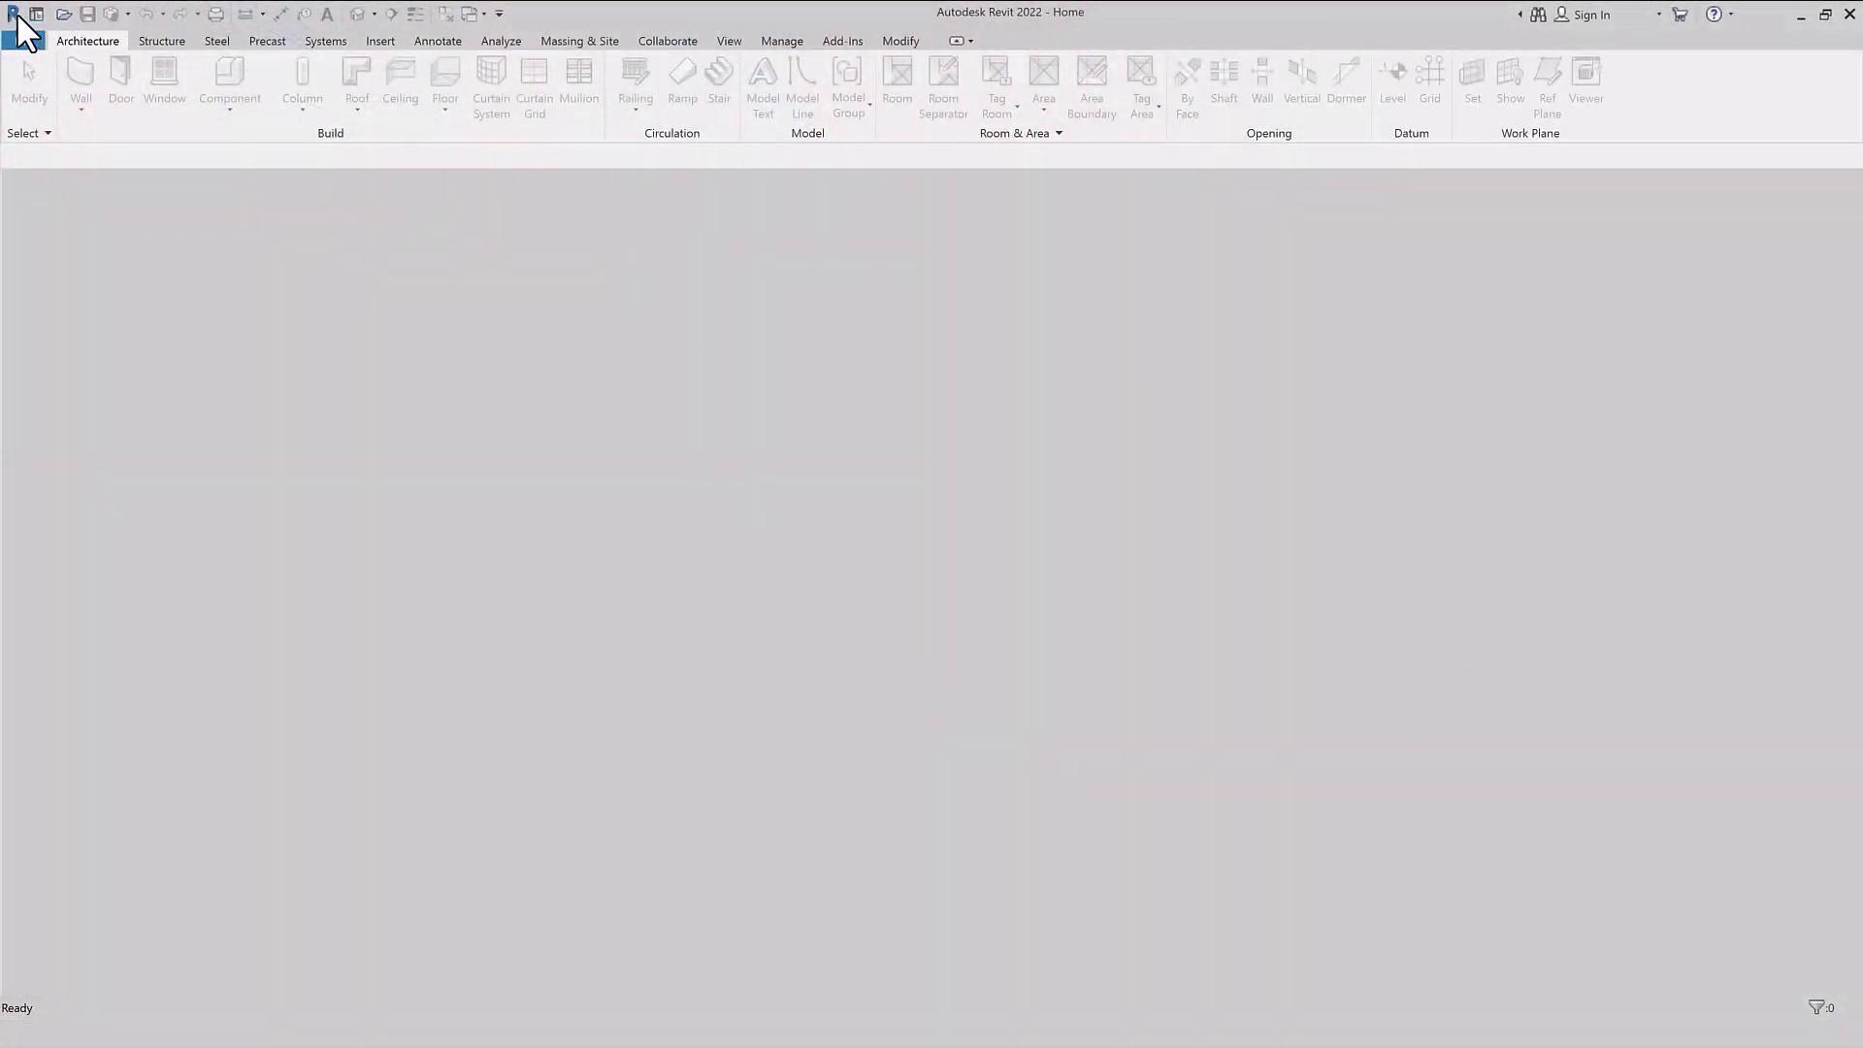
- Create a new family from the English Metric Profile.rft template
left_click(20, 44)
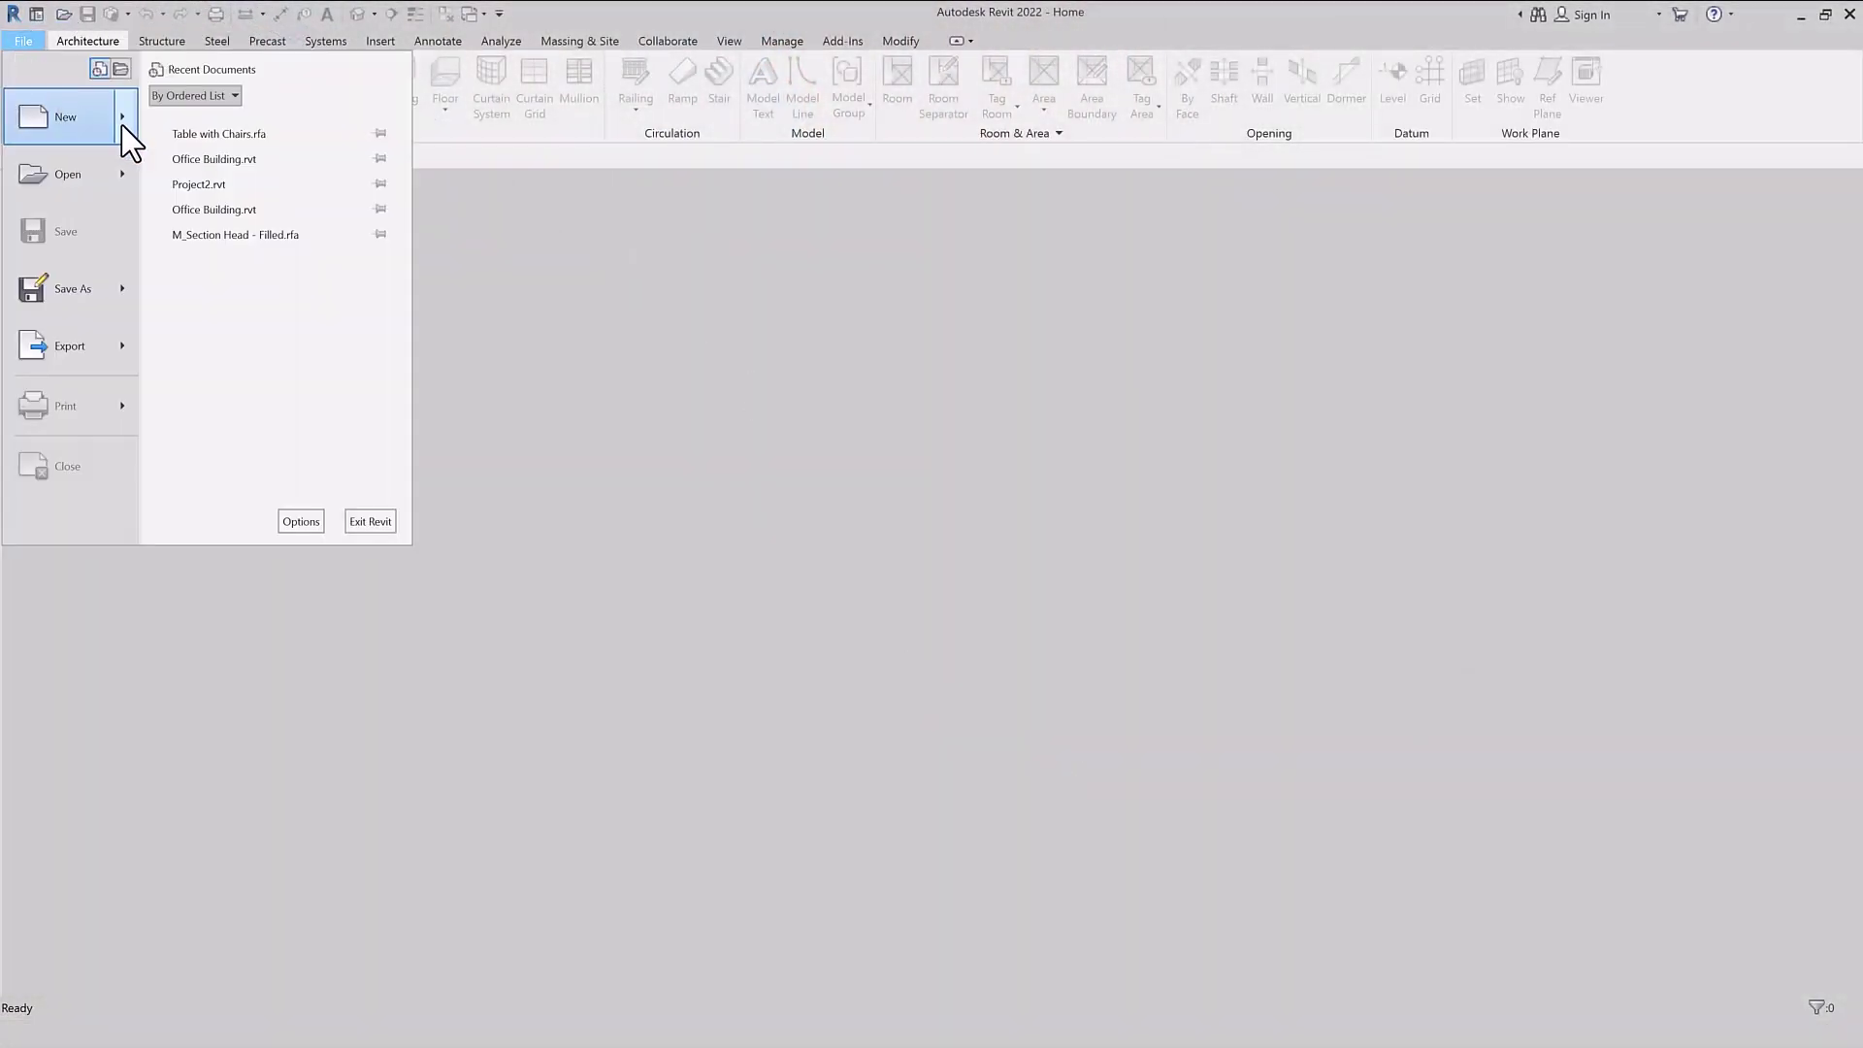
mouse_move(67, 117)
left_click(196, 176)
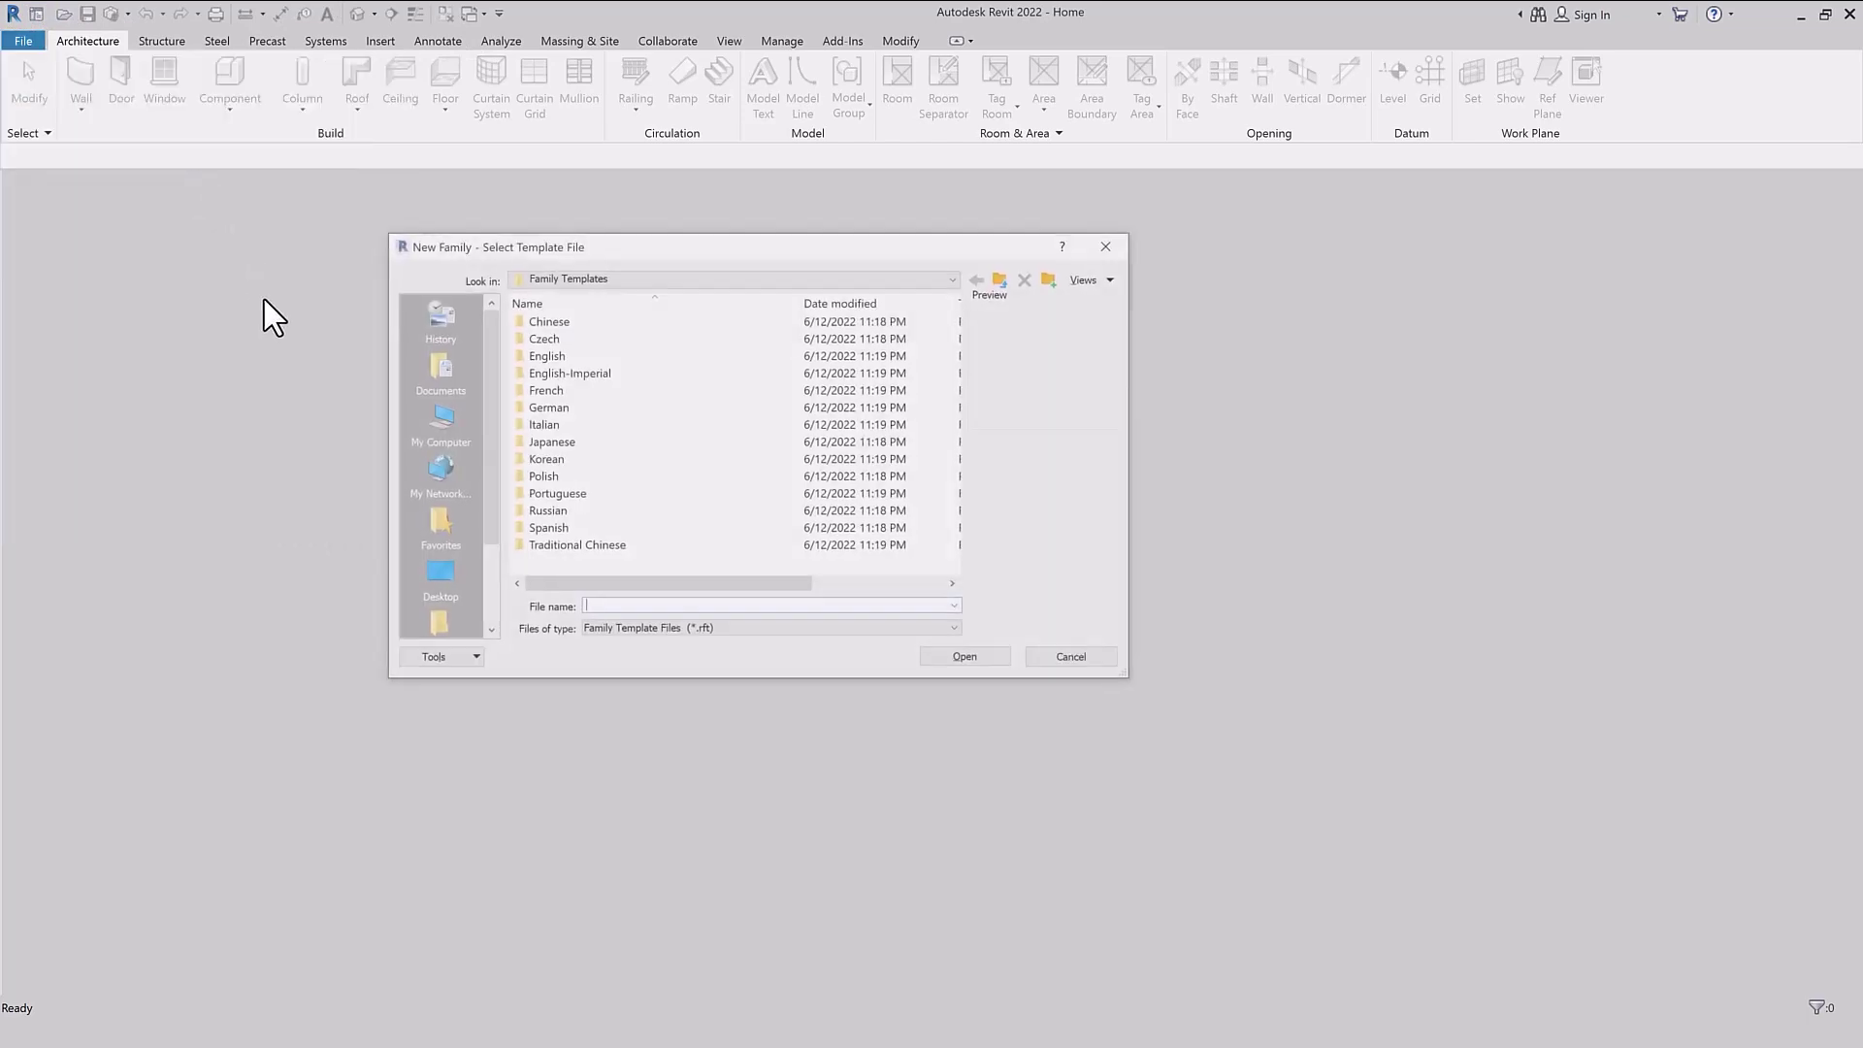
double_click(546, 357)
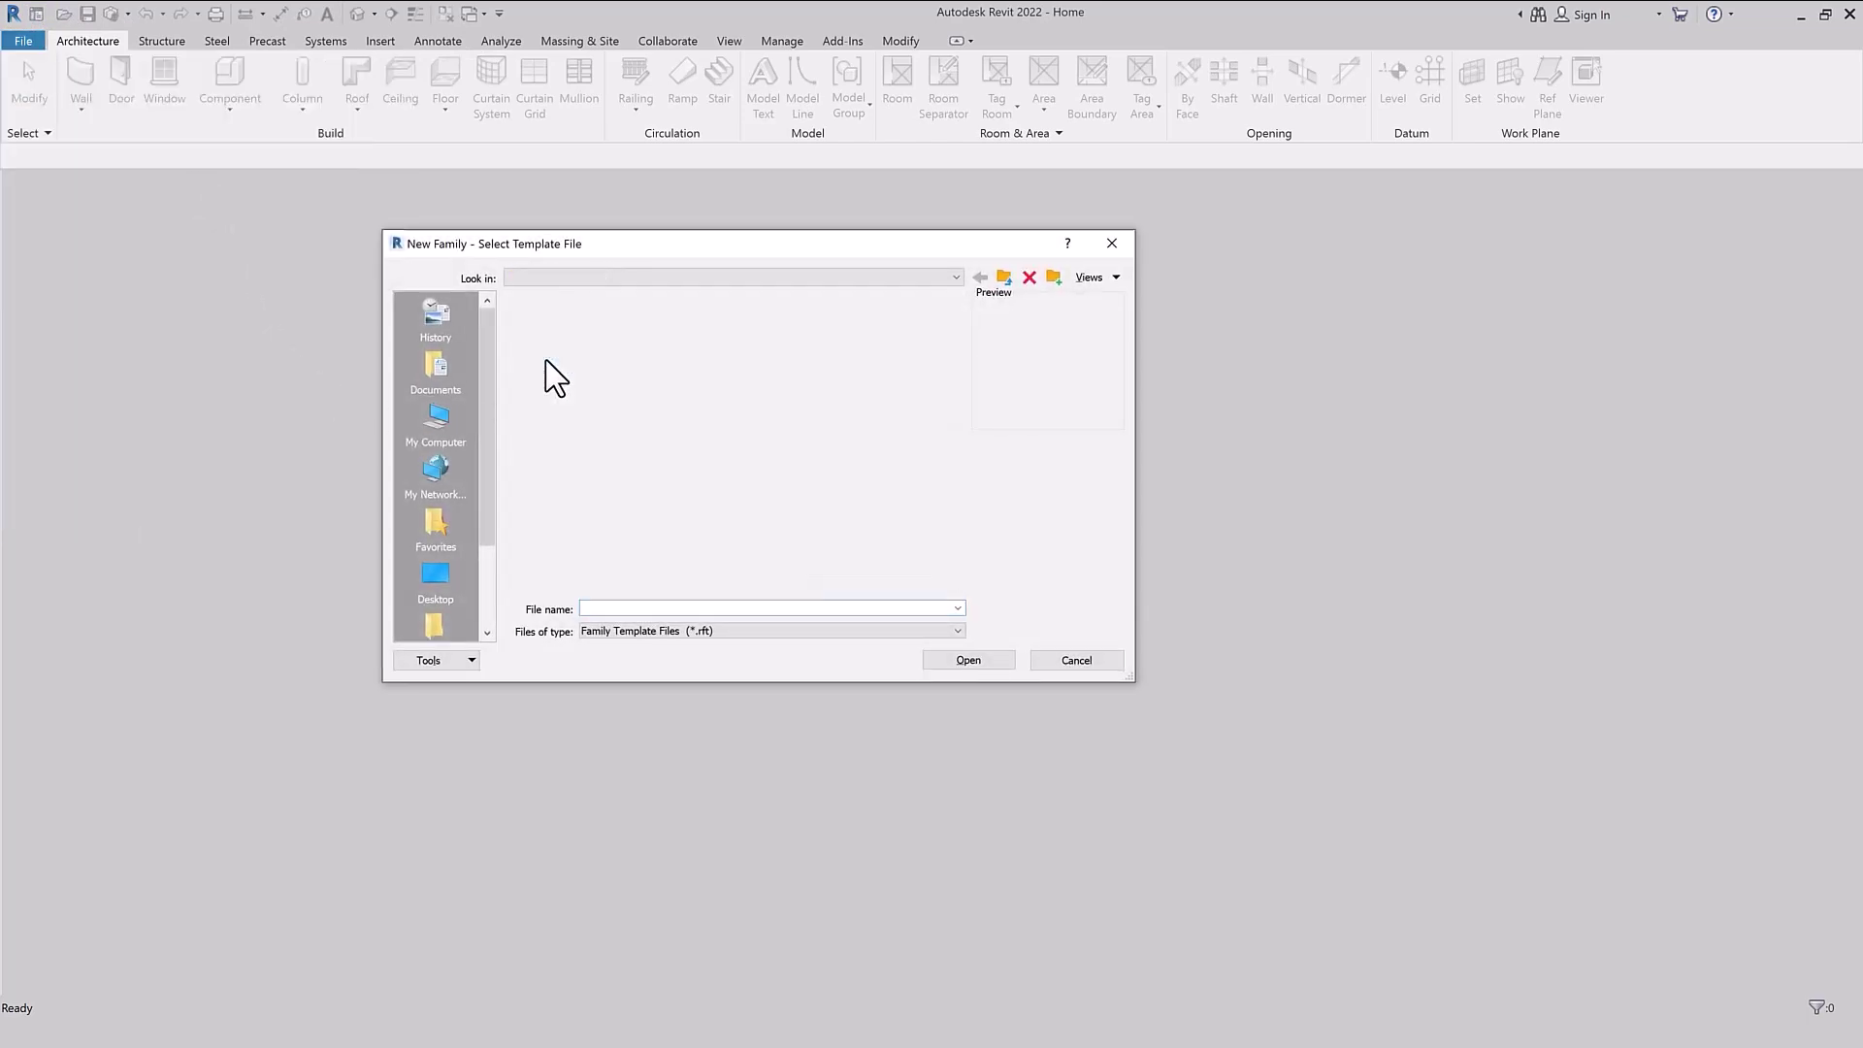
scroll(616, 479, "down", 5)
scroll(616, 478, "down", 4)
scroll(615, 485, "down", 1)
scroll(621, 532, "down", 3)
scroll(620, 532, "down", 2)
scroll(616, 532, "down", 2)
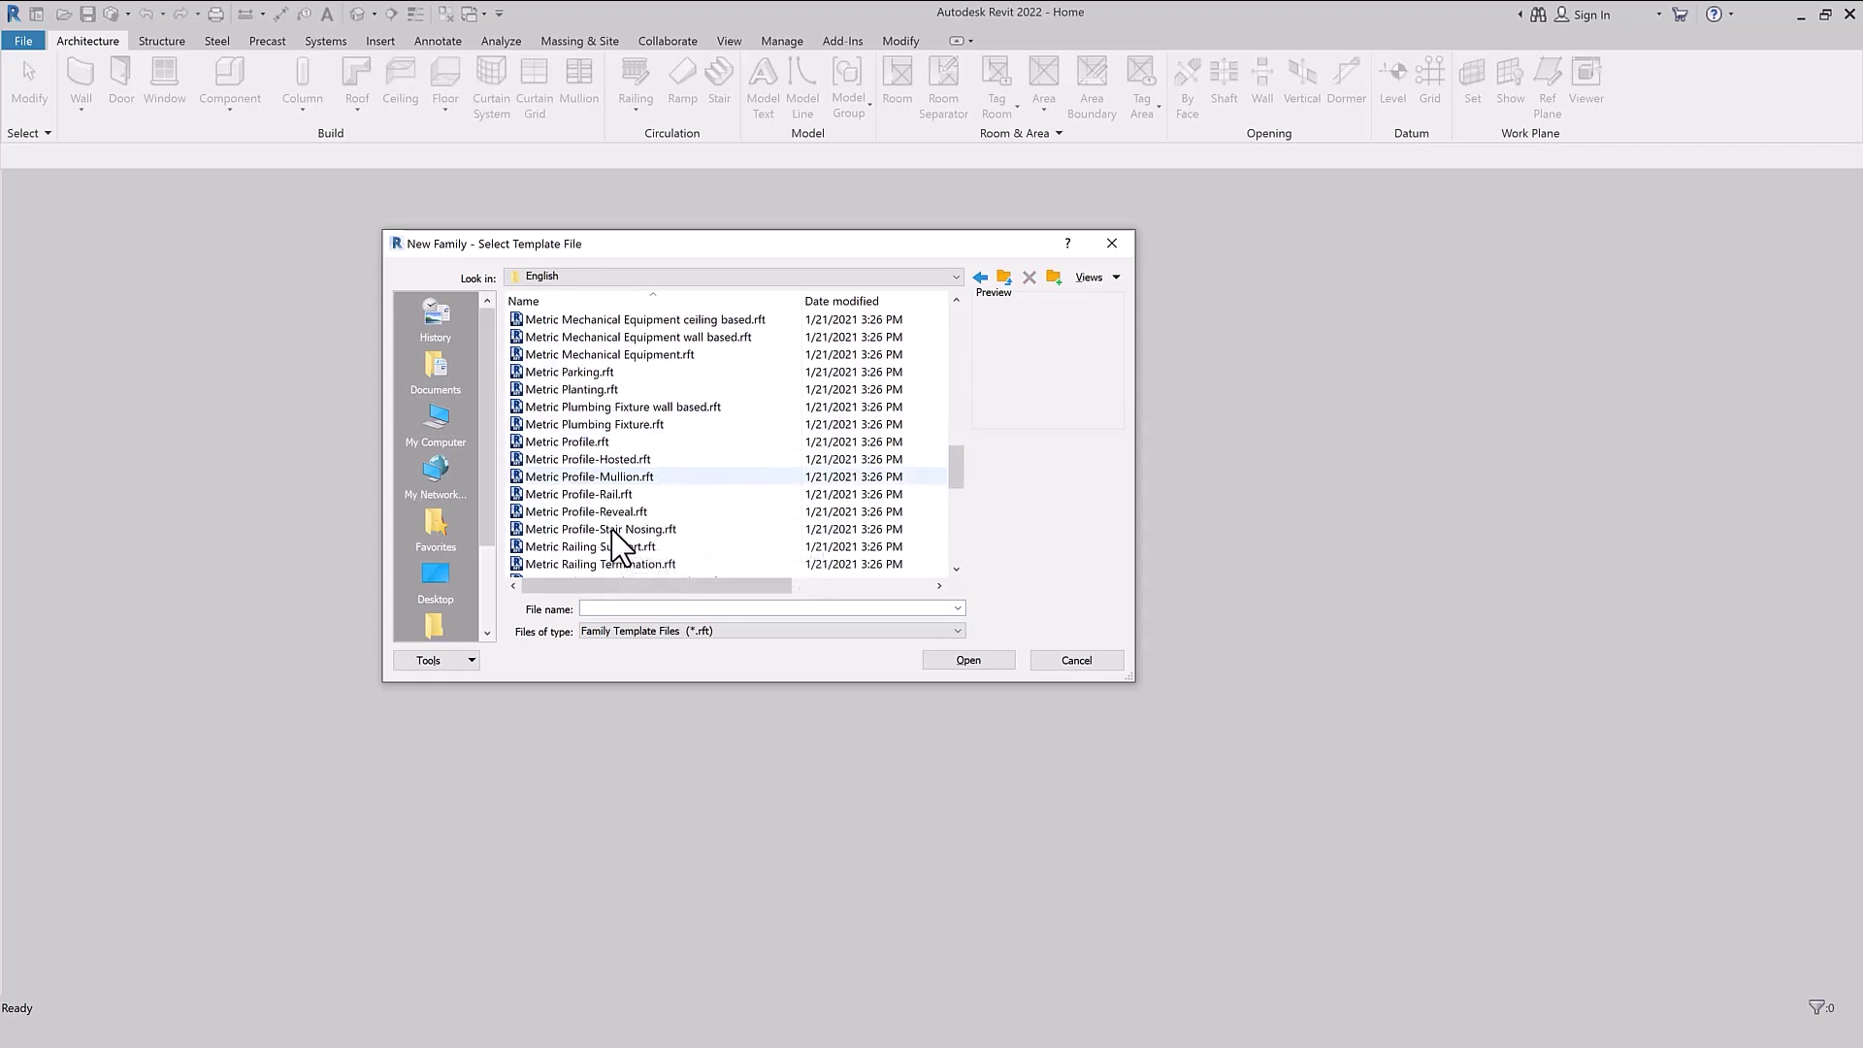
left_click(545, 444)
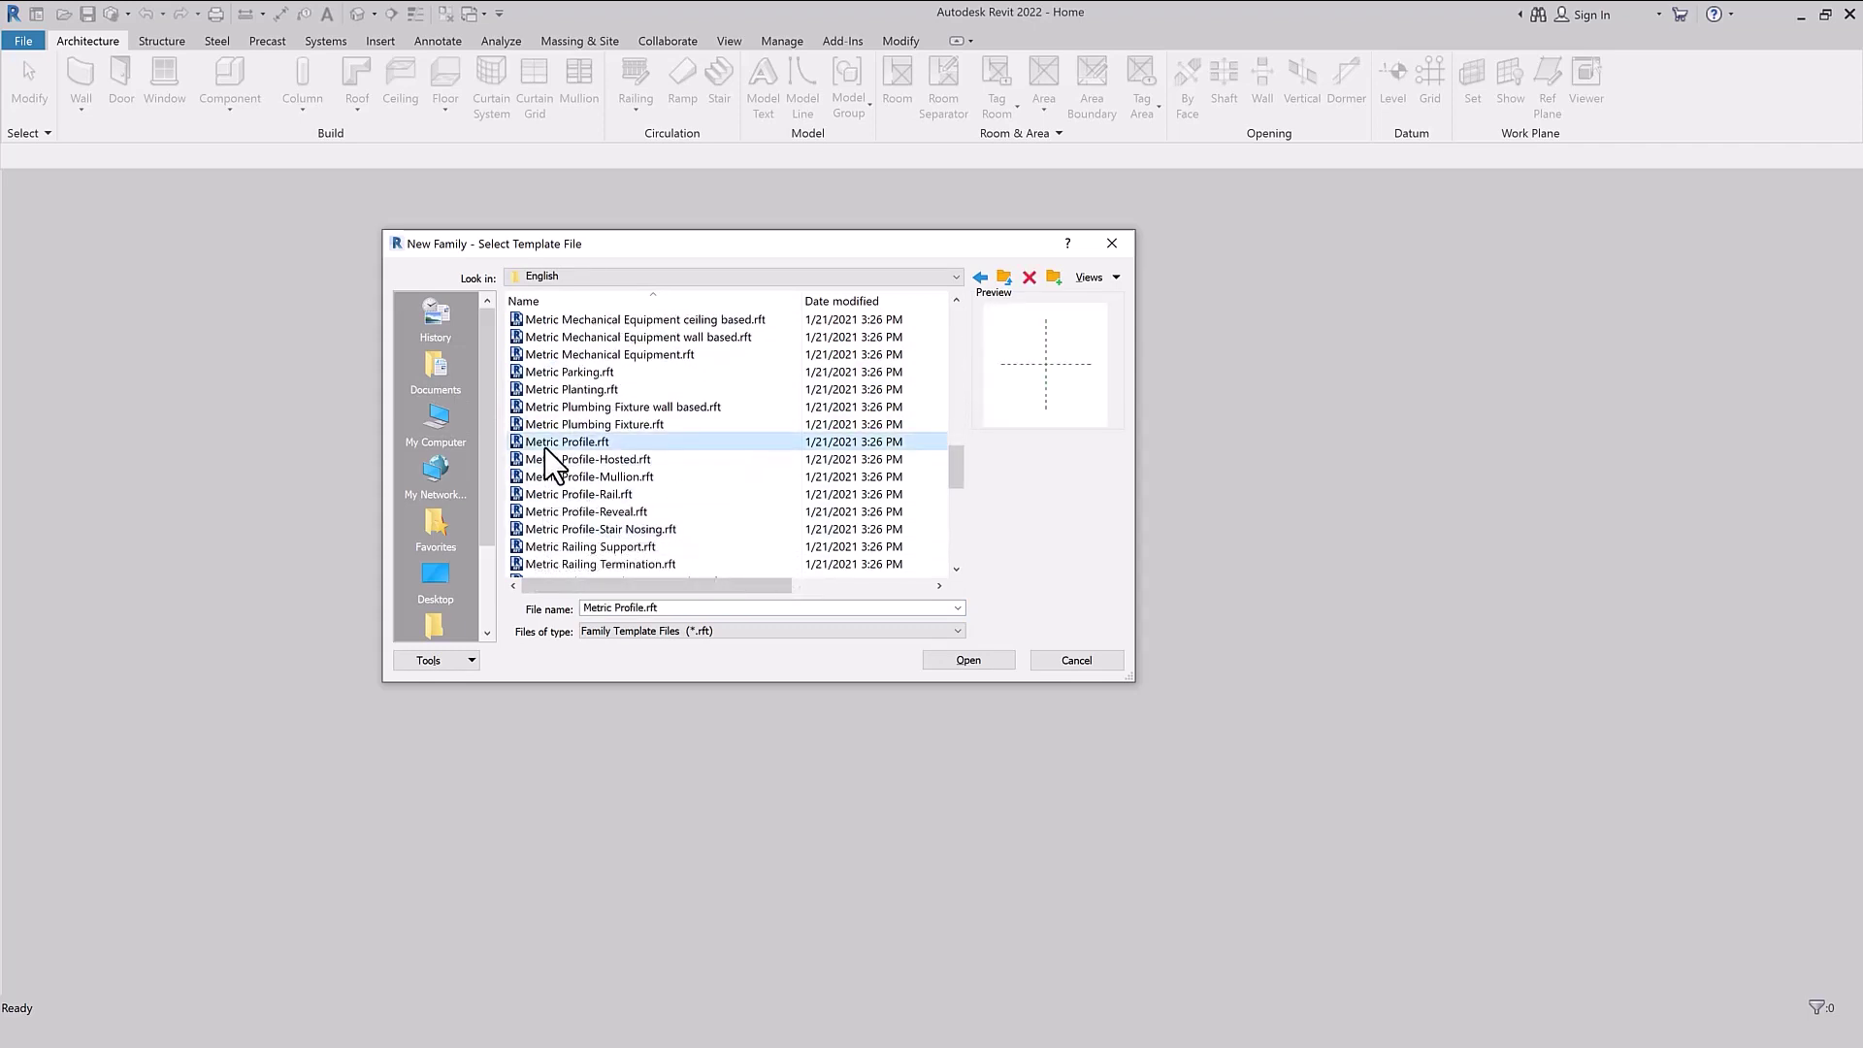
left_click(976, 659)
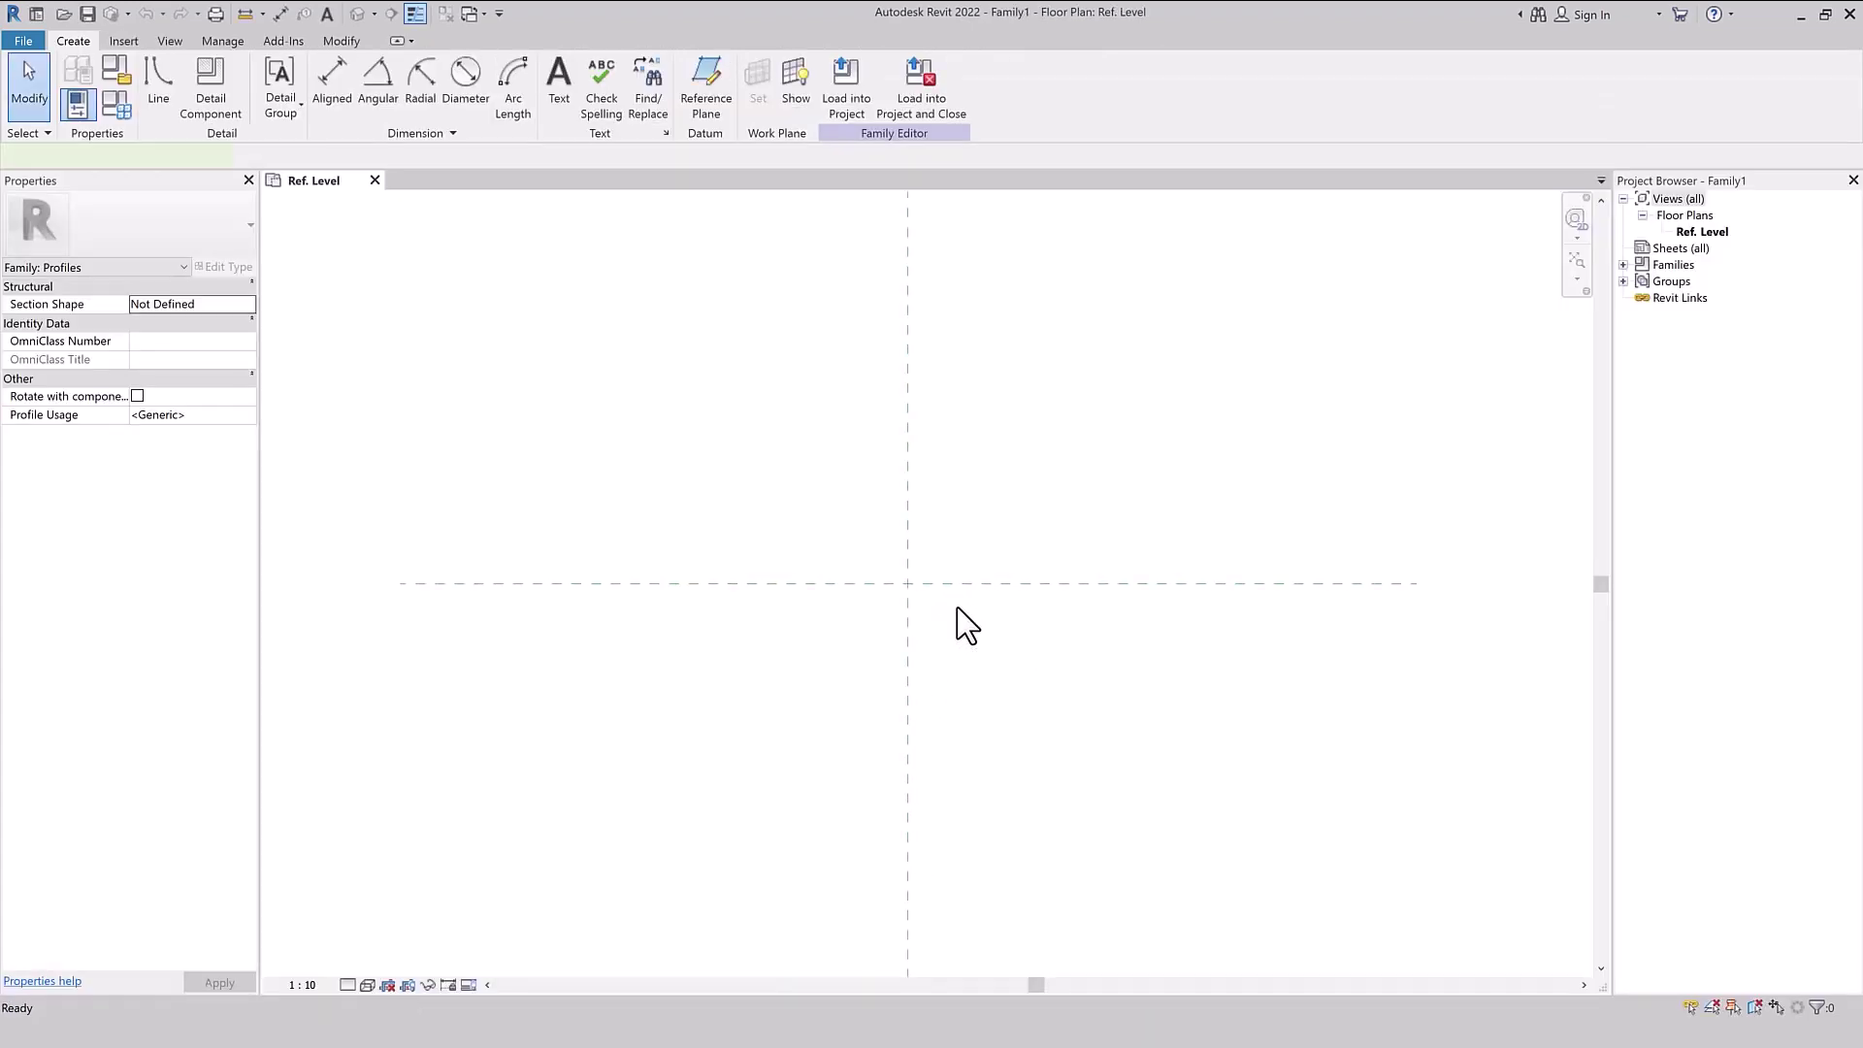
- Sketch a rectangle of profile lines starting at the reference-plane intersection
key("l")
key("i")
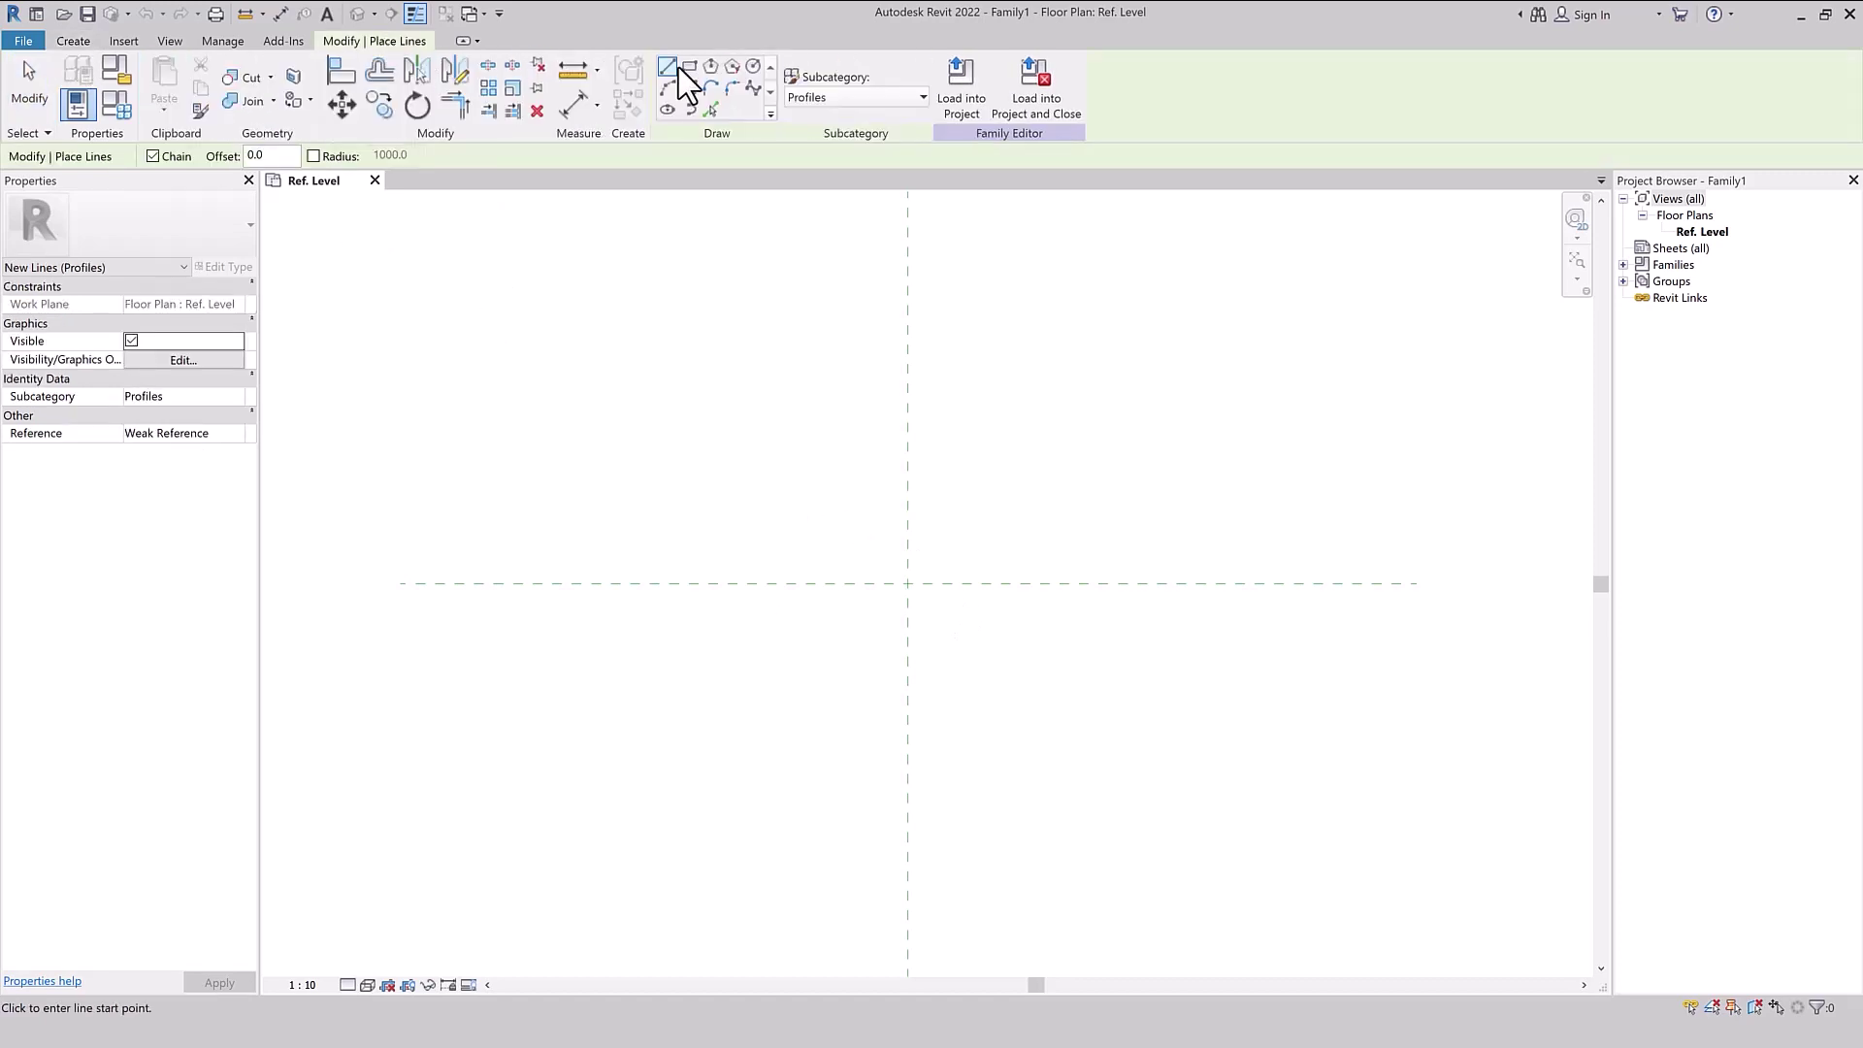
left_click(689, 68)
scroll(1015, 615, "up", 1)
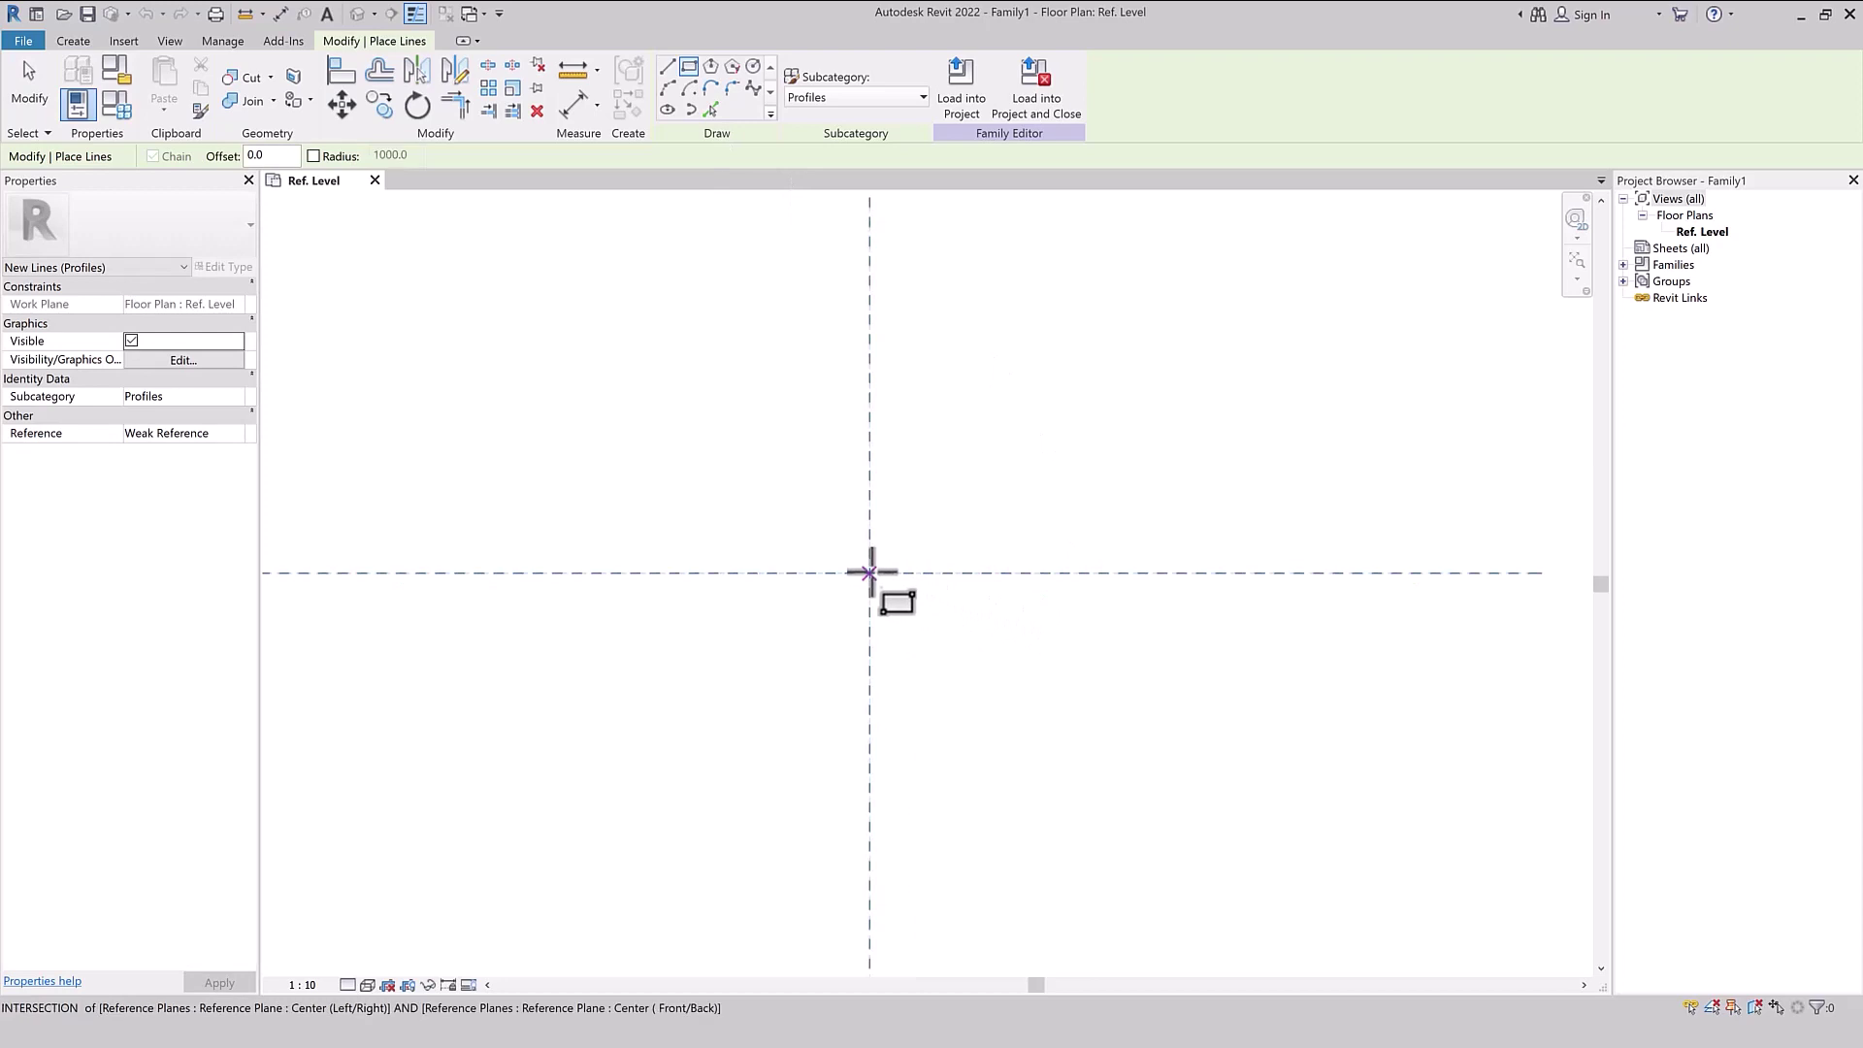
left_click(869, 572)
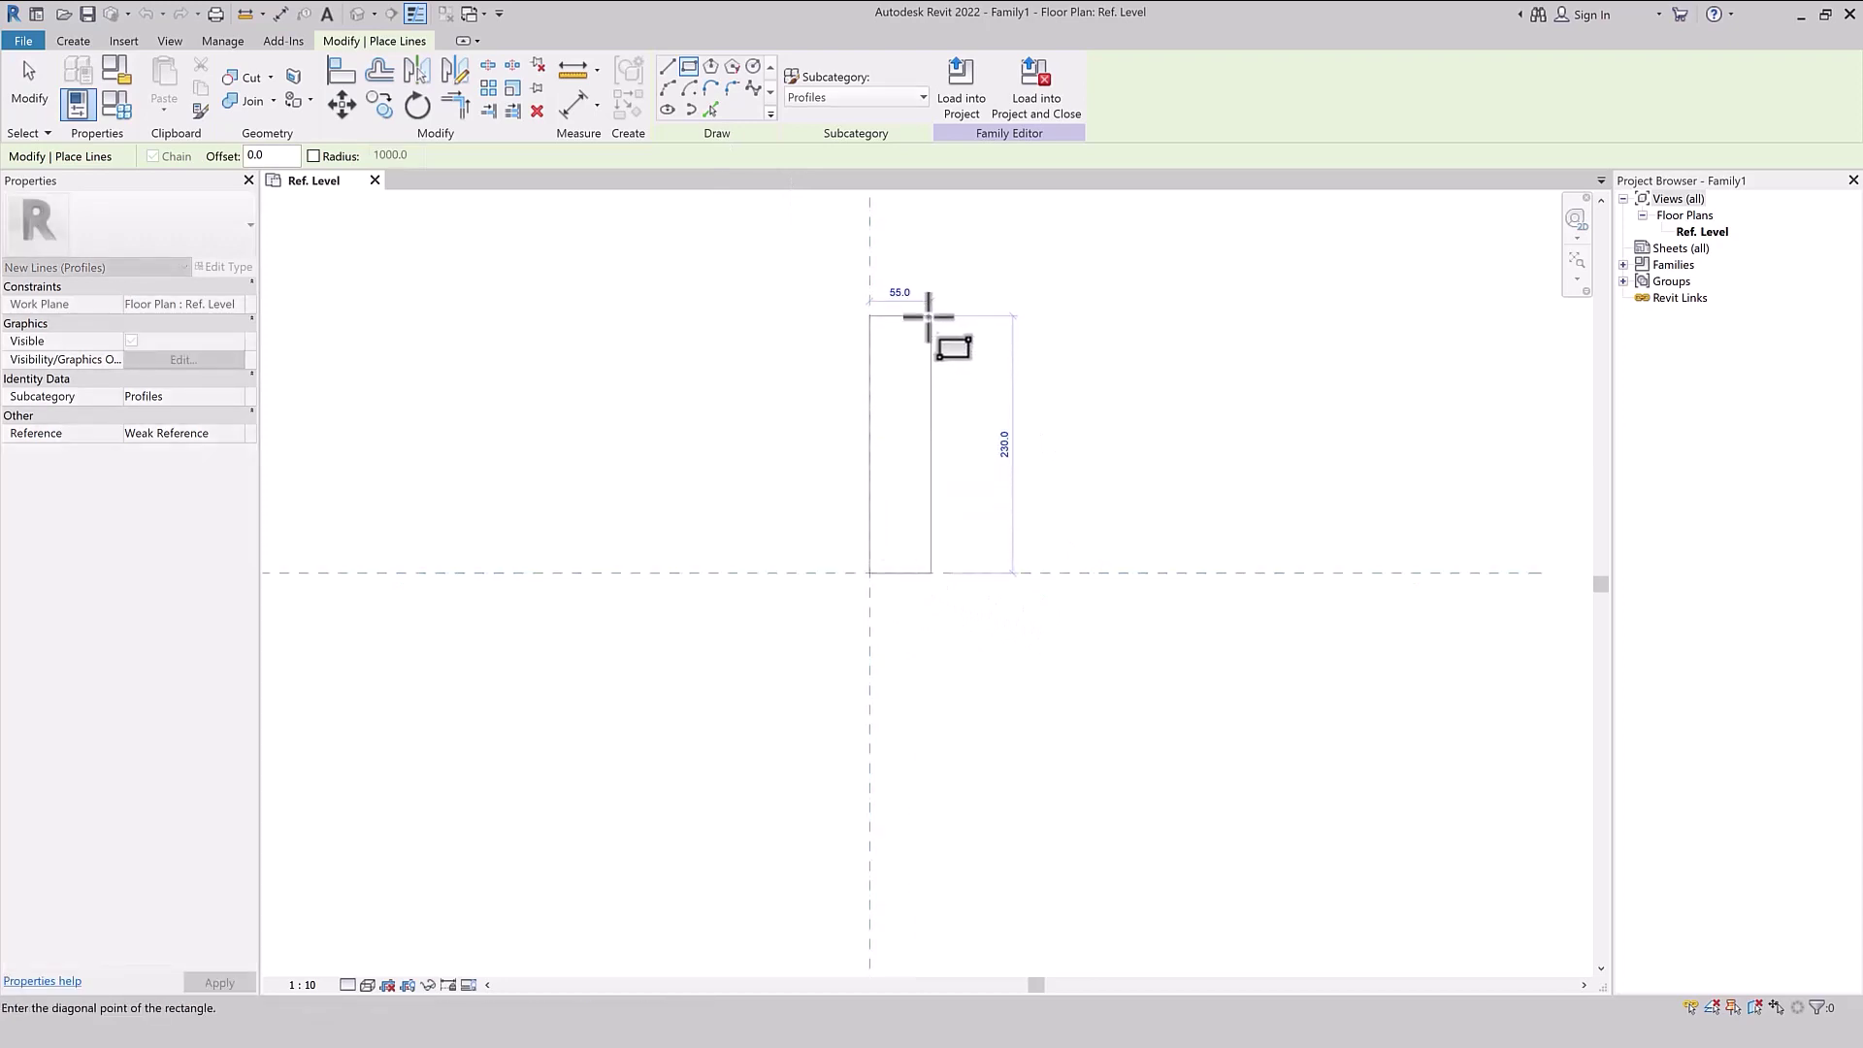
left_click(903, 387)
scroll(925, 493, "up", 1)
key("Escape")
key("Escape")
- Set the rectangle's width to 15 and its height to 100
left_click(891, 509)
left_click(869, 637)
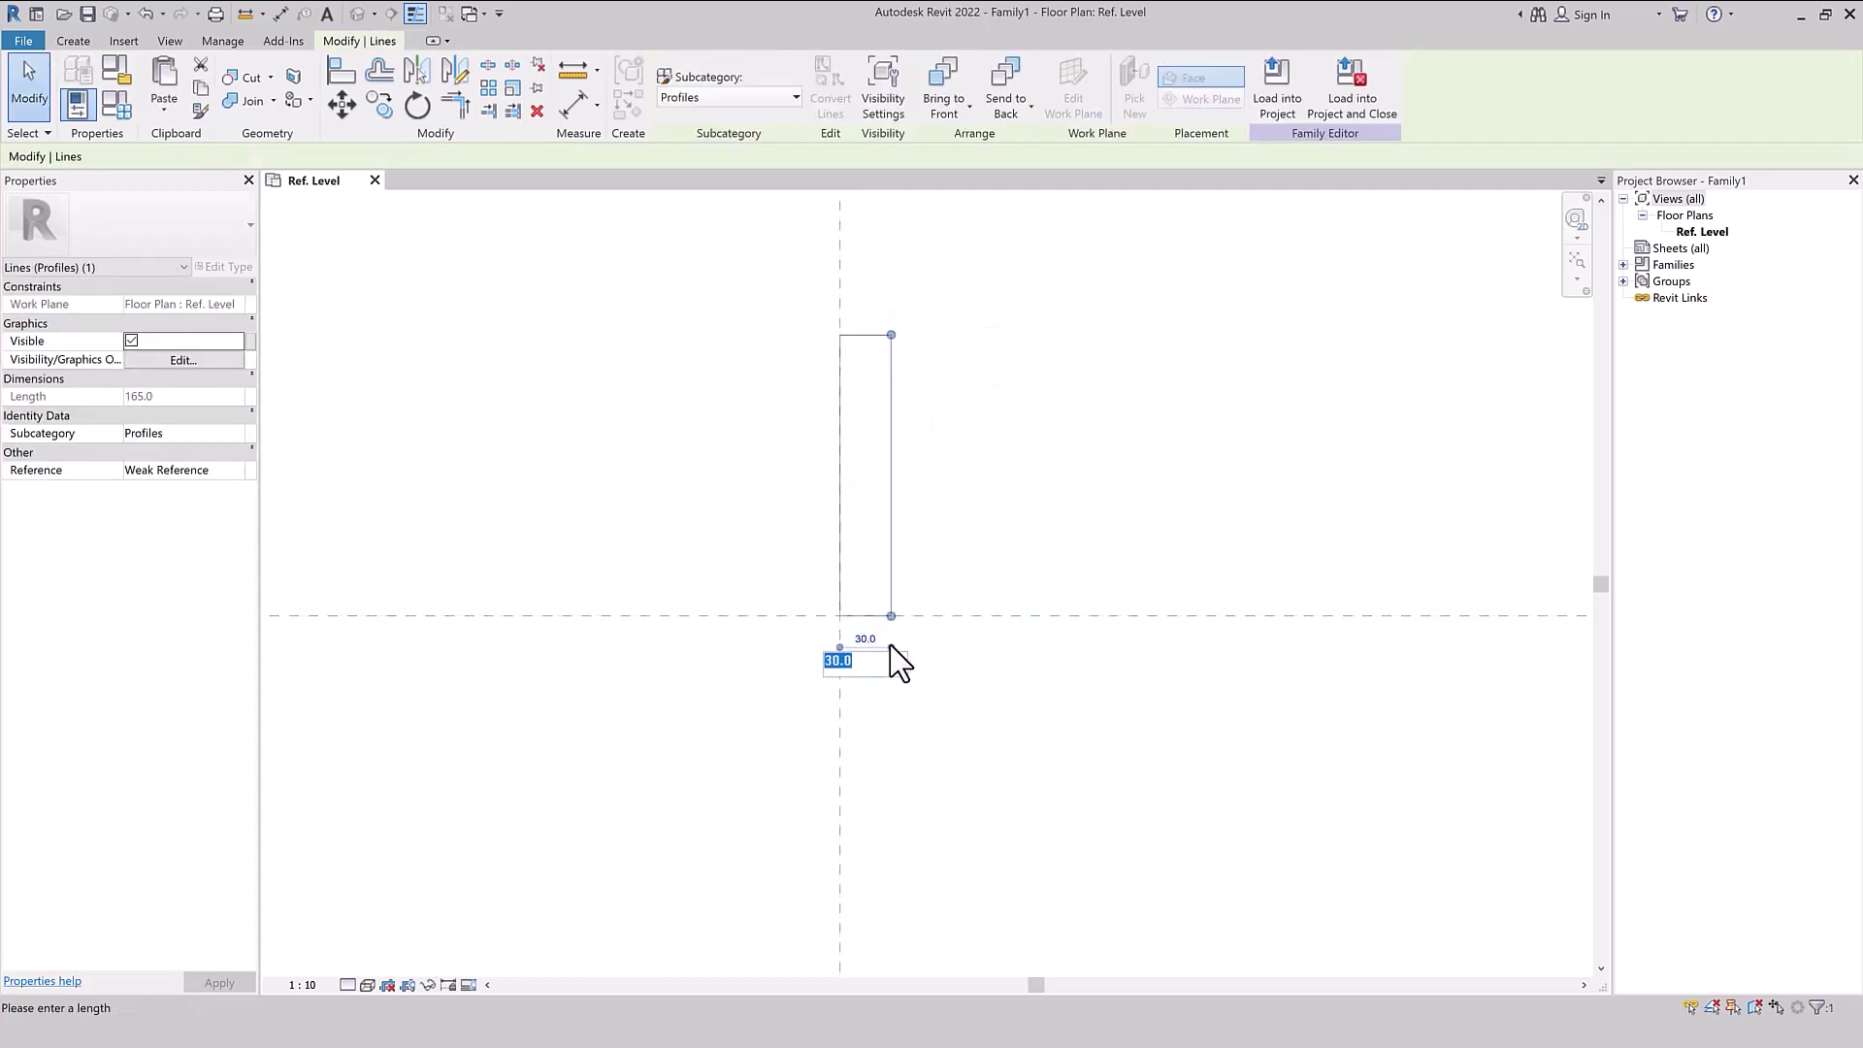
key("Return")
left_click(986, 387)
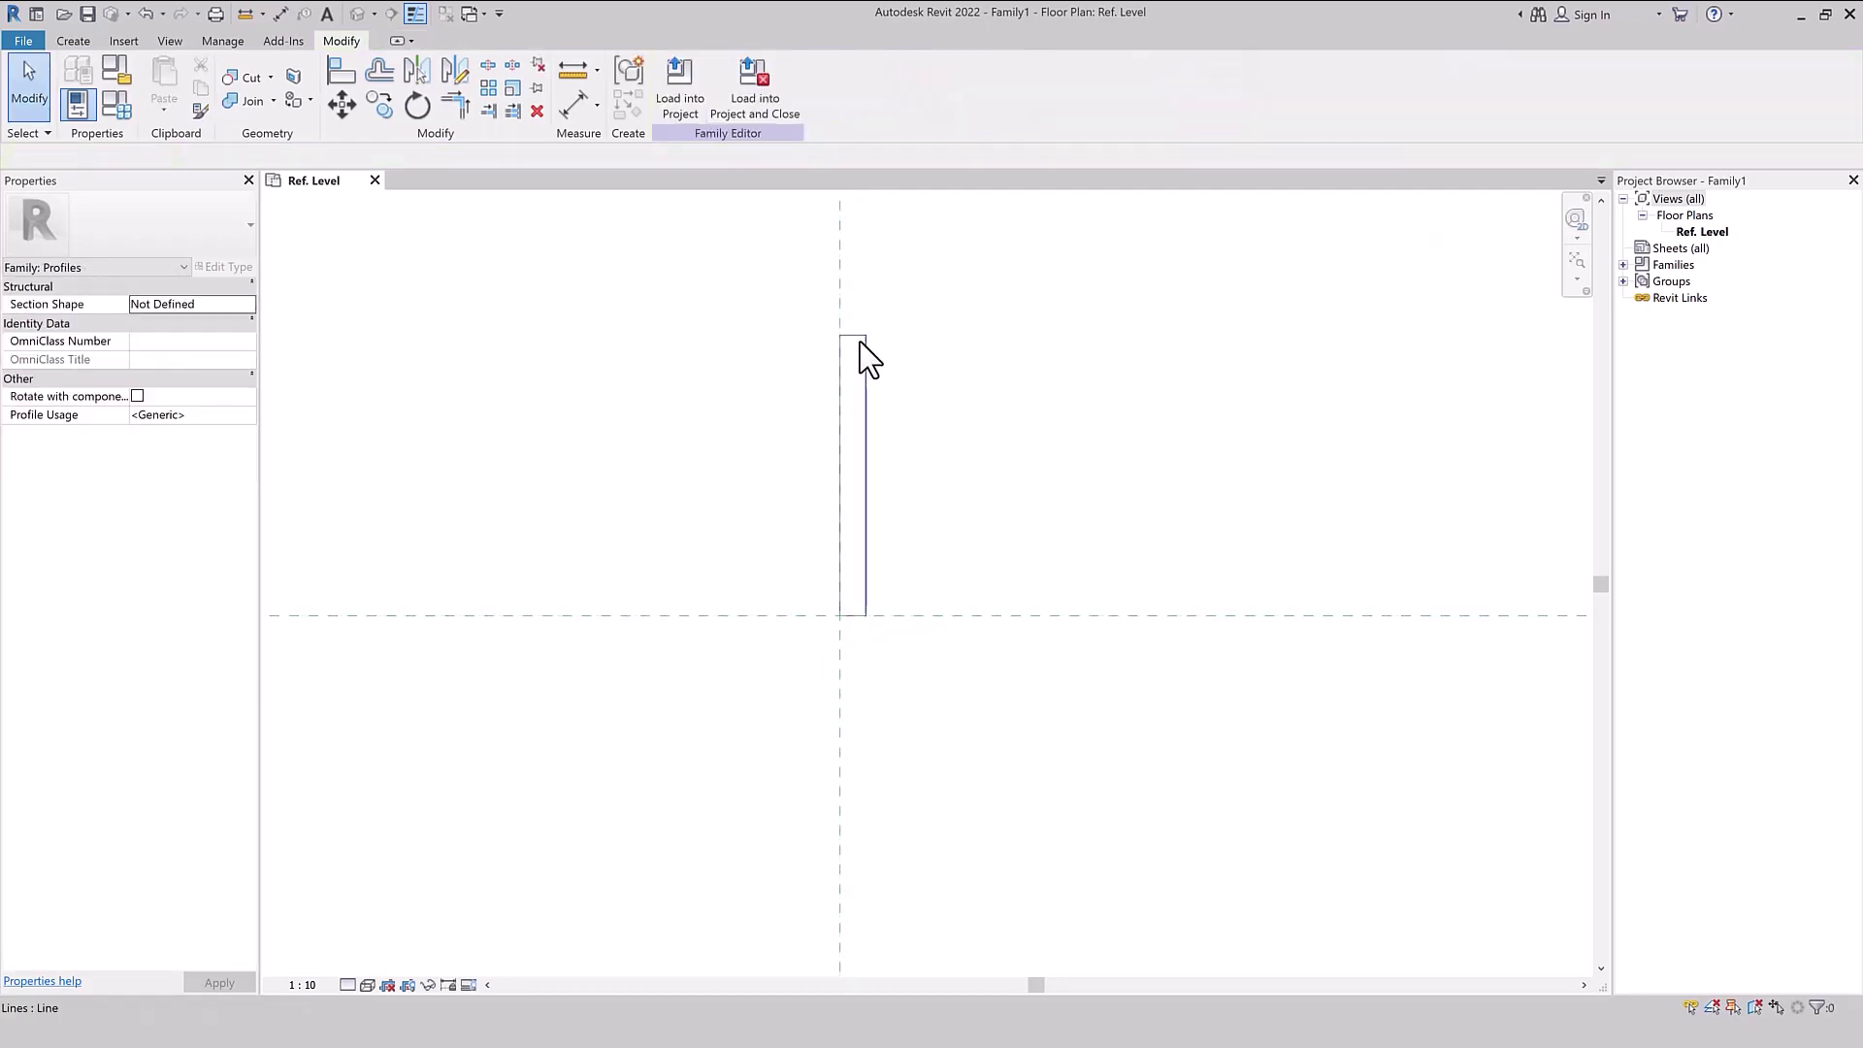
left_click(866, 524)
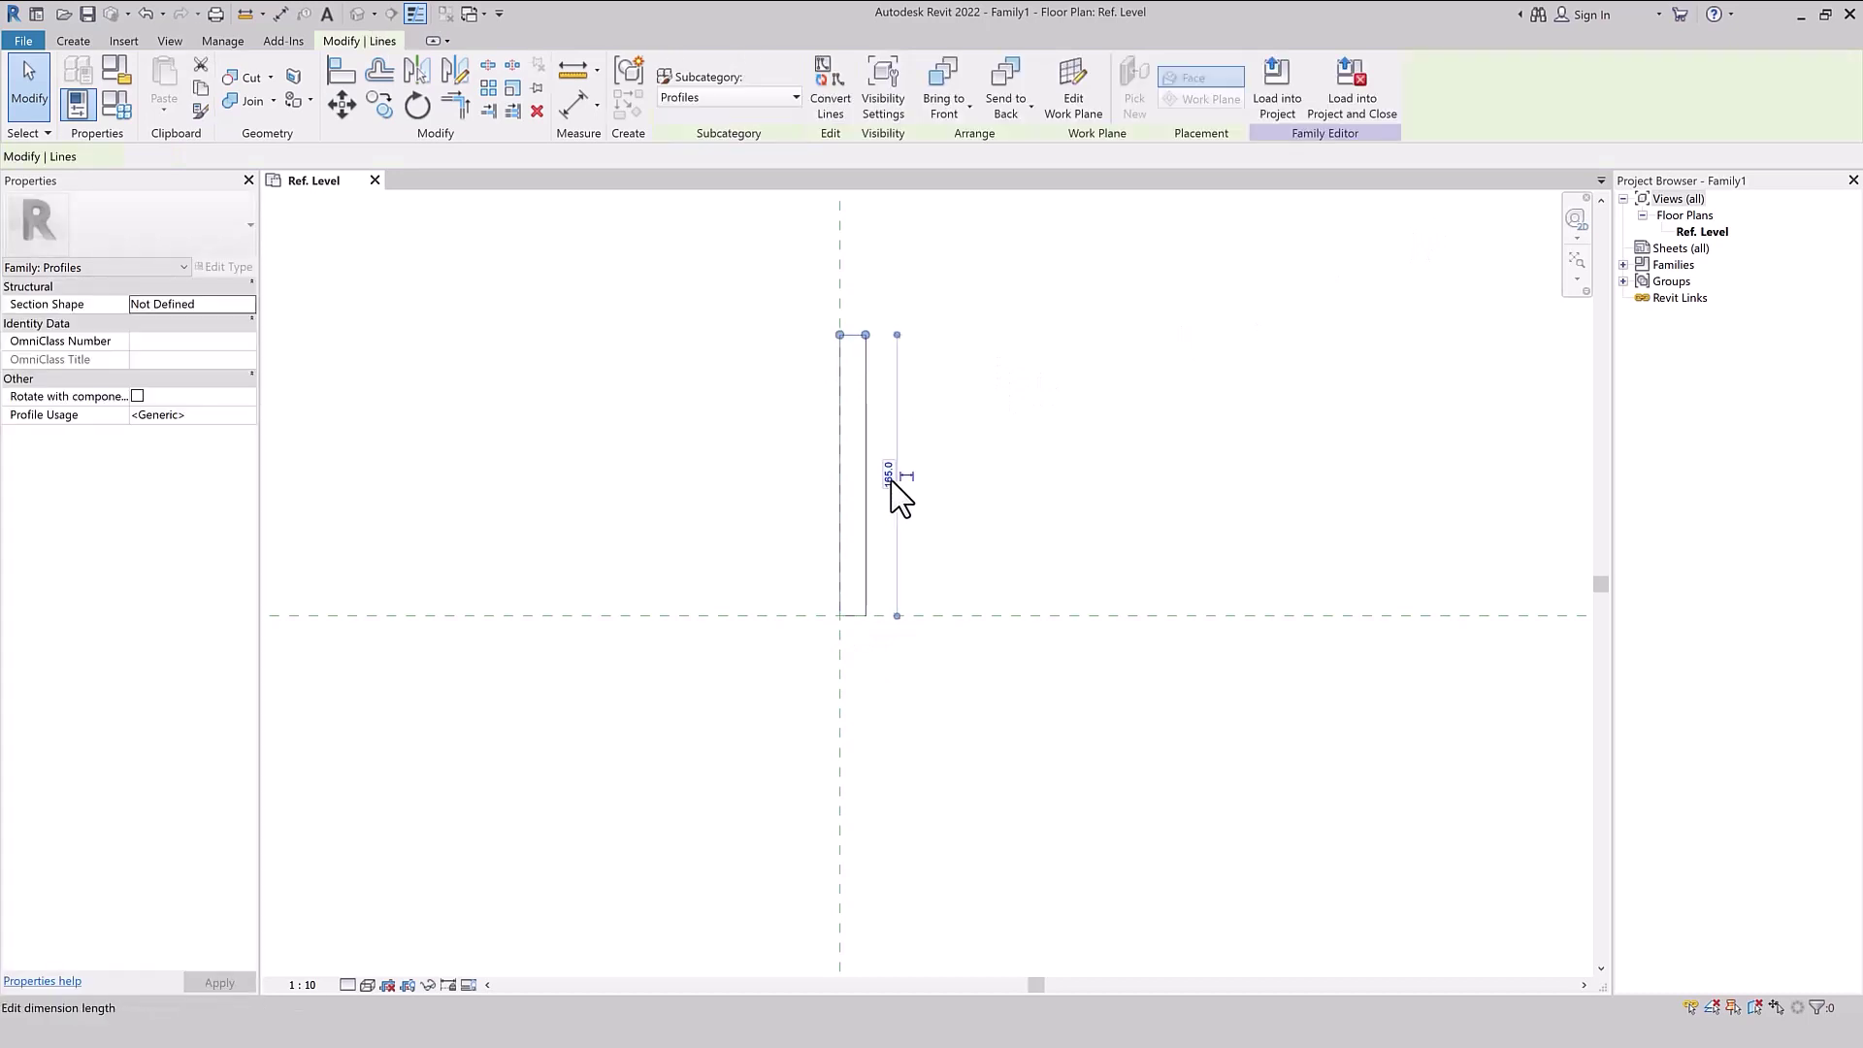
left_click(893, 480)
type("00")
key("Return")
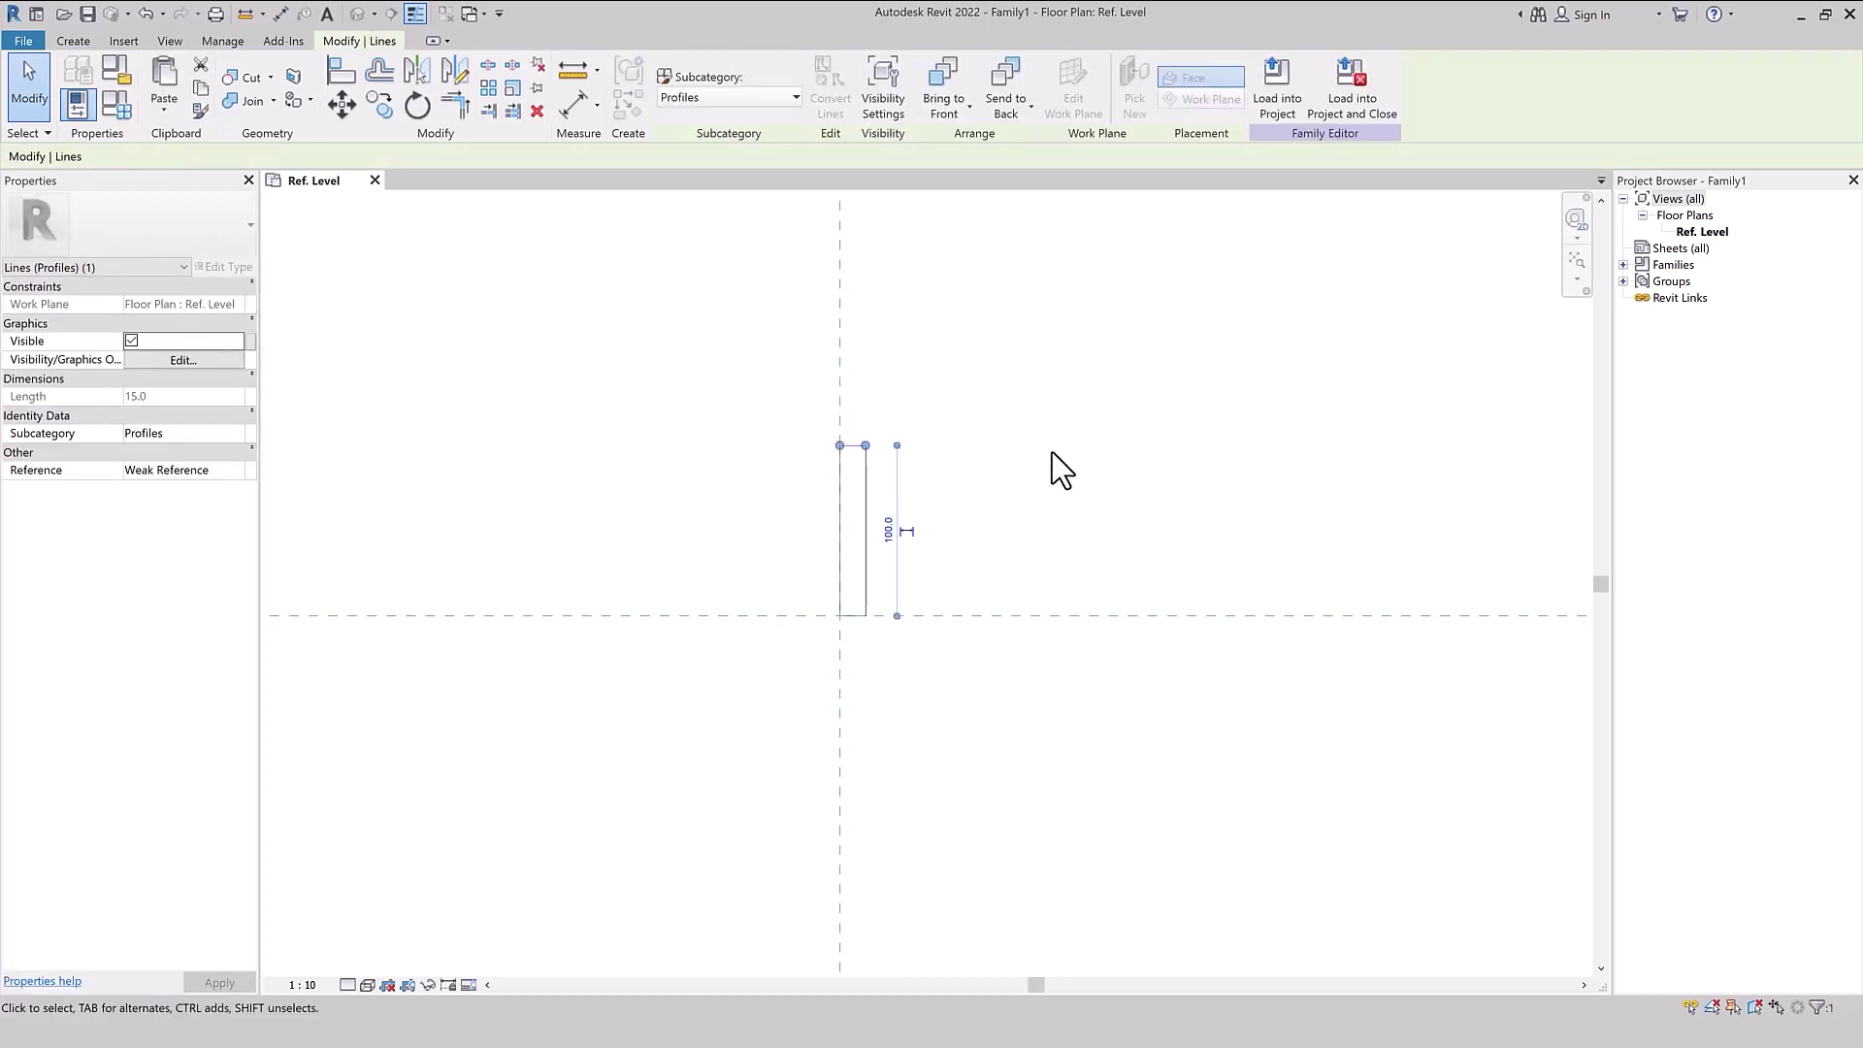
left_click(1052, 454)
scroll(1038, 458, "up", 1)
scroll(866, 469, "up", 1)
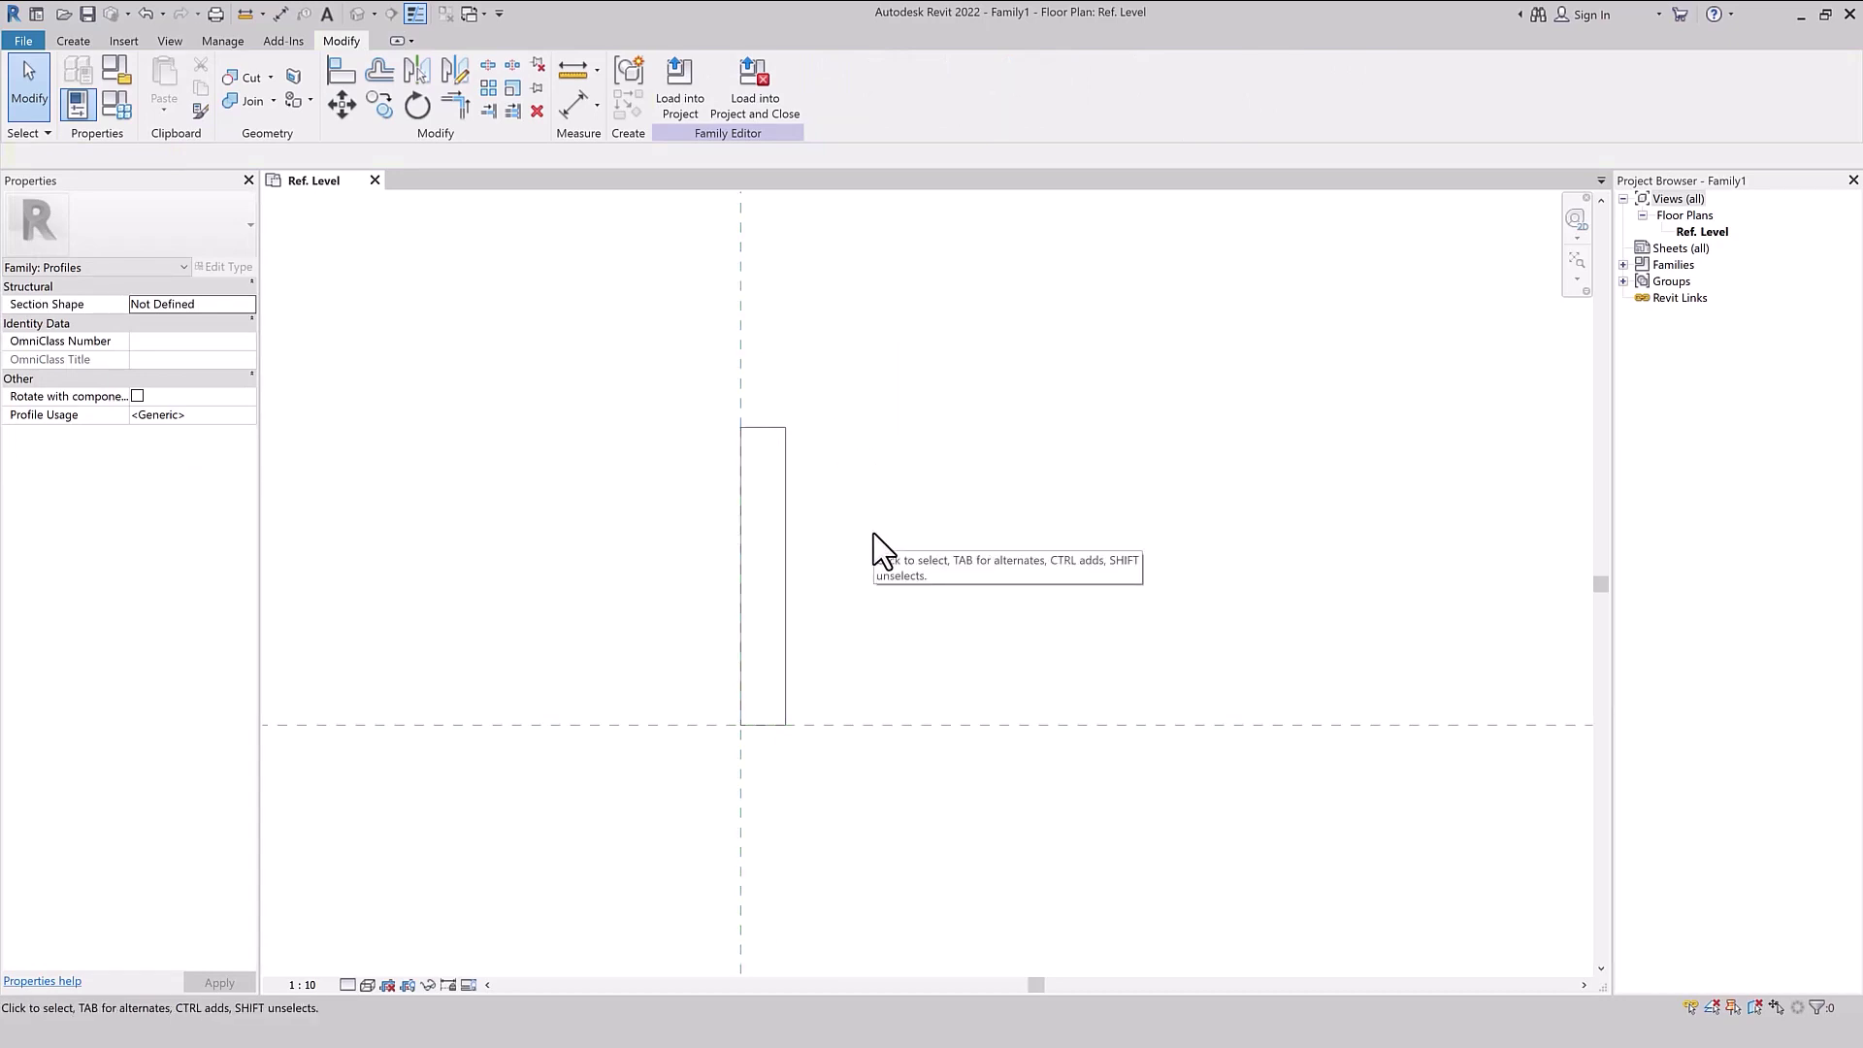
- Align the rectangle's left edge to the vertical plane and bottom edge to the horizontal plane
key("a")
key("l")
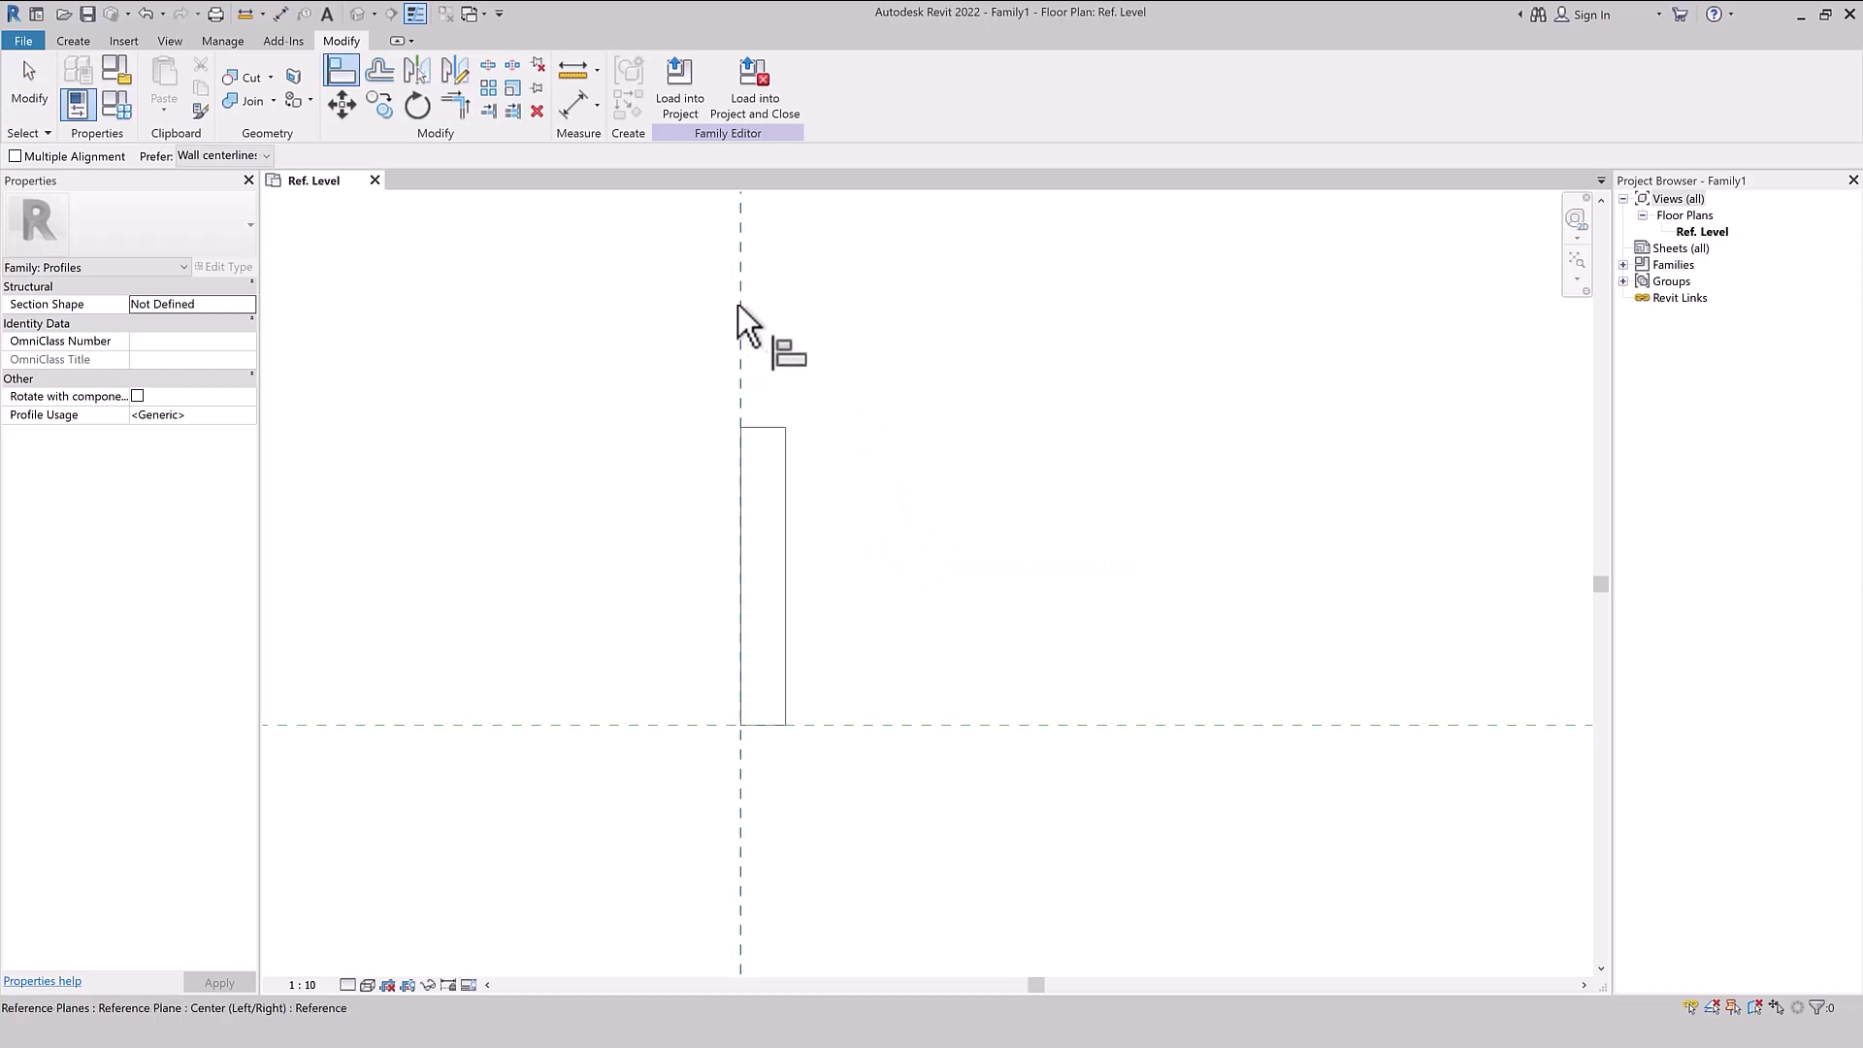
left_click(739, 305)
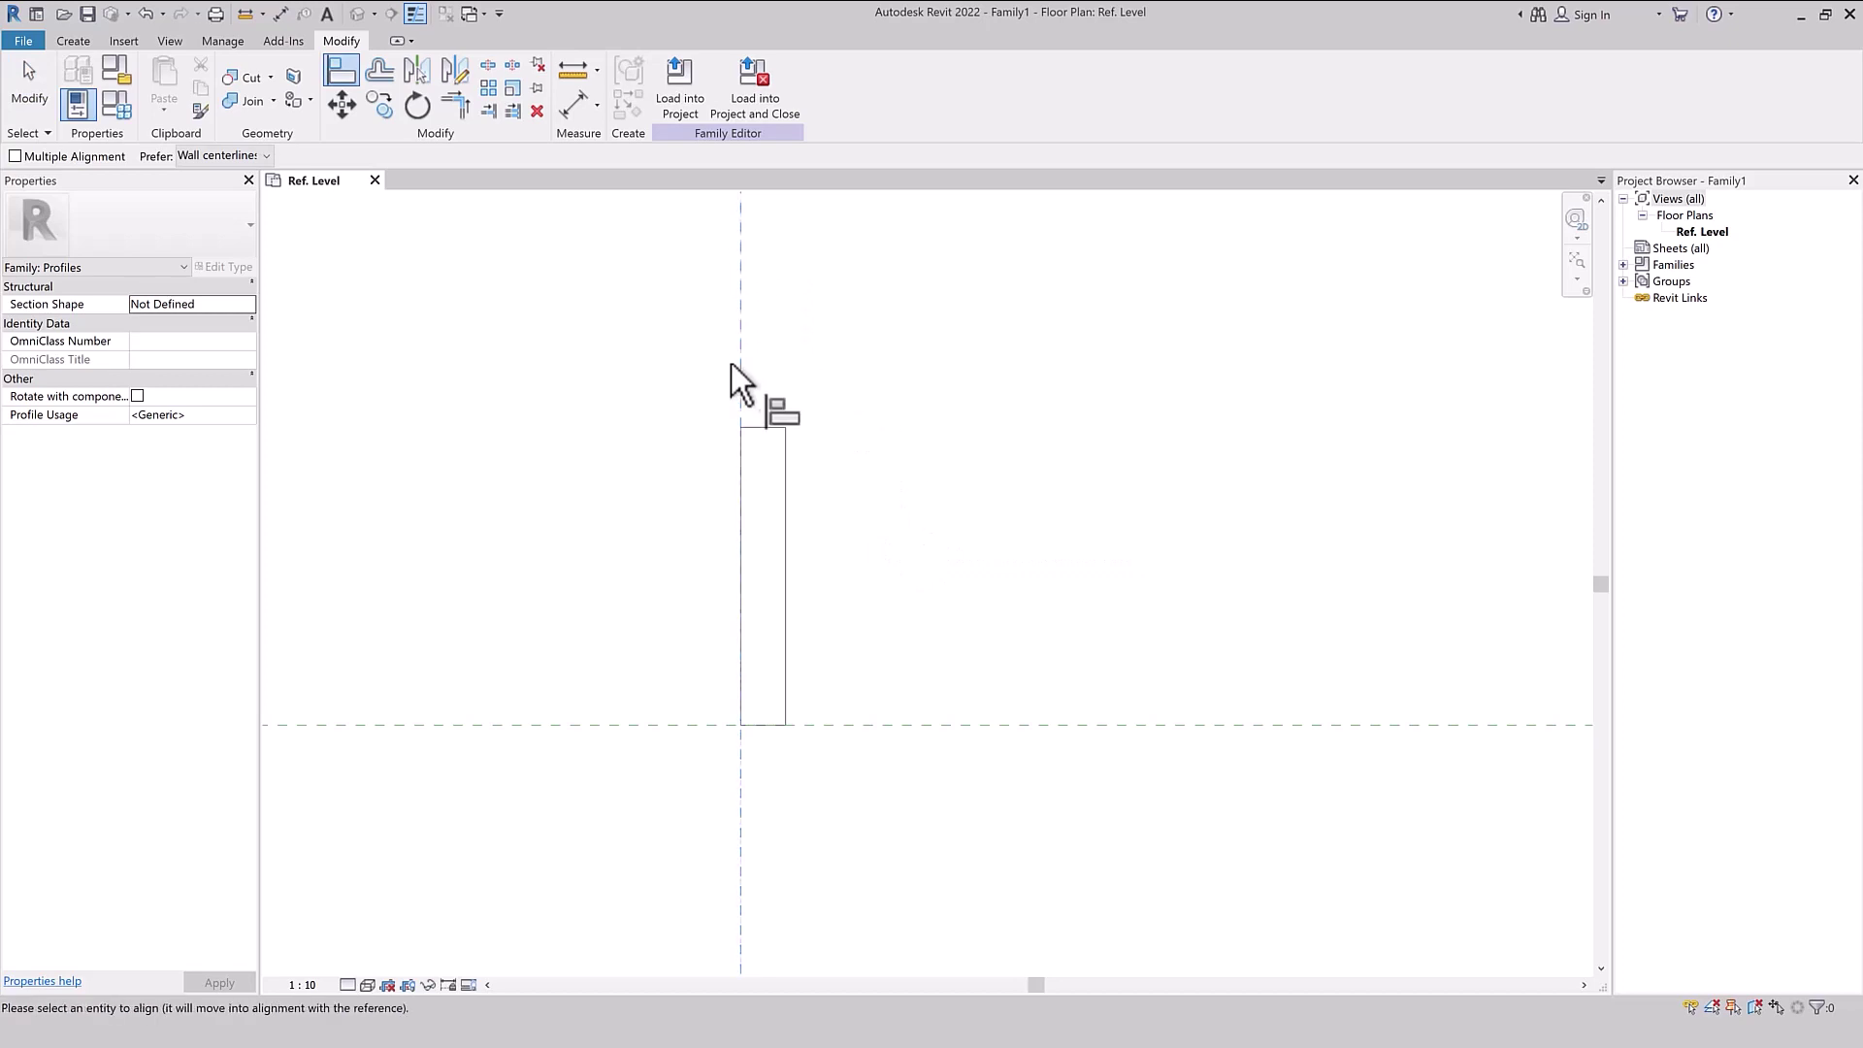
left_click(743, 648)
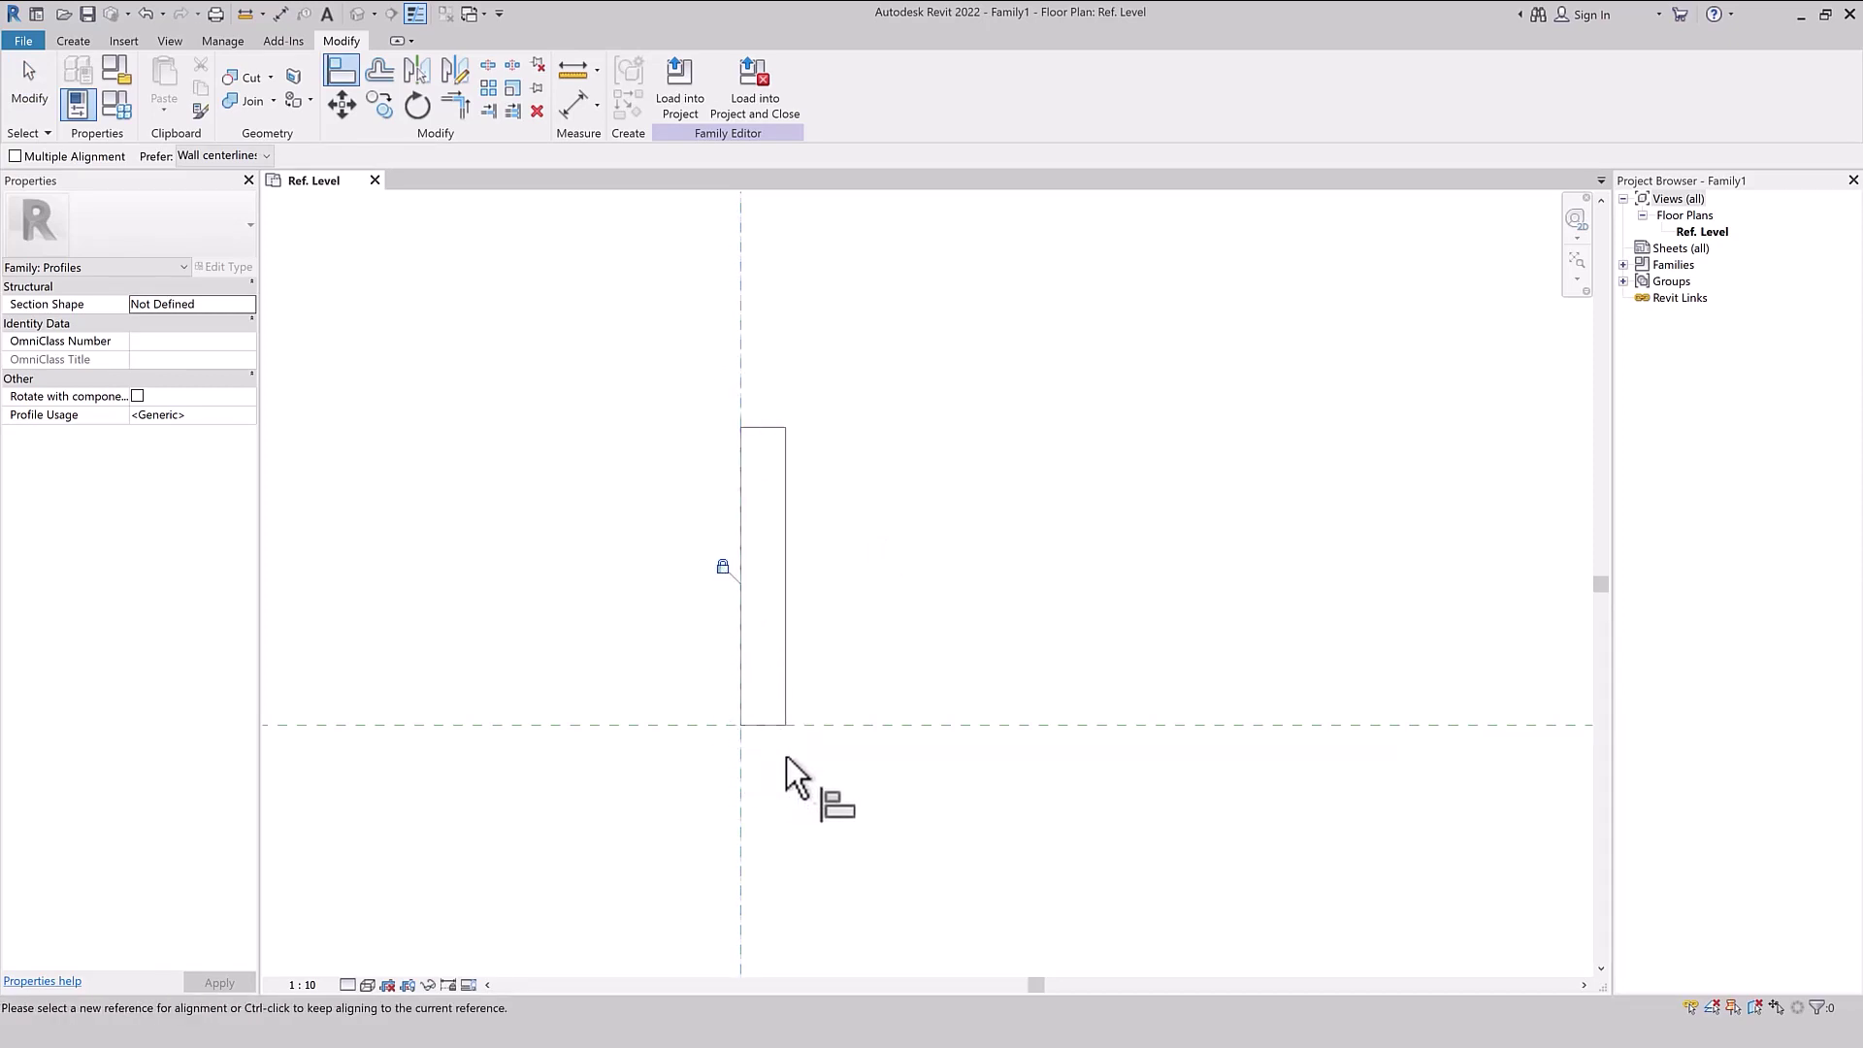
left_click(827, 723)
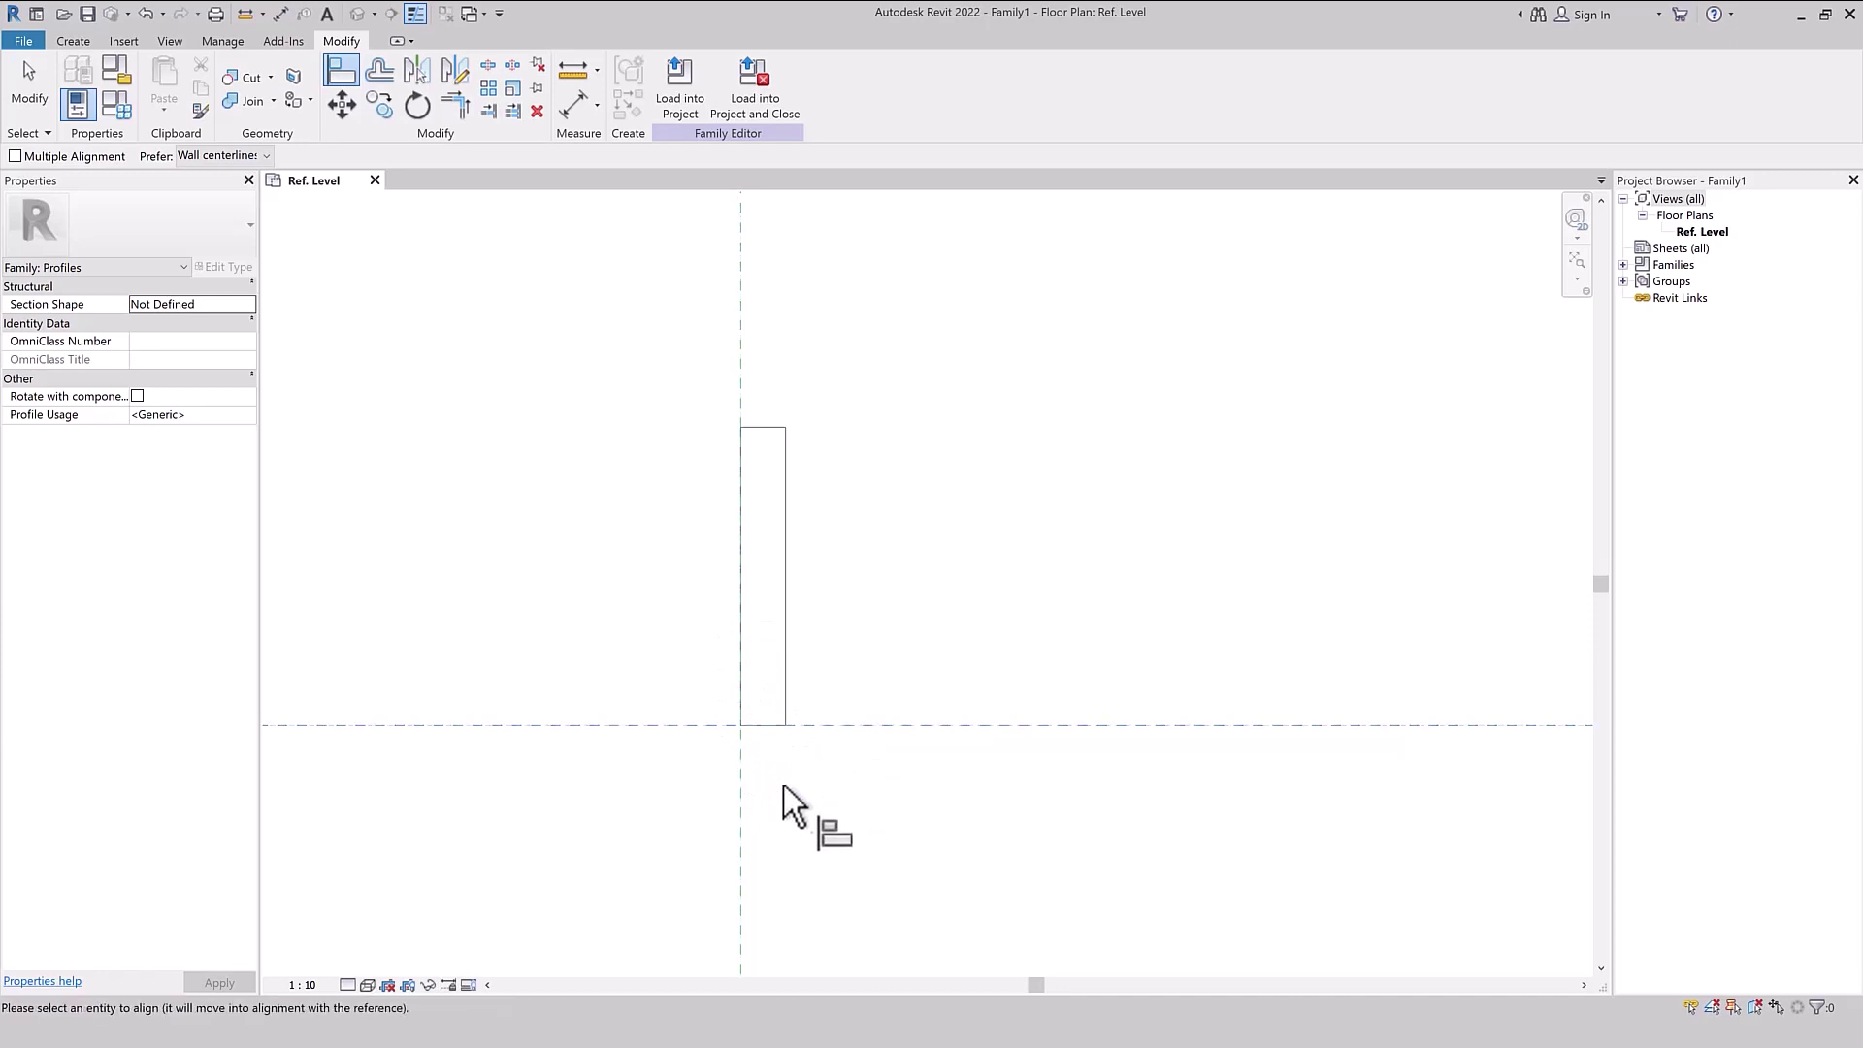
left_click(767, 726)
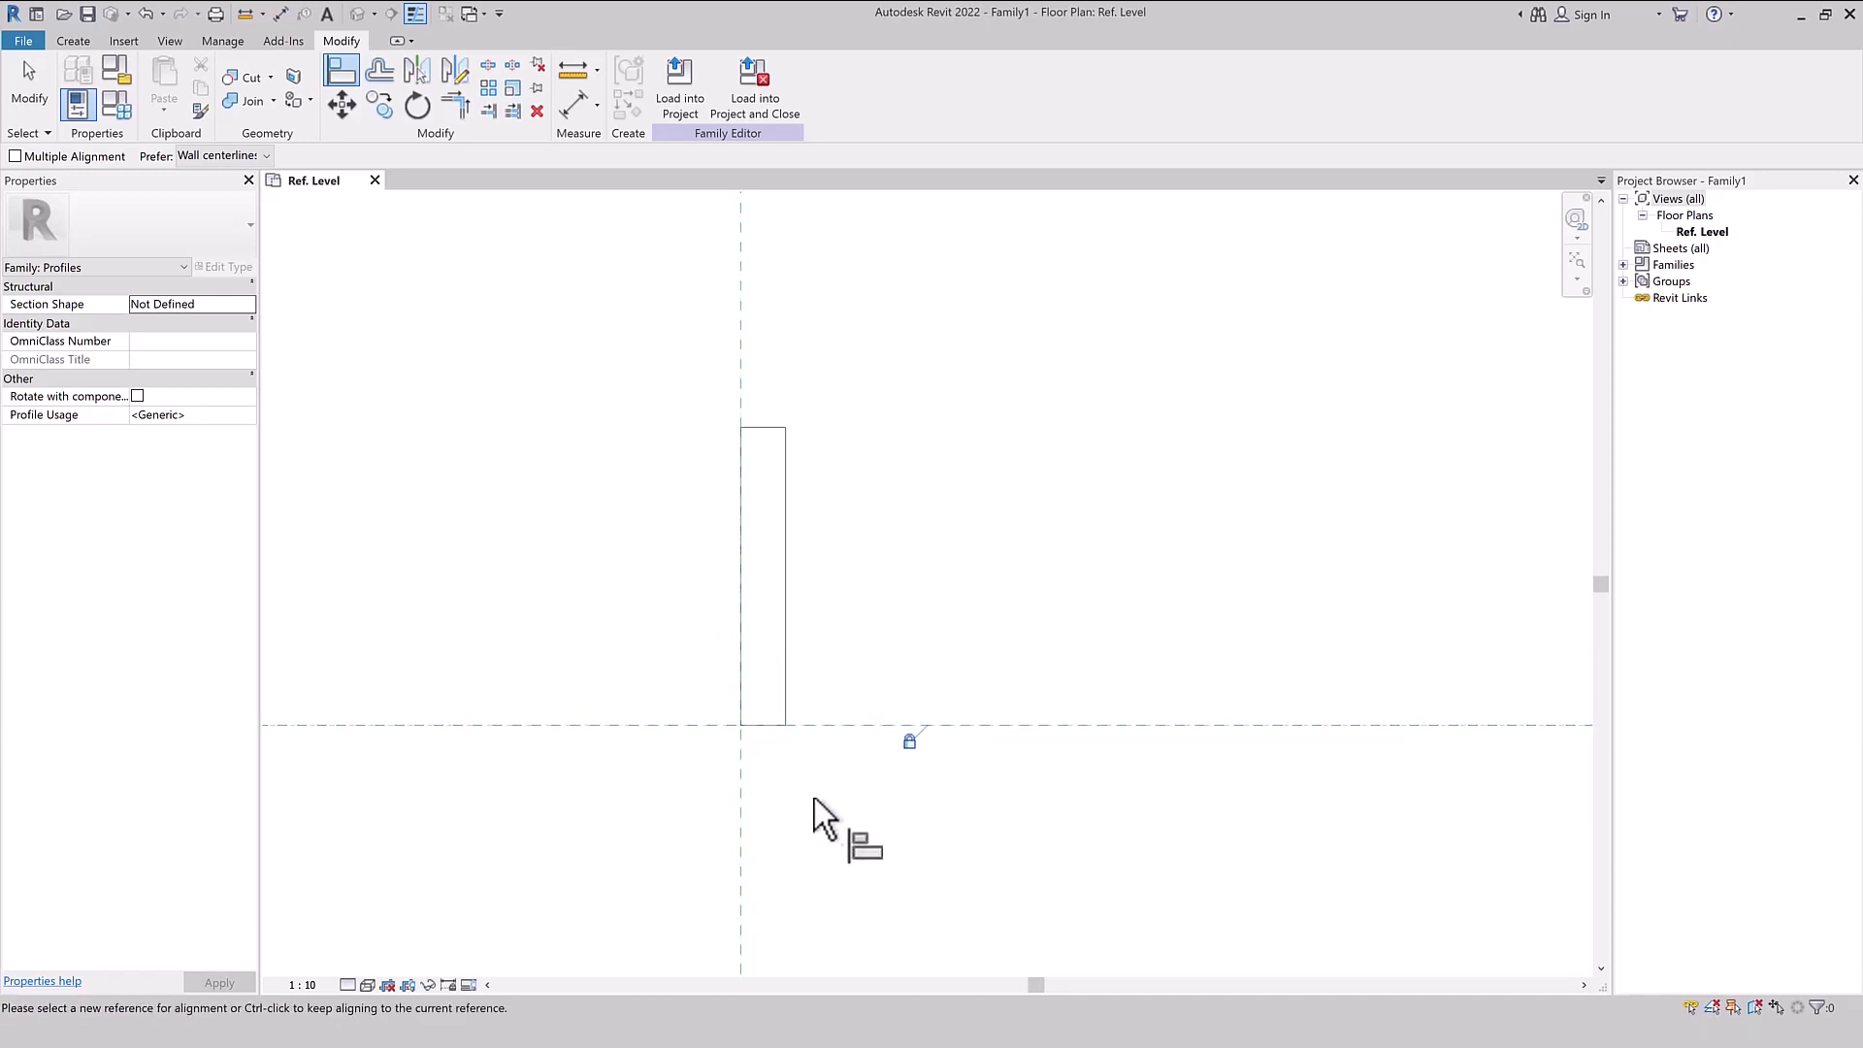
key("Escape")
key("Escape")
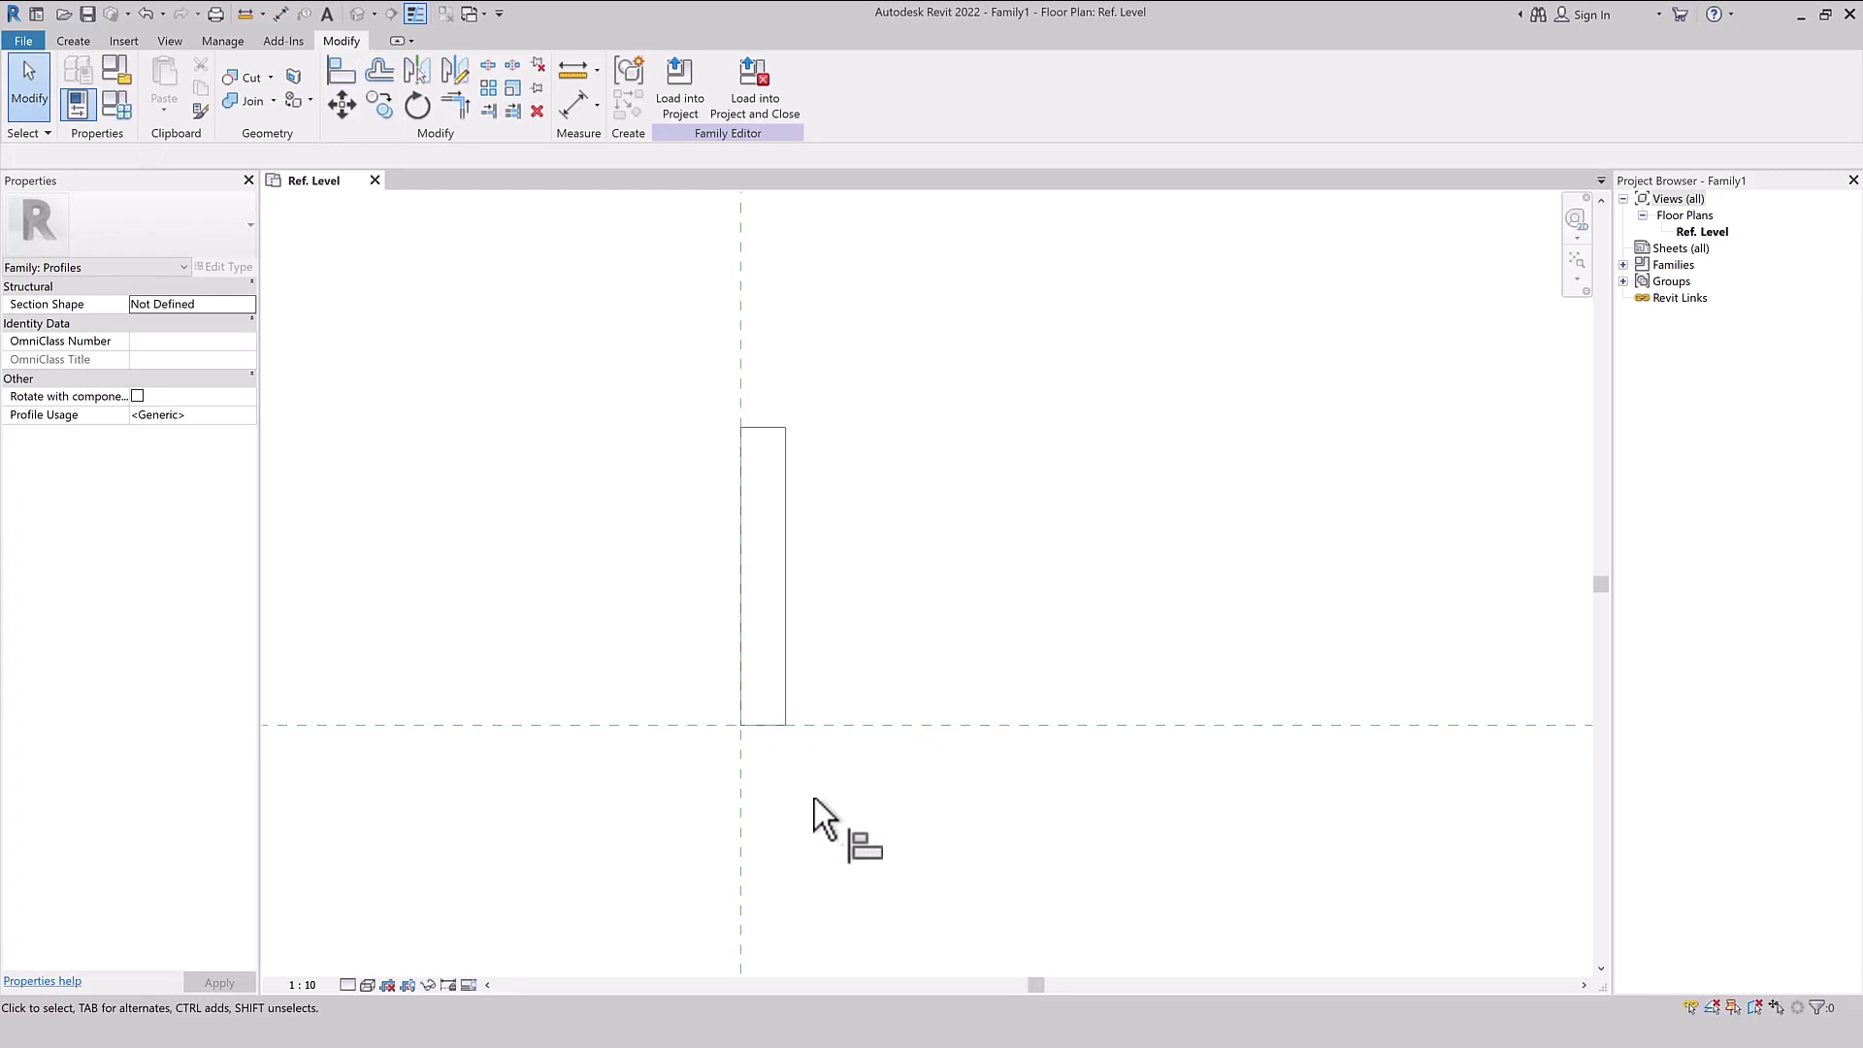
key("d")
key("i")
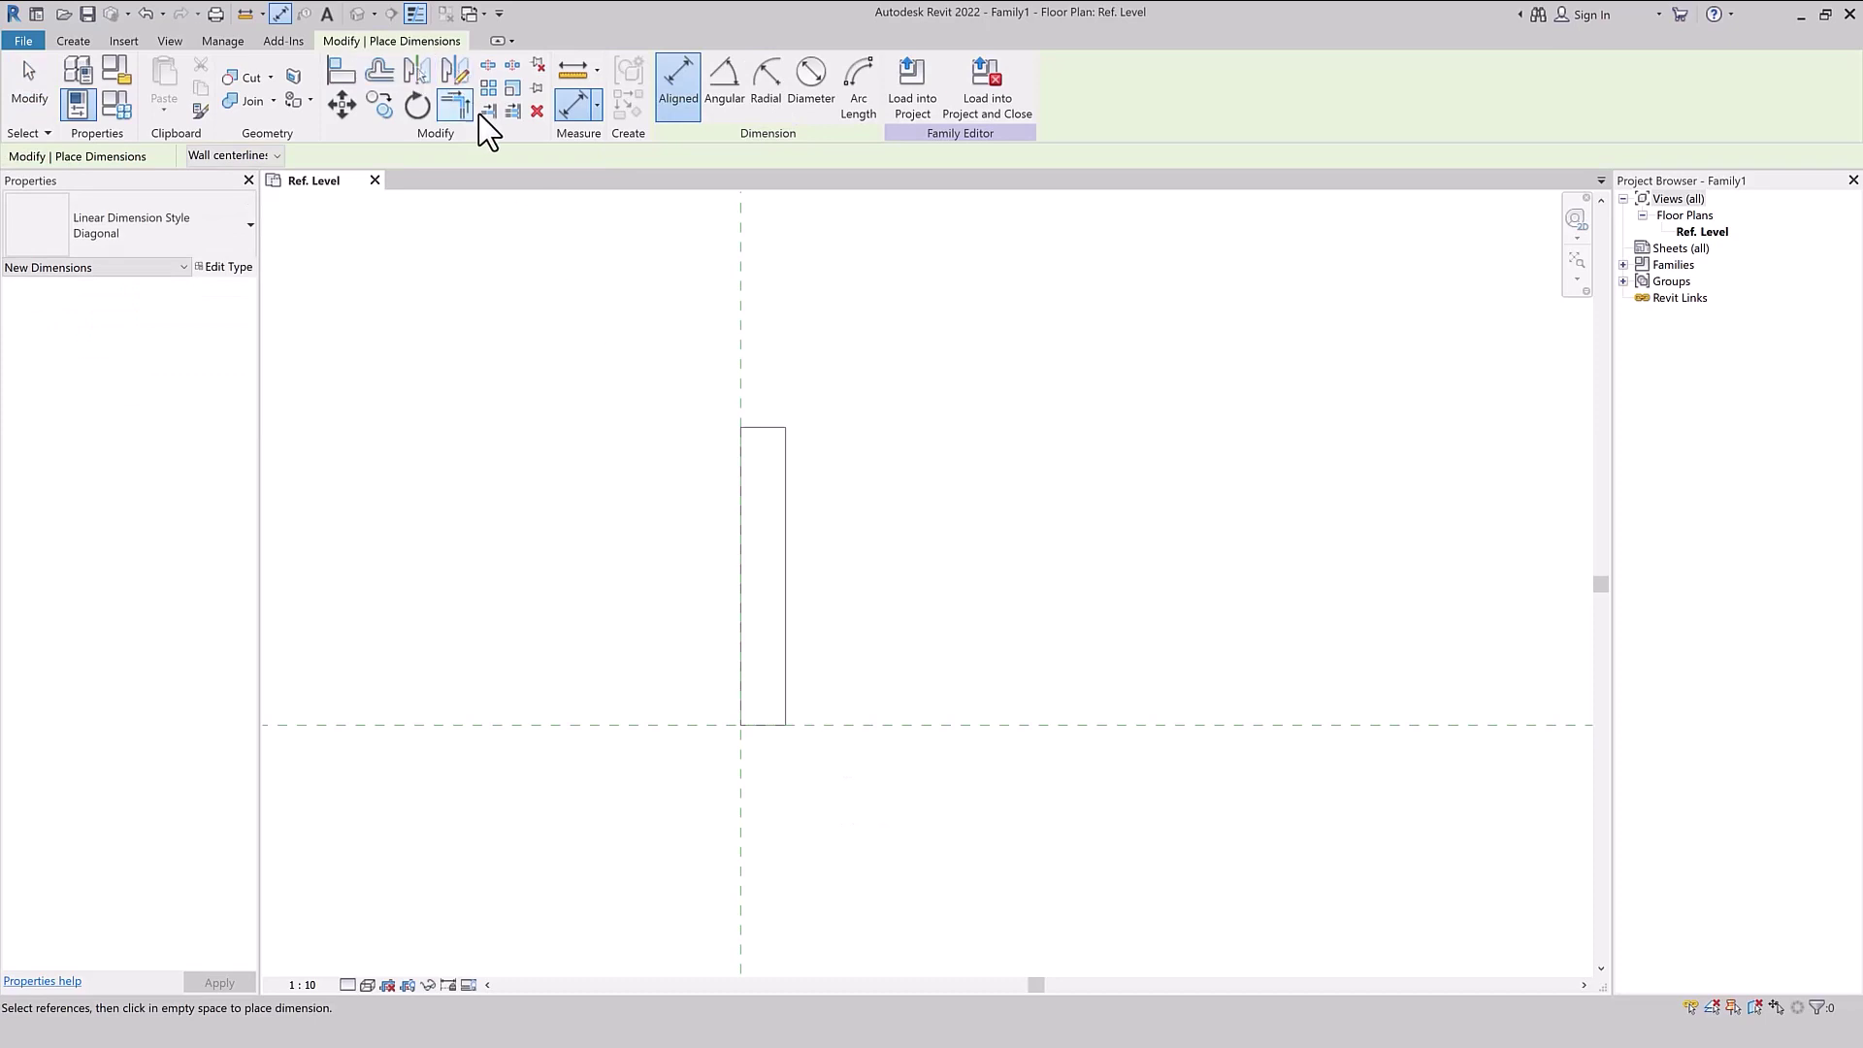
- Place a 15 width dimension below and a 100 height dimension right of the profile
left_click(742, 723)
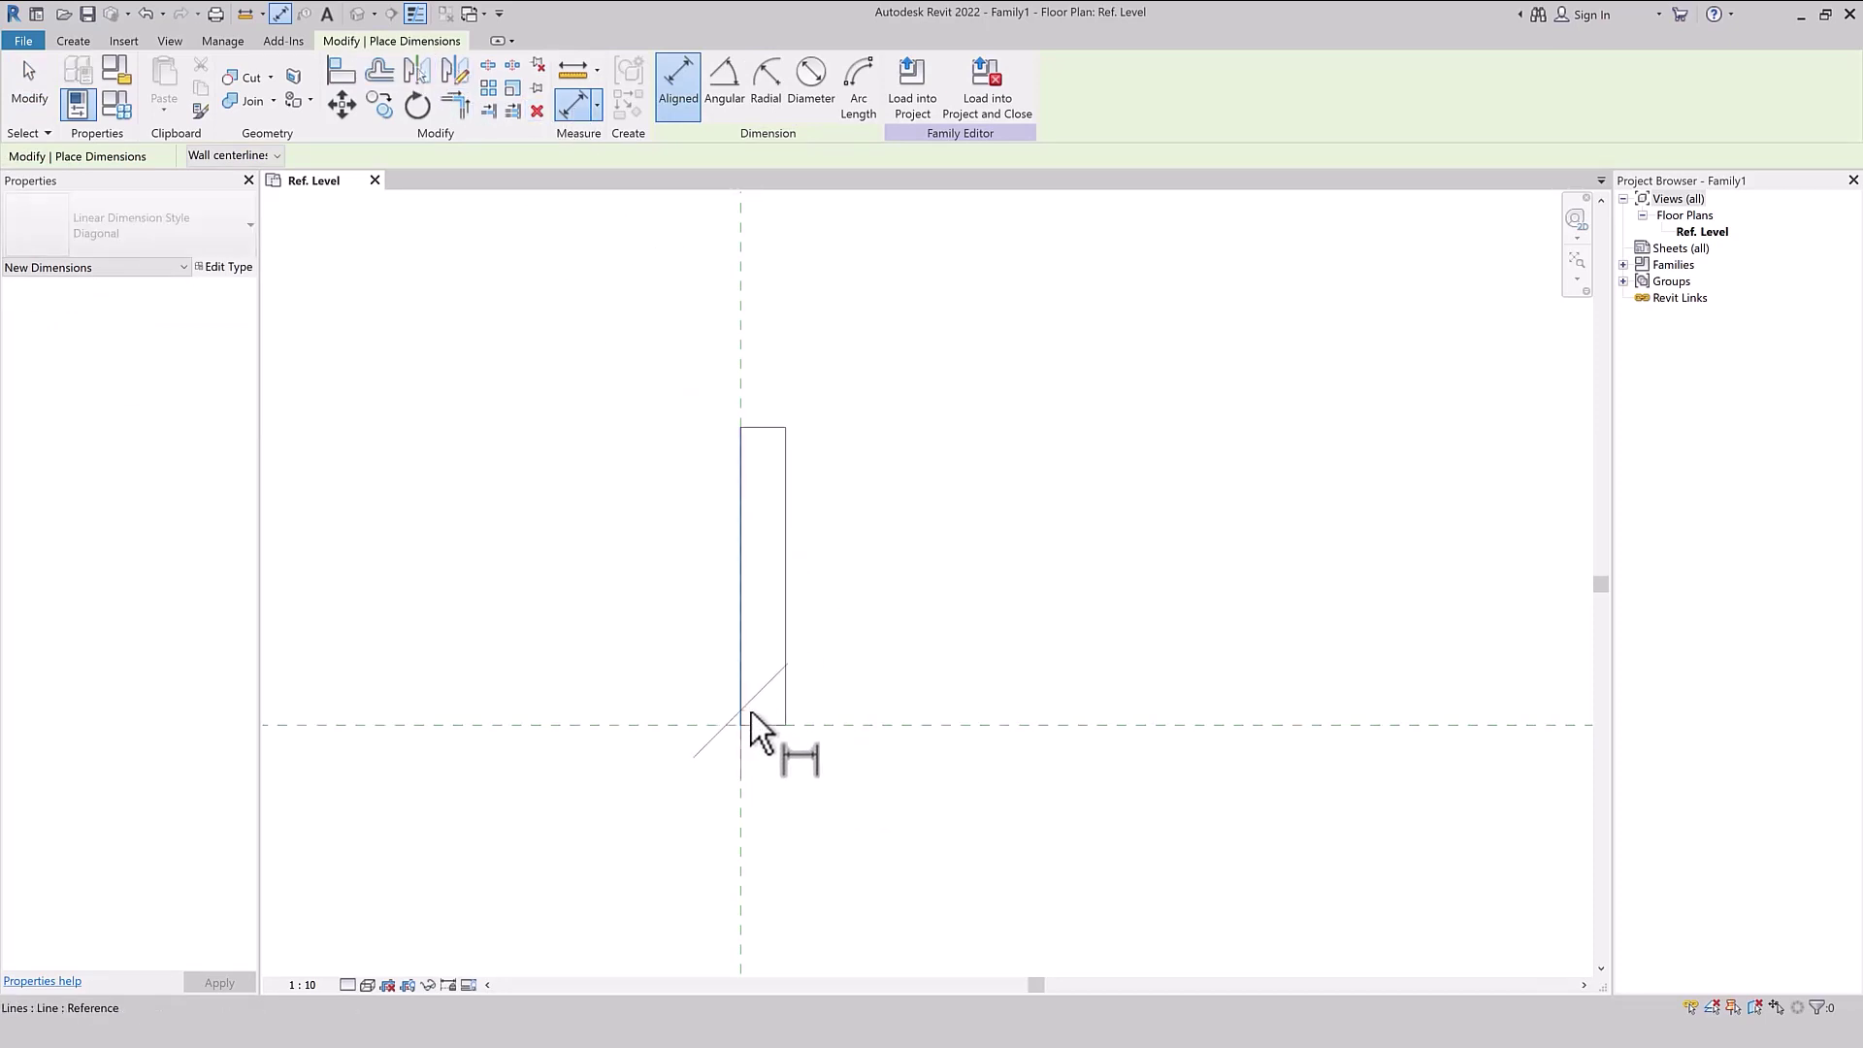
key("Escape")
key("Escape")
key("d")
key("i")
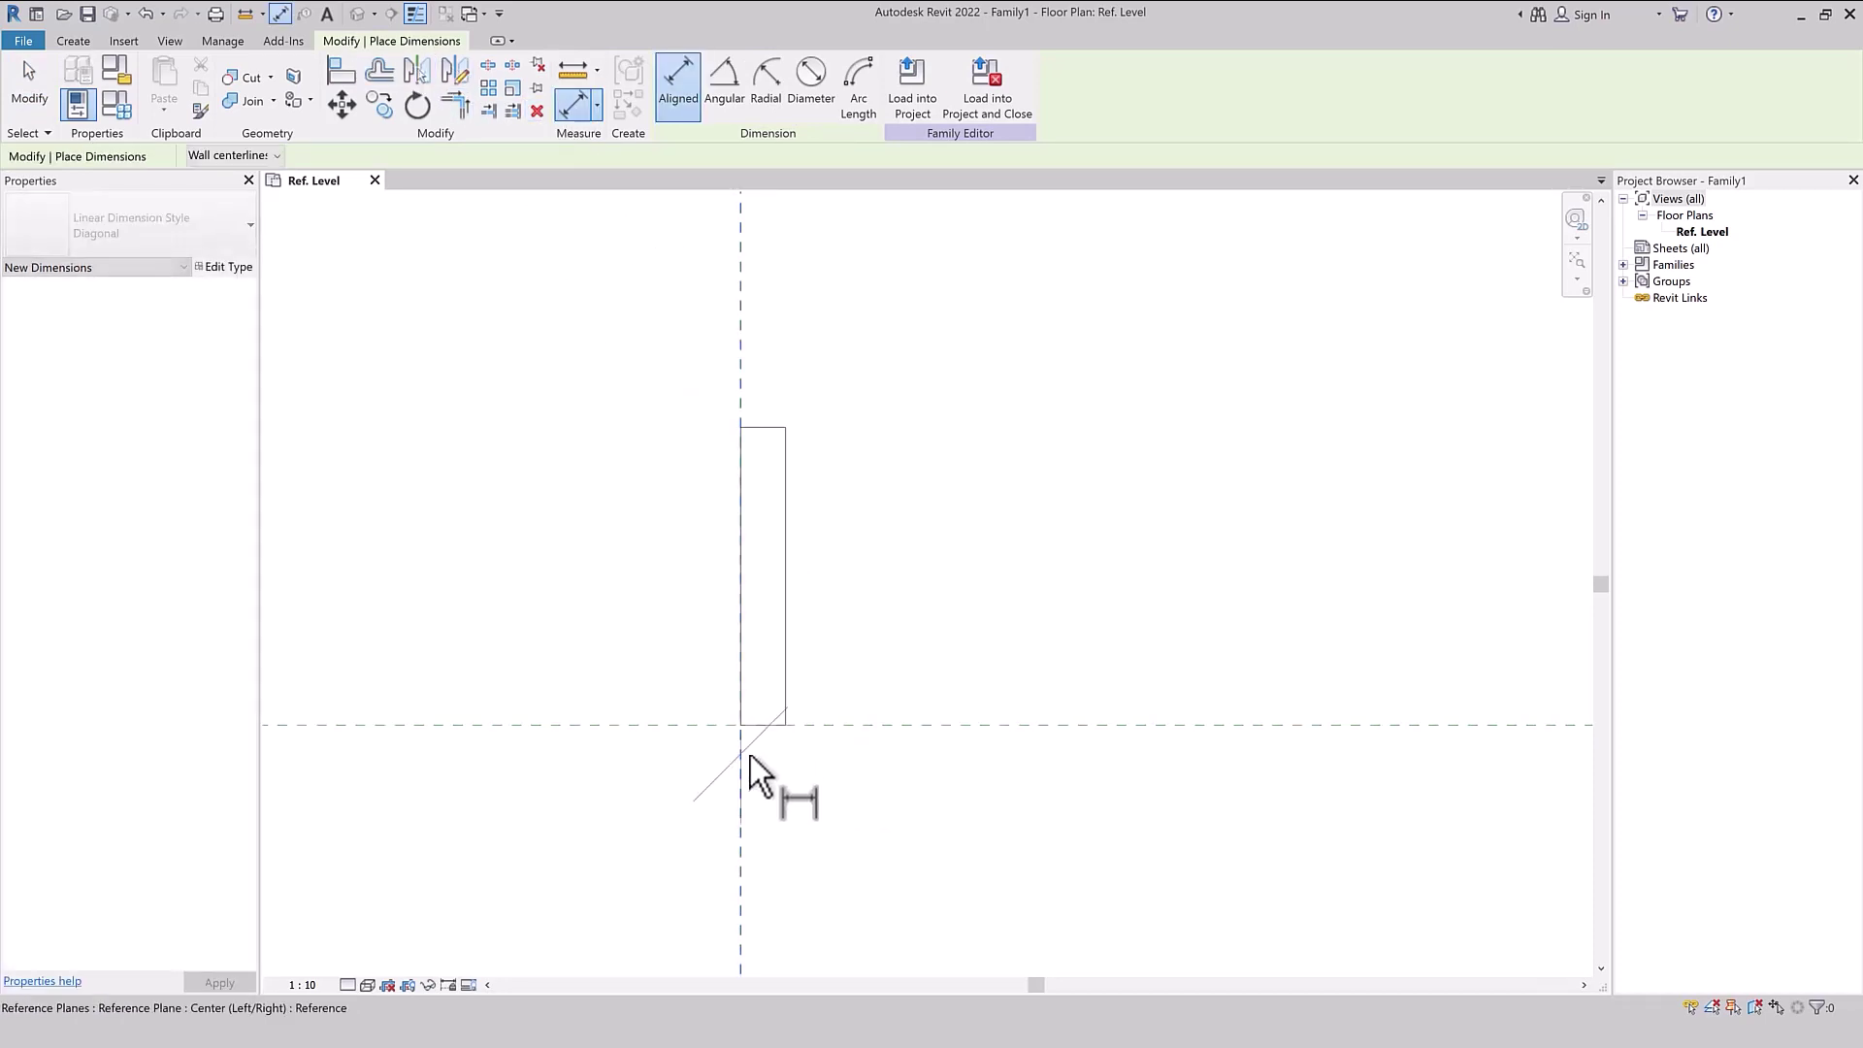
left_click(782, 690)
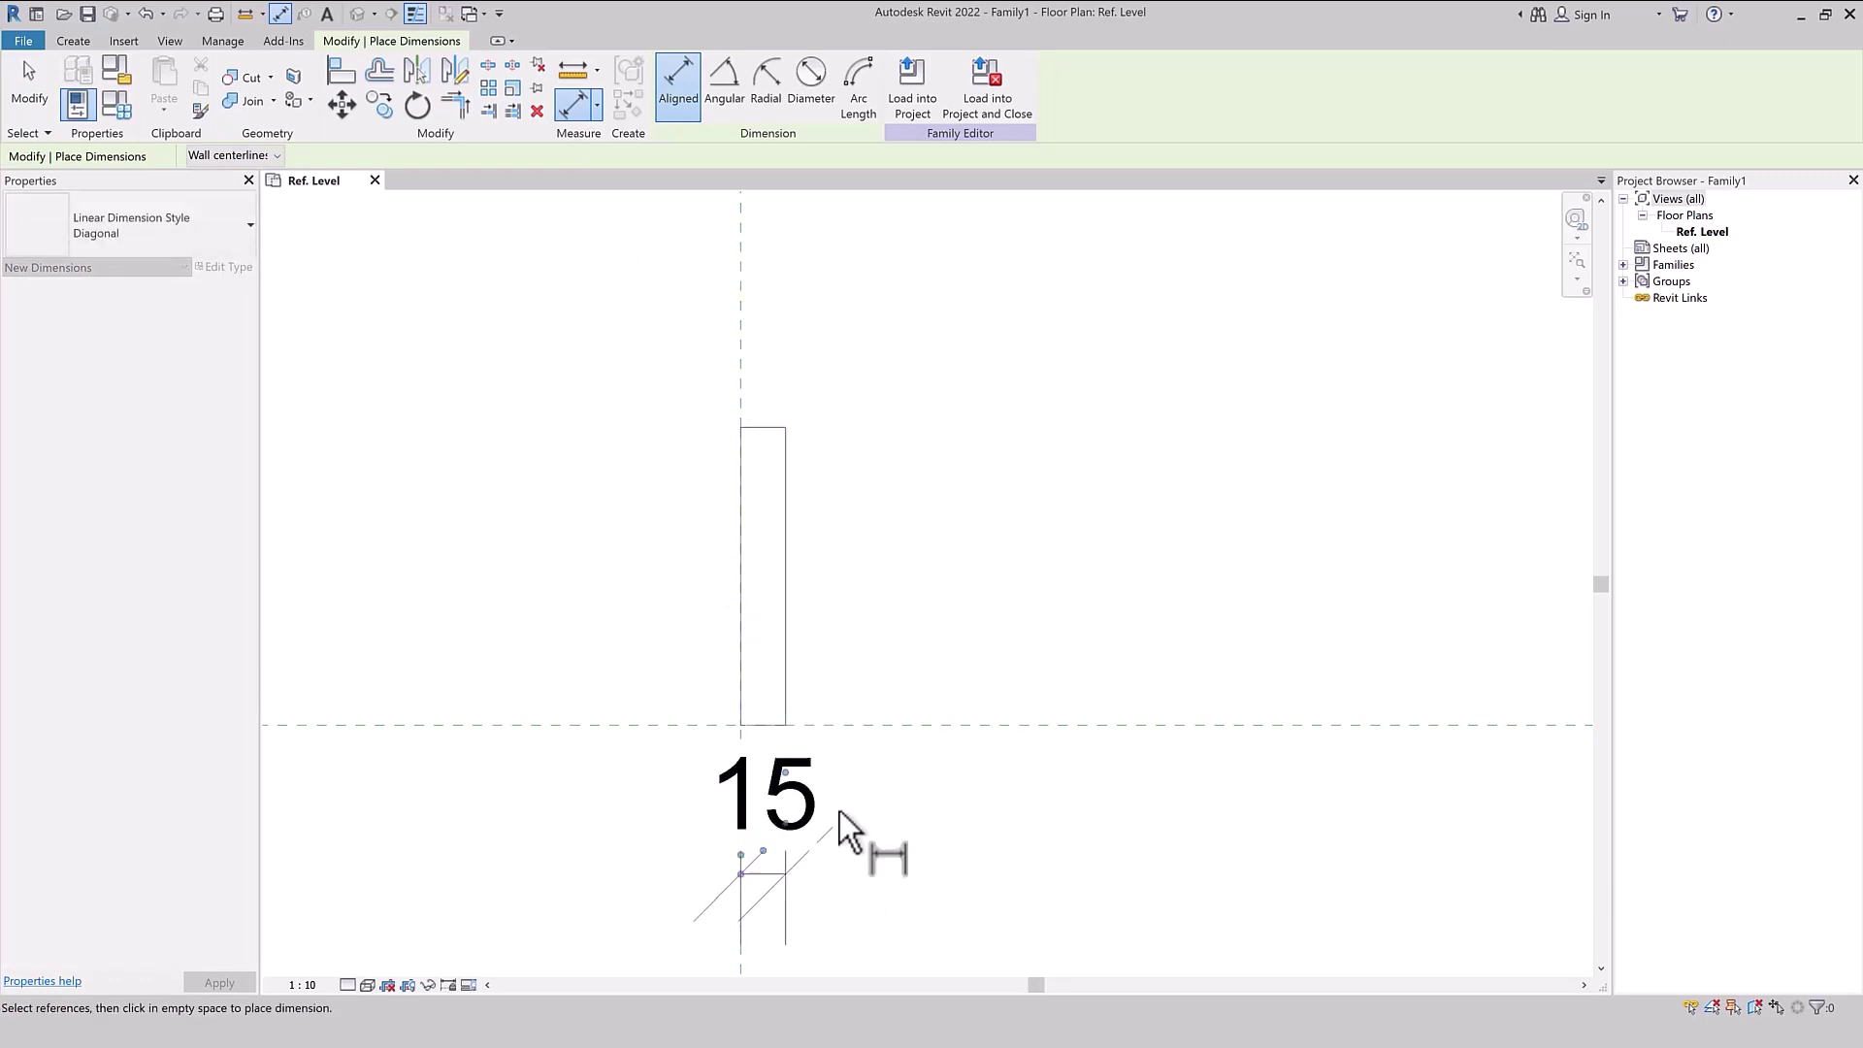
left_click(797, 873)
left_click(811, 726)
left_click(773, 427)
left_click(937, 456)
key("Escape")
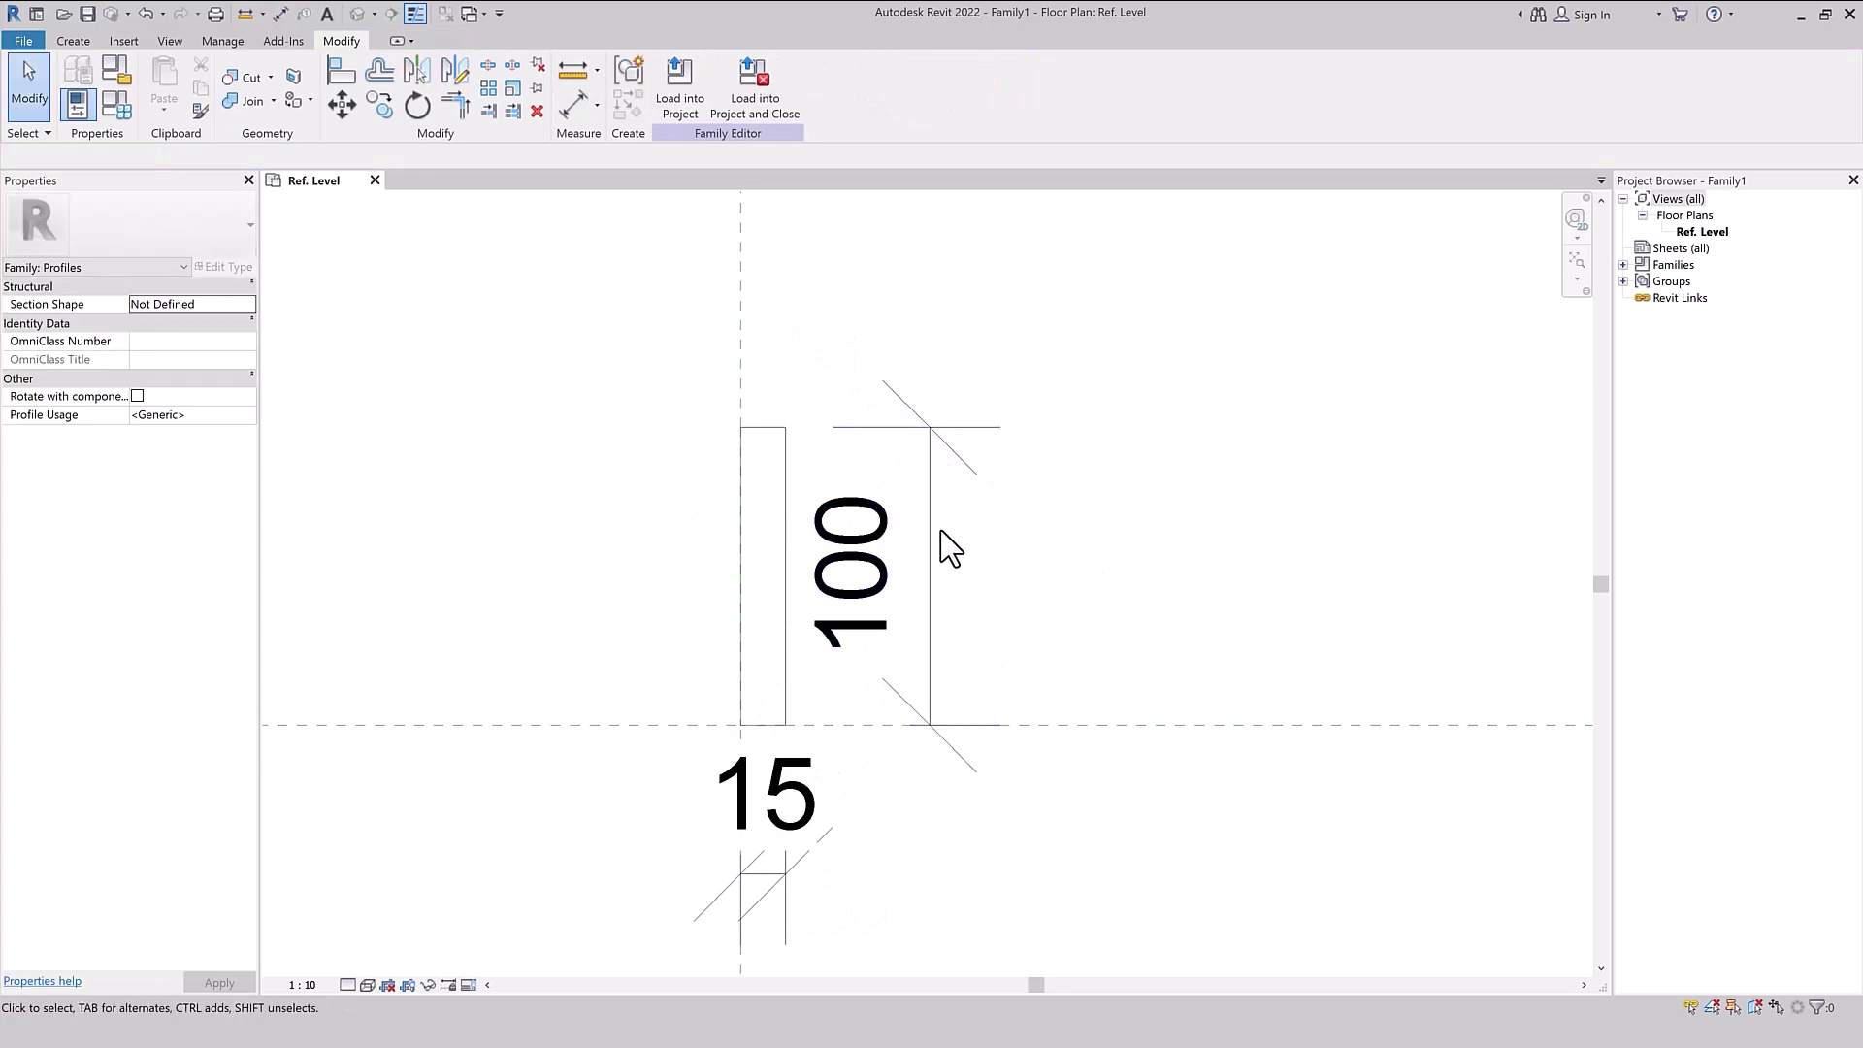
- Label the 15 and 100 dimensions with new Width and Height type parameters
left_click(791, 863)
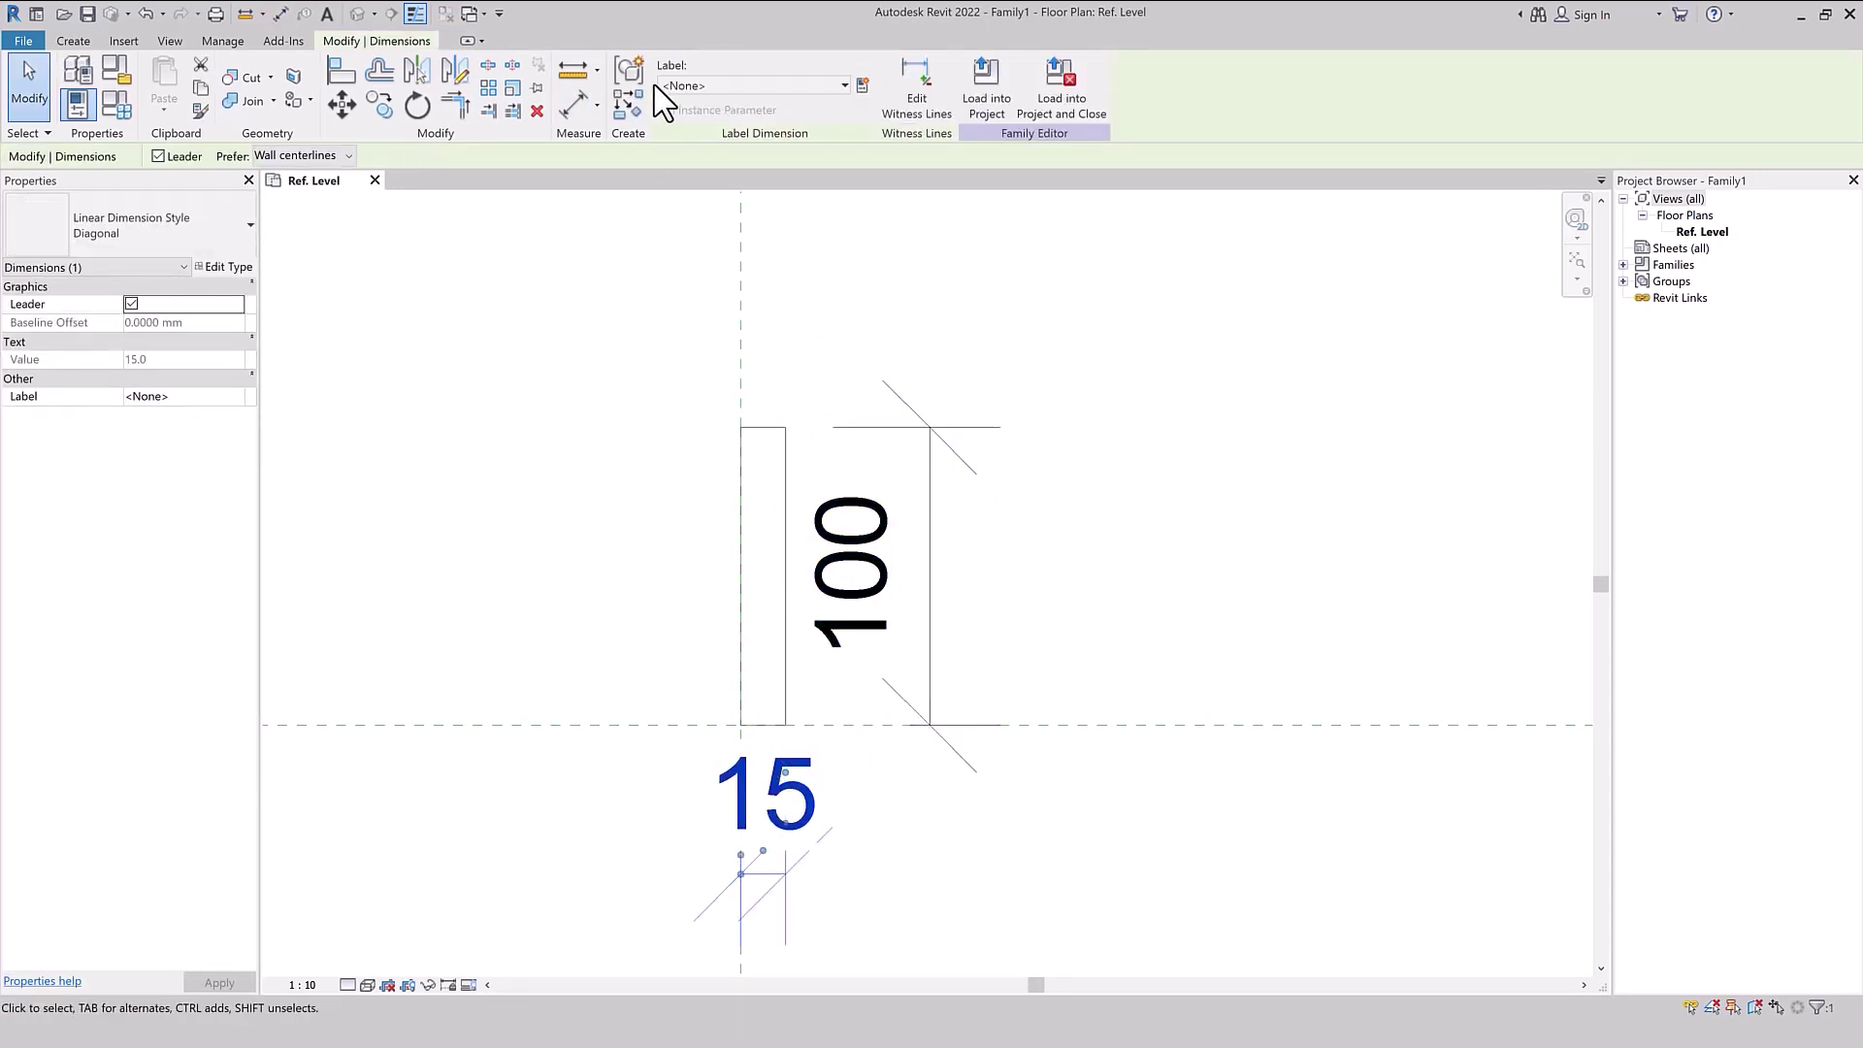
left_click(862, 87)
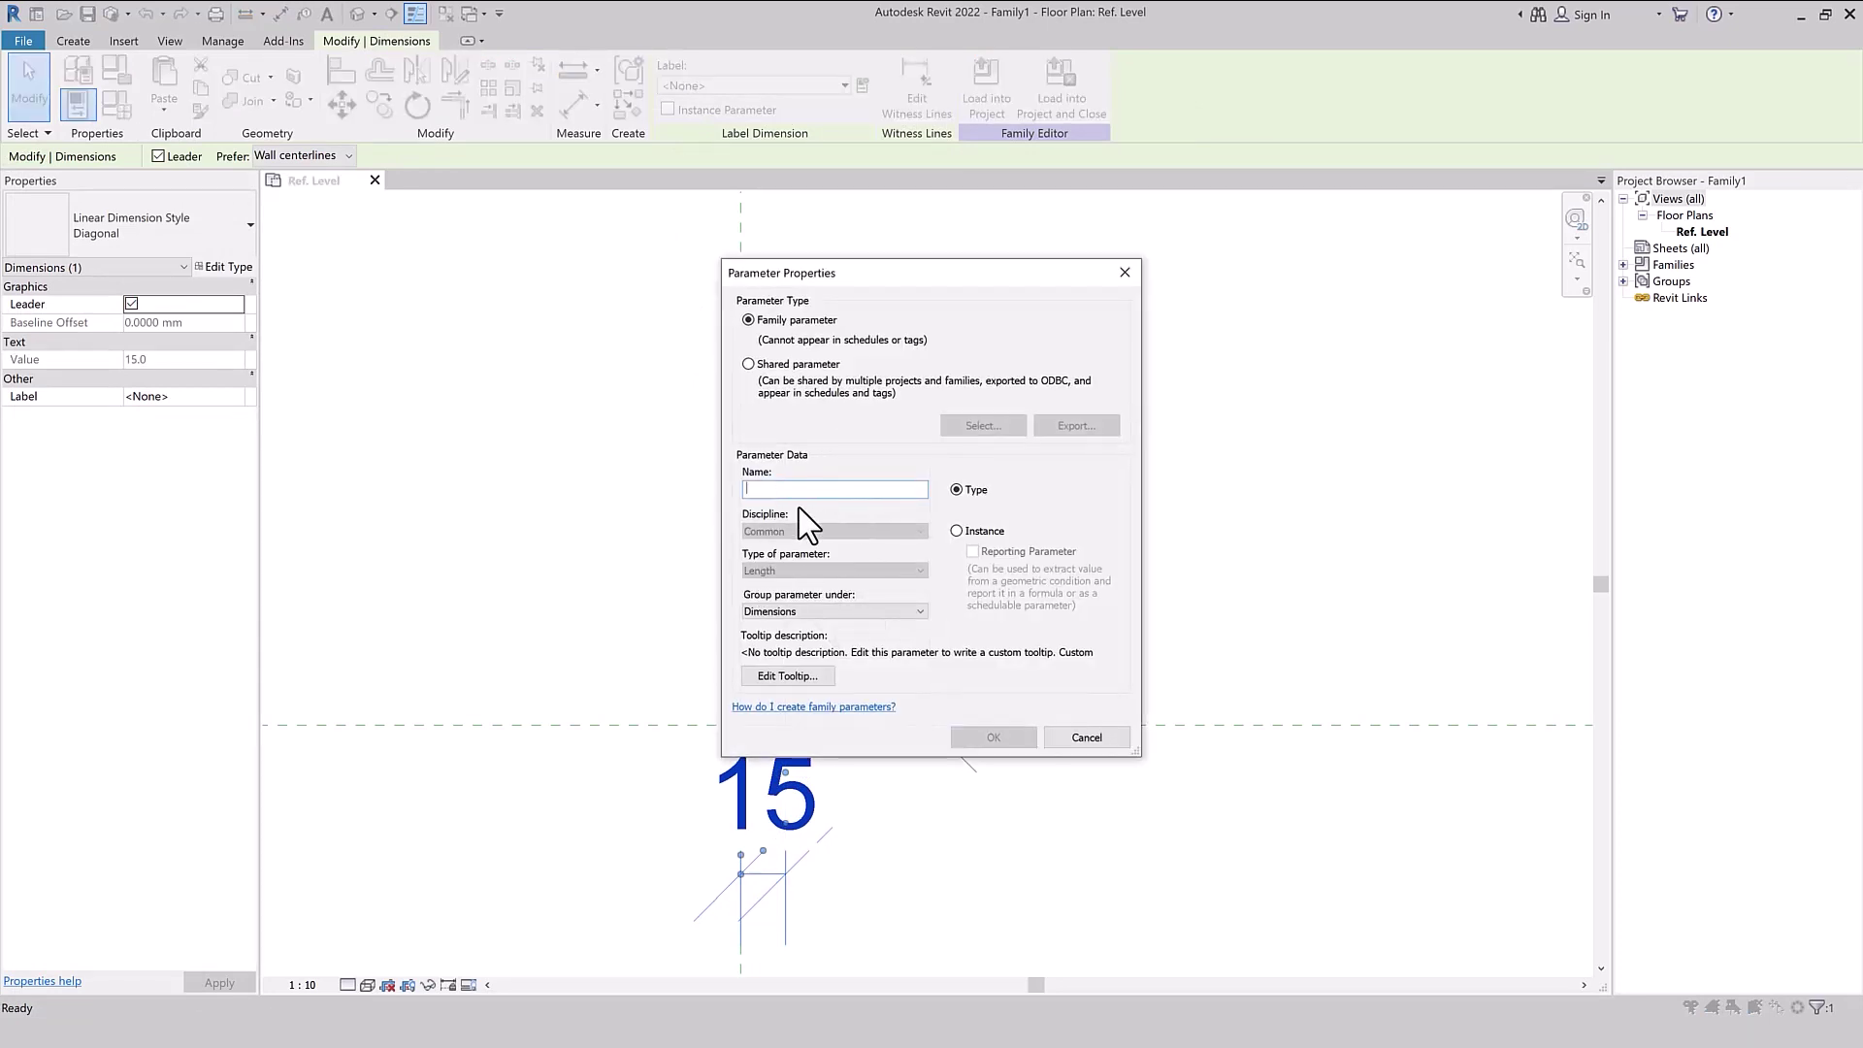
type("Width")
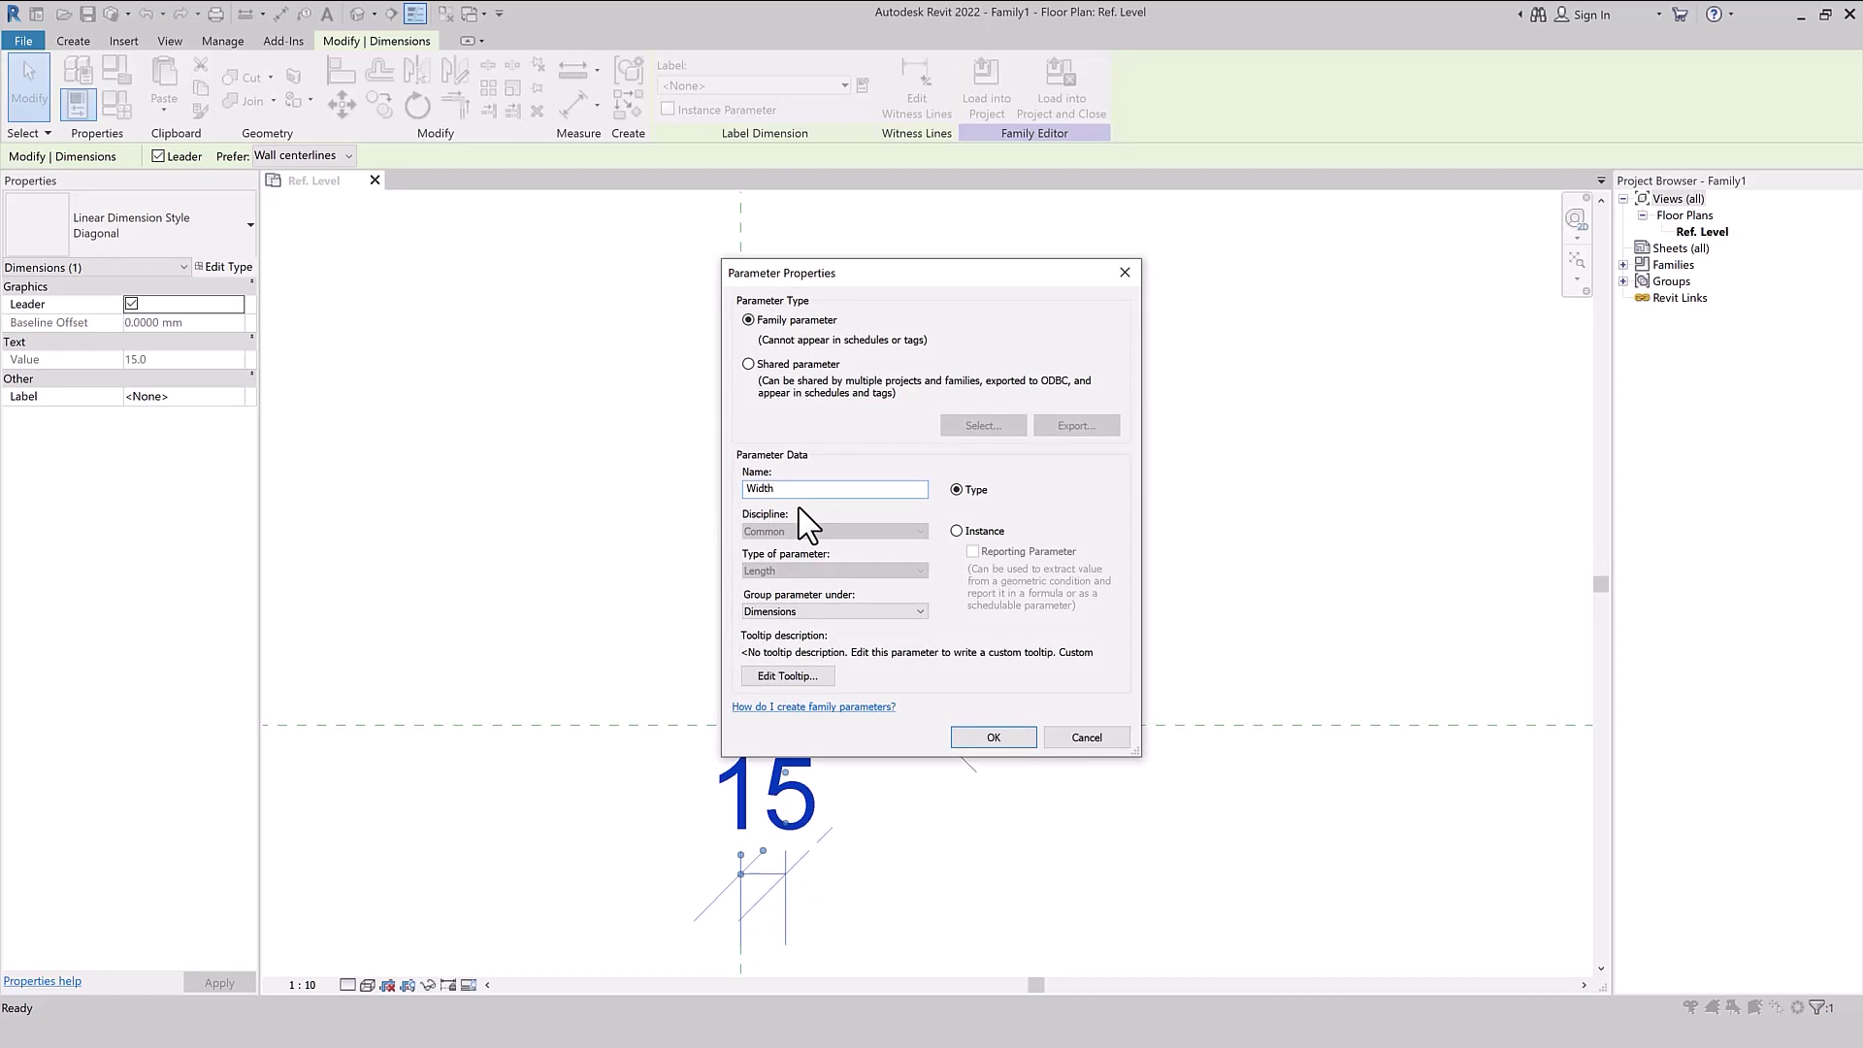
left_click(994, 737)
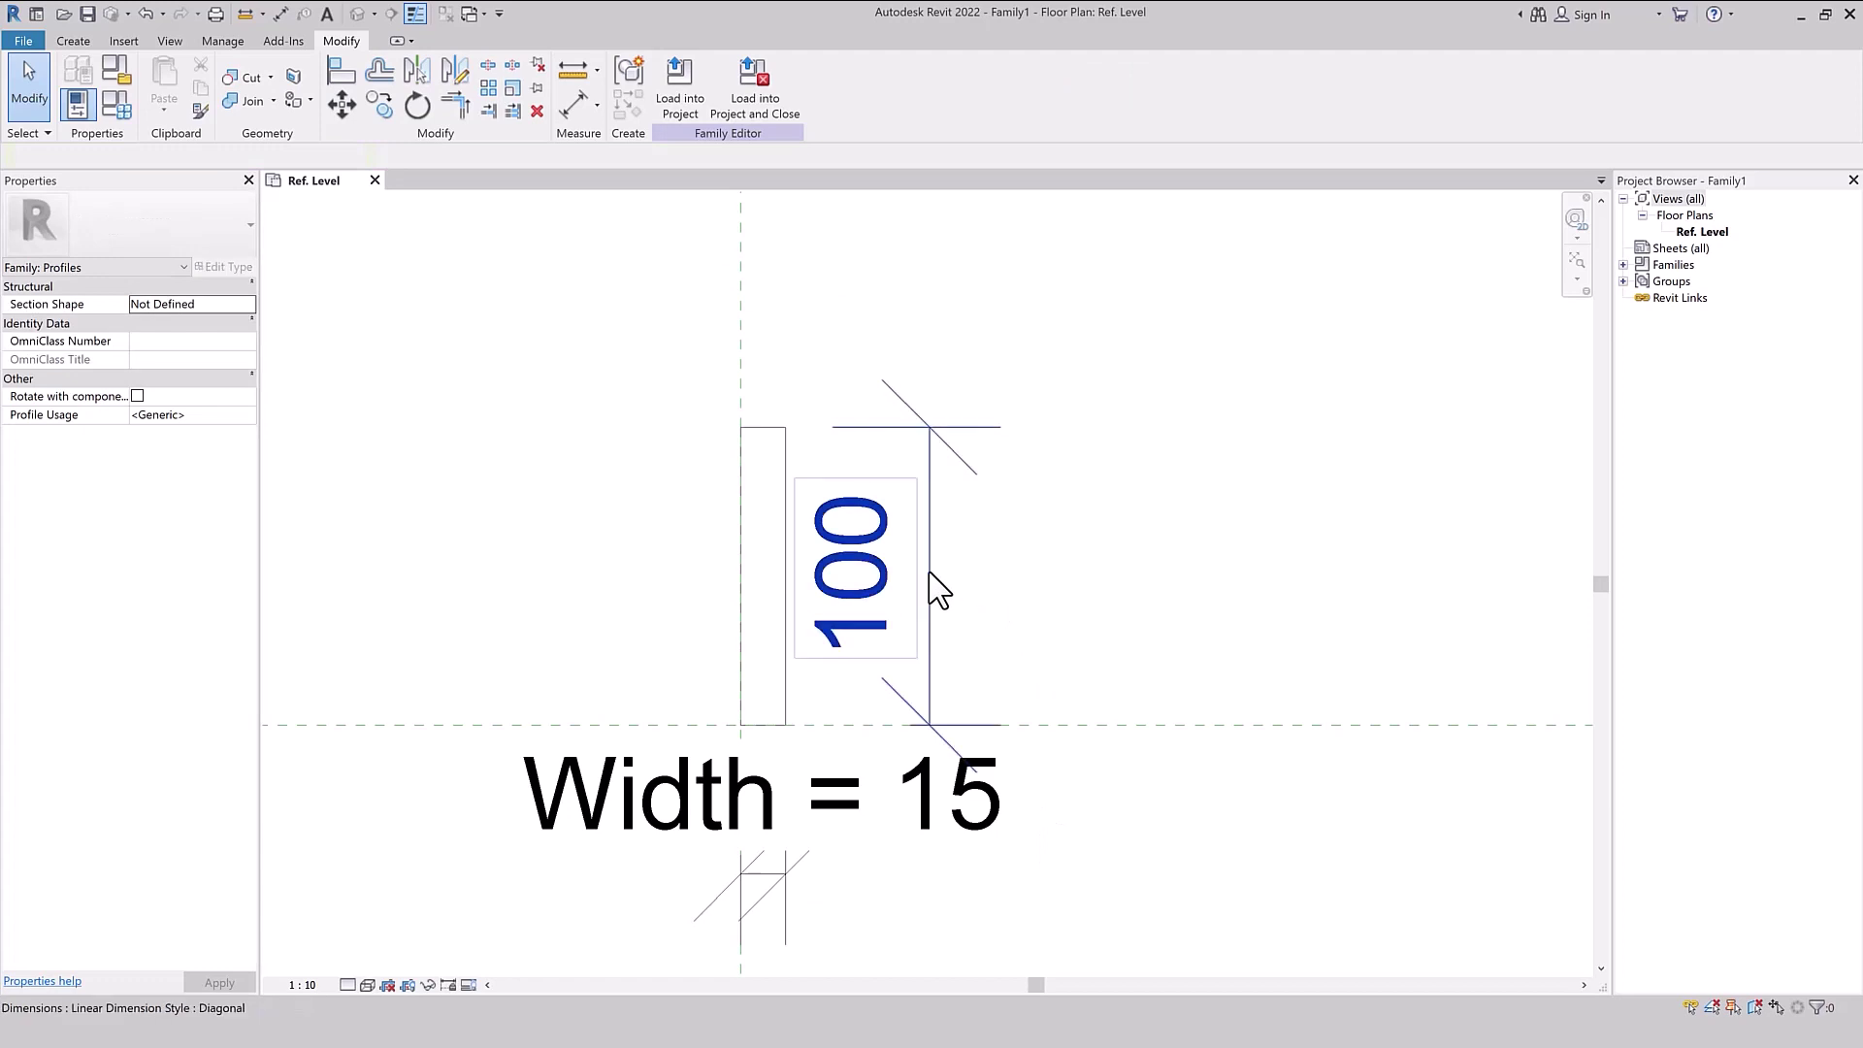
left_click(930, 587)
left_click(844, 85)
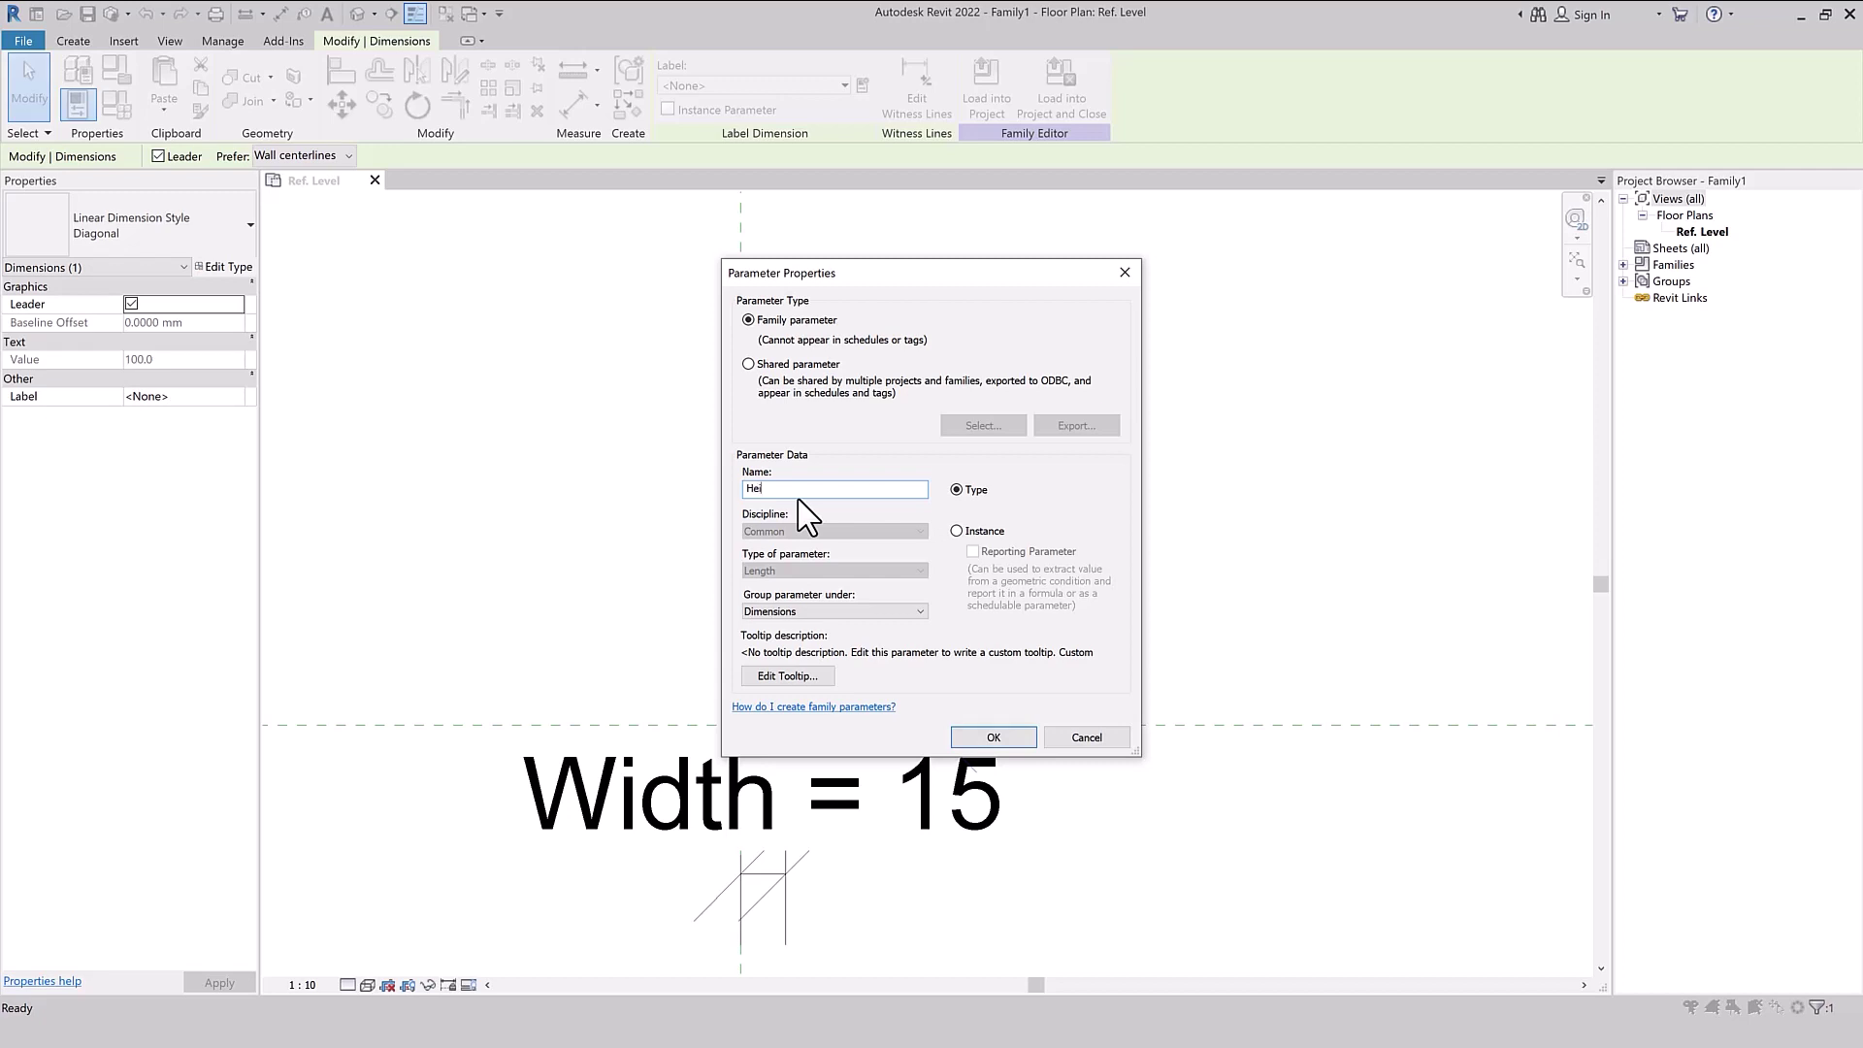
left_click(990, 738)
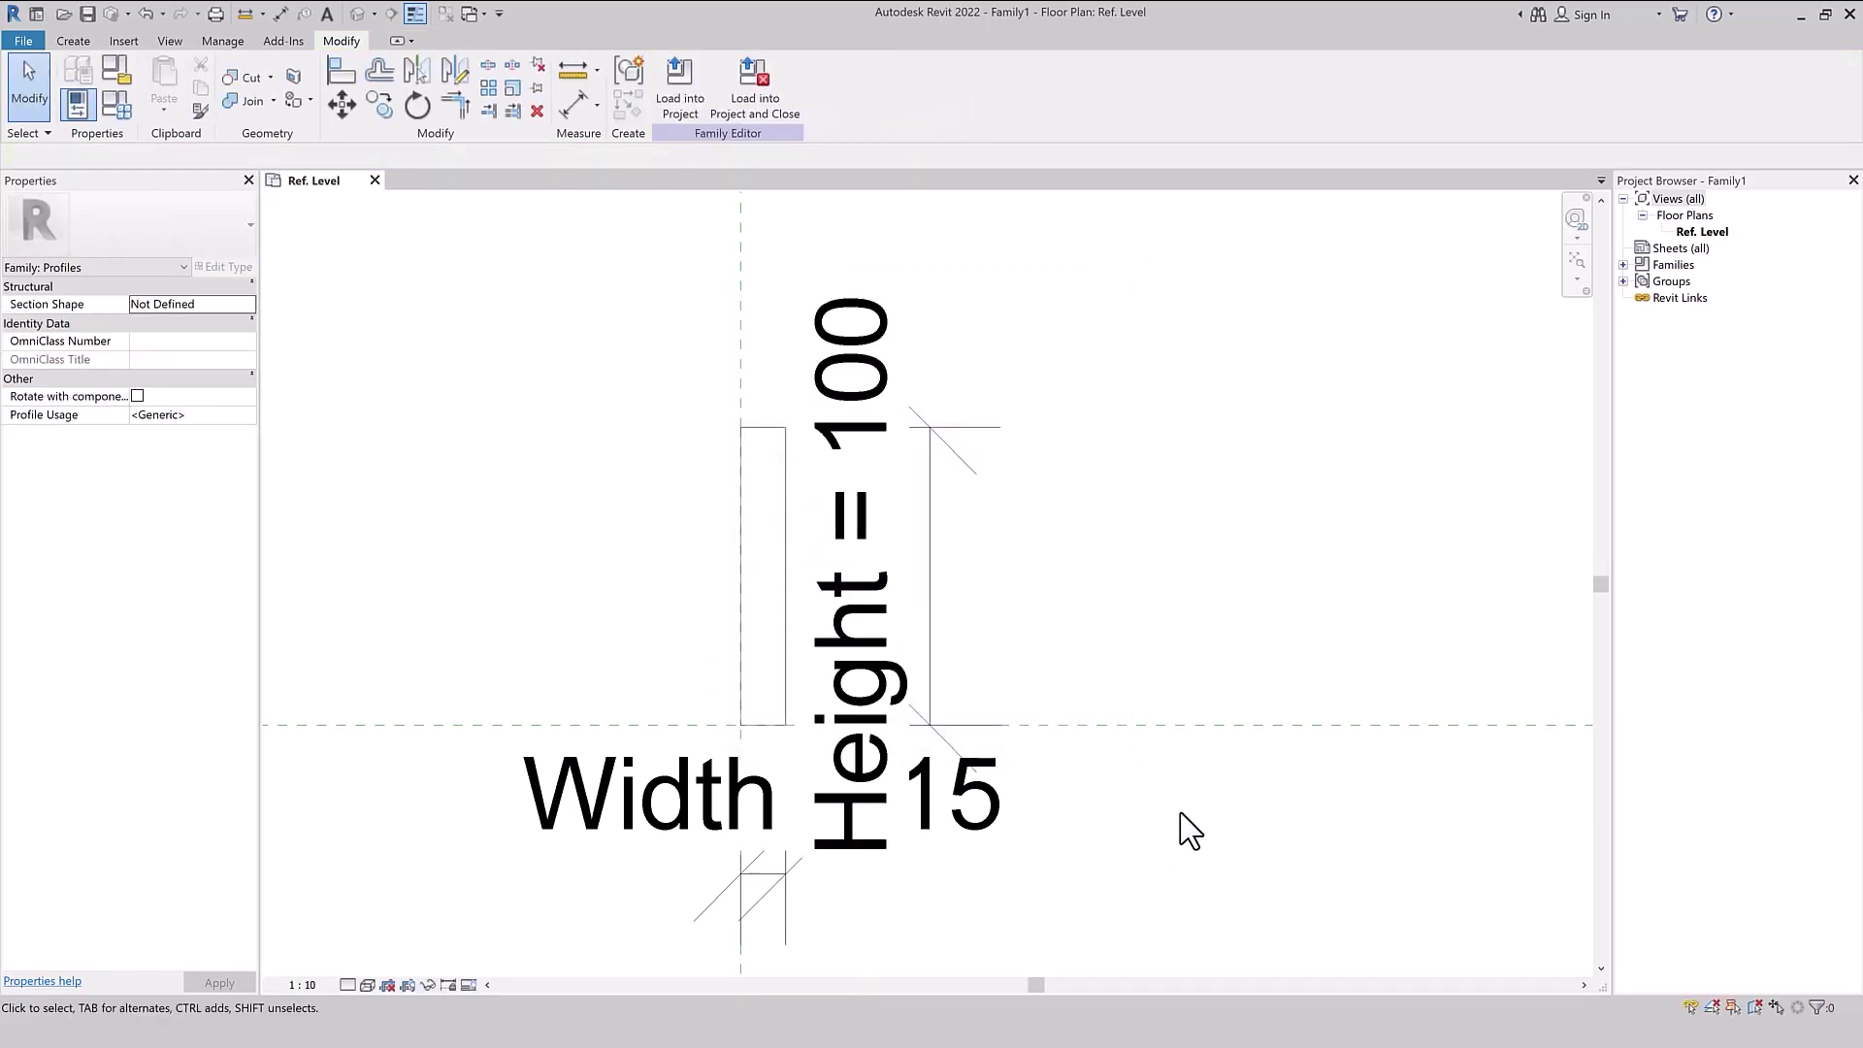
left_click(116, 105)
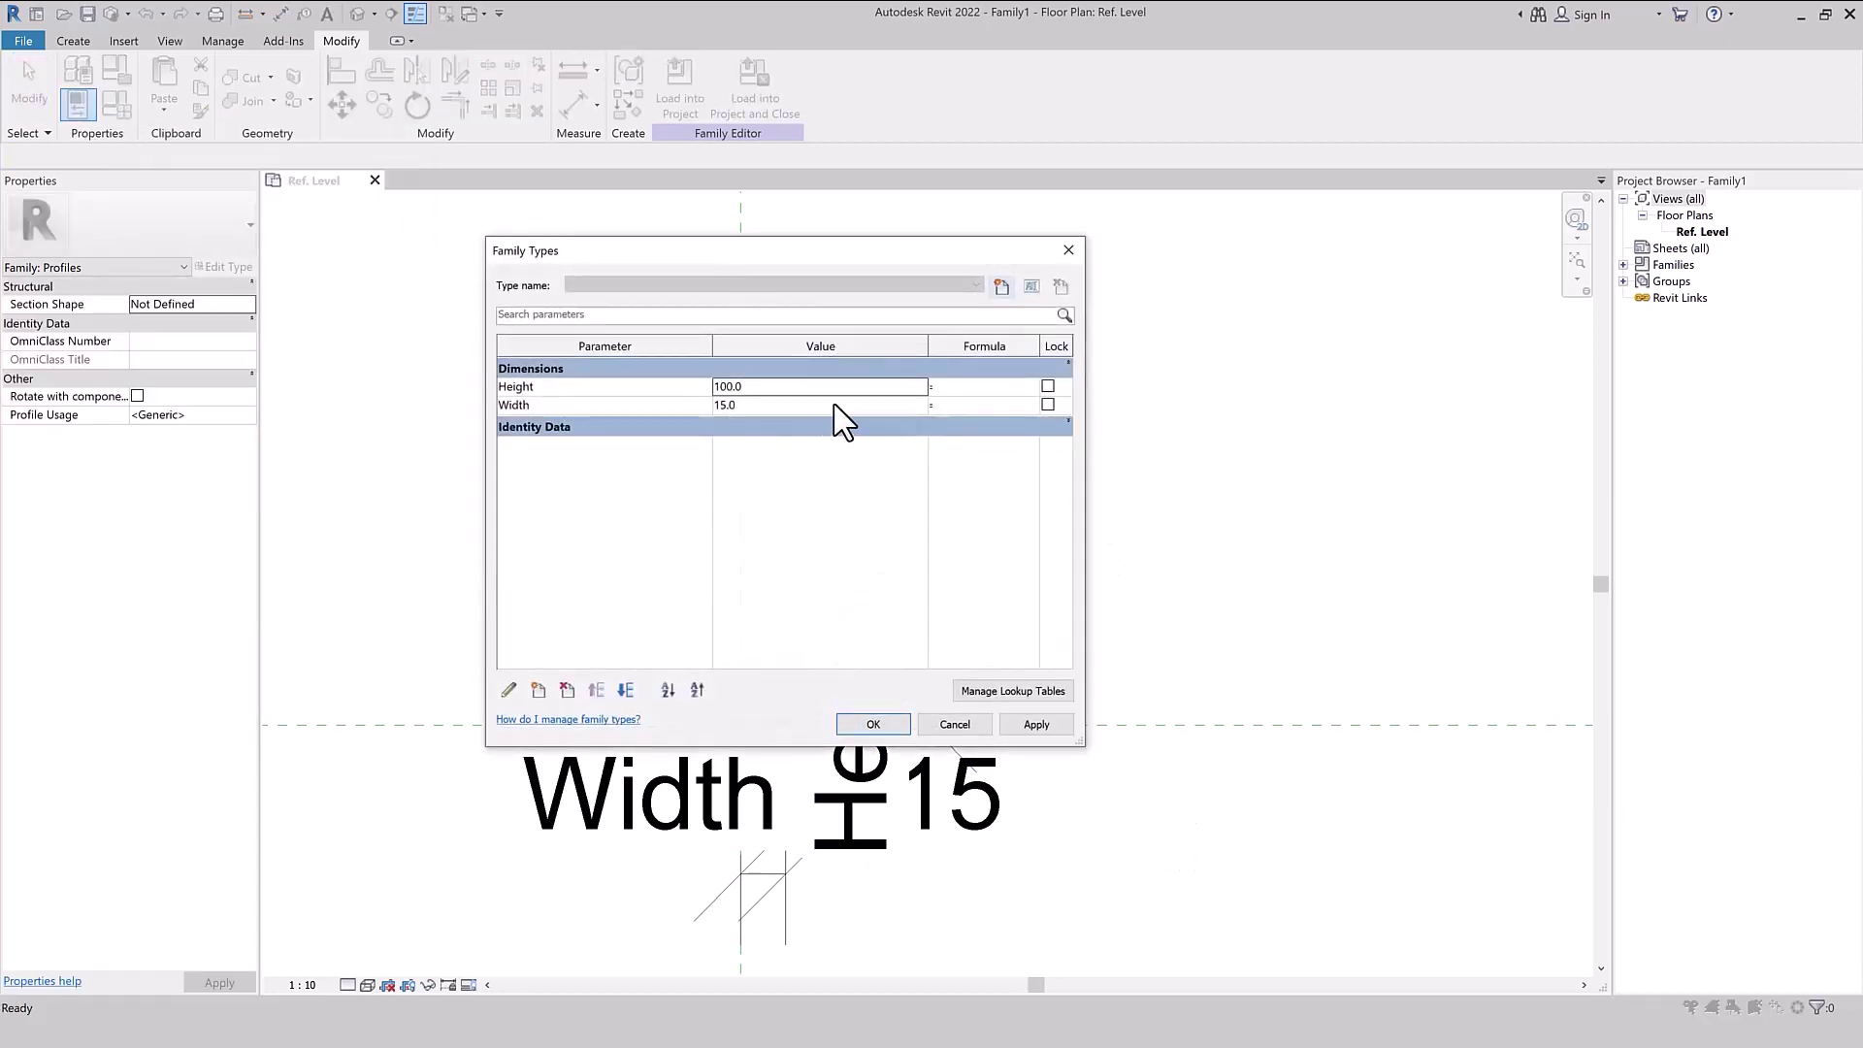
- Add a new family type named 100X15 and confirm the Family Types dialog
left_click(1002, 286)
left_click_drag(960, 467, 881, 450)
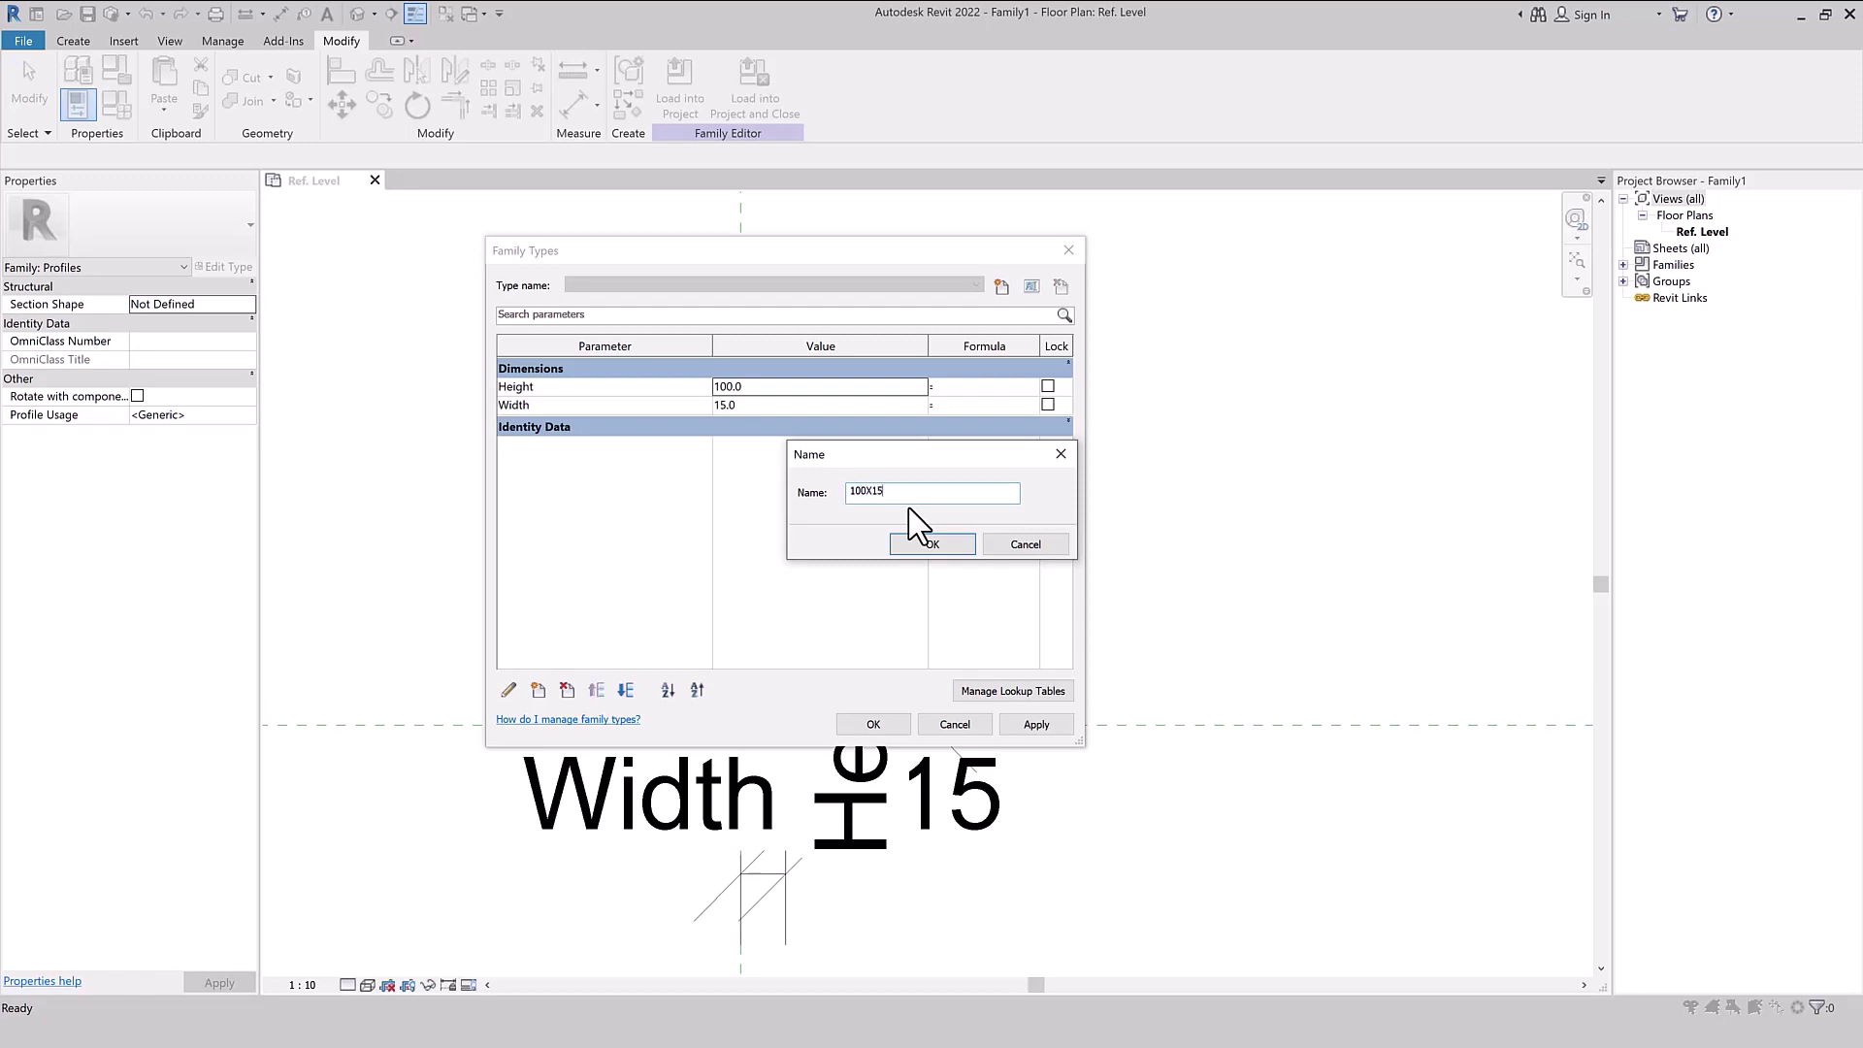
left_click(932, 545)
left_click(873, 724)
scroll(1108, 544, "down", 1)
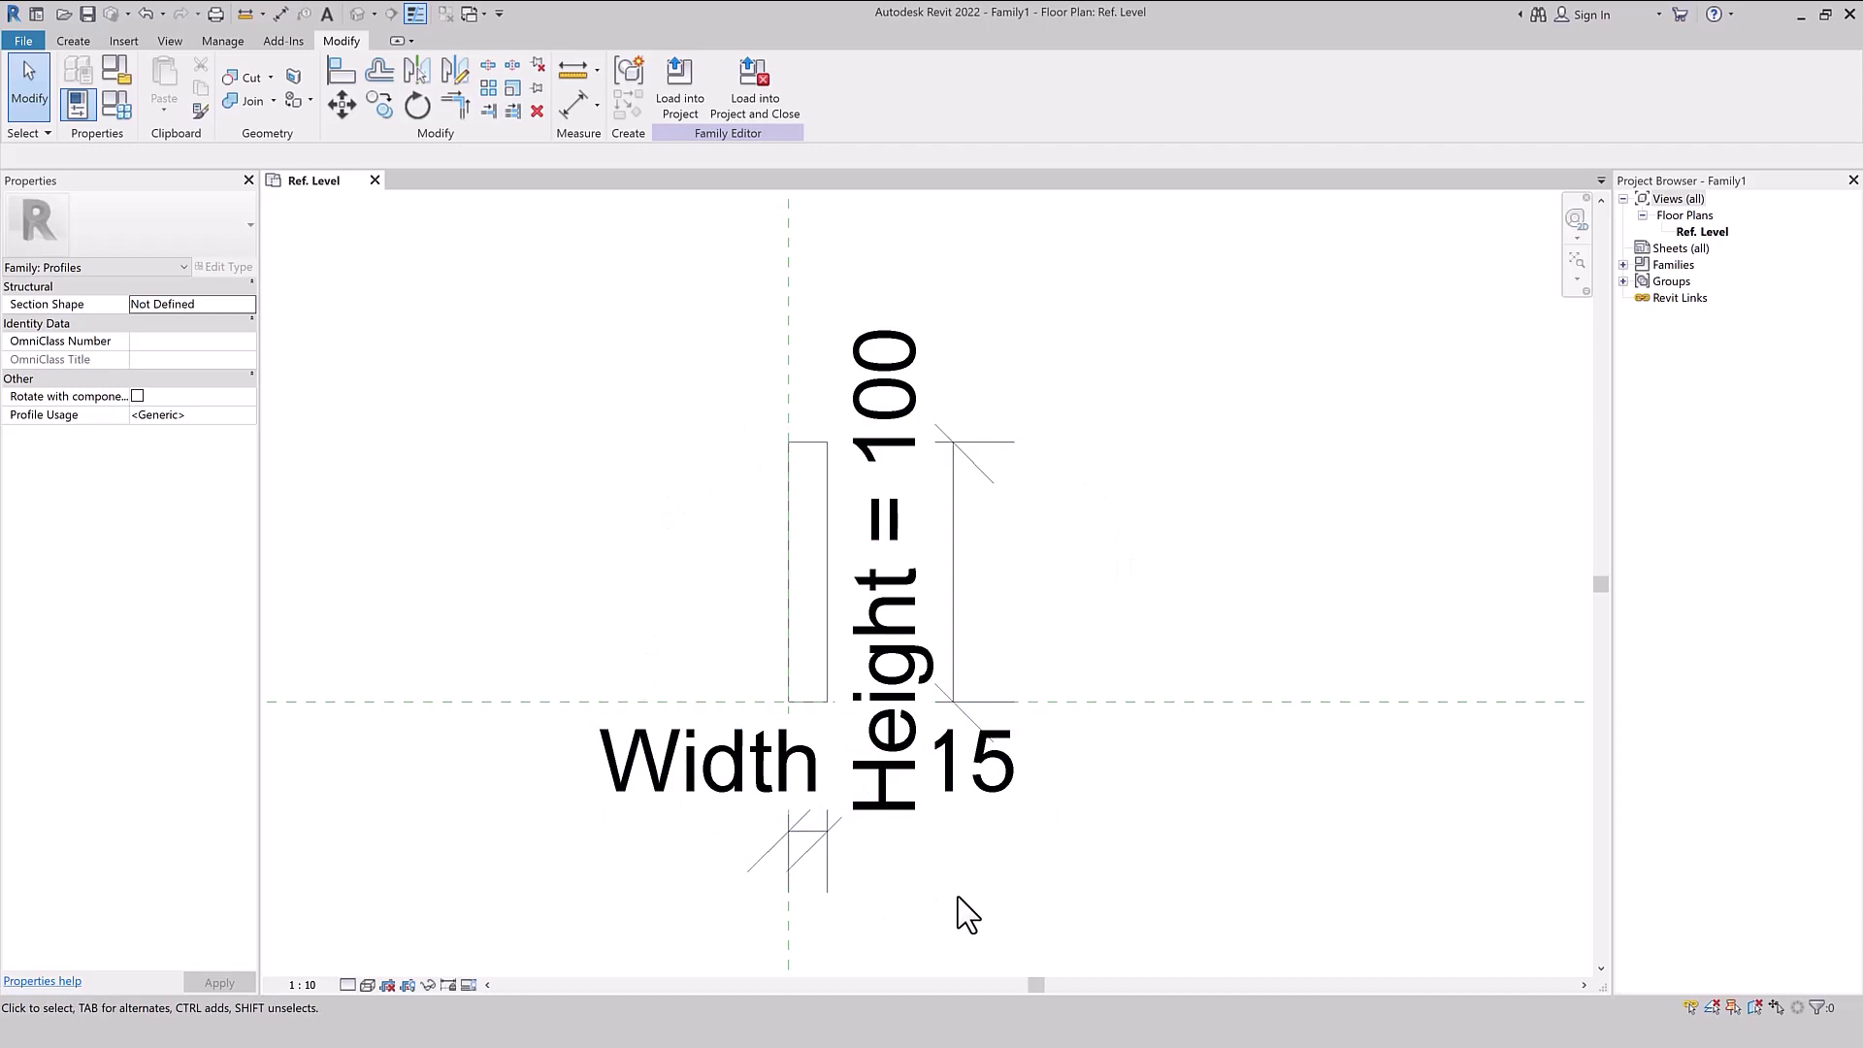
left_click(19, 43)
- Save the family as Flush Skirting Board Right.rfa in Desktop > Flush Skirting Board In Revit > 01-Project
left_click(45, 223)
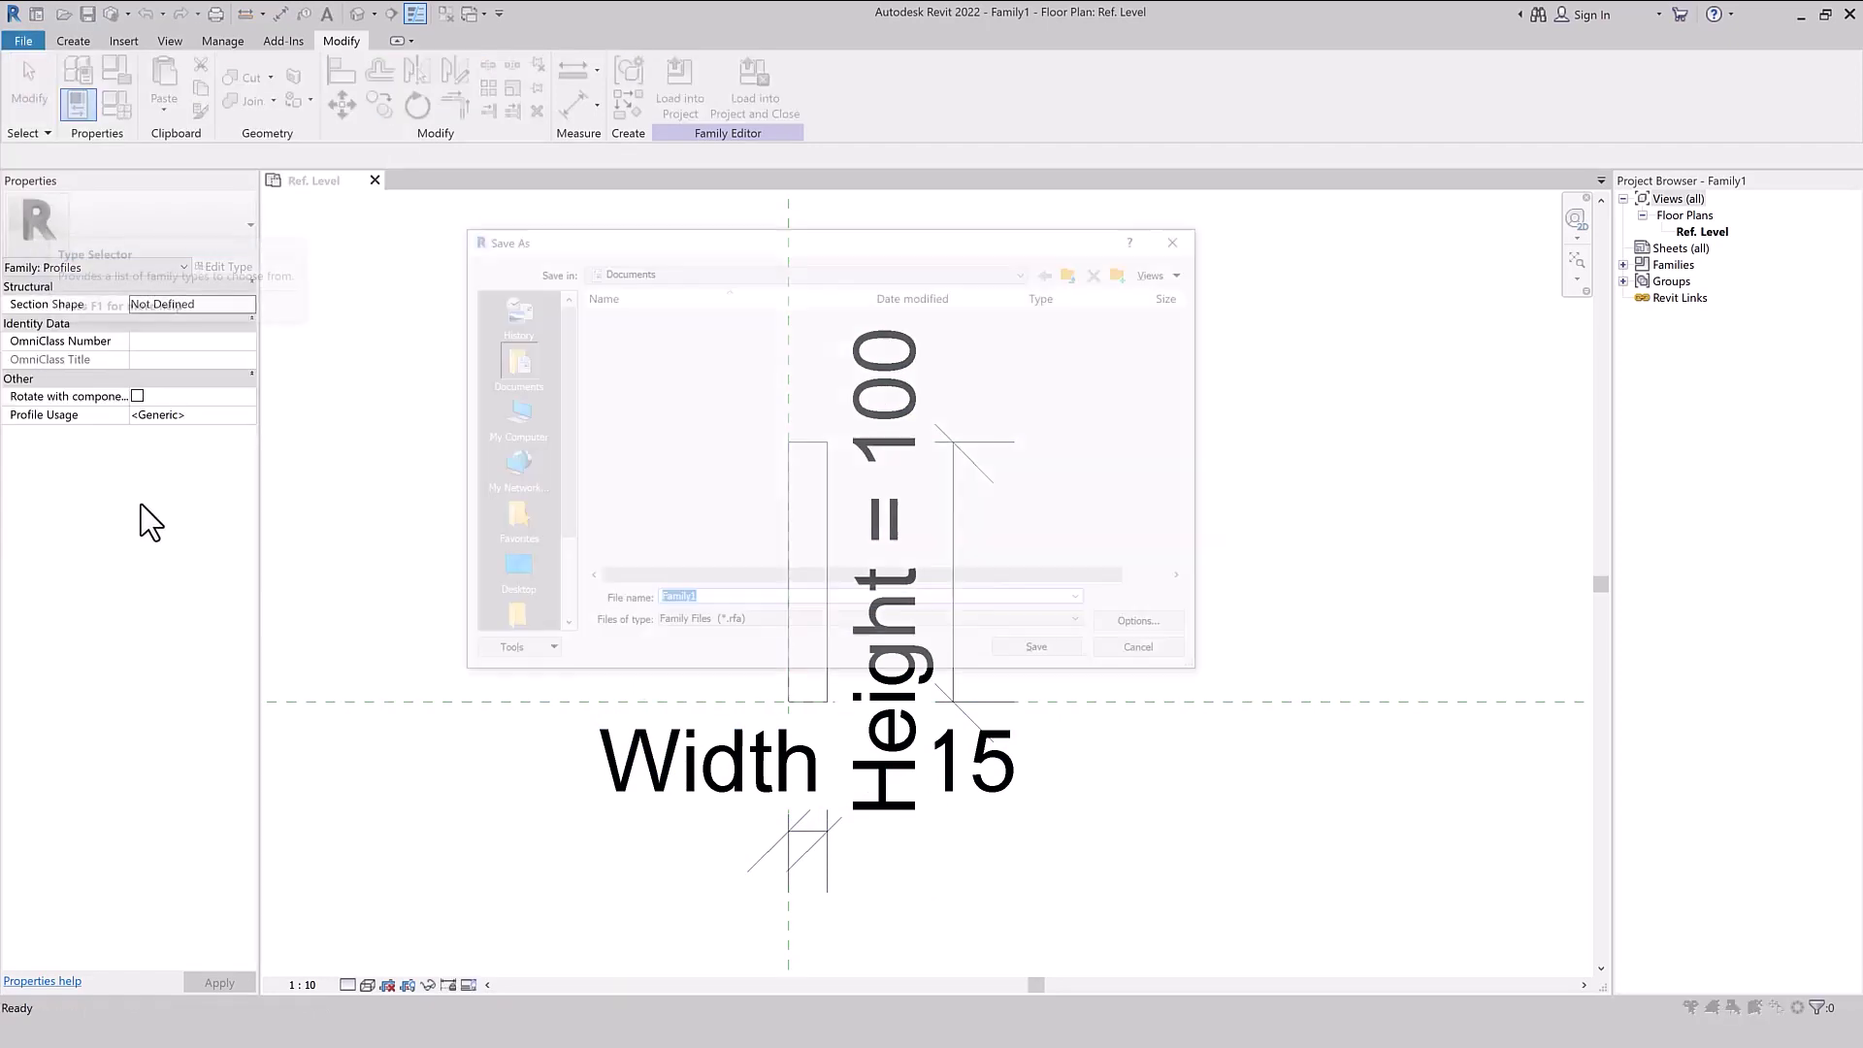
left_click(540, 575)
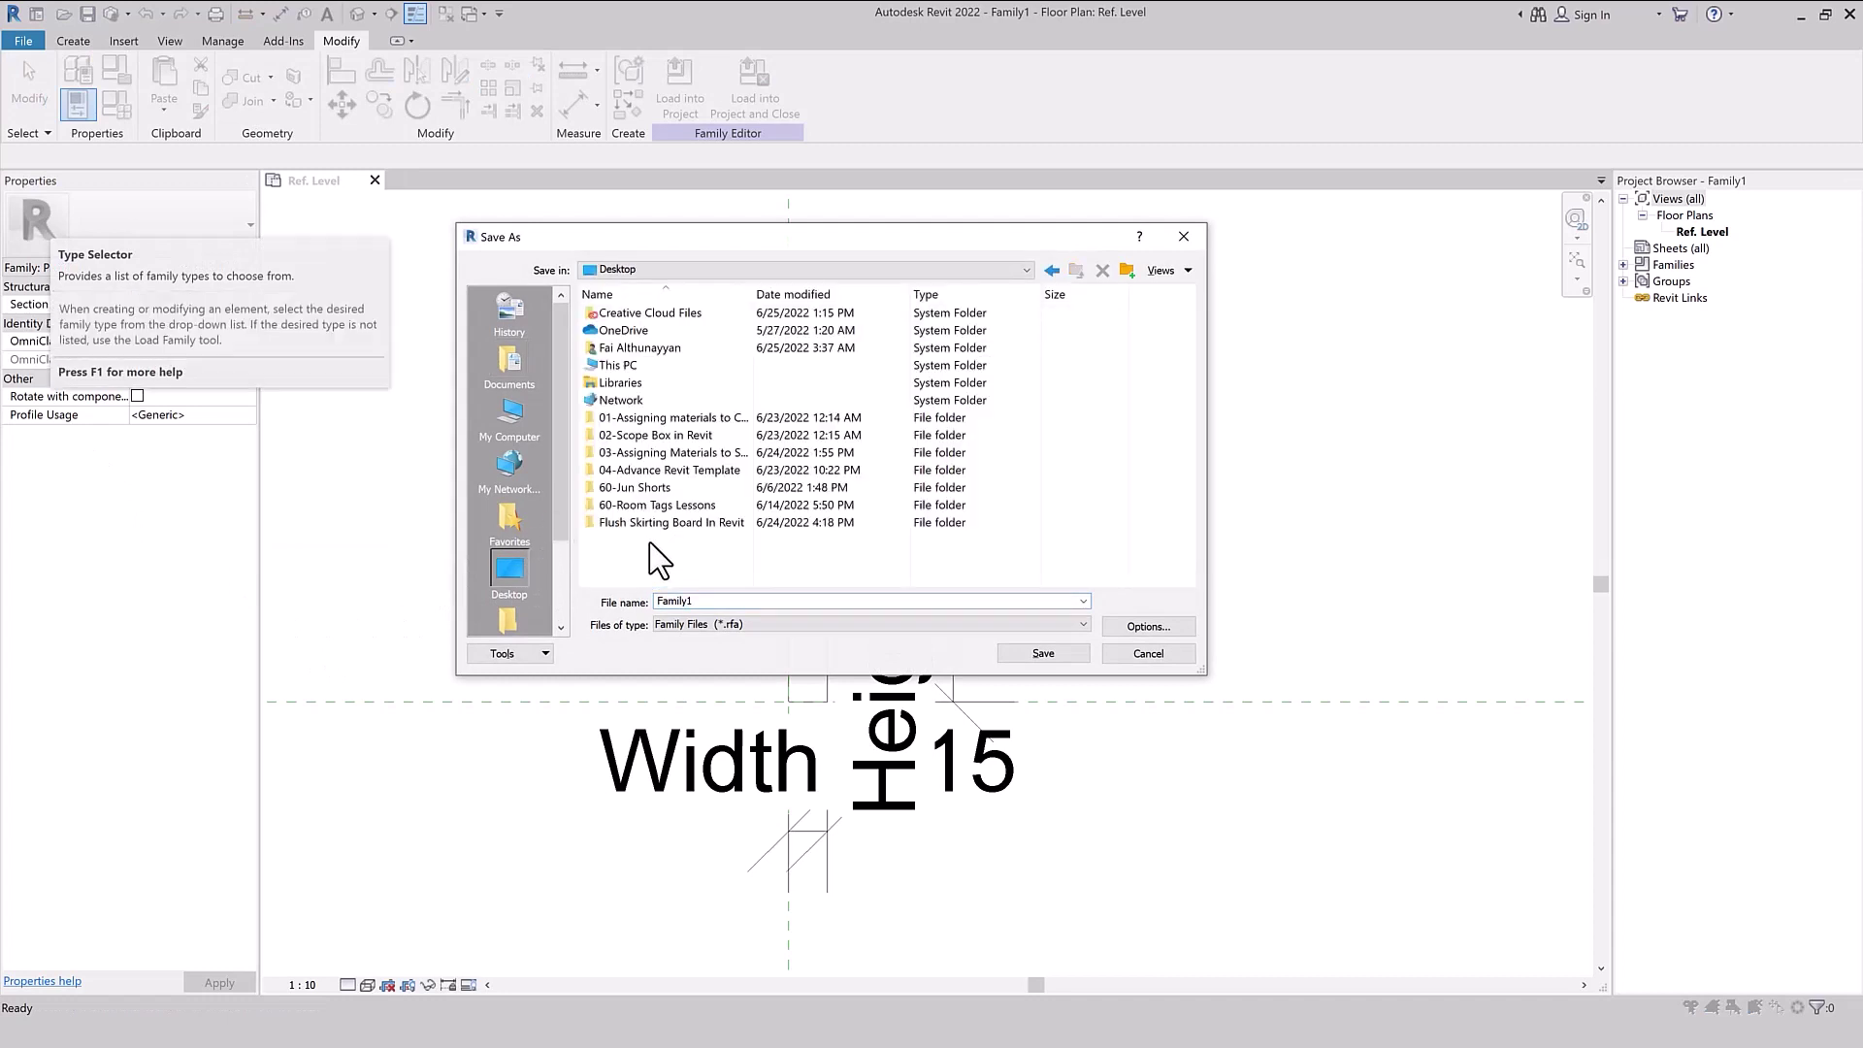
double_click(645, 528)
double_click(625, 316)
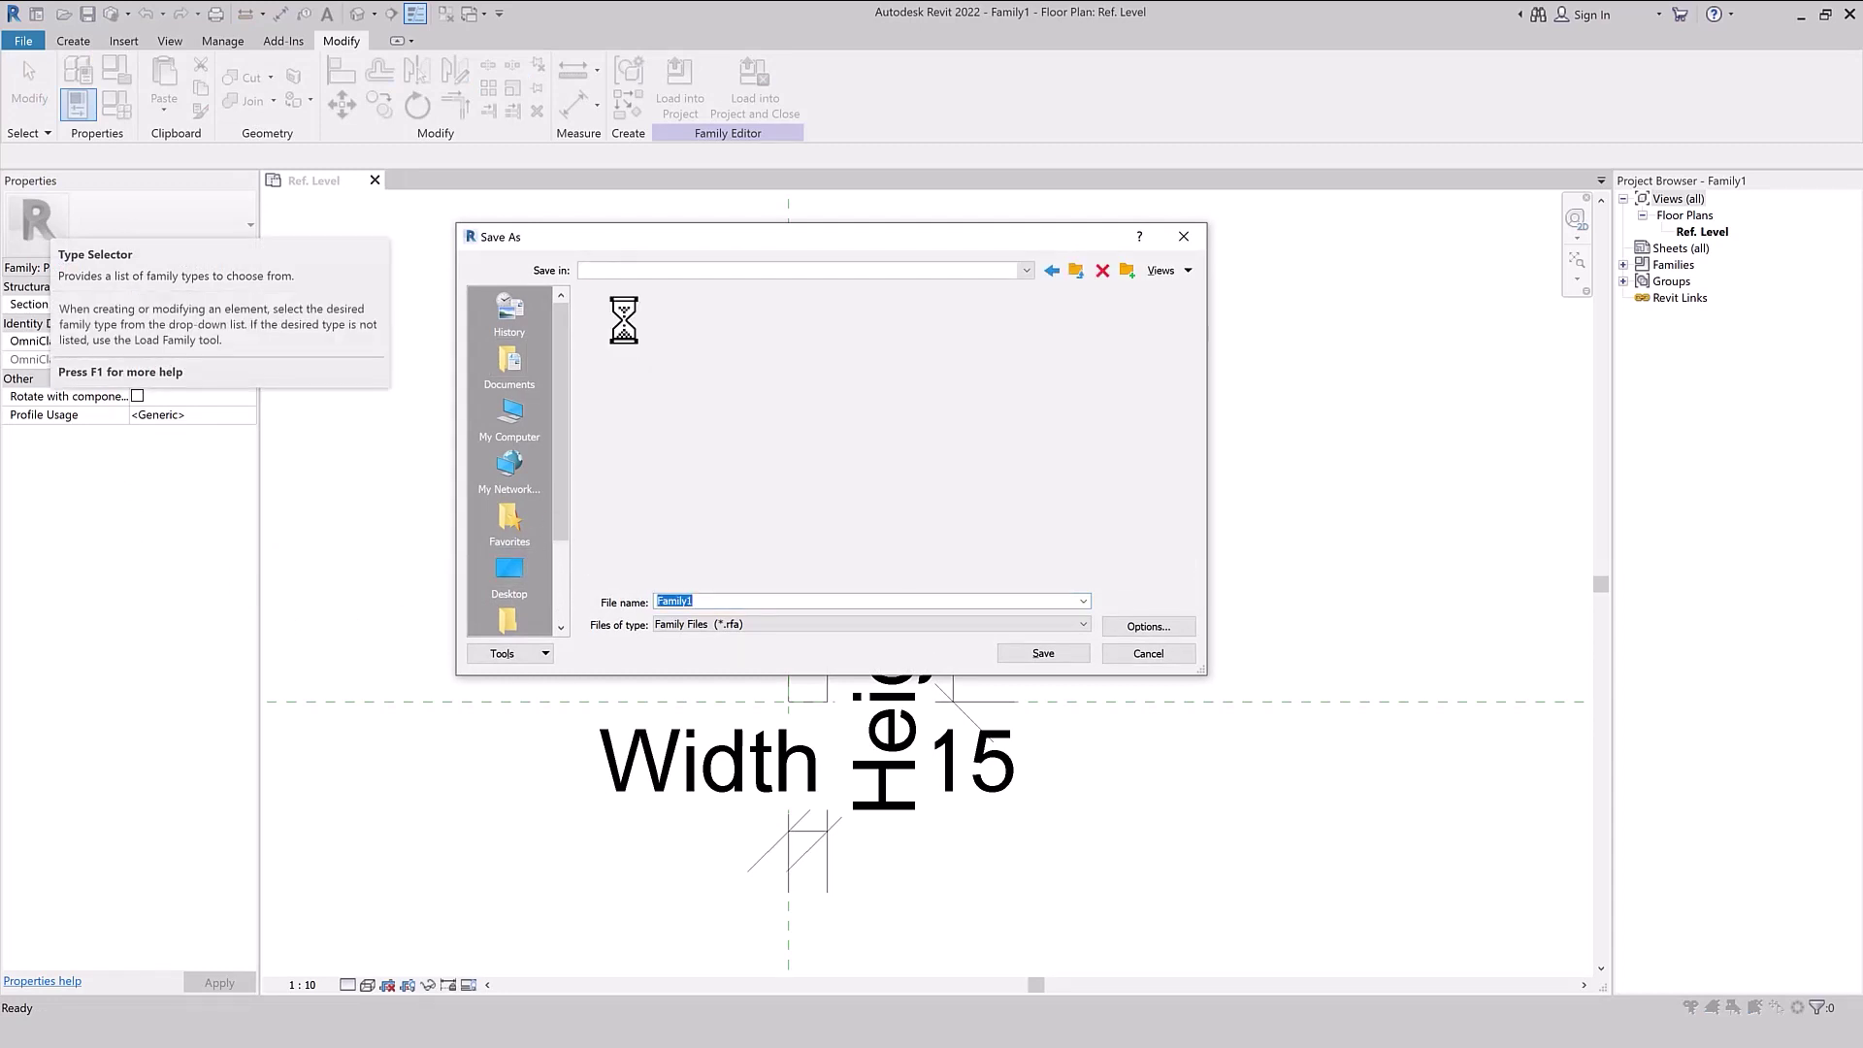
double_click(724, 601)
type("Flush Skirting Board Right")
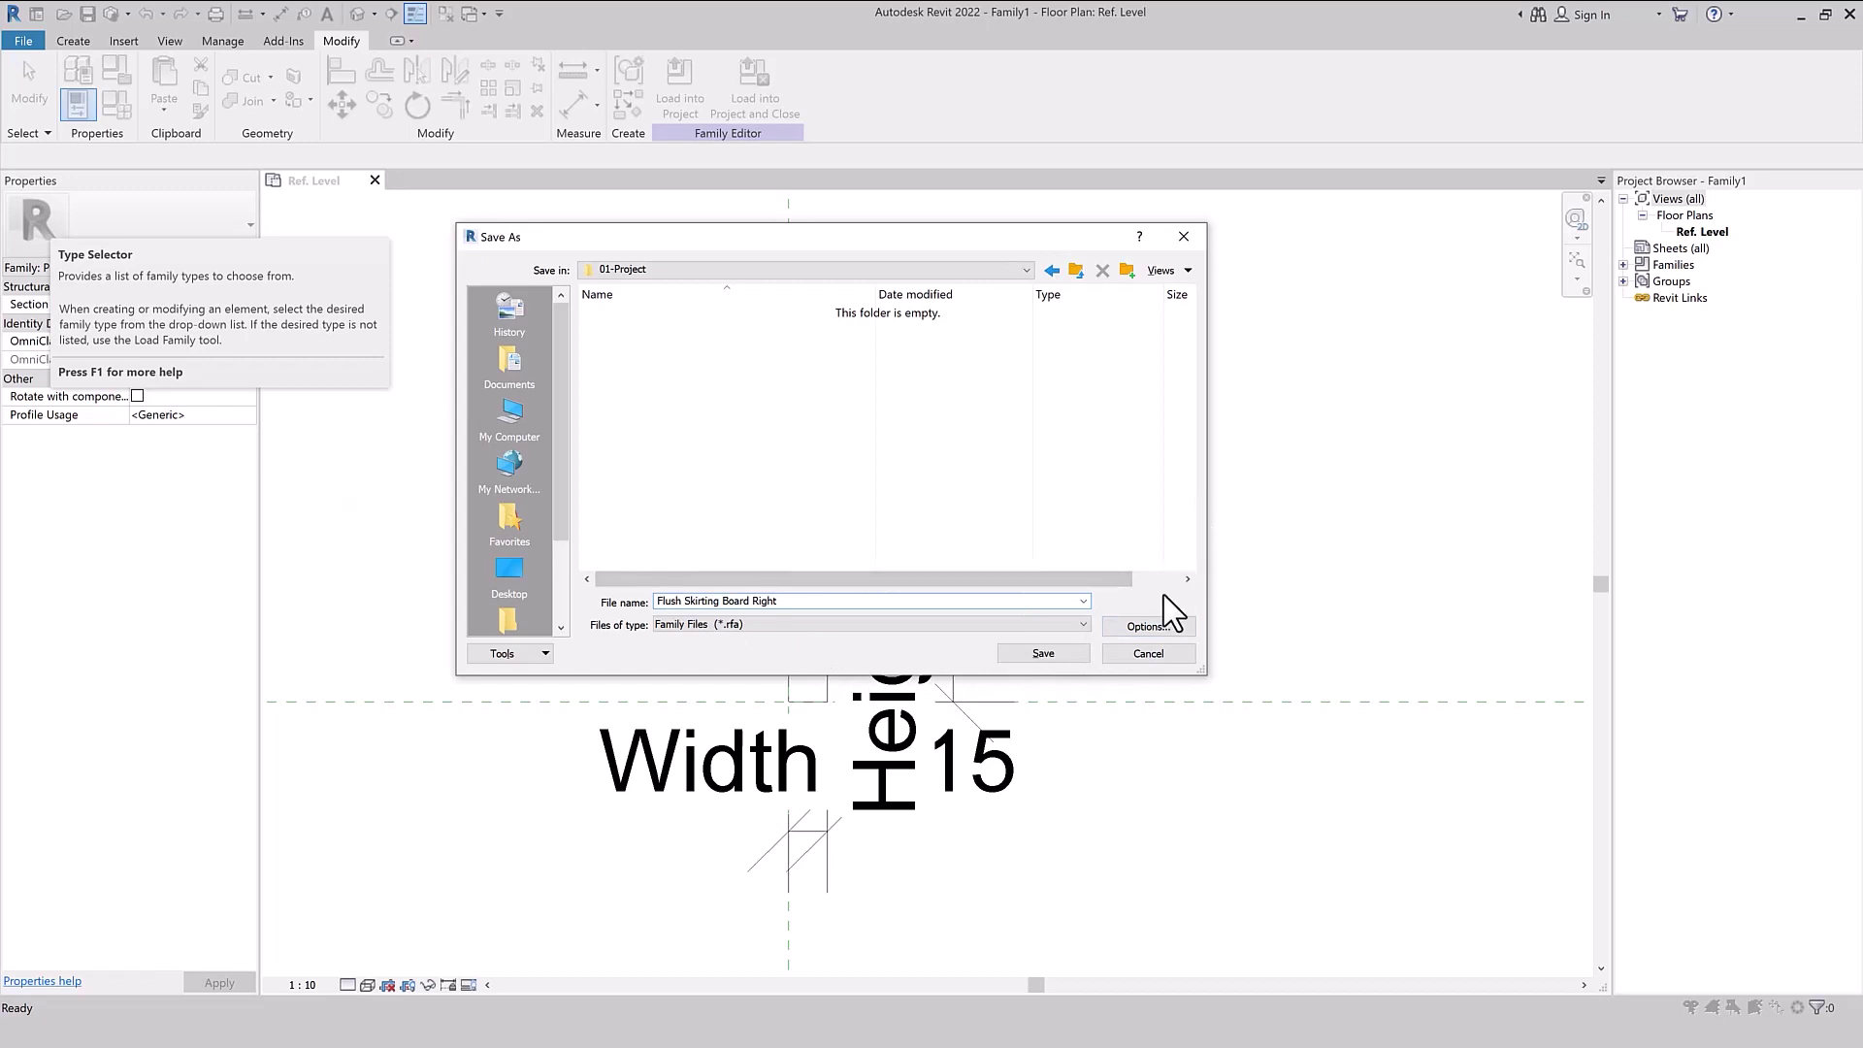
left_click(1150, 627)
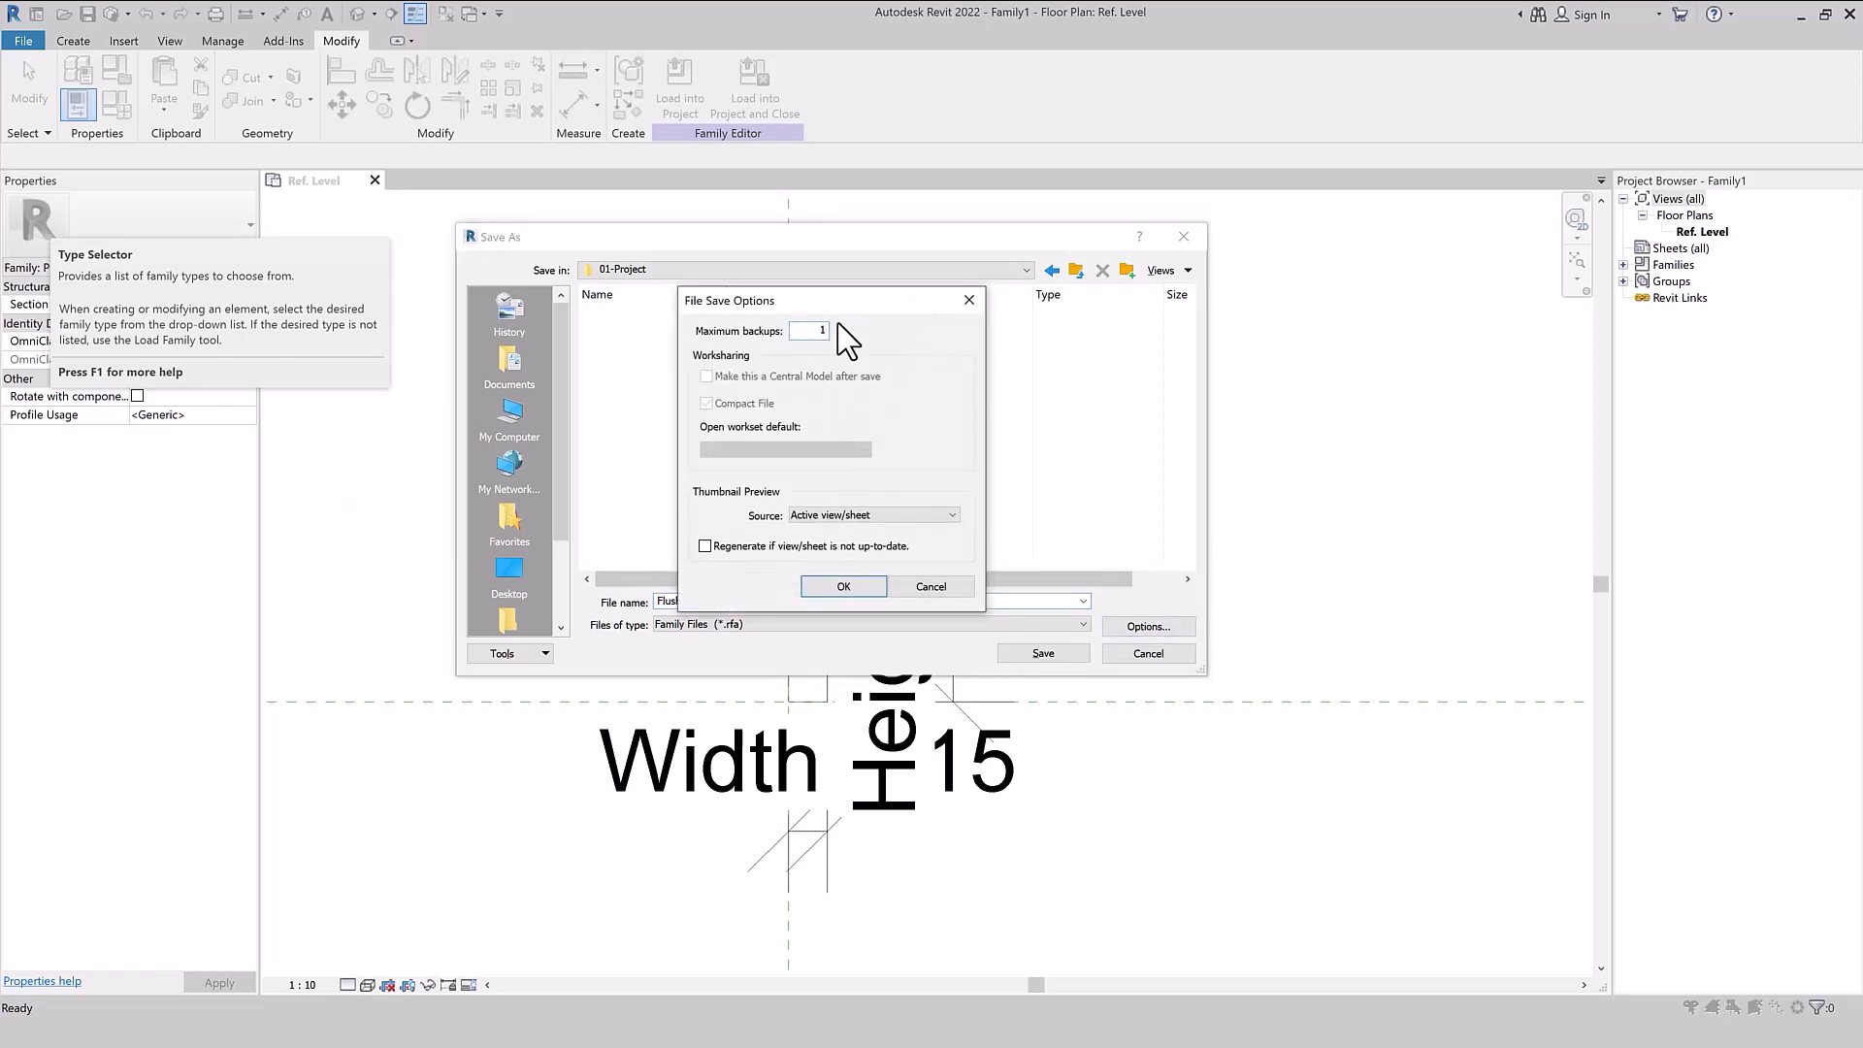
left_click(823, 588)
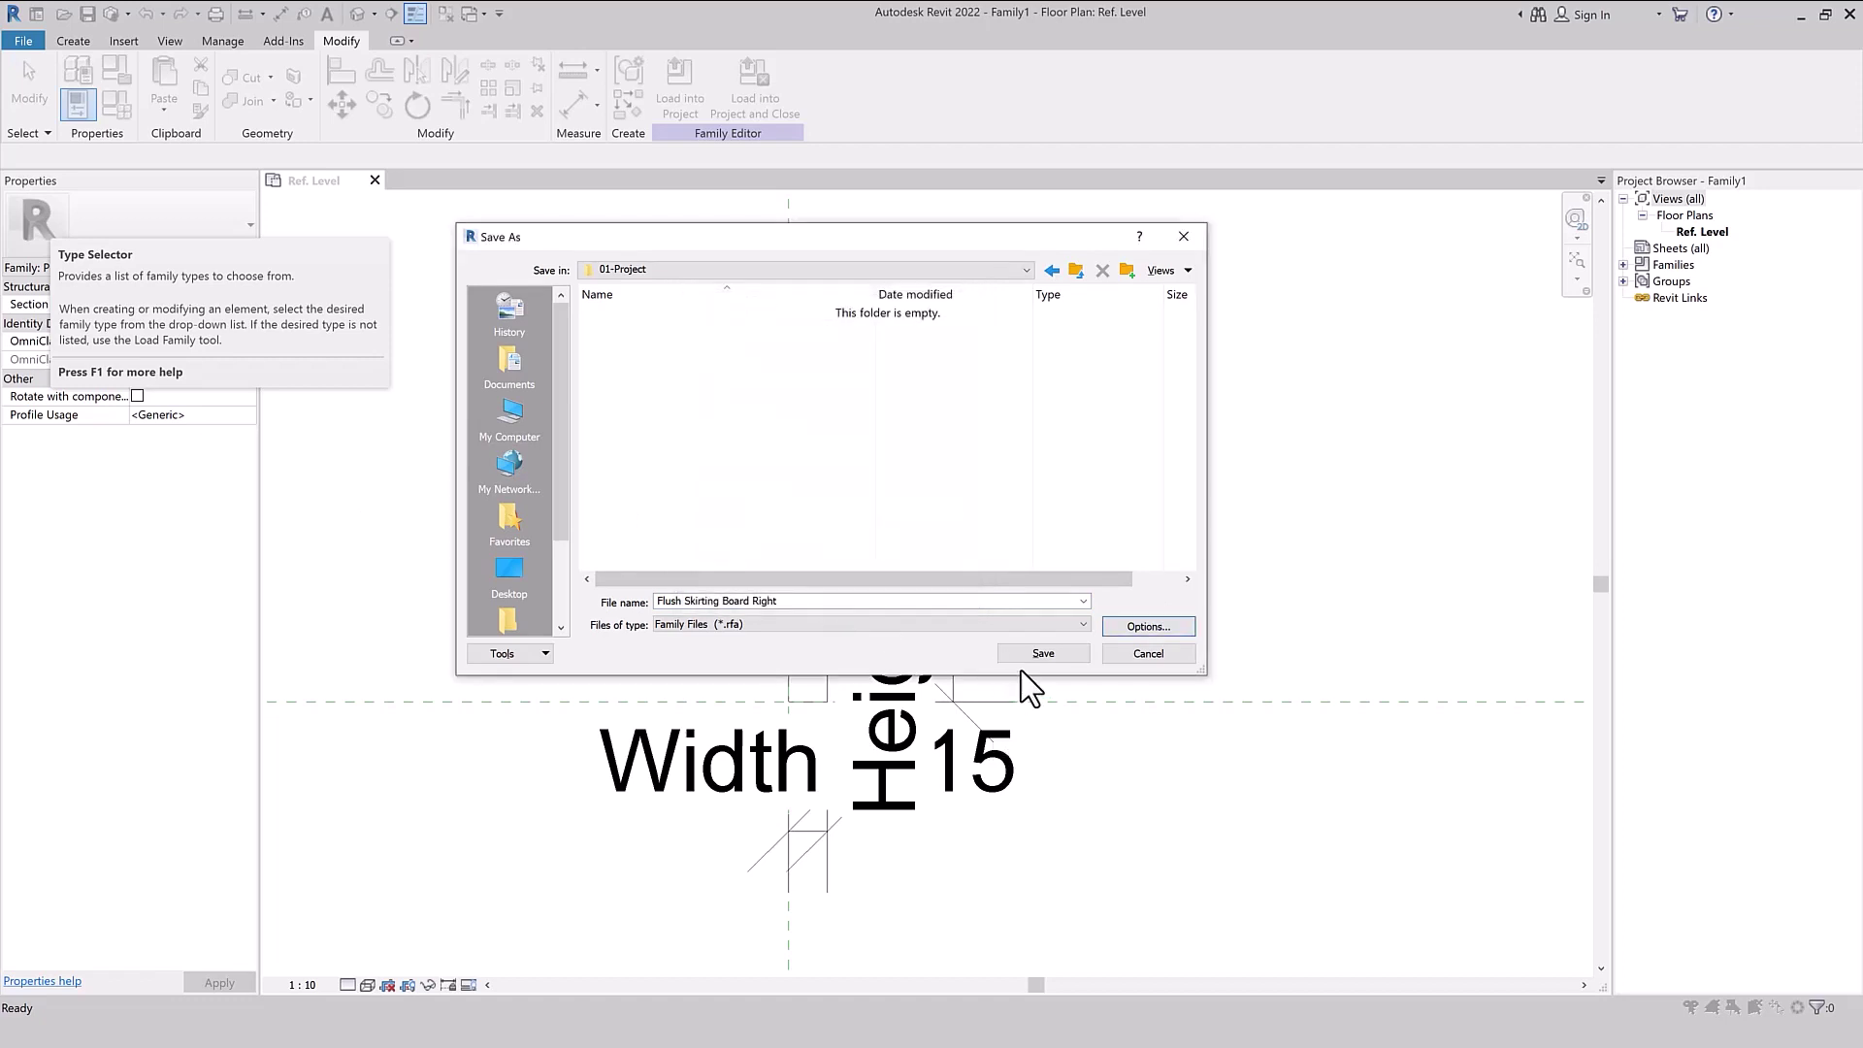
left_click(1044, 655)
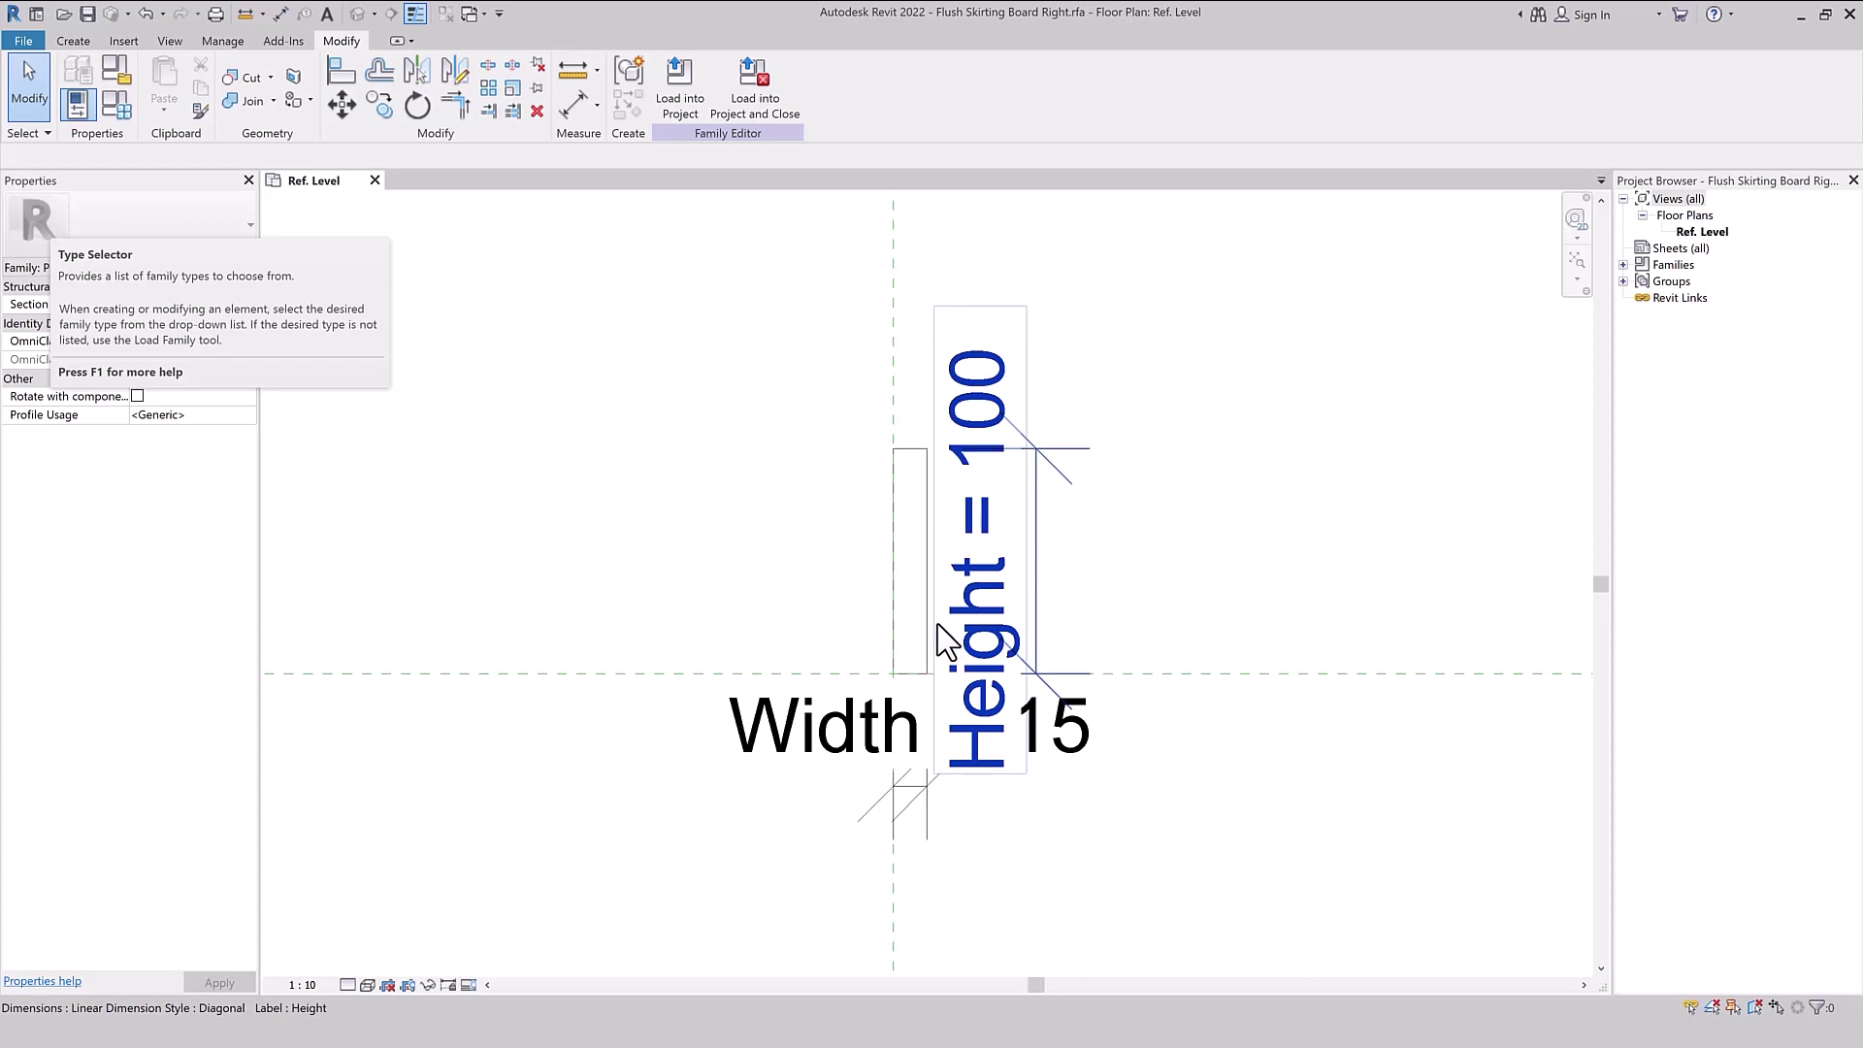
- Flex the profile width to 25 by dragging its right edge, then reset it to 15
left_click(928, 641)
left_click_drag(924, 626, 835, 630)
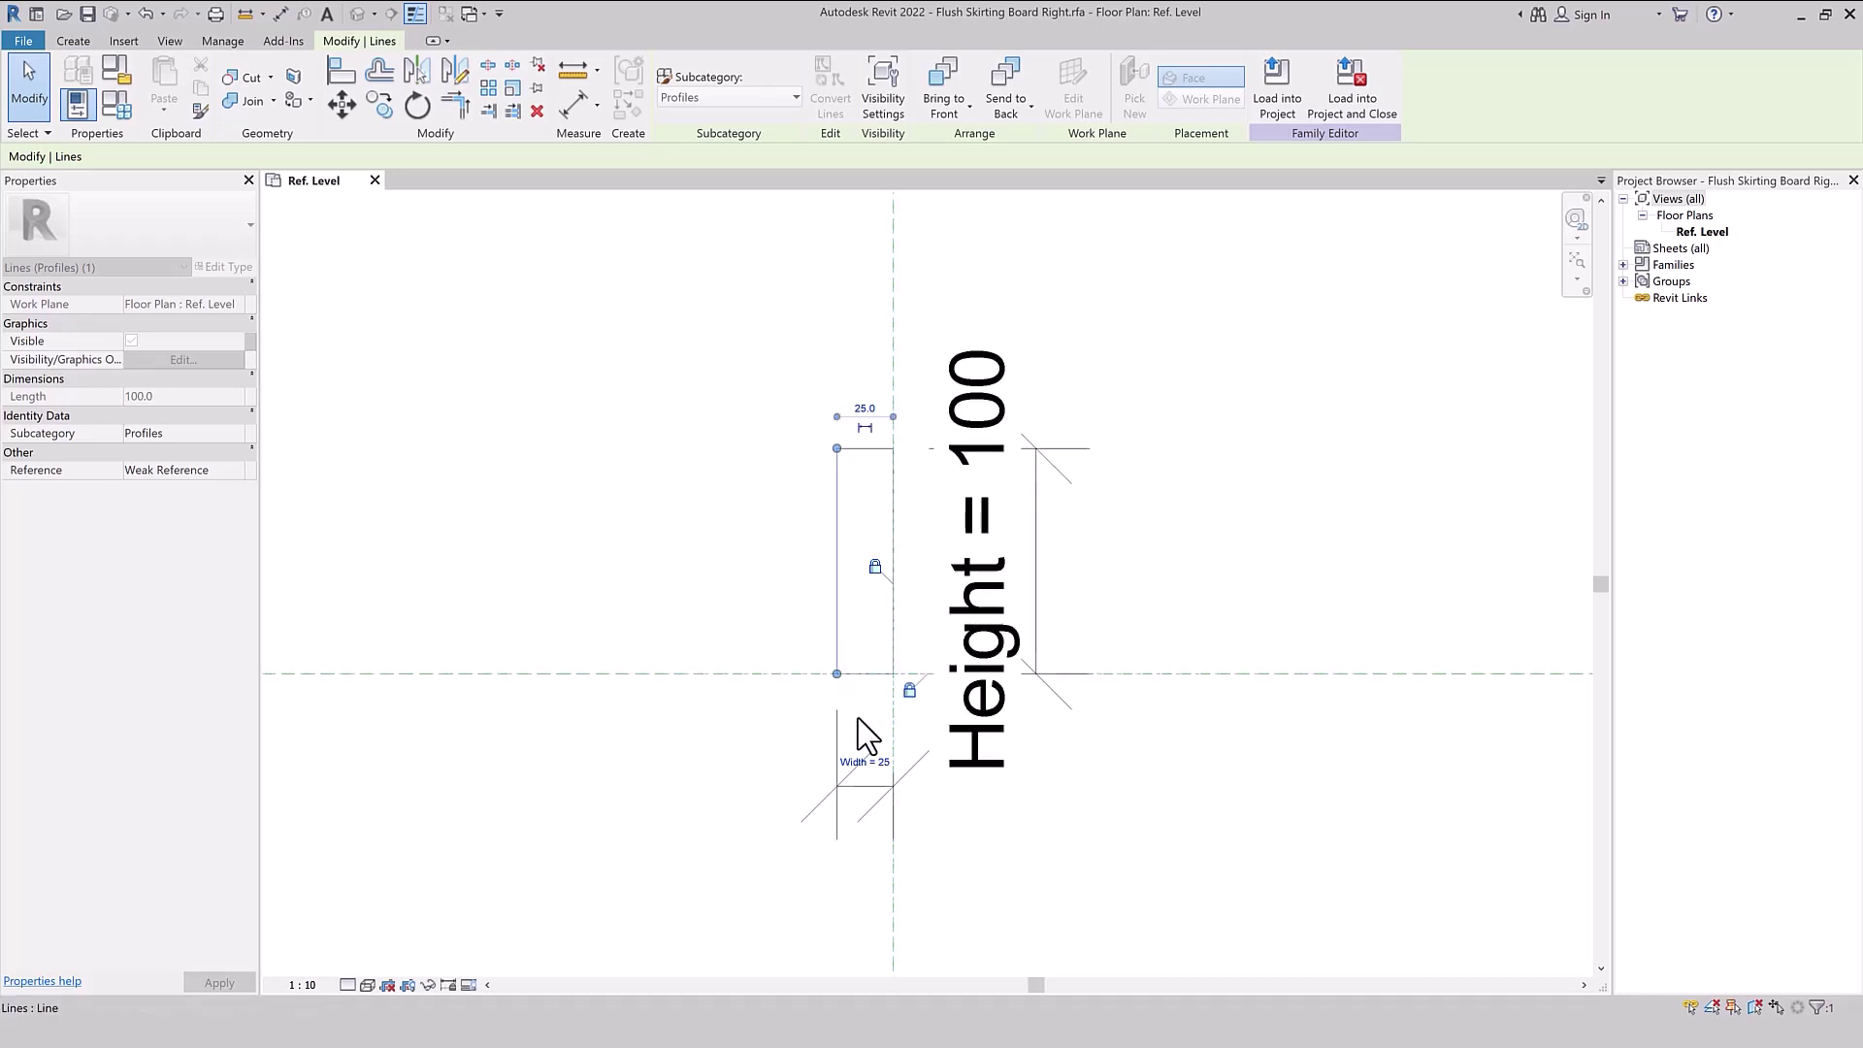
left_click(867, 417)
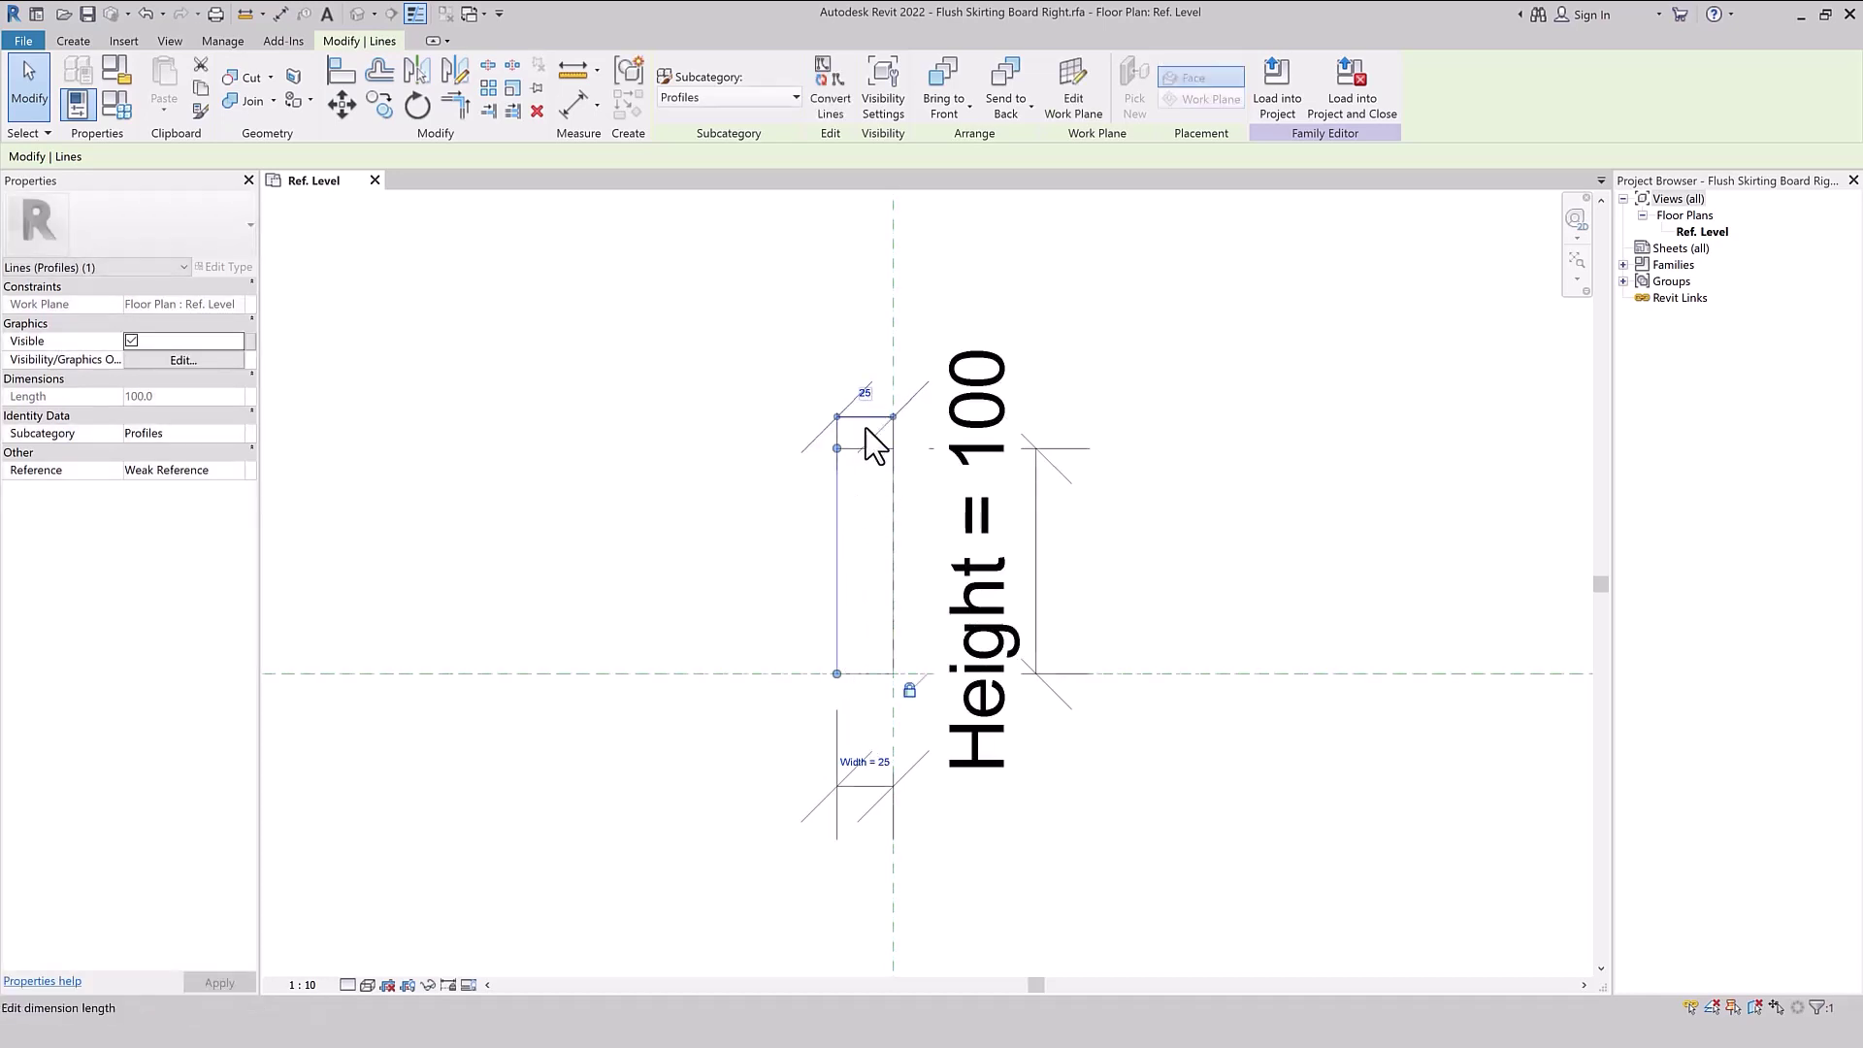
left_click(864, 494)
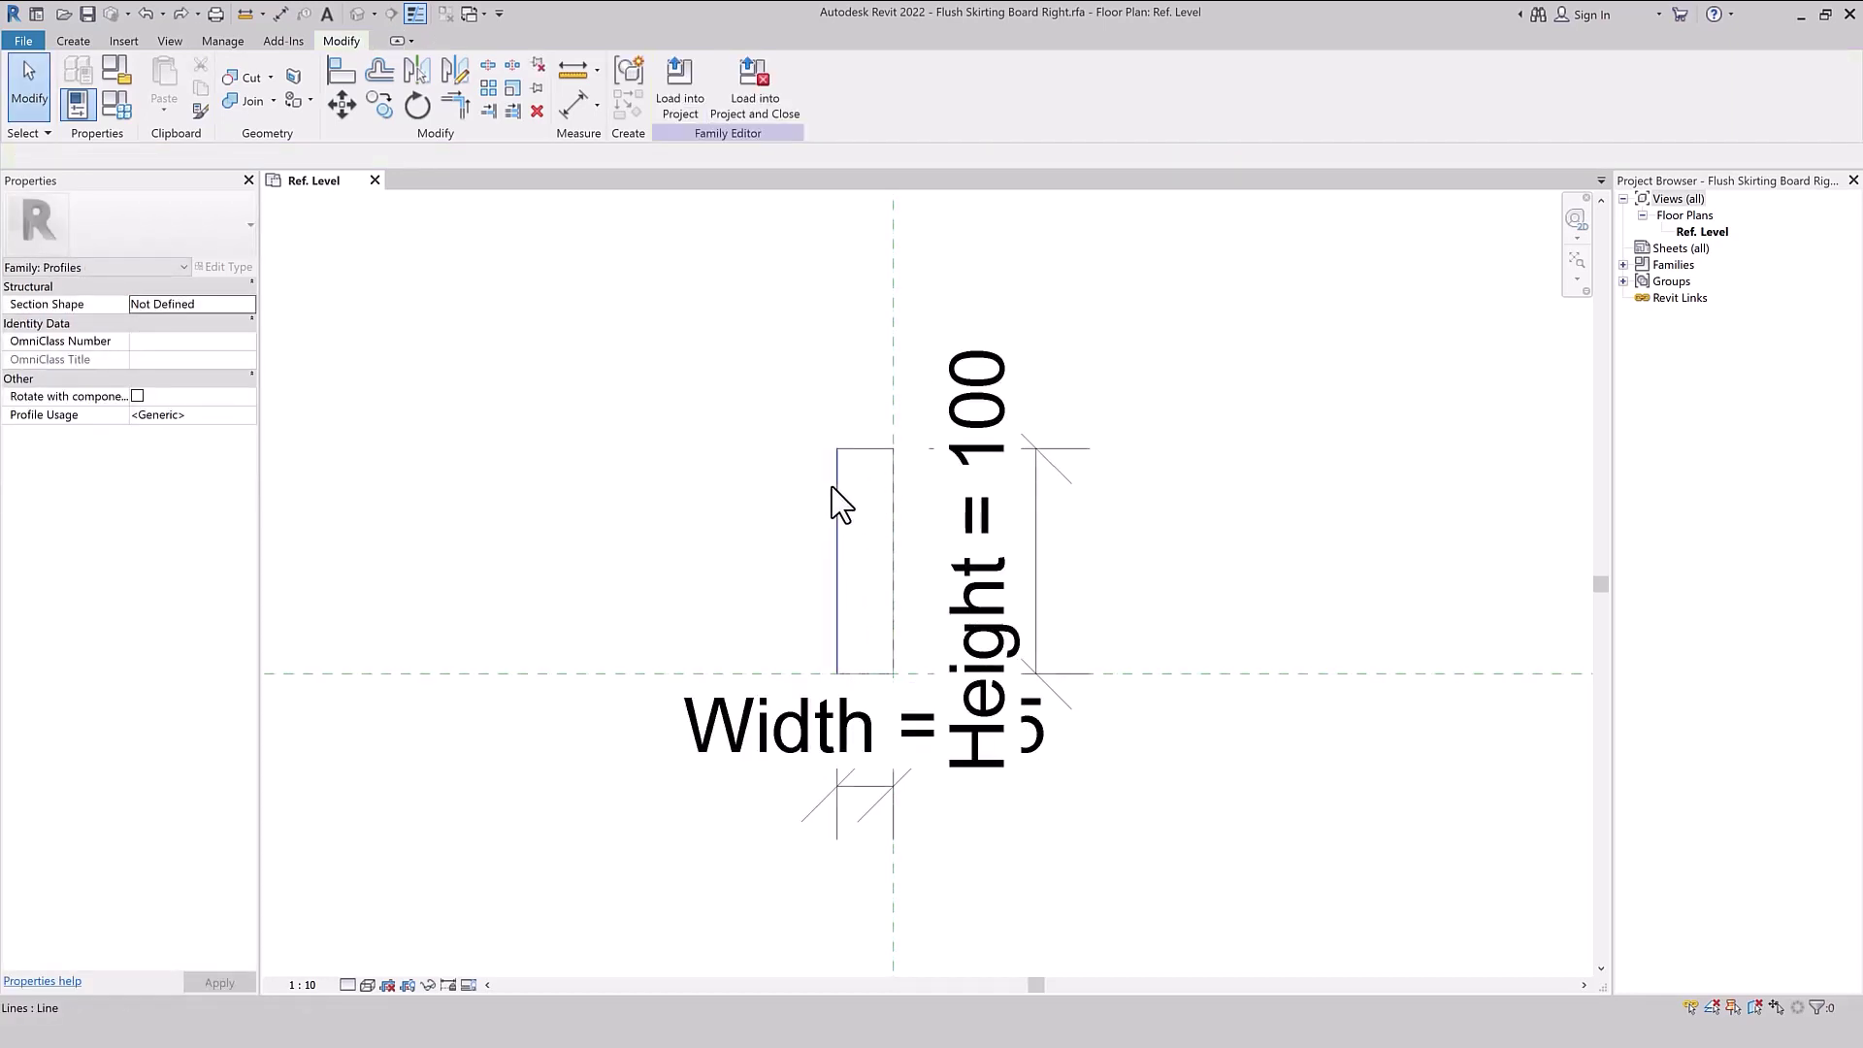
left_click(867, 765)
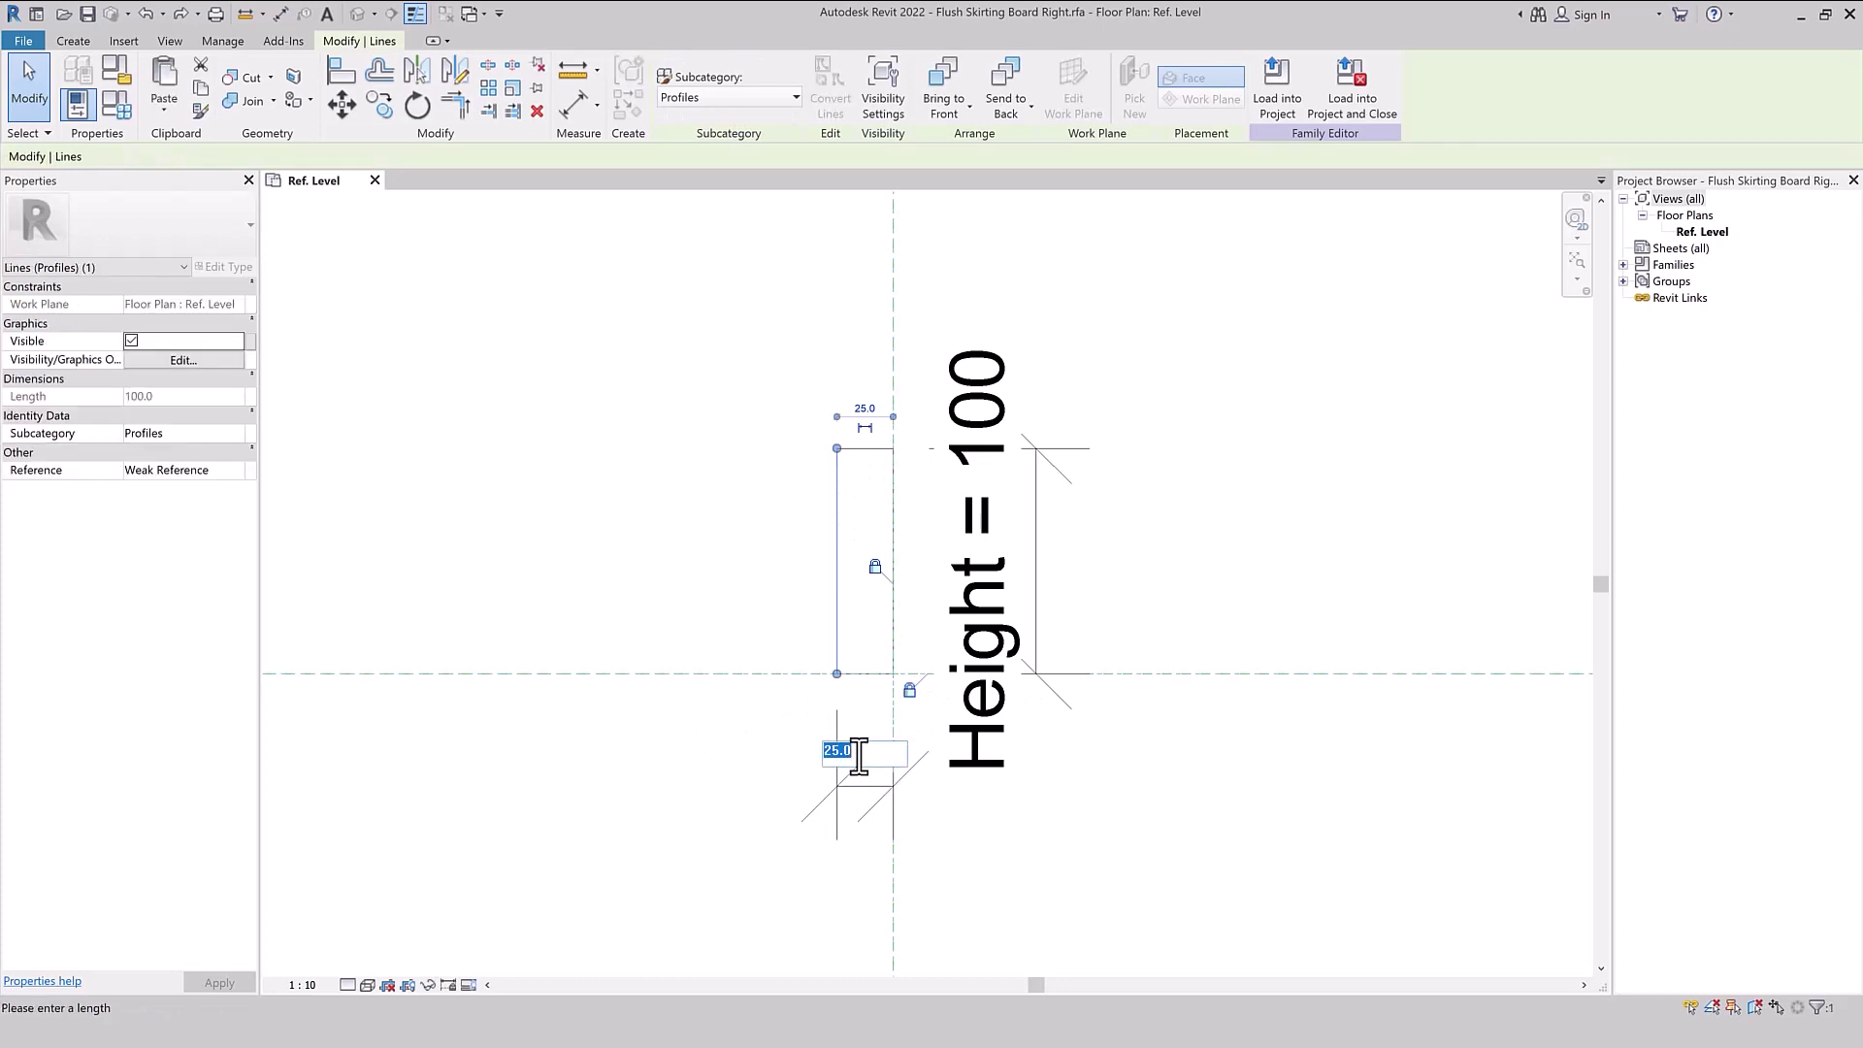
type("Width = 15")
key("Return")
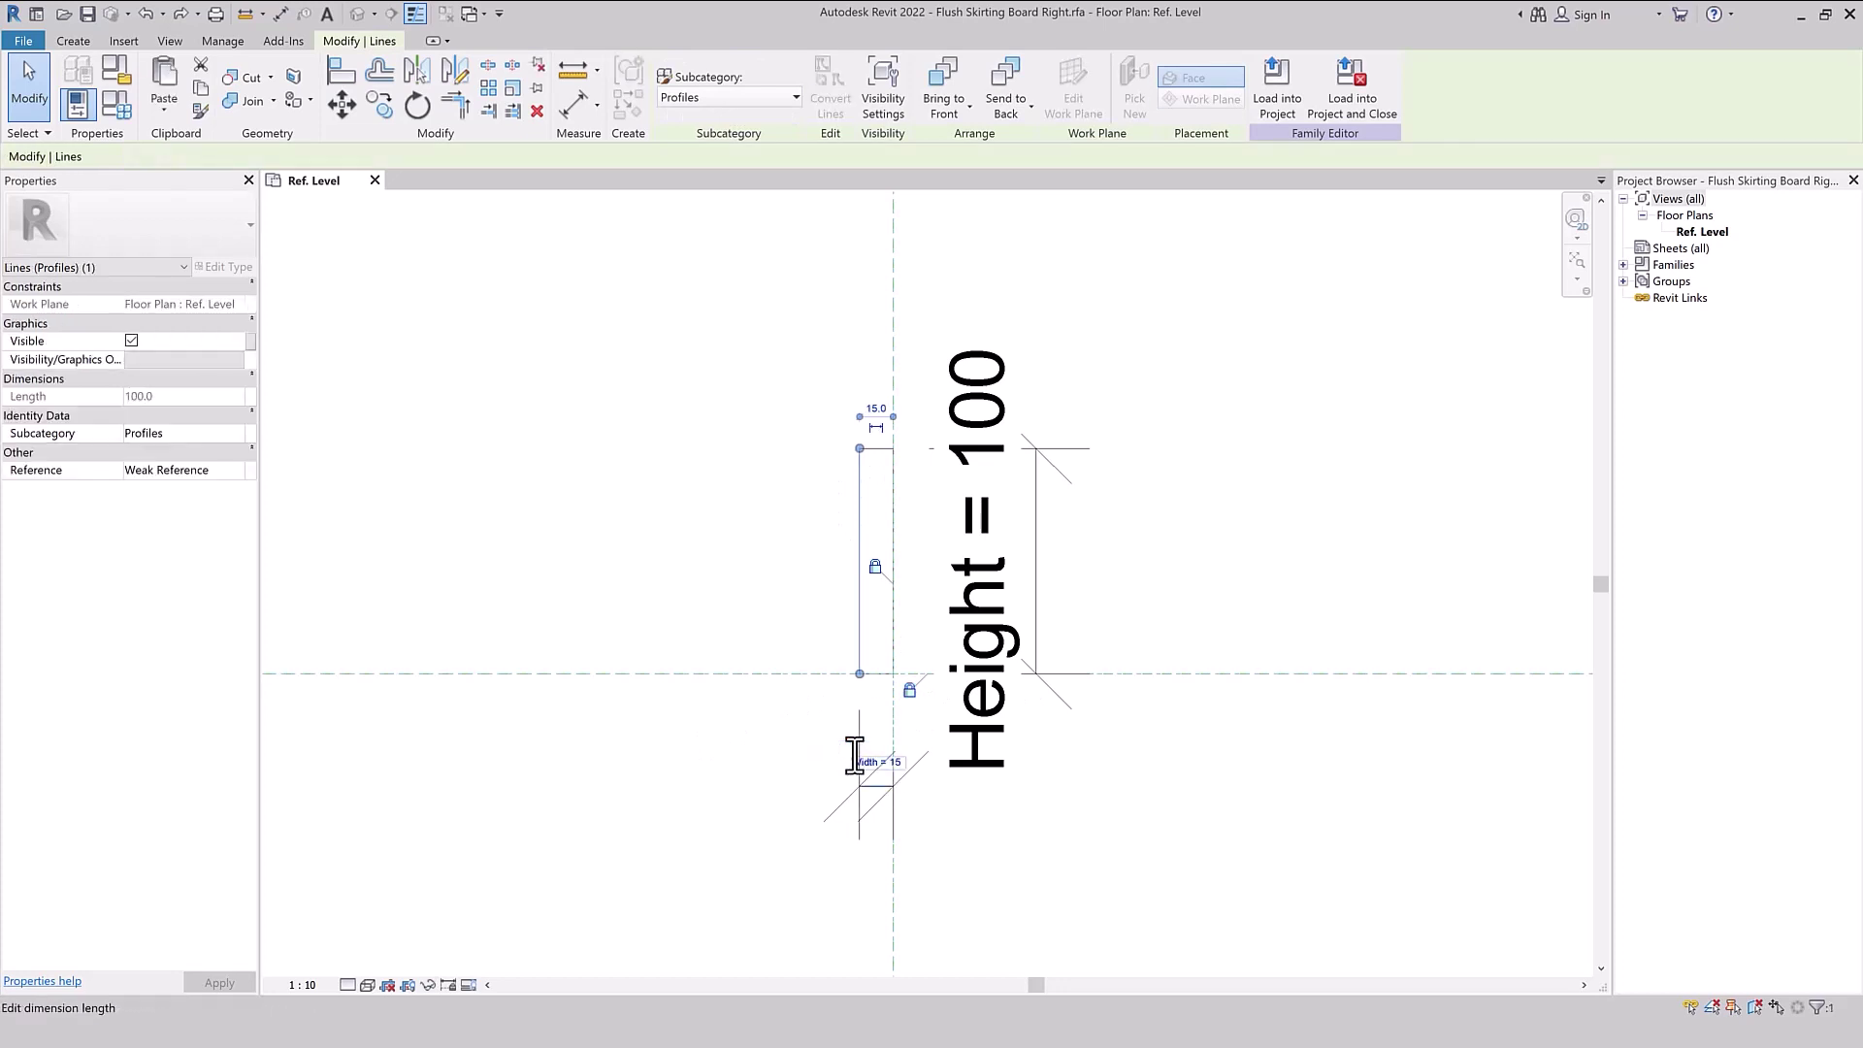
left_click(1226, 694)
- Move the Height dimension left of the profile and the Width dimension below it
left_click_drag(1039, 527, 678, 553)
left_click(1061, 873)
left_click(876, 797)
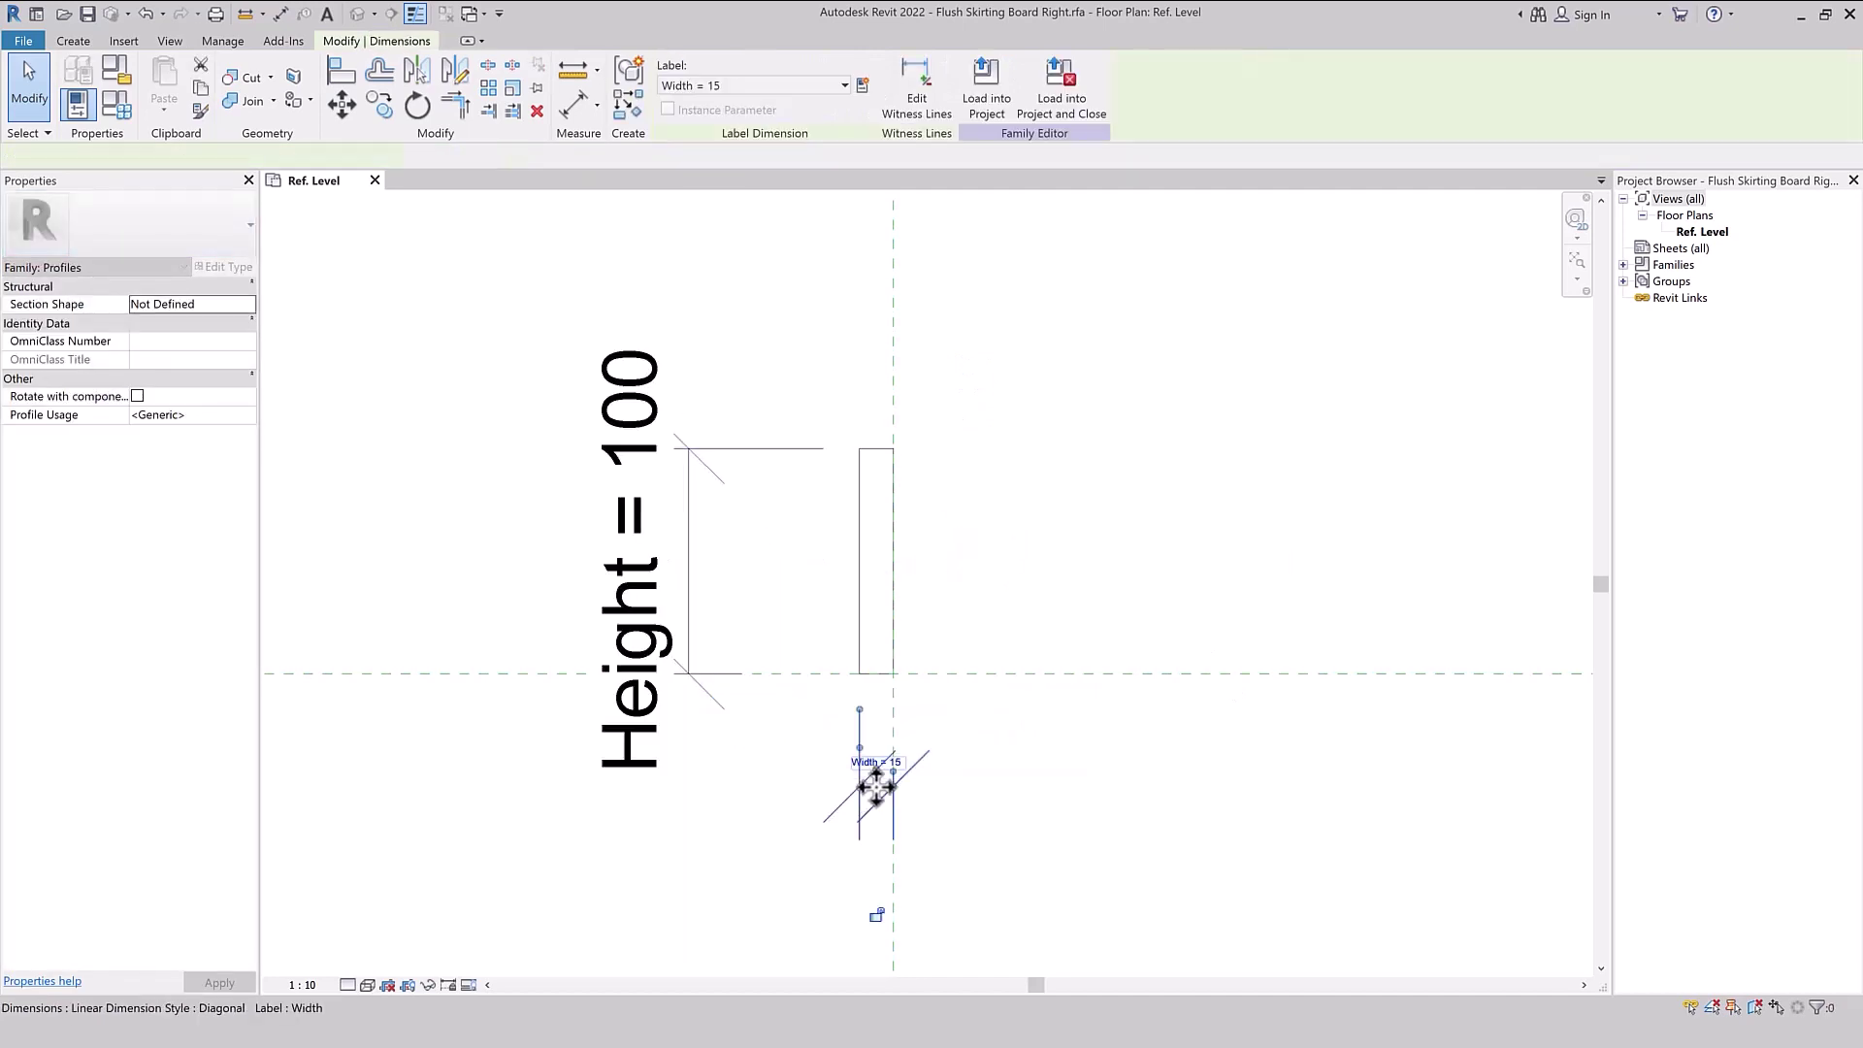
mouse_move(874, 781)
left_mouse_down()
mouse_move(873, 878)
mouse_move(878, 854)
left_mouse_up()
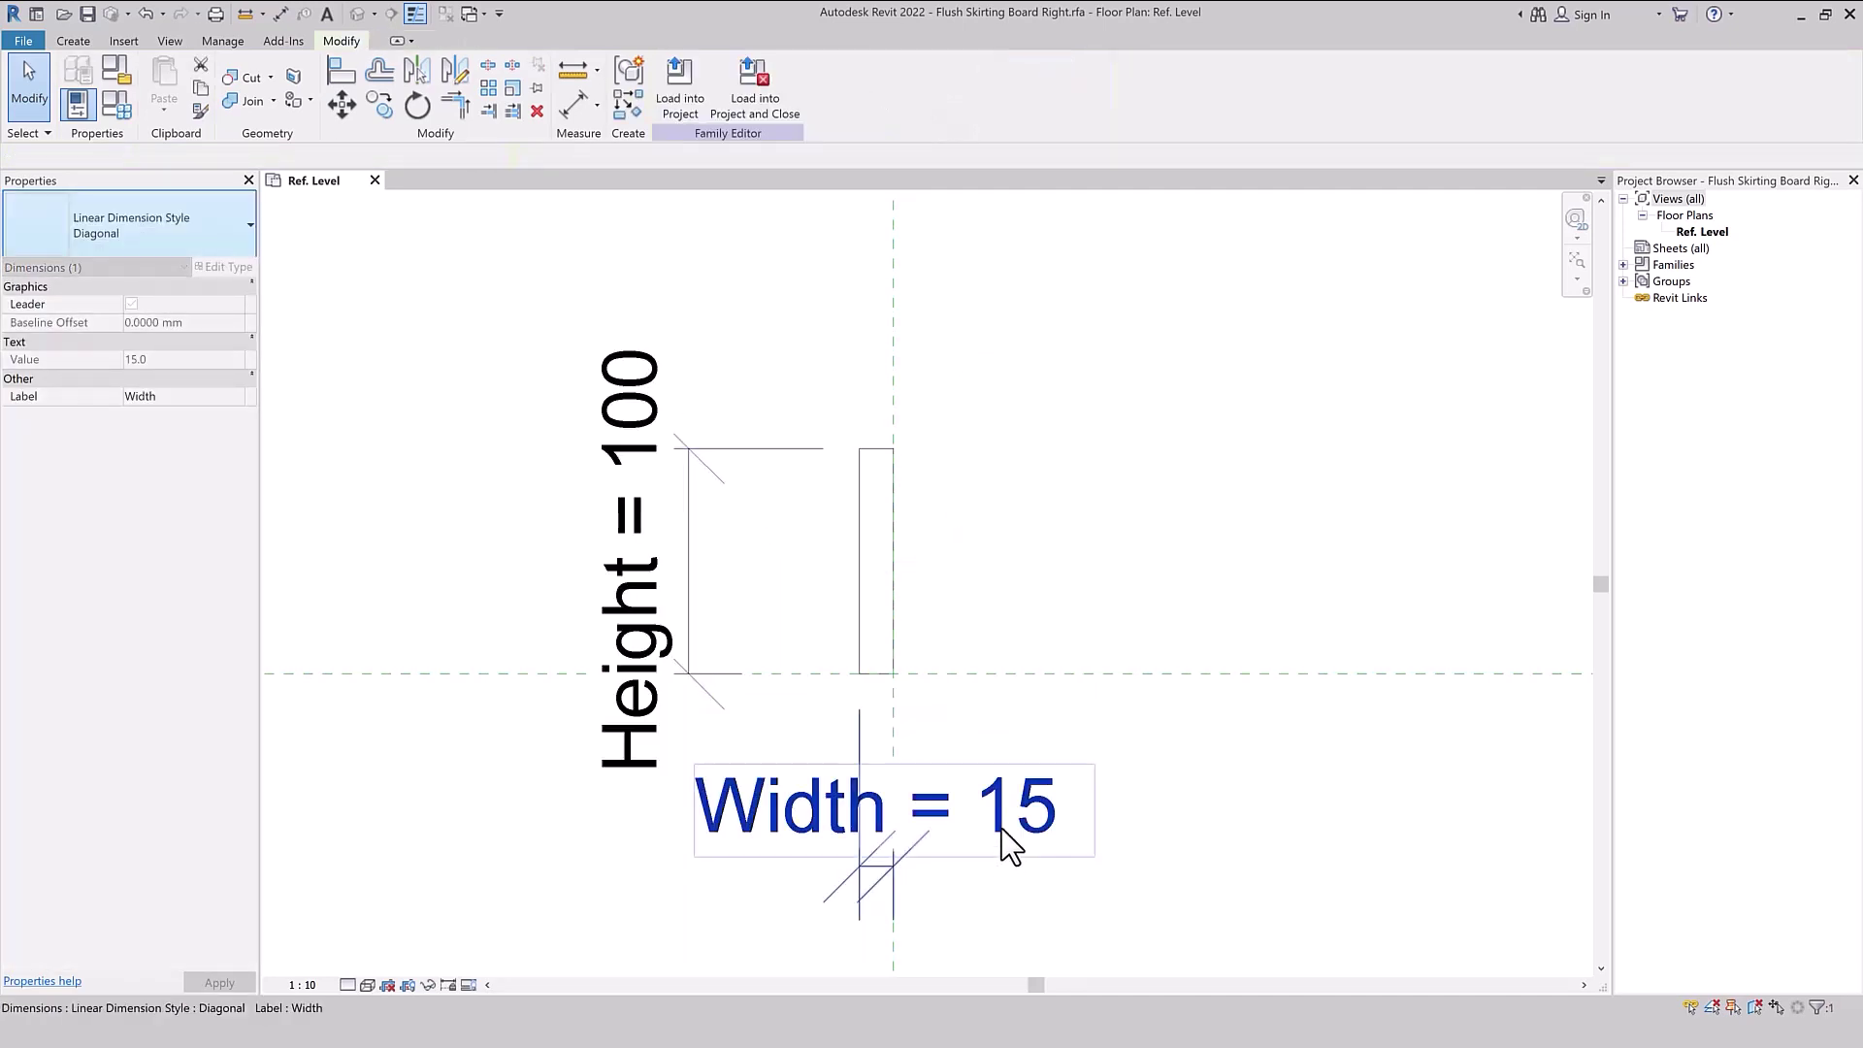
left_click(811, 595)
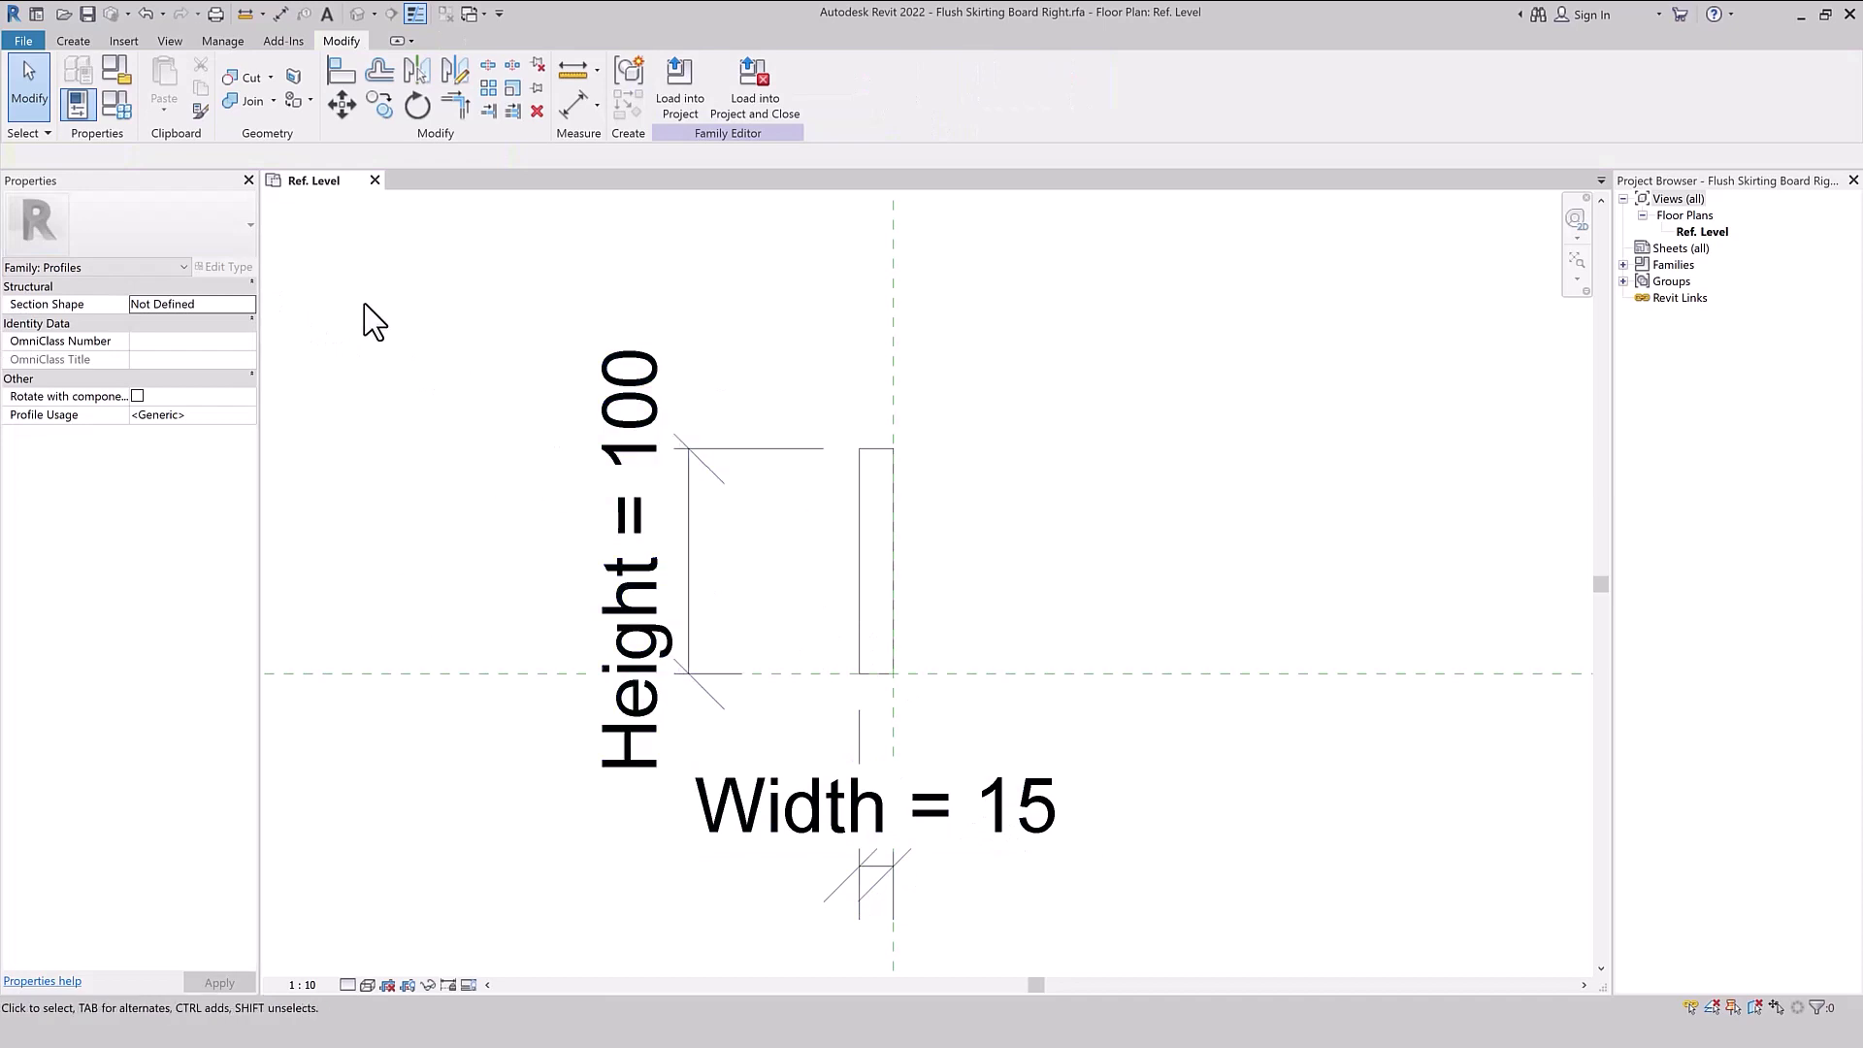
- Save another copy of the family as Flush Skirting Board Left.rfa in 01-Project
left_click(24, 42)
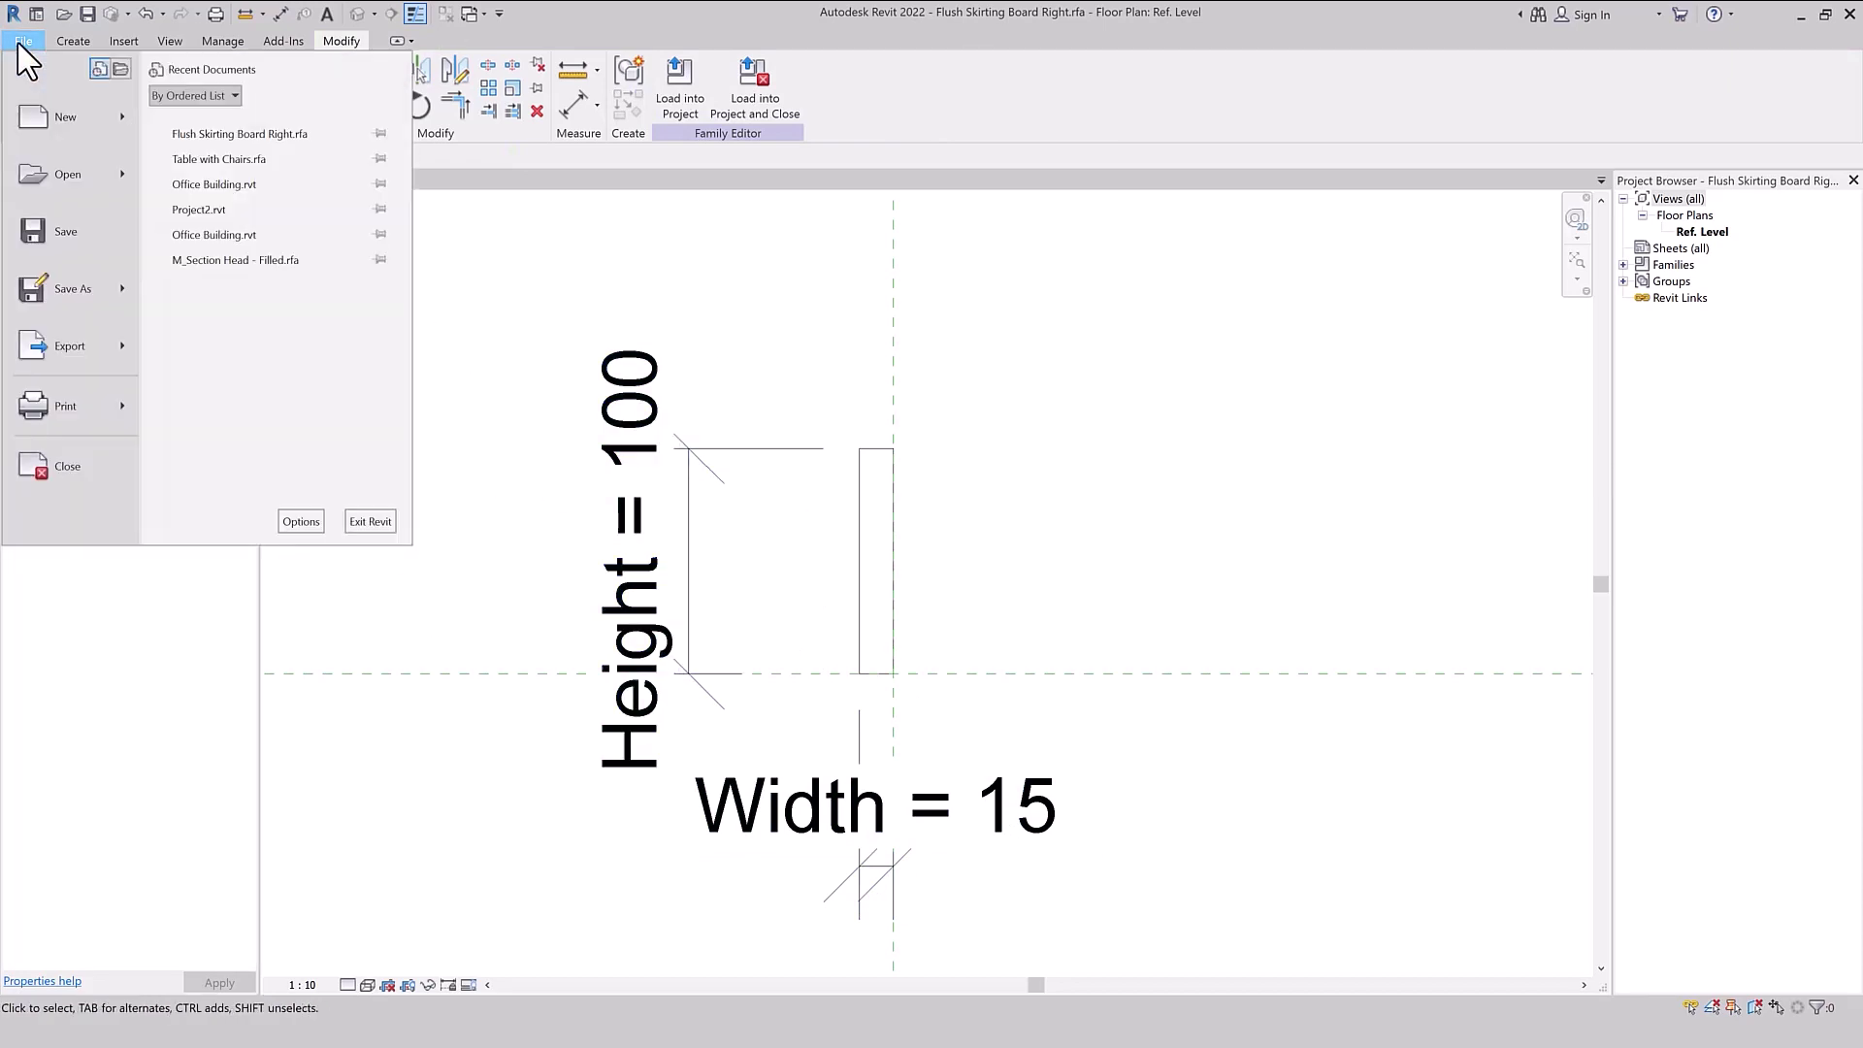
mouse_move(70, 288)
left_click(194, 282)
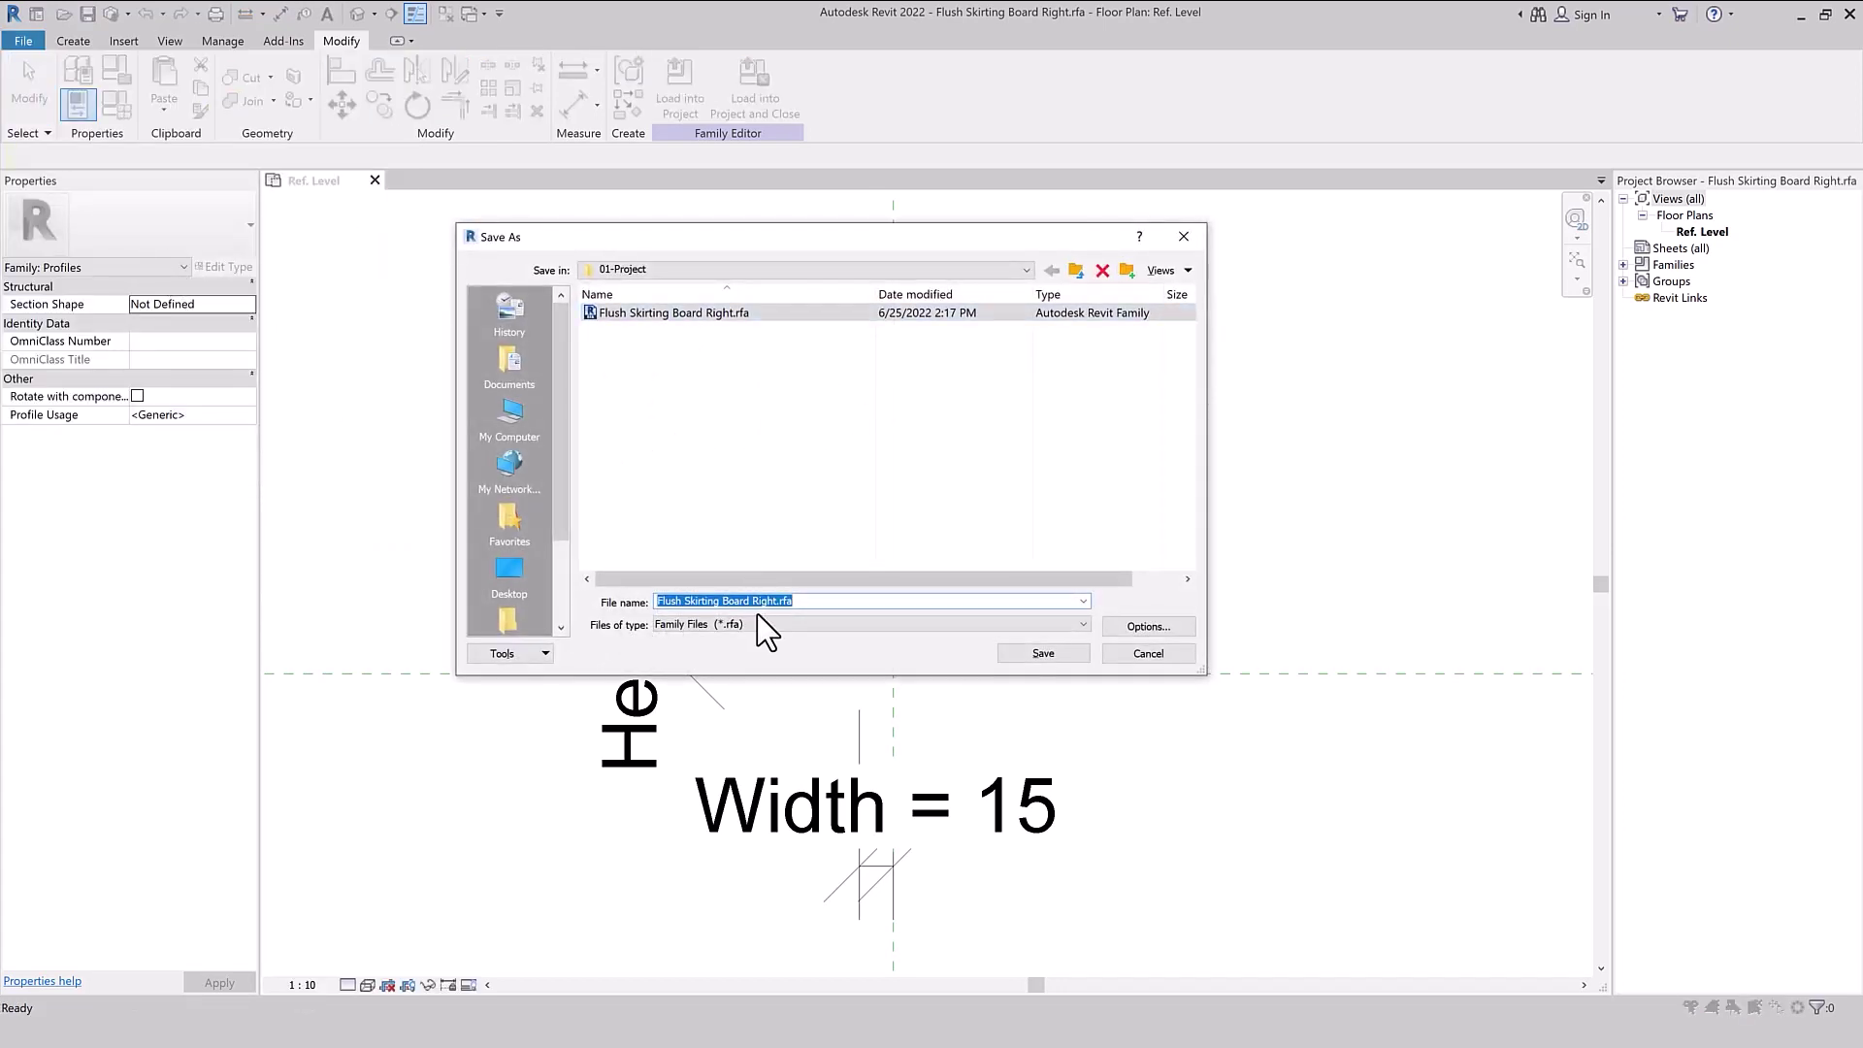
left_click(750, 602)
left_click(1144, 626)
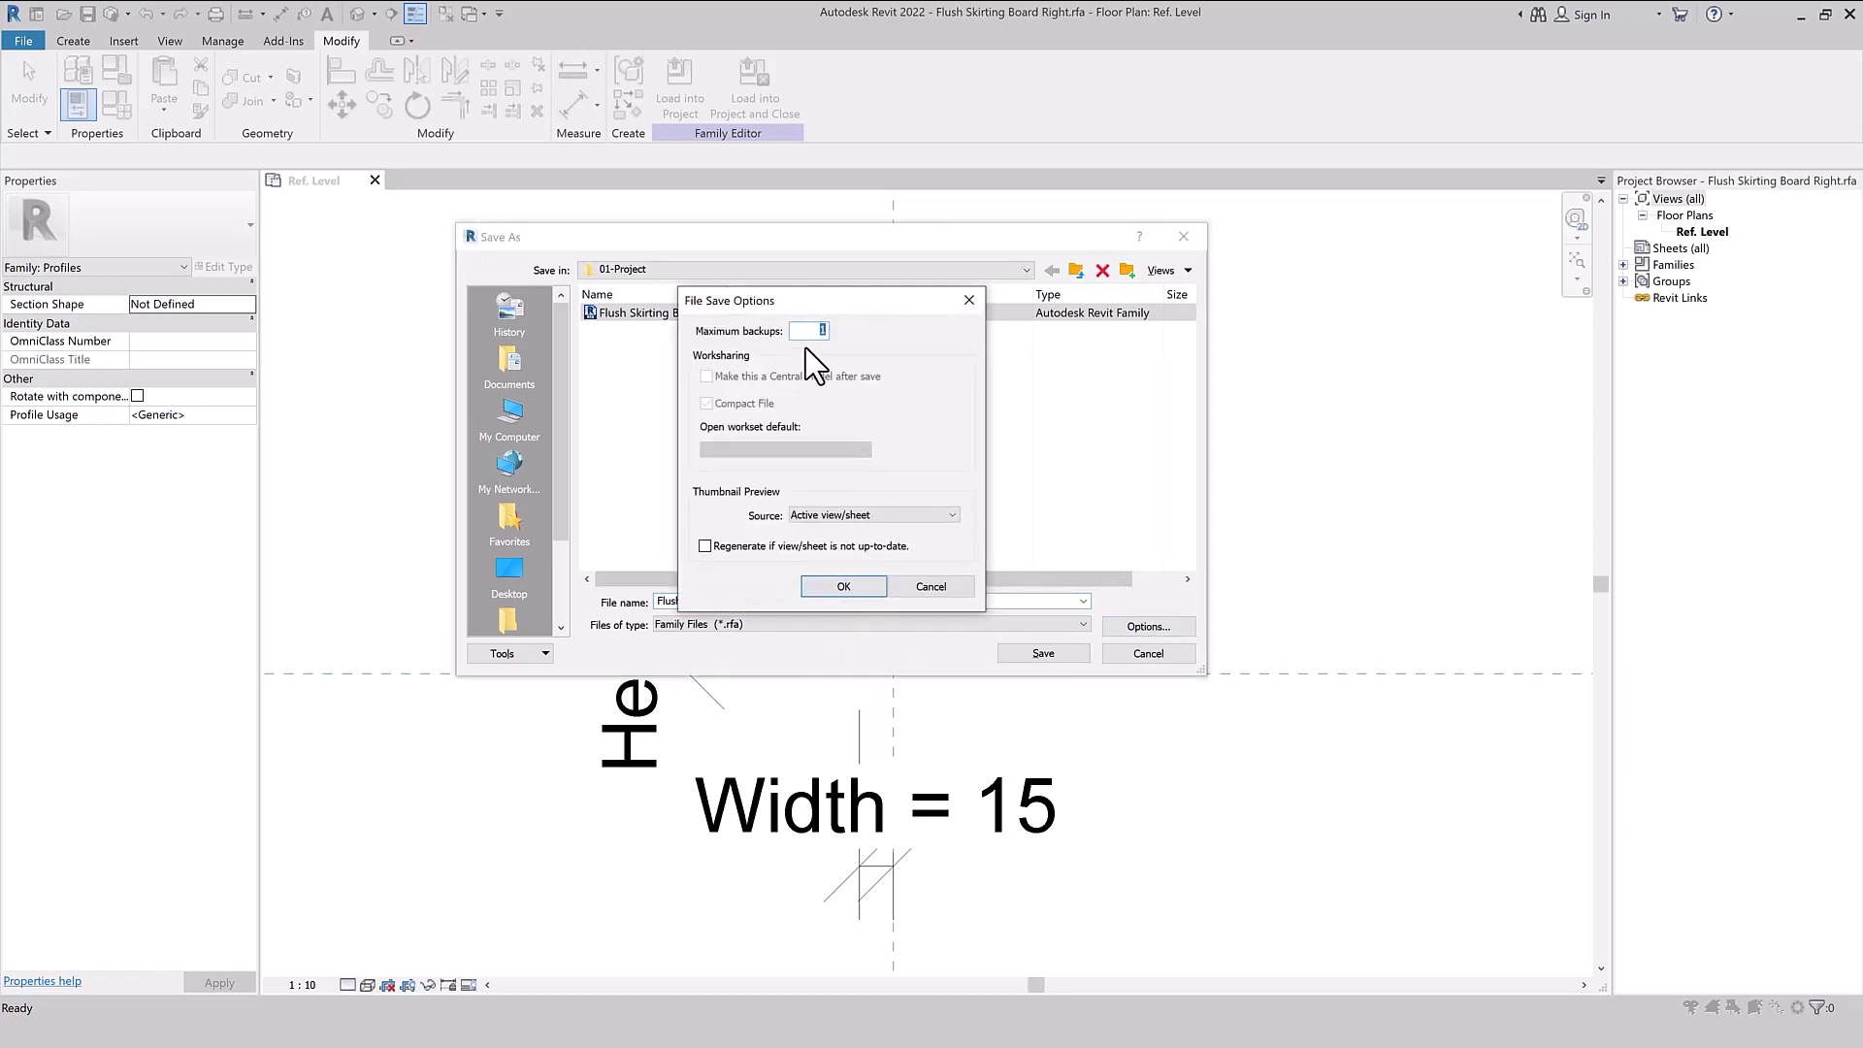
left_click(836, 589)
left_click(1031, 656)
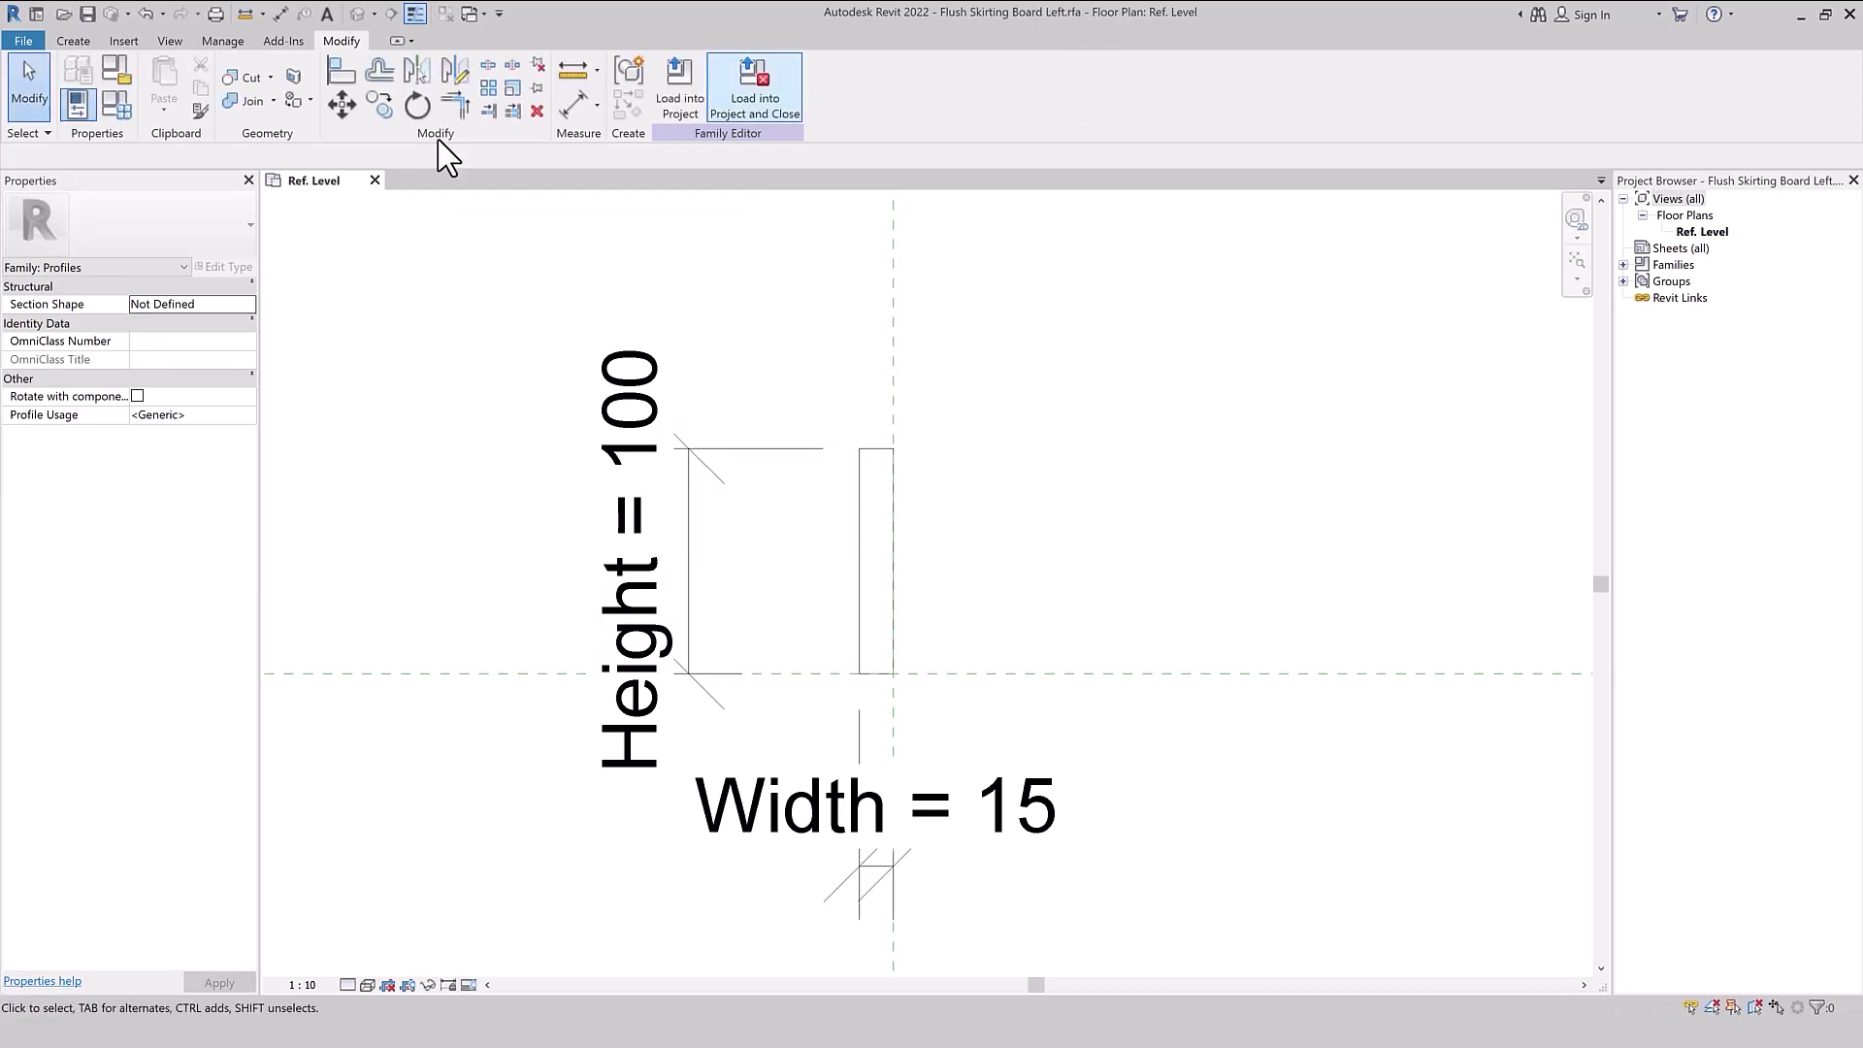
- Create a new project from the Metric-Architectural Template
left_click(23, 41)
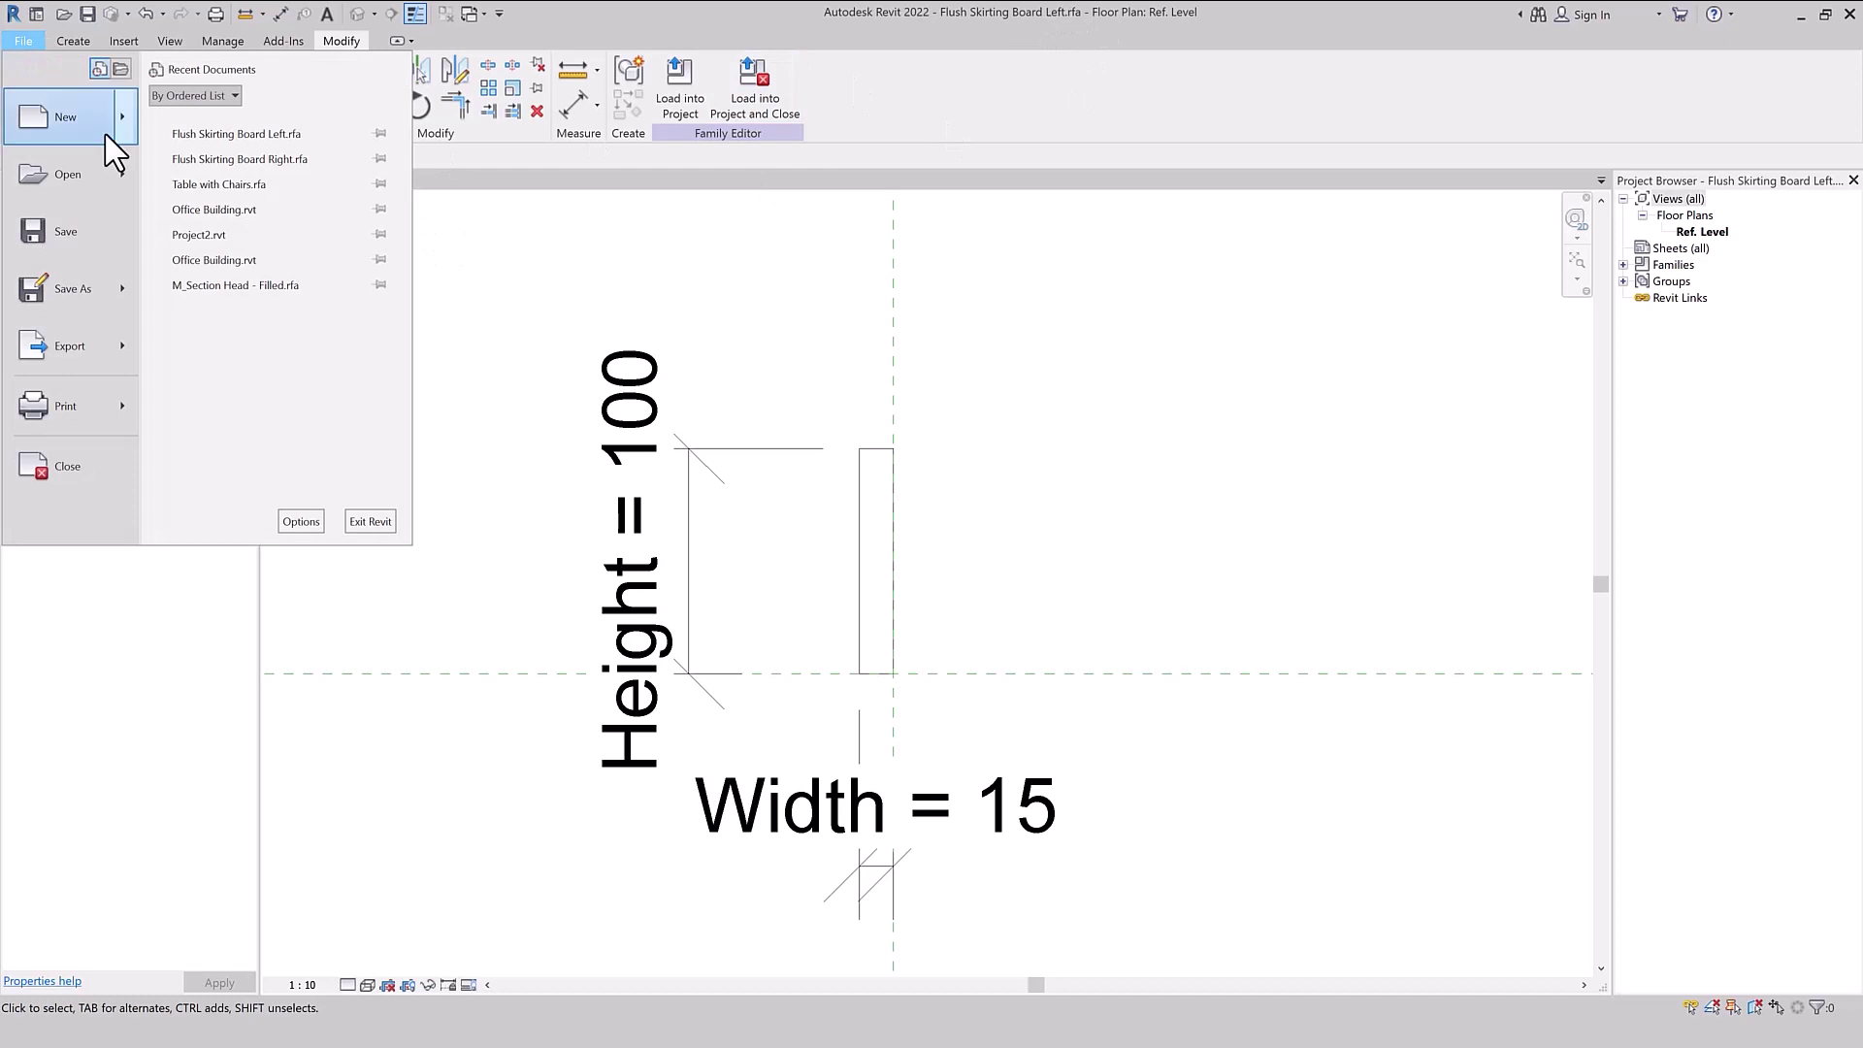
left_click(233, 161)
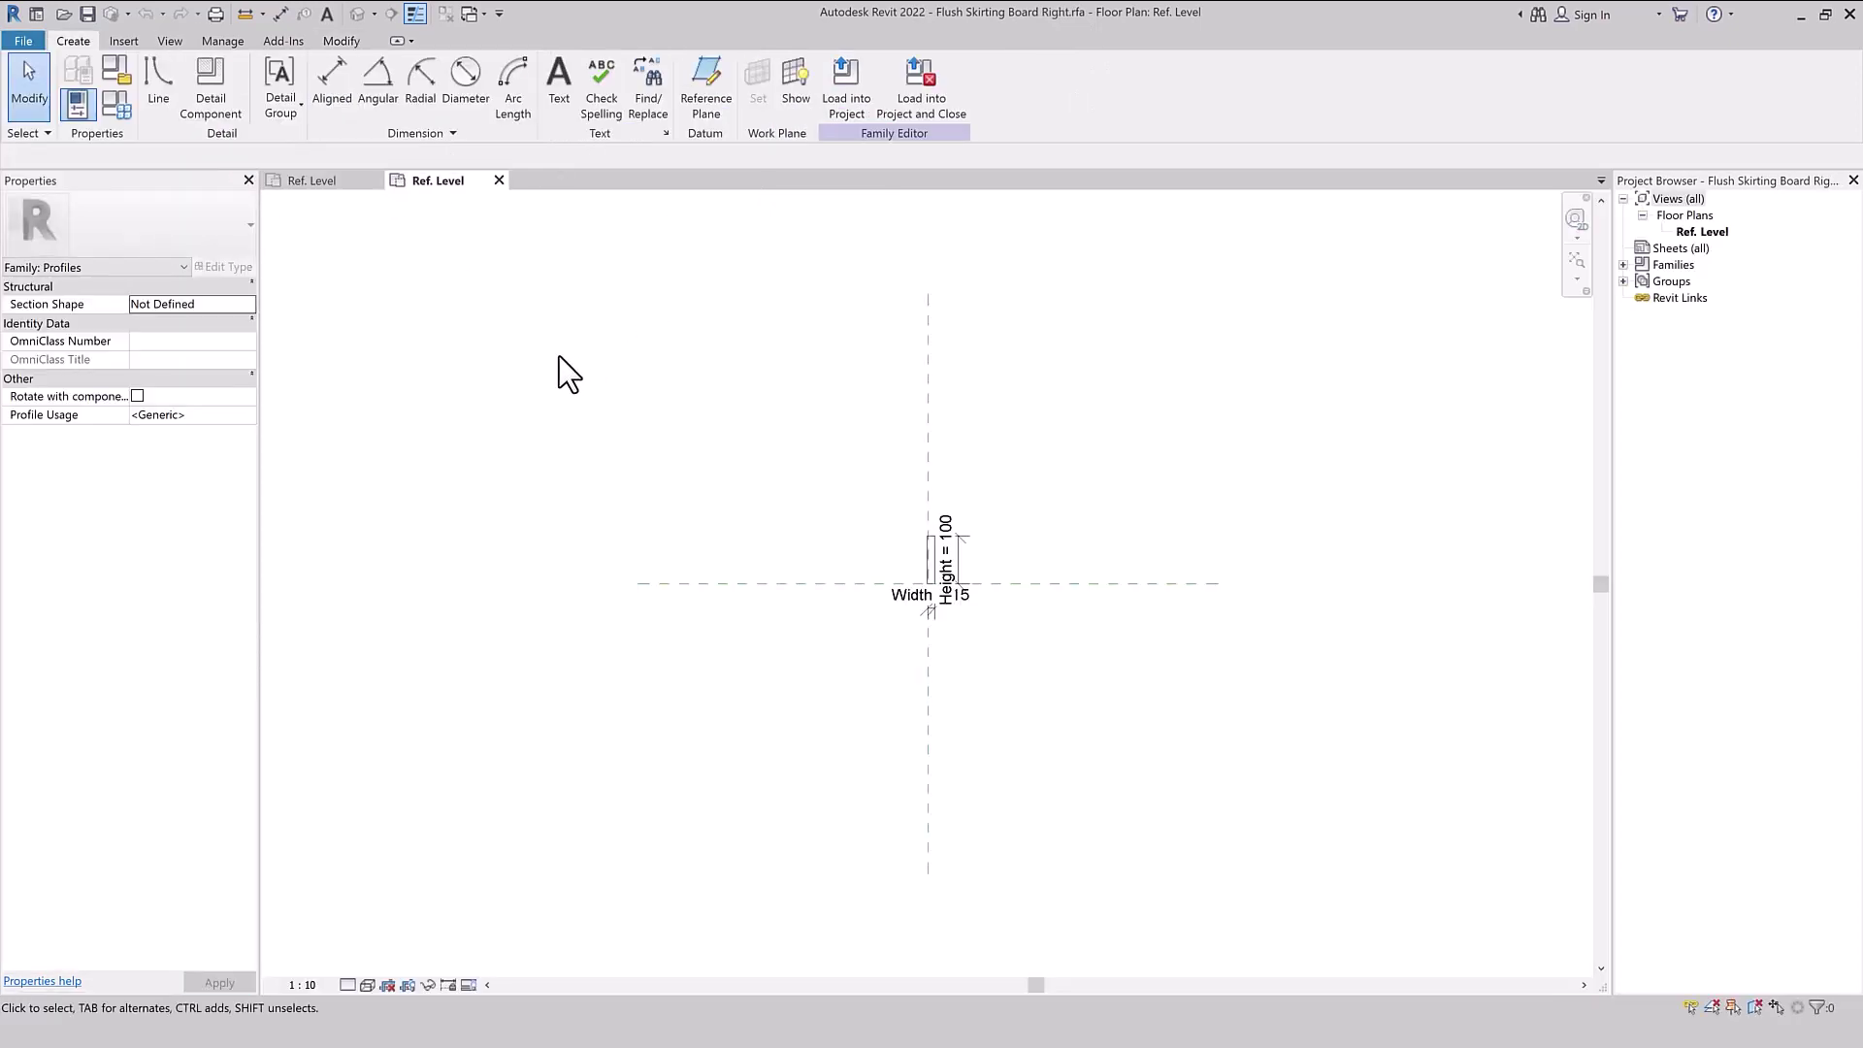
left_click(19, 42)
mouse_move(66, 117)
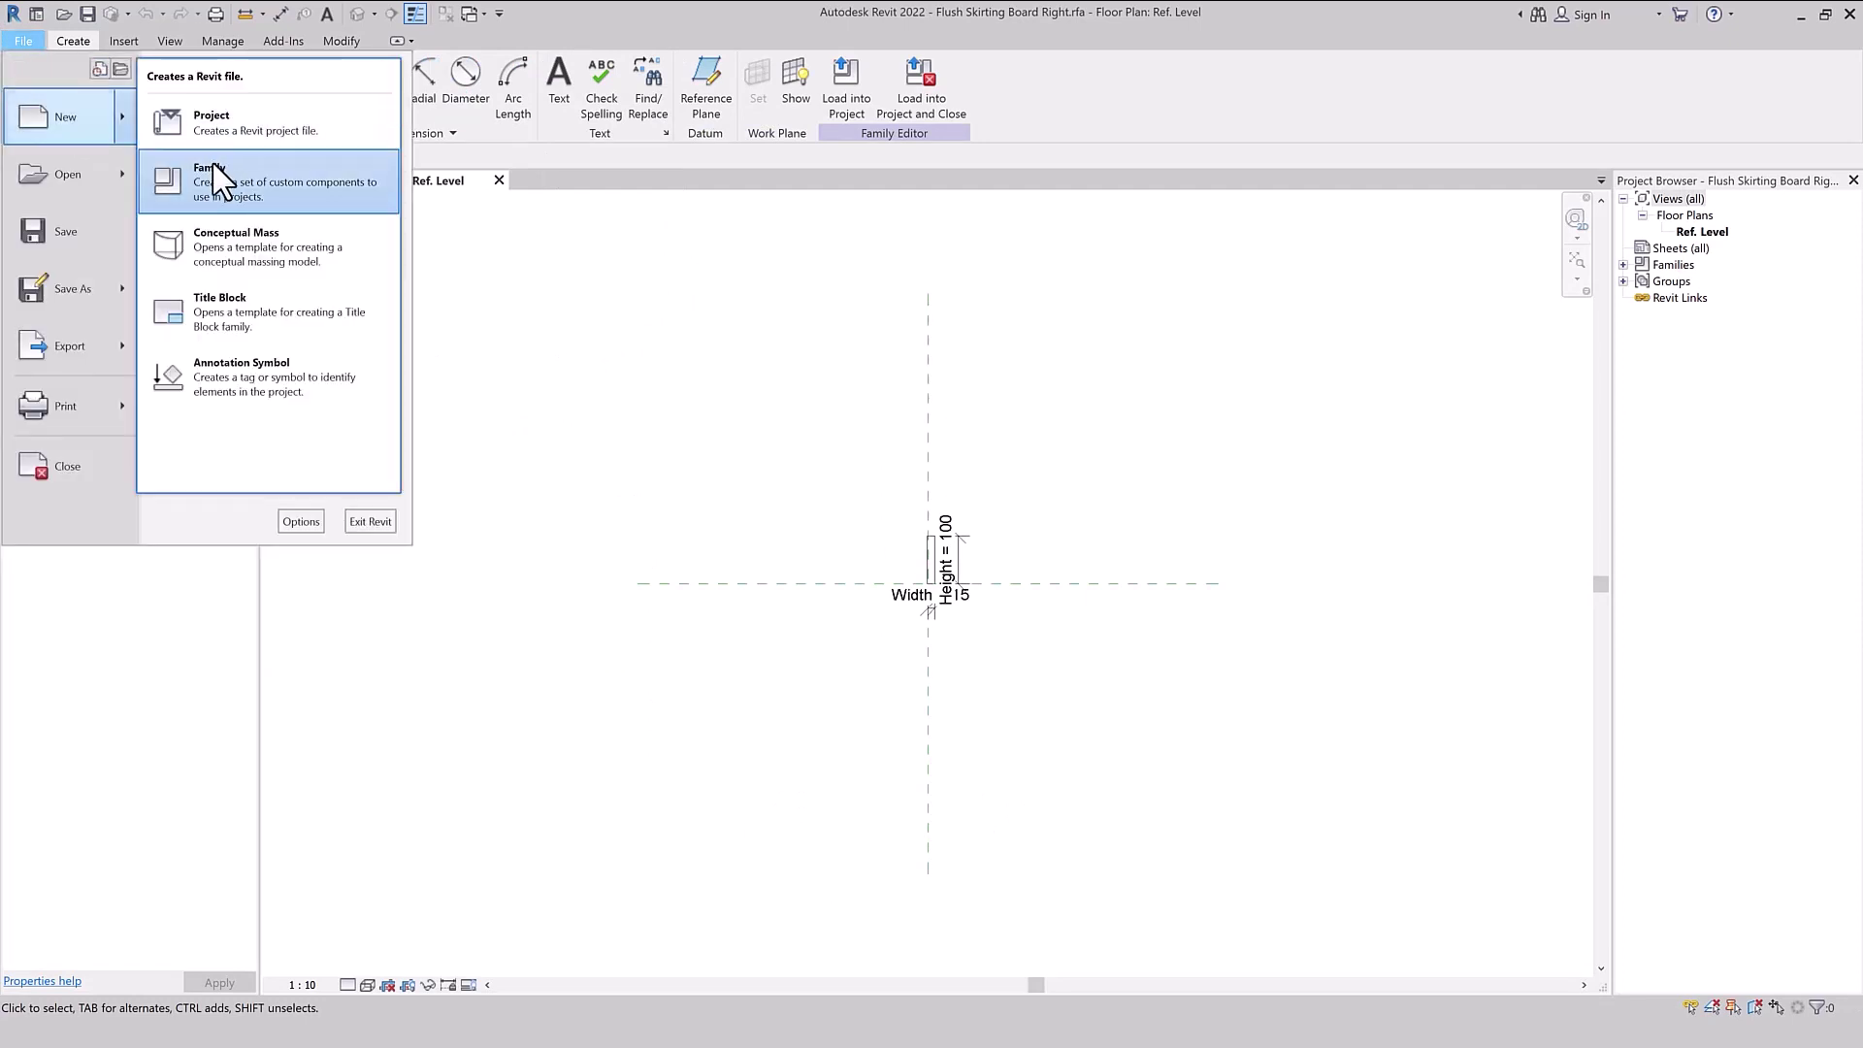
left_click(181, 128)
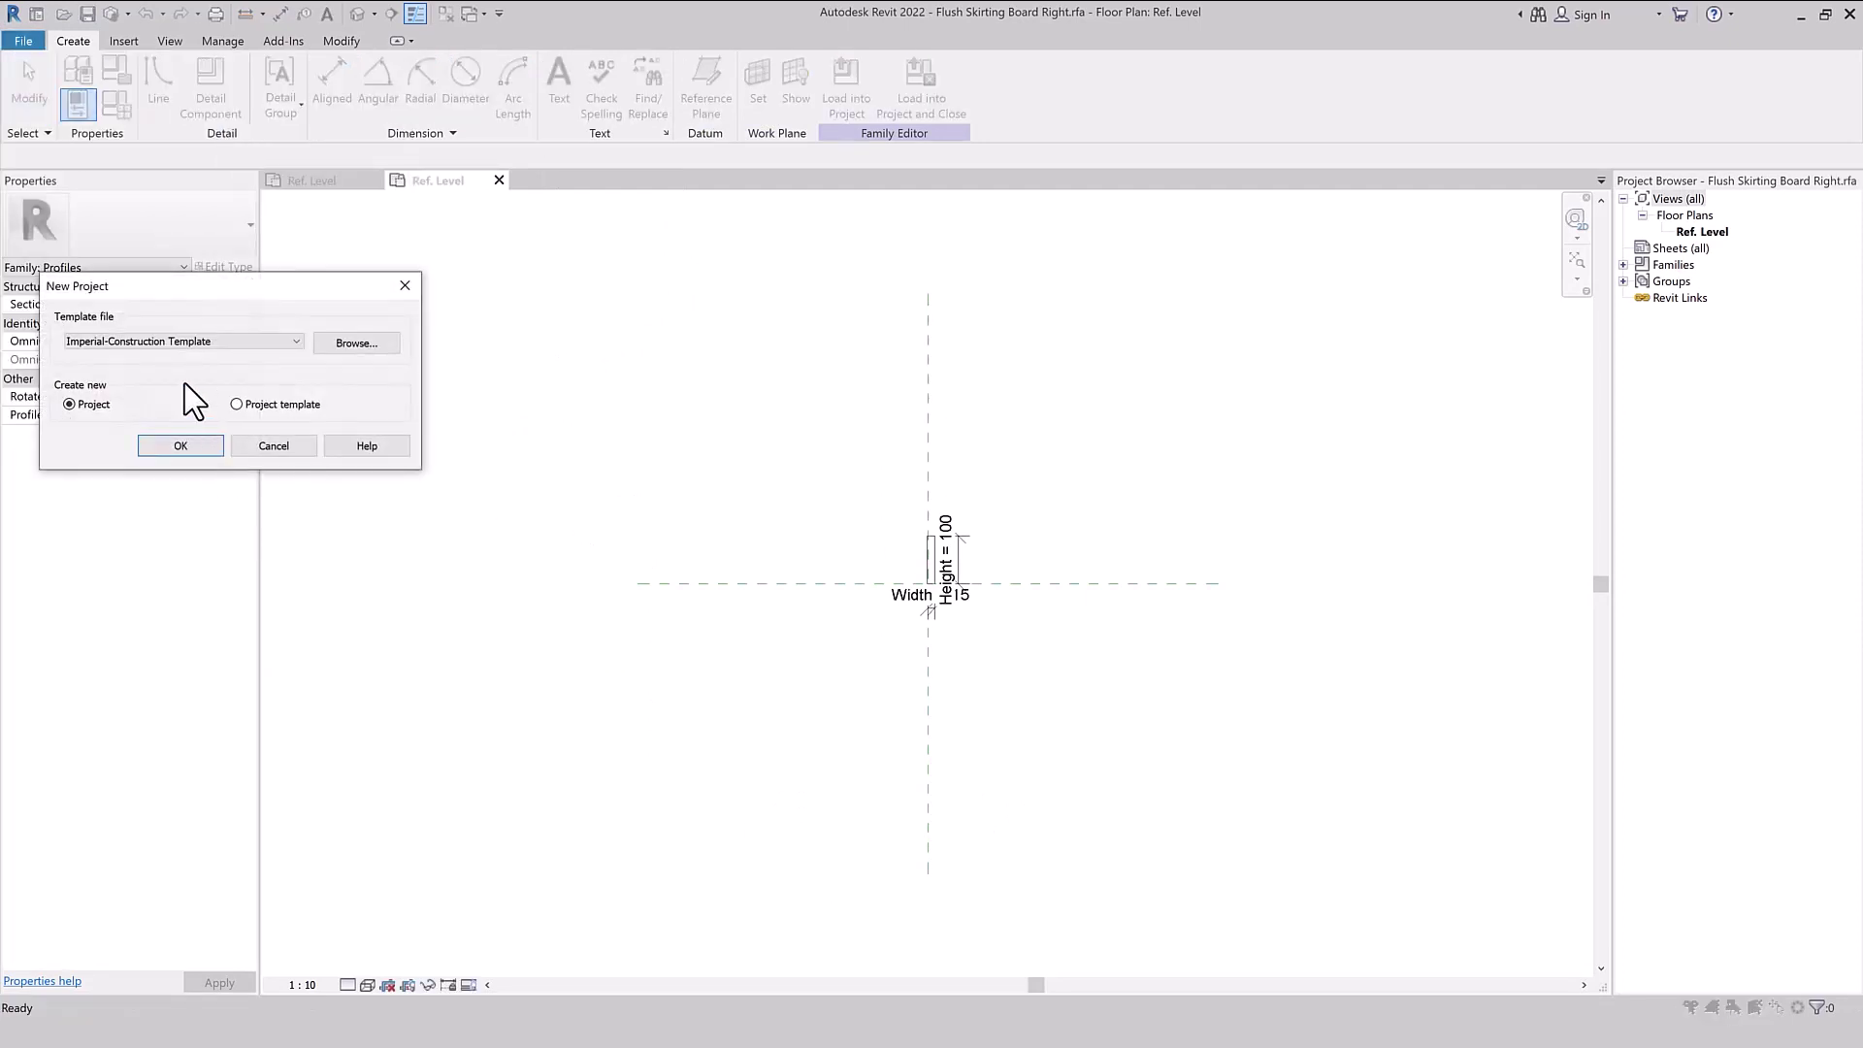
left_click(184, 342)
left_click(111, 424)
left_click(165, 448)
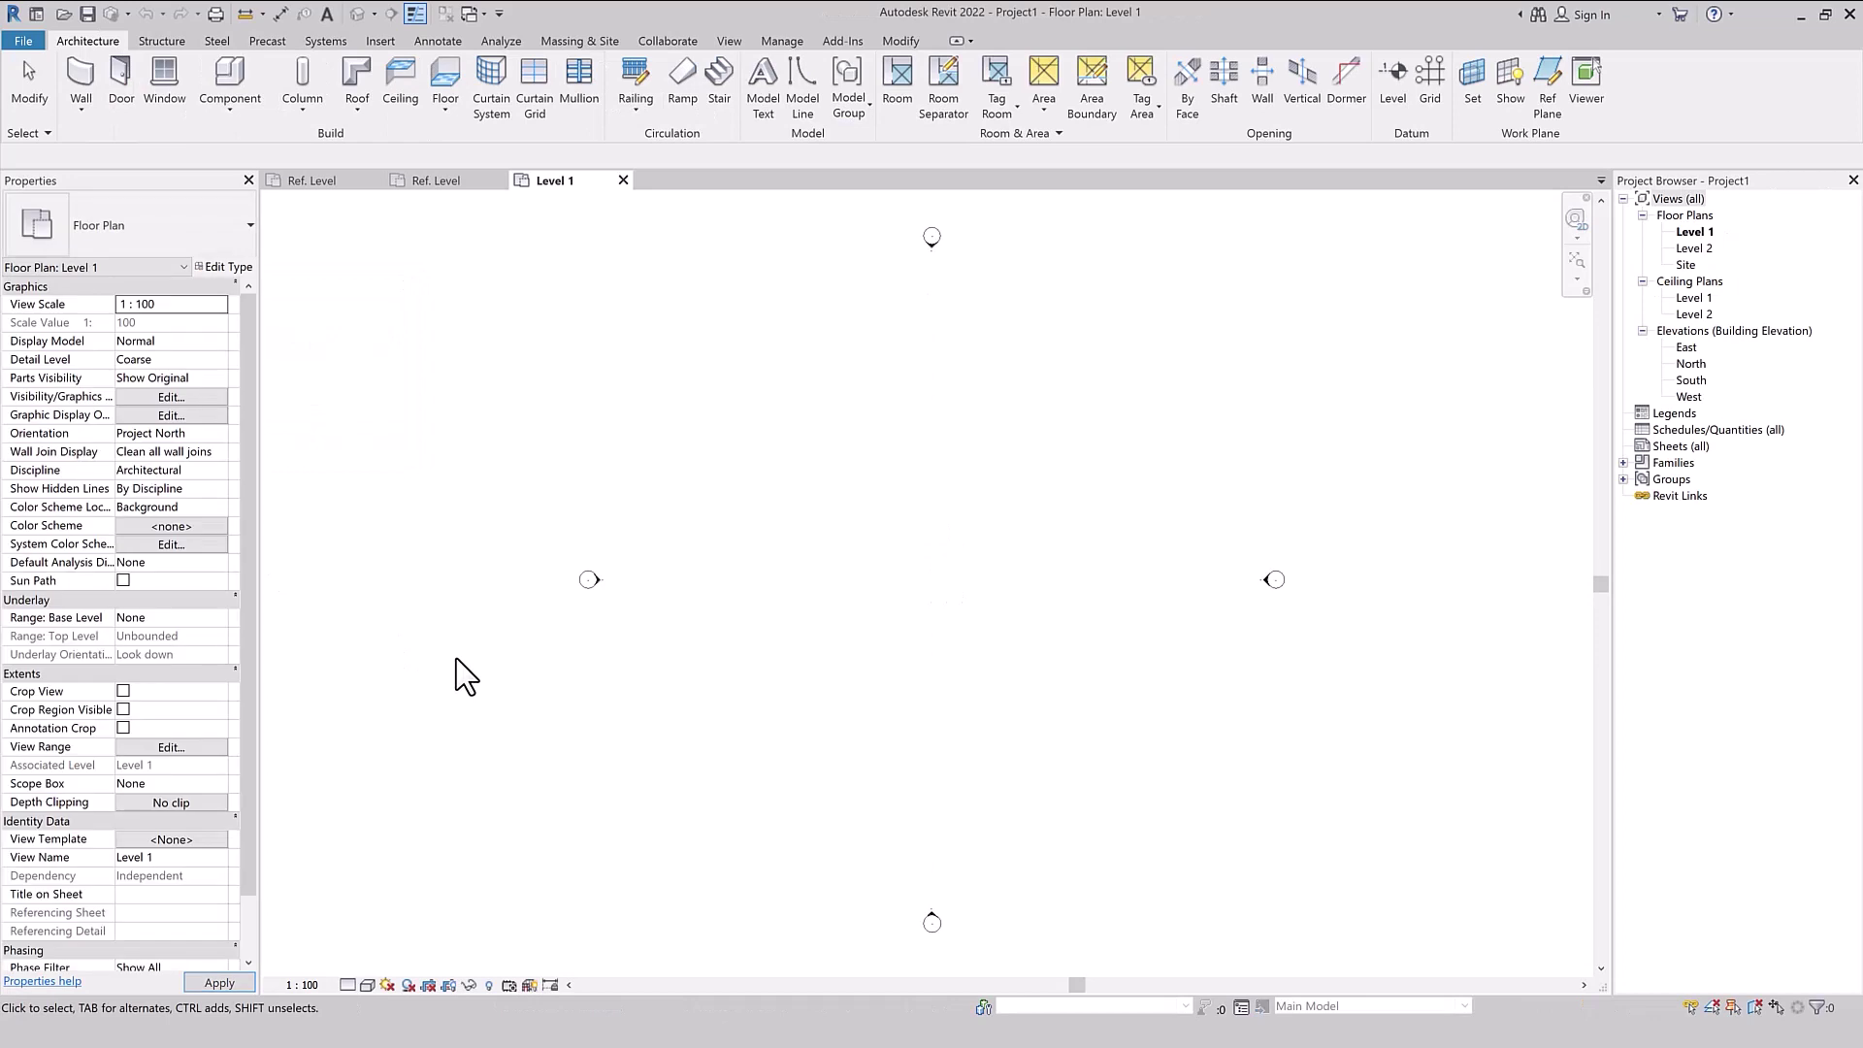
- Sketch a rectangular floor boundary on the Level 1 plan
left_click_drag(582, 186, 333, 185)
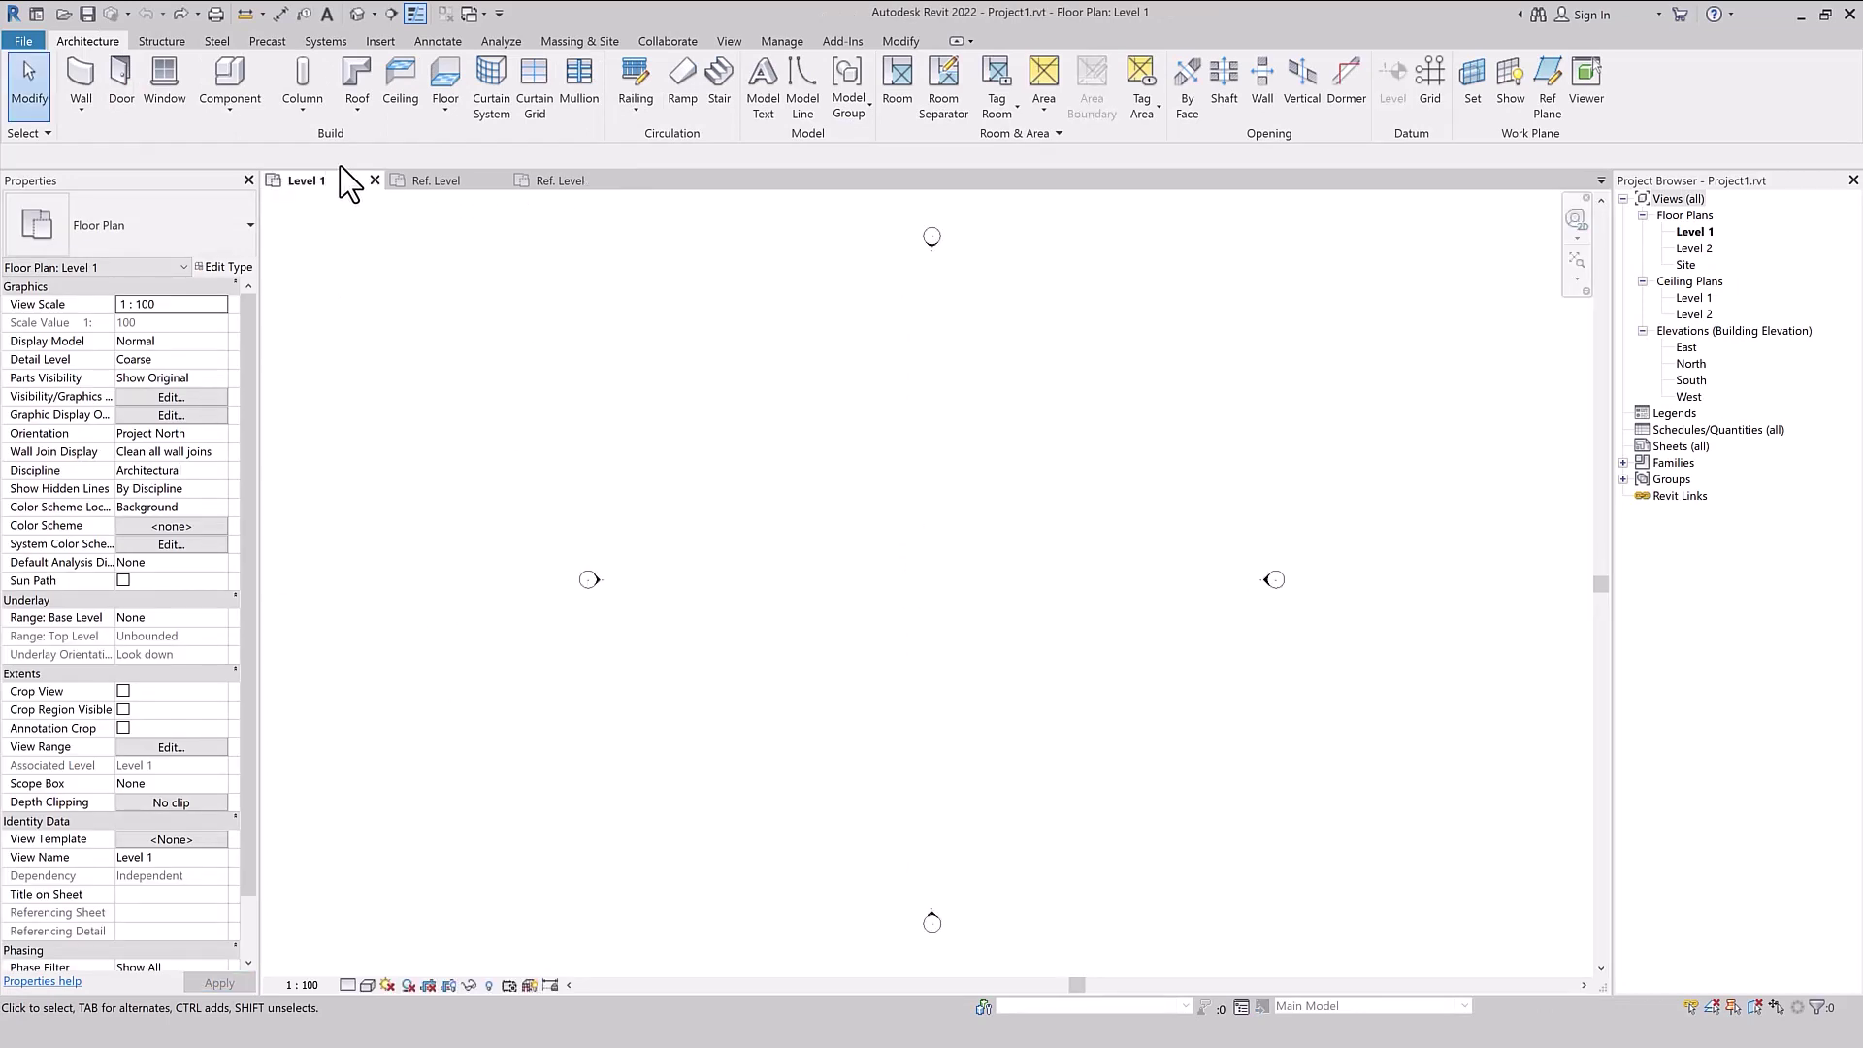
left_click(447, 76)
left_click(947, 65)
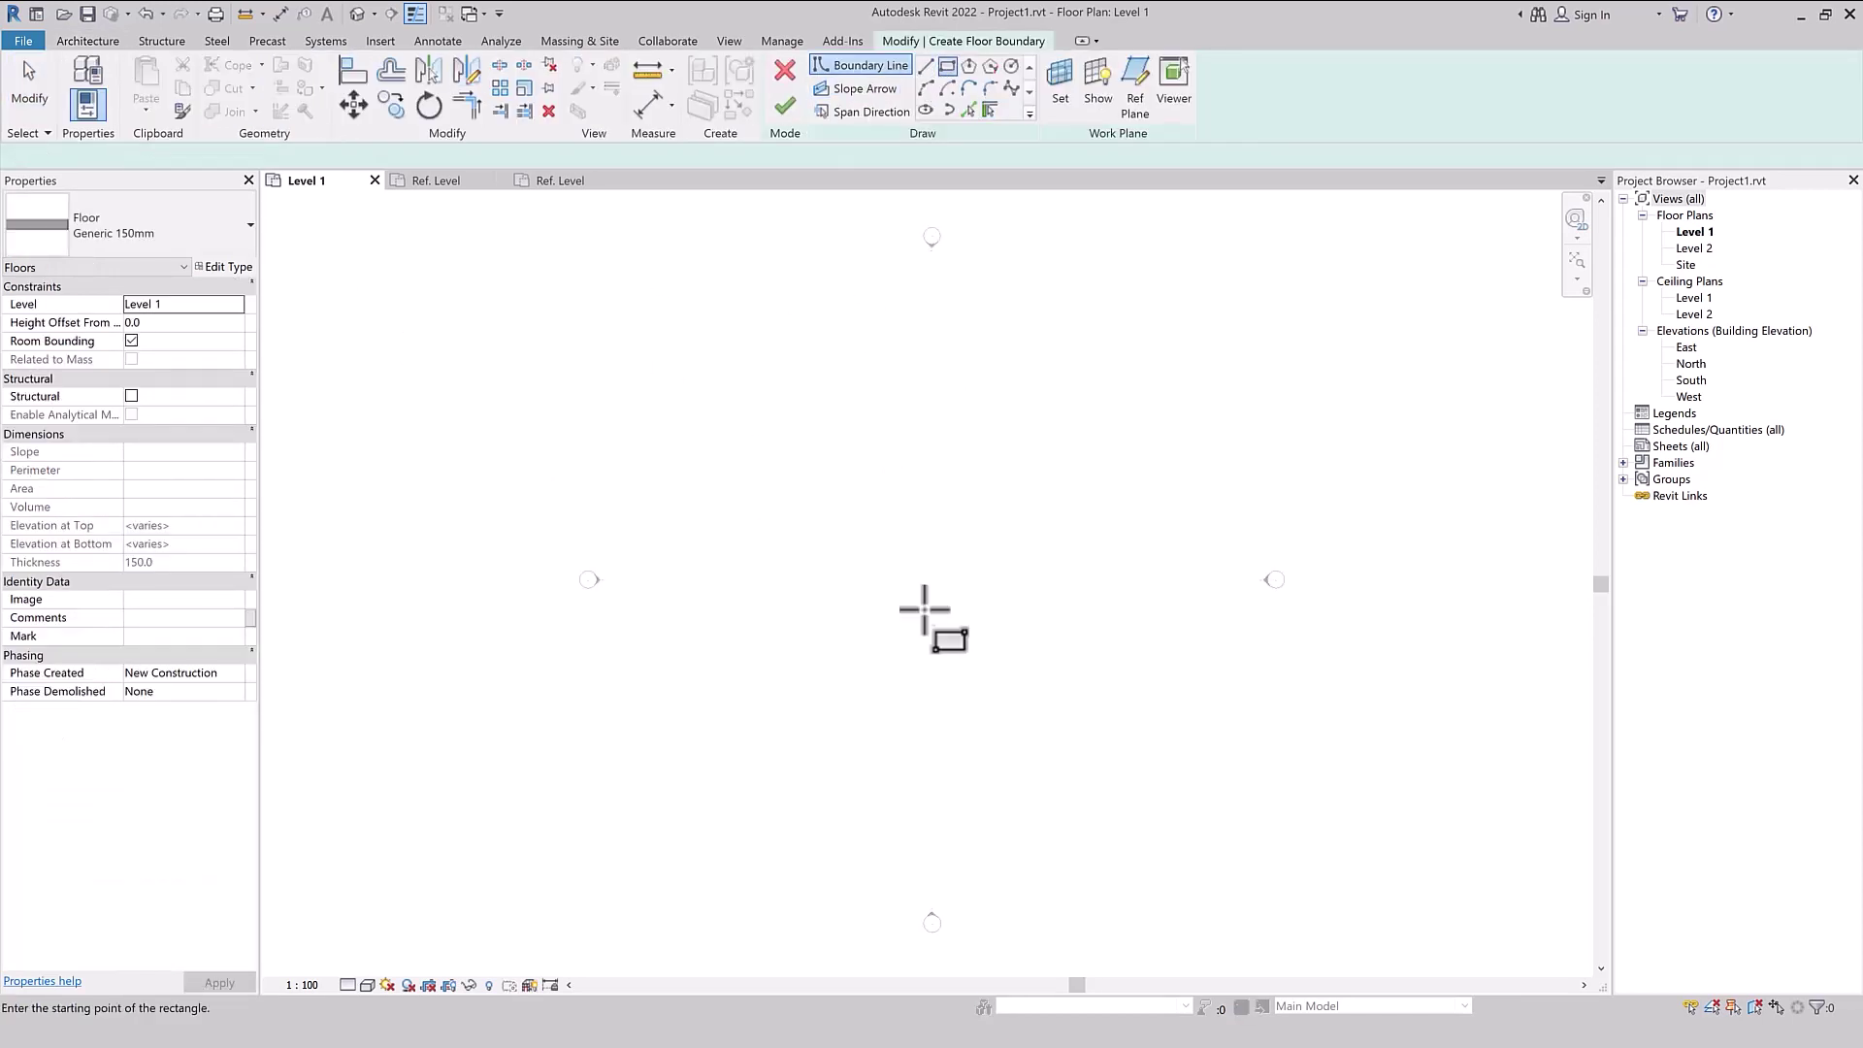
left_click(776, 453)
left_click(1065, 719)
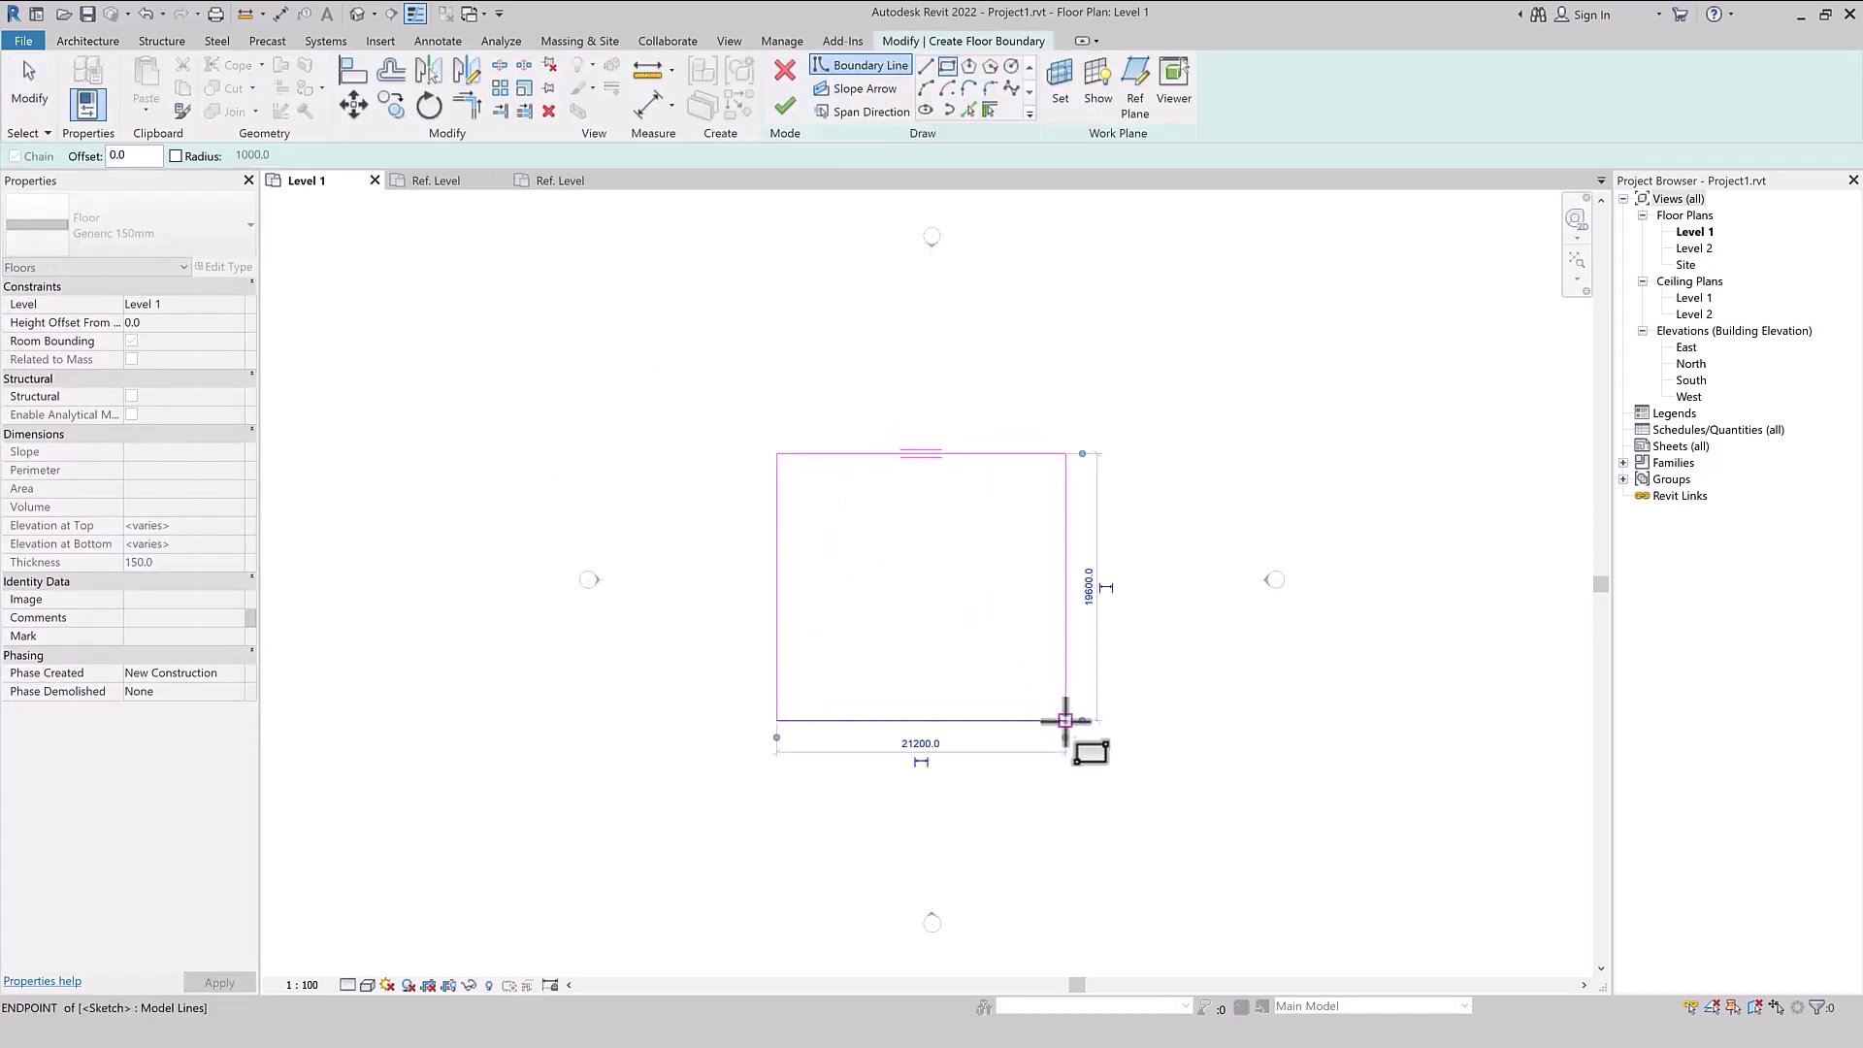
key("Escape")
key("Escape")
- Resize the boundary to 18600 by 17700 and finish the Generic 150mm floor
left_click_drag(1066, 616, 1030, 606)
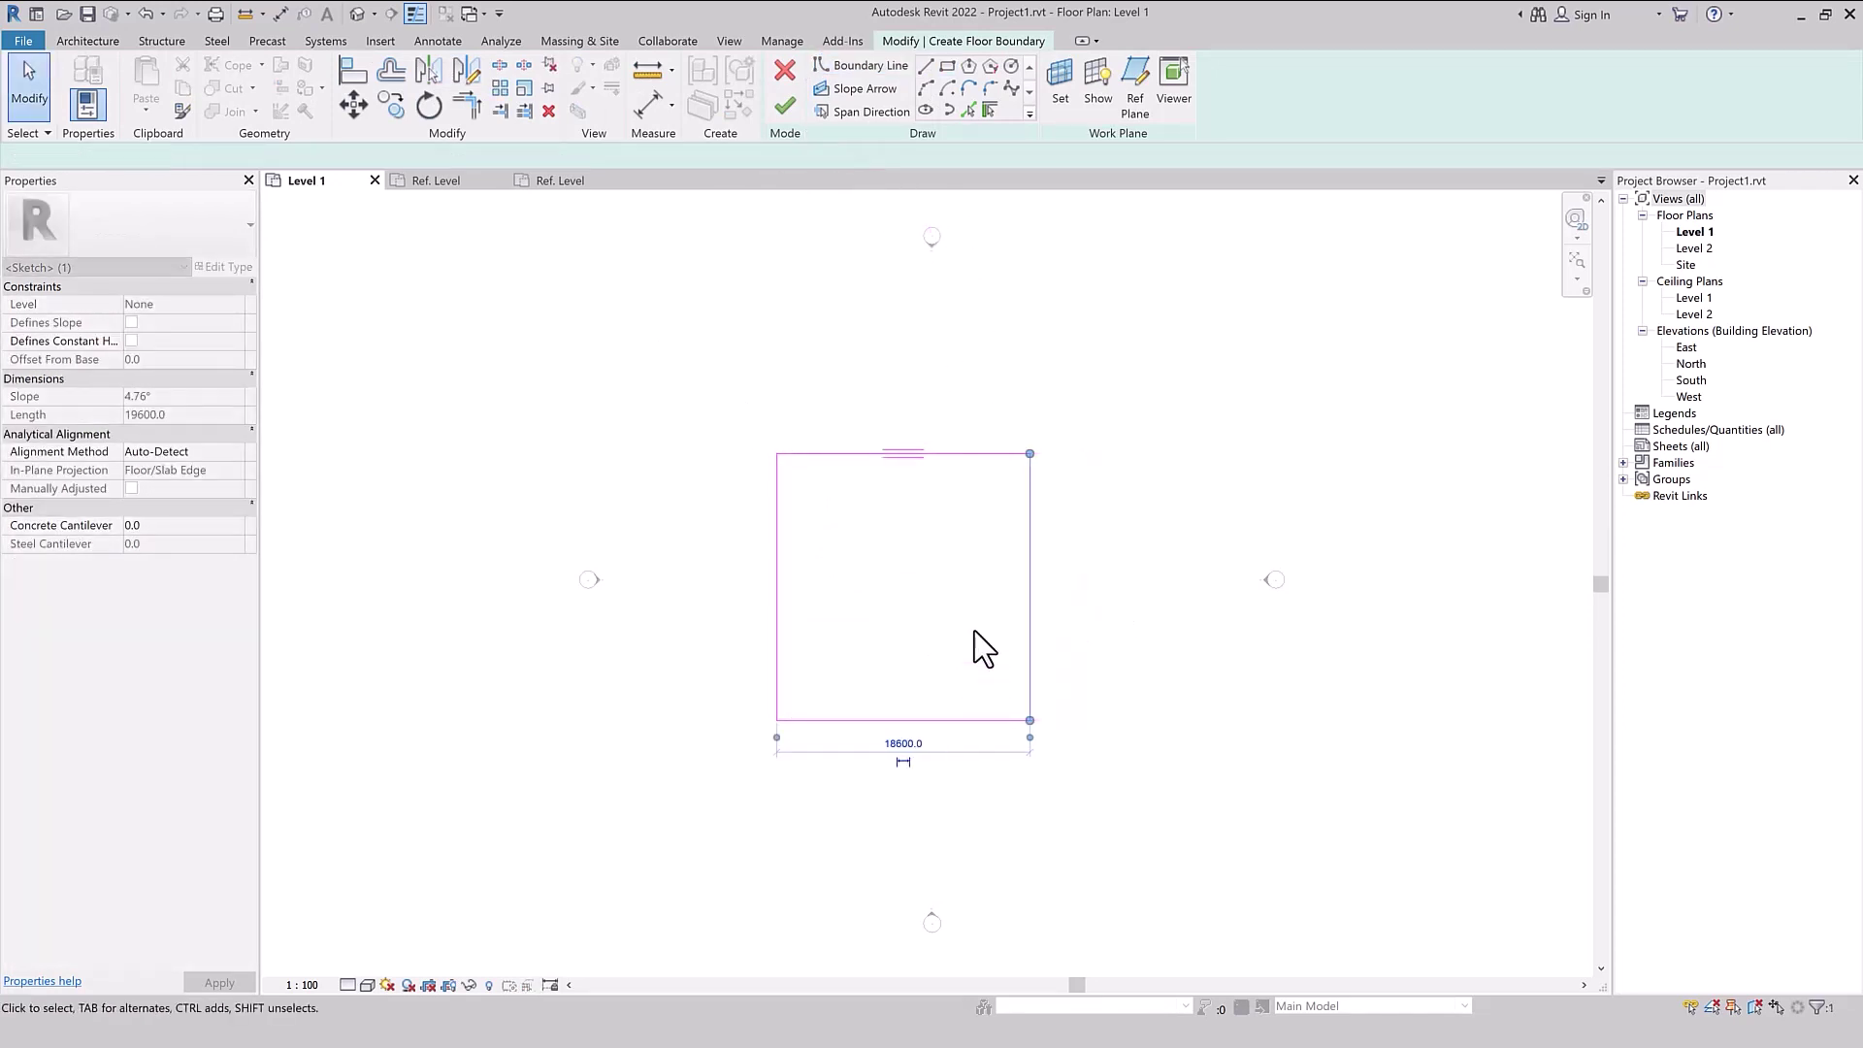
left_click(986, 480)
left_click_drag(982, 463, 982, 489)
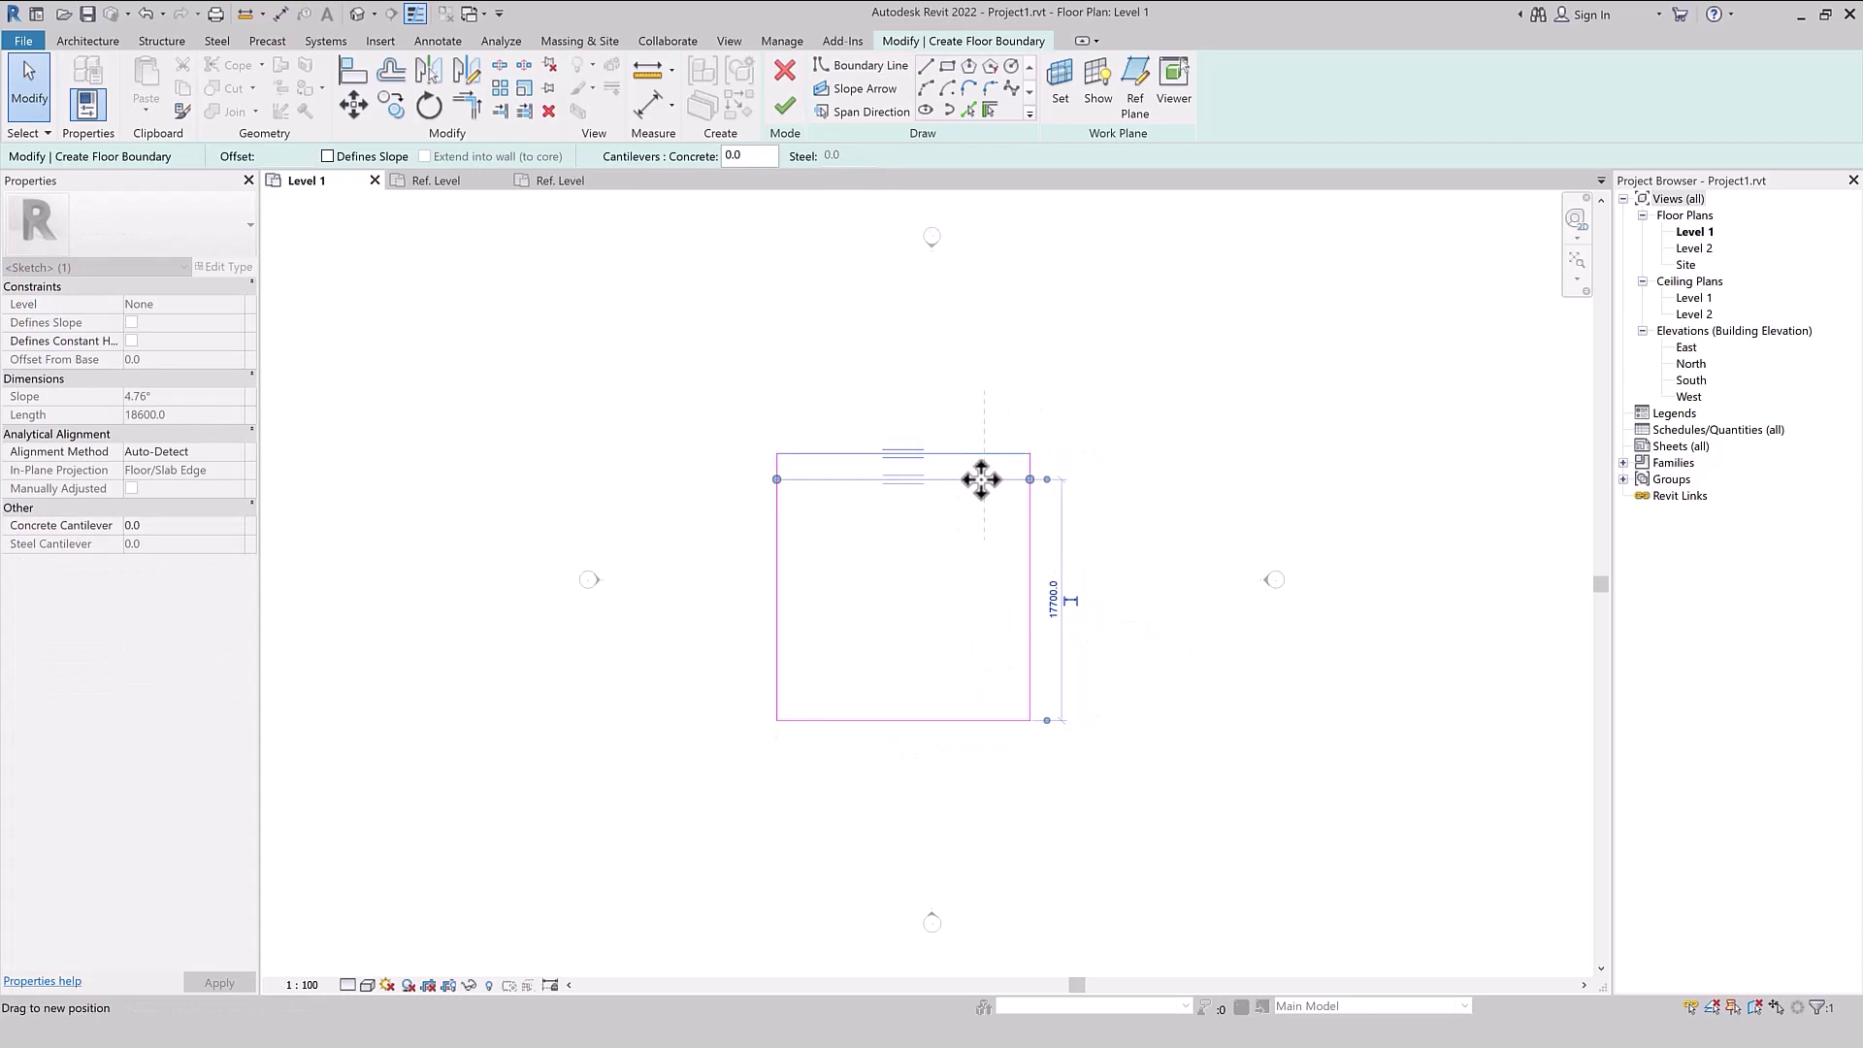
left_click(948, 365)
left_click(786, 112)
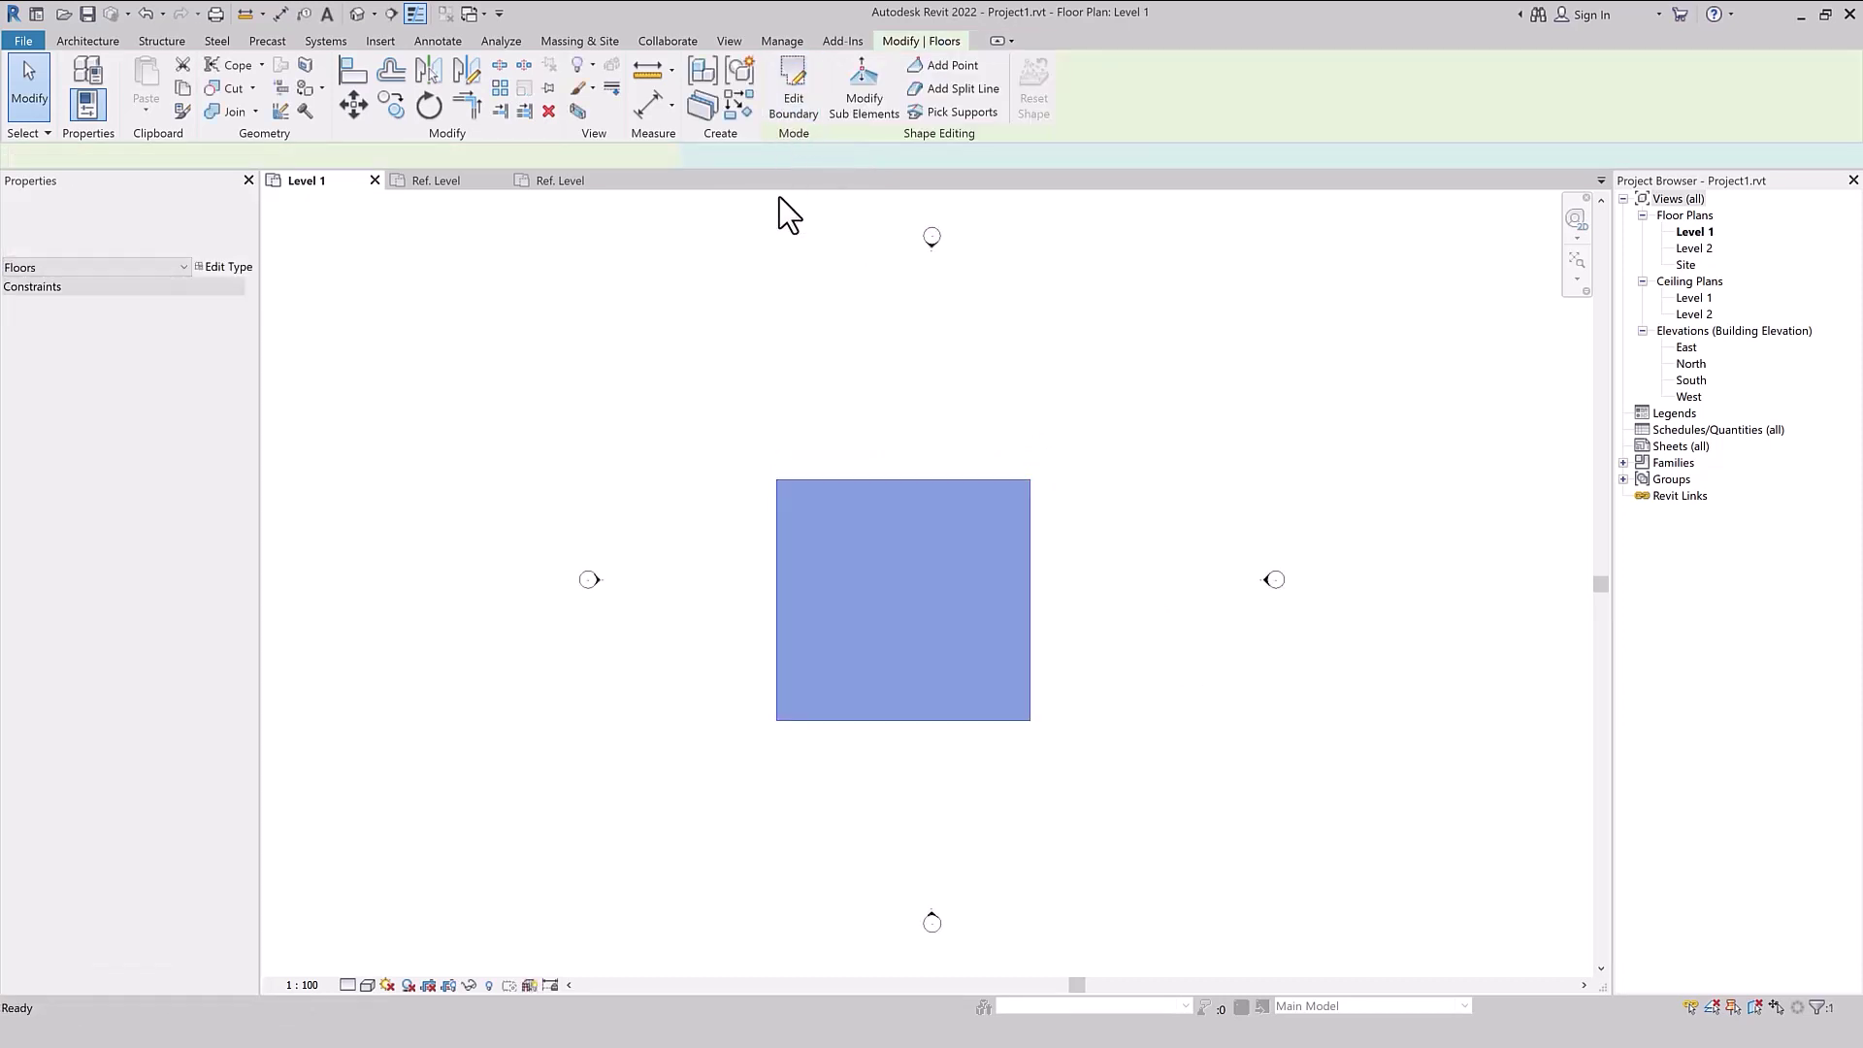
left_click(774, 289)
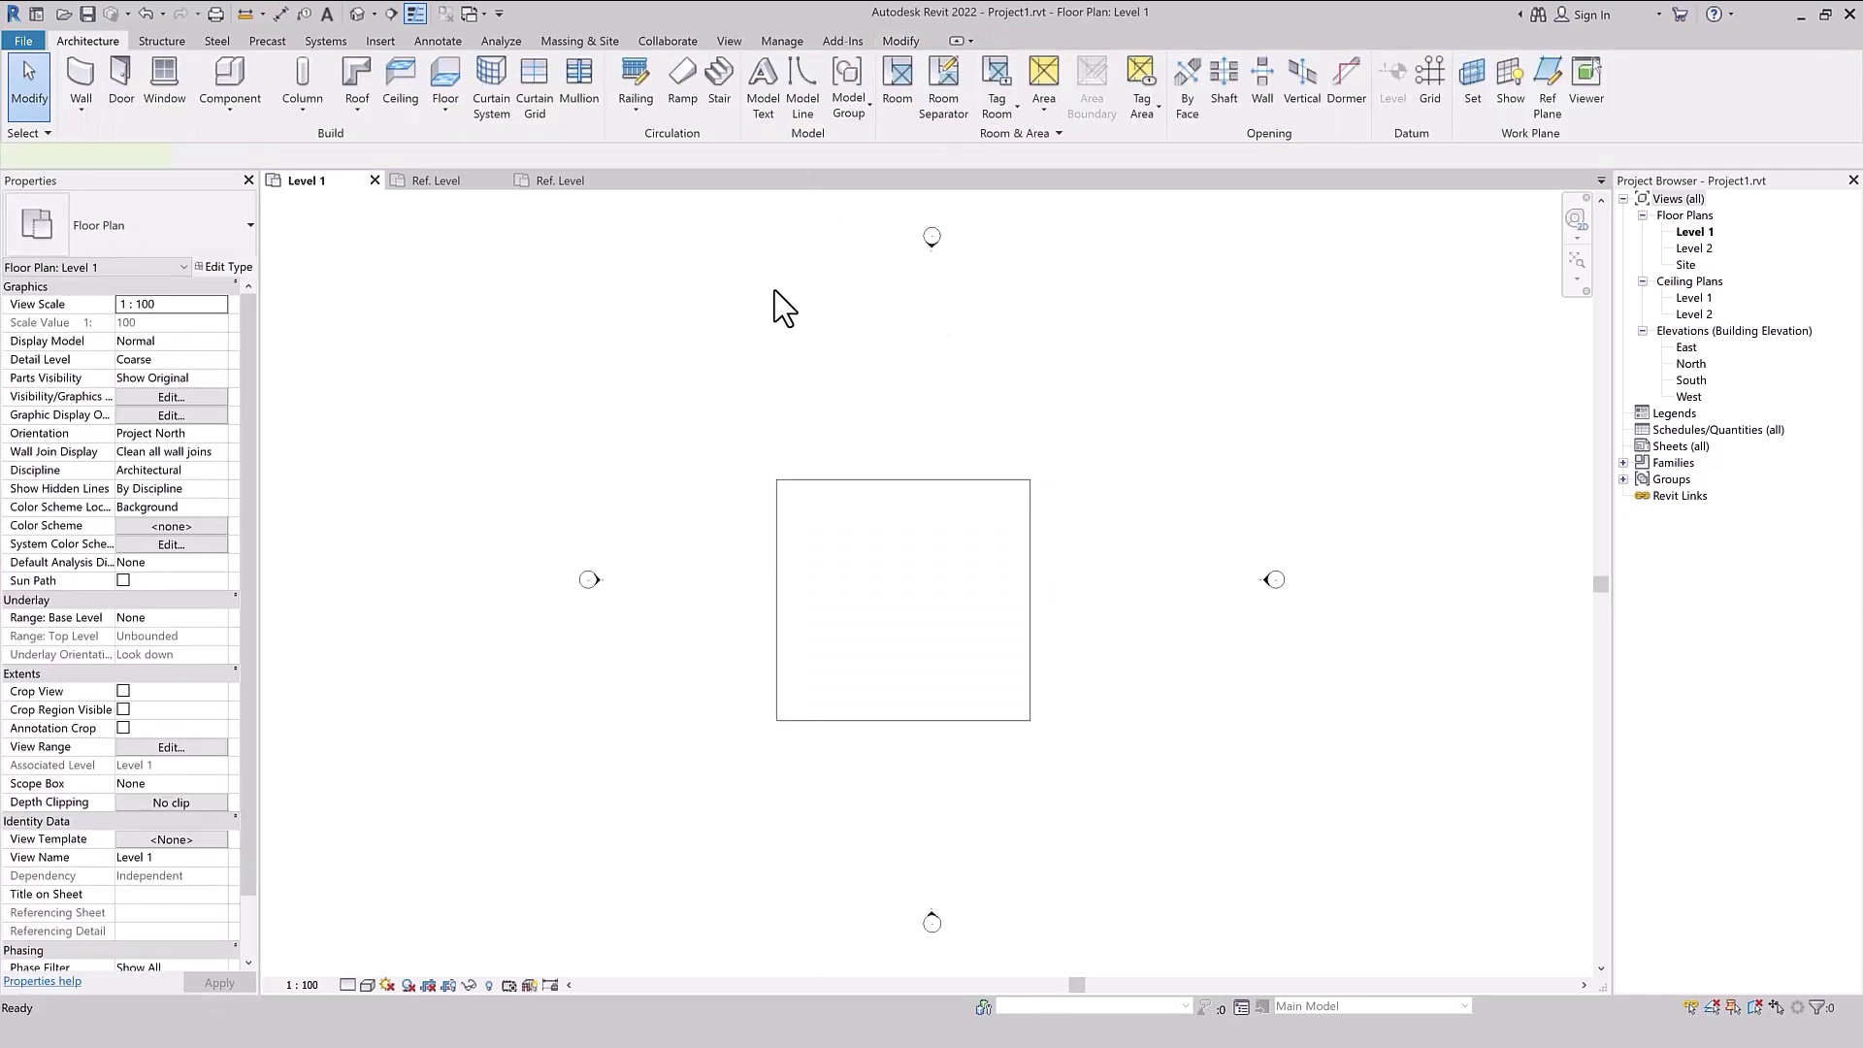
- Draw a vertical Generic - 200mm wall and a horizontal wall starting at its bottom end, using WA
key("w")
key("a")
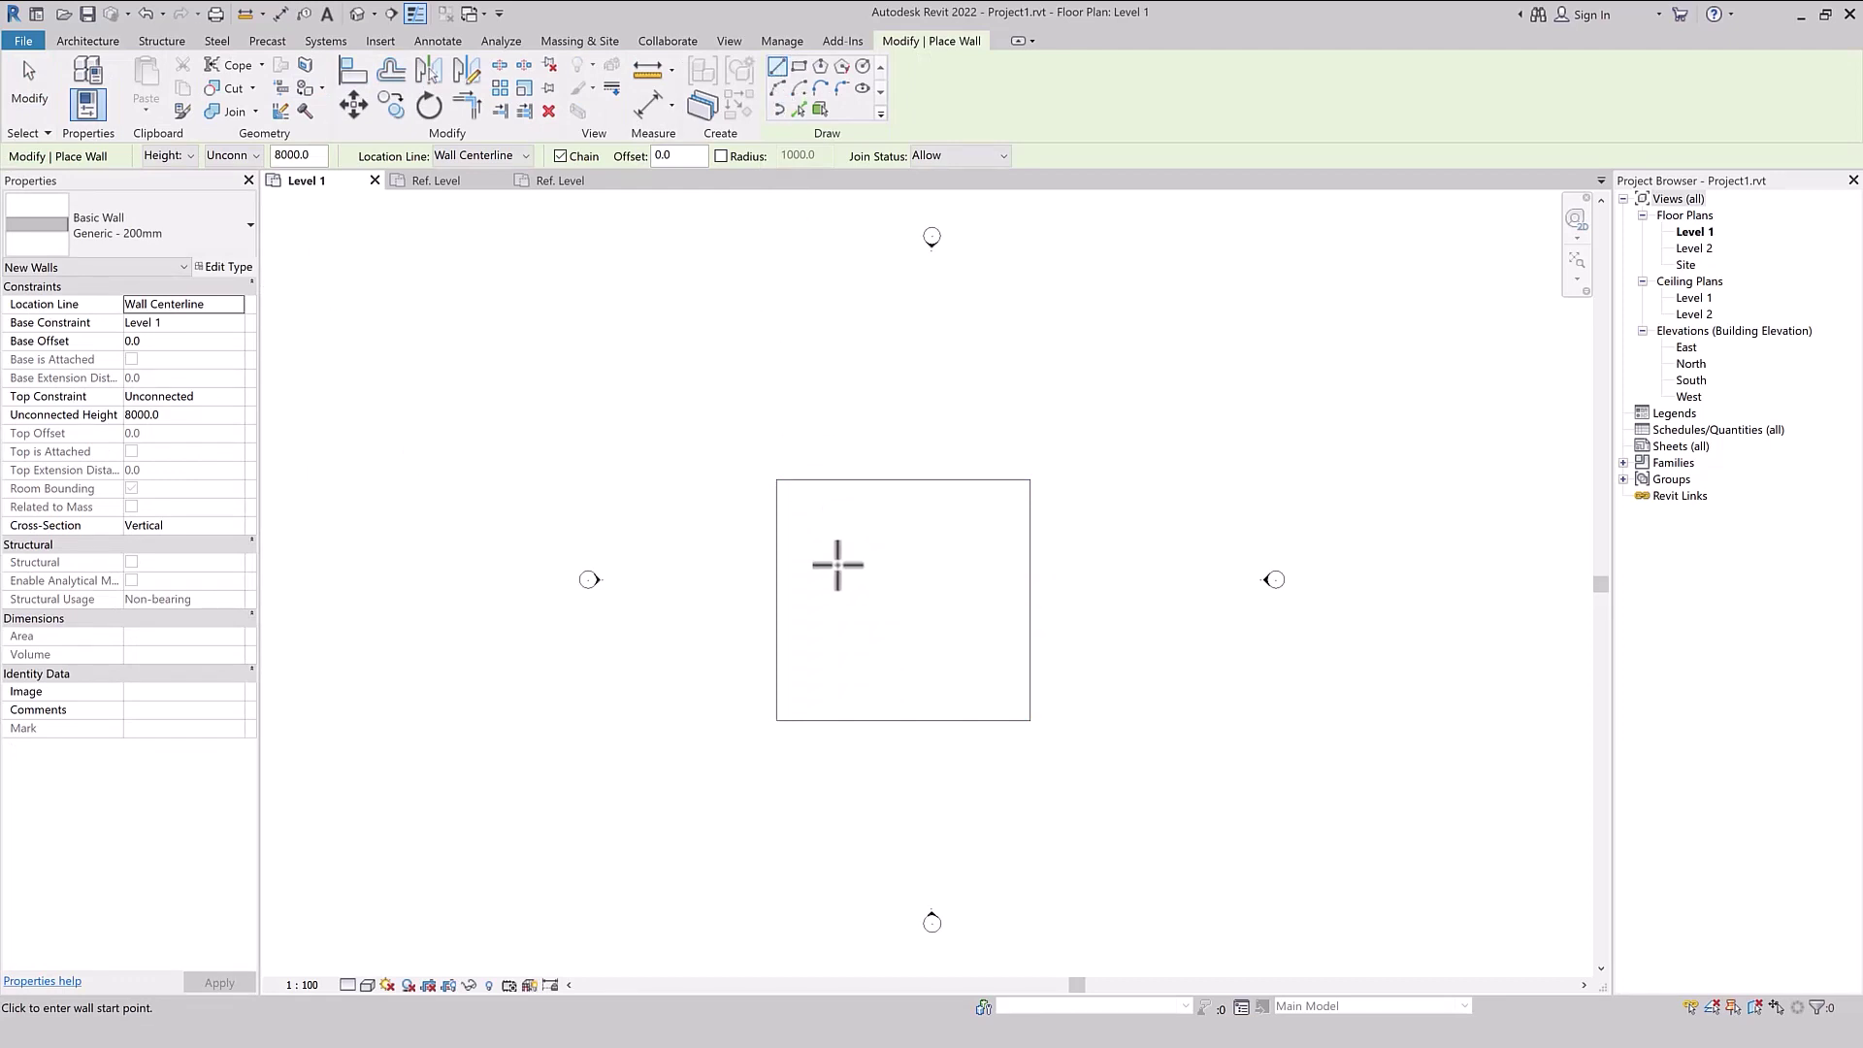
left_click(827, 528)
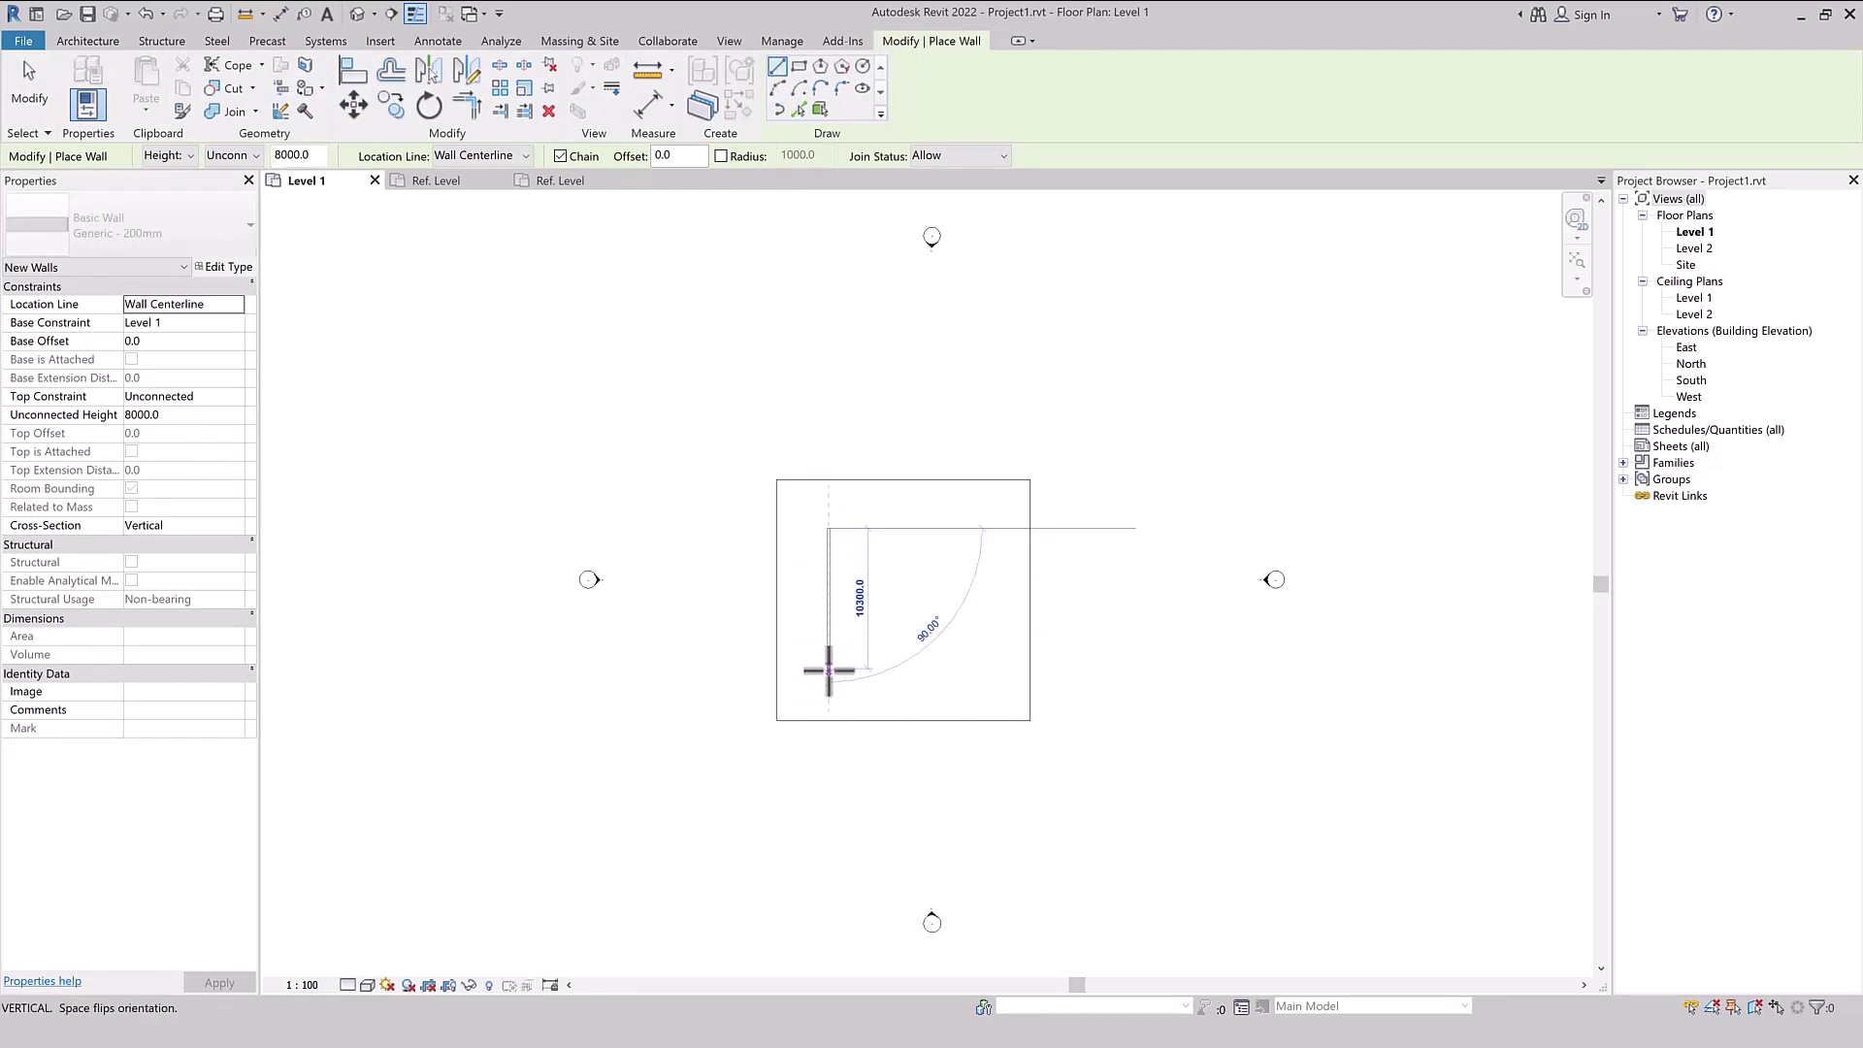
left_click(827, 661)
scroll(824, 662, "up", 1)
key("Escape")
key("Escape")
left_click(827, 662)
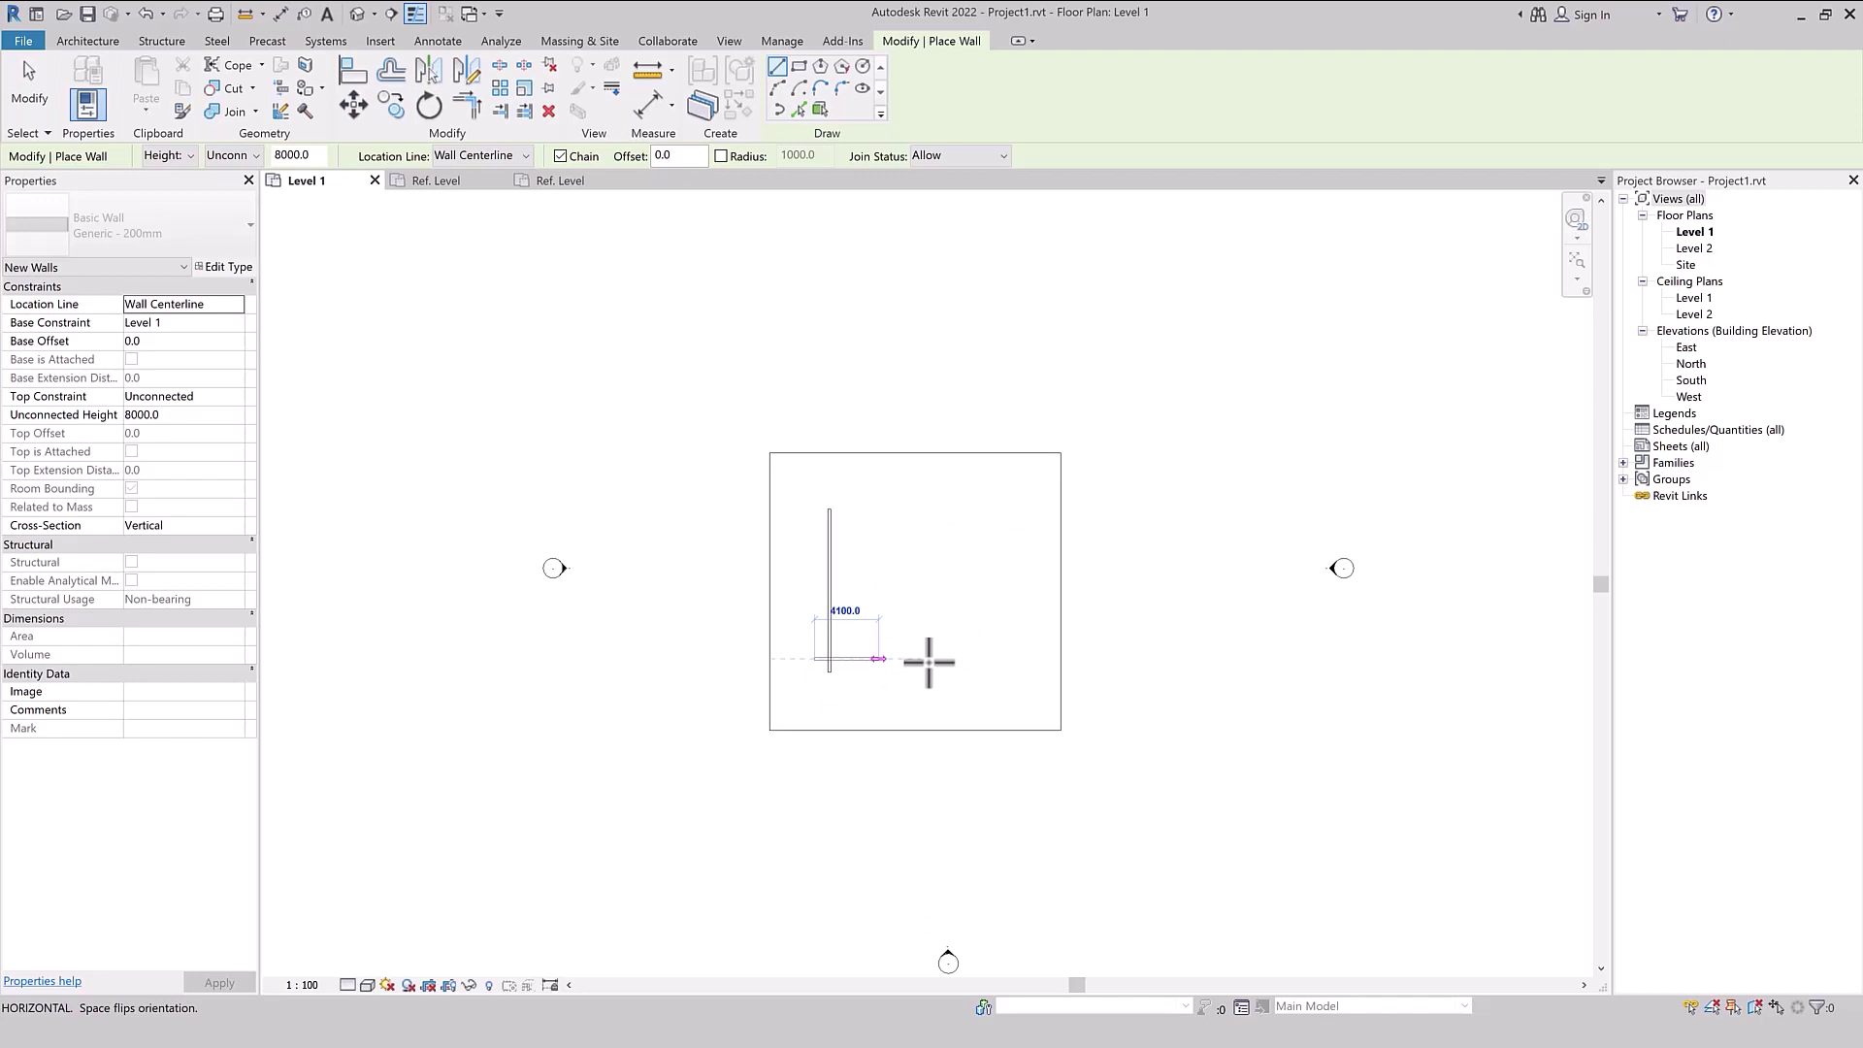
left_click(1006, 659)
key("Escape")
key("Escape")
- Extend each wall's end past the other, then move both walls slightly right and up
left_click(837, 662)
scroll(838, 663, "up", 1)
mouse_move(808, 658)
left_mouse_down()
mouse_move(771, 657)
mouse_move(830, 708)
left_mouse_up()
key("Escape")
left_click(826, 669)
key("Escape")
key("Tab")
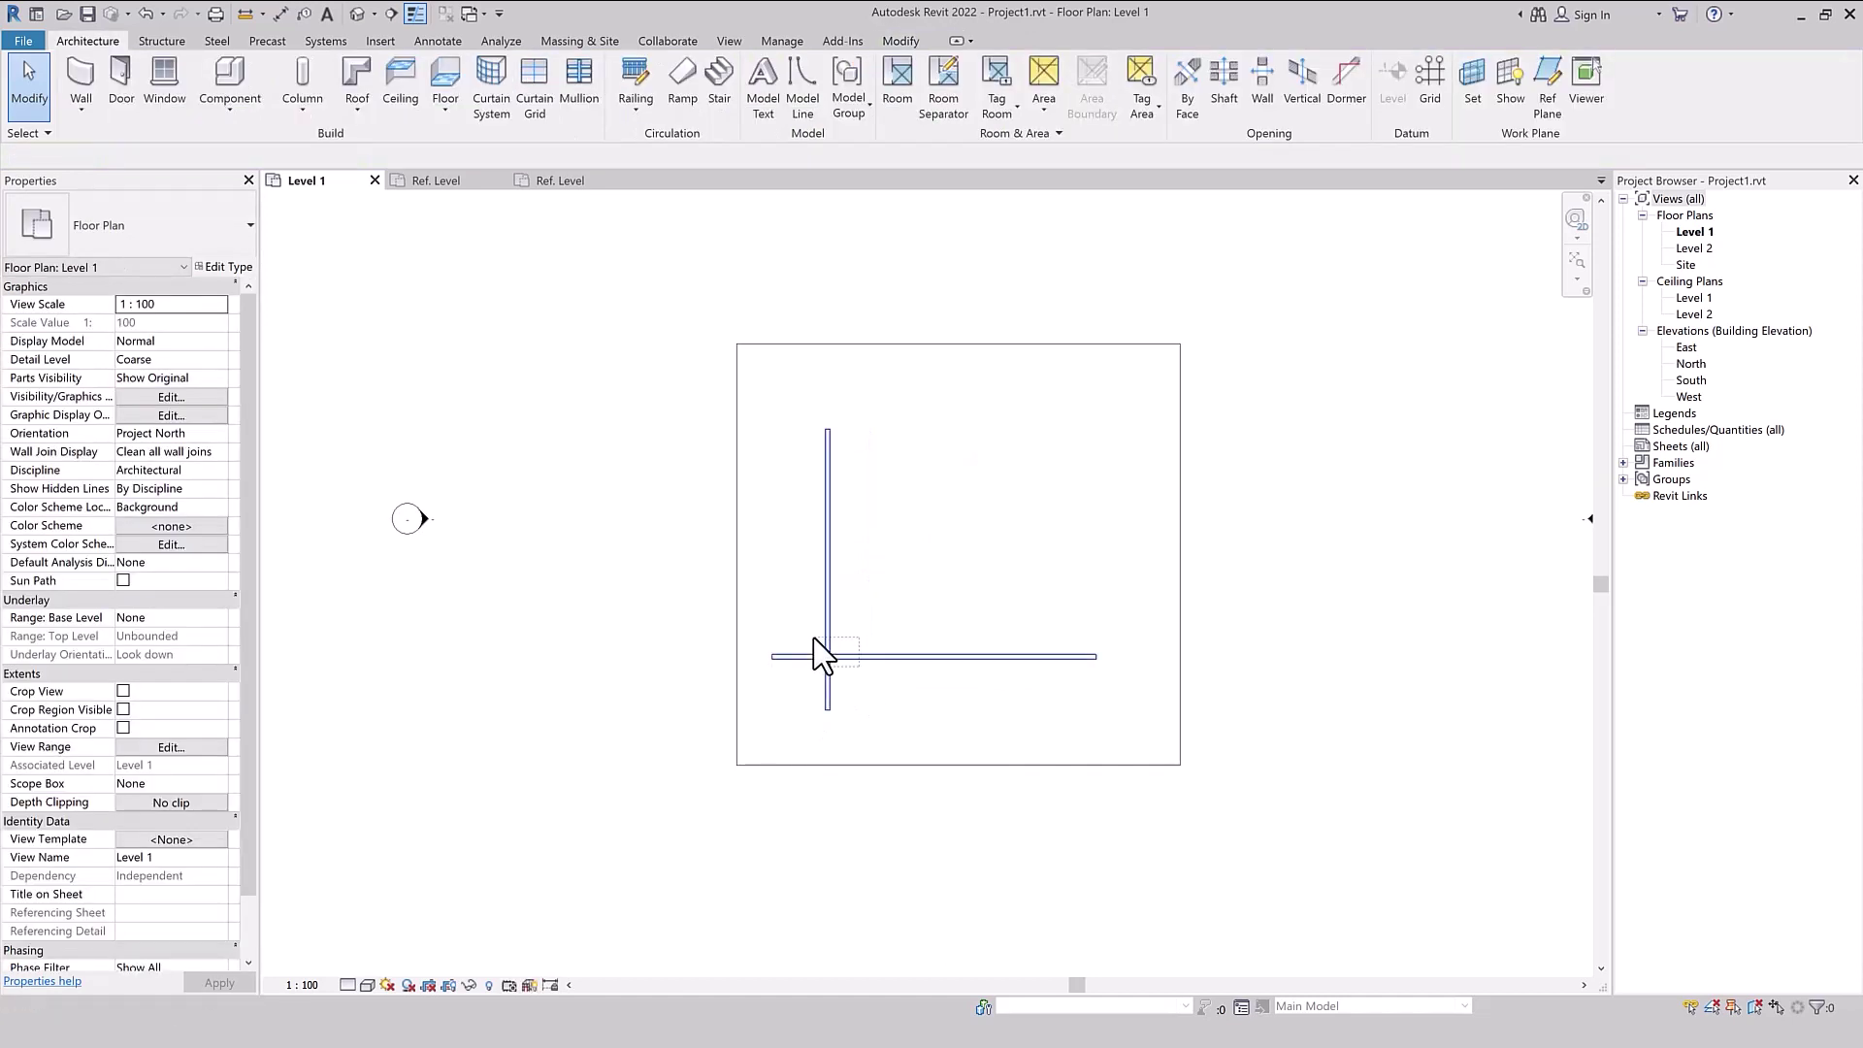
left_click(833, 658)
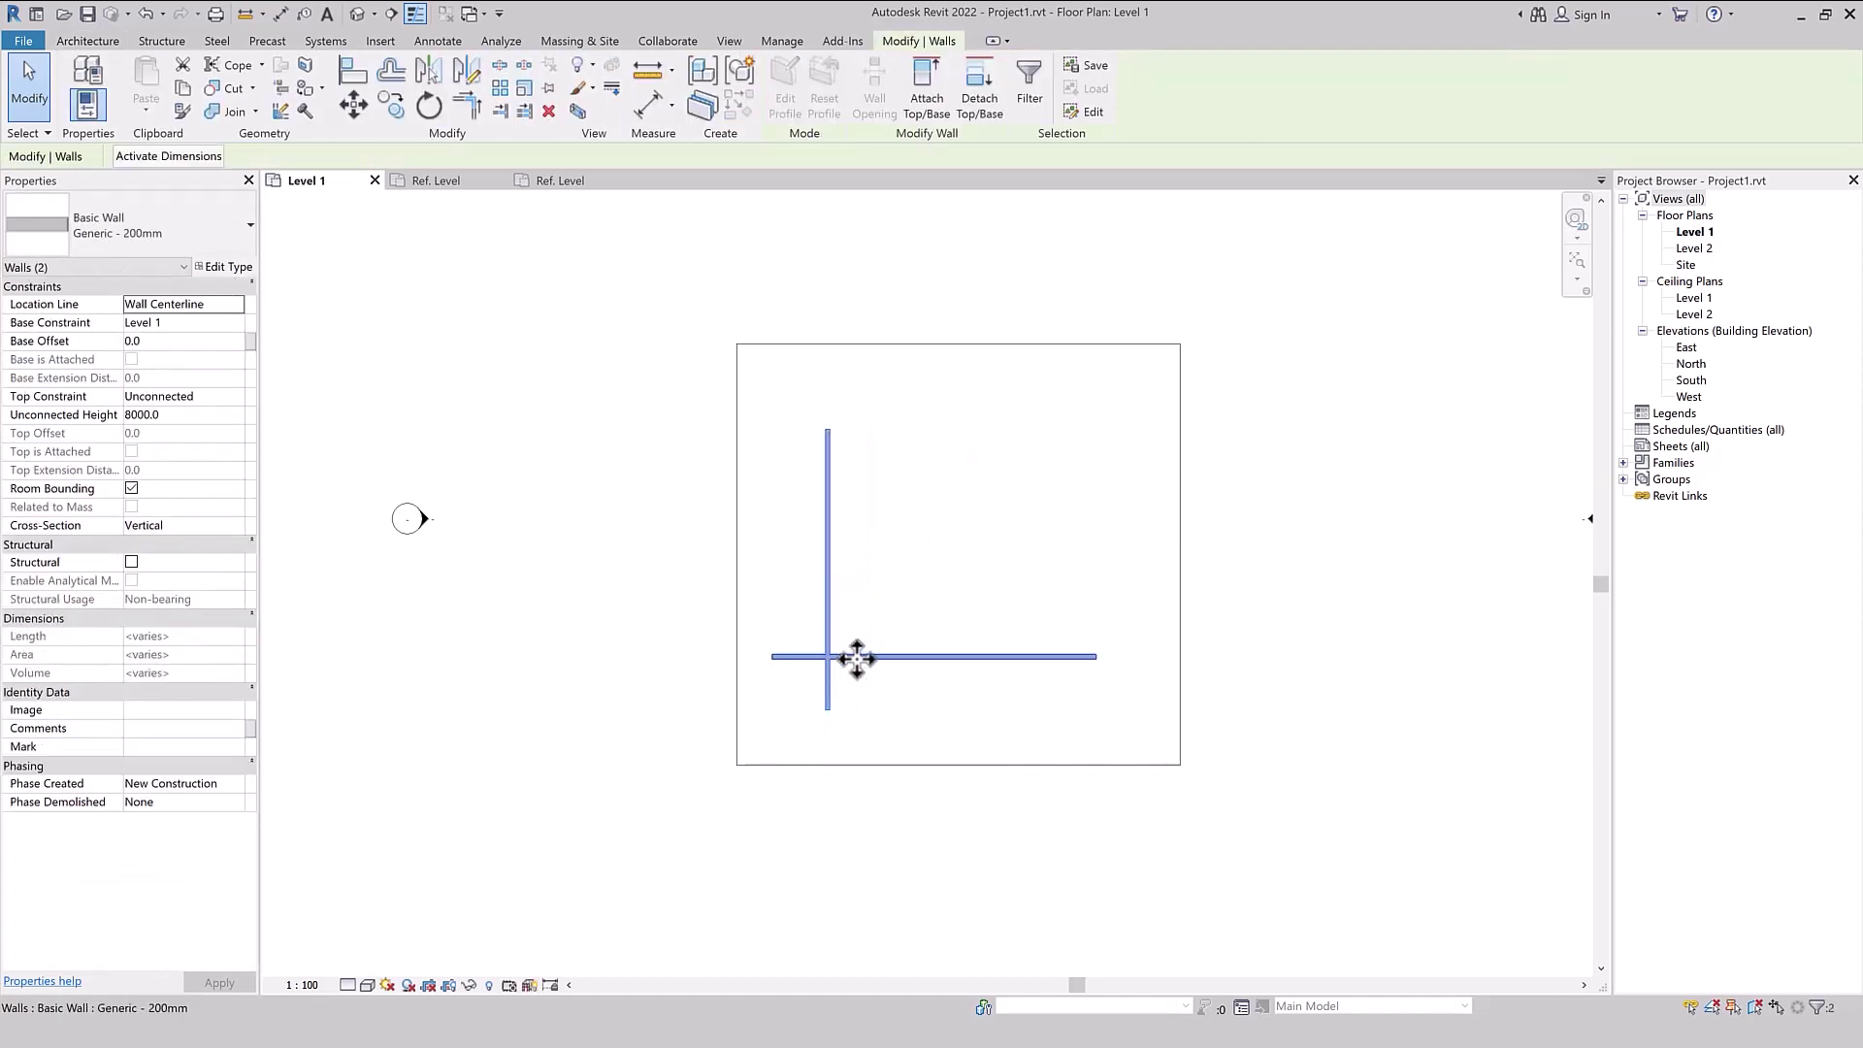
left_click_drag(838, 660, 877, 648)
left_click(945, 745)
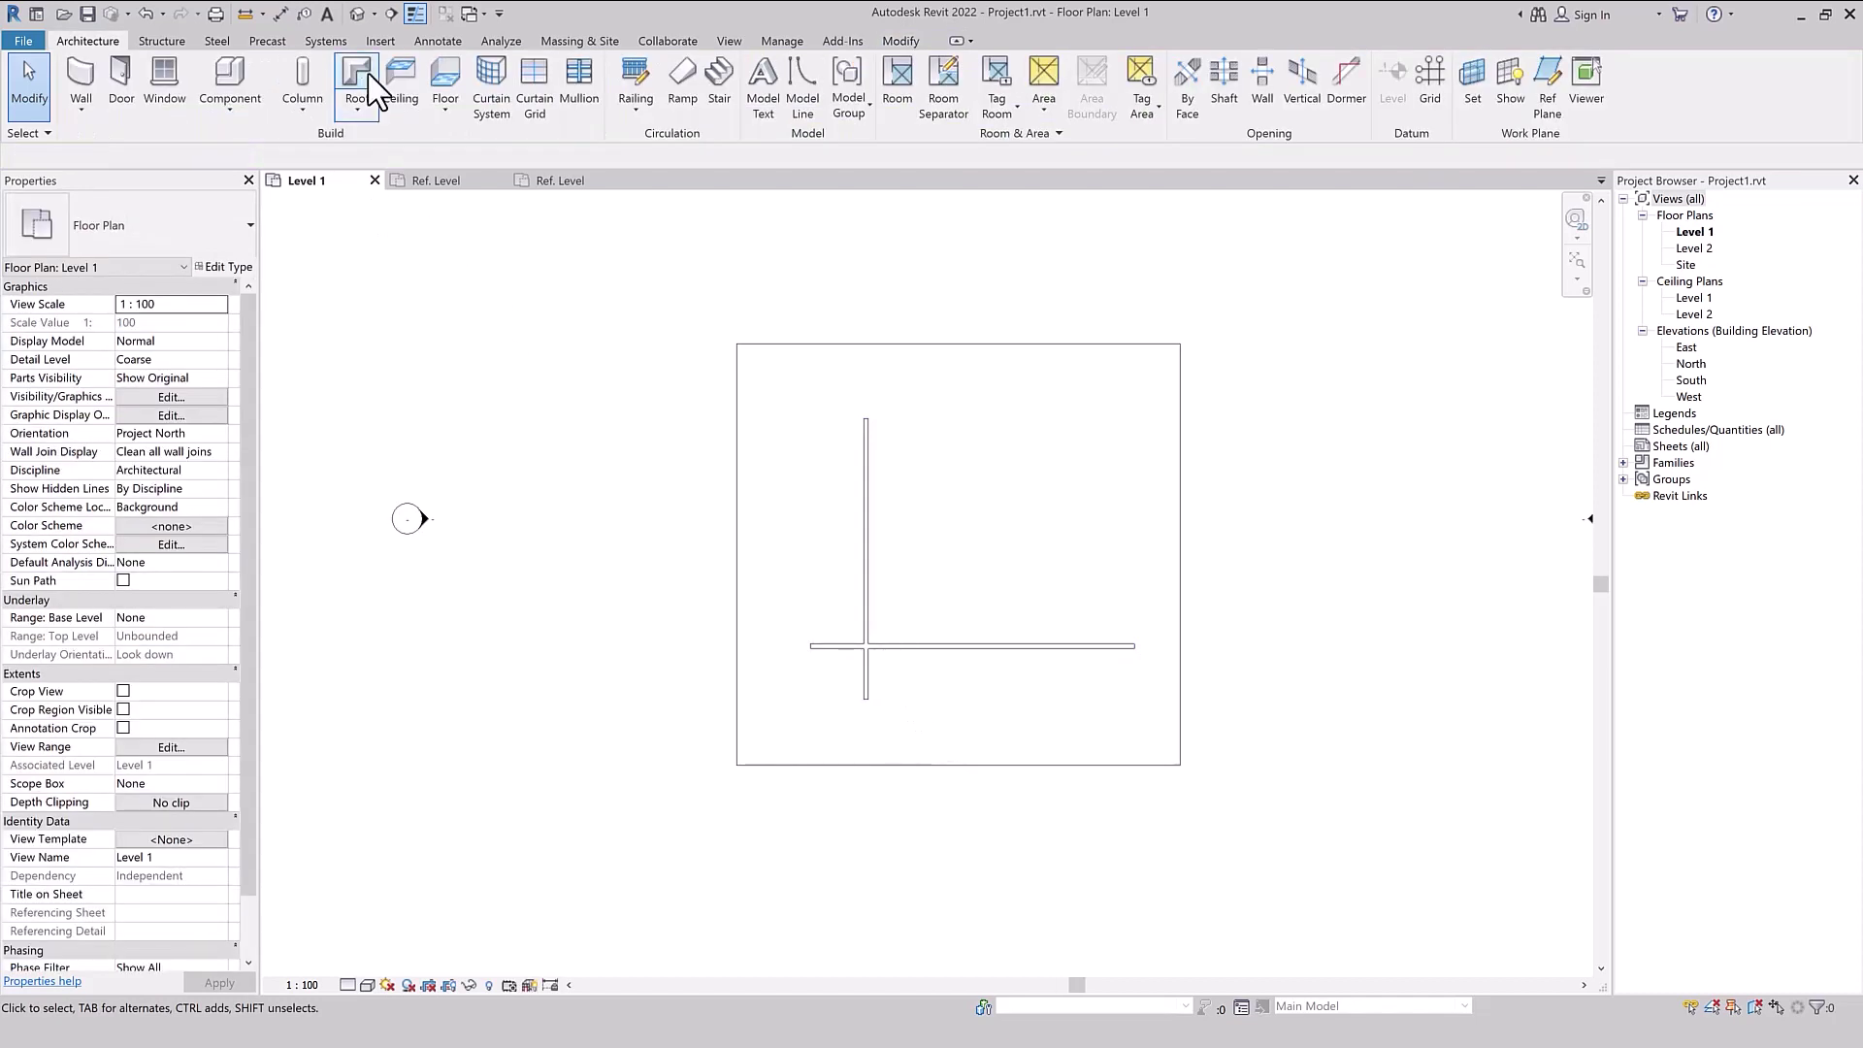
left_click(358, 13)
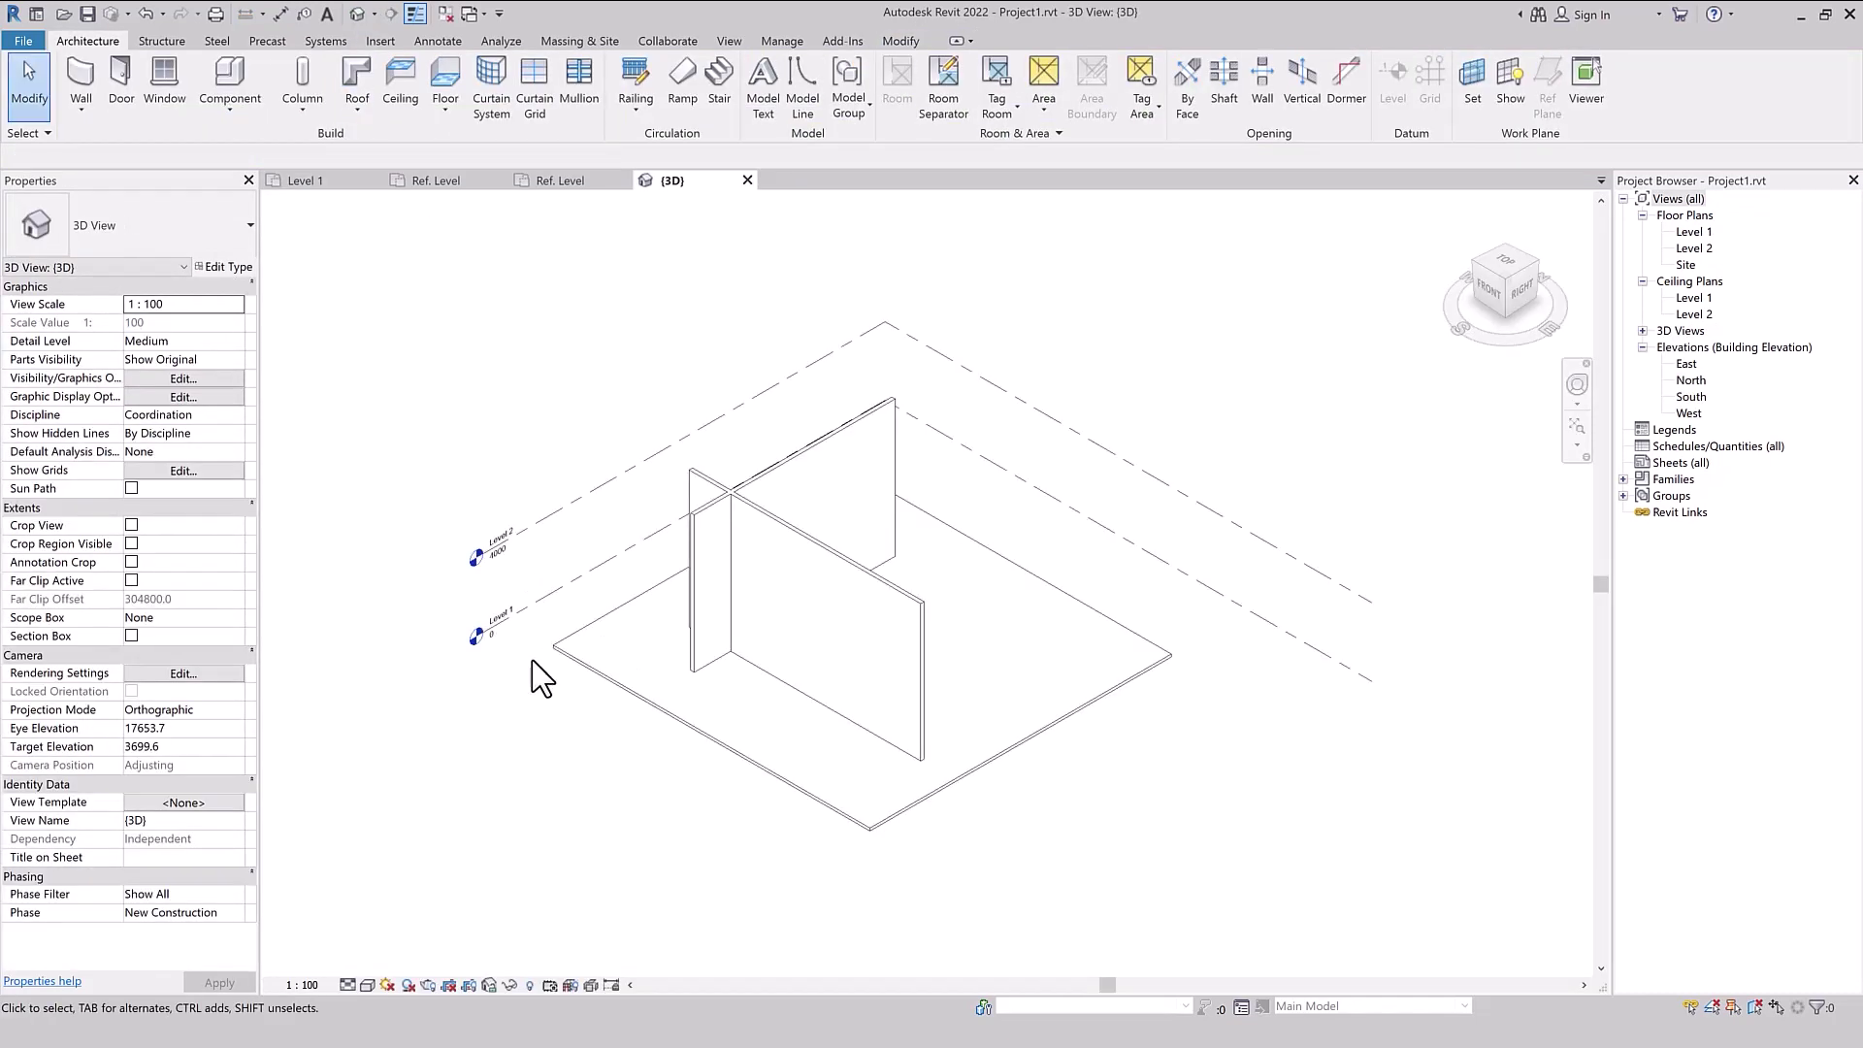
- Set the 3D view to Shaded with ambient shadows on, then open a wall's type properties
left_click(368, 985)
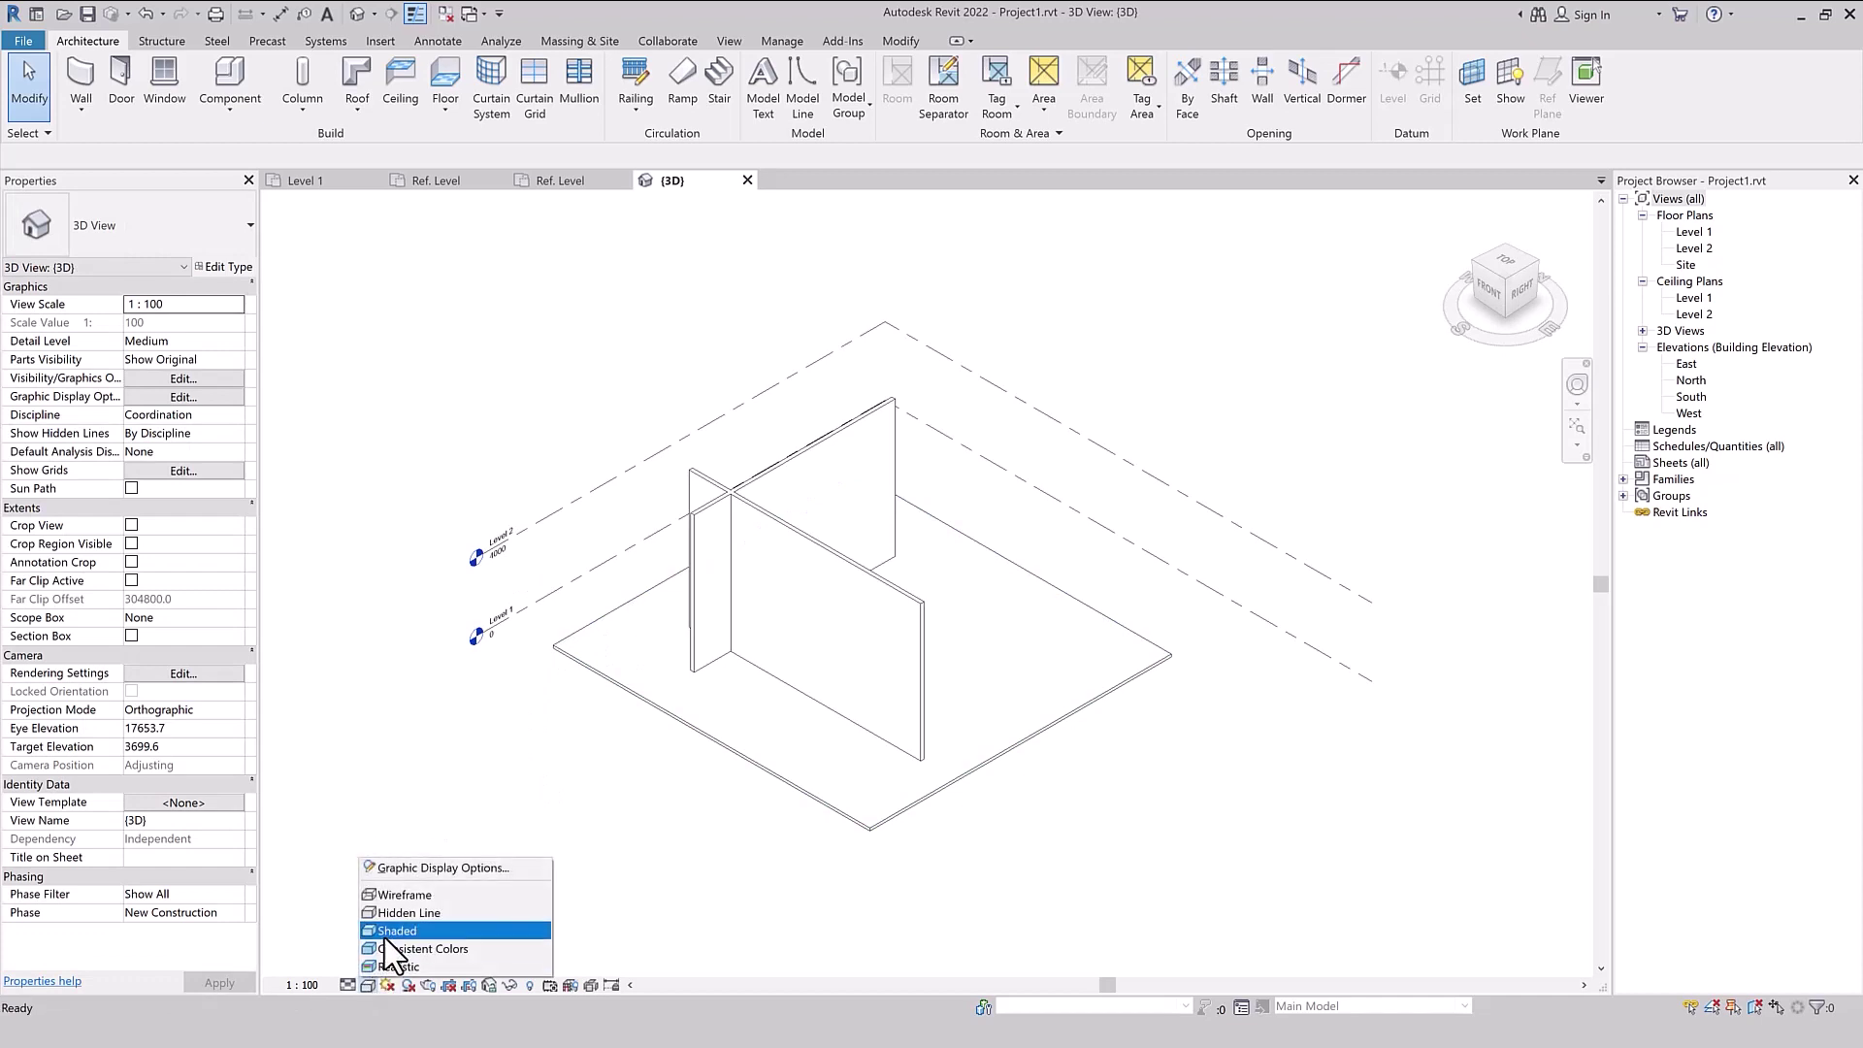
left_click(393, 931)
left_click(369, 985)
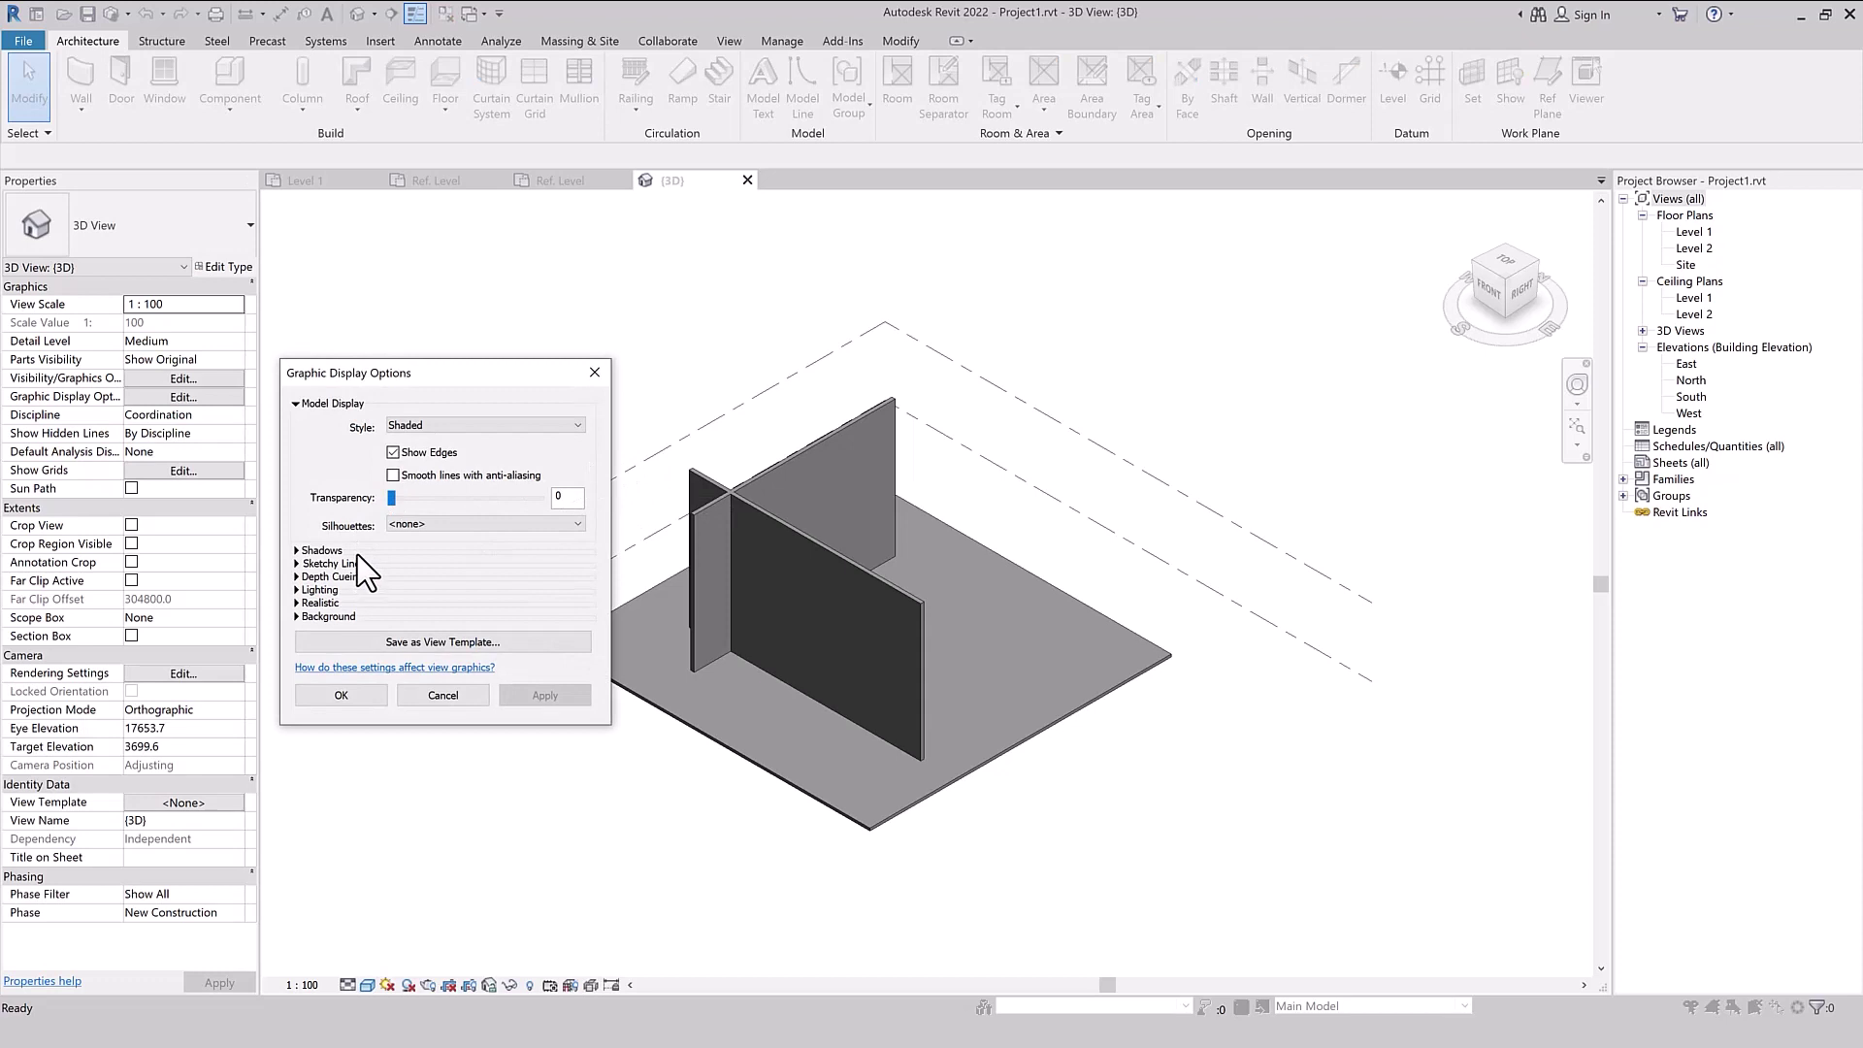
left_click(296, 551)
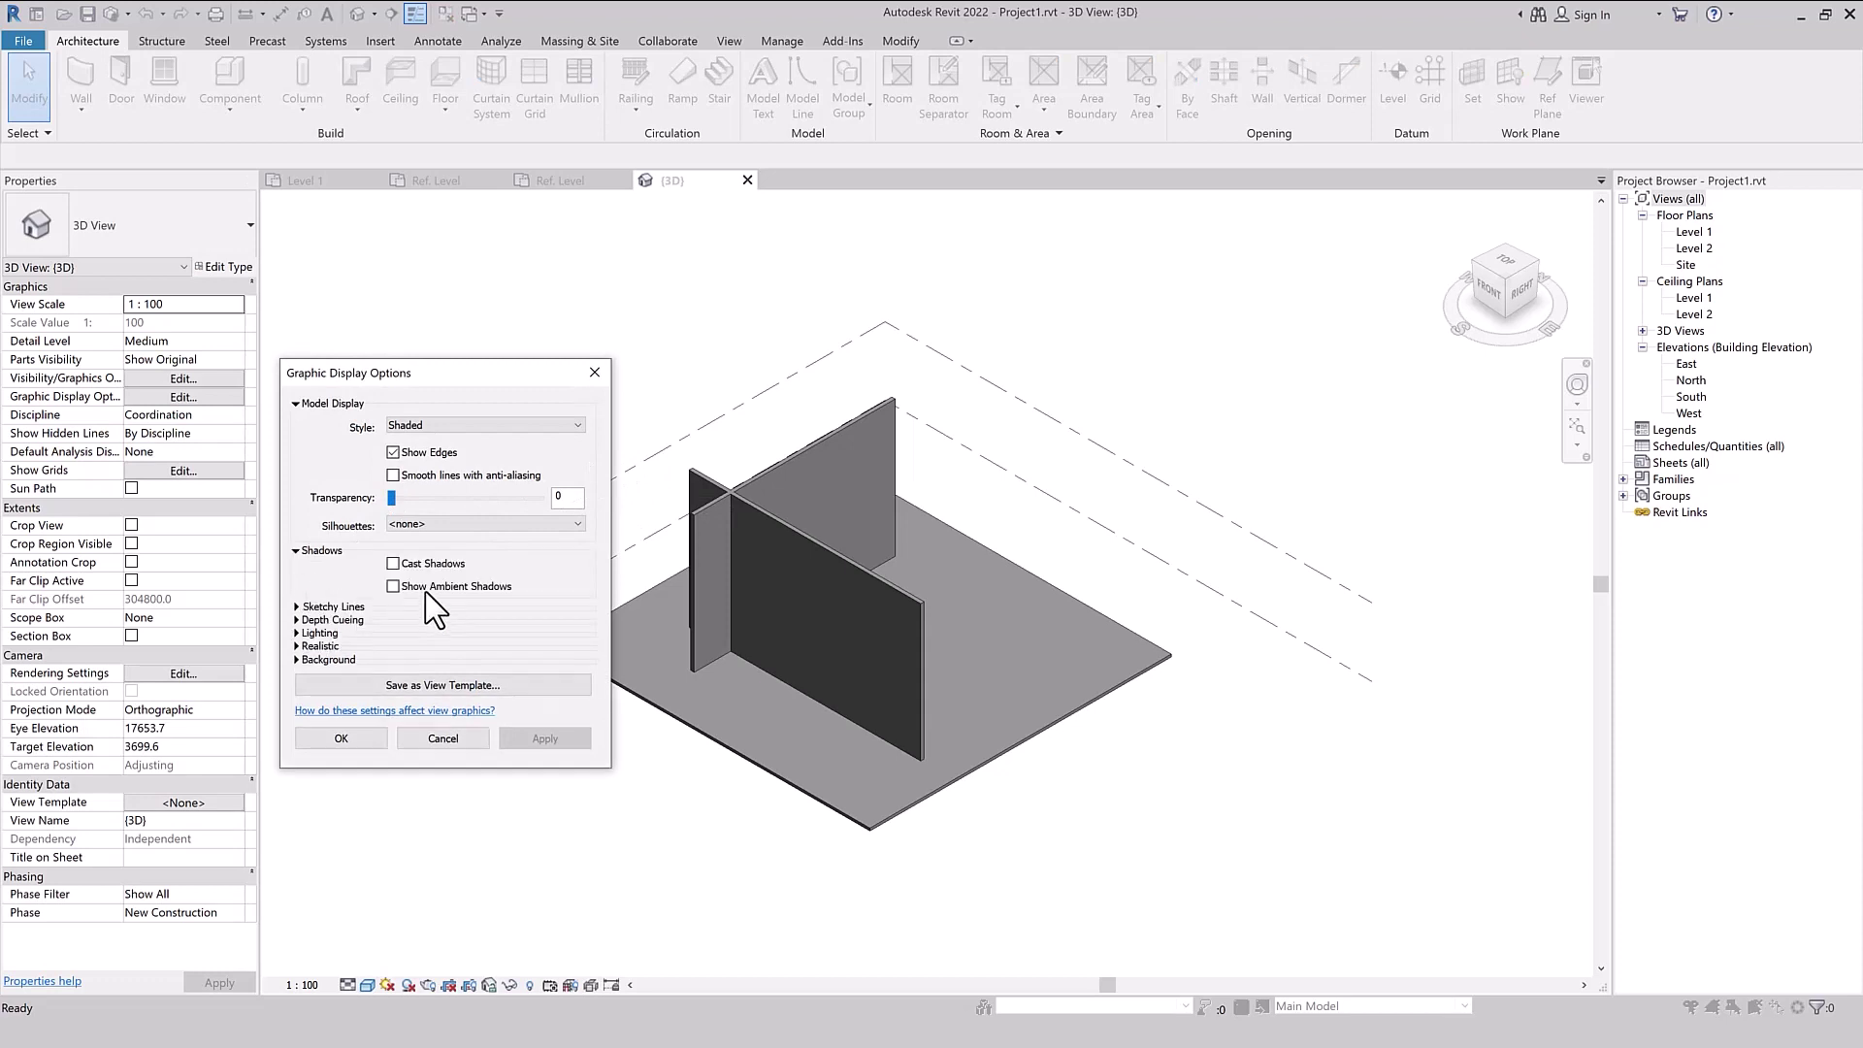
left_click(405, 586)
left_click(382, 739)
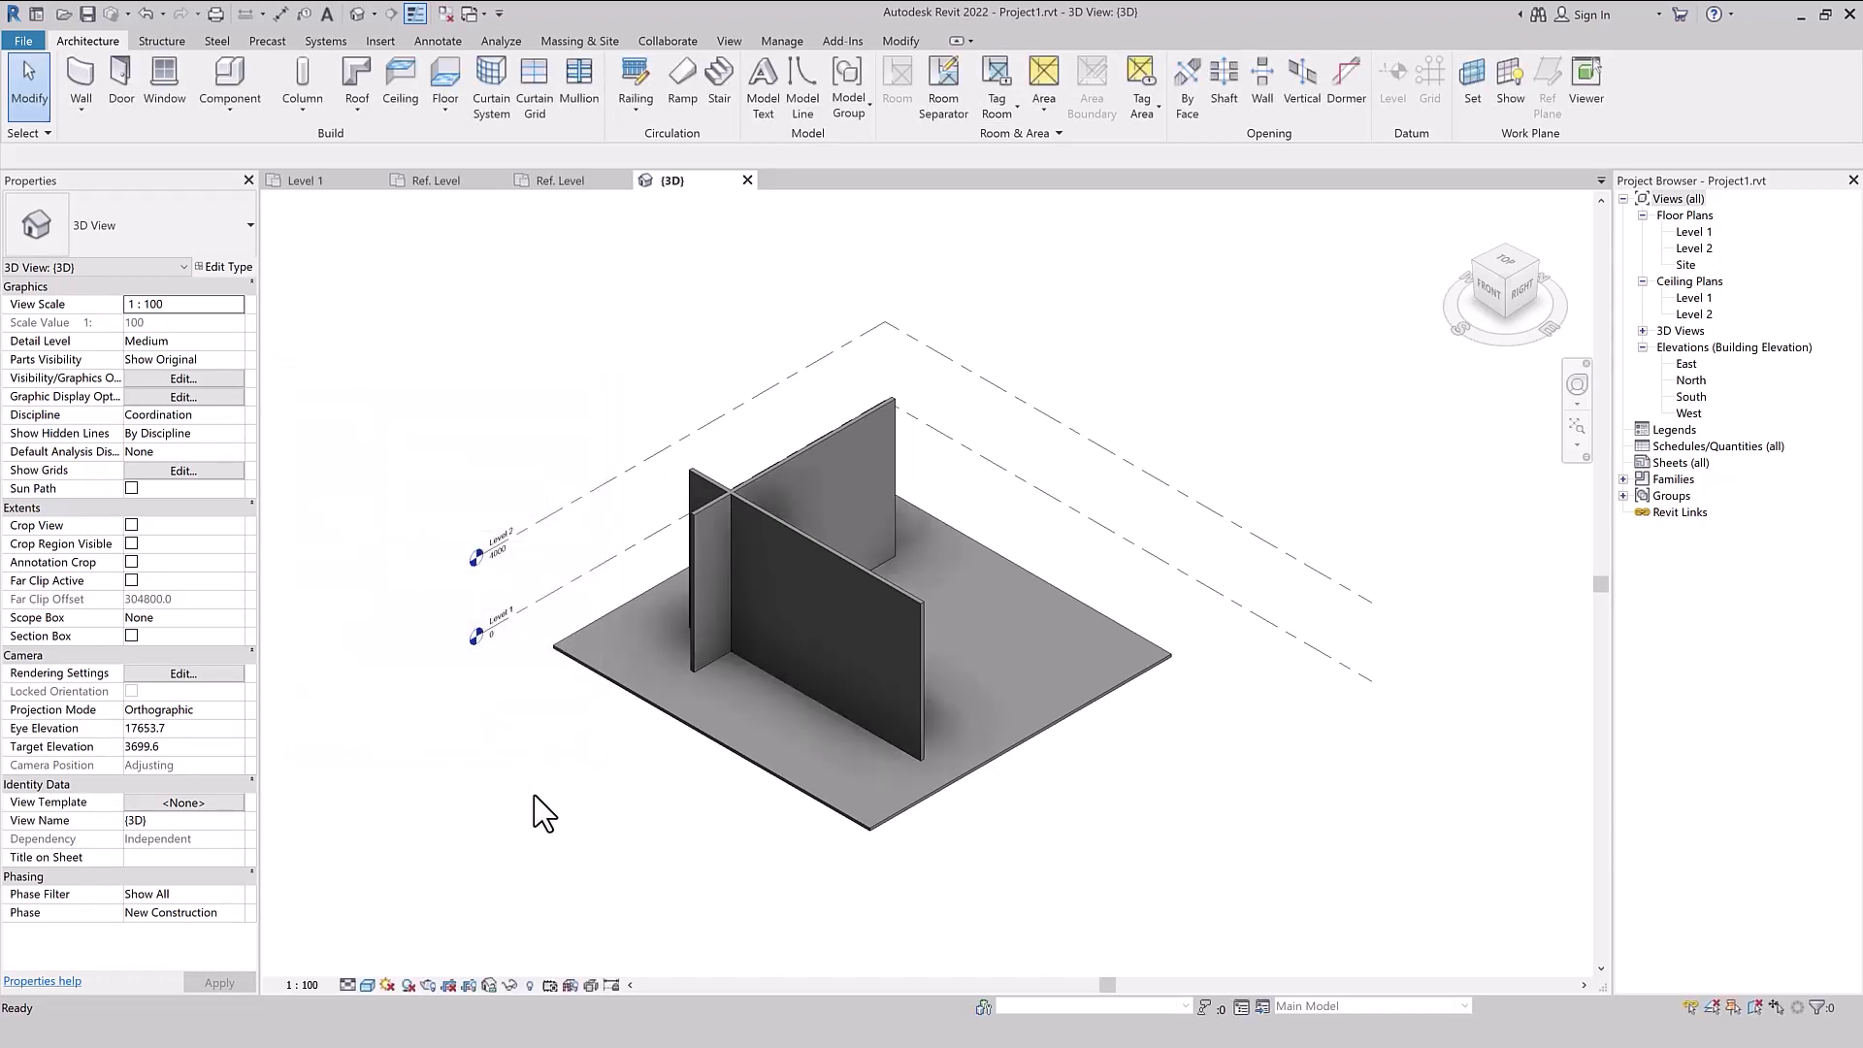
scroll(712, 569, "up", 1)
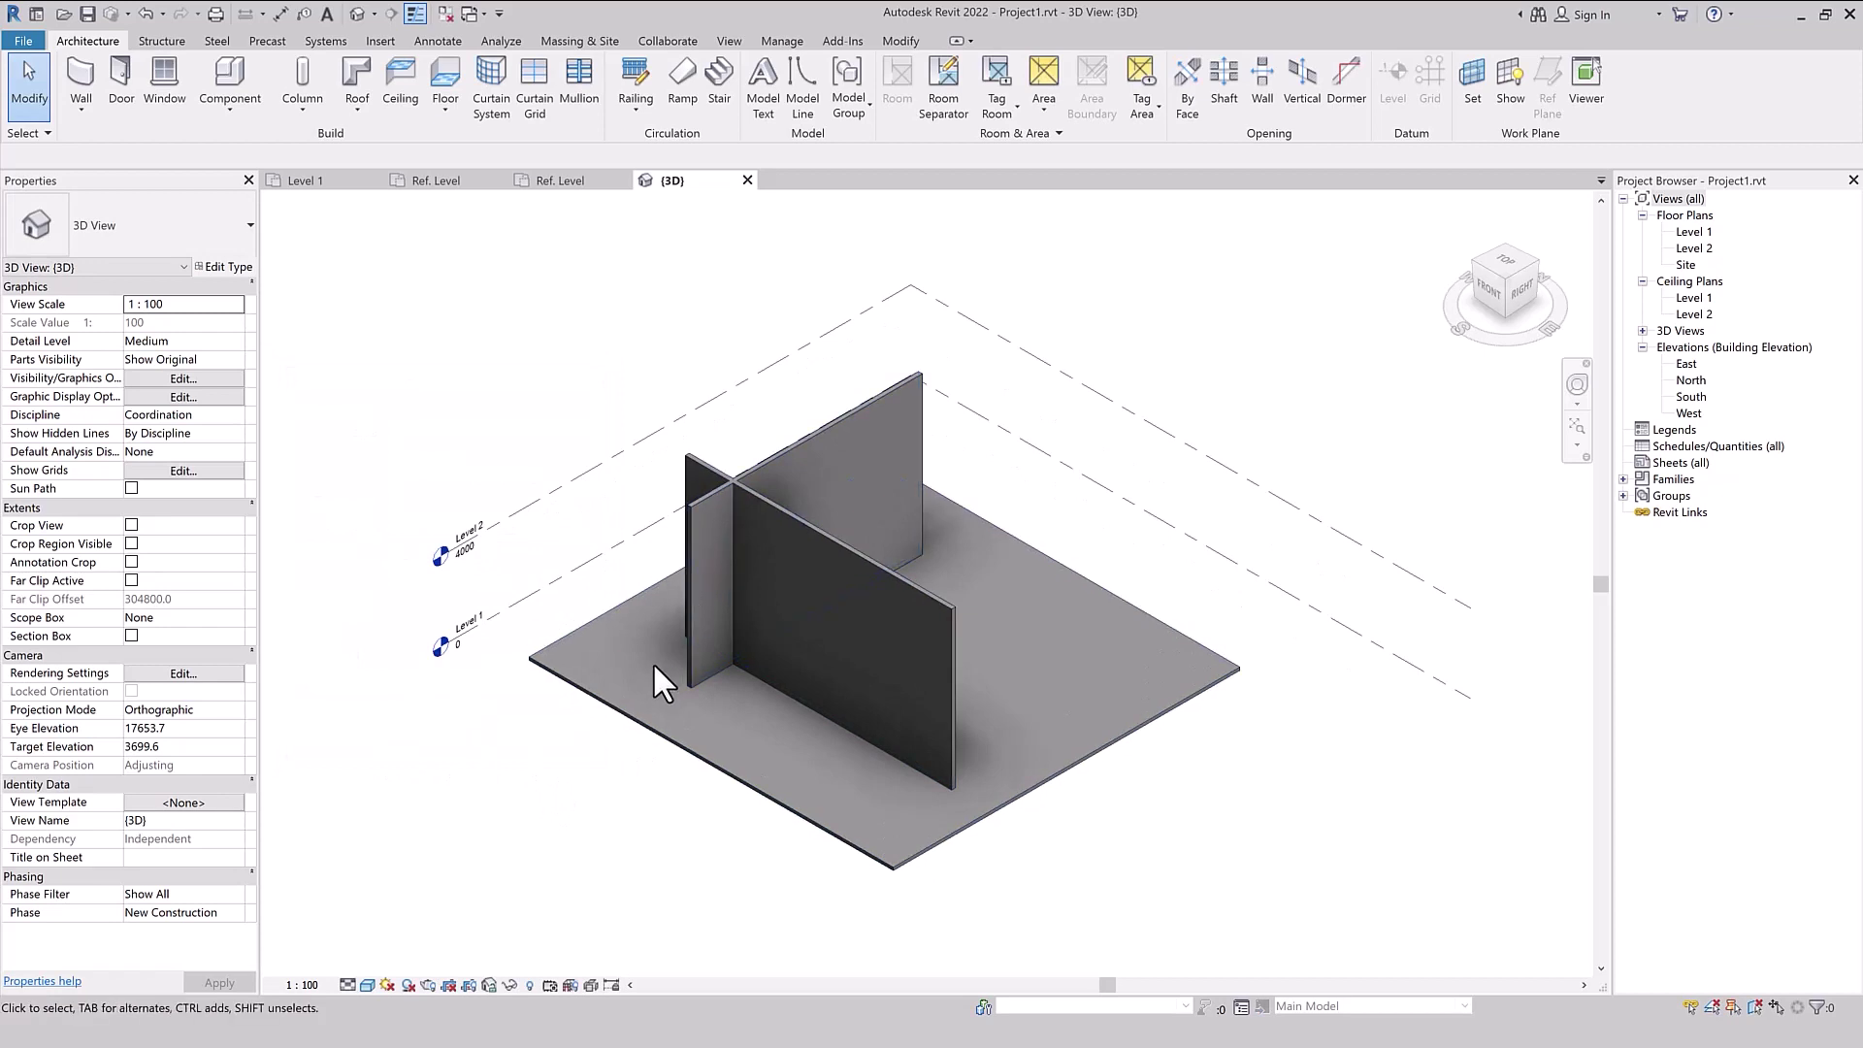
left_click(691, 644)
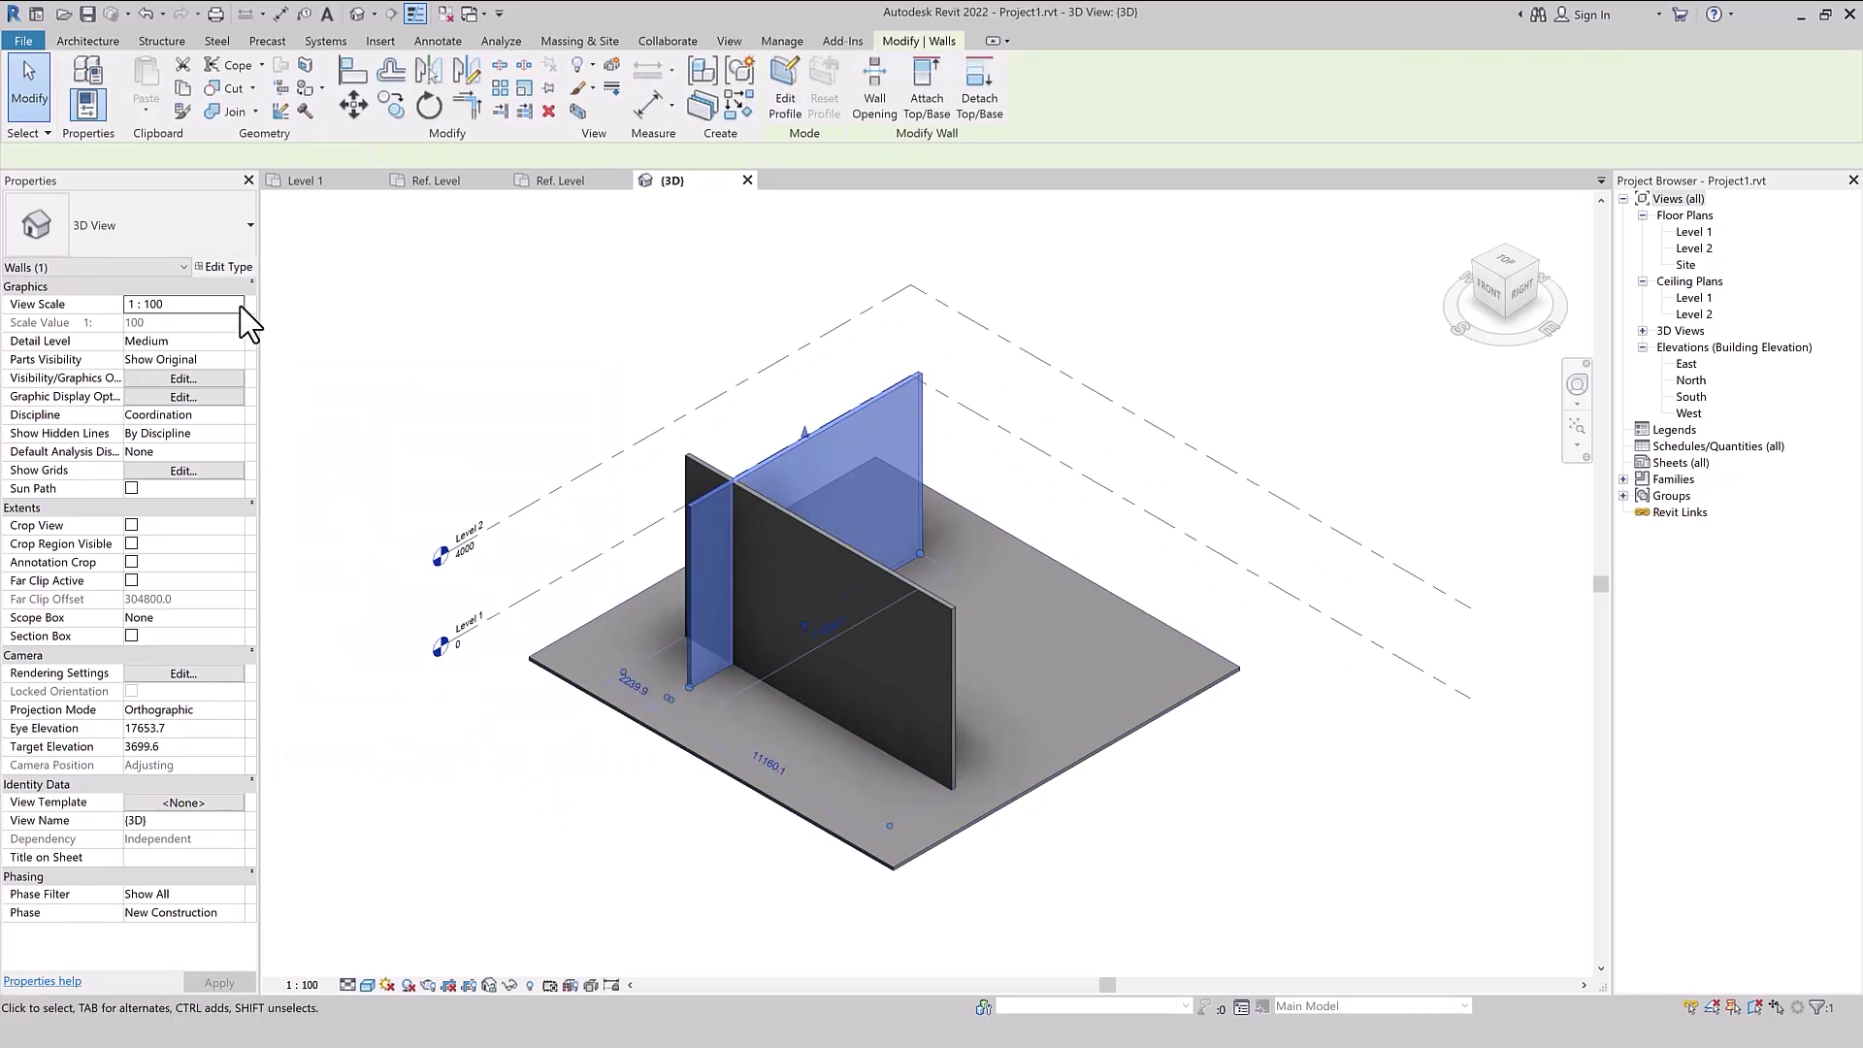
left_click(229, 268)
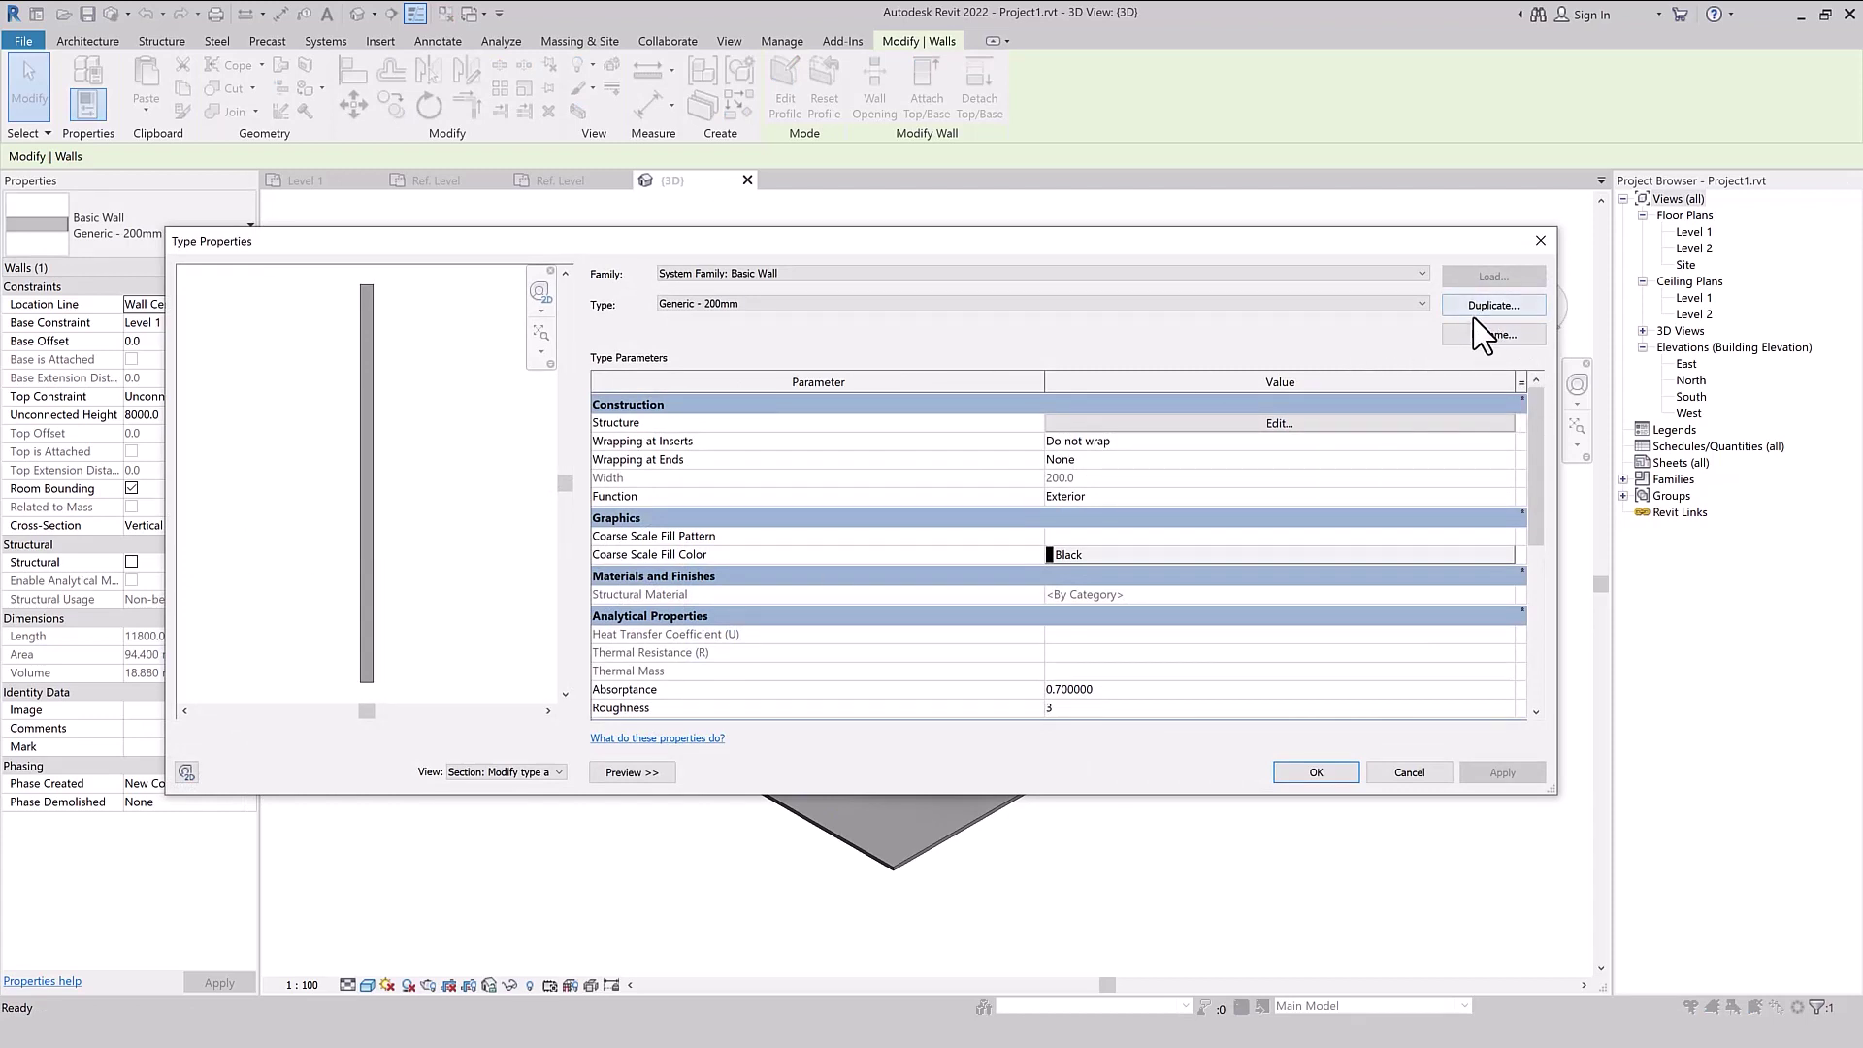
- Open the Generic - 200mm layer structure and browse materials for the Structure layer
left_click(1243, 418)
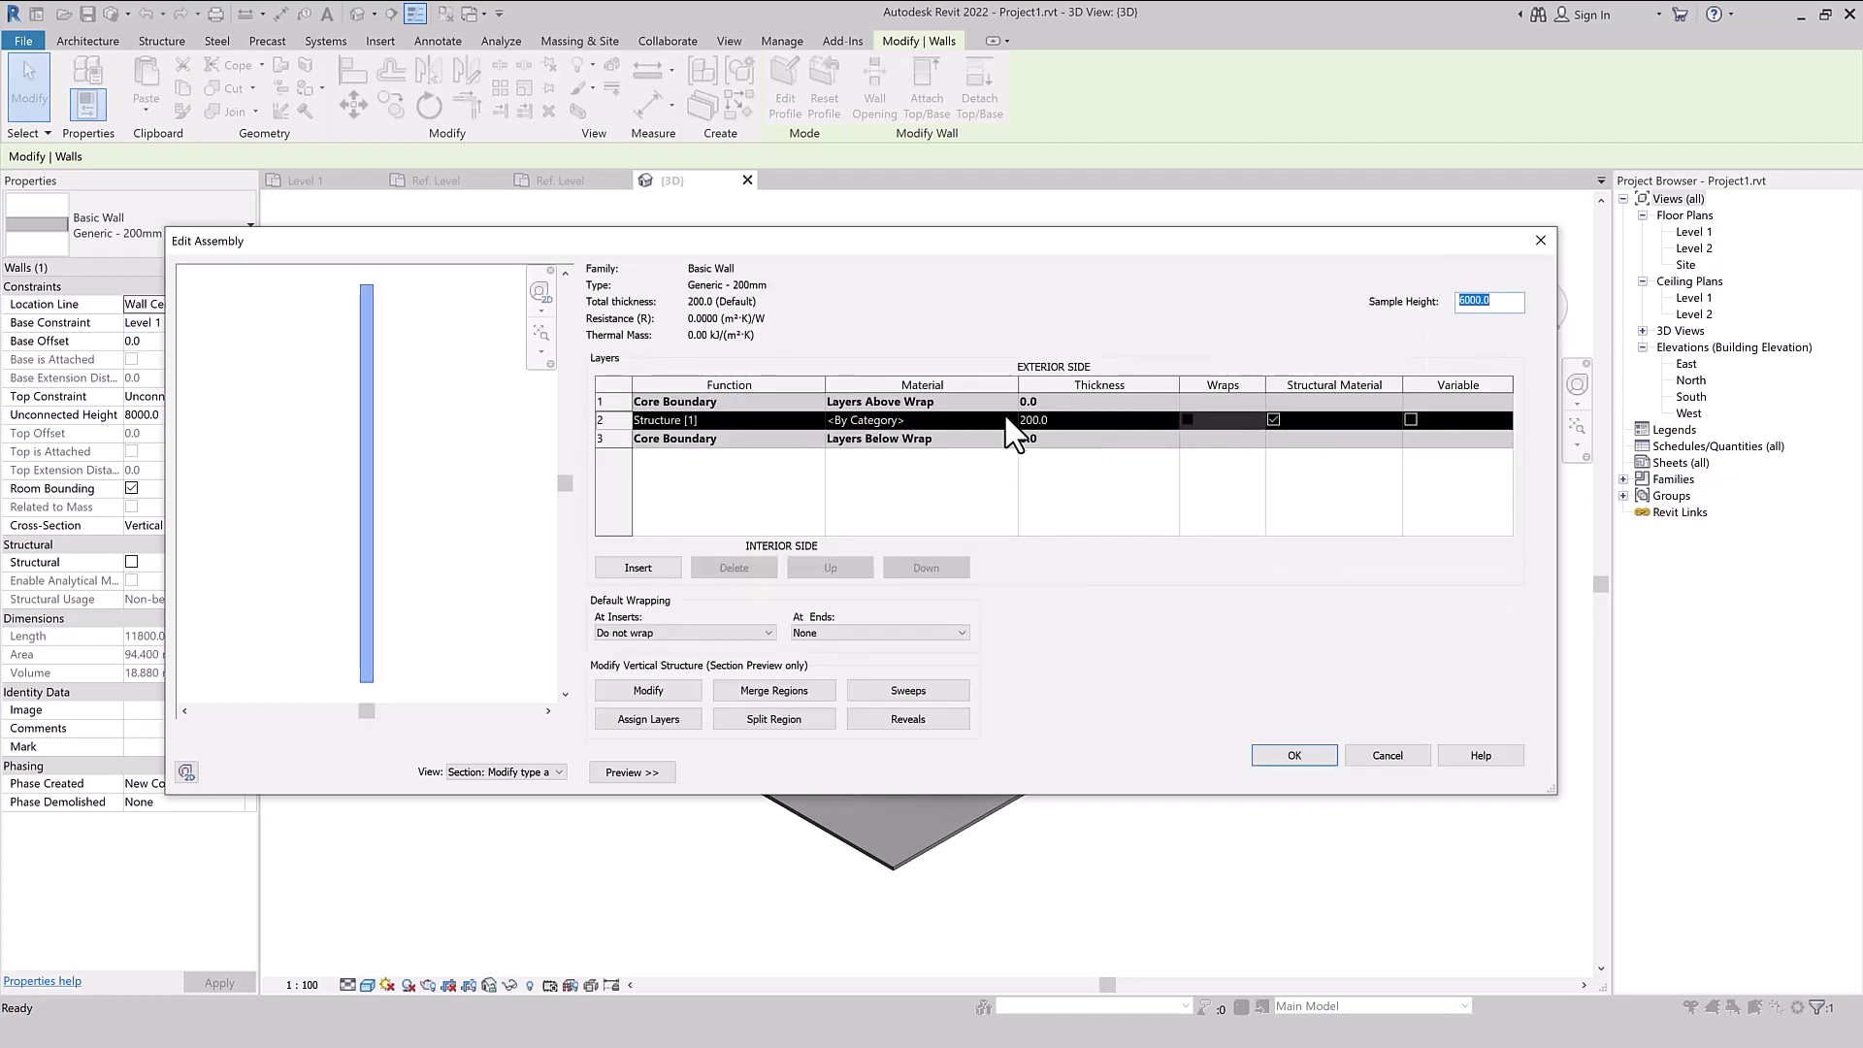
left_click(1007, 420)
left_click(1010, 419)
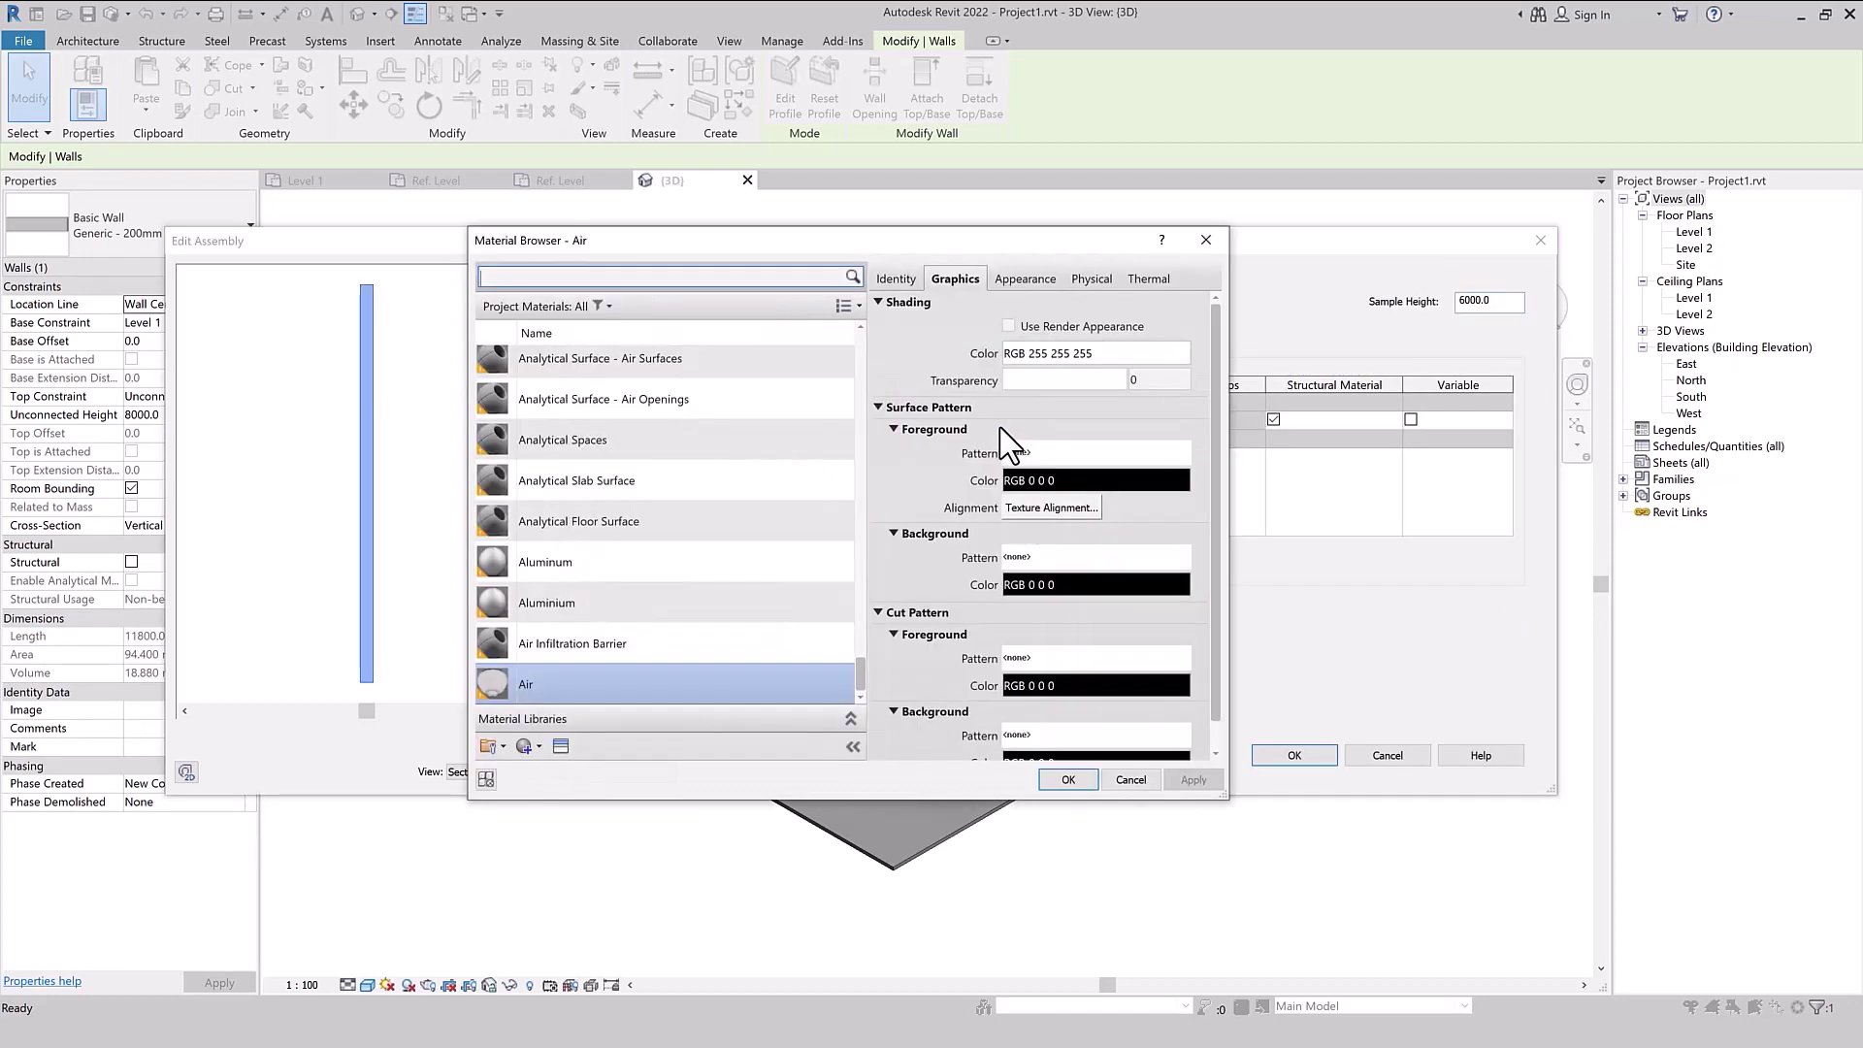
- Create a new material named Concrete with a Flat - Broom Gray concrete appearance
left_click(533, 746)
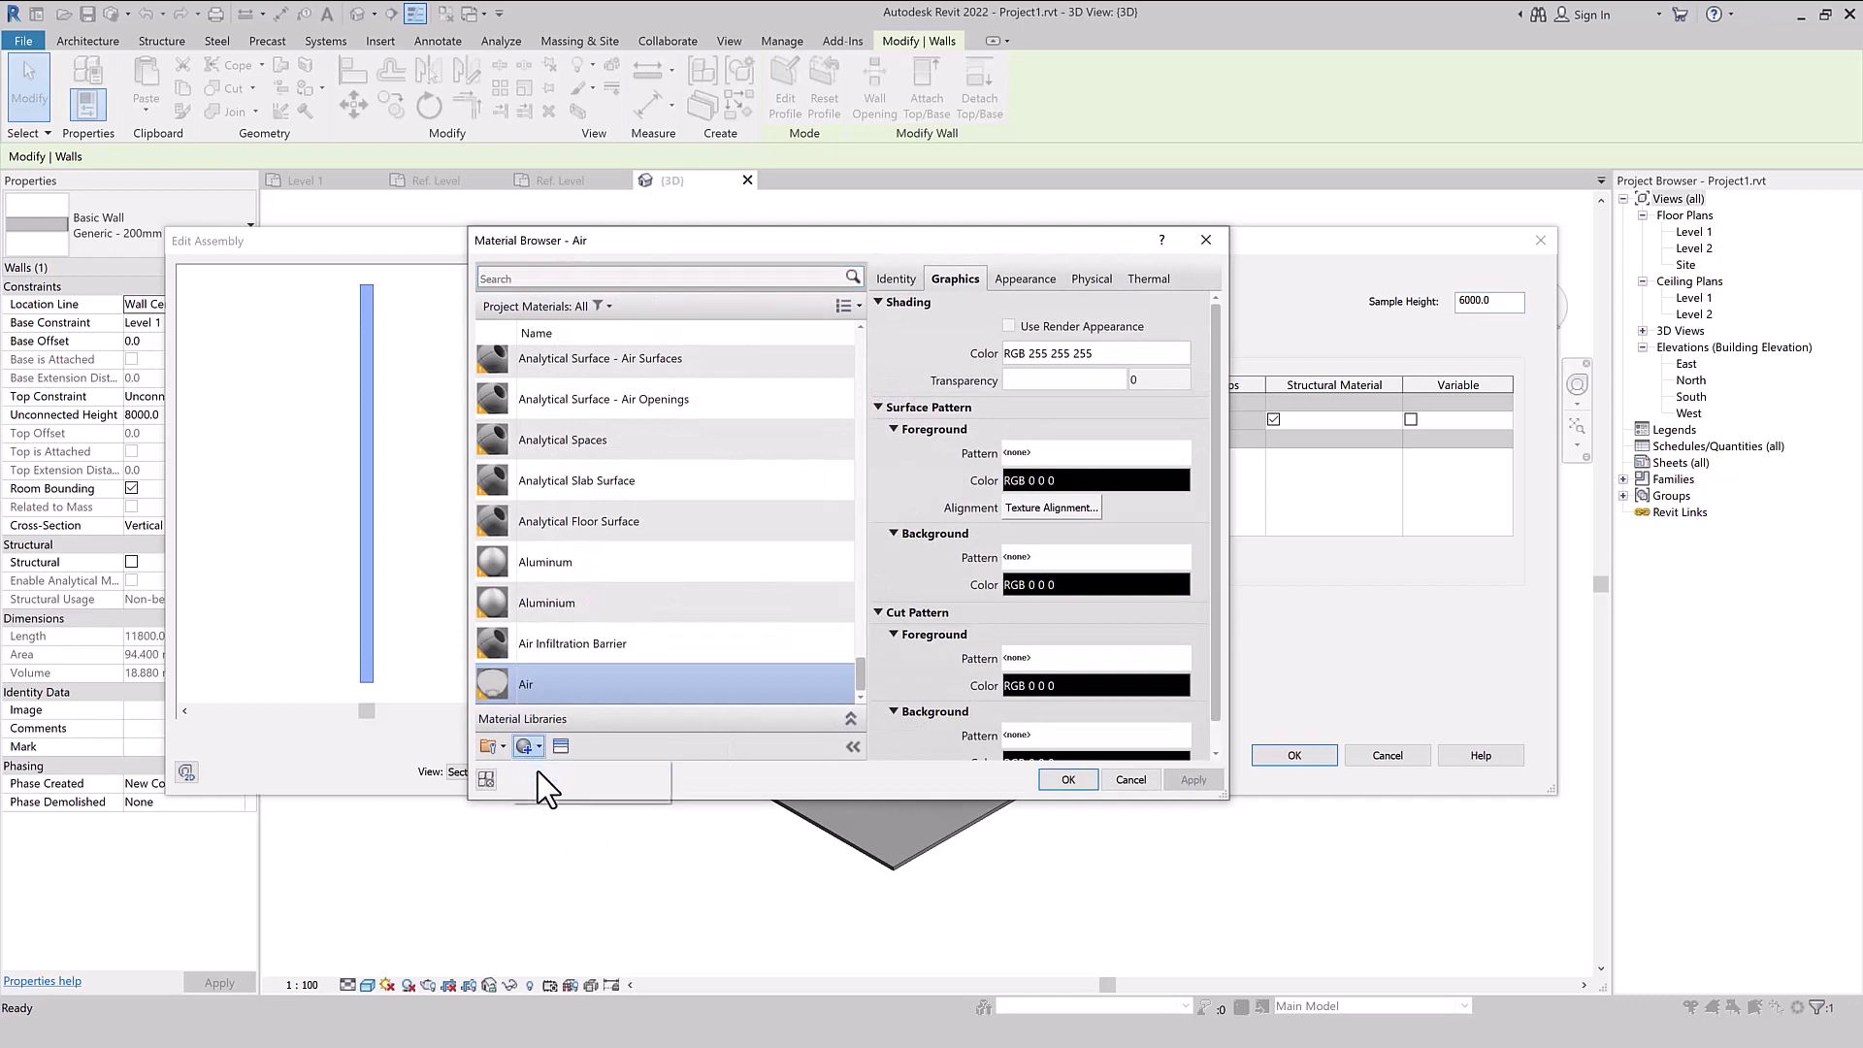
left_click(537, 771)
right_click(588, 524)
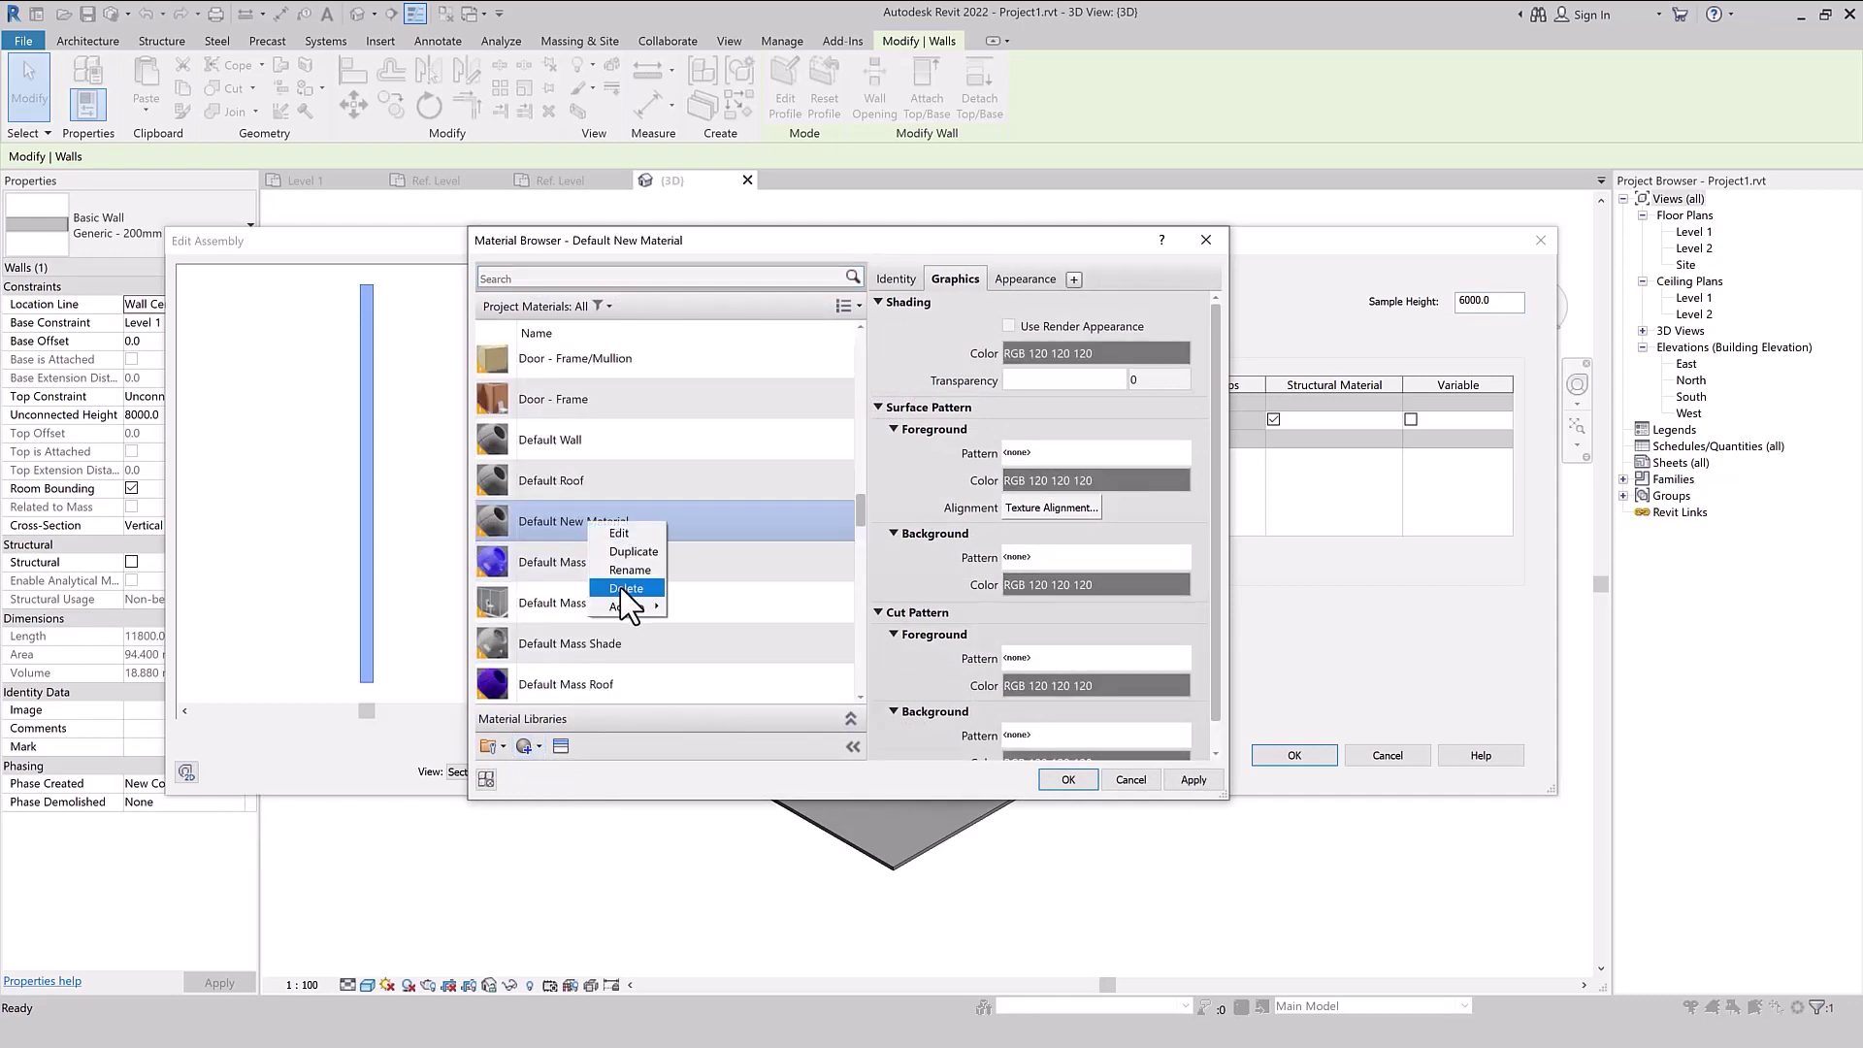
left_click(621, 565)
type("Concrete")
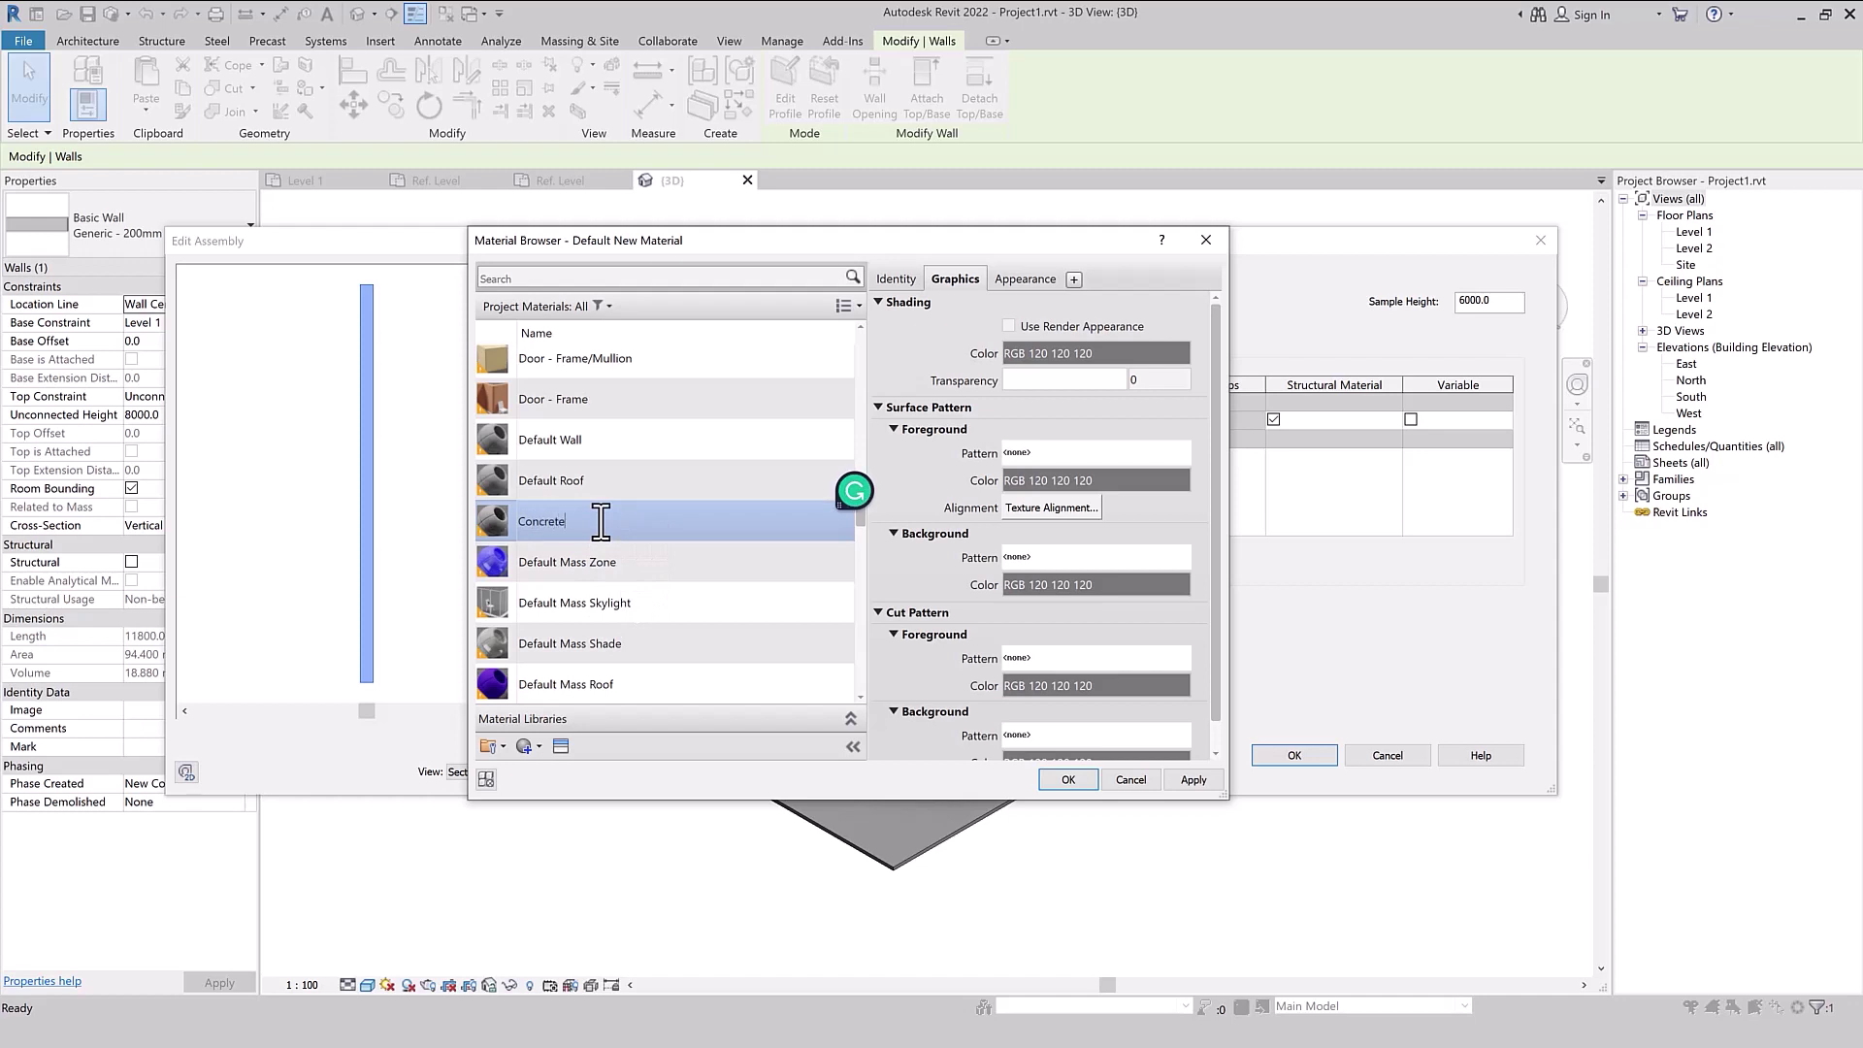
left_click(1026, 277)
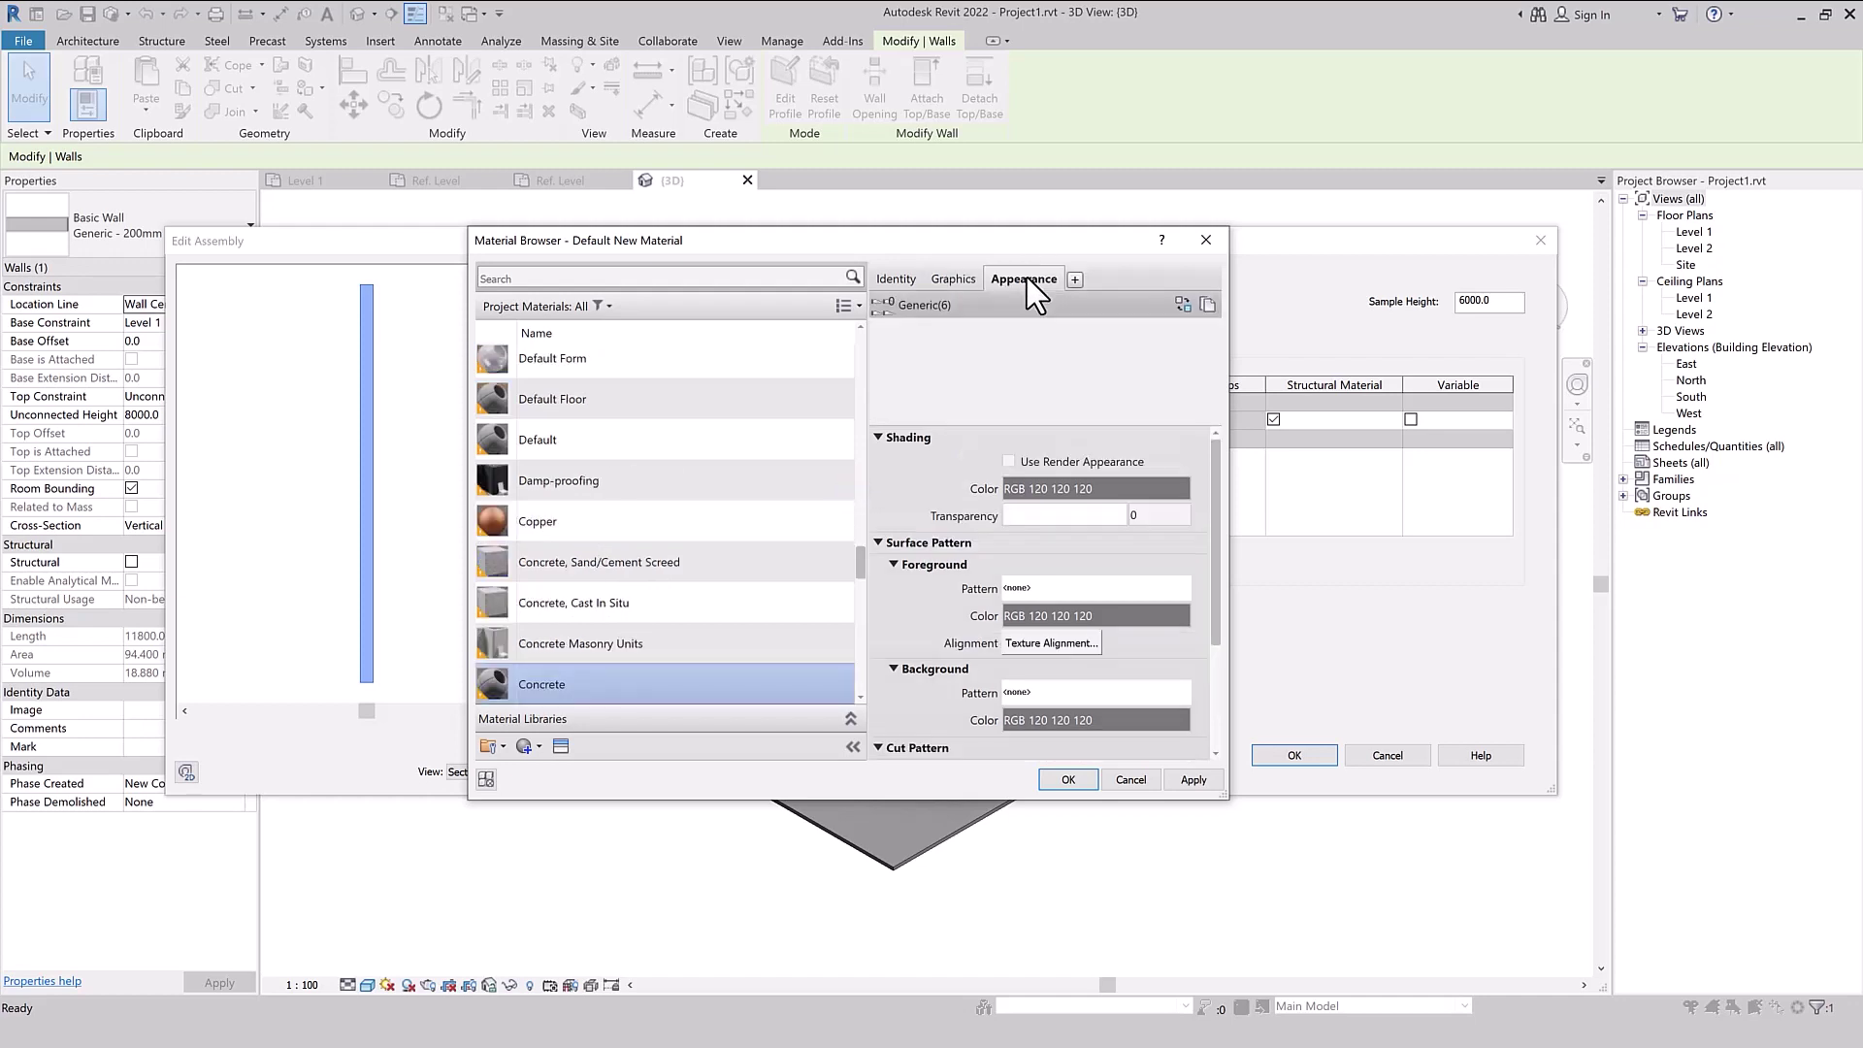
left_click(1181, 304)
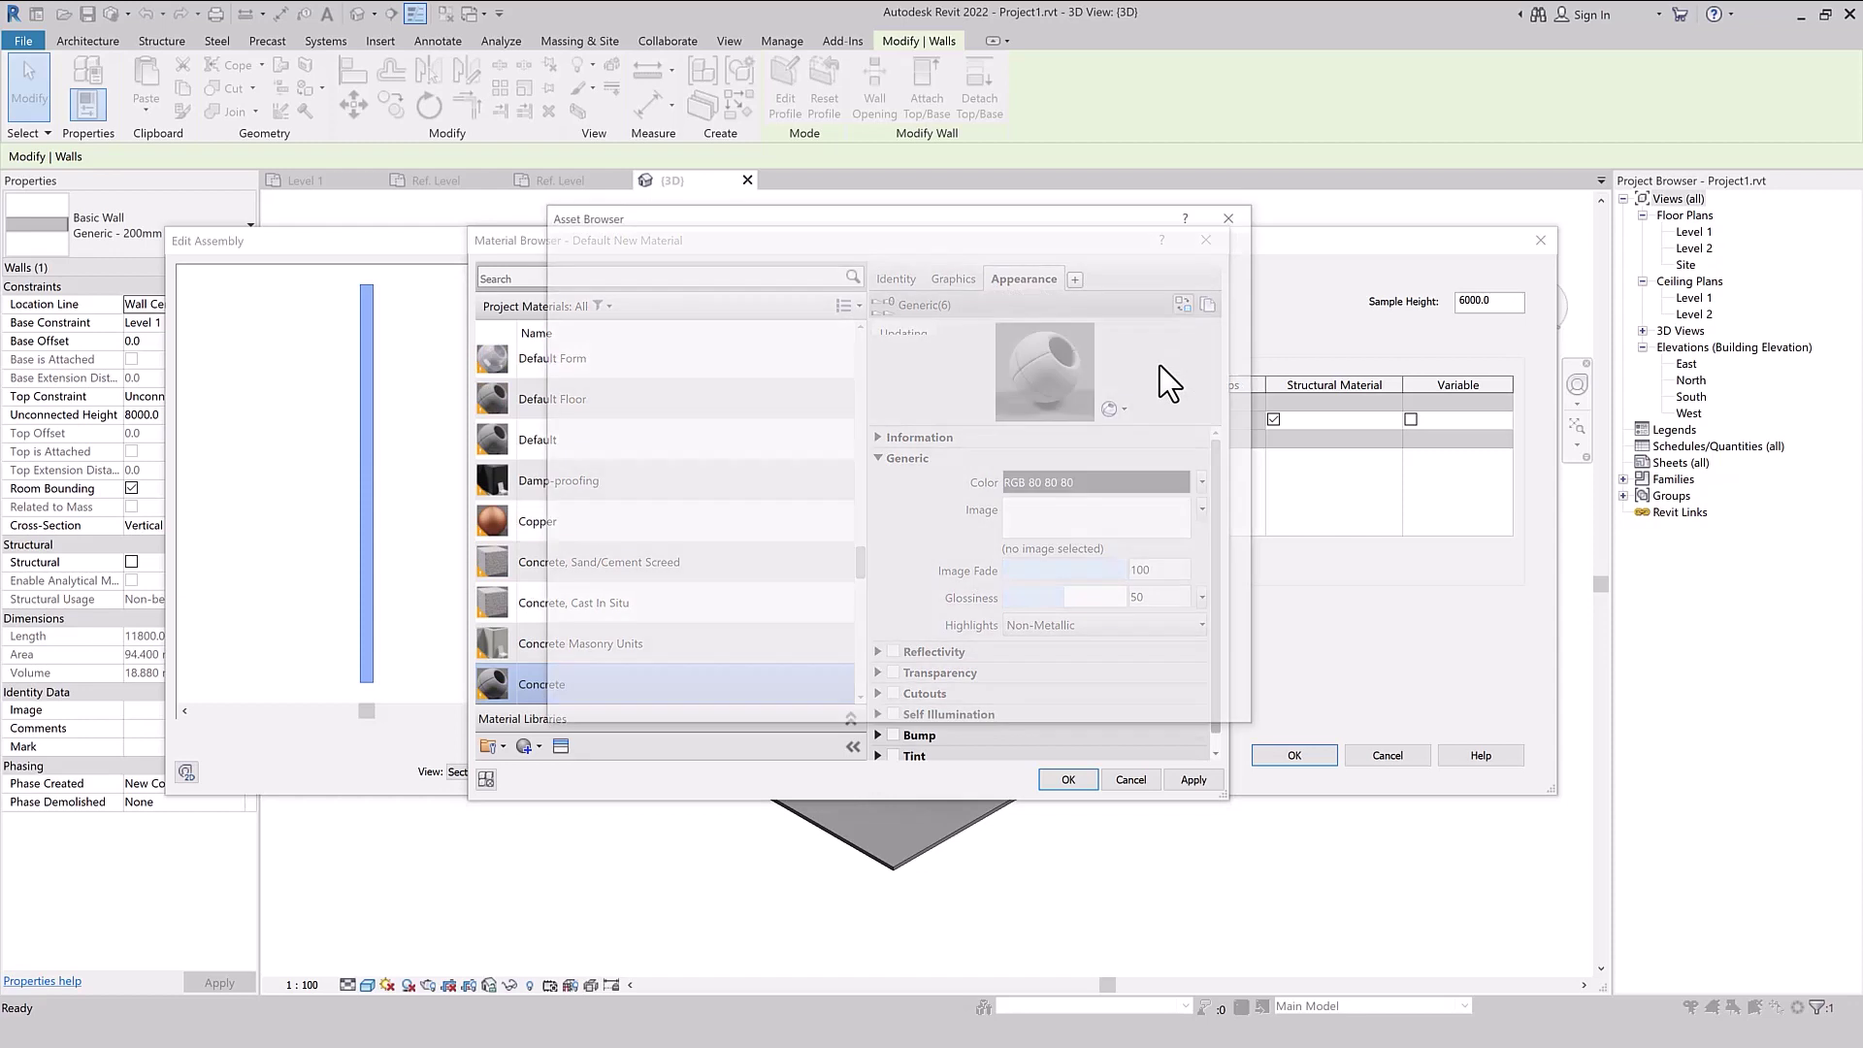
left_click(549, 328)
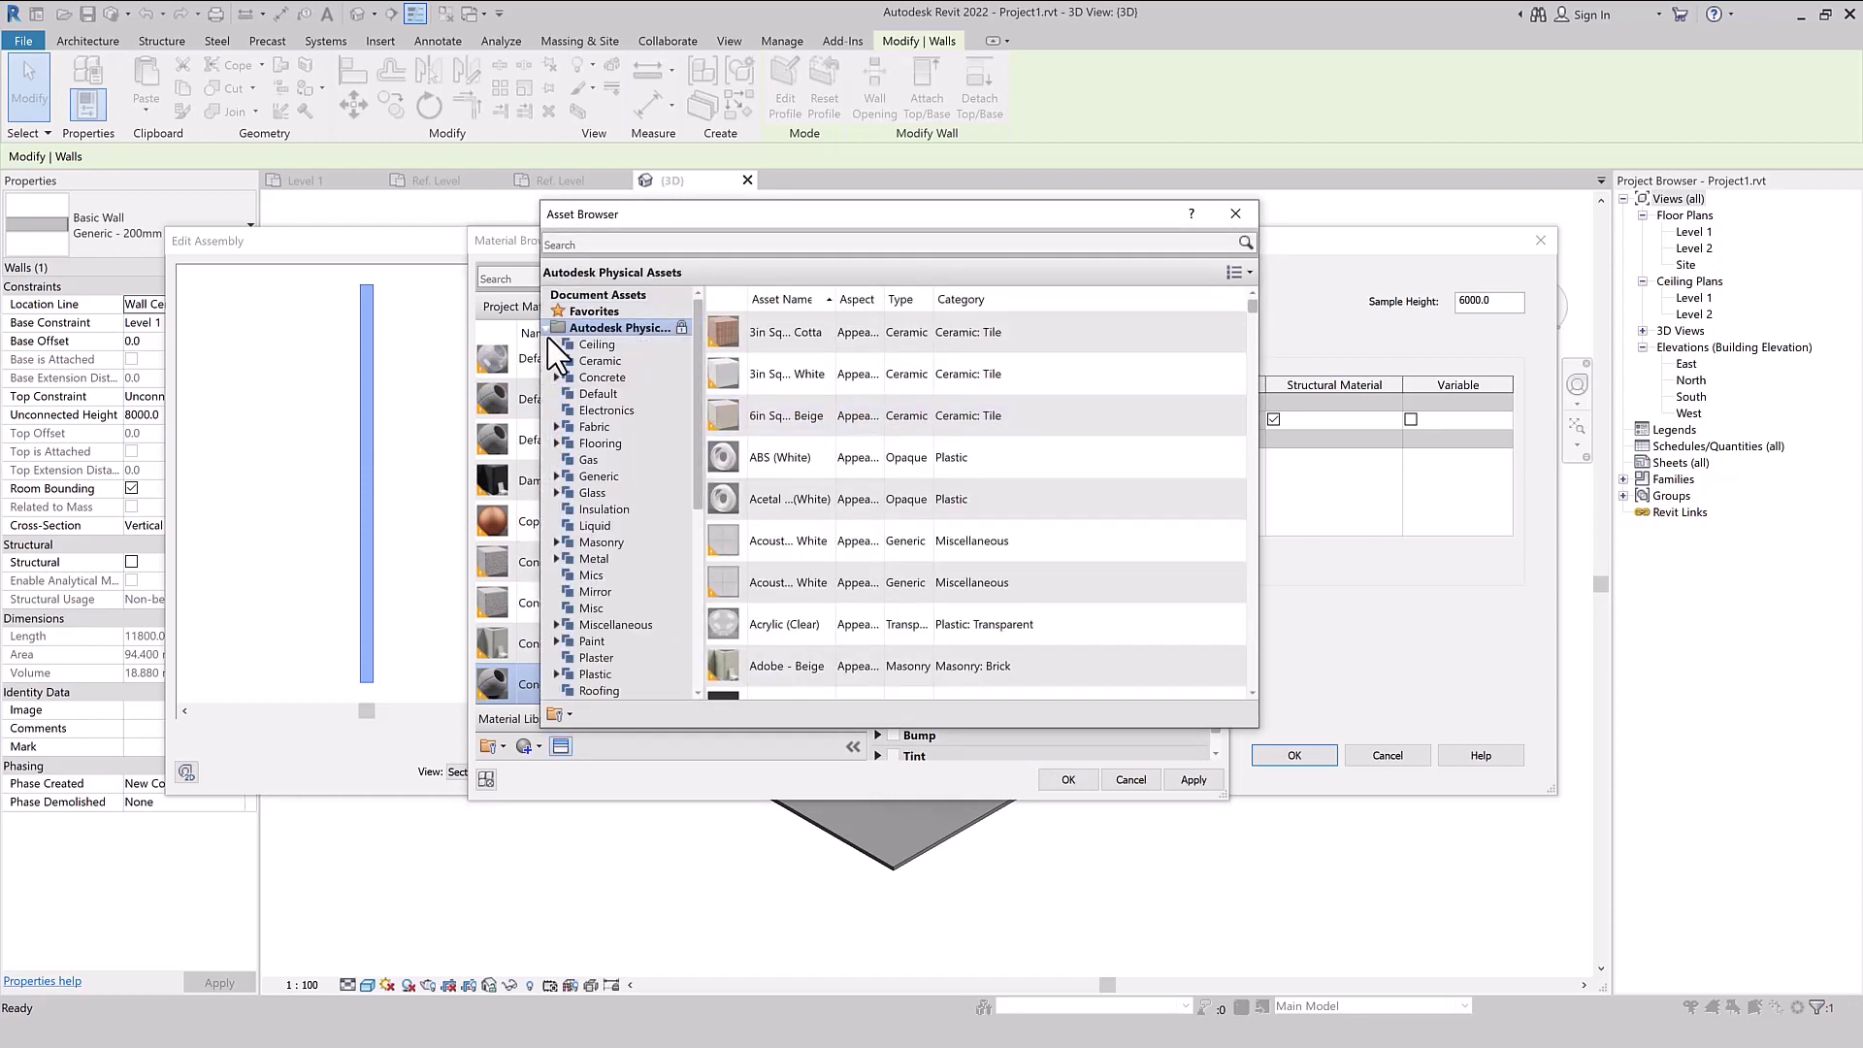
left_click(601, 376)
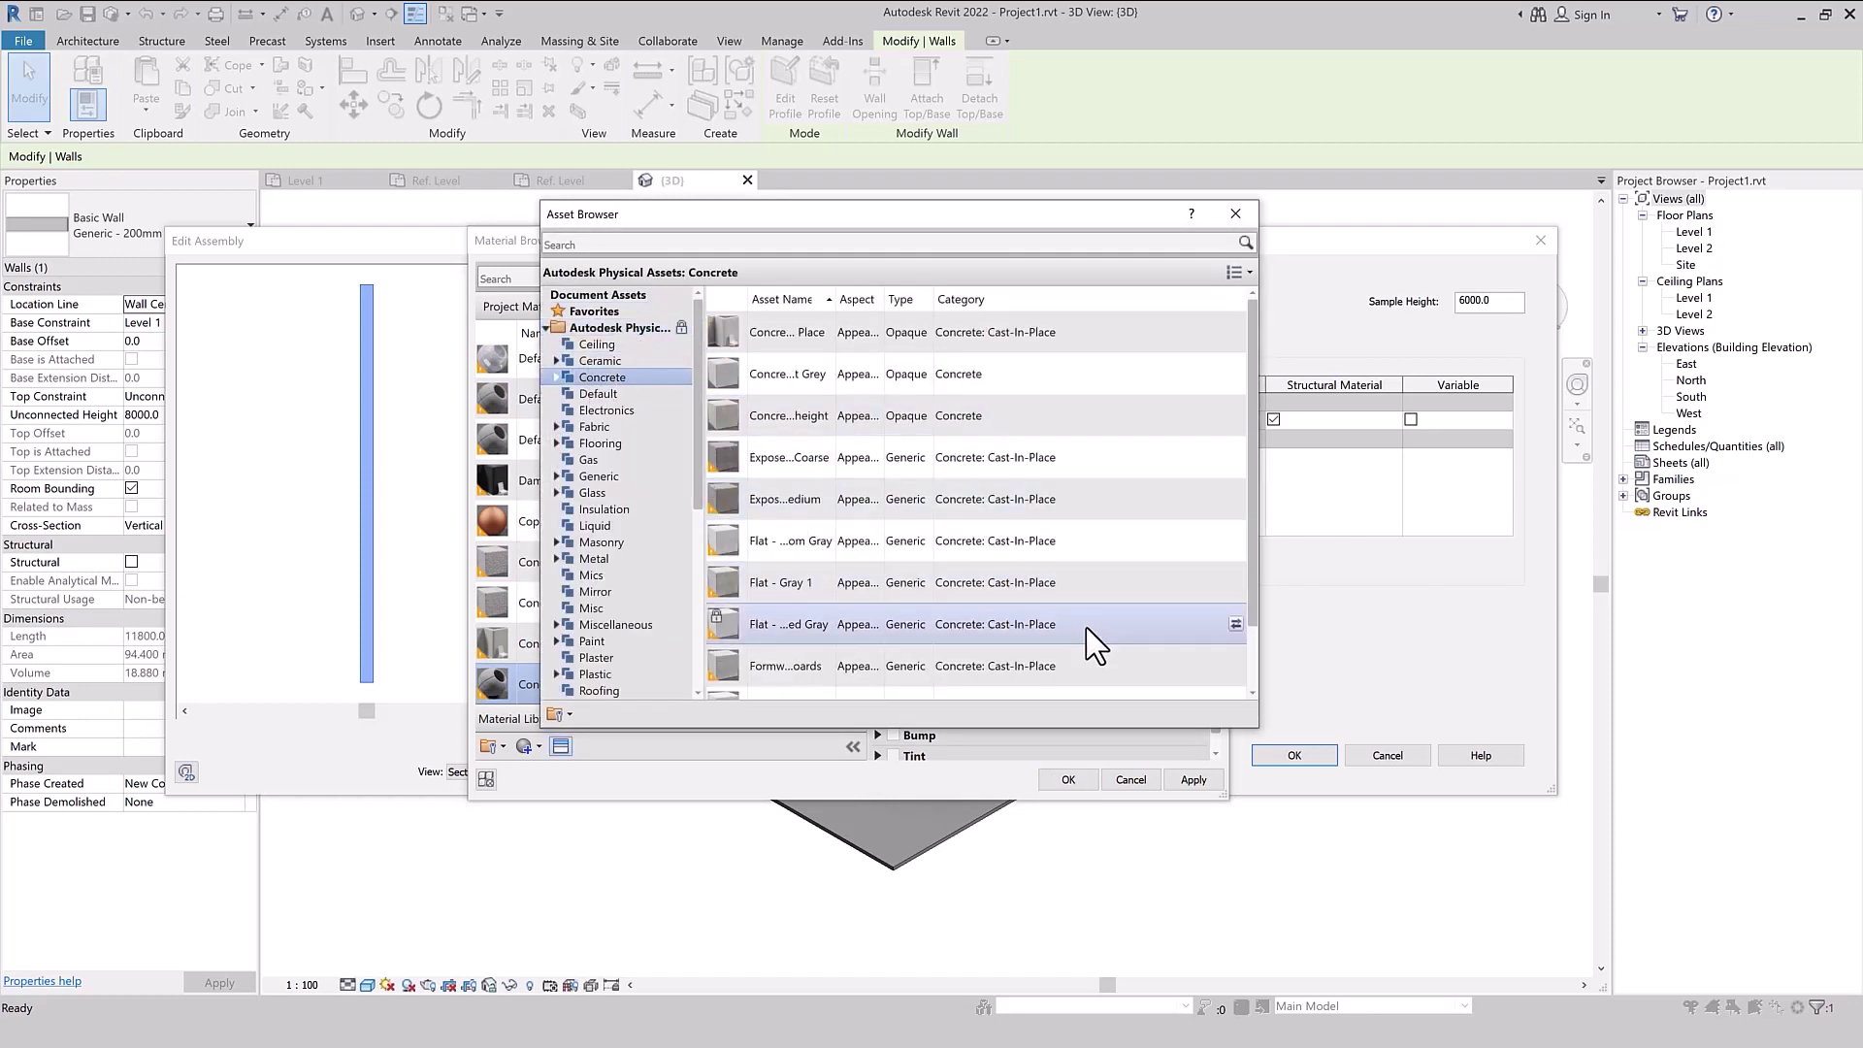
scroll(1082, 582, "down", 2)
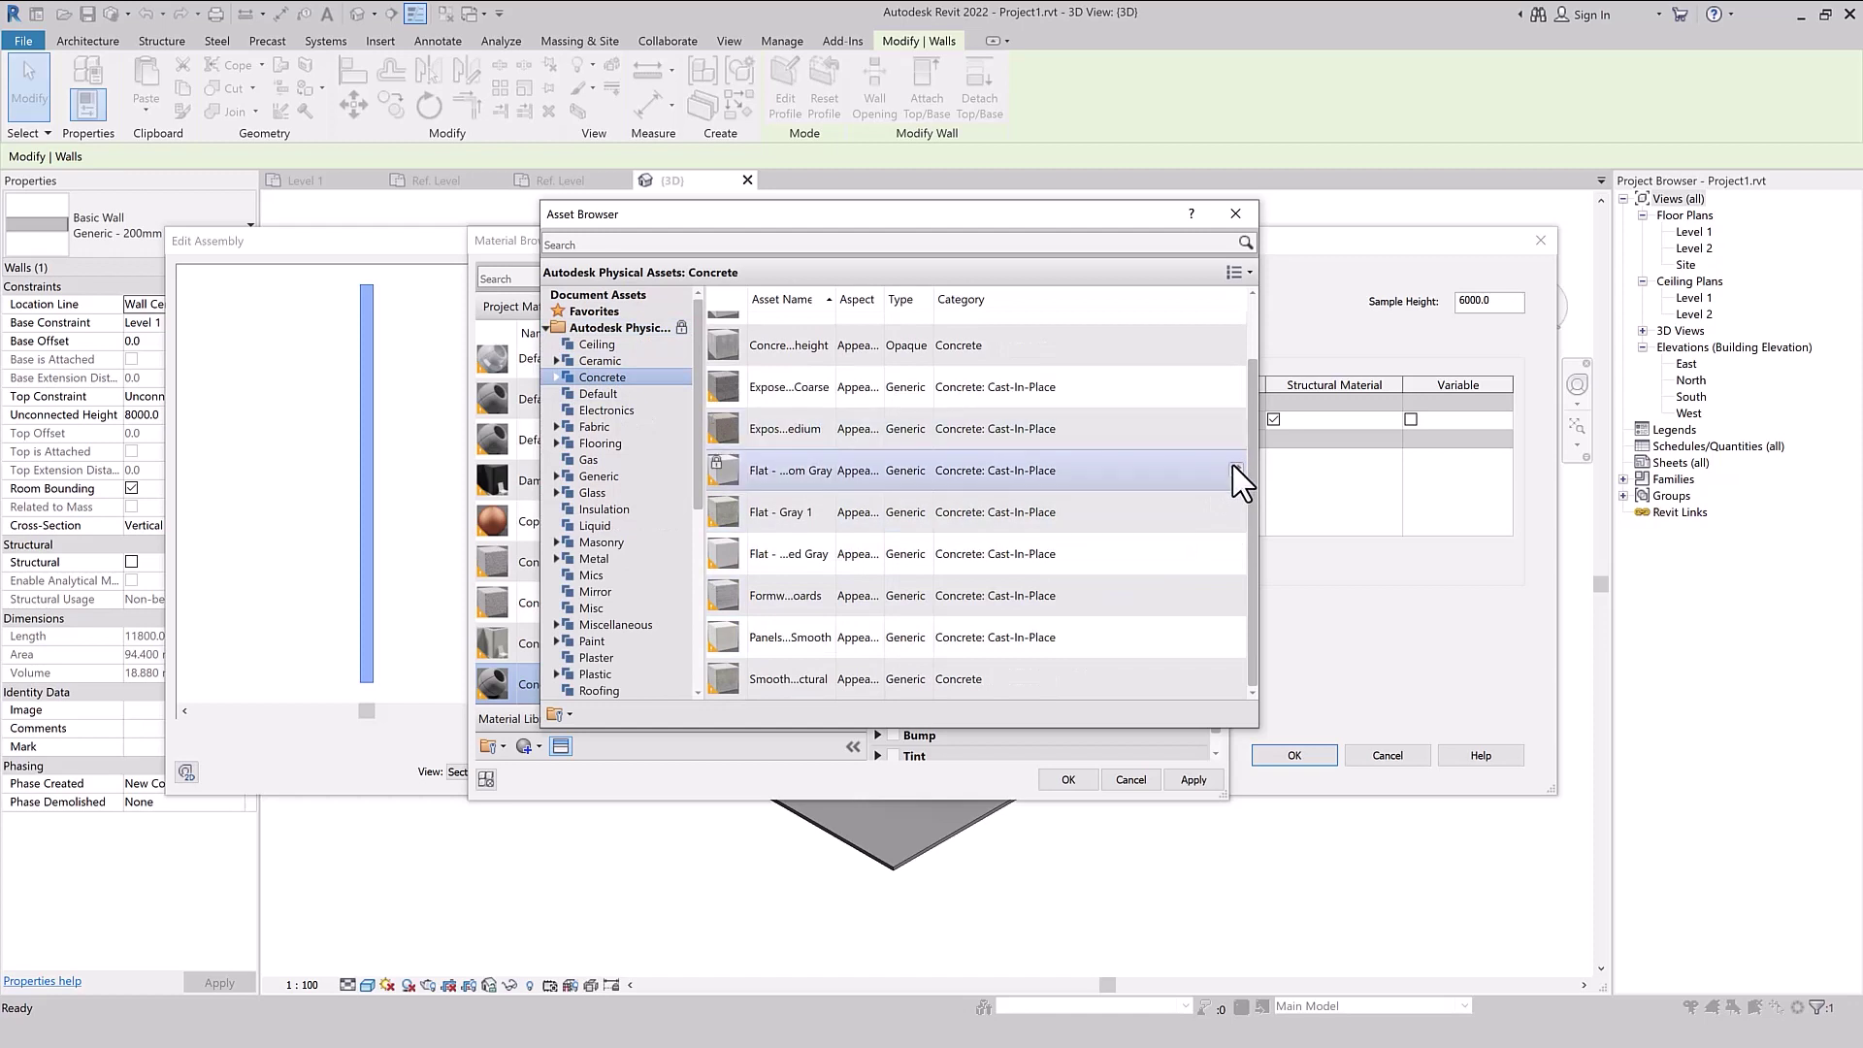
left_click(1235, 213)
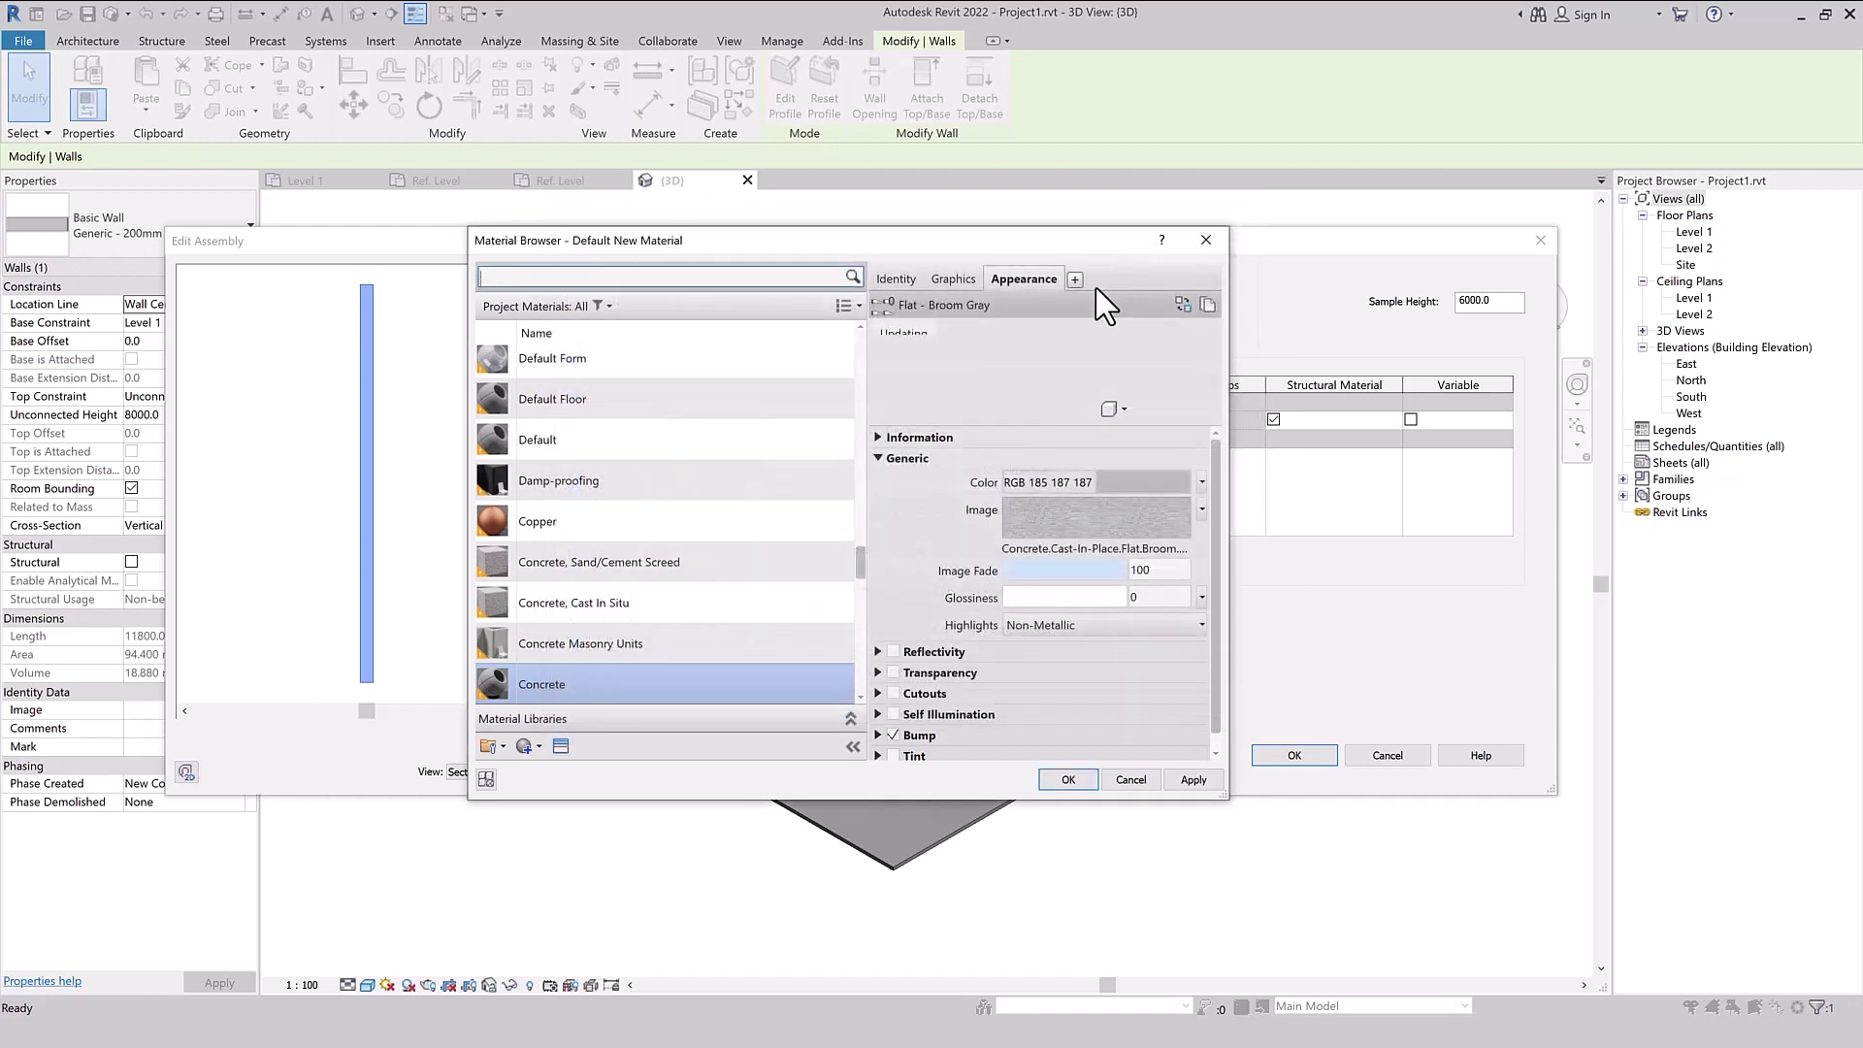
- Make Concrete's shading use render appearance, assign it to the structure layer, and confirm all dialogs
left_click(949, 282)
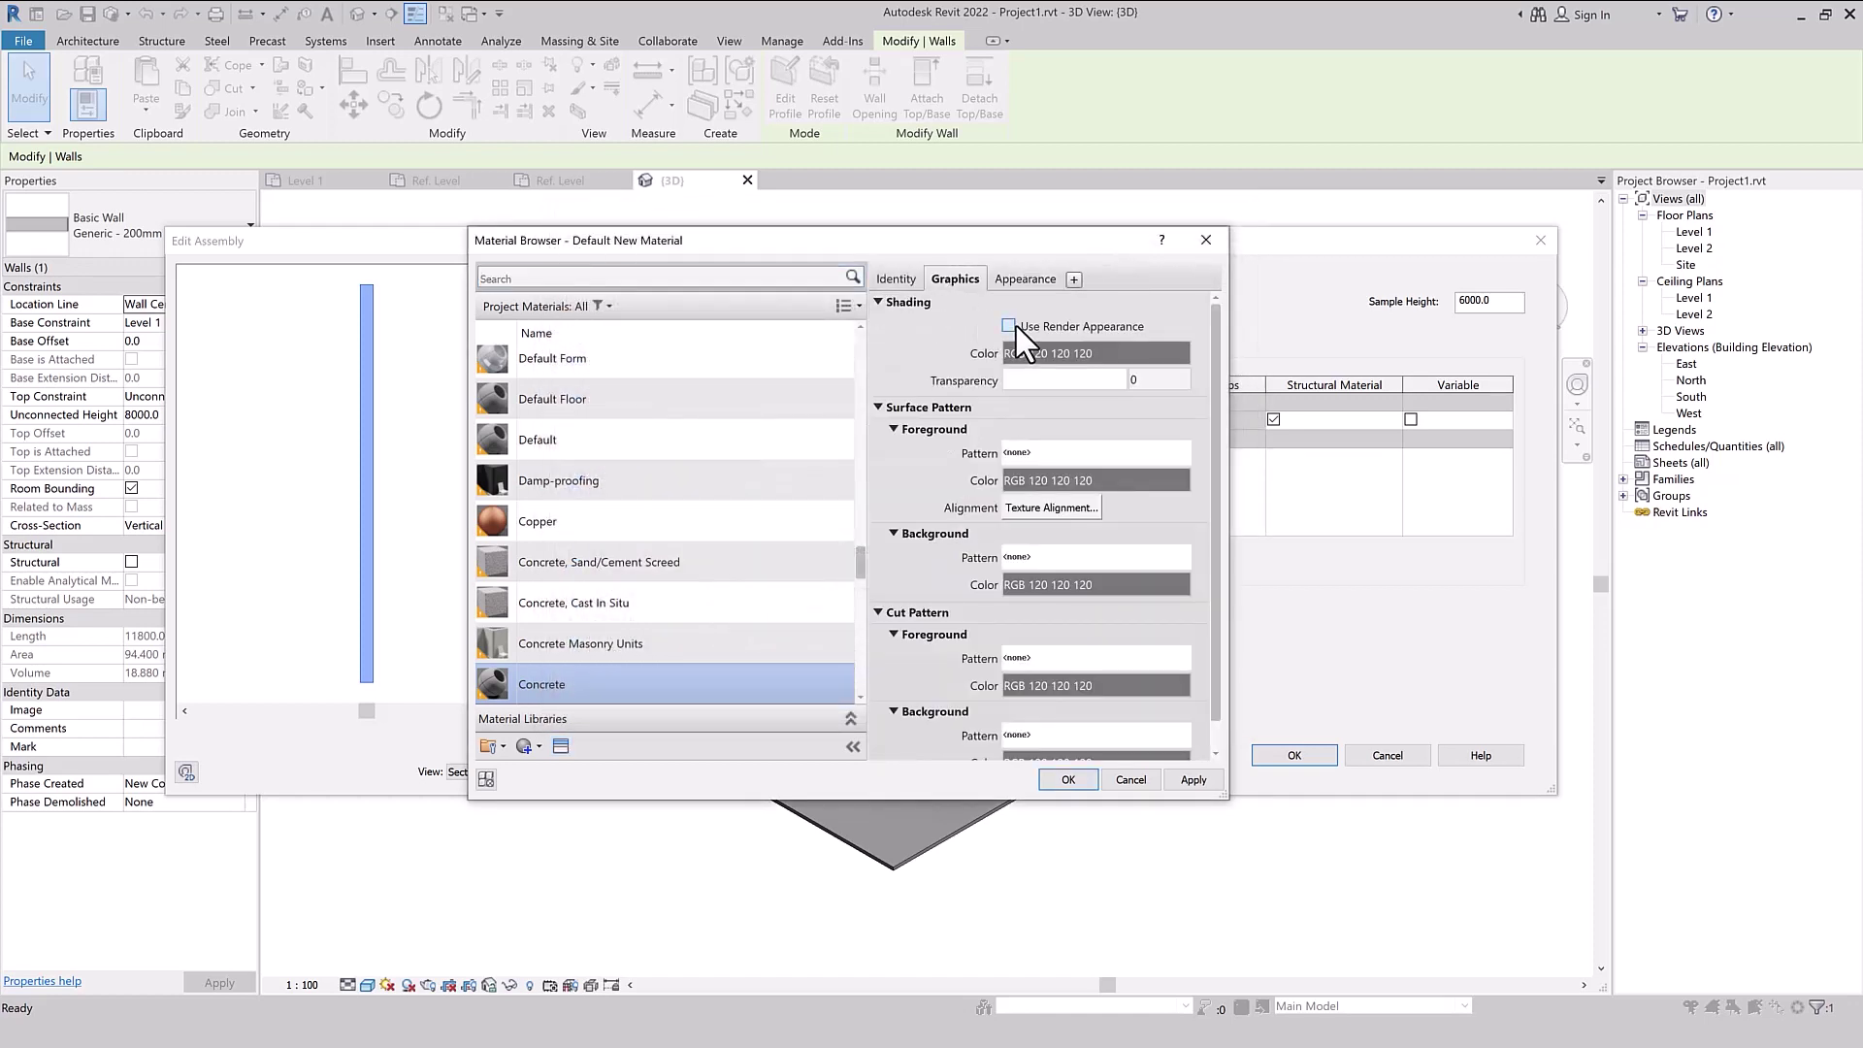
left_click(1009, 326)
left_click(1068, 780)
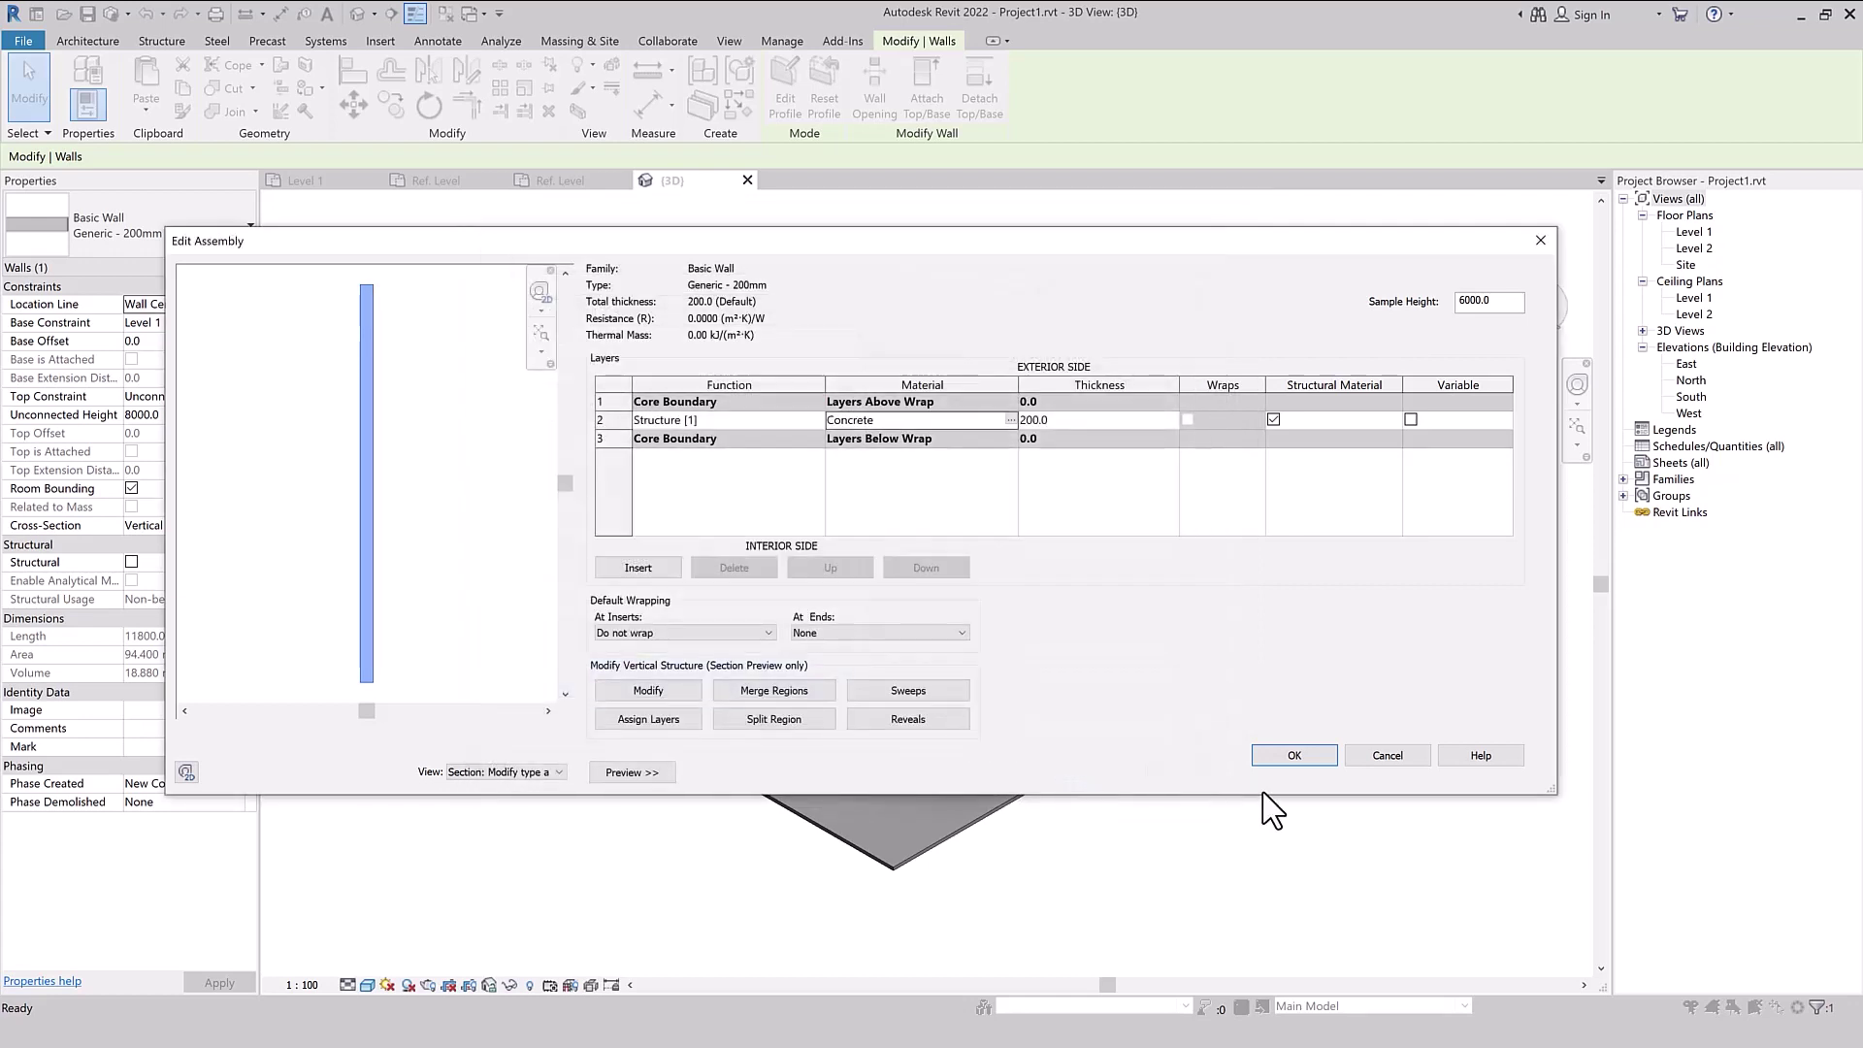
left_click(1283, 755)
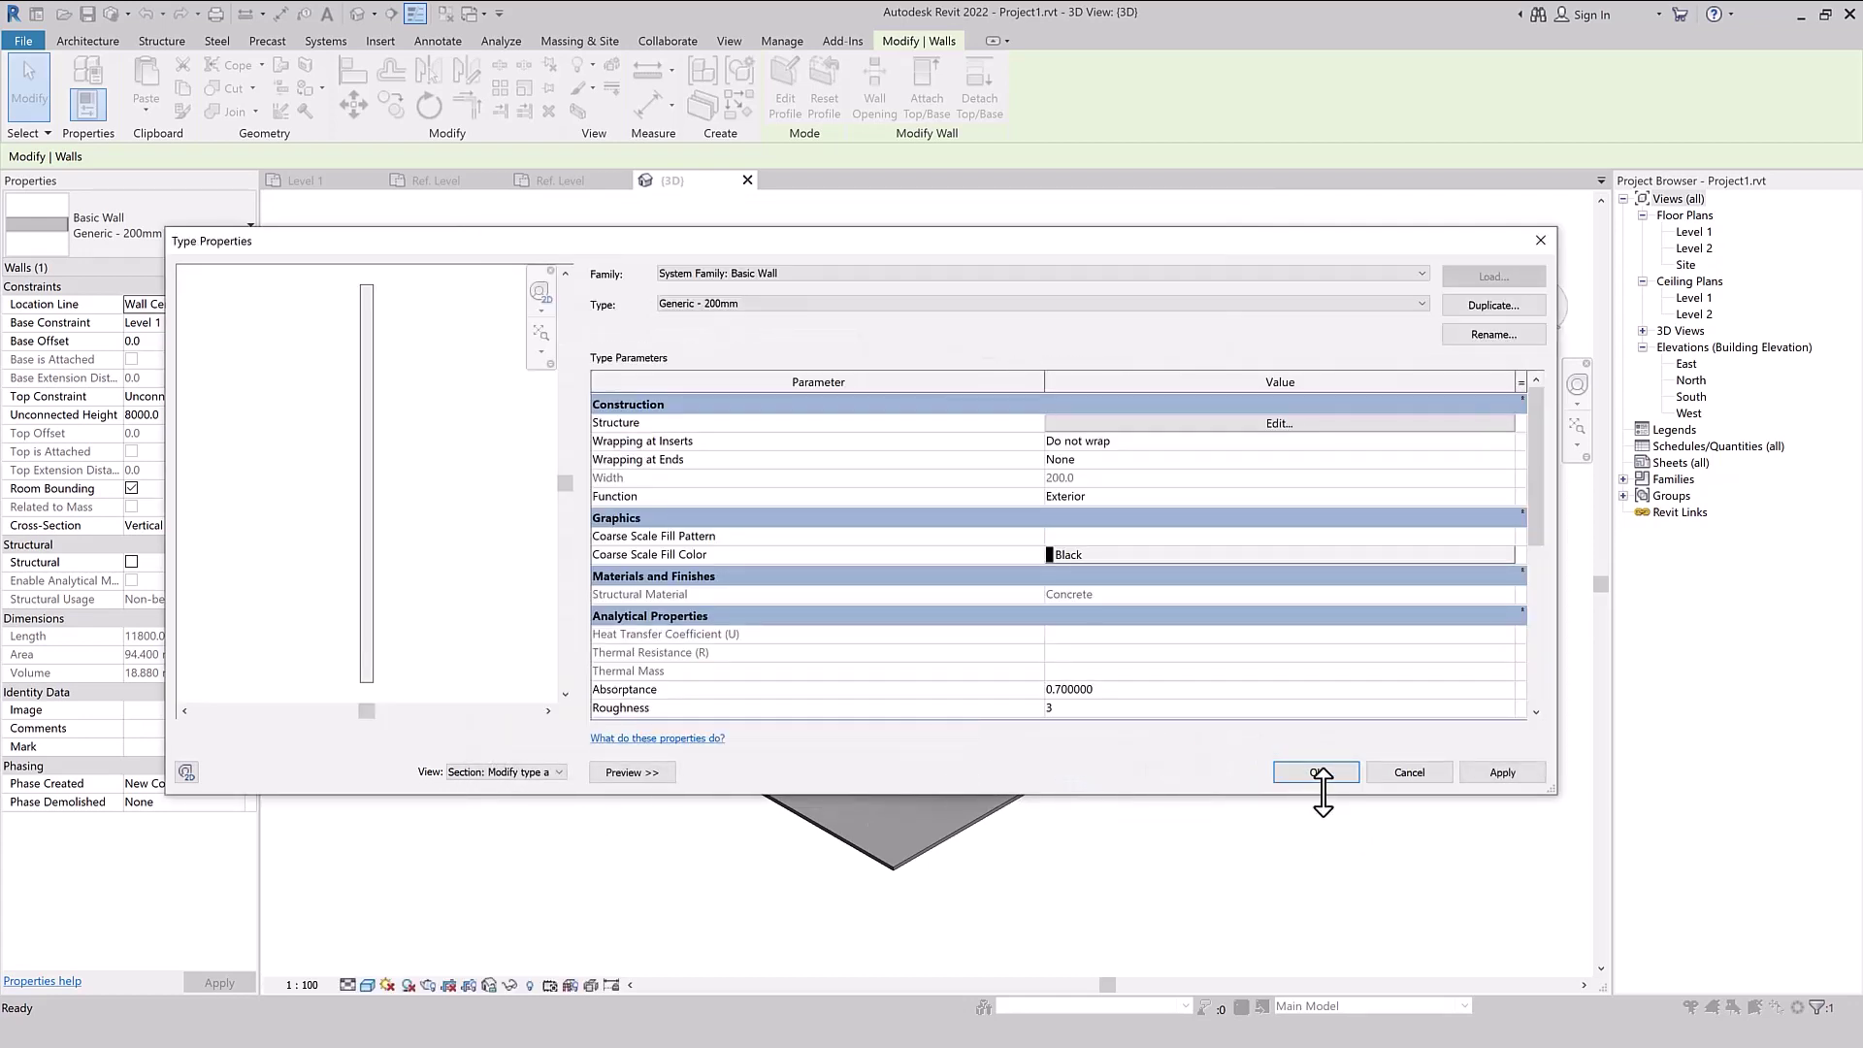
left_click(1322, 771)
left_click(556, 887)
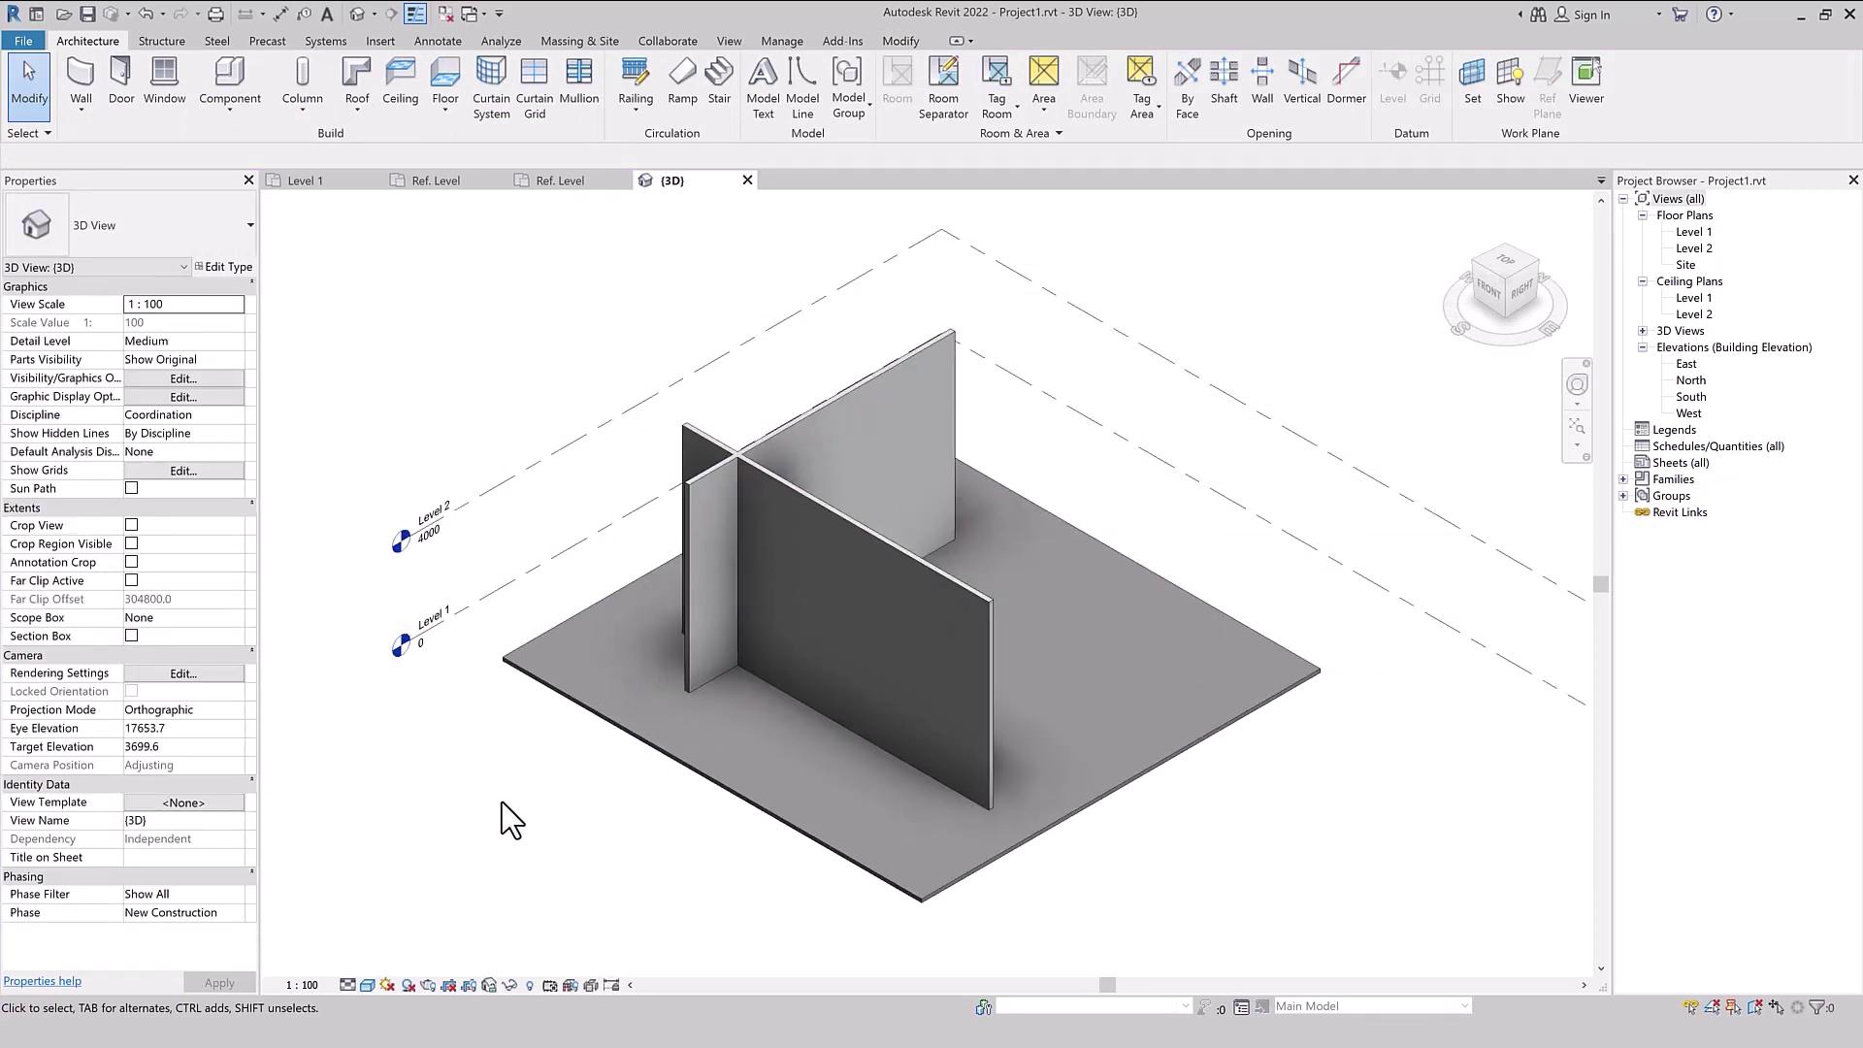
- Close the Level 1 plan and load the Flush Skirting Board Right profile into Project1
left_click_drag(707, 177, 435, 190)
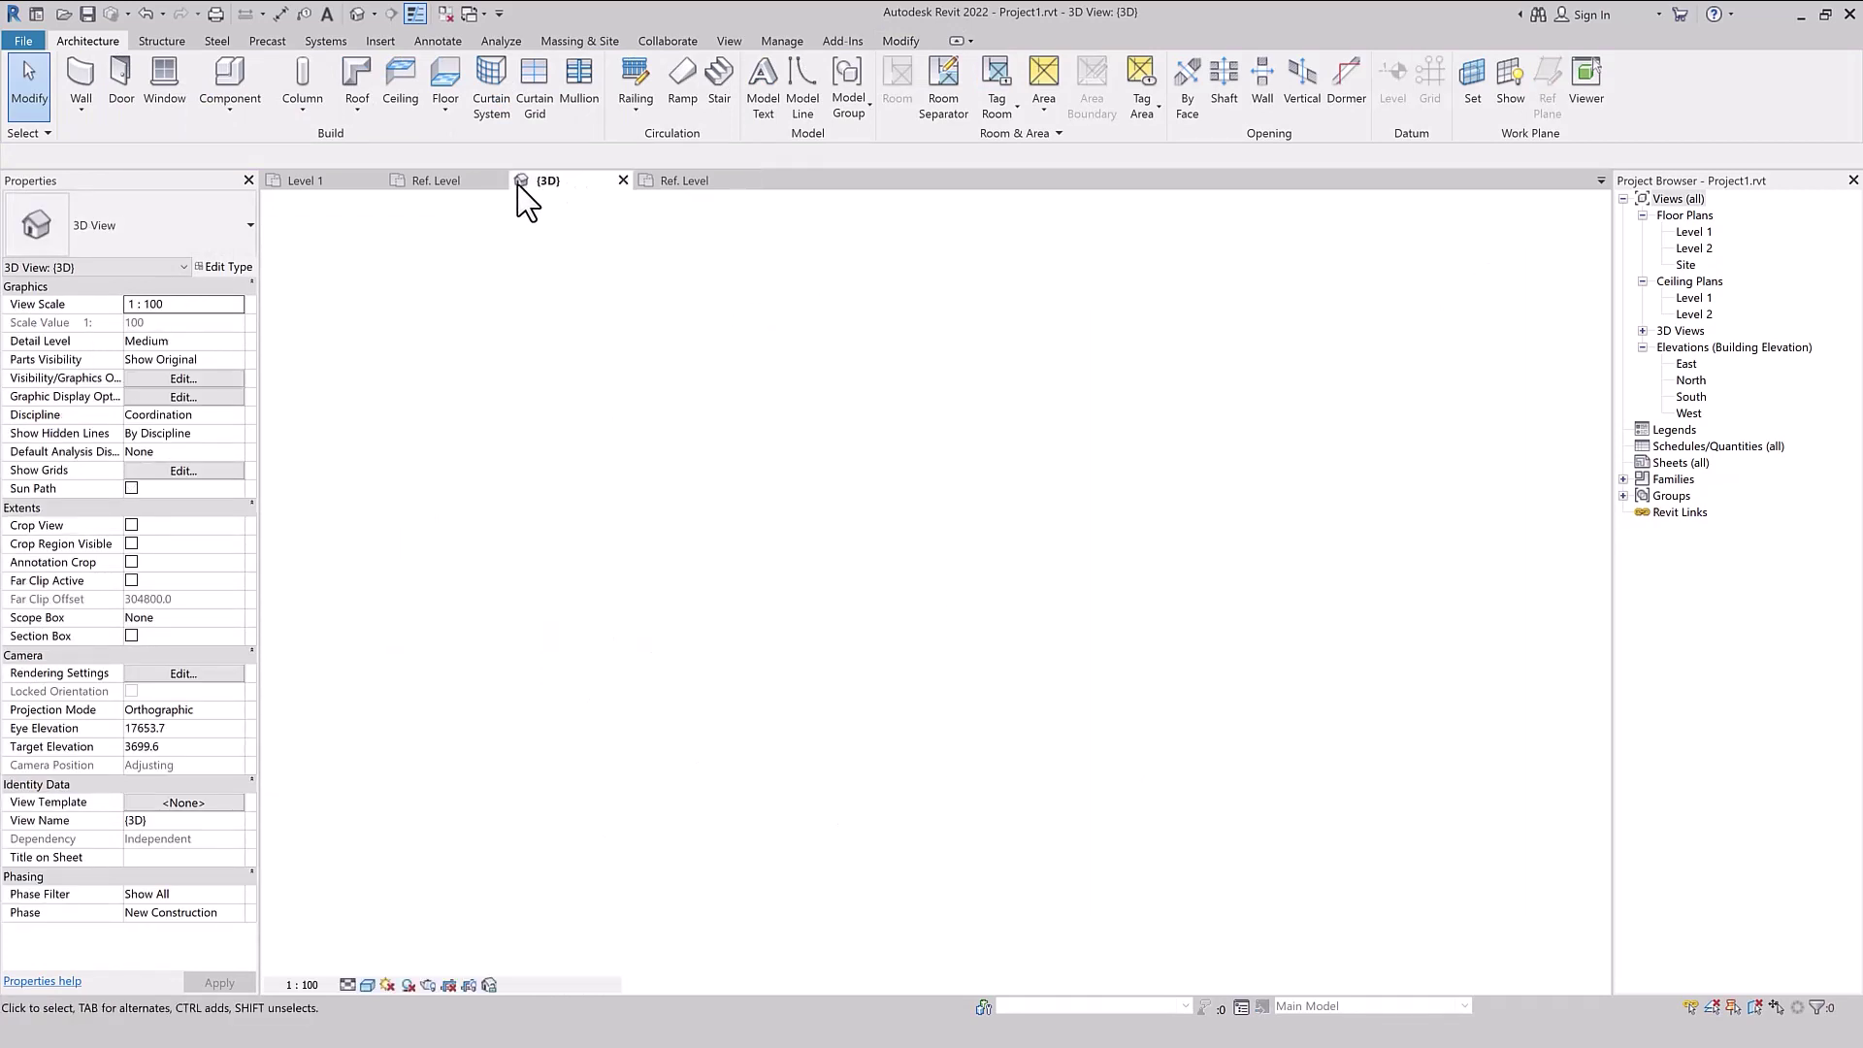
left_click(373, 181)
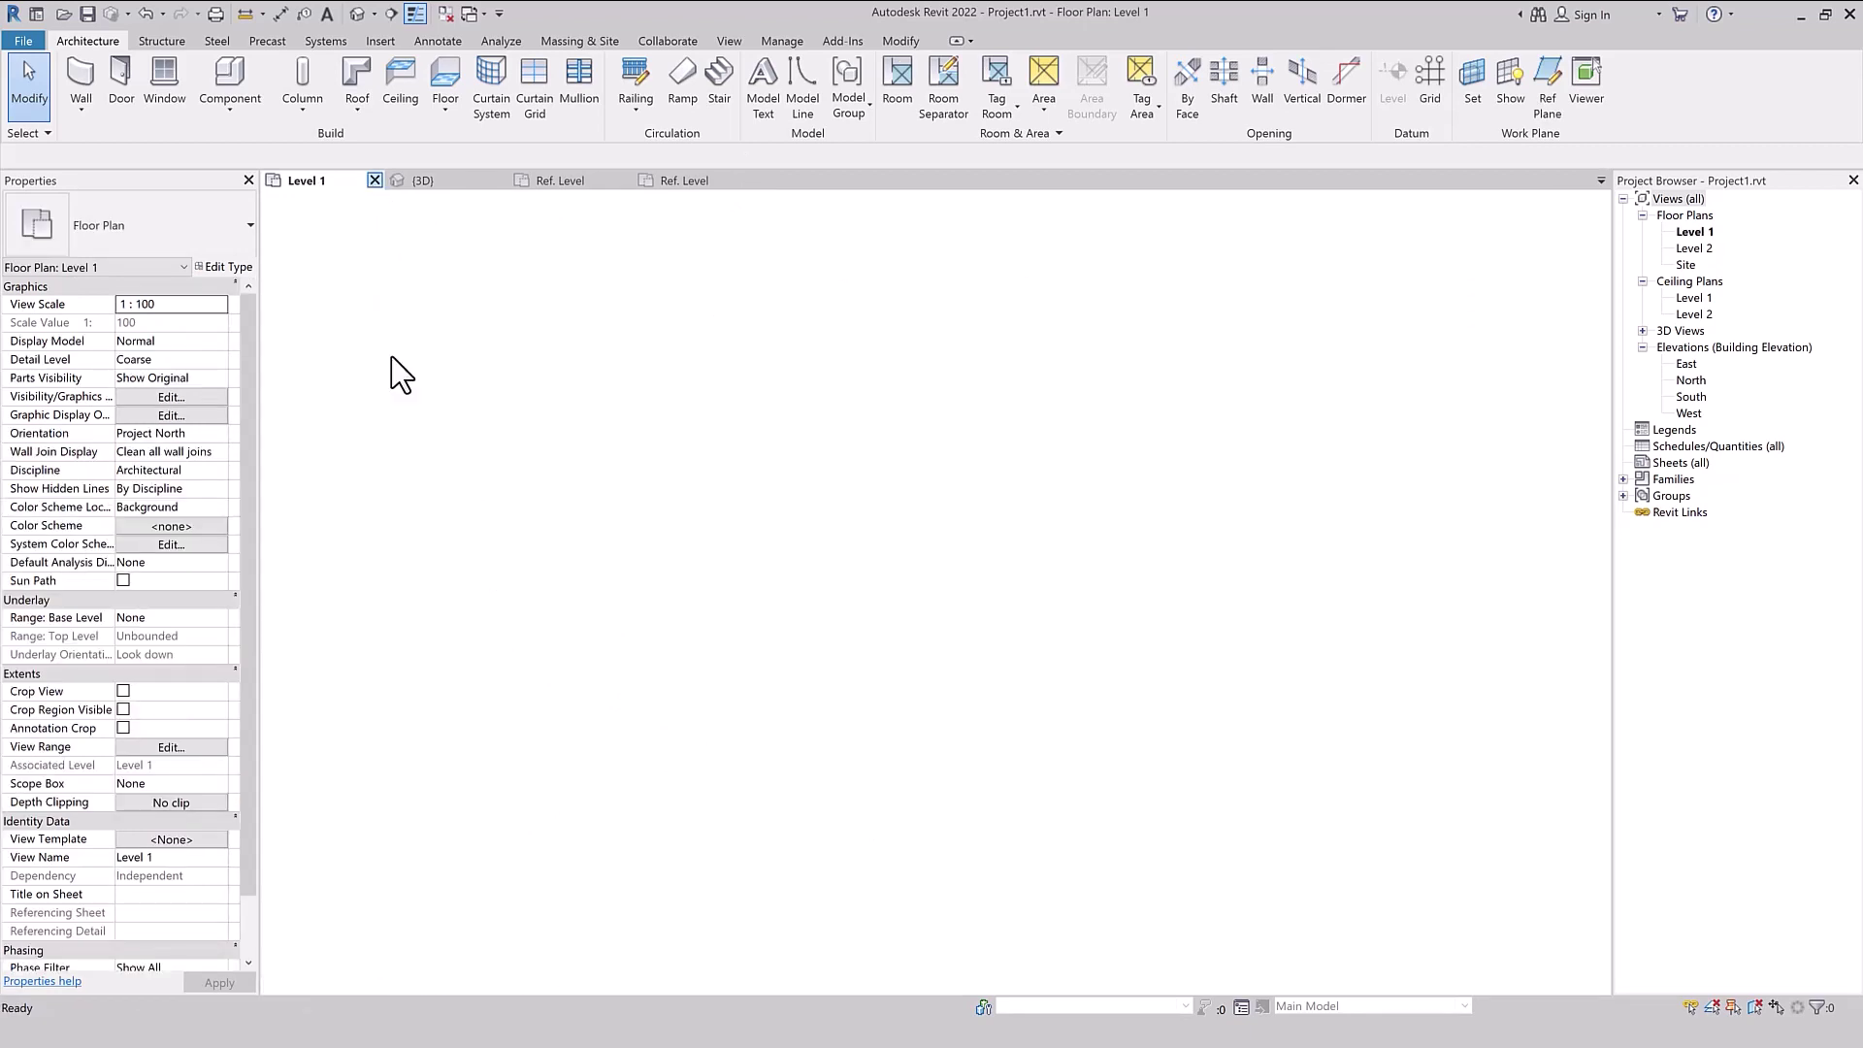
left_click(435, 184)
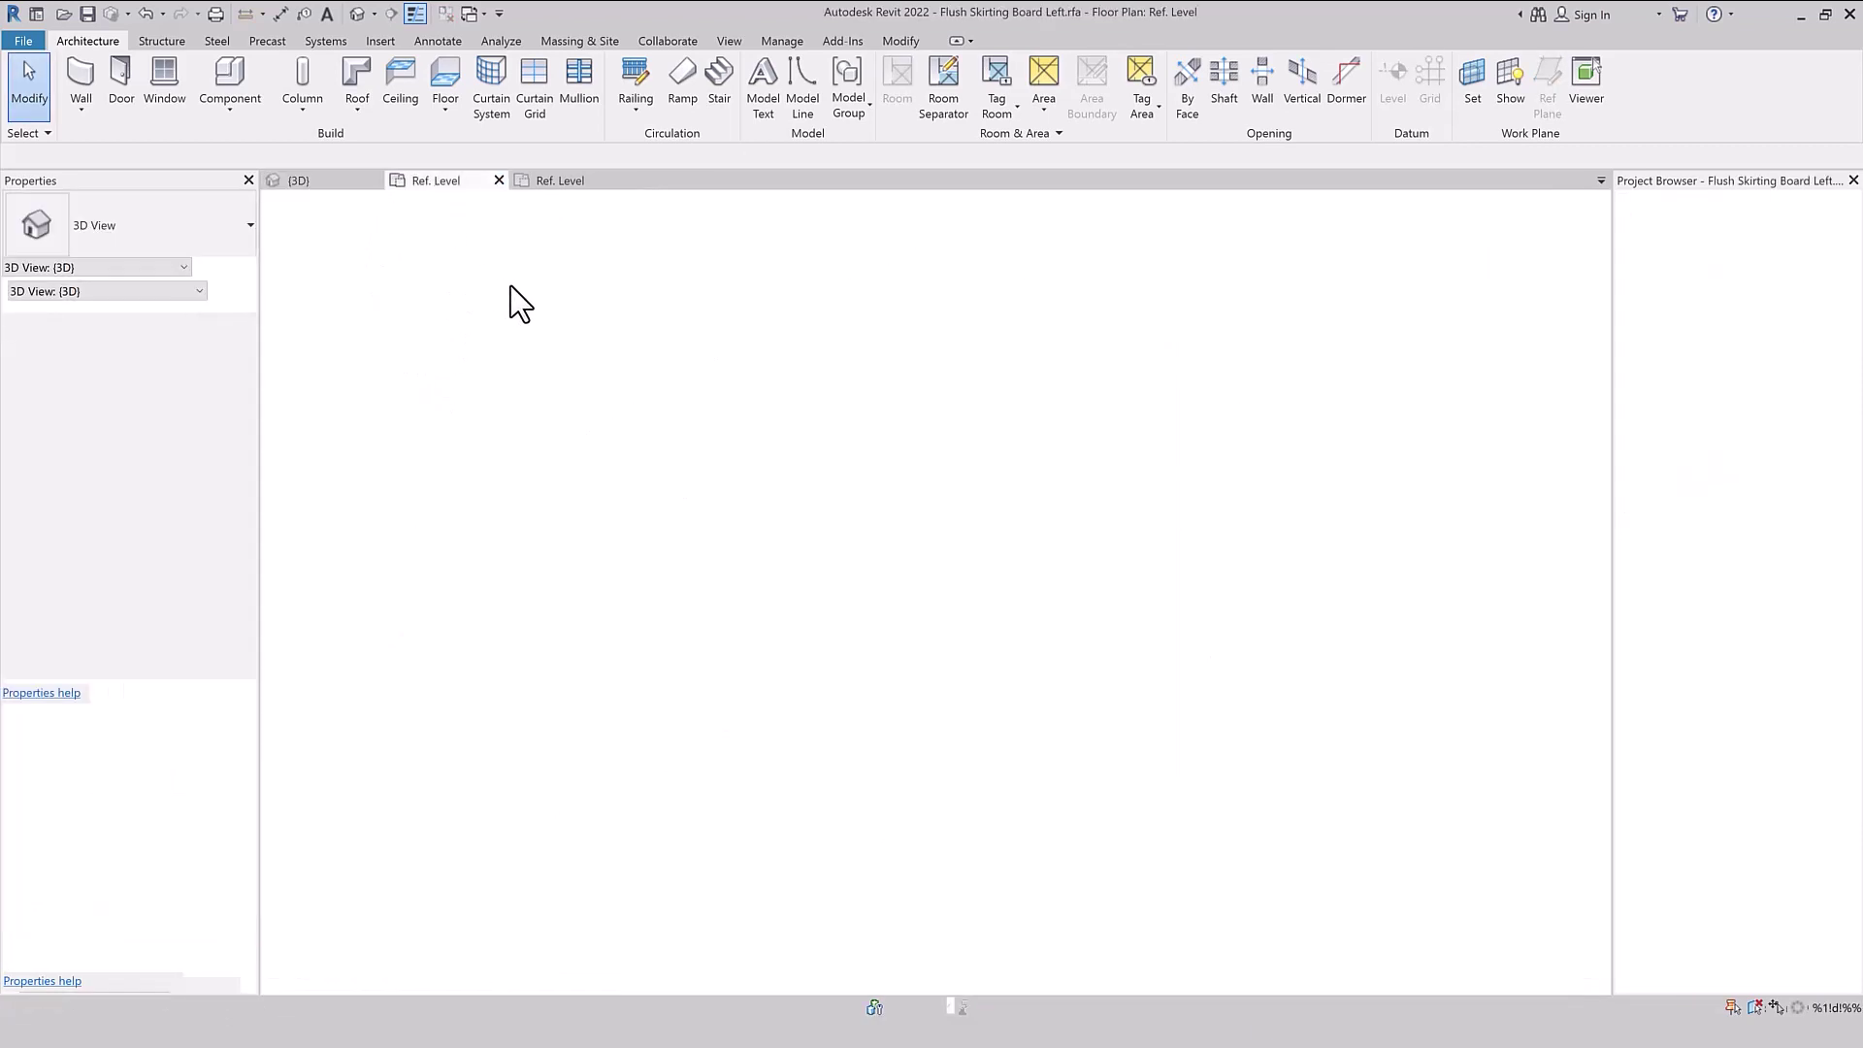
left_click(559, 183)
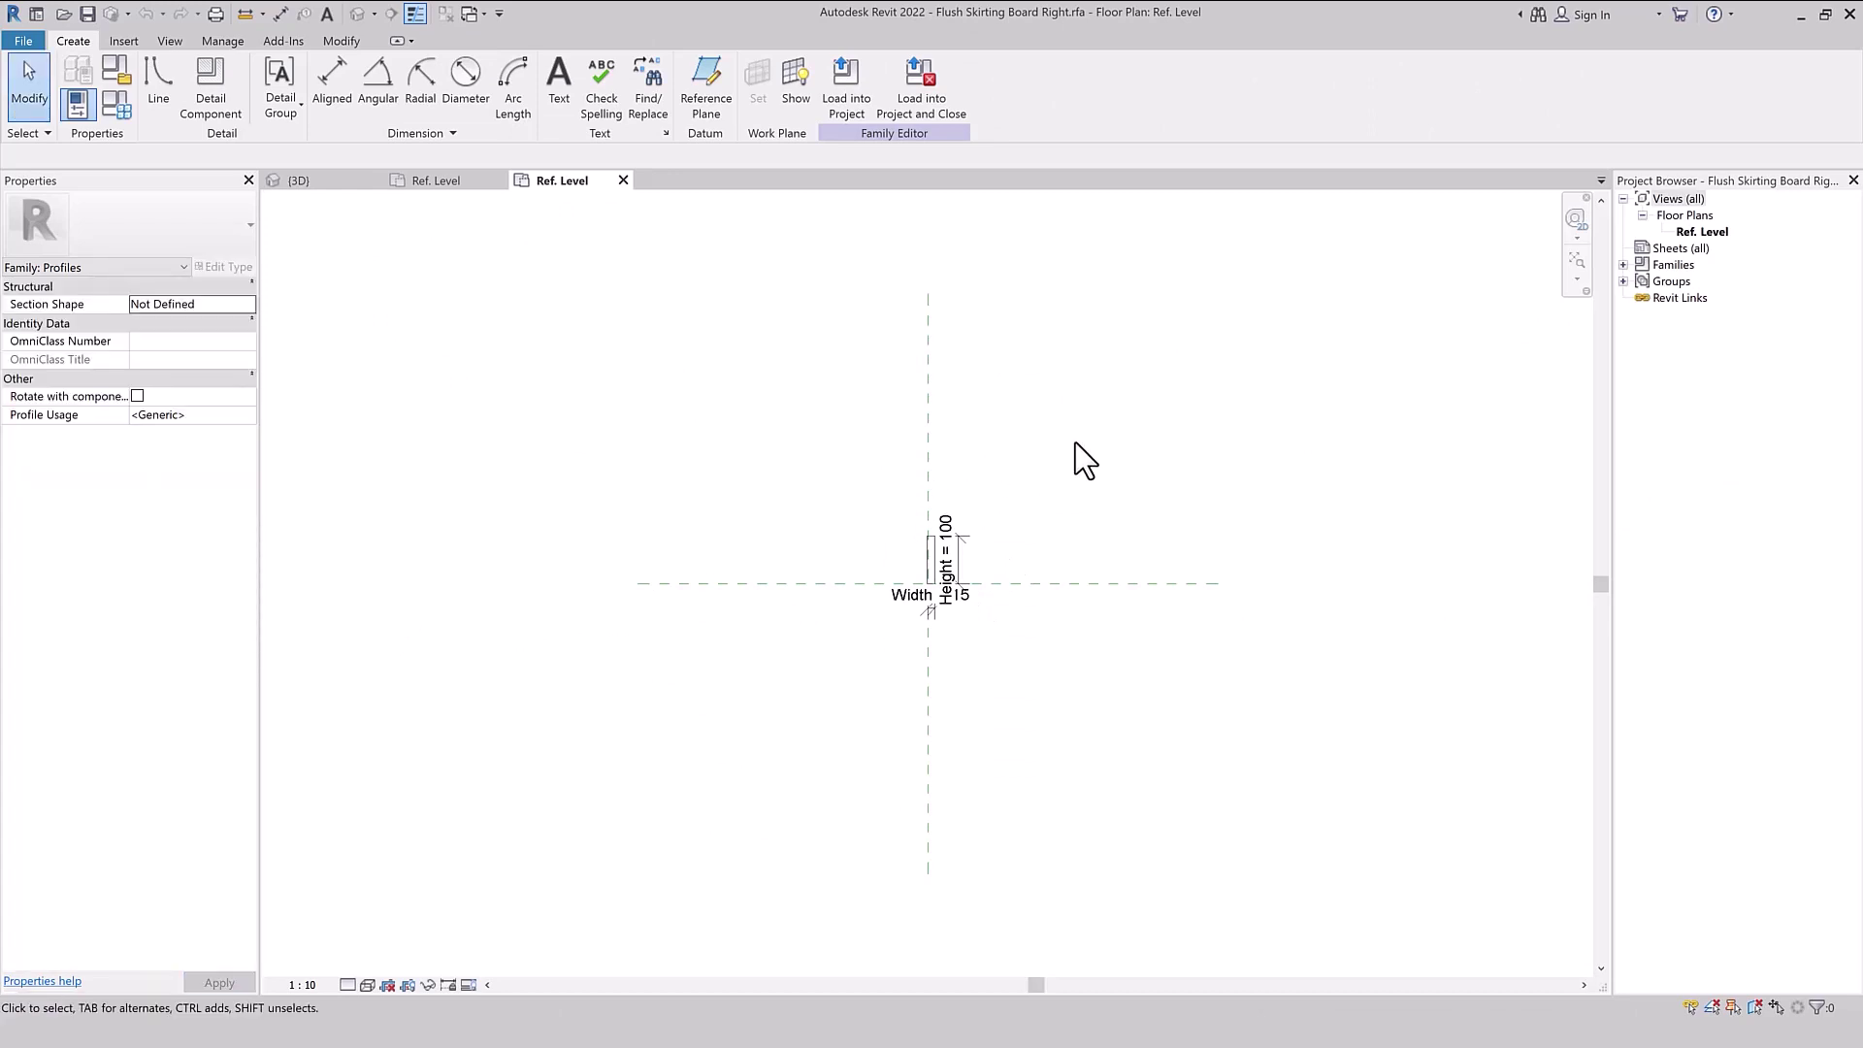
scroll(1075, 443, "up", 2)
left_click(860, 118)
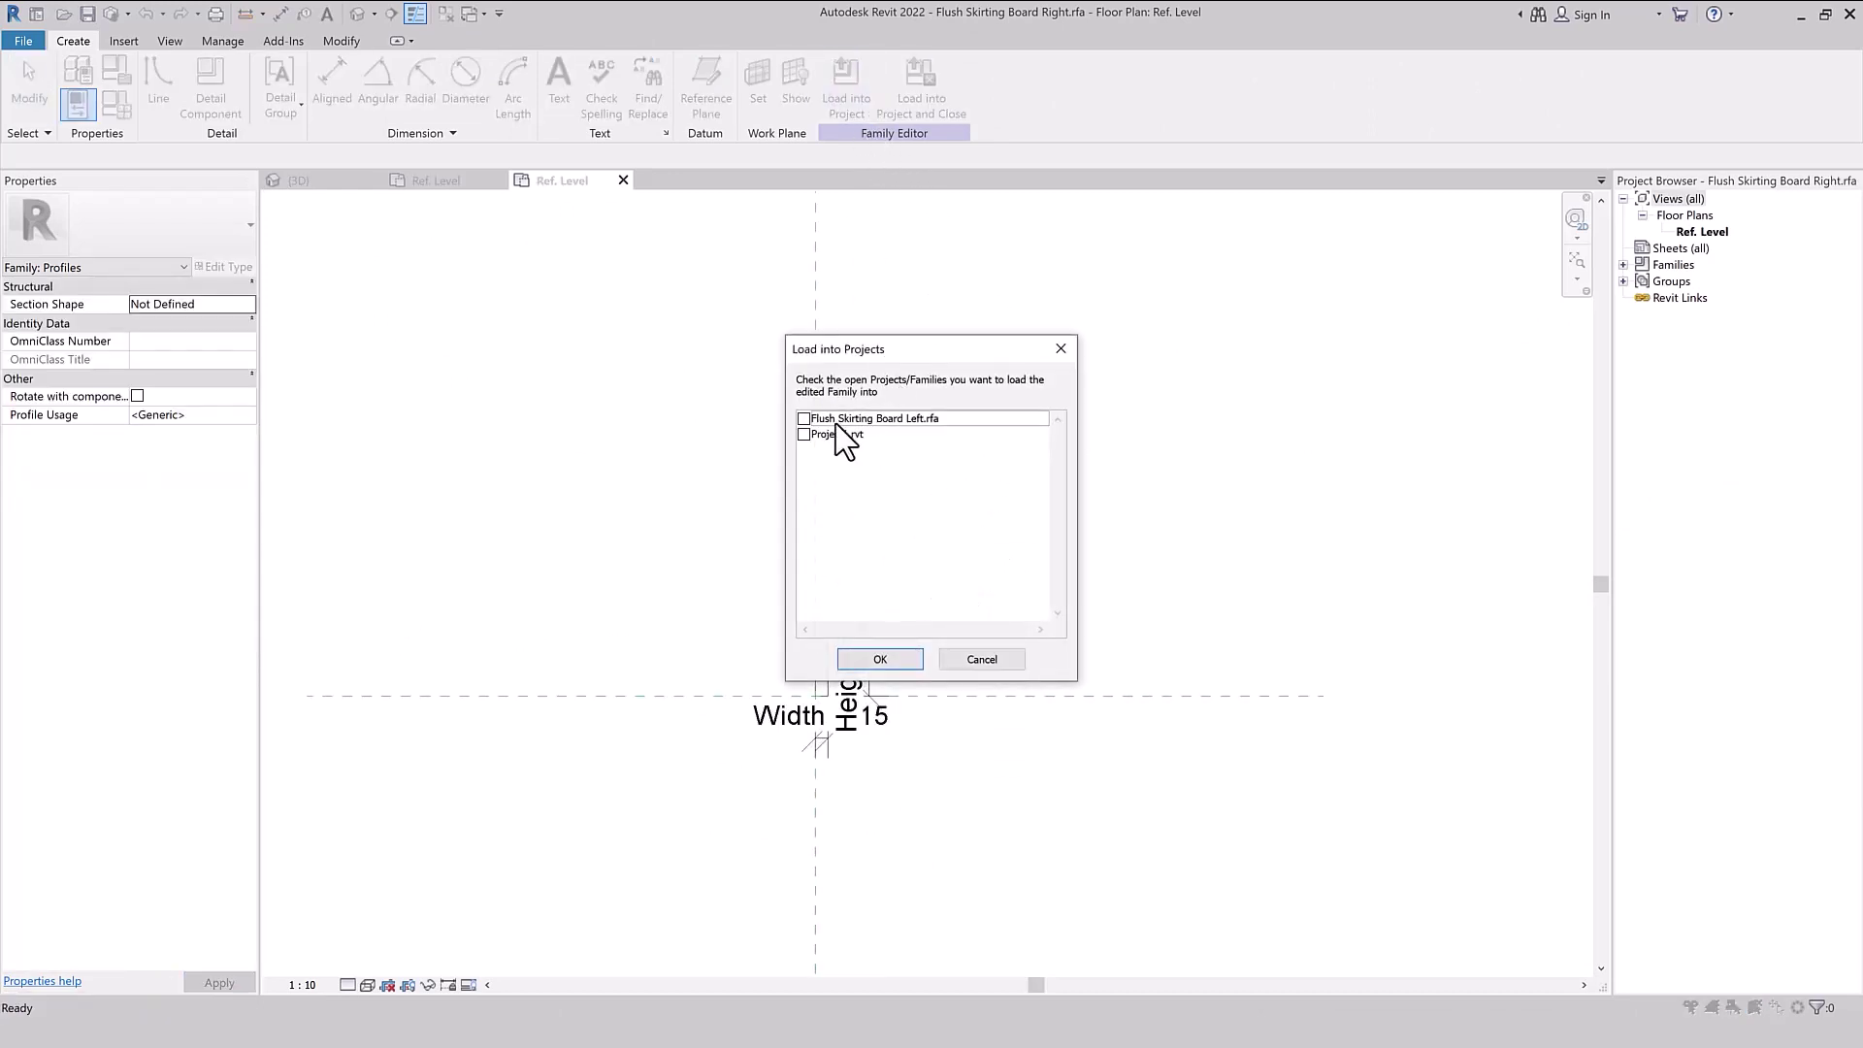
left_click(803, 434)
left_click(883, 655)
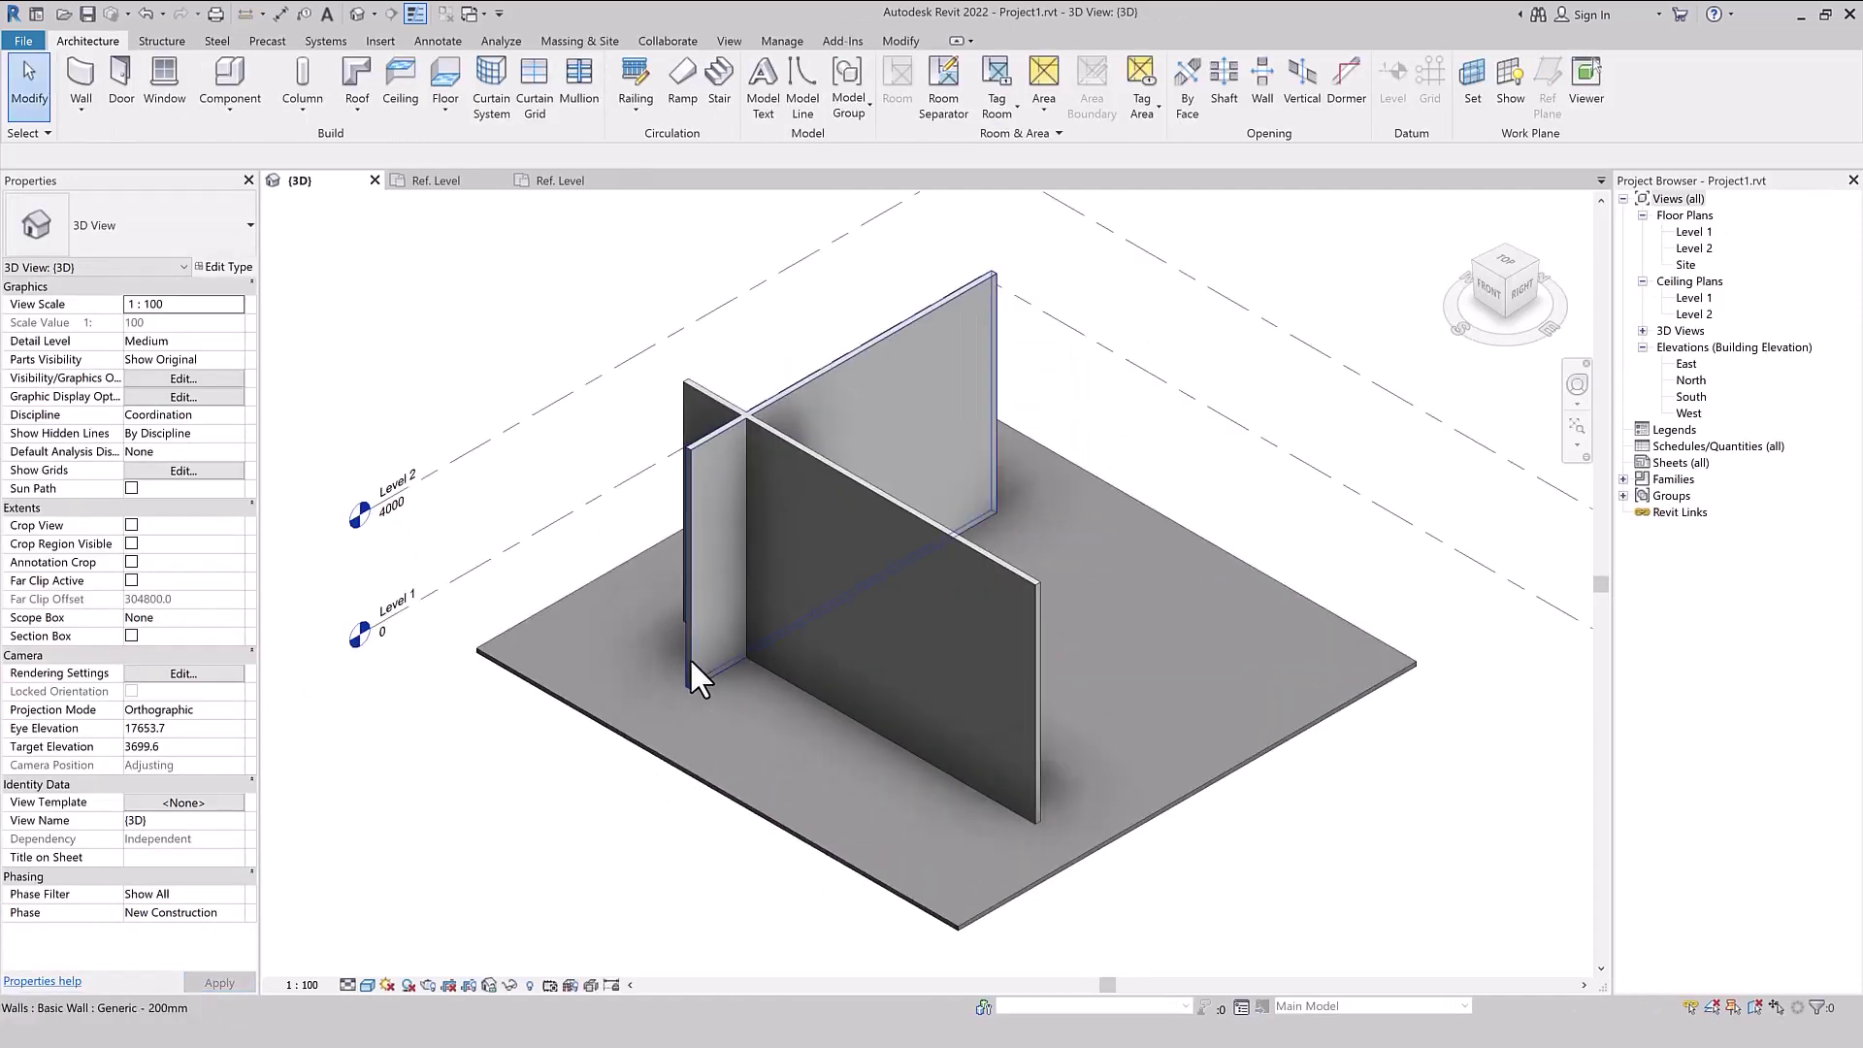
- Open the Generic - 200mm wall's Edit Assembly, set the preview to section, and open Sweeps
left_click(690, 658)
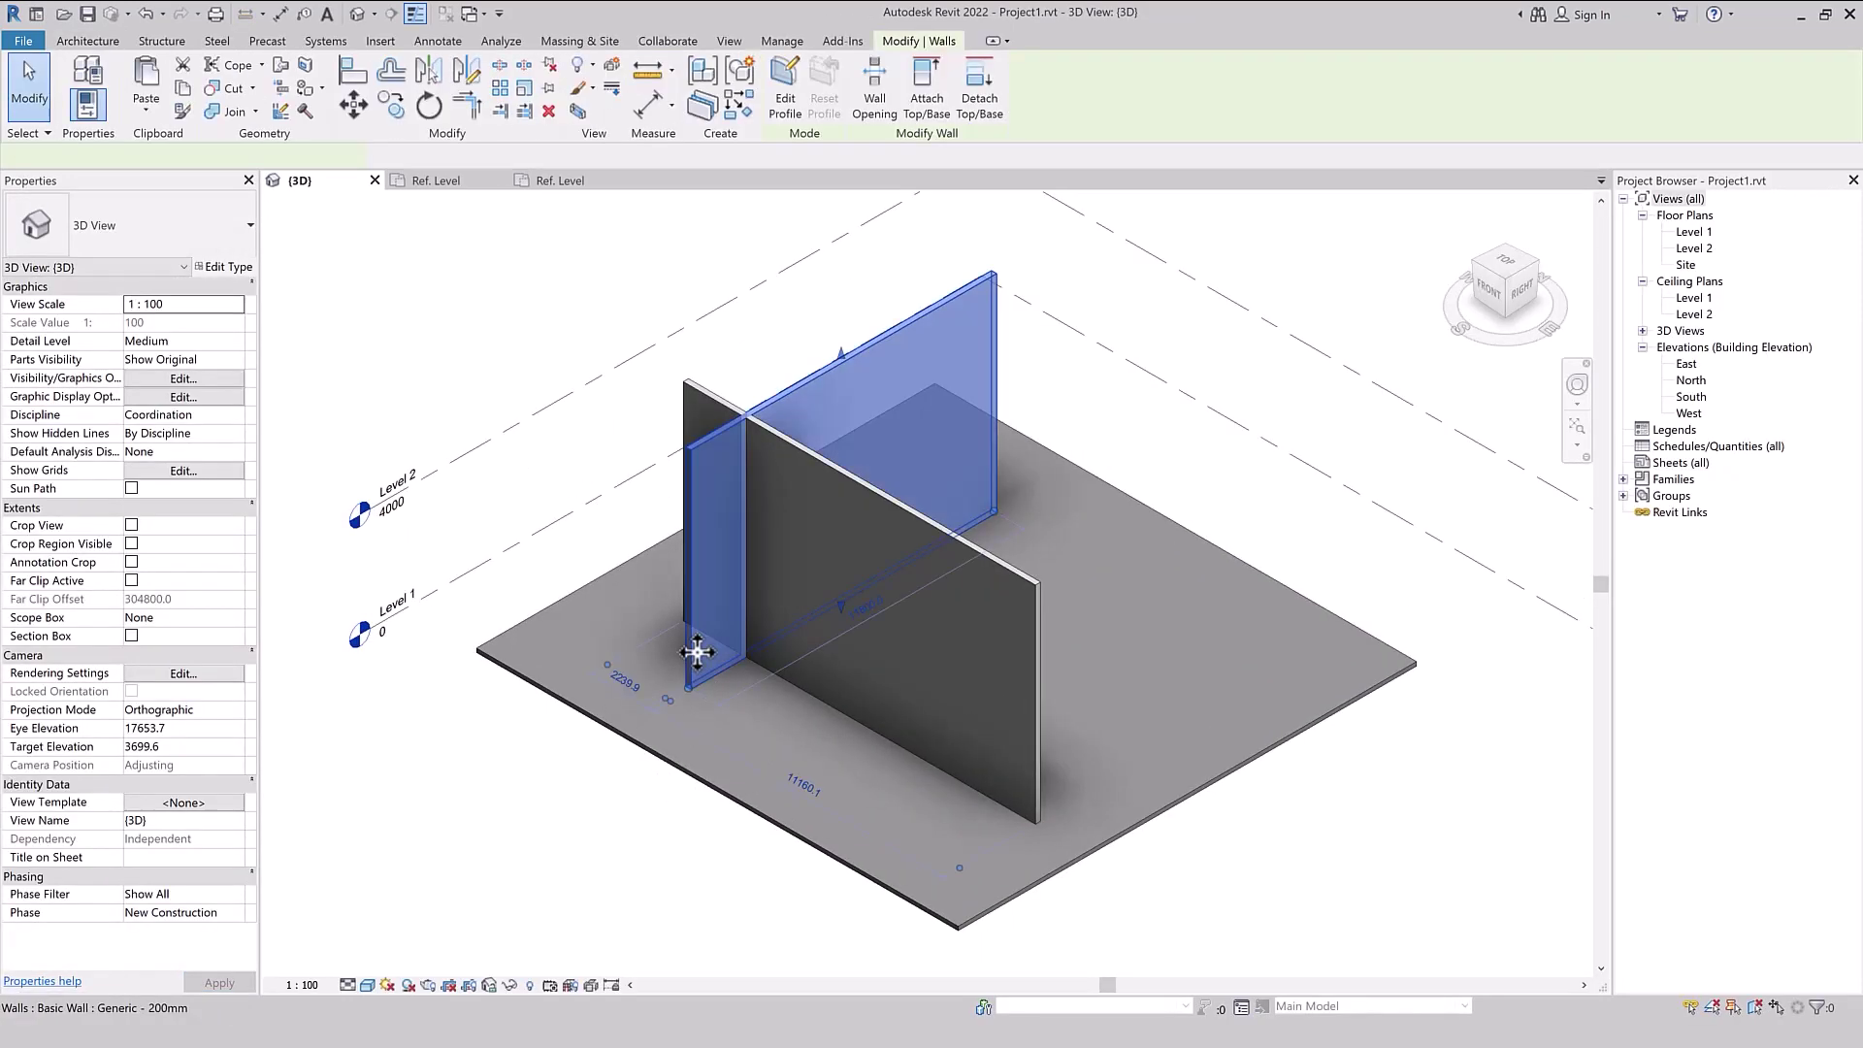
left_click(223, 269)
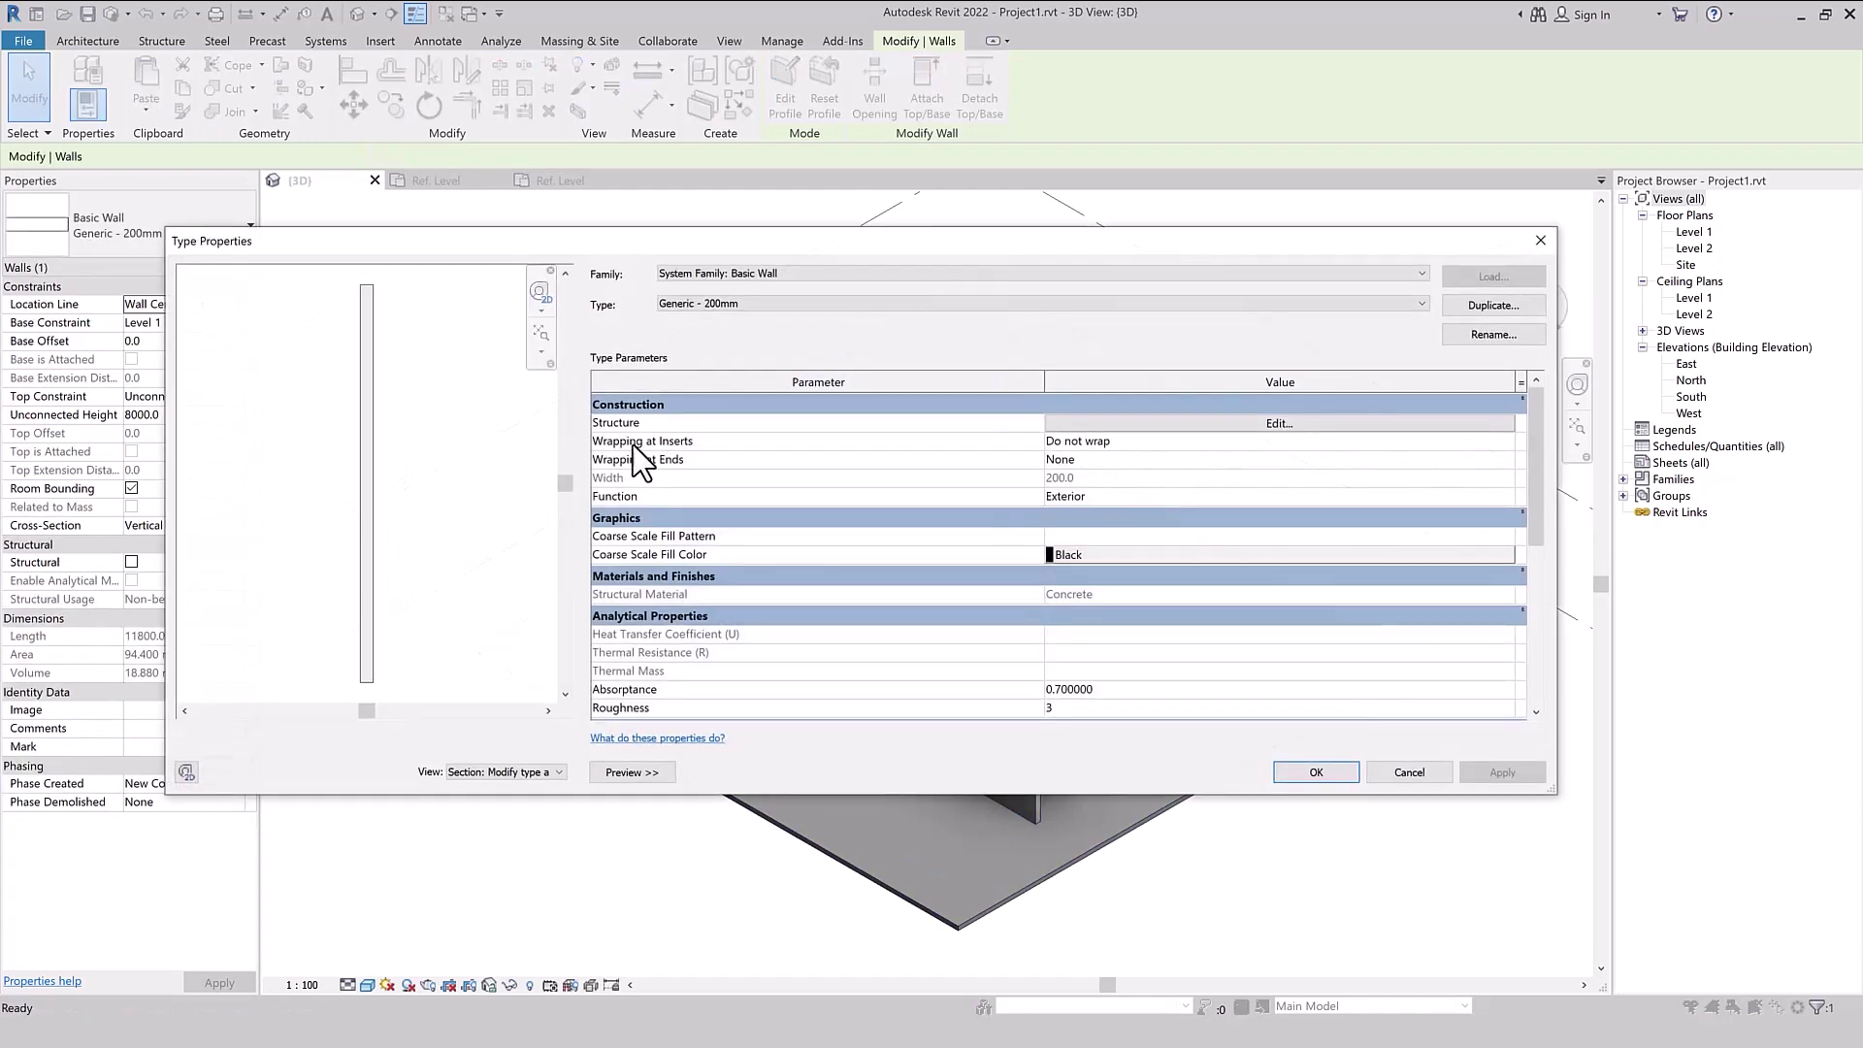
left_click(1128, 428)
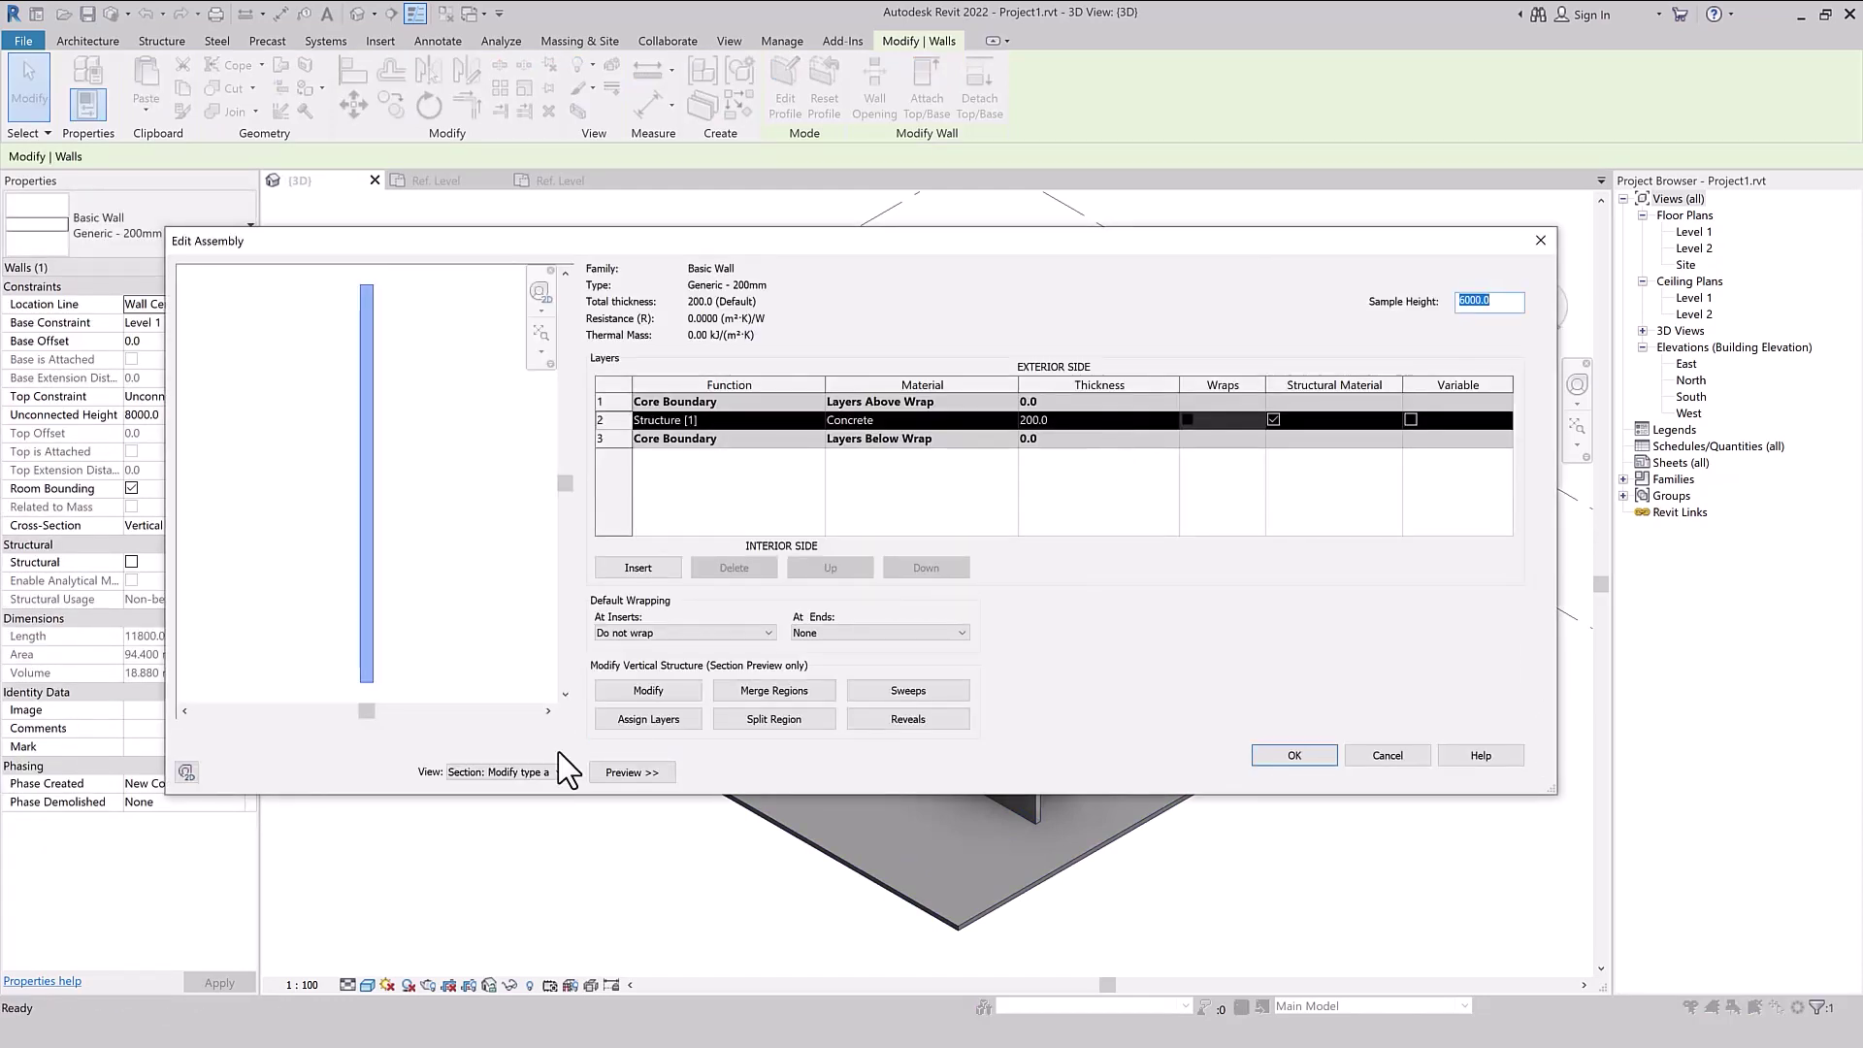
left_click(522, 774)
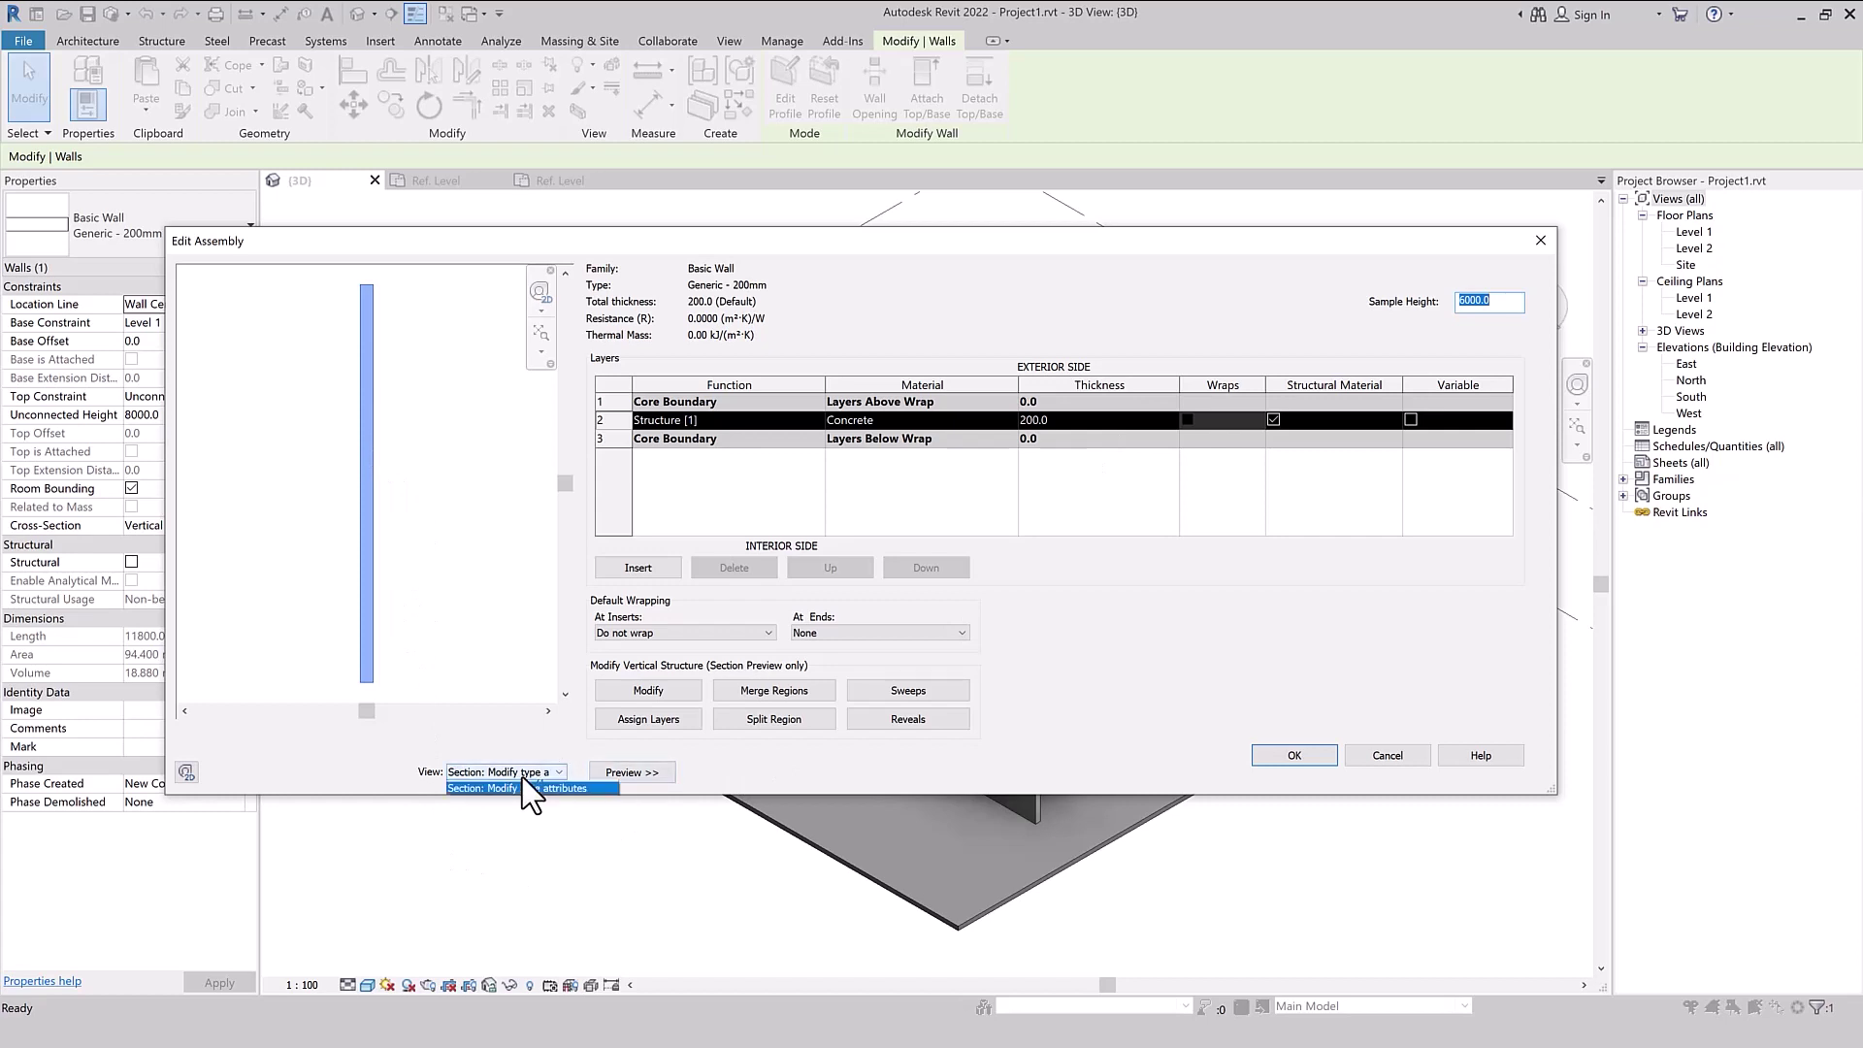
left_click(525, 788)
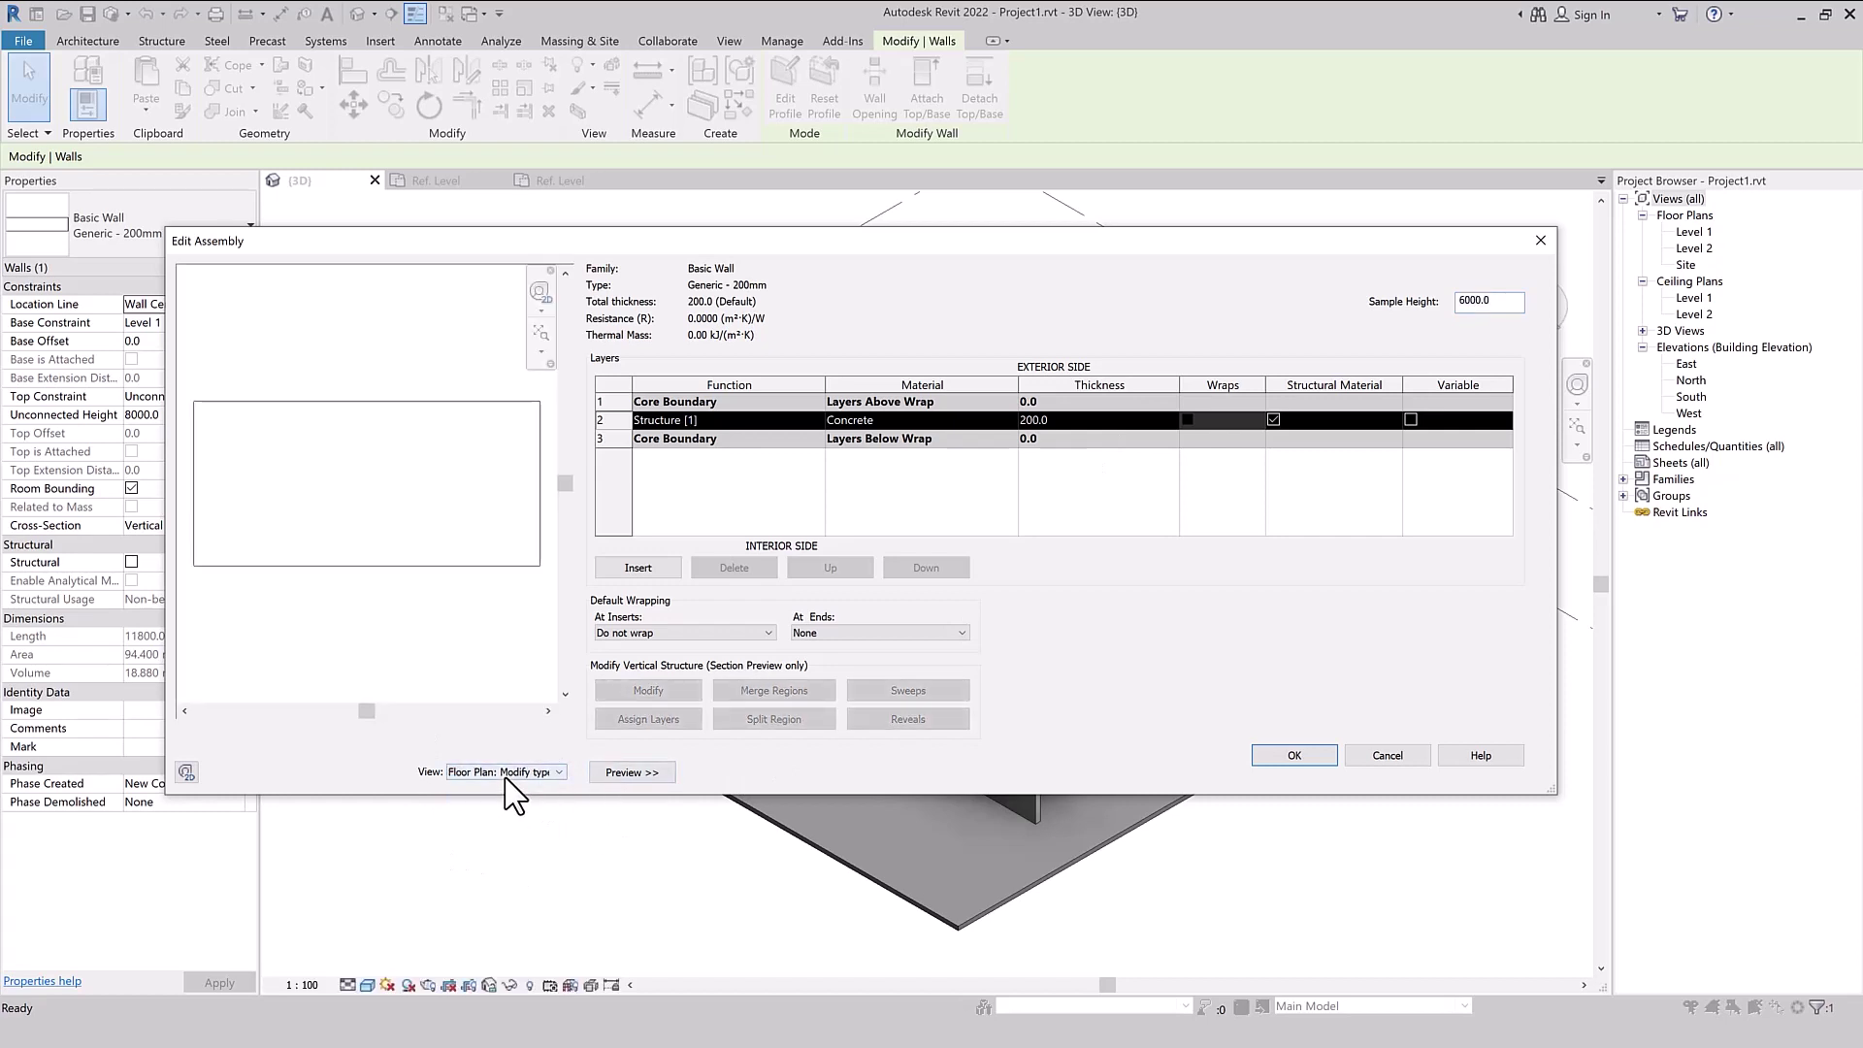
left_click(631, 774)
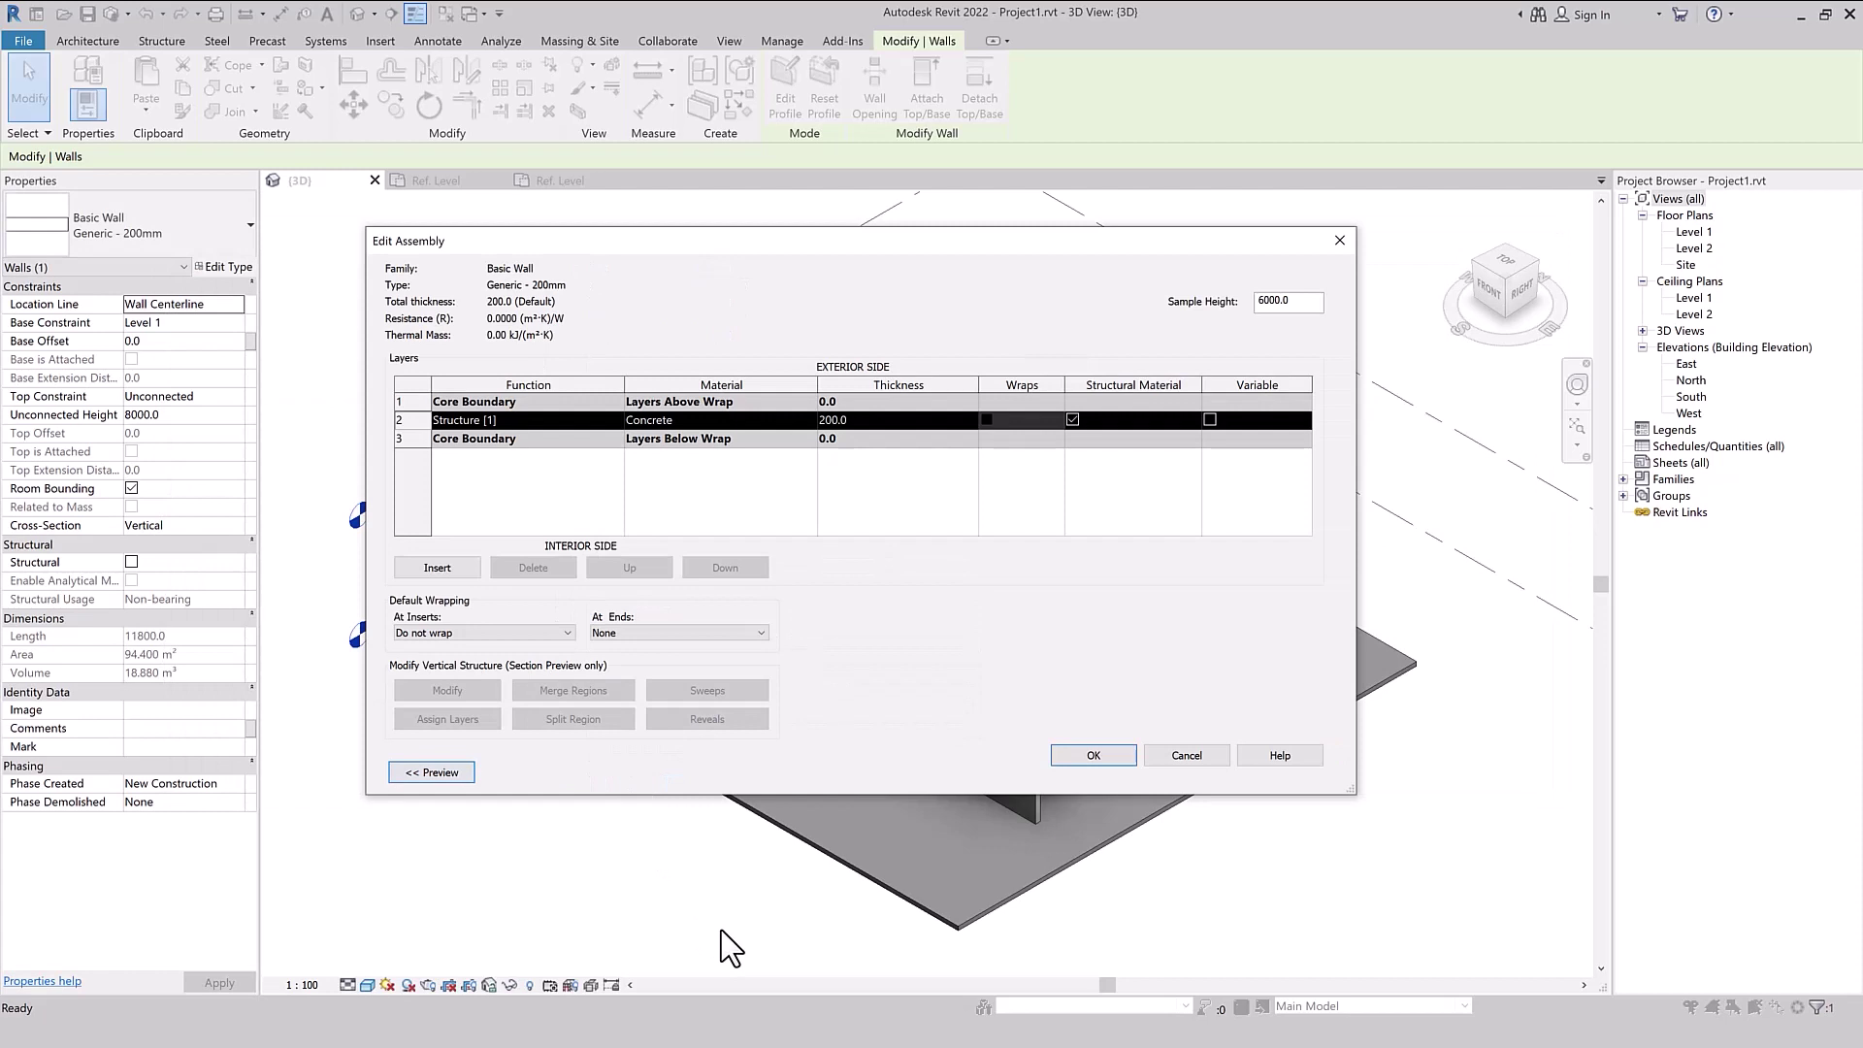
left_click(439, 774)
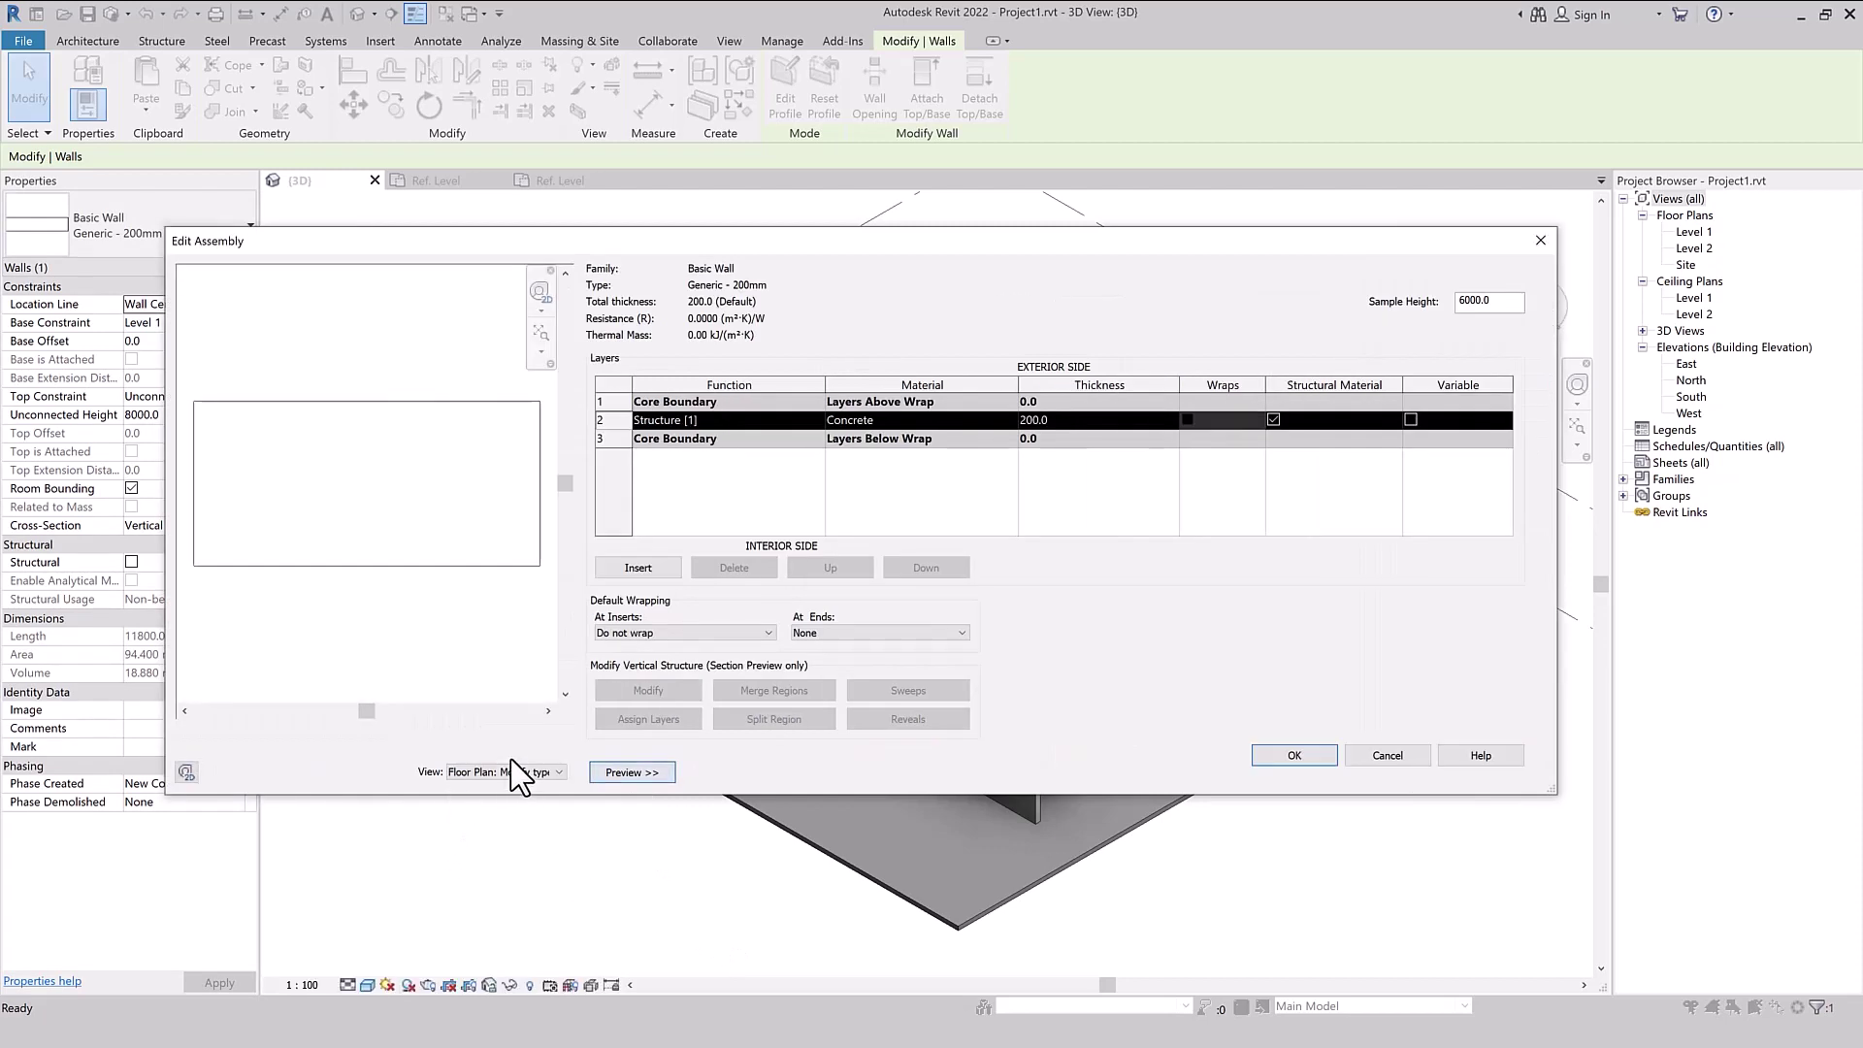
left_click(456, 774)
left_click(519, 813)
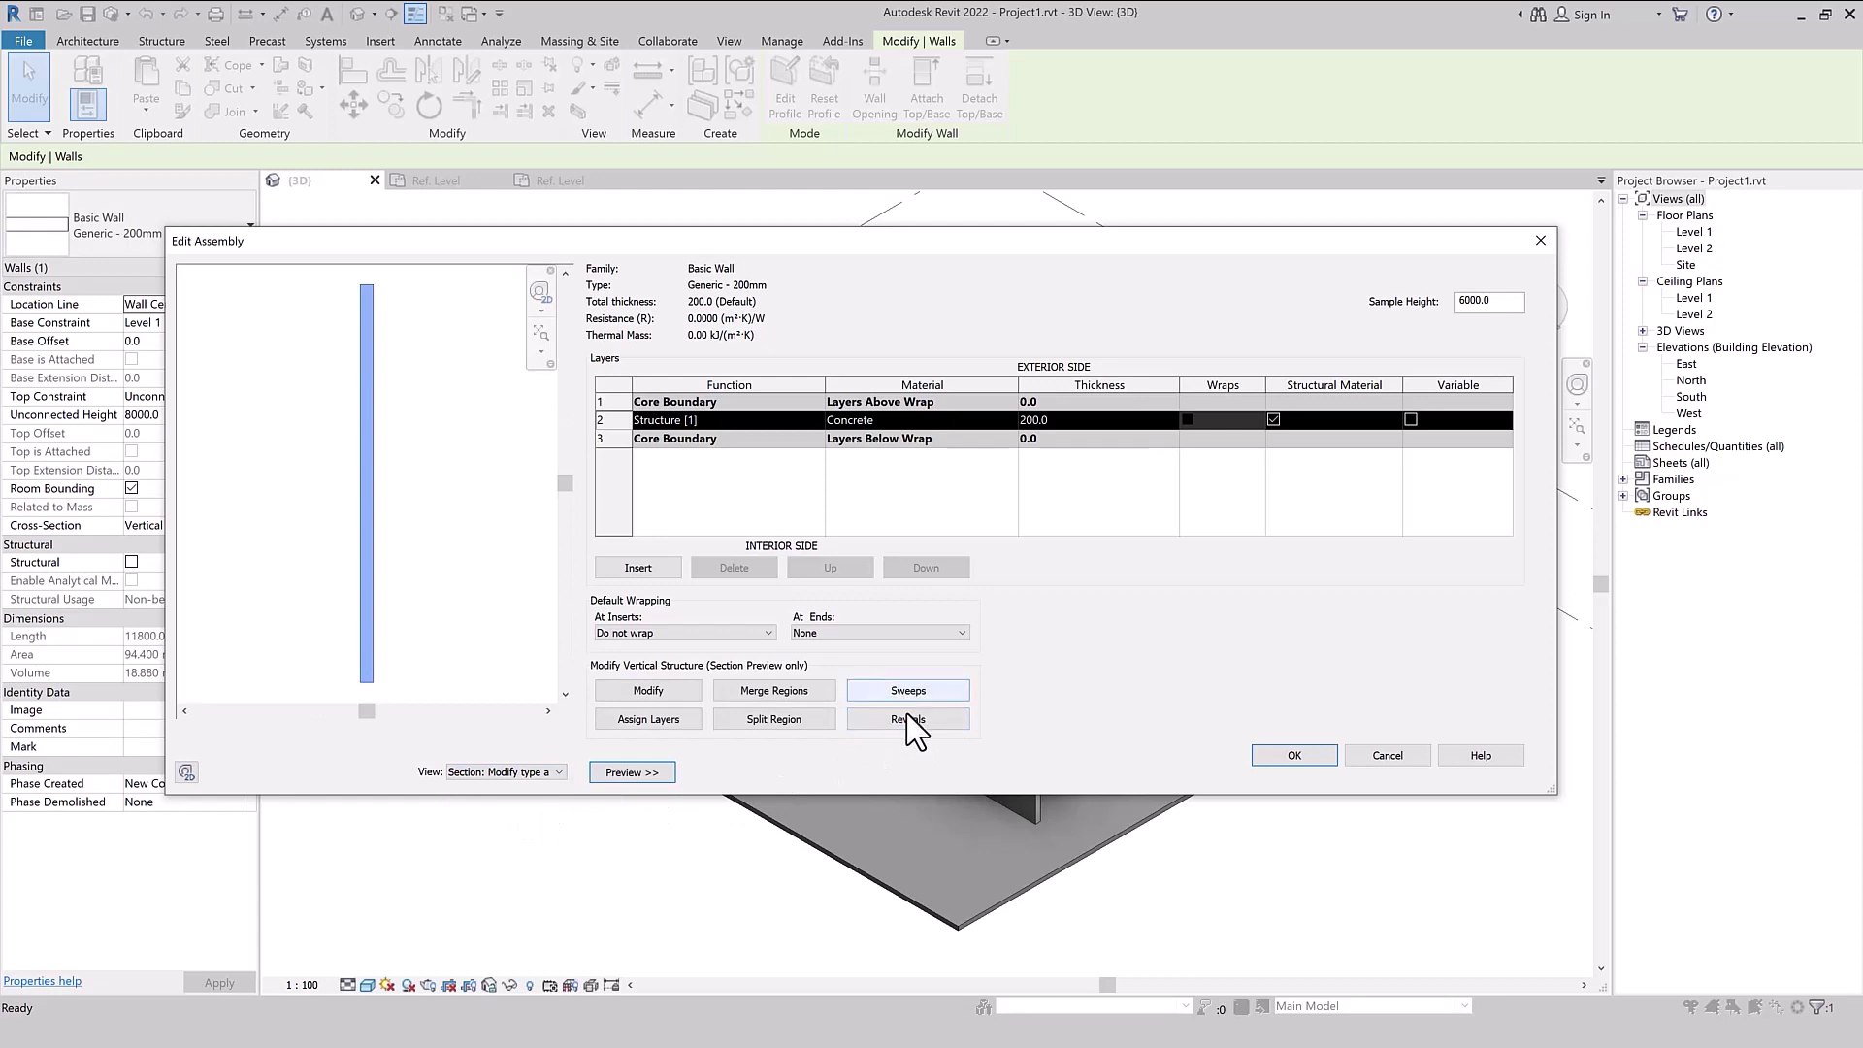
left_click(922, 692)
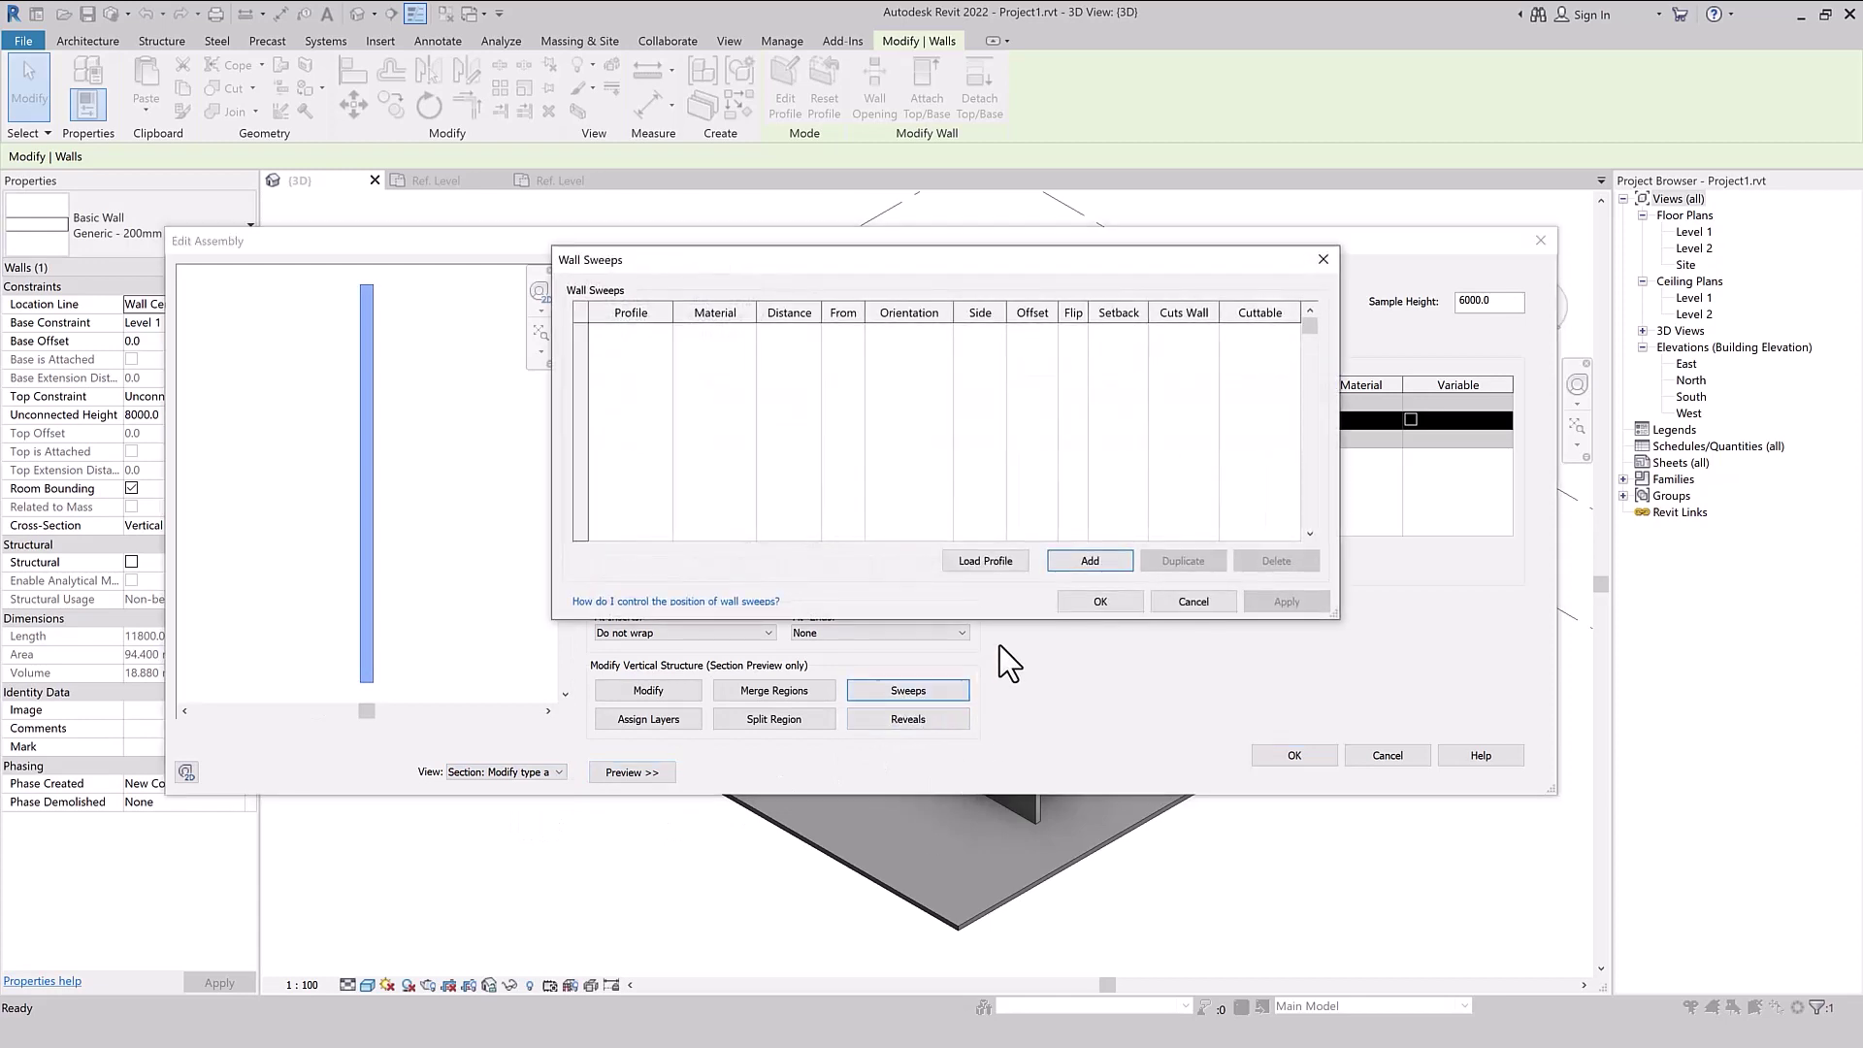
- Add two Flush Skirting Board Right sweeps, setting the second sweep's side to Interior
left_click(1098, 568)
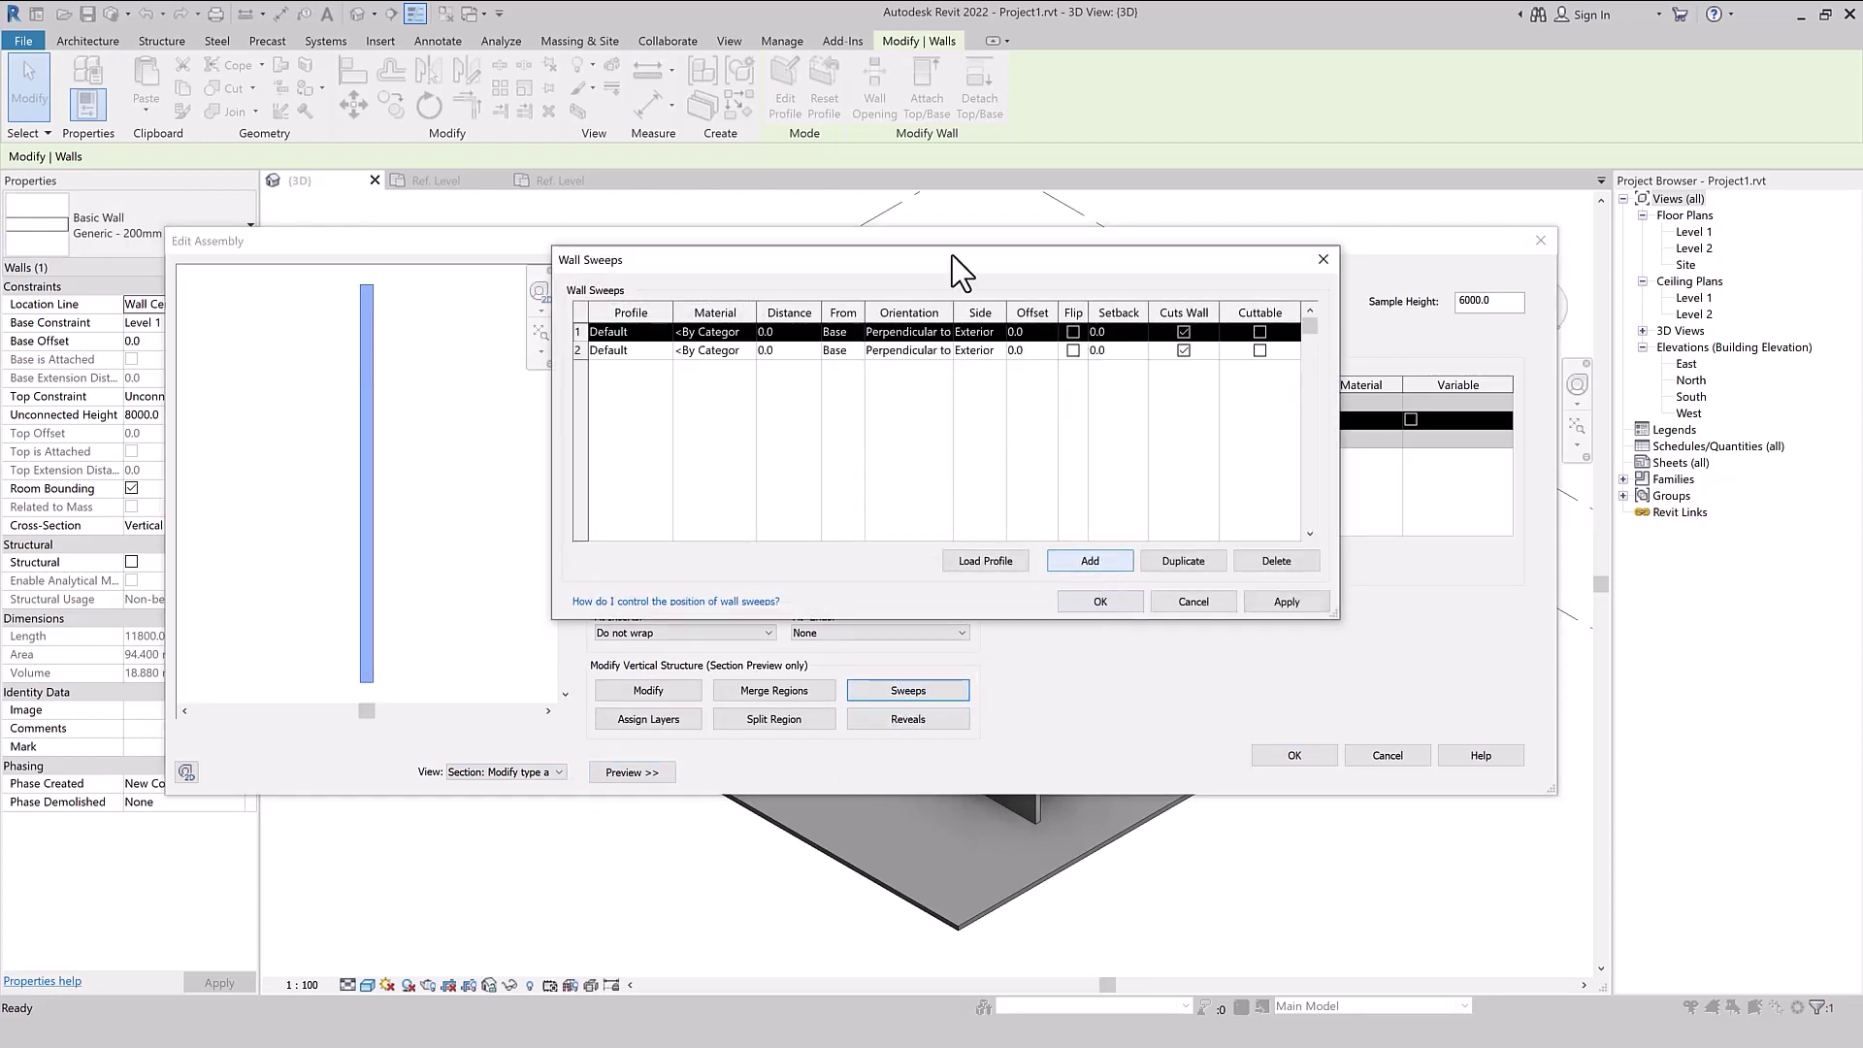
left_click_drag(883, 270, 834, 272)
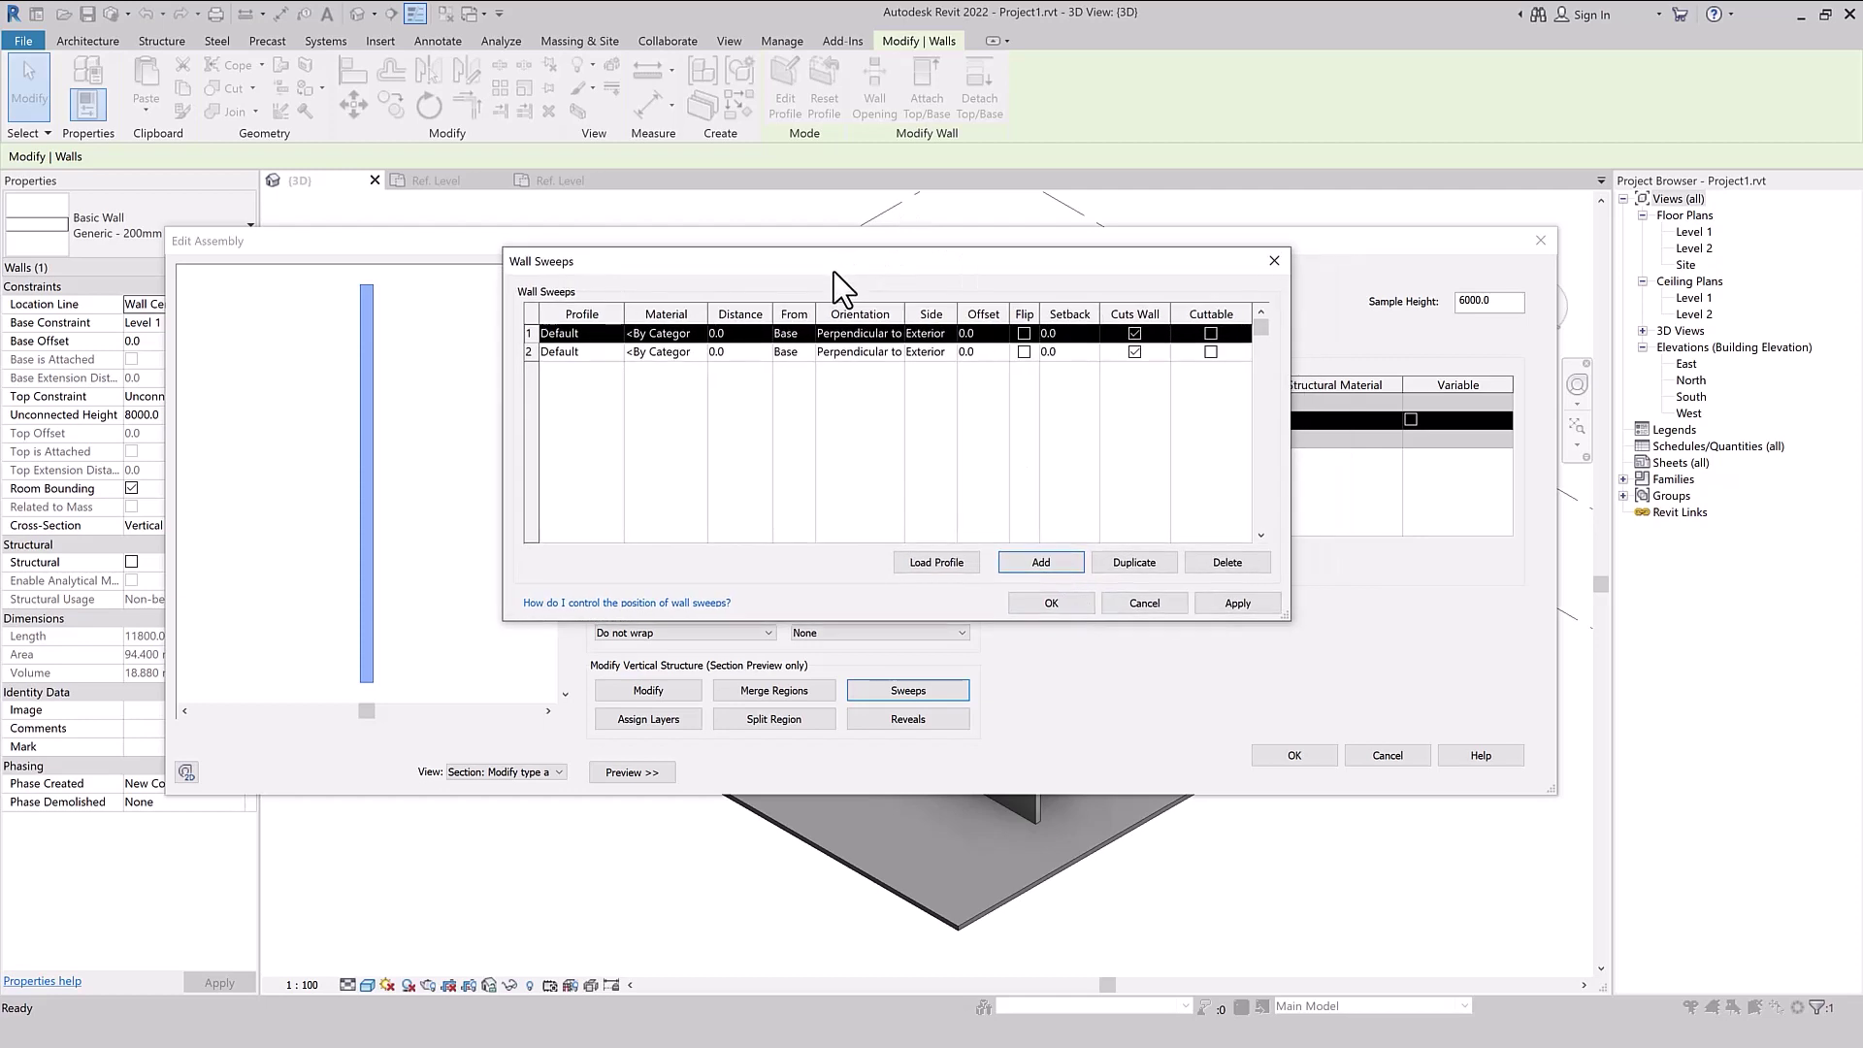
left_click(613, 335)
left_click(613, 369)
left_click(626, 388)
left_click(946, 355)
left_click(933, 387)
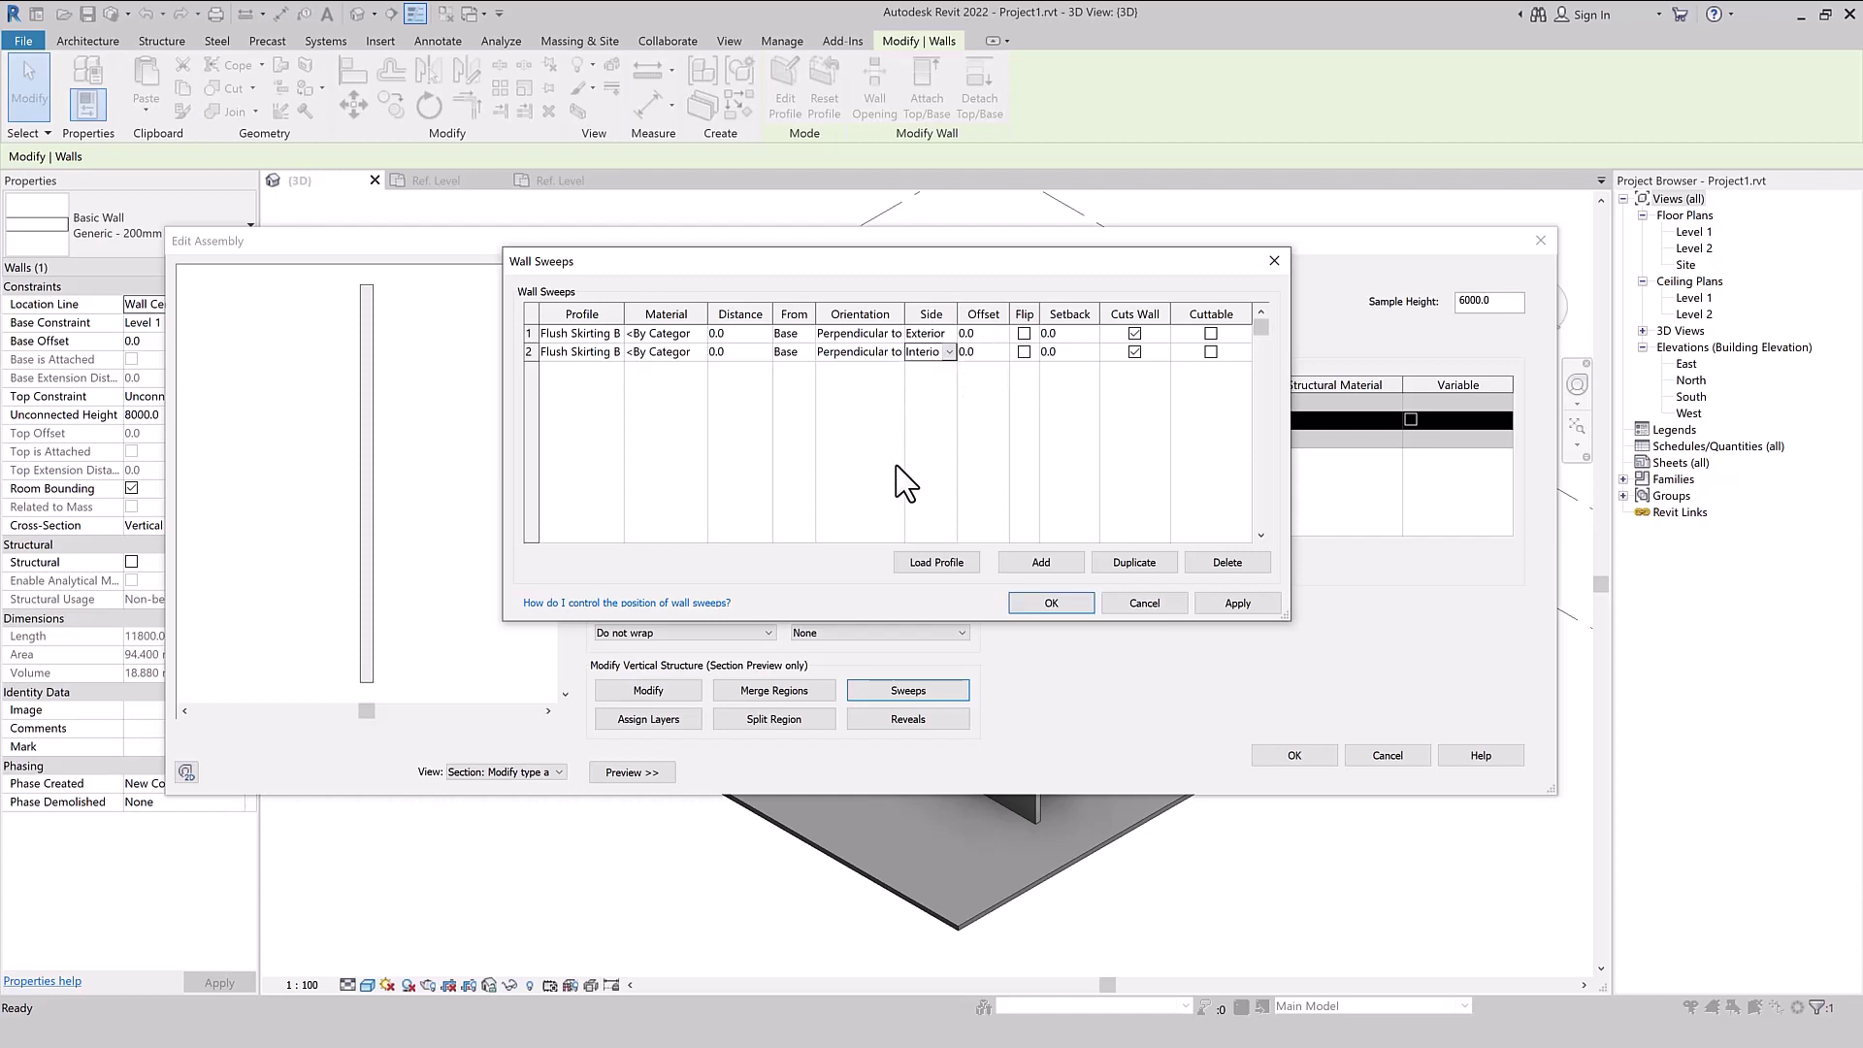
left_click(1055, 606)
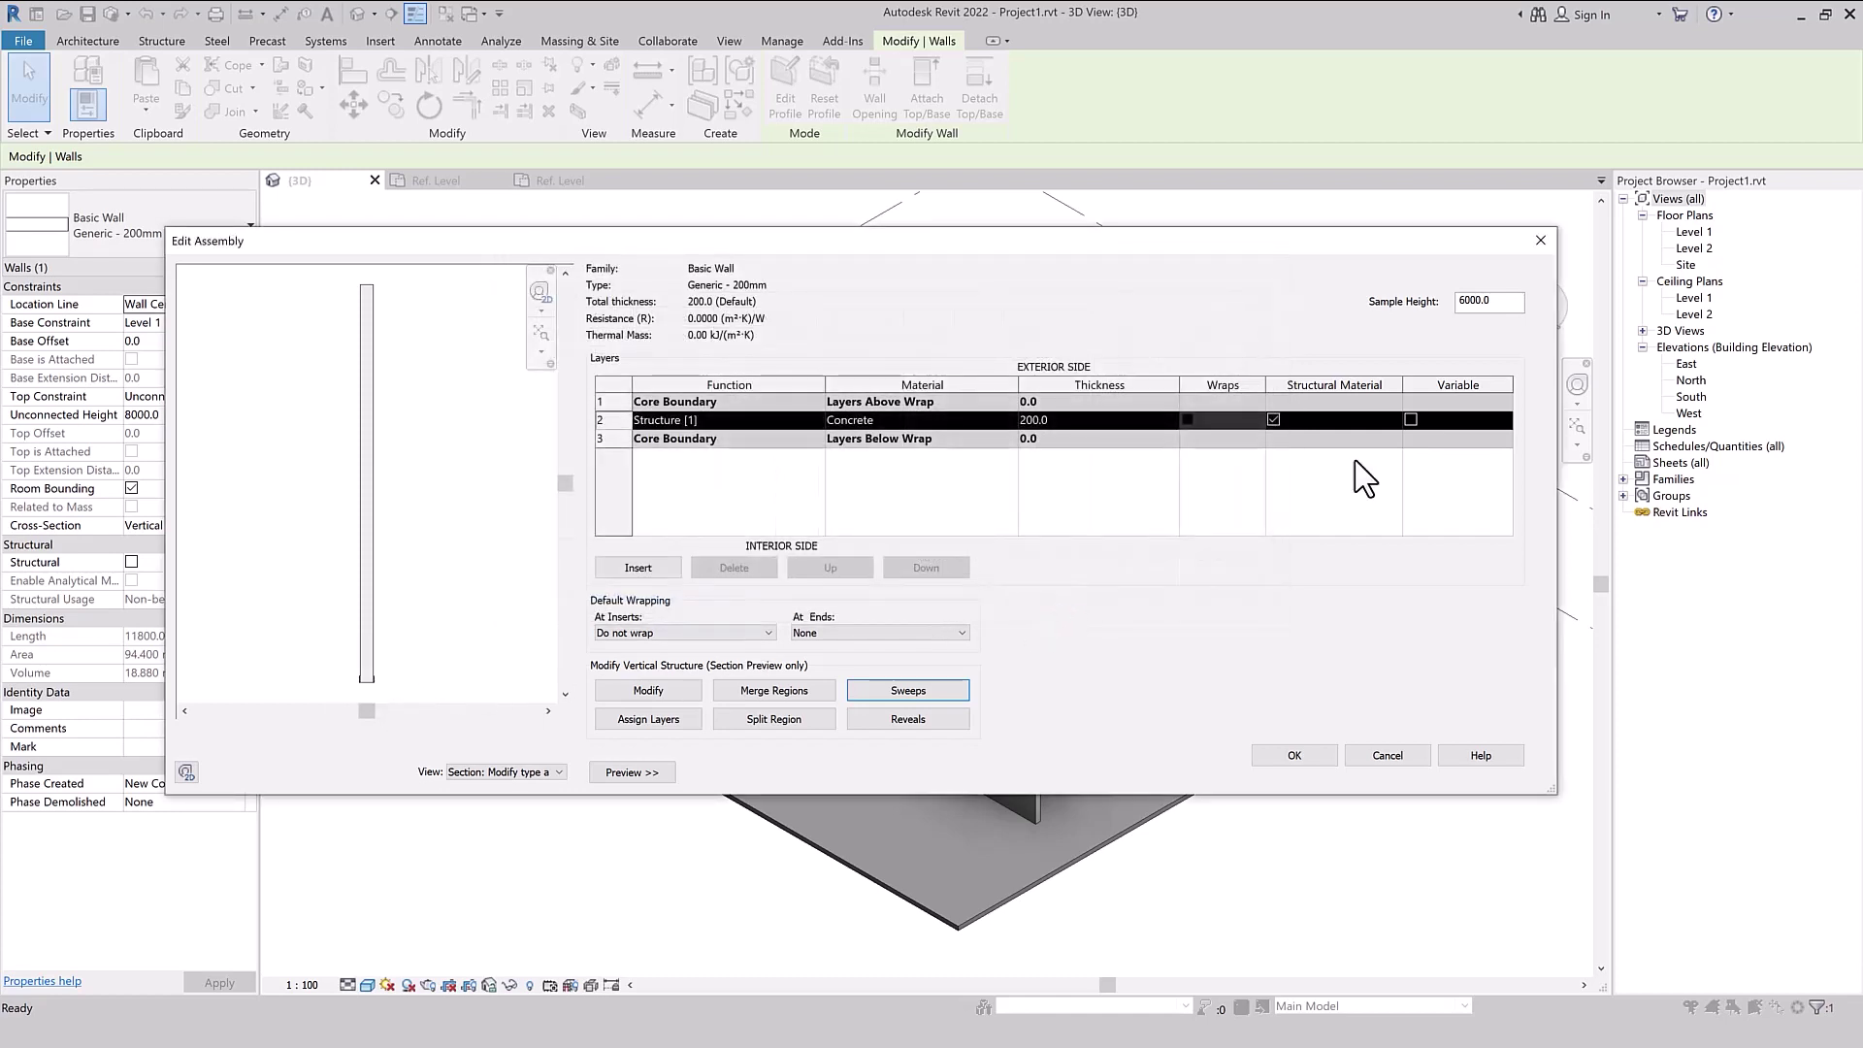
left_click(1467, 301)
type("2000")
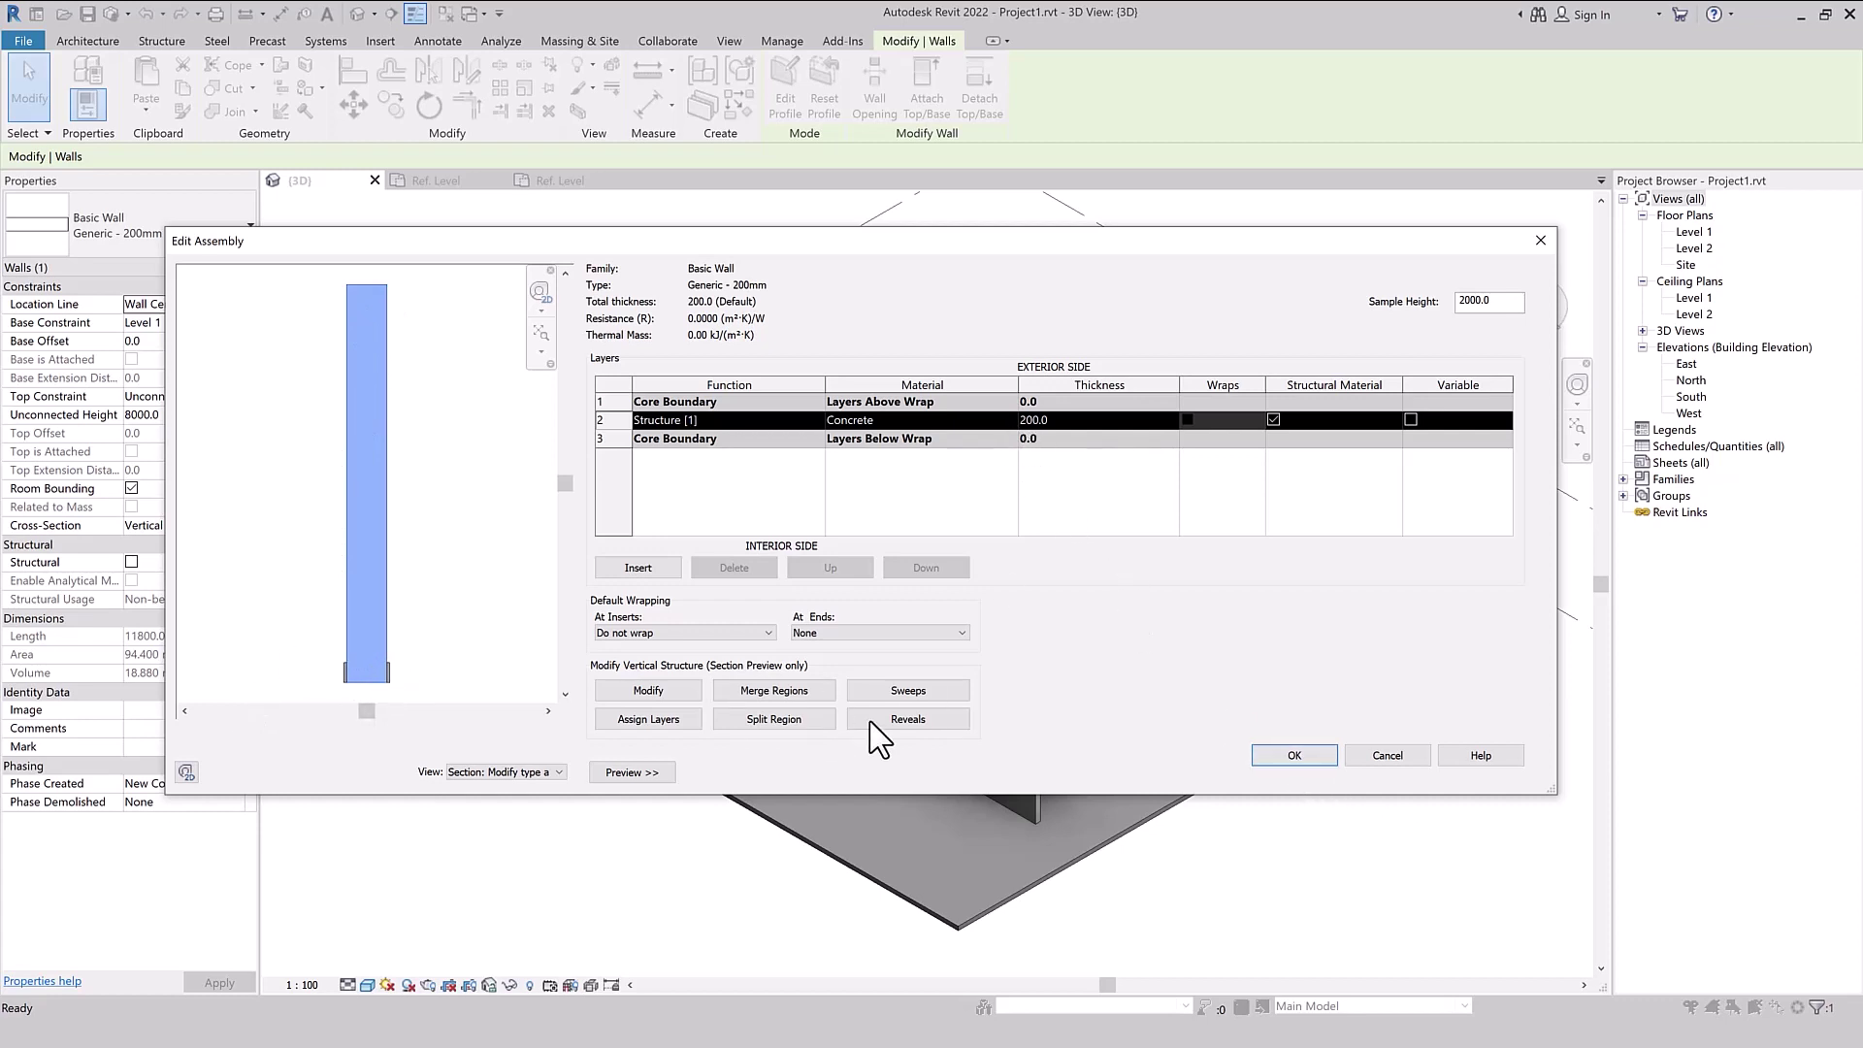
- Reopen Wall Sweeps and start a new material for the first sweep in the Material Browser
left_click(895, 692)
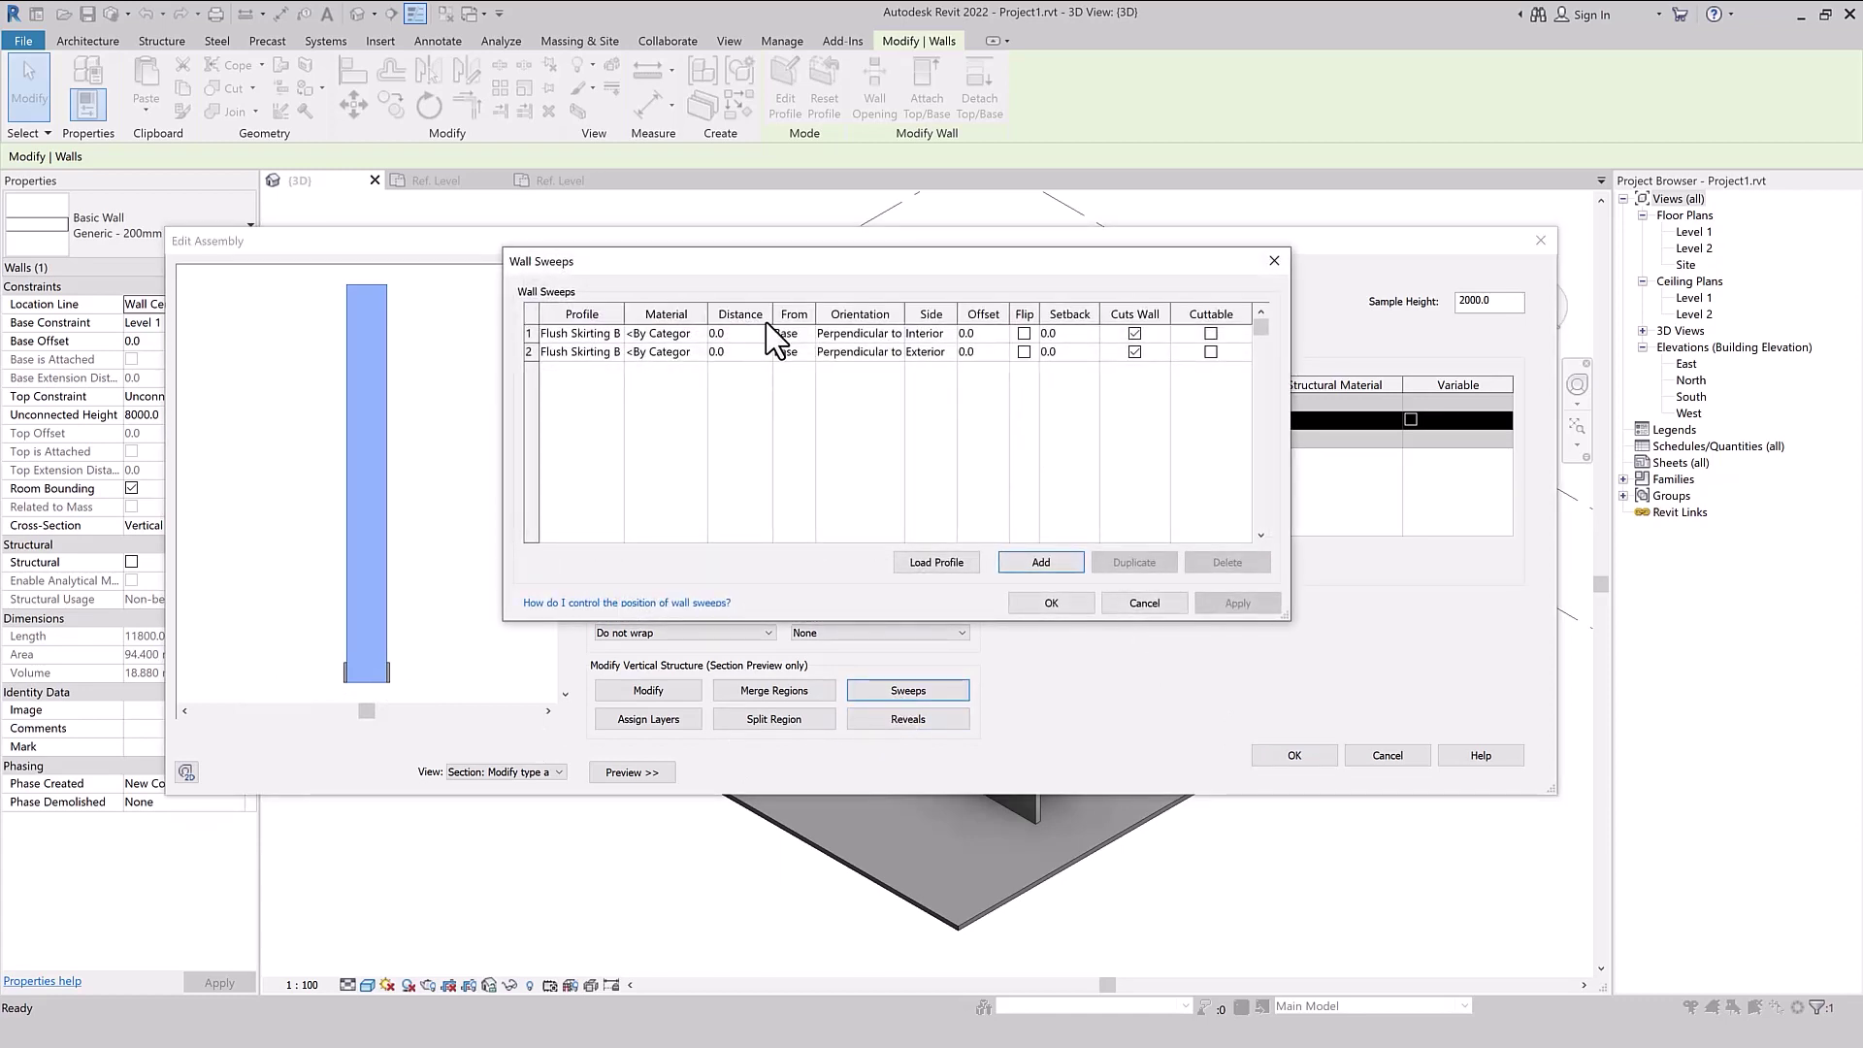
left_click(695, 334)
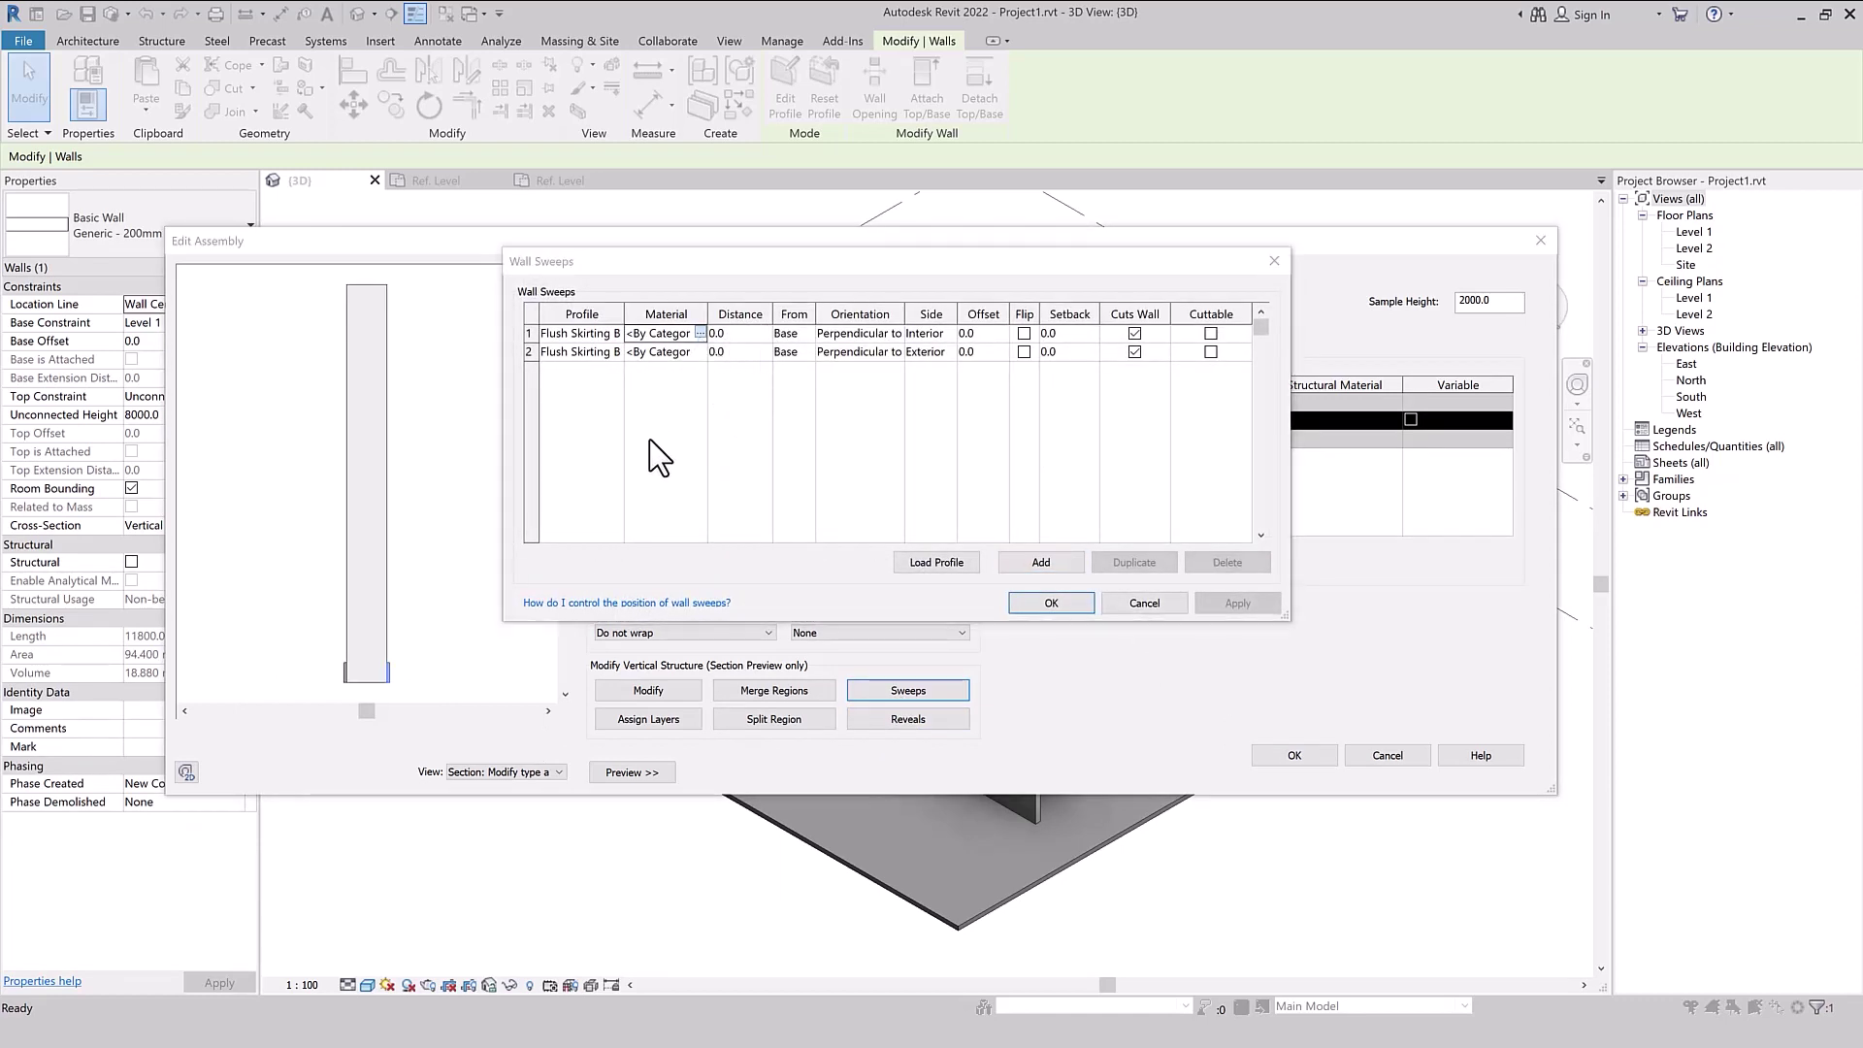
left_click(699, 333)
left_click(539, 746)
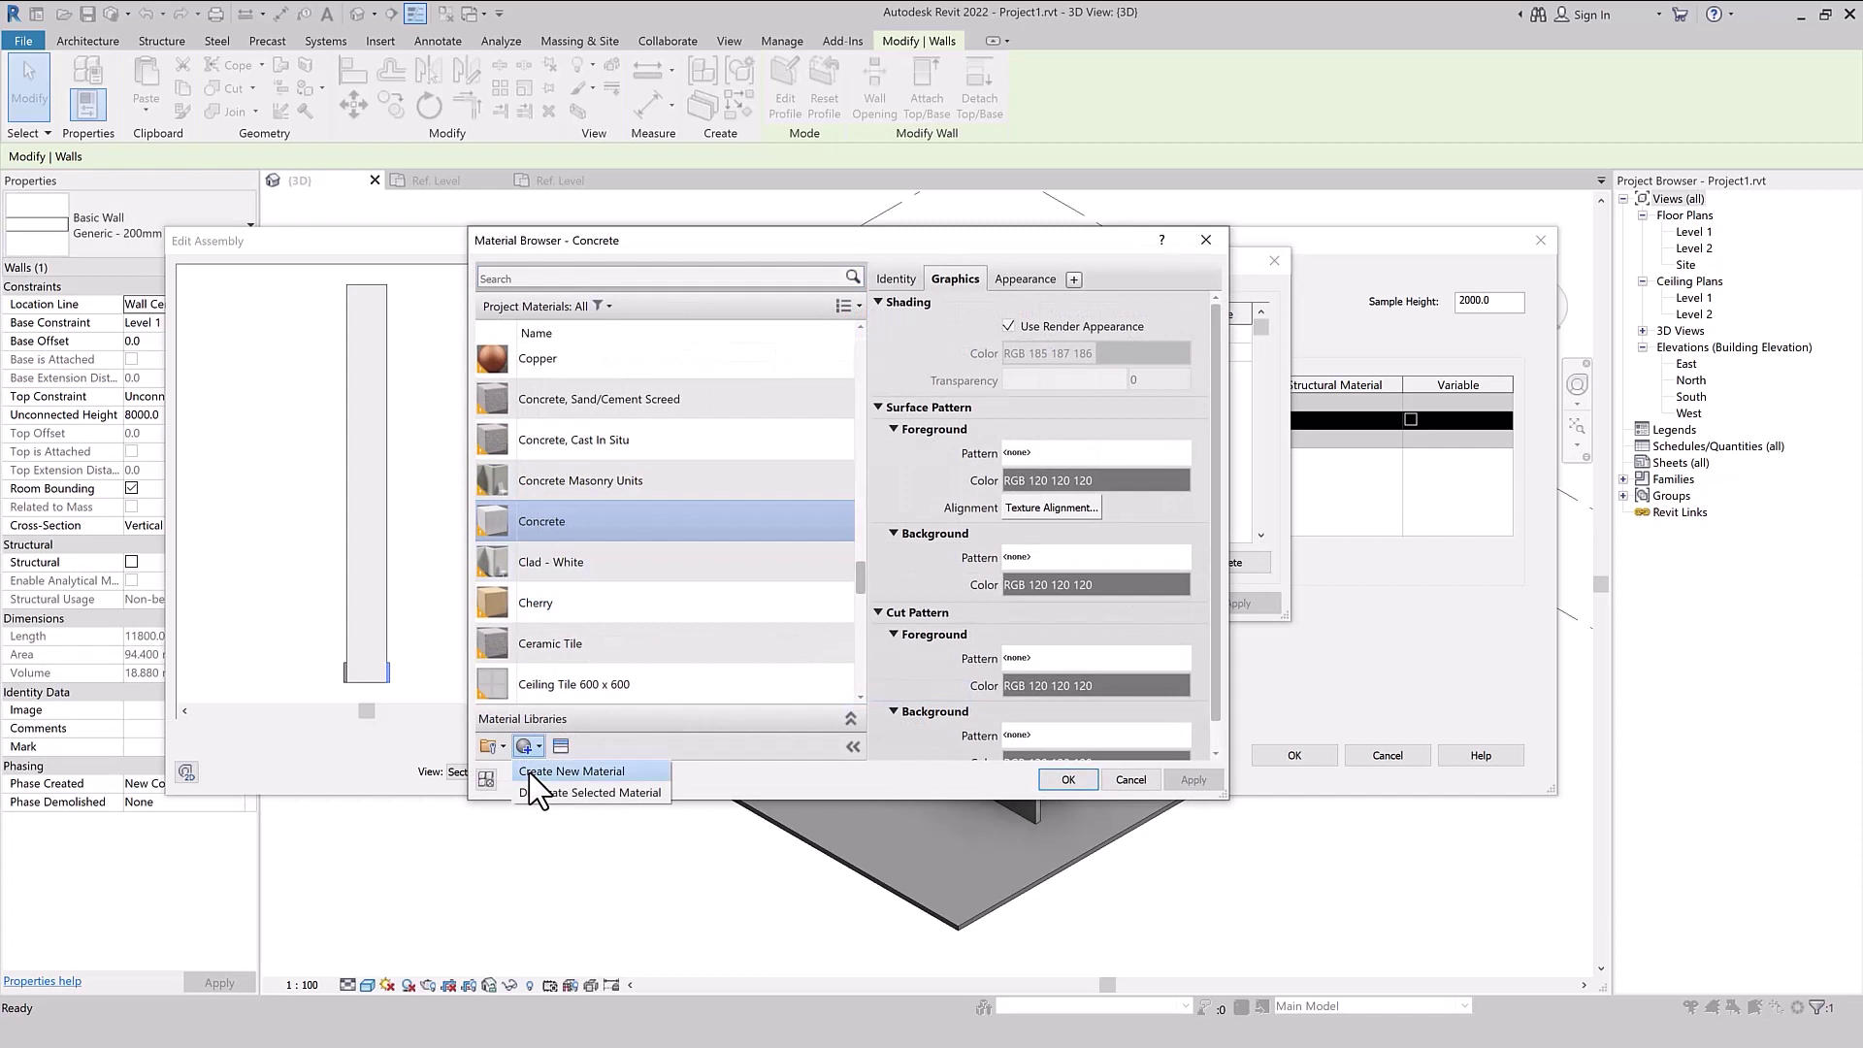
- Create a new material named Wood and replace its appearance with the Mahogany asset
right_click(596, 531)
left_click(626, 583)
type("Wood")
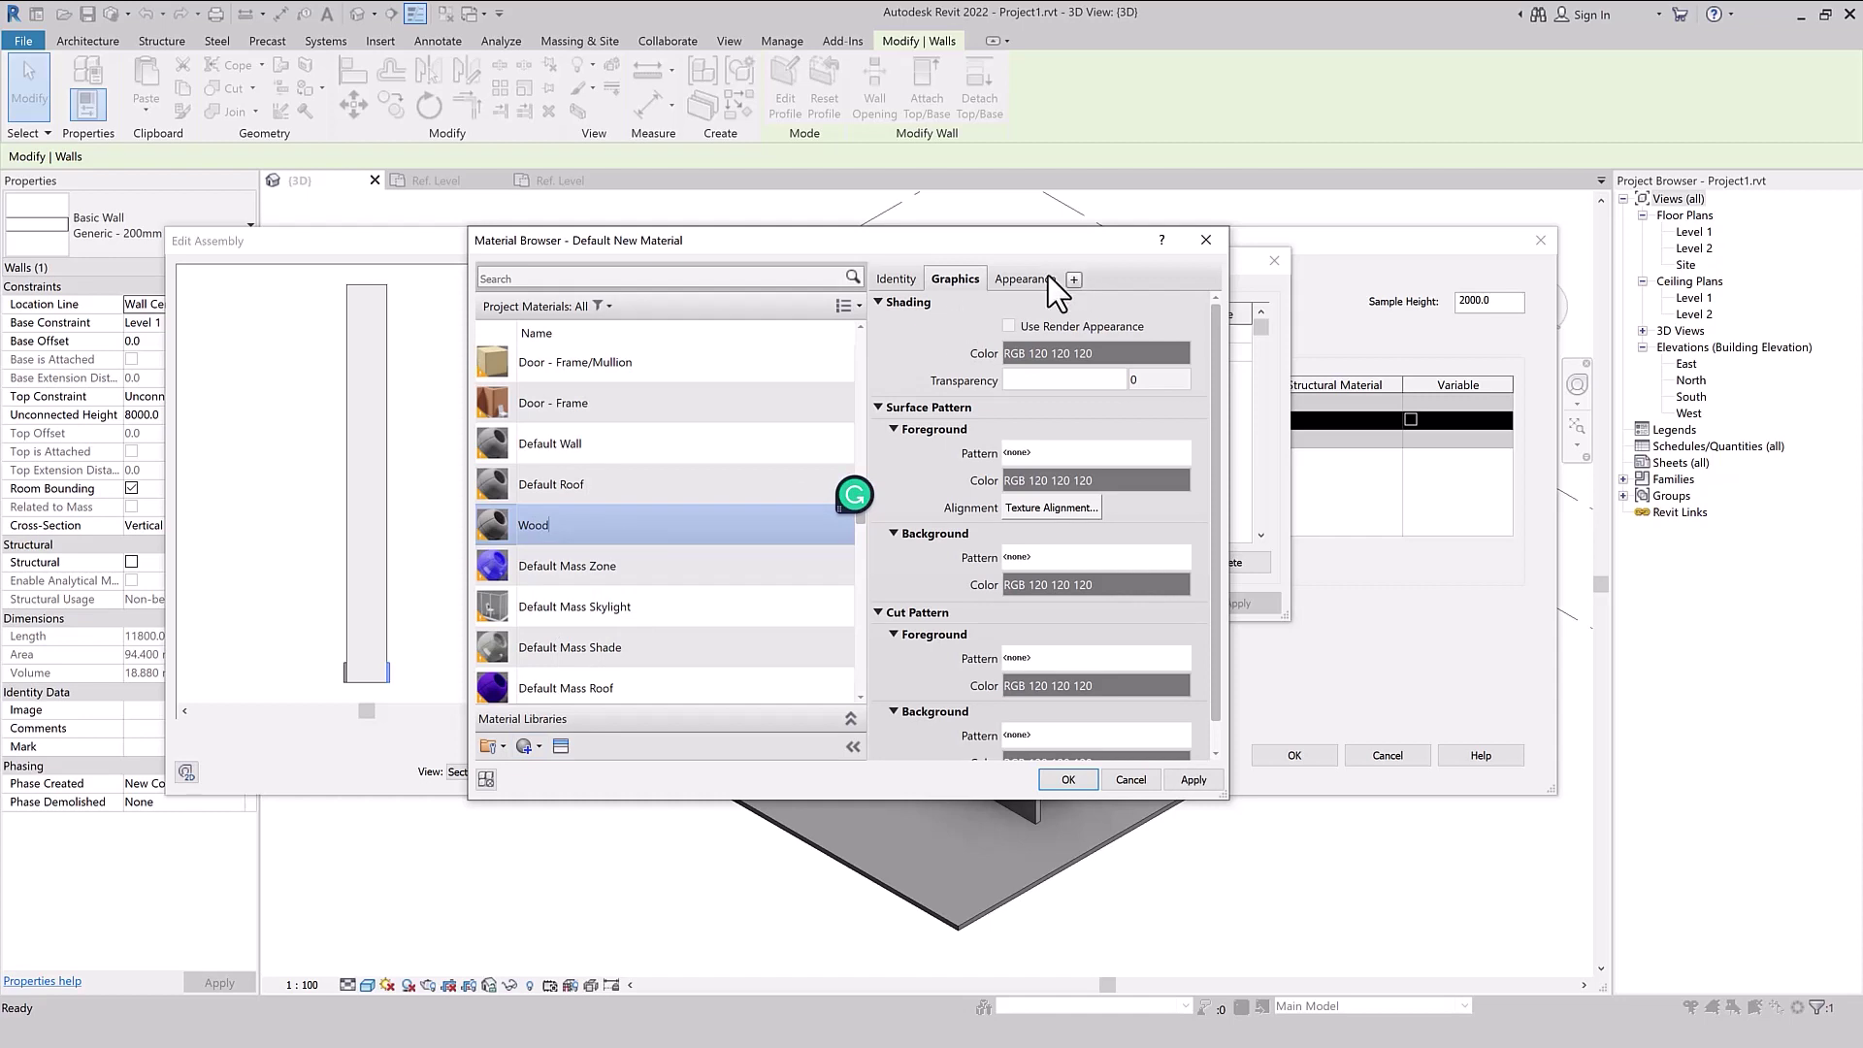
left_click(1024, 279)
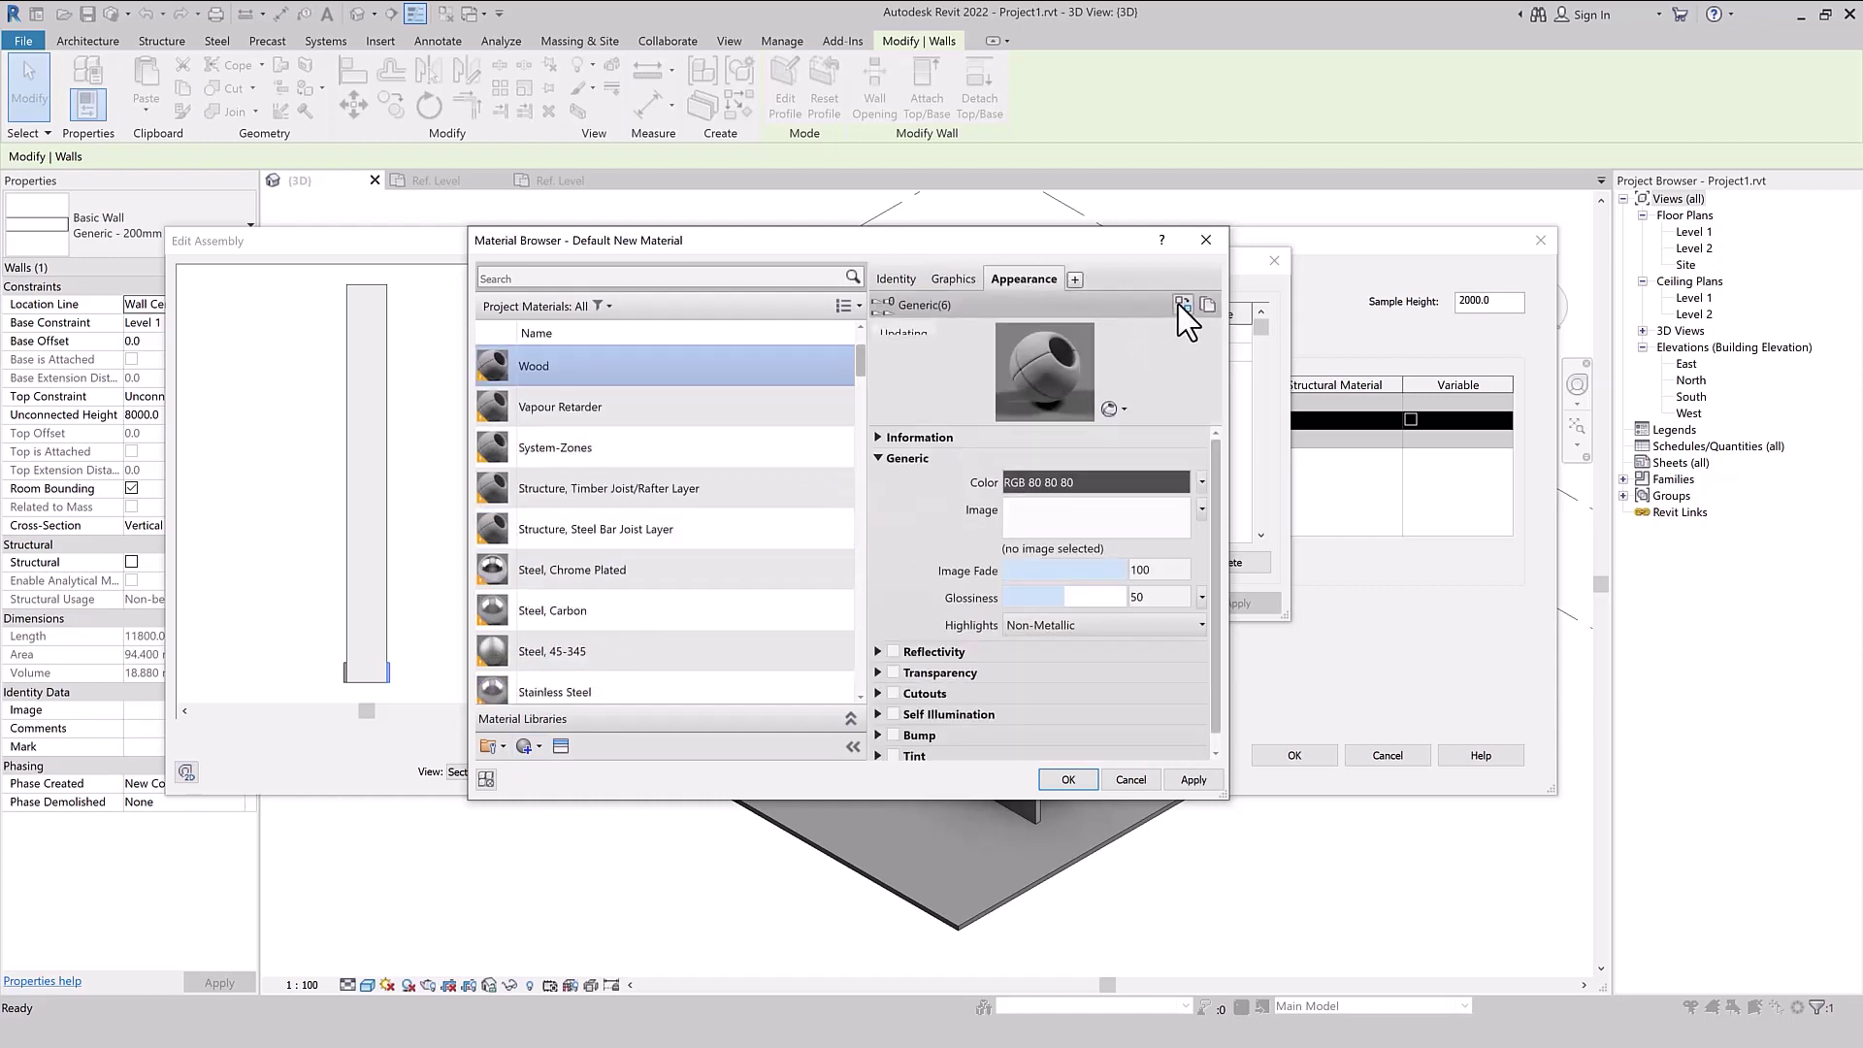
left_click(1182, 305)
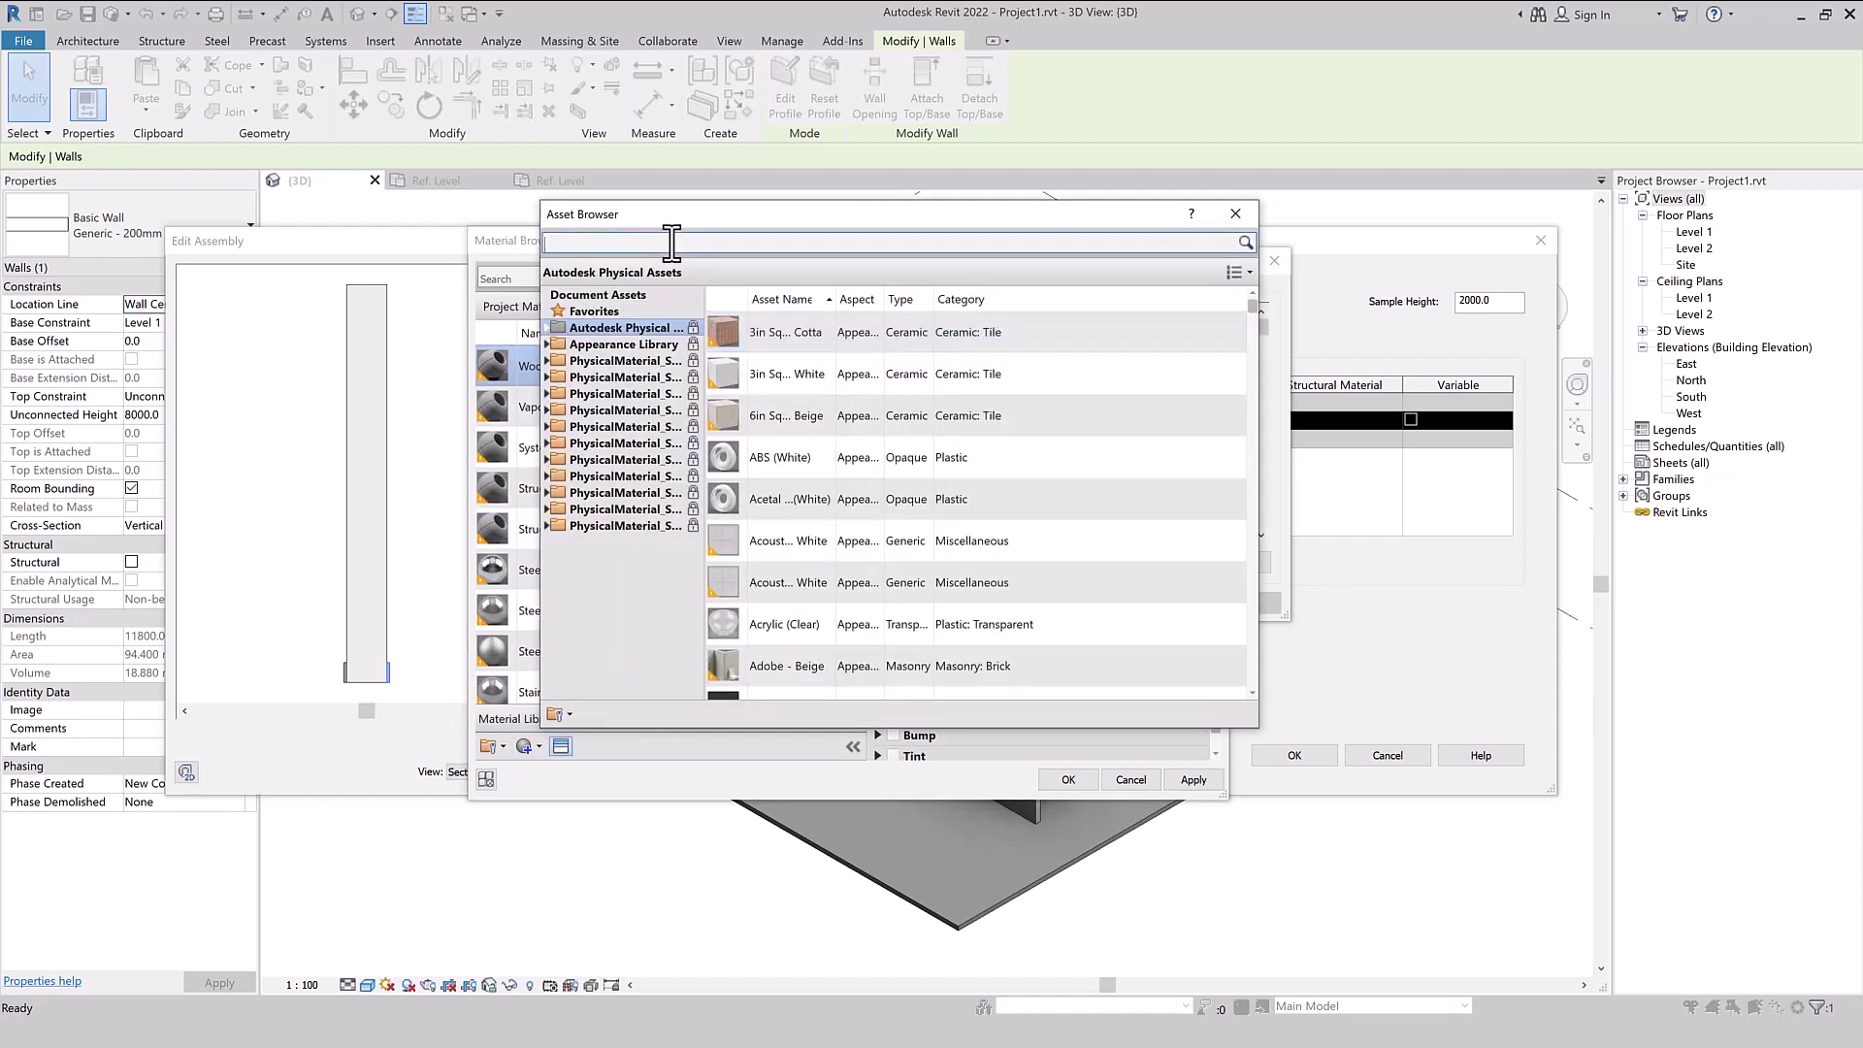
type("wood")
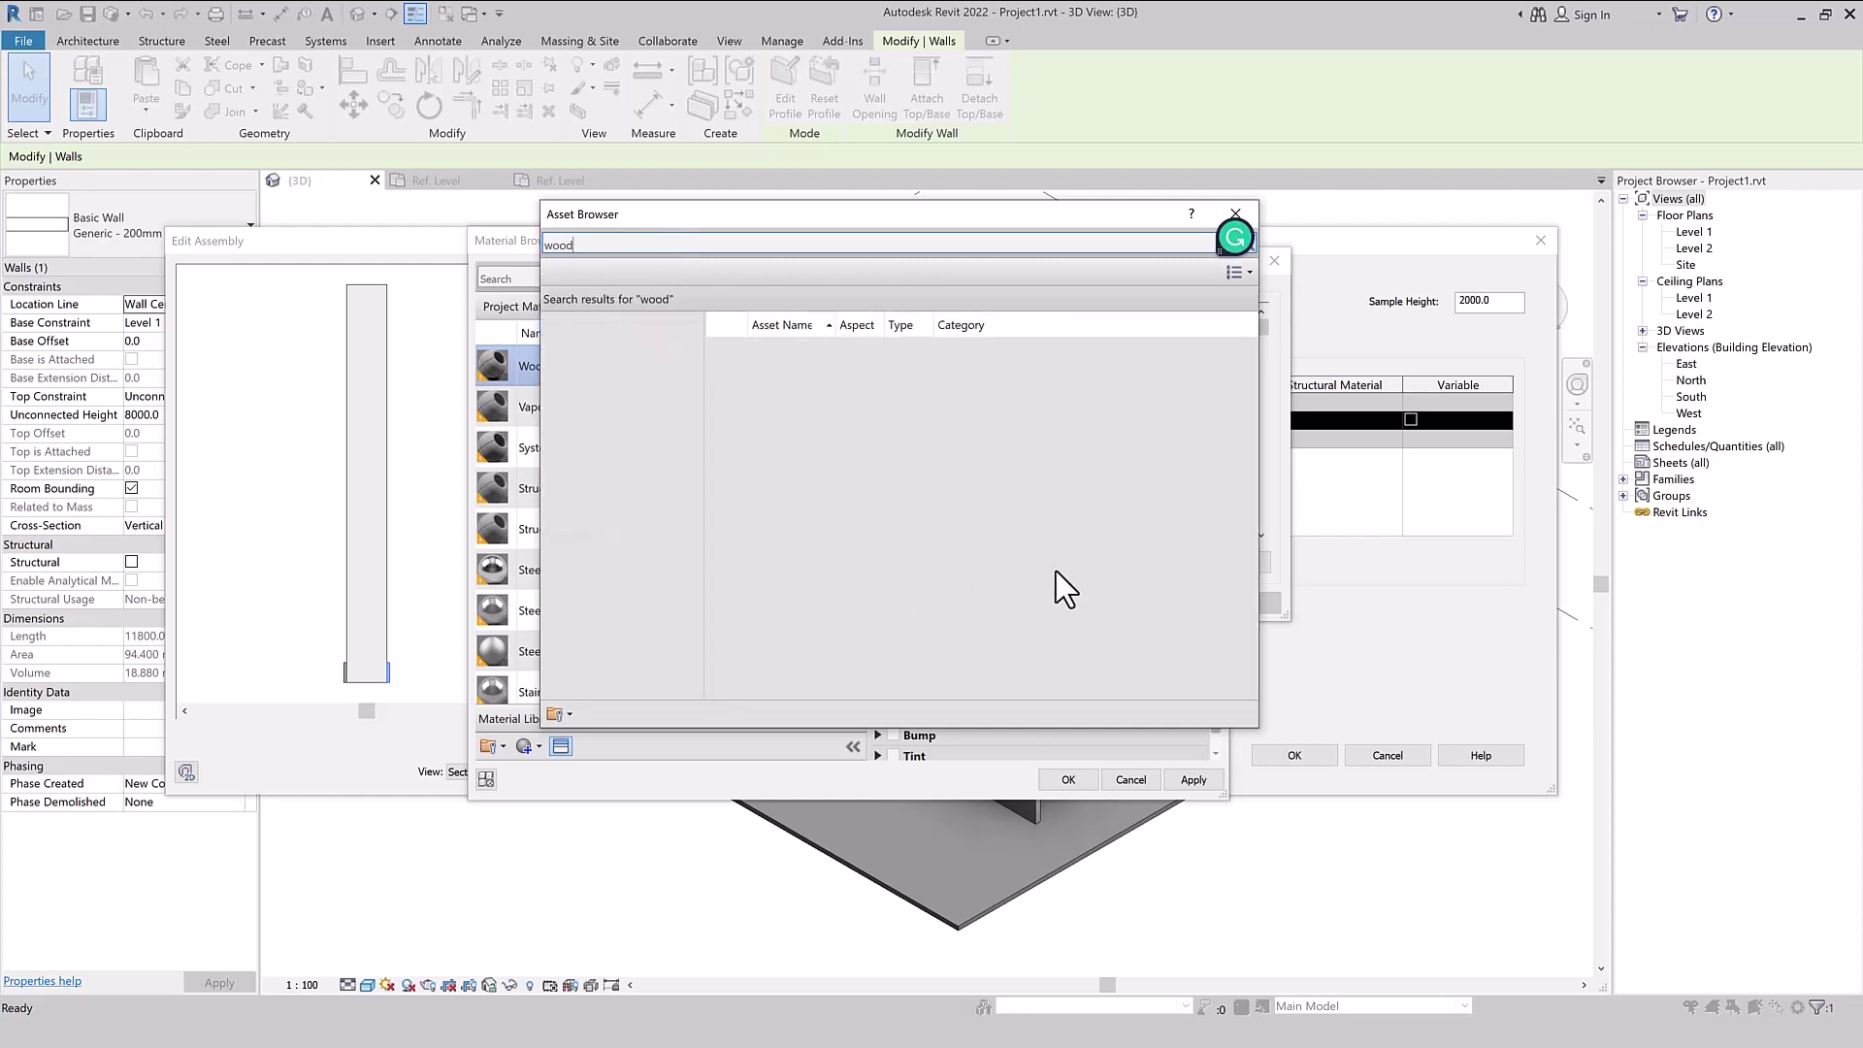
scroll(1004, 548, "down", 3)
scroll(999, 553, "down", 3)
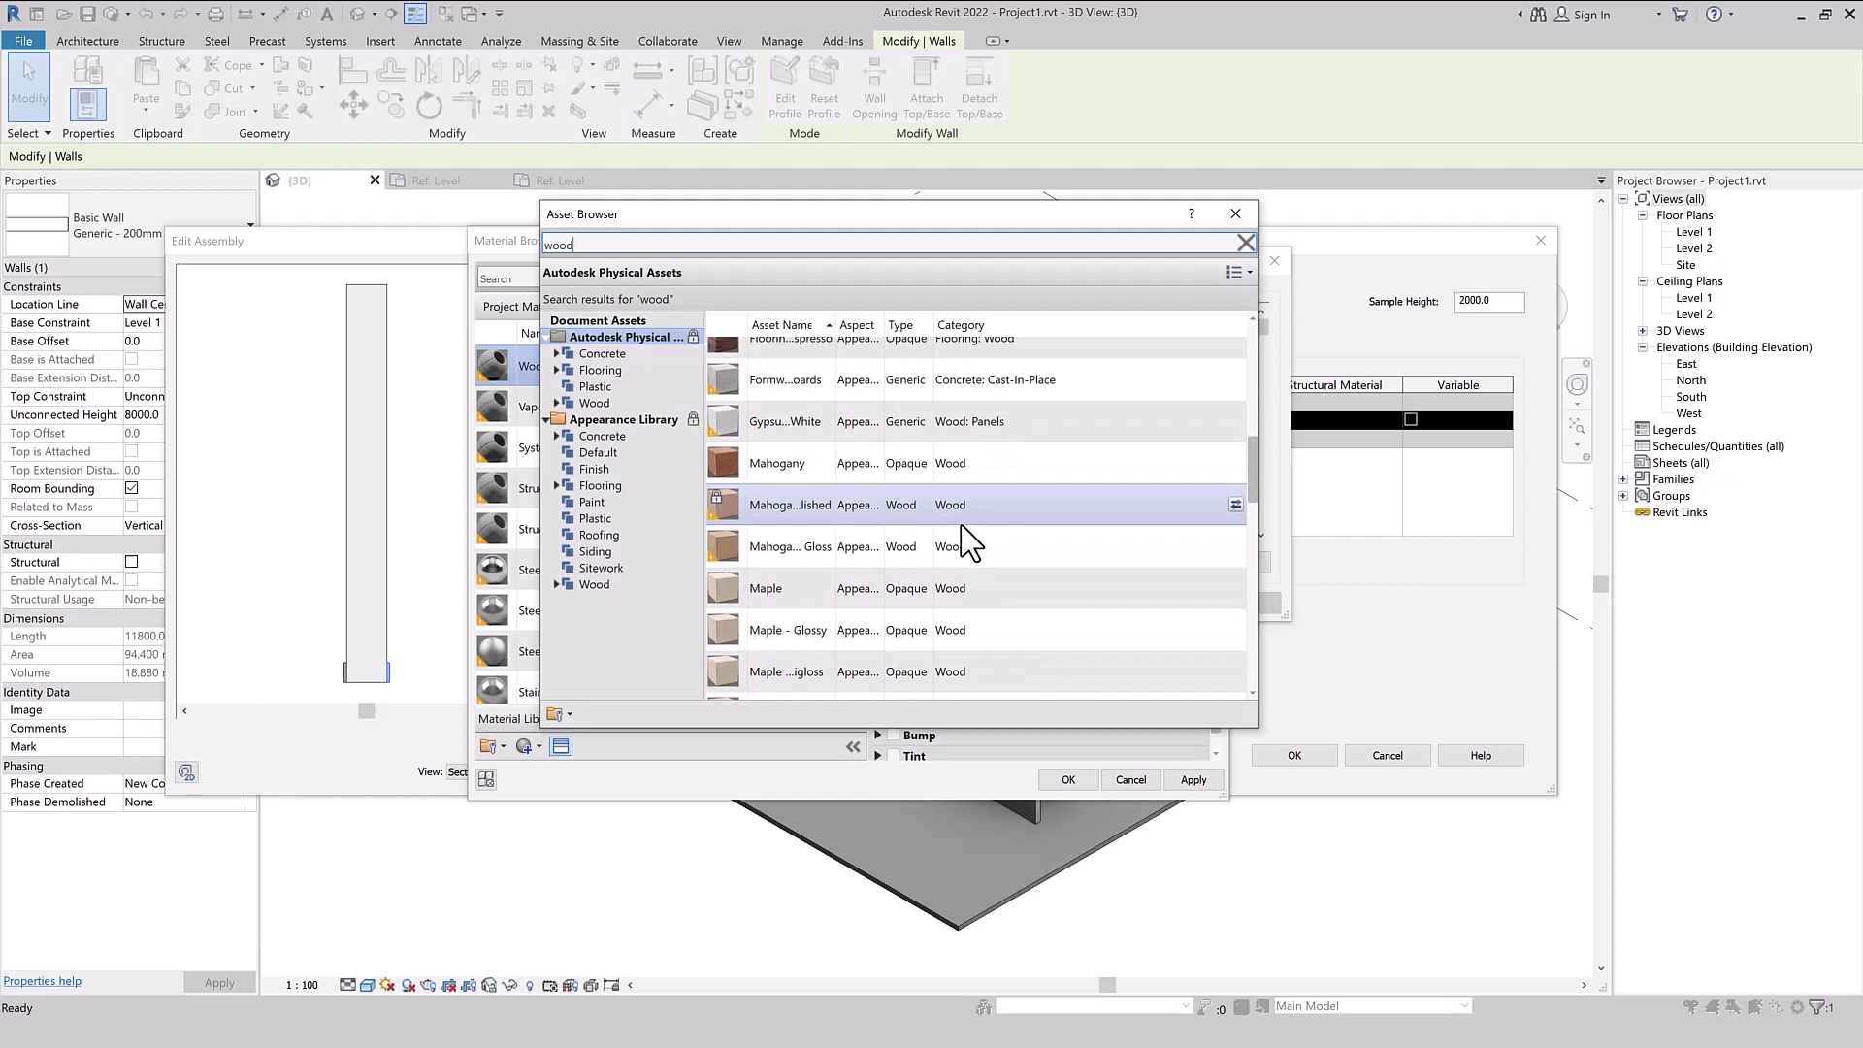
left_click(1237, 464)
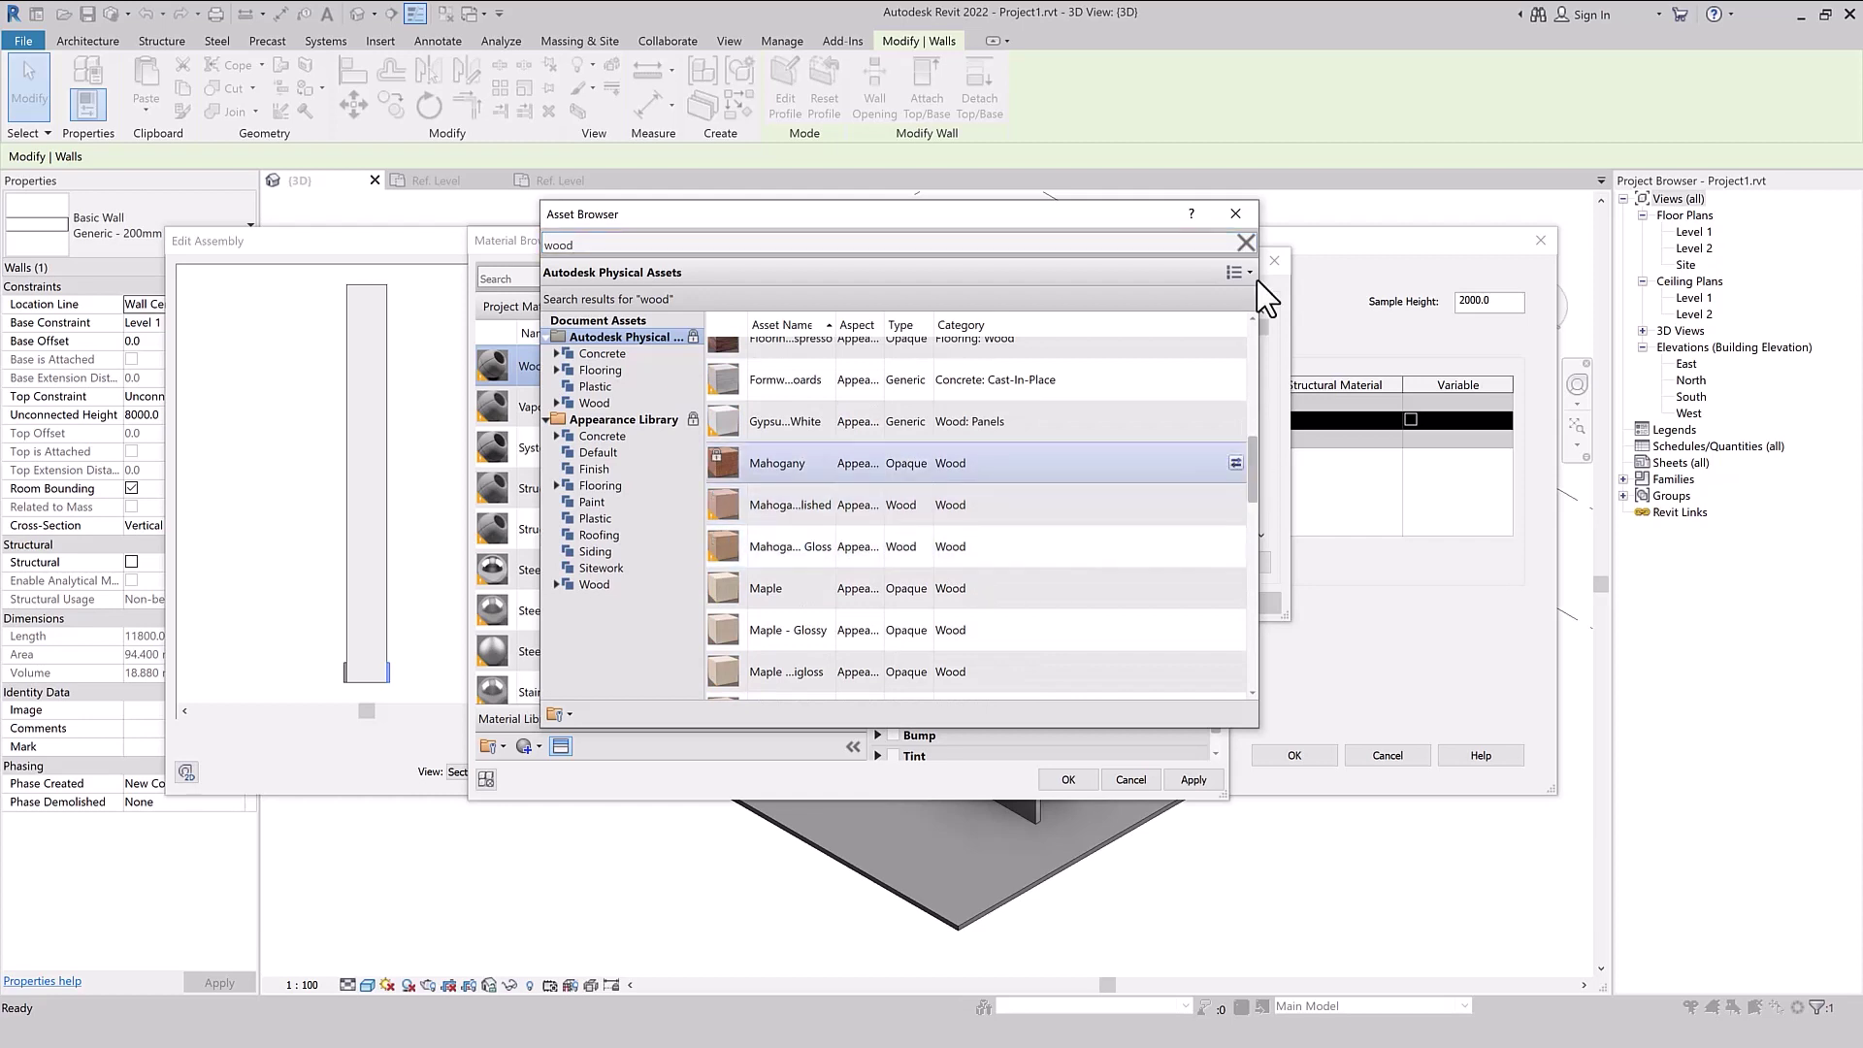
left_click(1235, 213)
- Make Wood's shading use render appearance, assign it to the sweep, and close Wall Sweeps
left_click(951, 280)
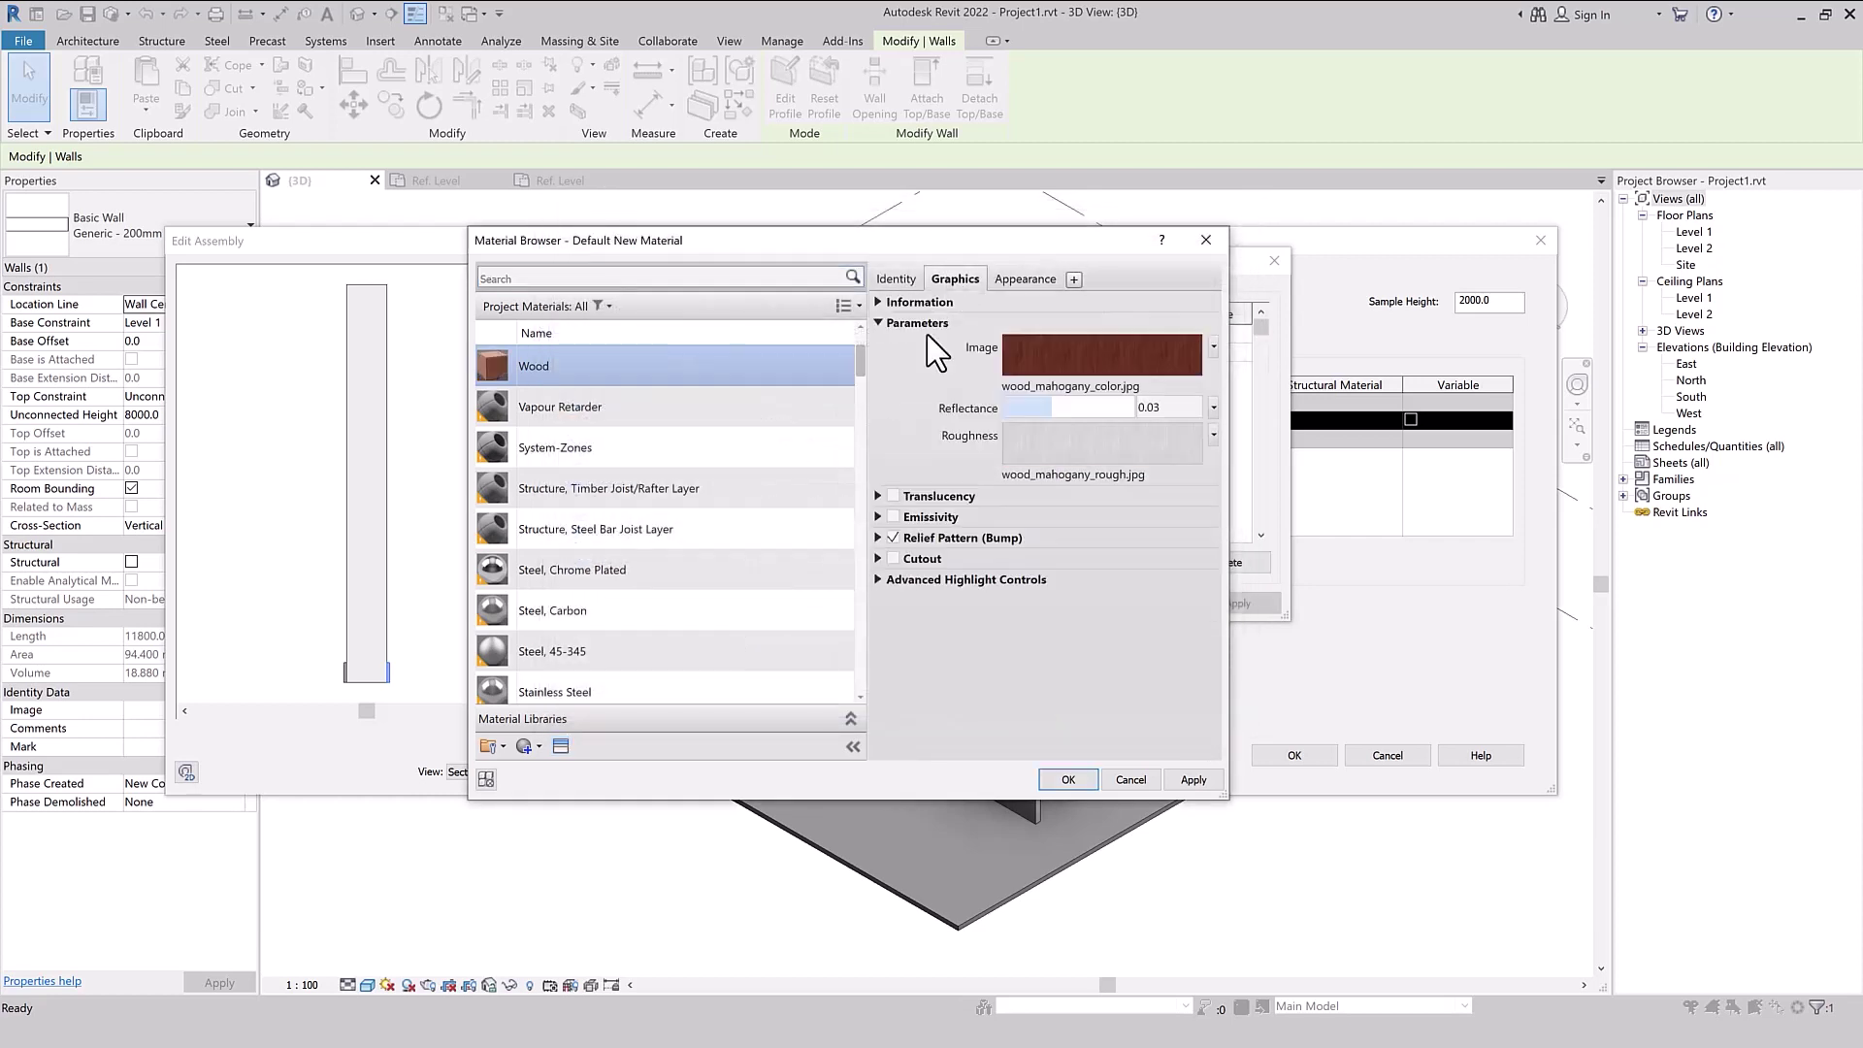
left_click(1009, 326)
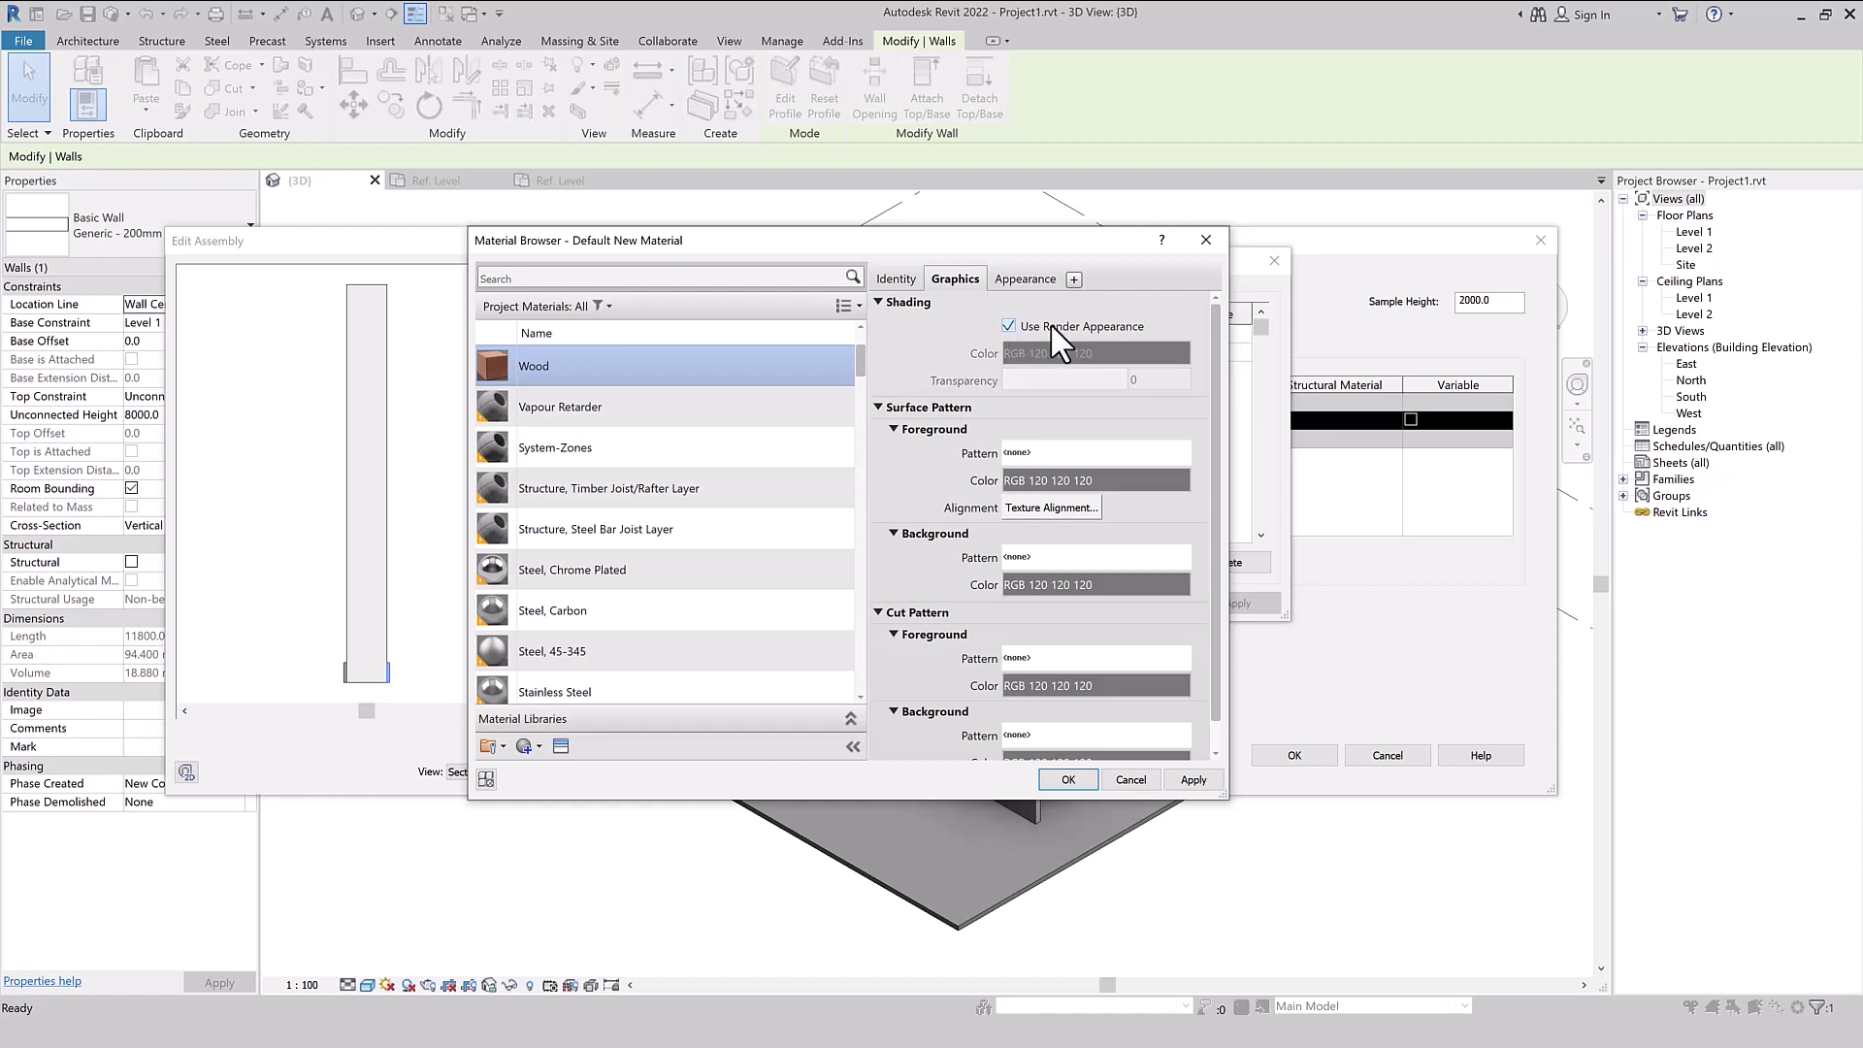
left_click(1067, 779)
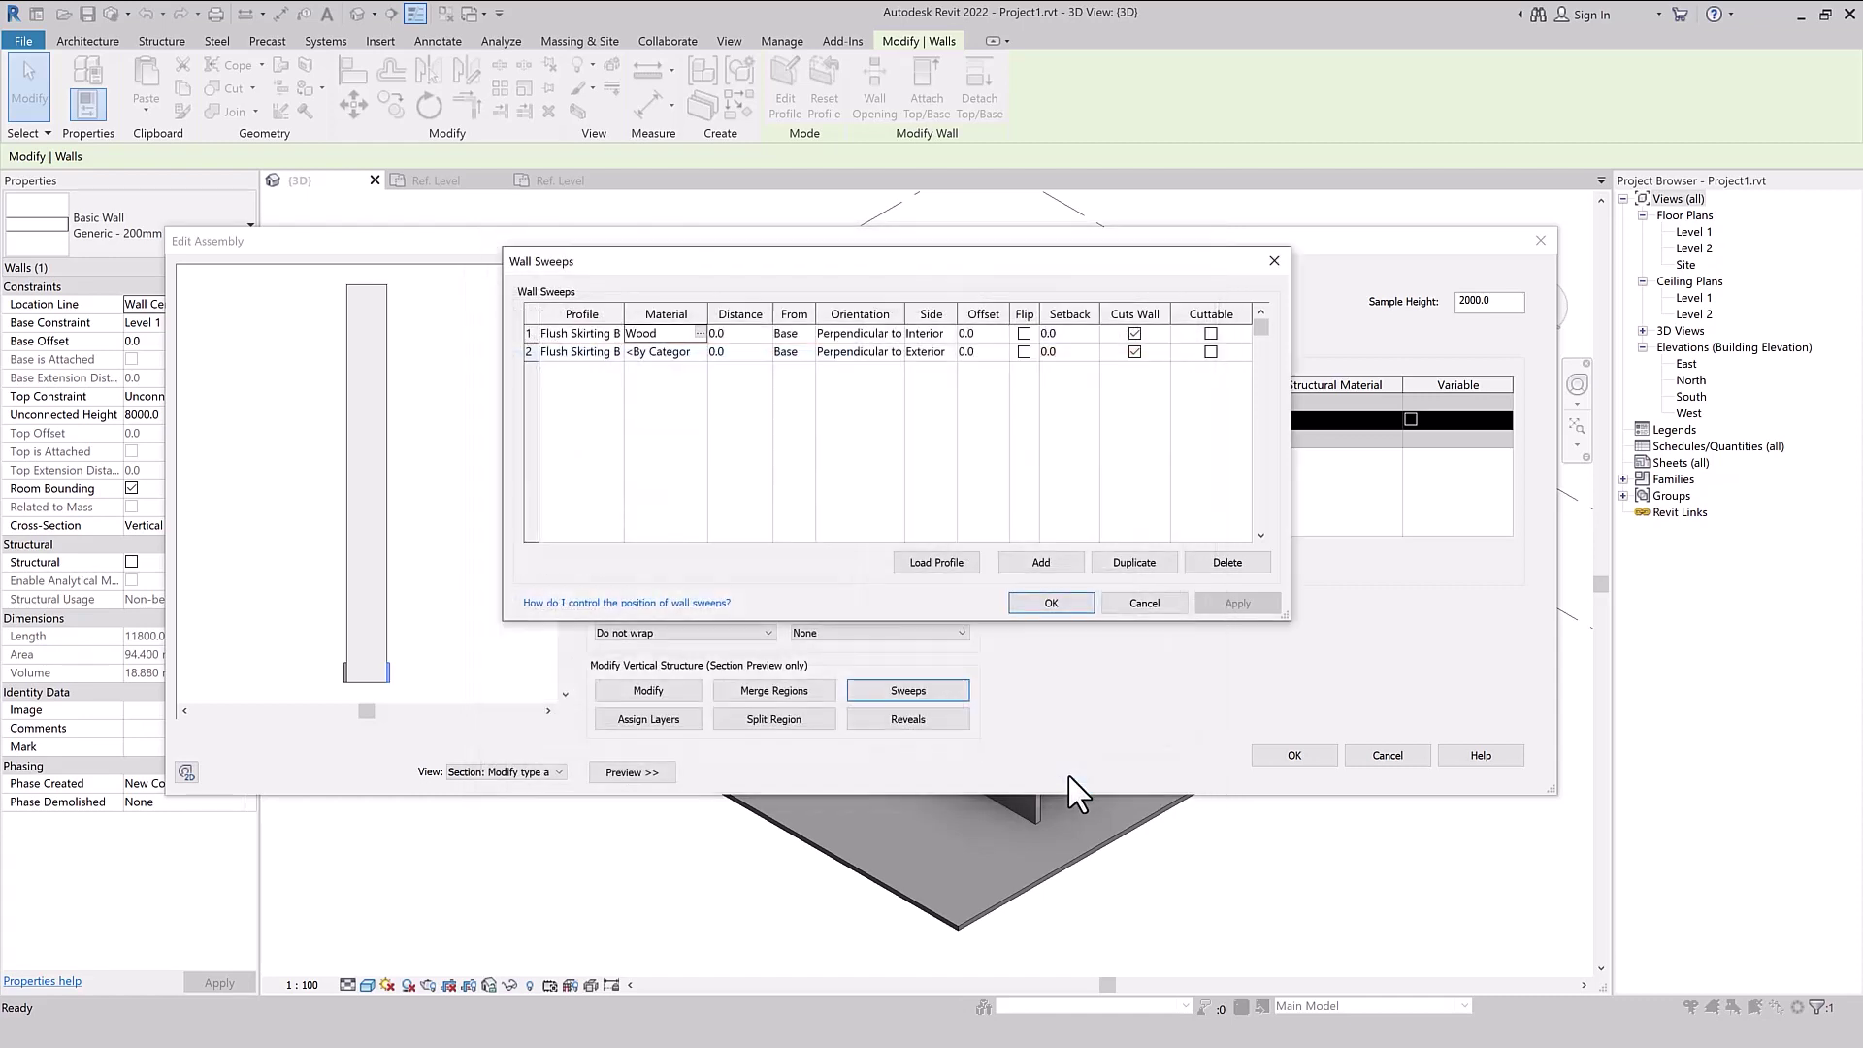
left_click(1051, 604)
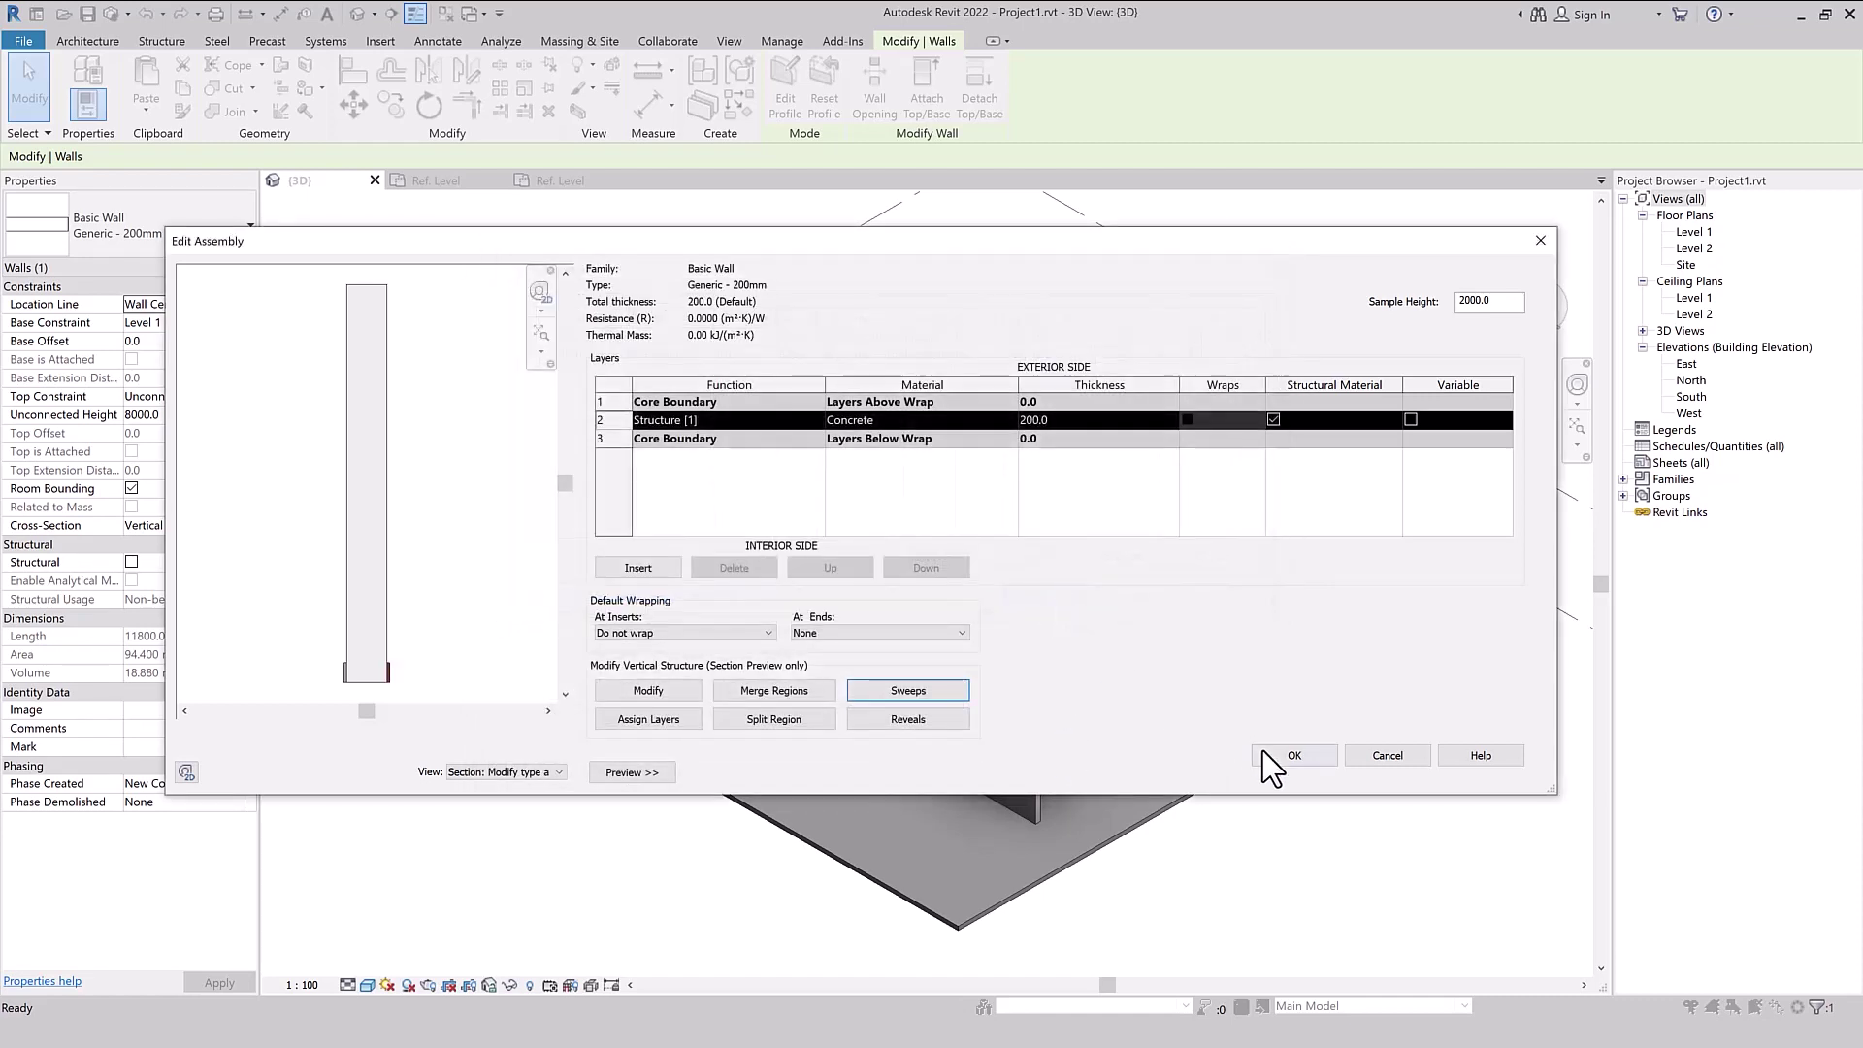
- Set the exterior sweep's material to Wood and apply the updated wall type
left_click(1295, 756)
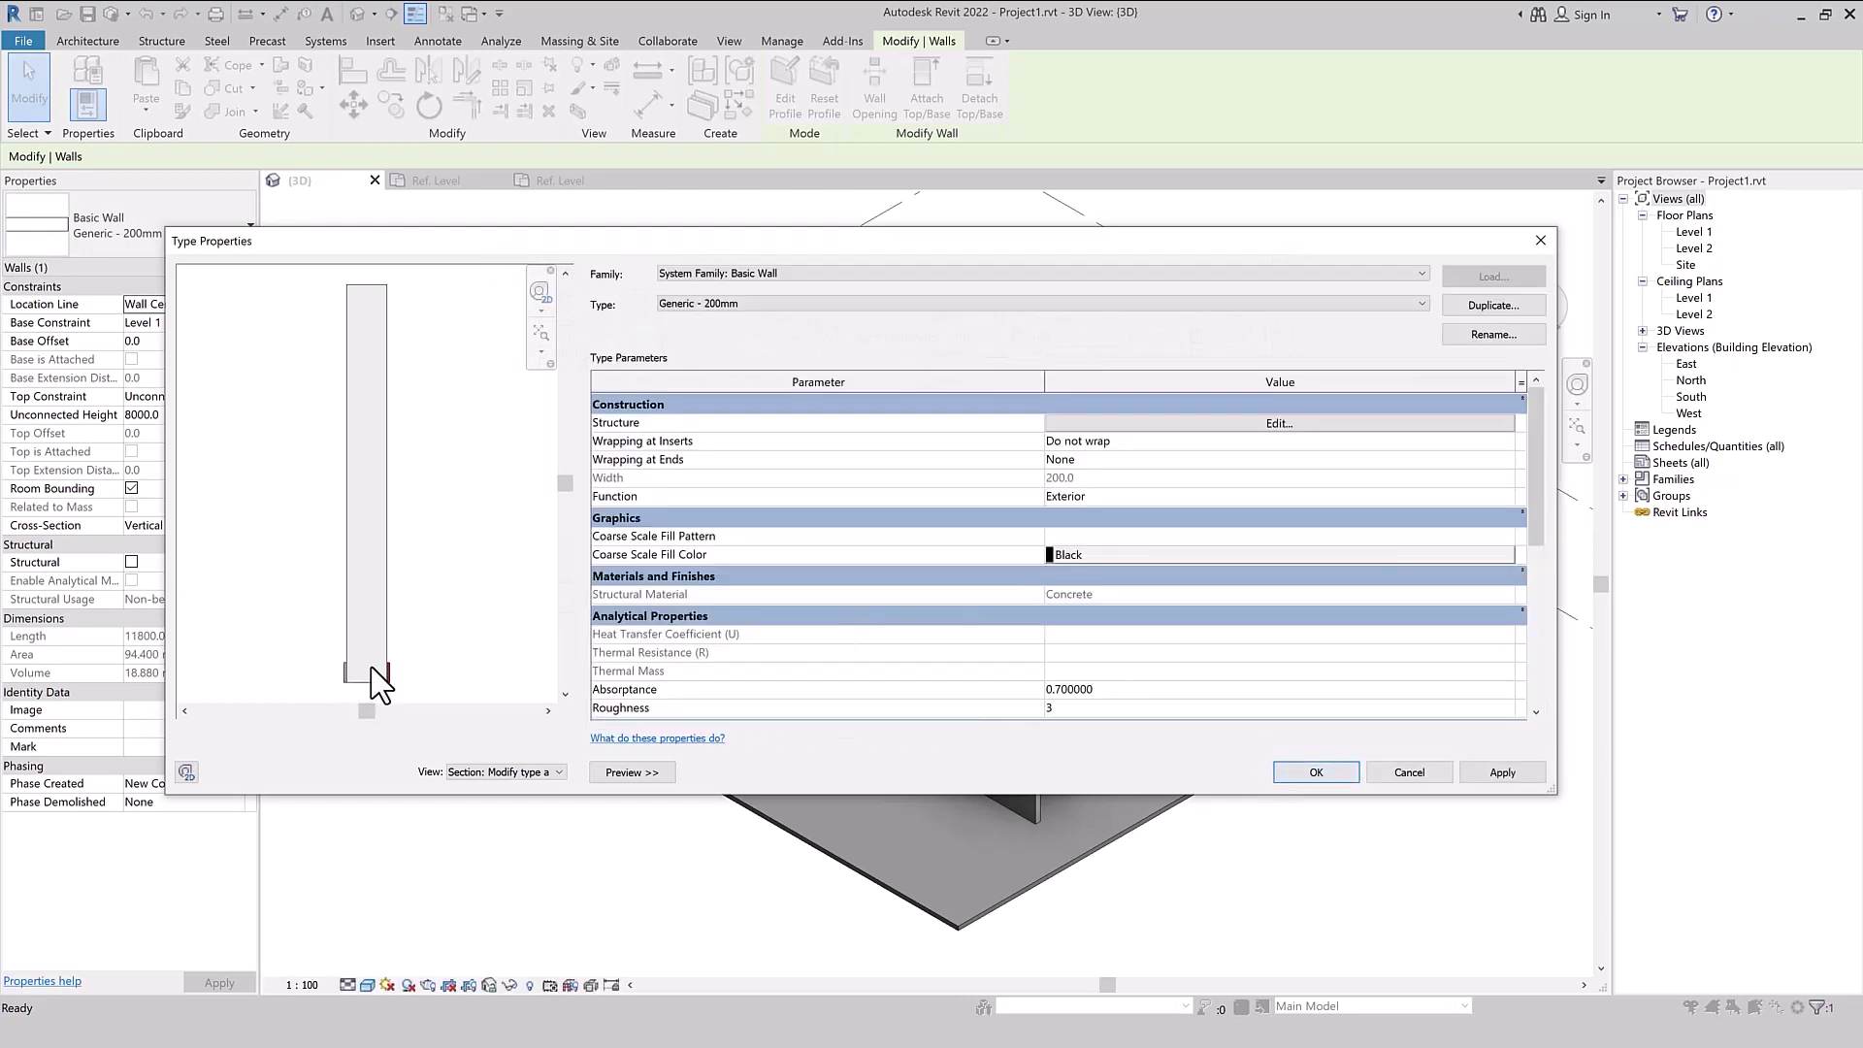
left_click(1223, 424)
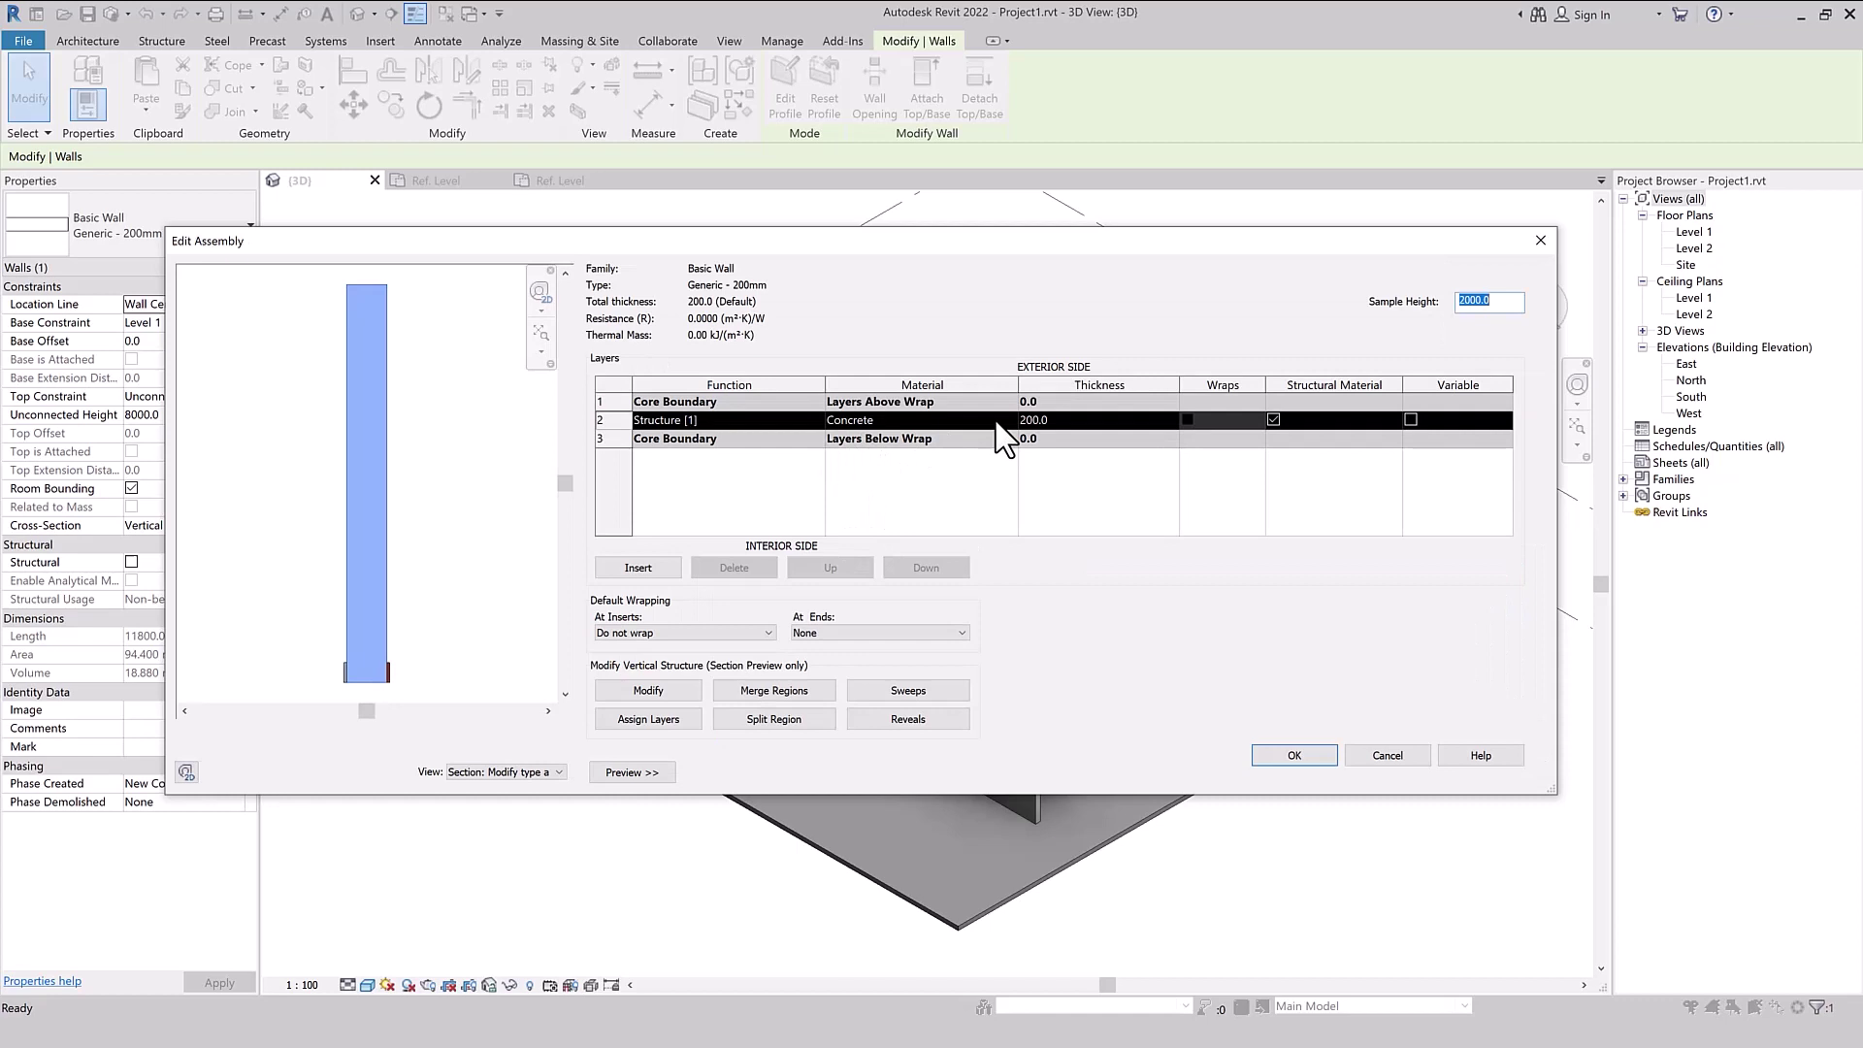
left_click(902, 693)
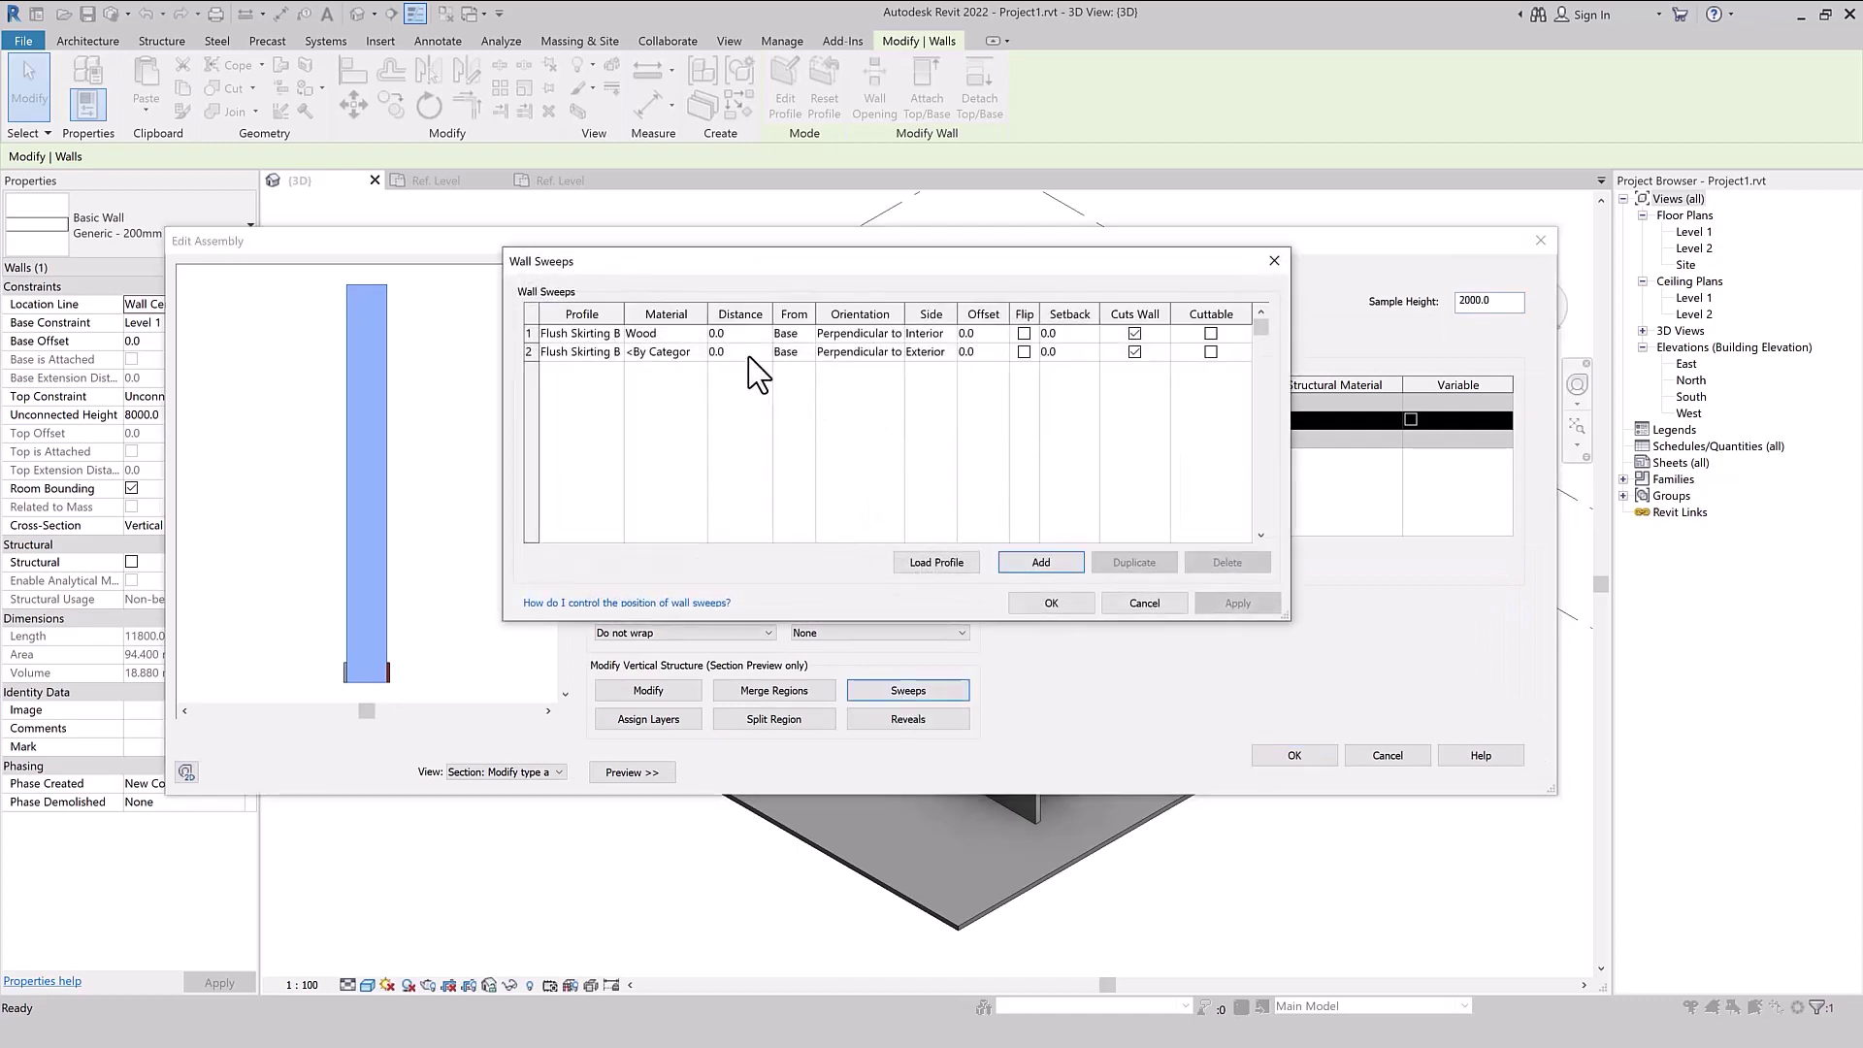
left_click(697, 352)
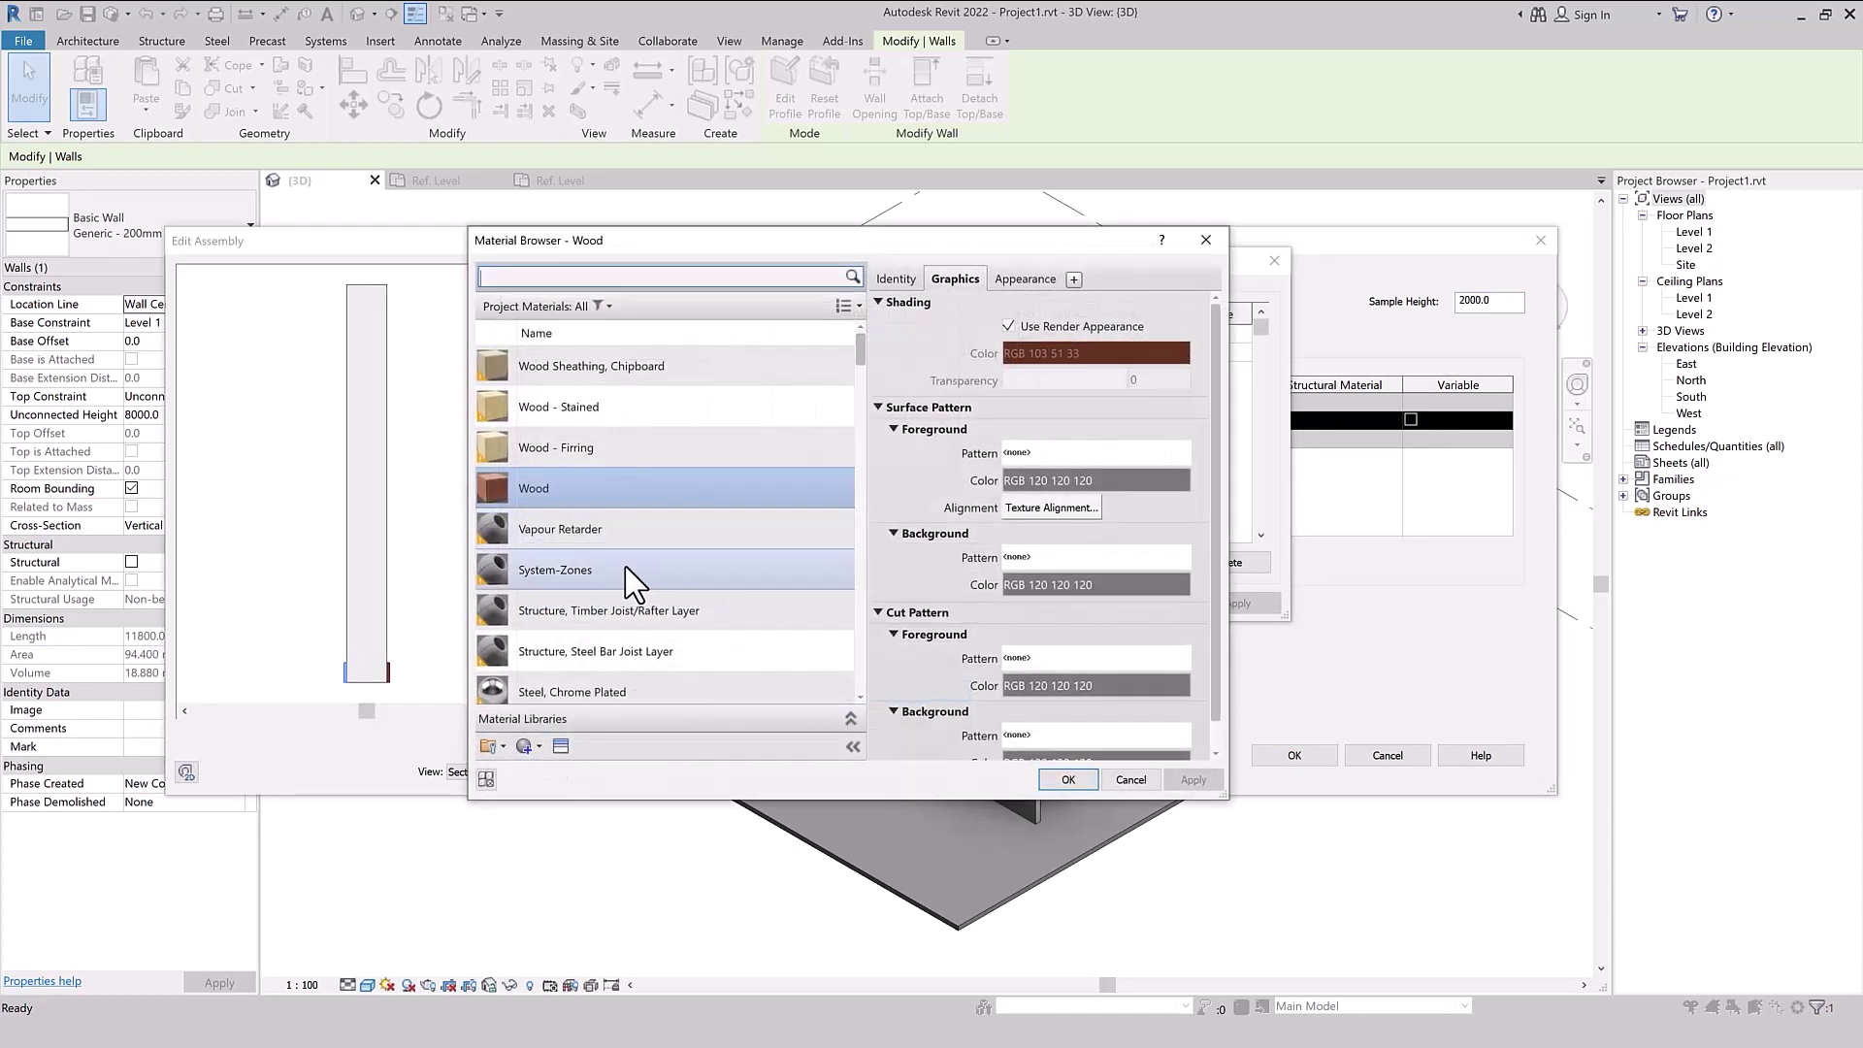
left_click(1067, 779)
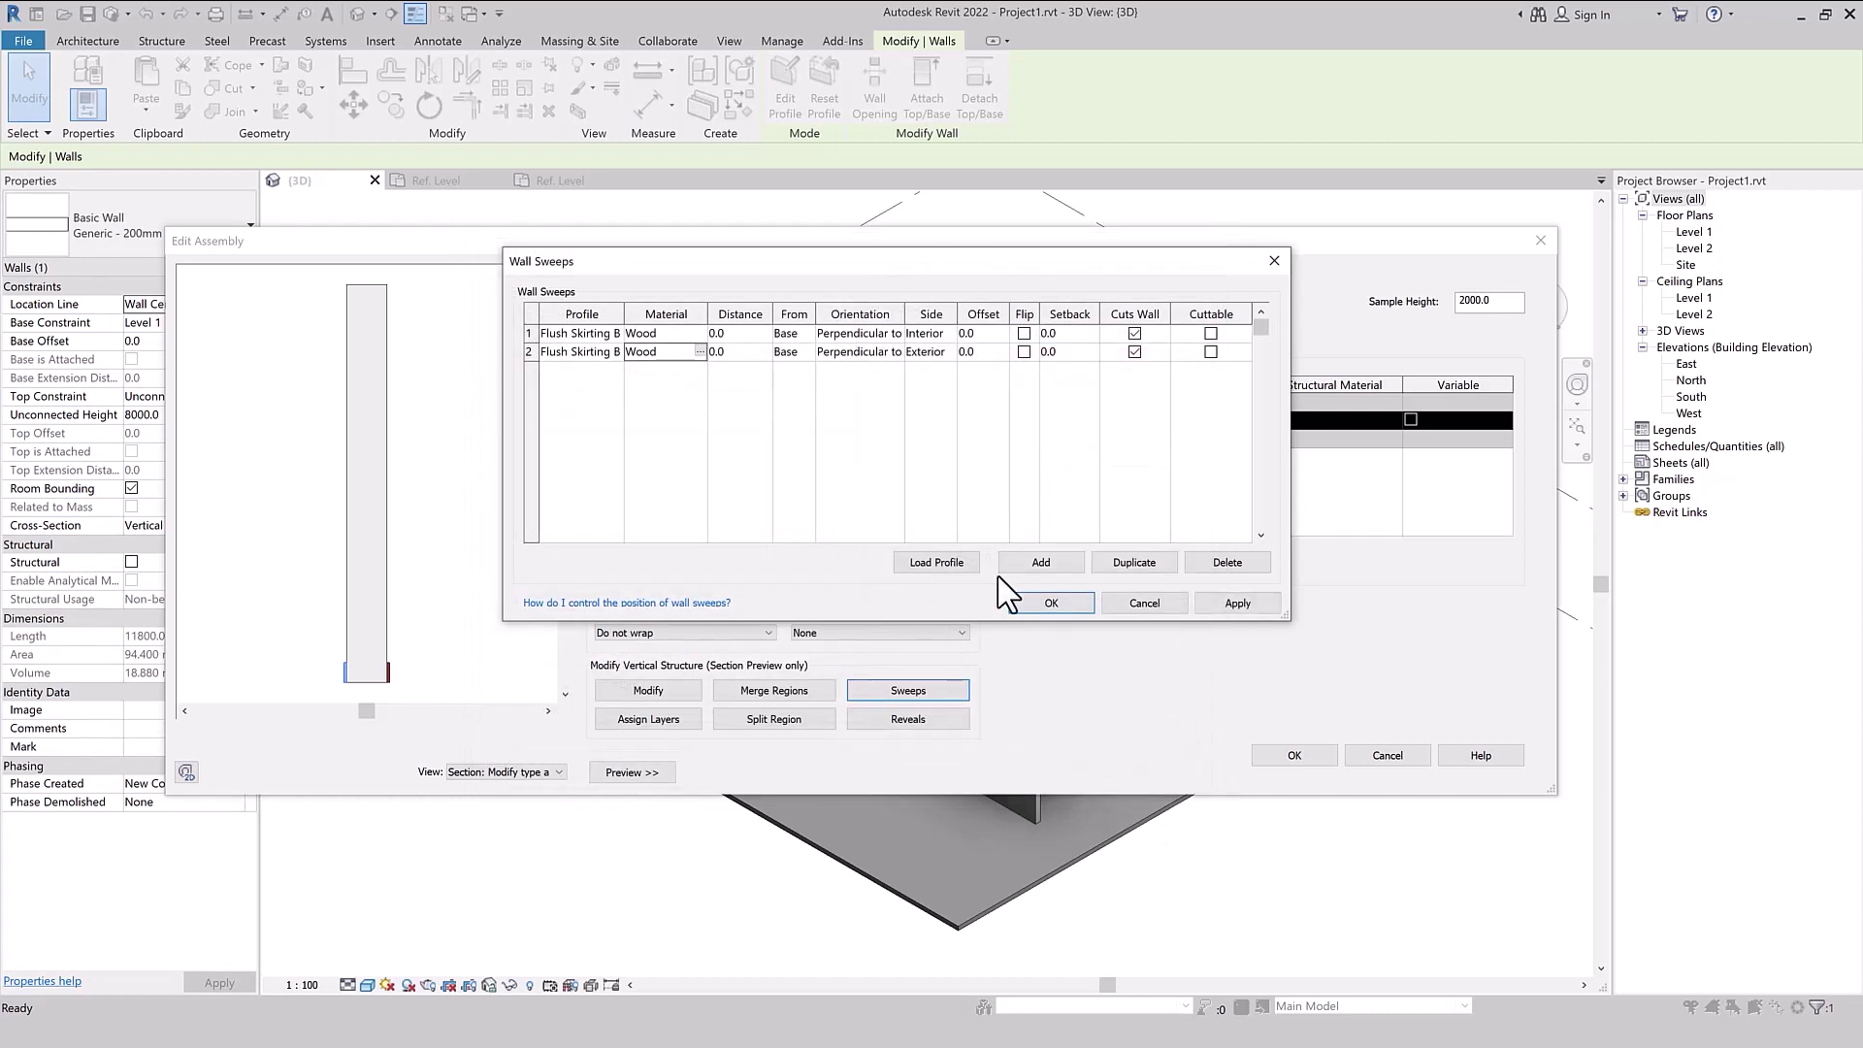
left_click(1294, 756)
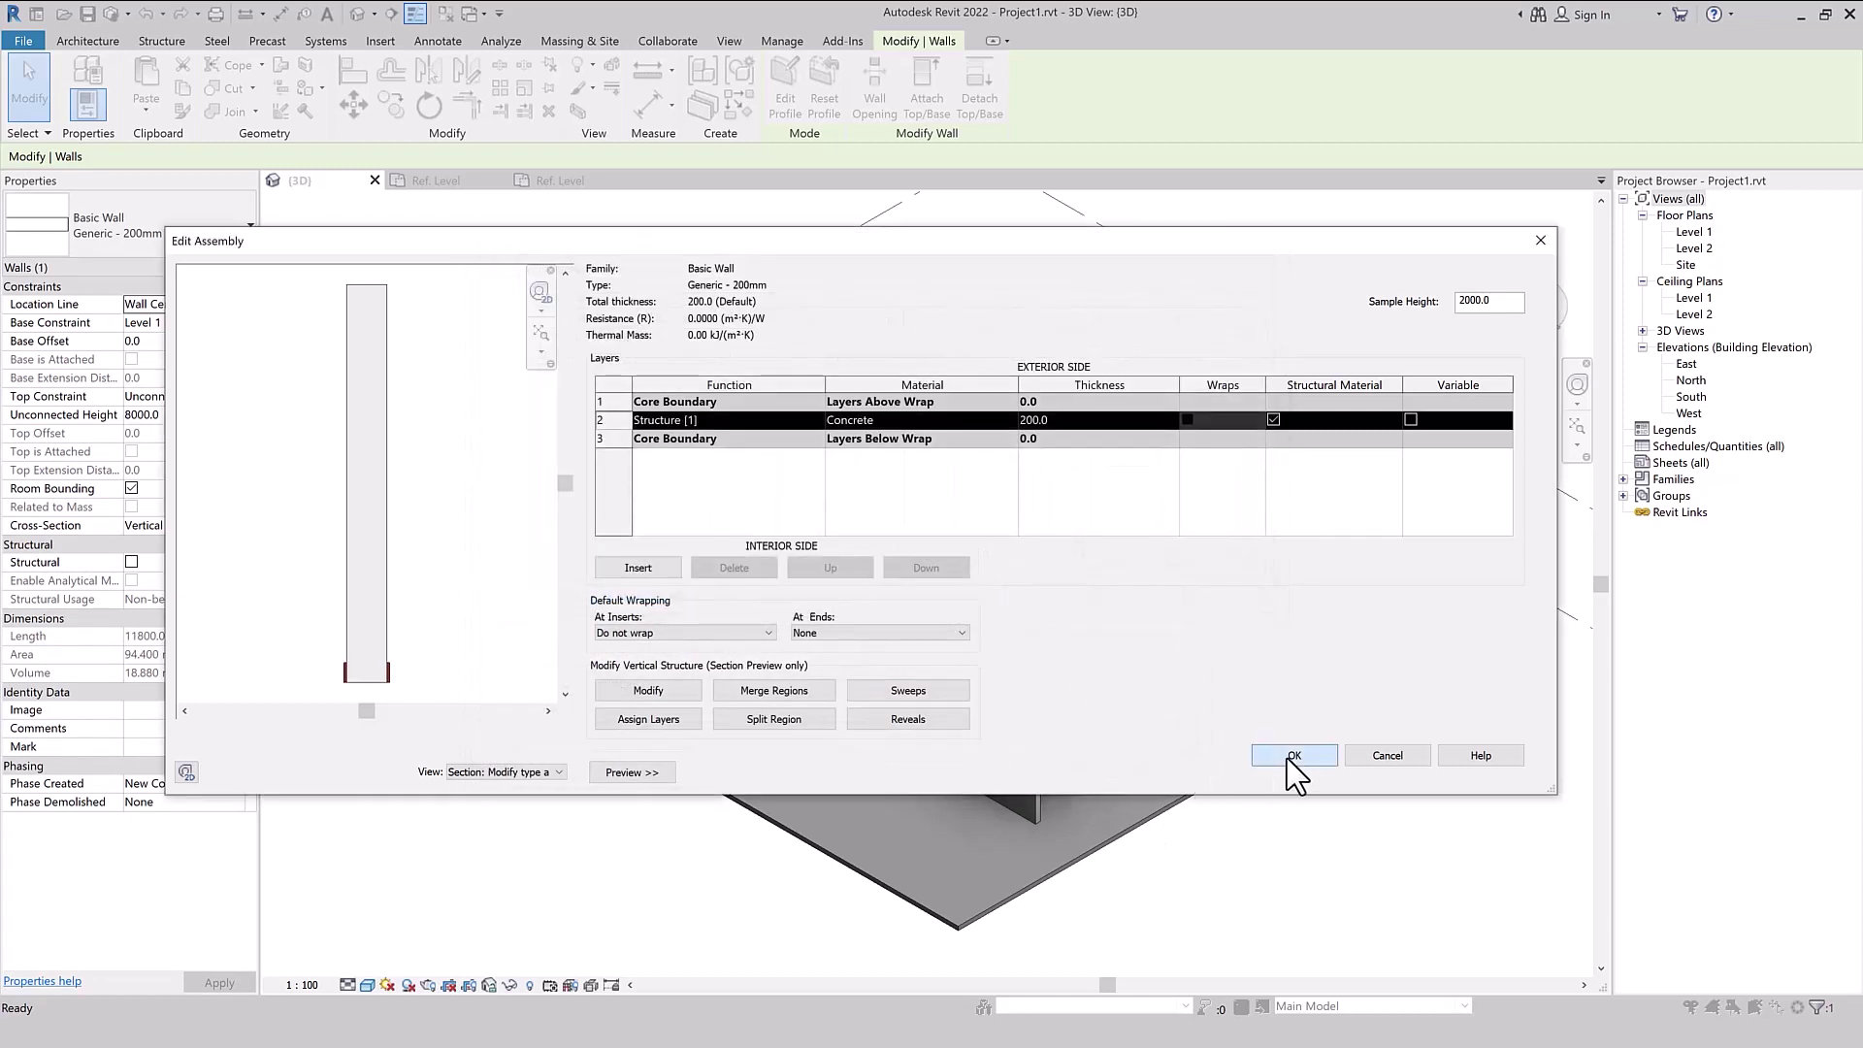
left_click(1292, 766)
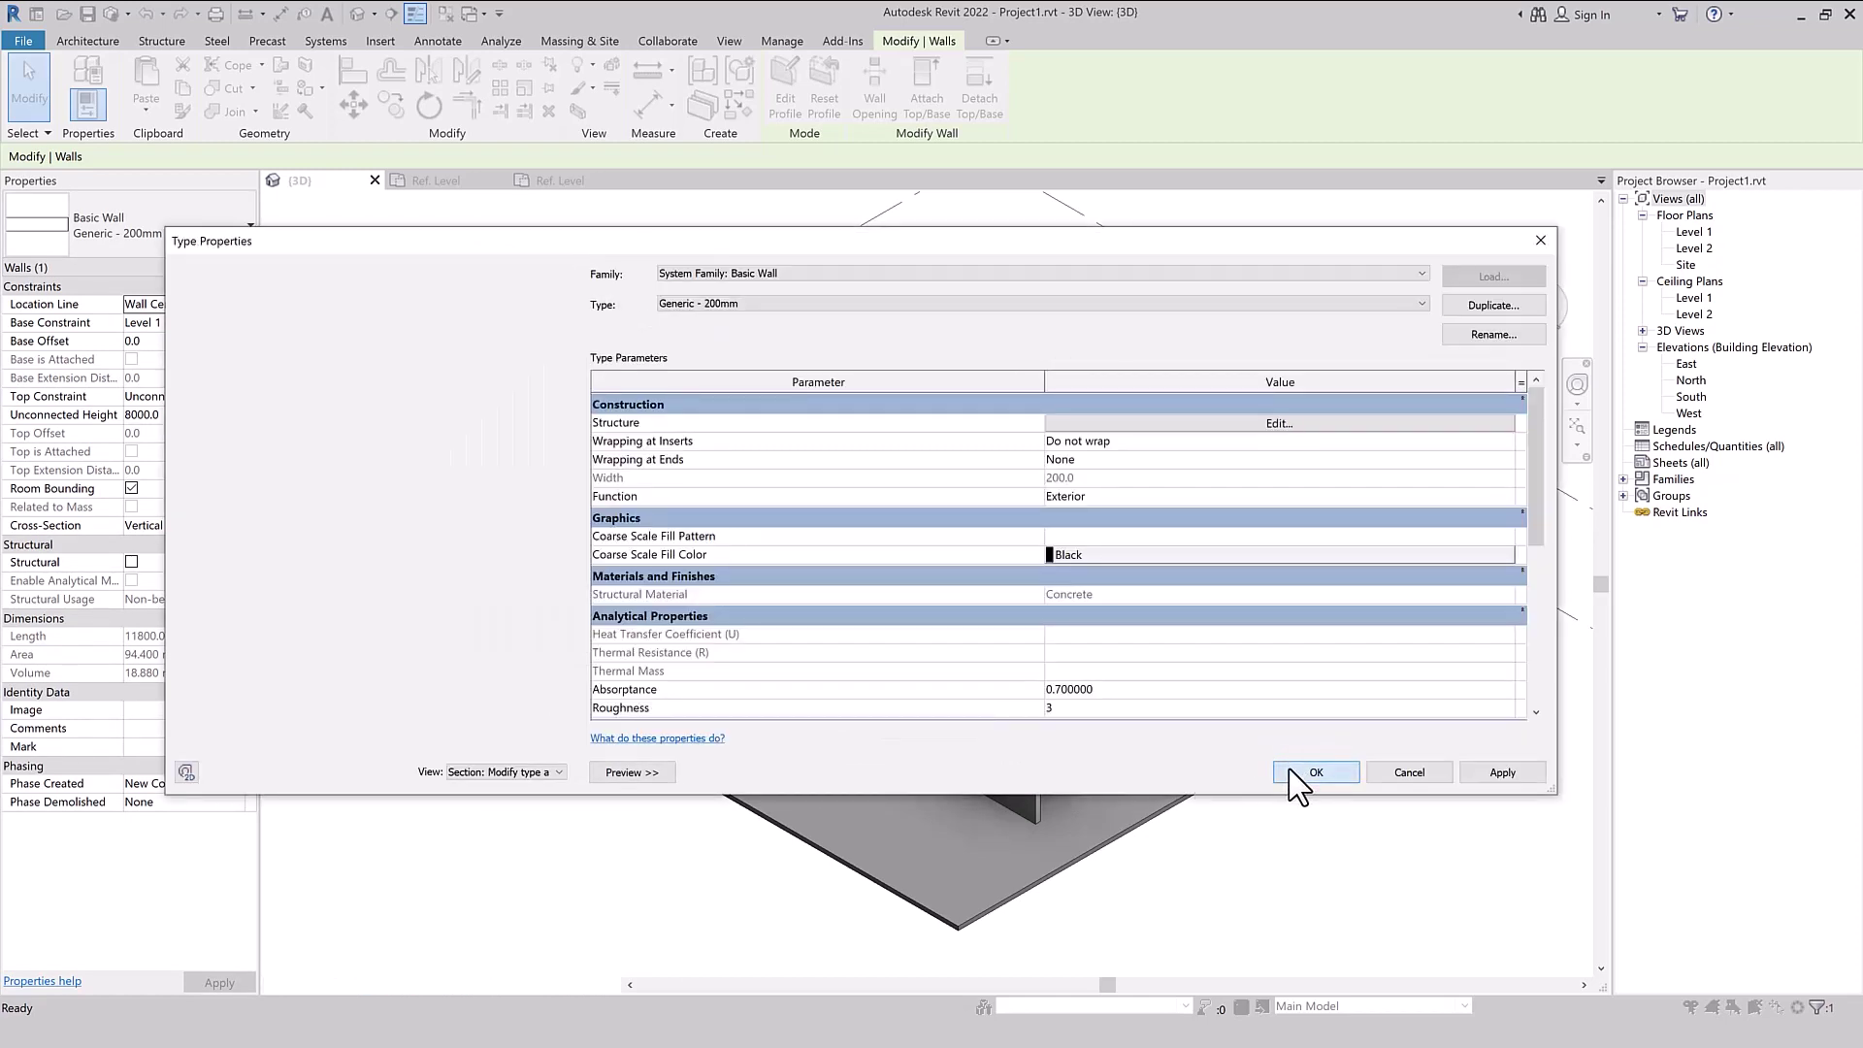
key("Escape")
scroll(697, 654, "up", 3)
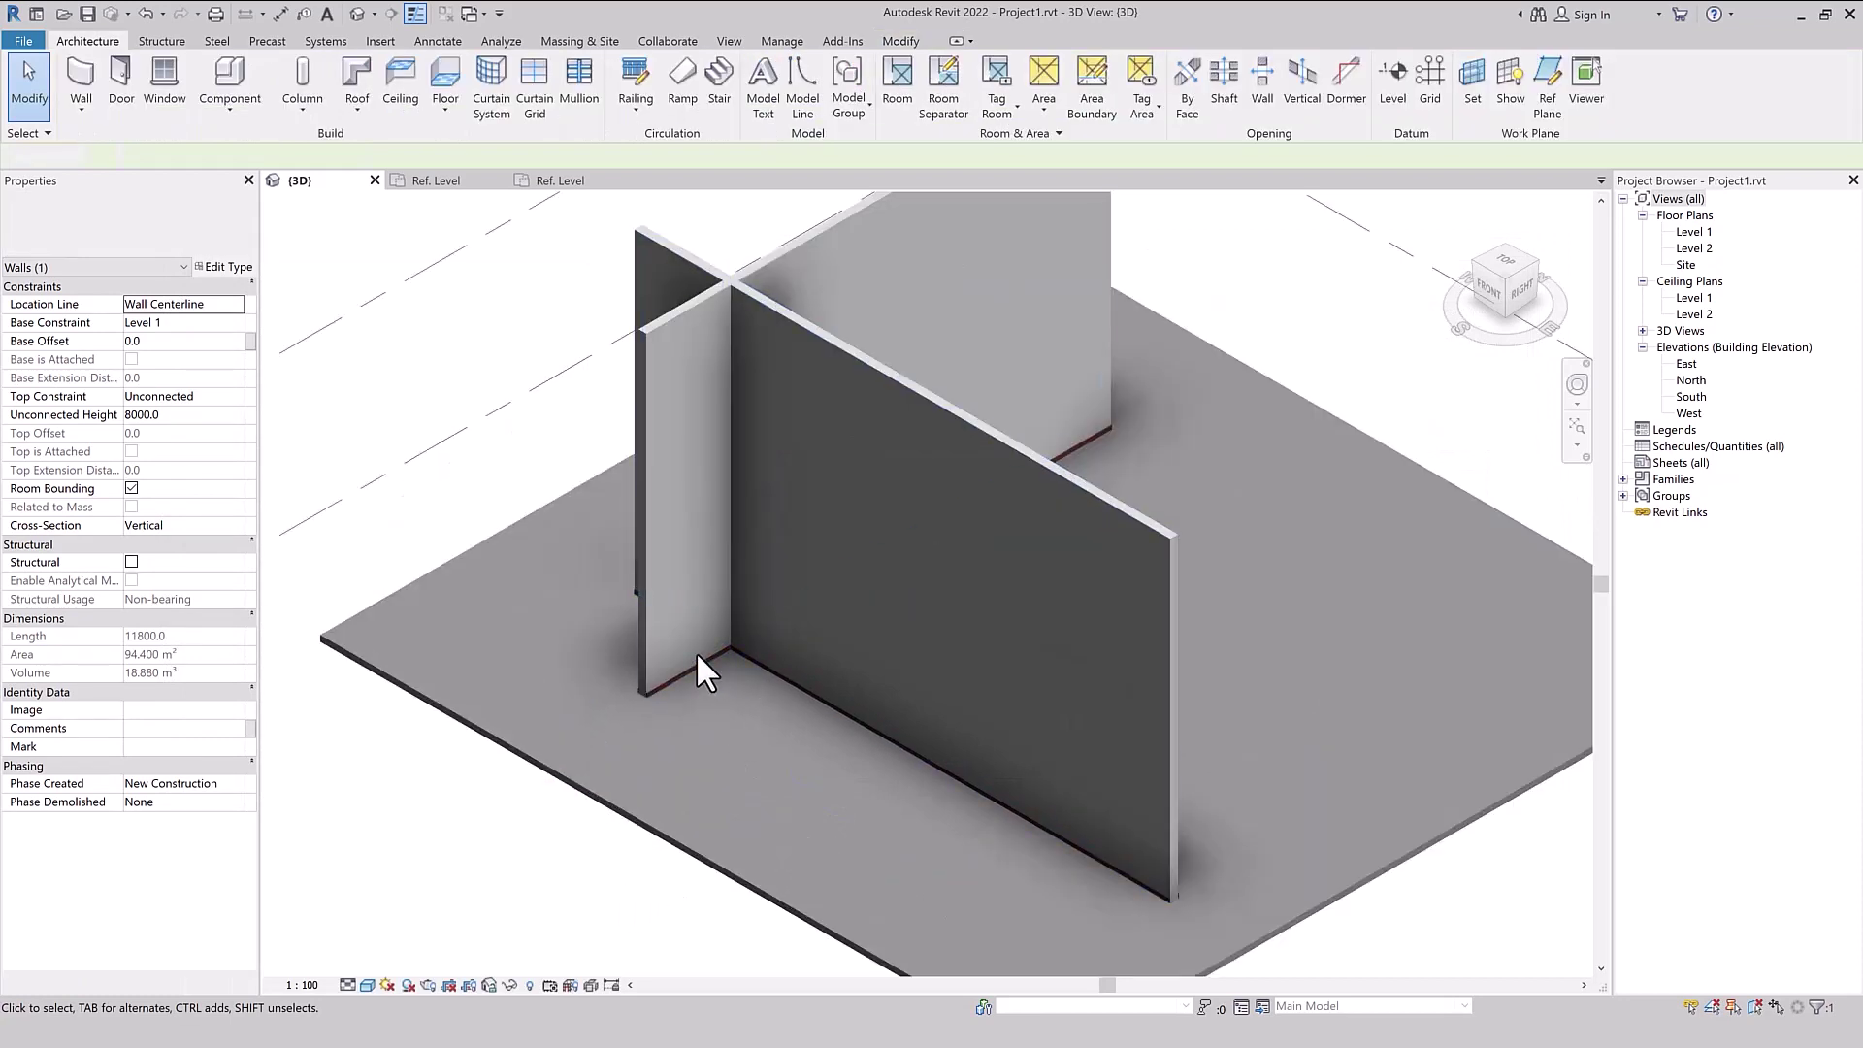
scroll(592, 743, "up", 3)
scroll(596, 708, "up", 2)
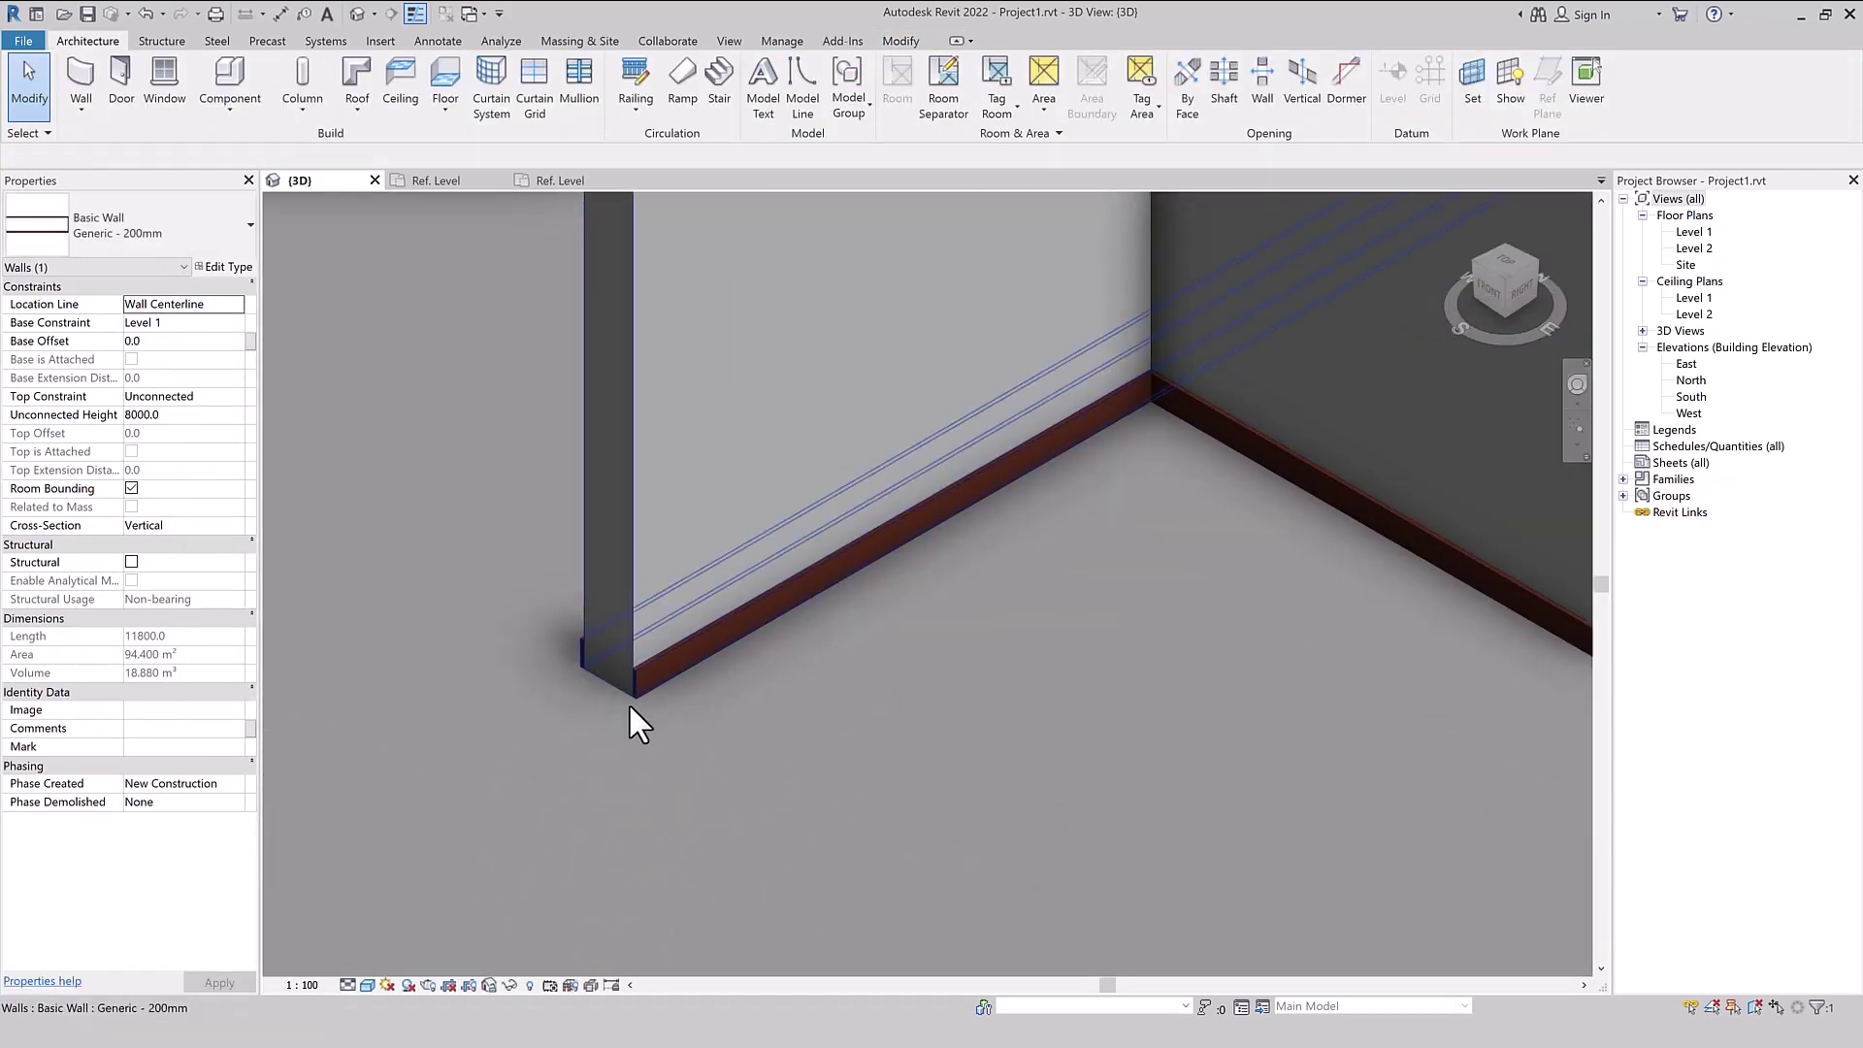
scroll(884, 625, "up", 2)
scroll(906, 458, "up", 2)
scroll(912, 437, "up", 1)
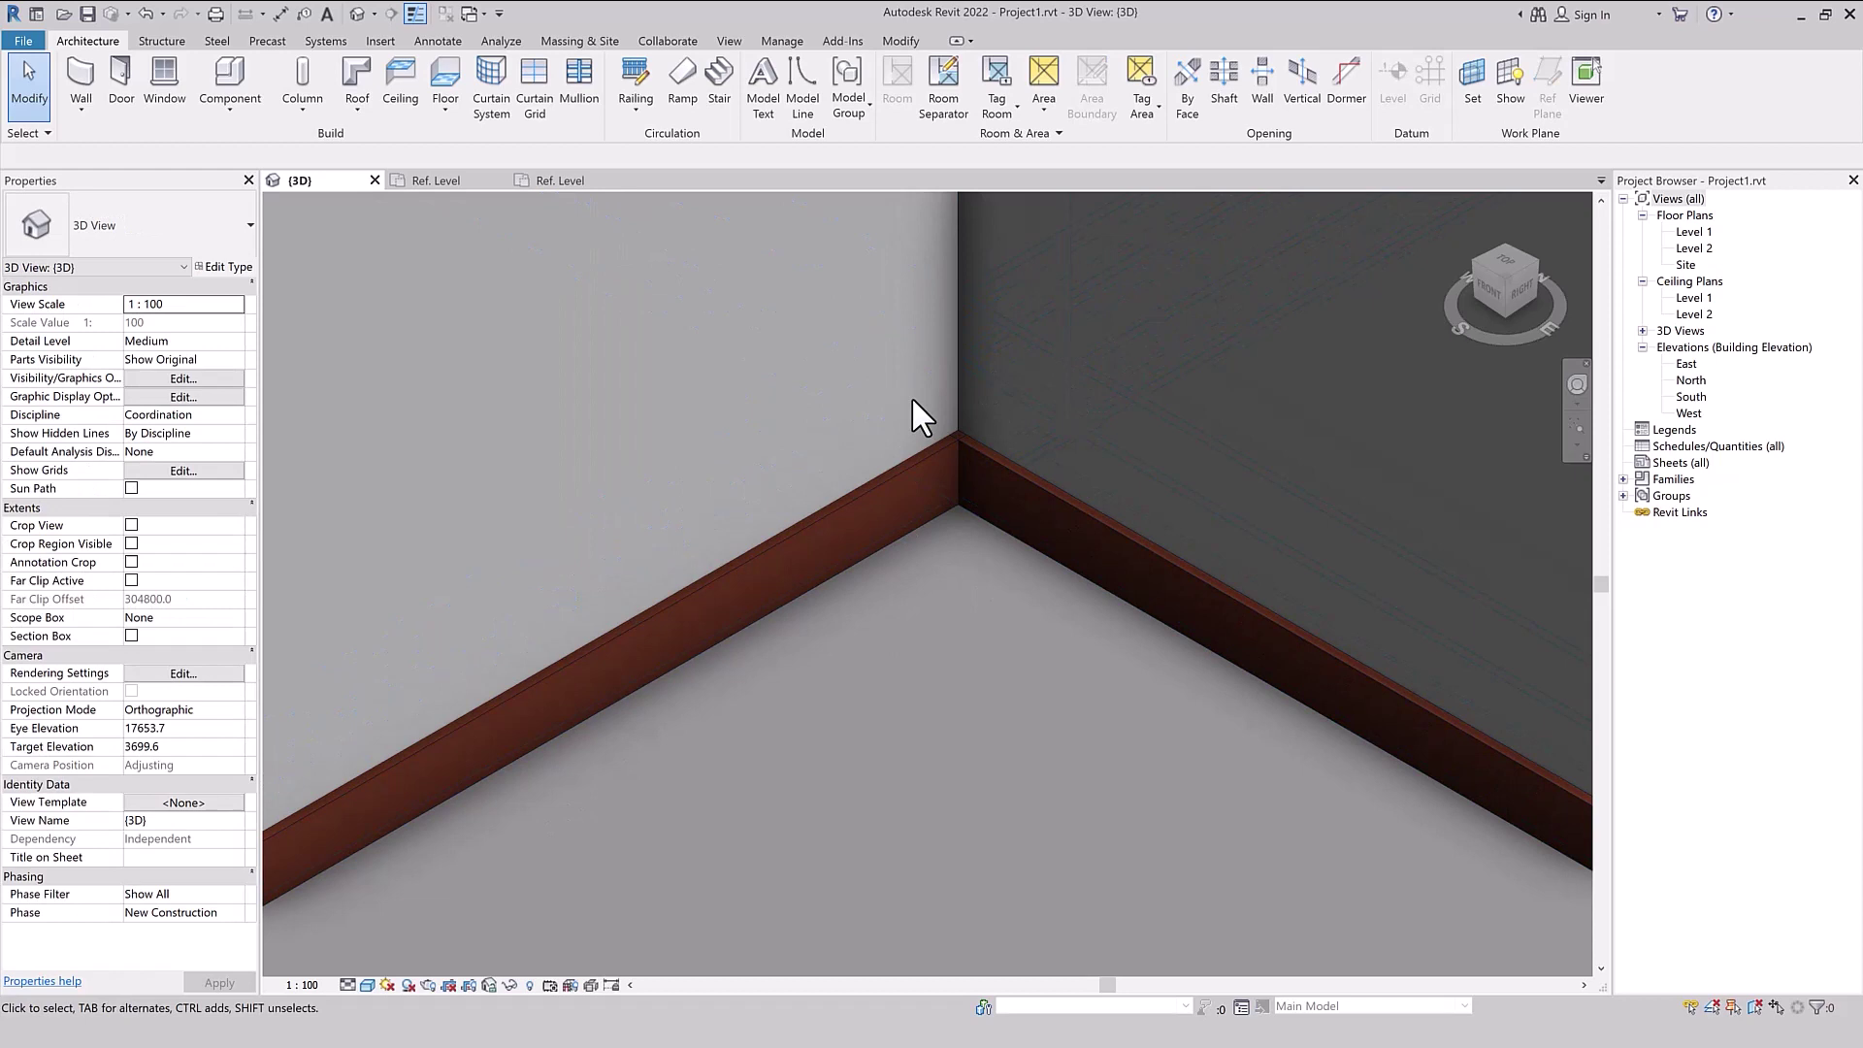
scroll(970, 486, "down", 1)
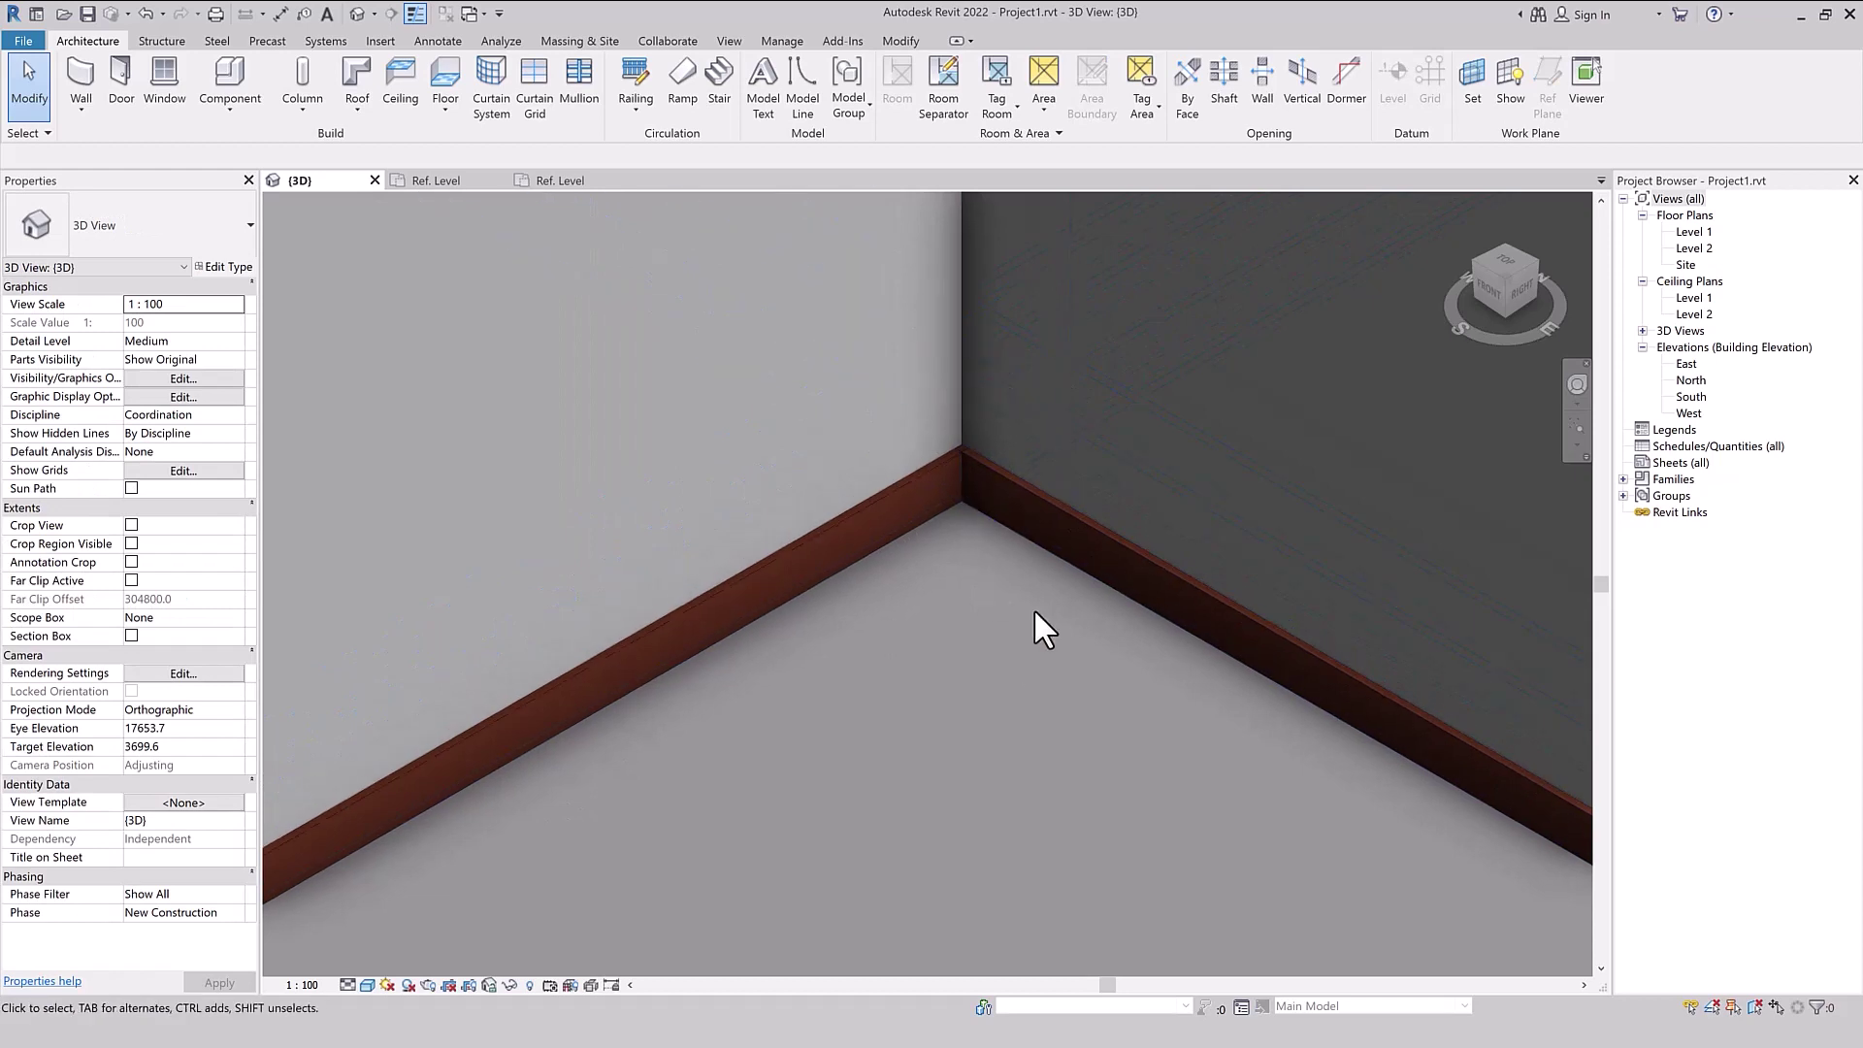
scroll(991, 283, "down", 2)
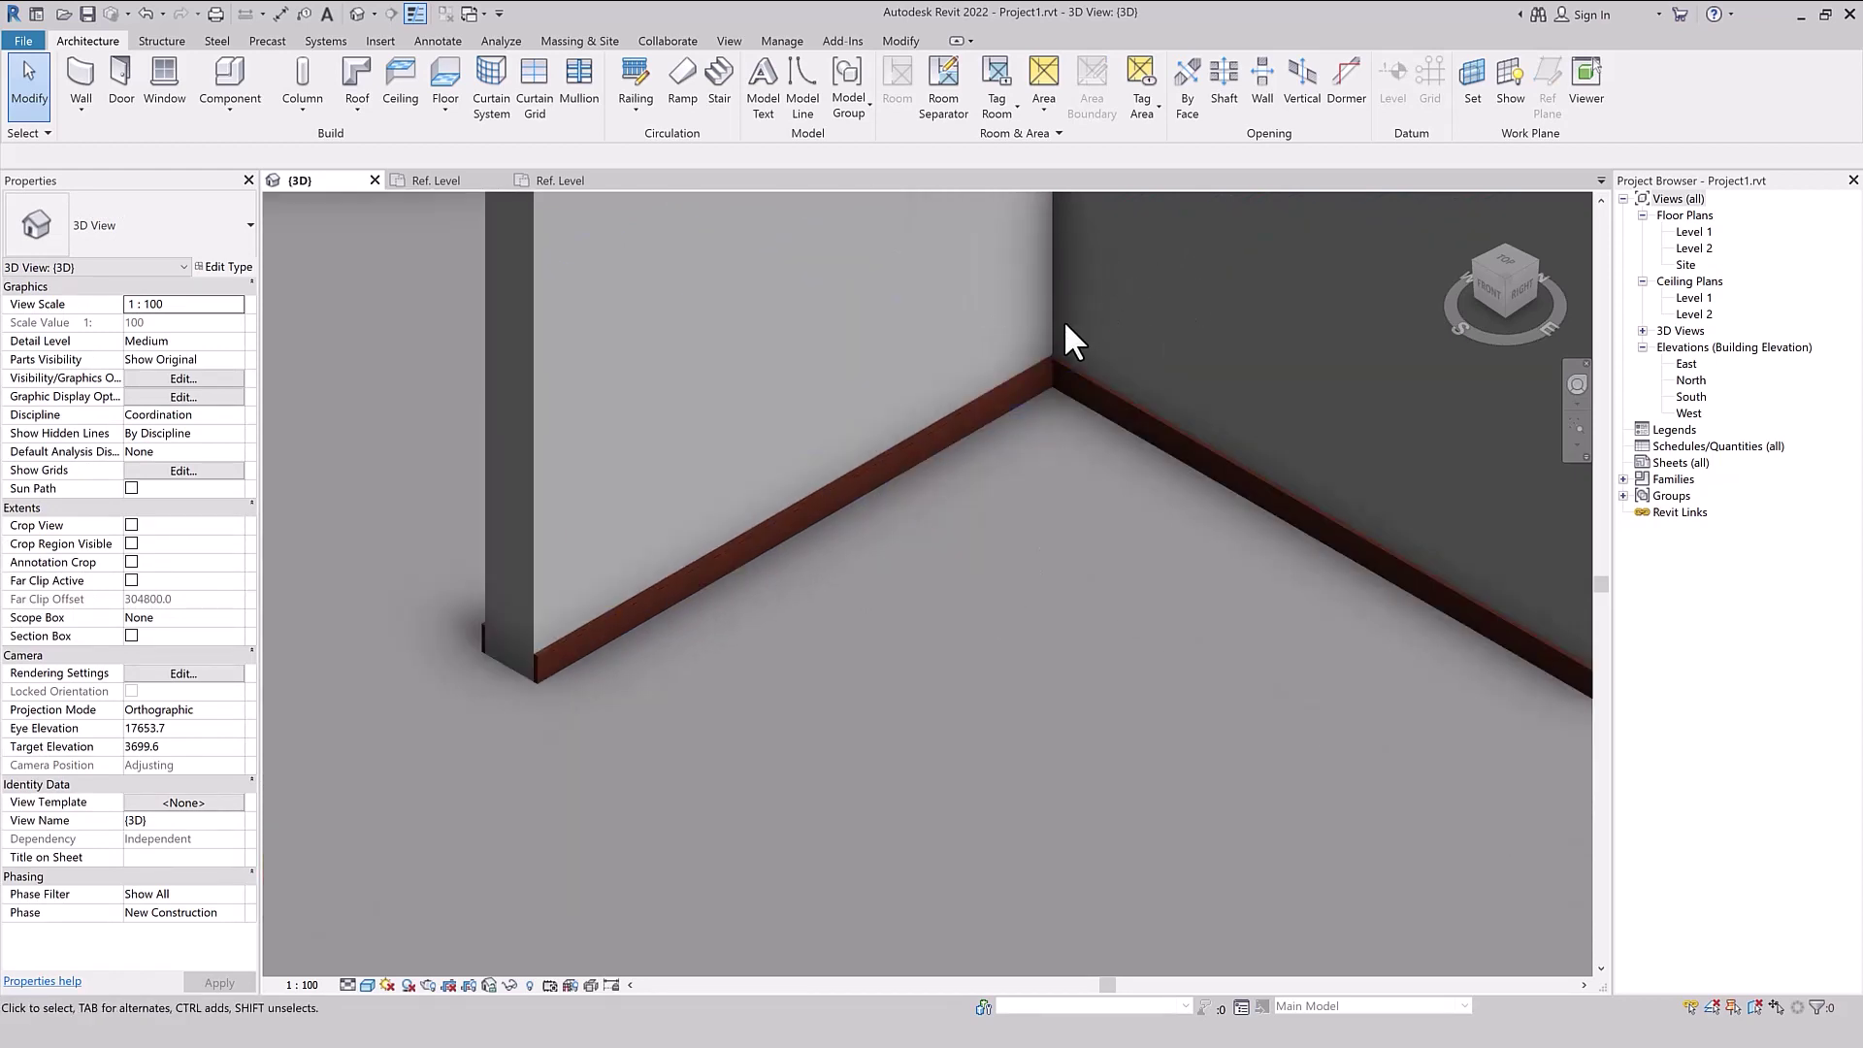
scroll(557, 558, "up", 3)
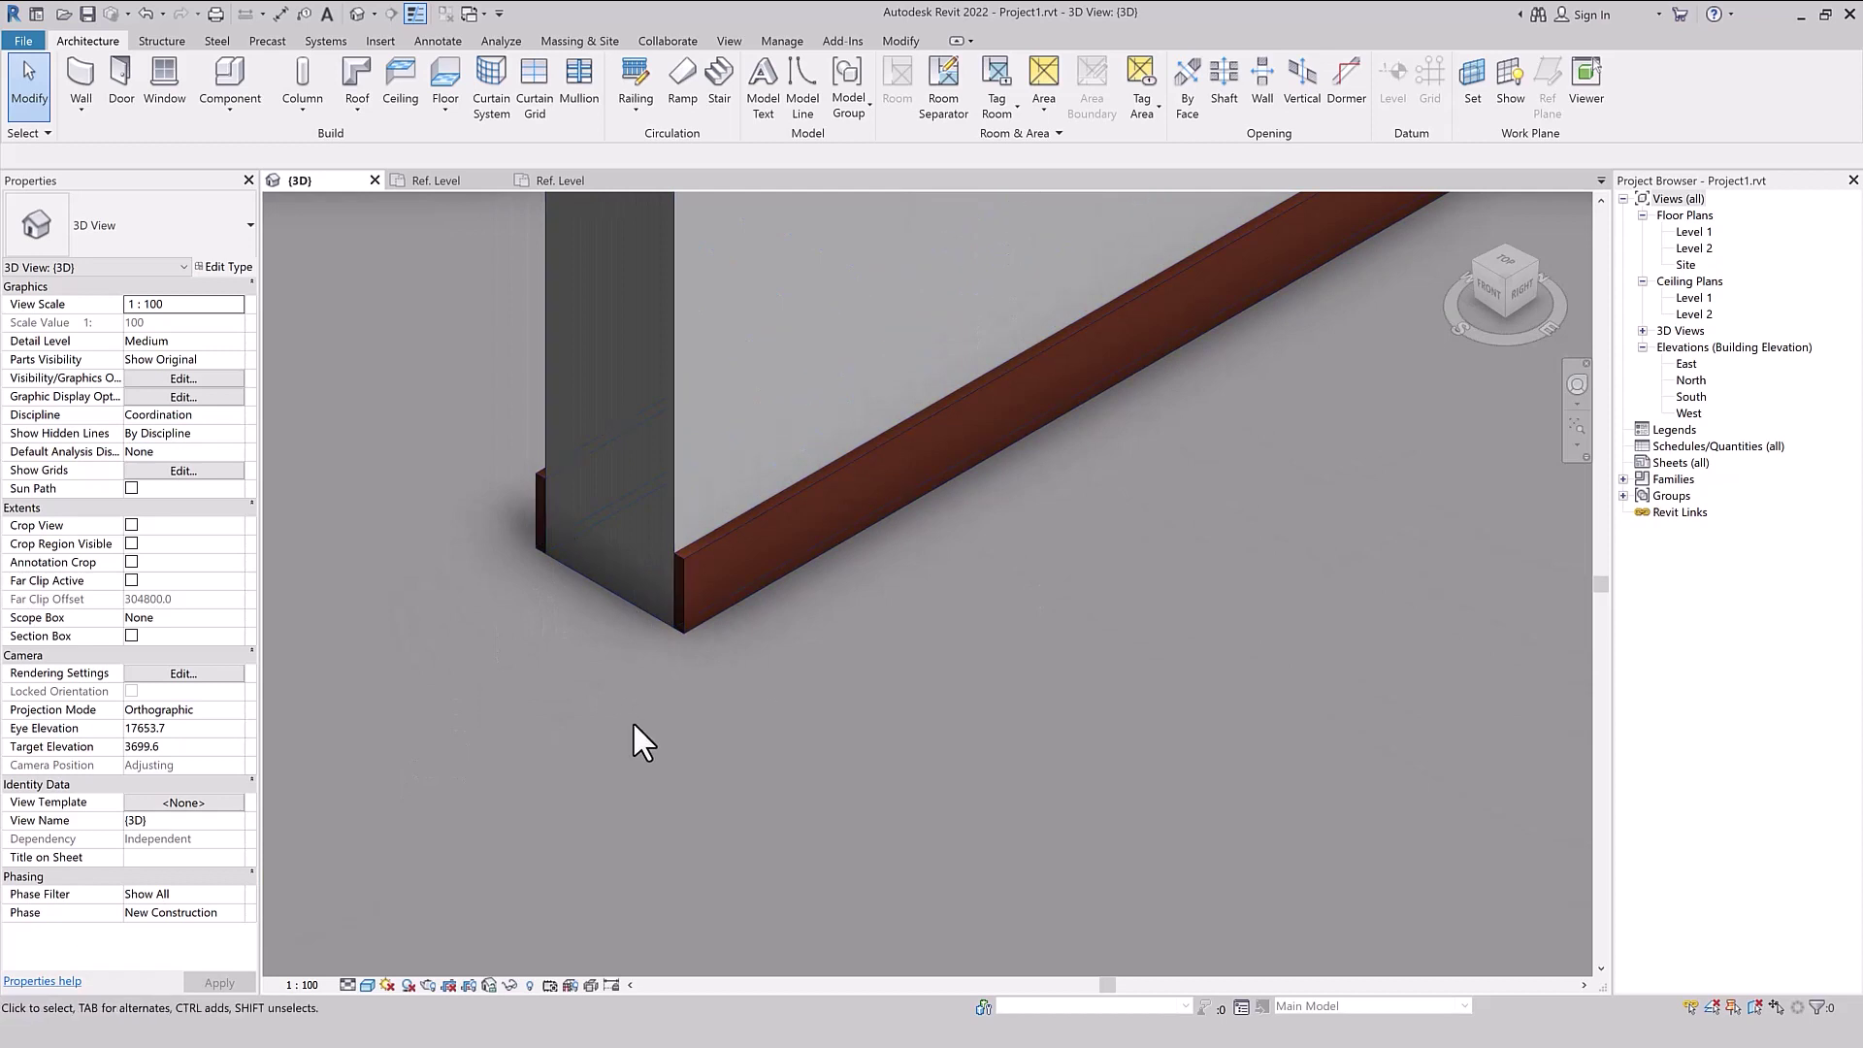
left_click(535, 559)
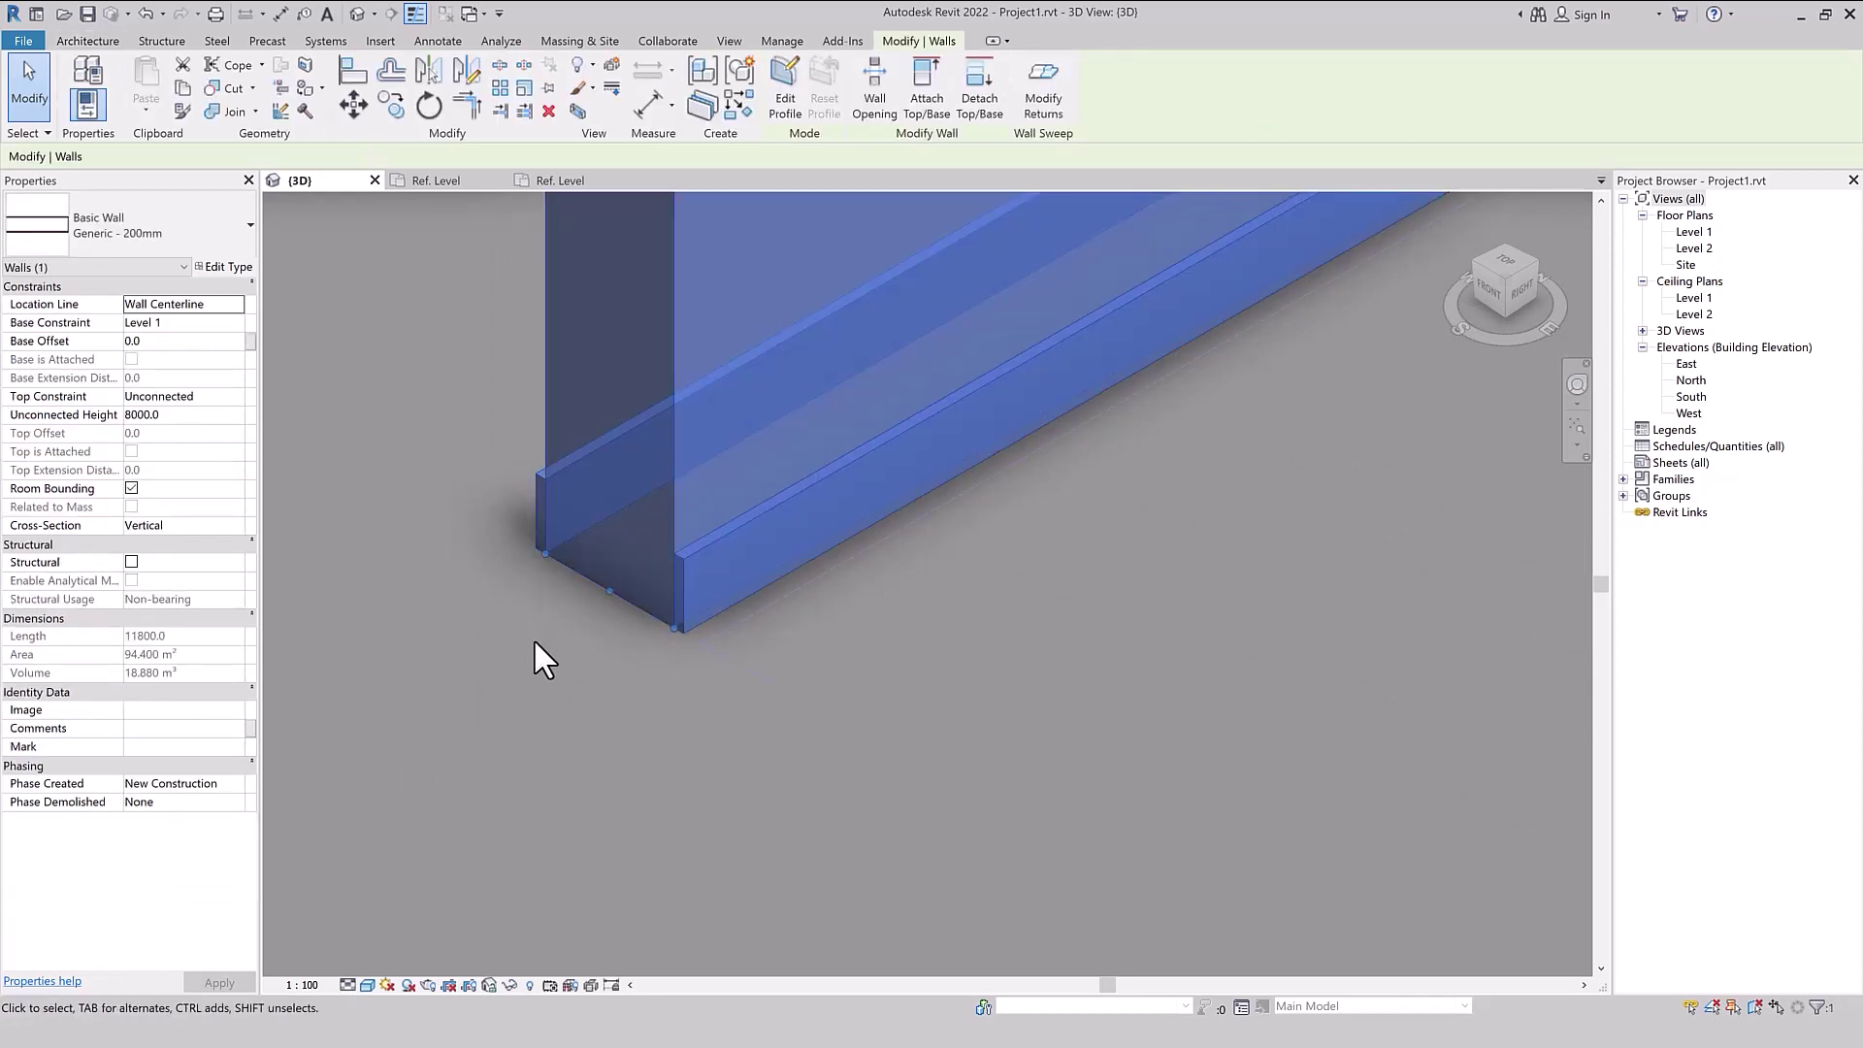
- Align the left skirting sweep's end flush with the right sweep's end at the wall end
left_click(1044, 107)
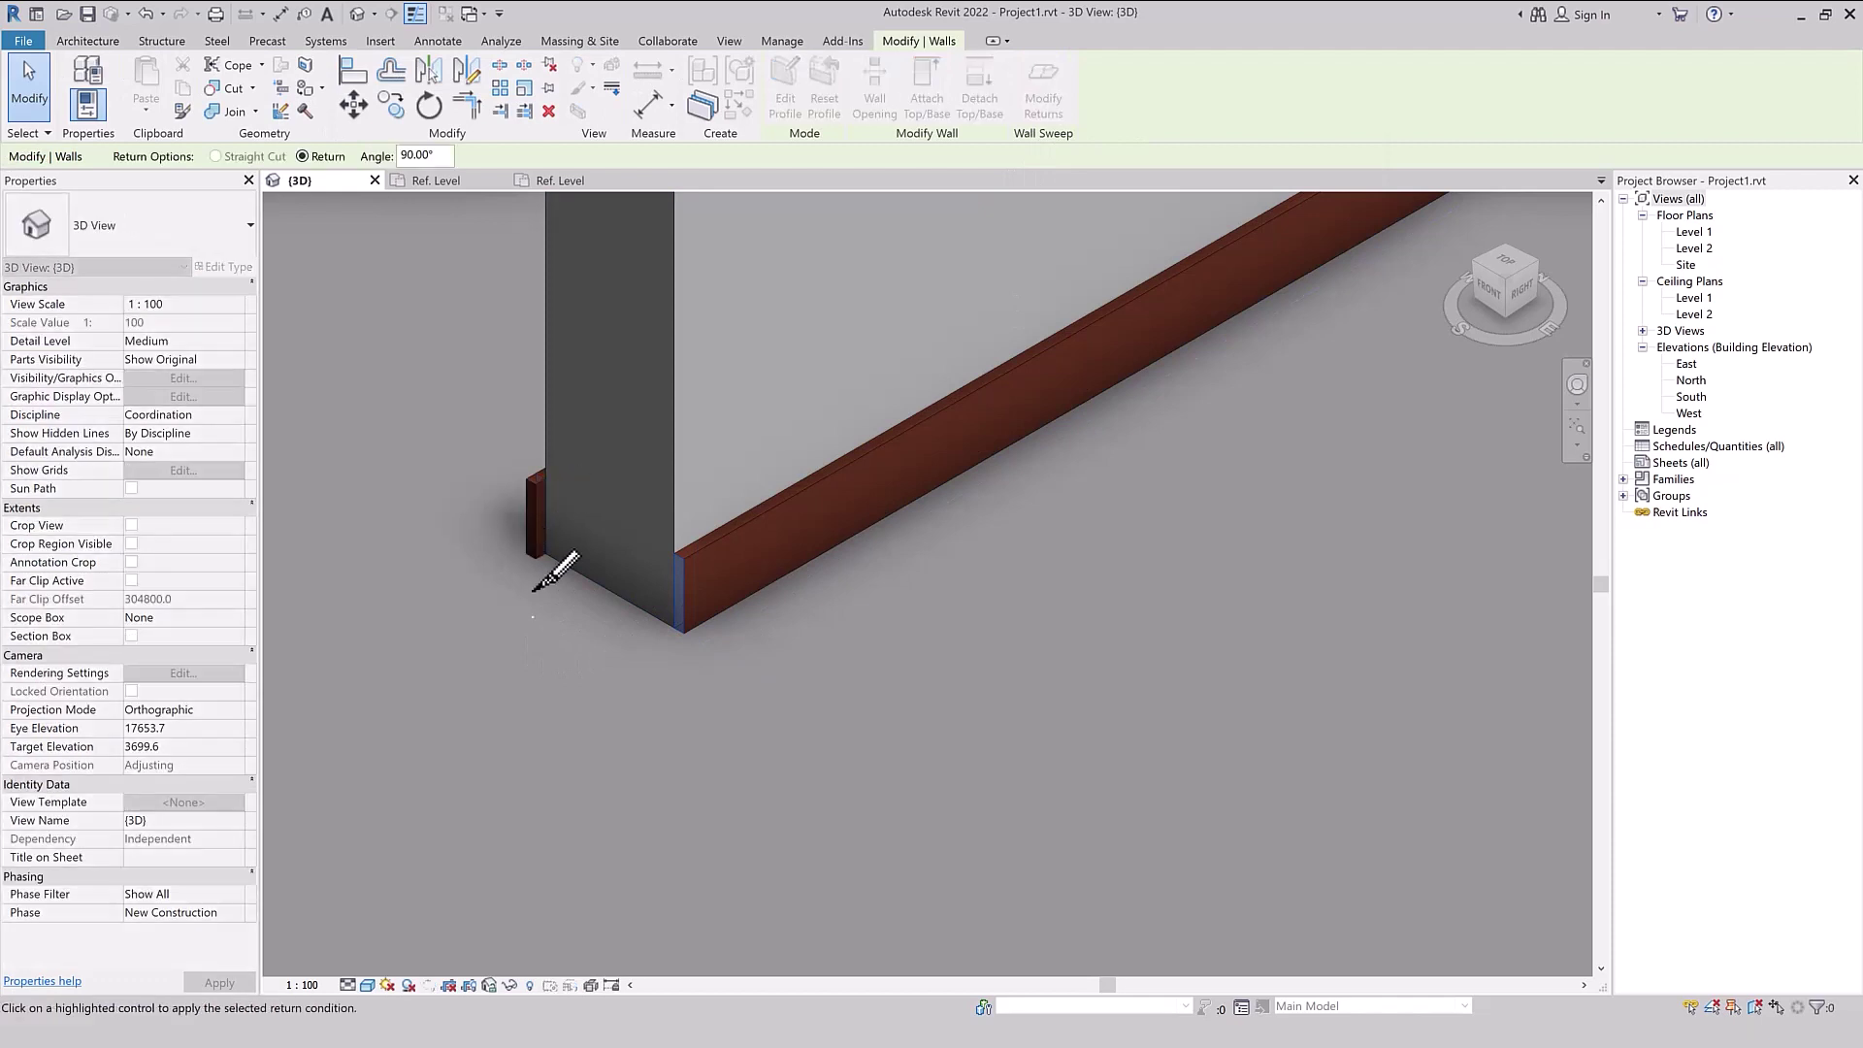
key("Escape")
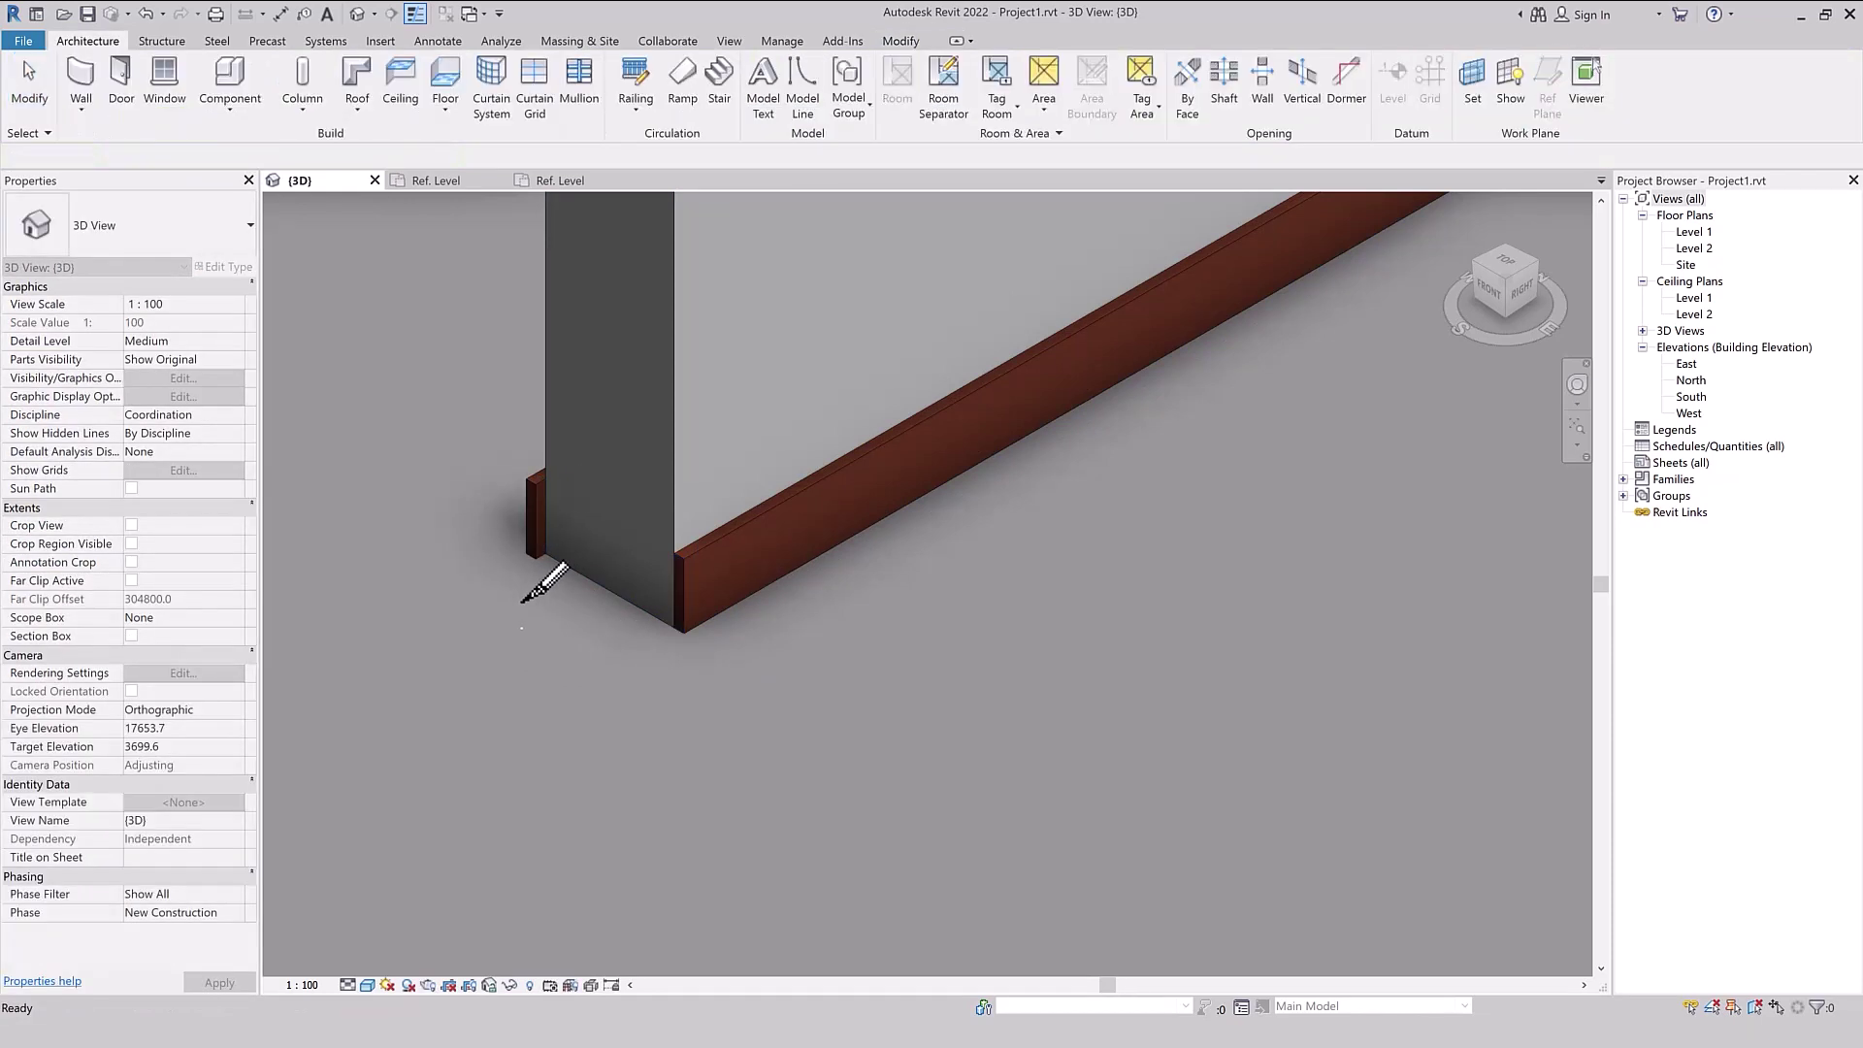
key("a")
key("l")
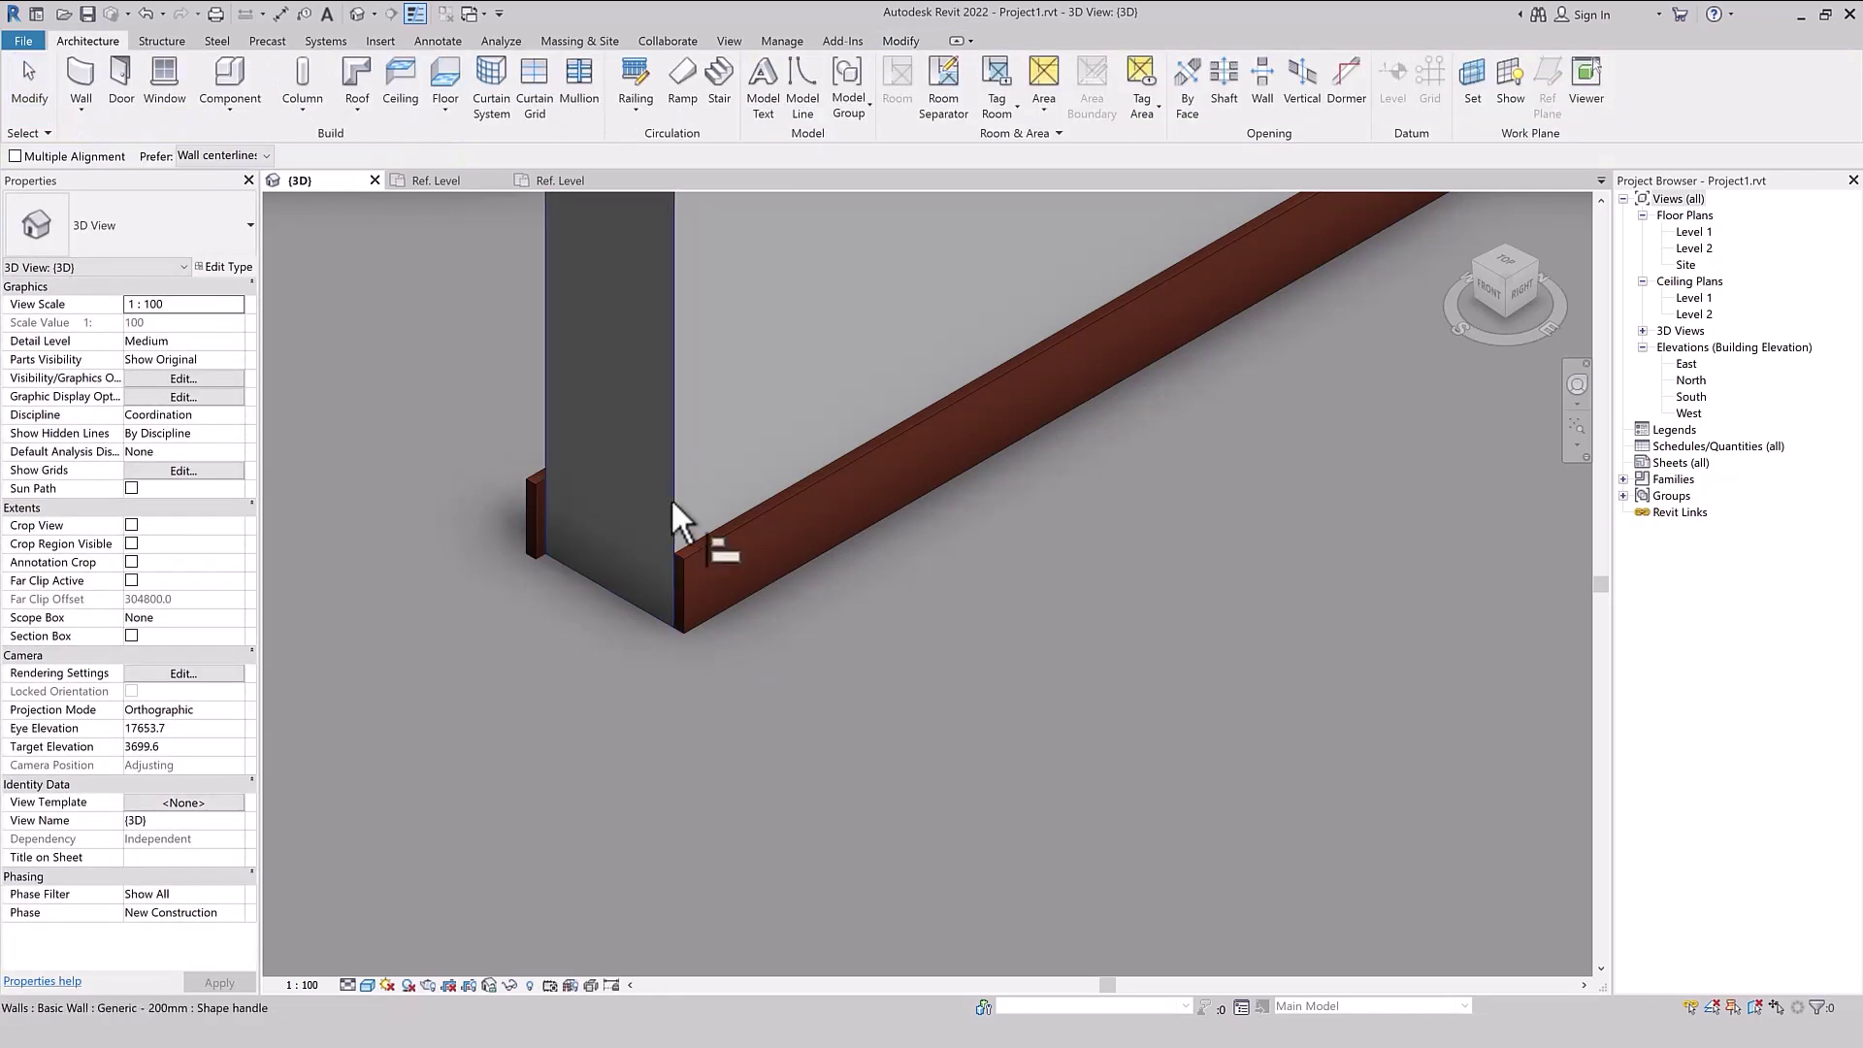
scroll(508, 557, "up", 1)
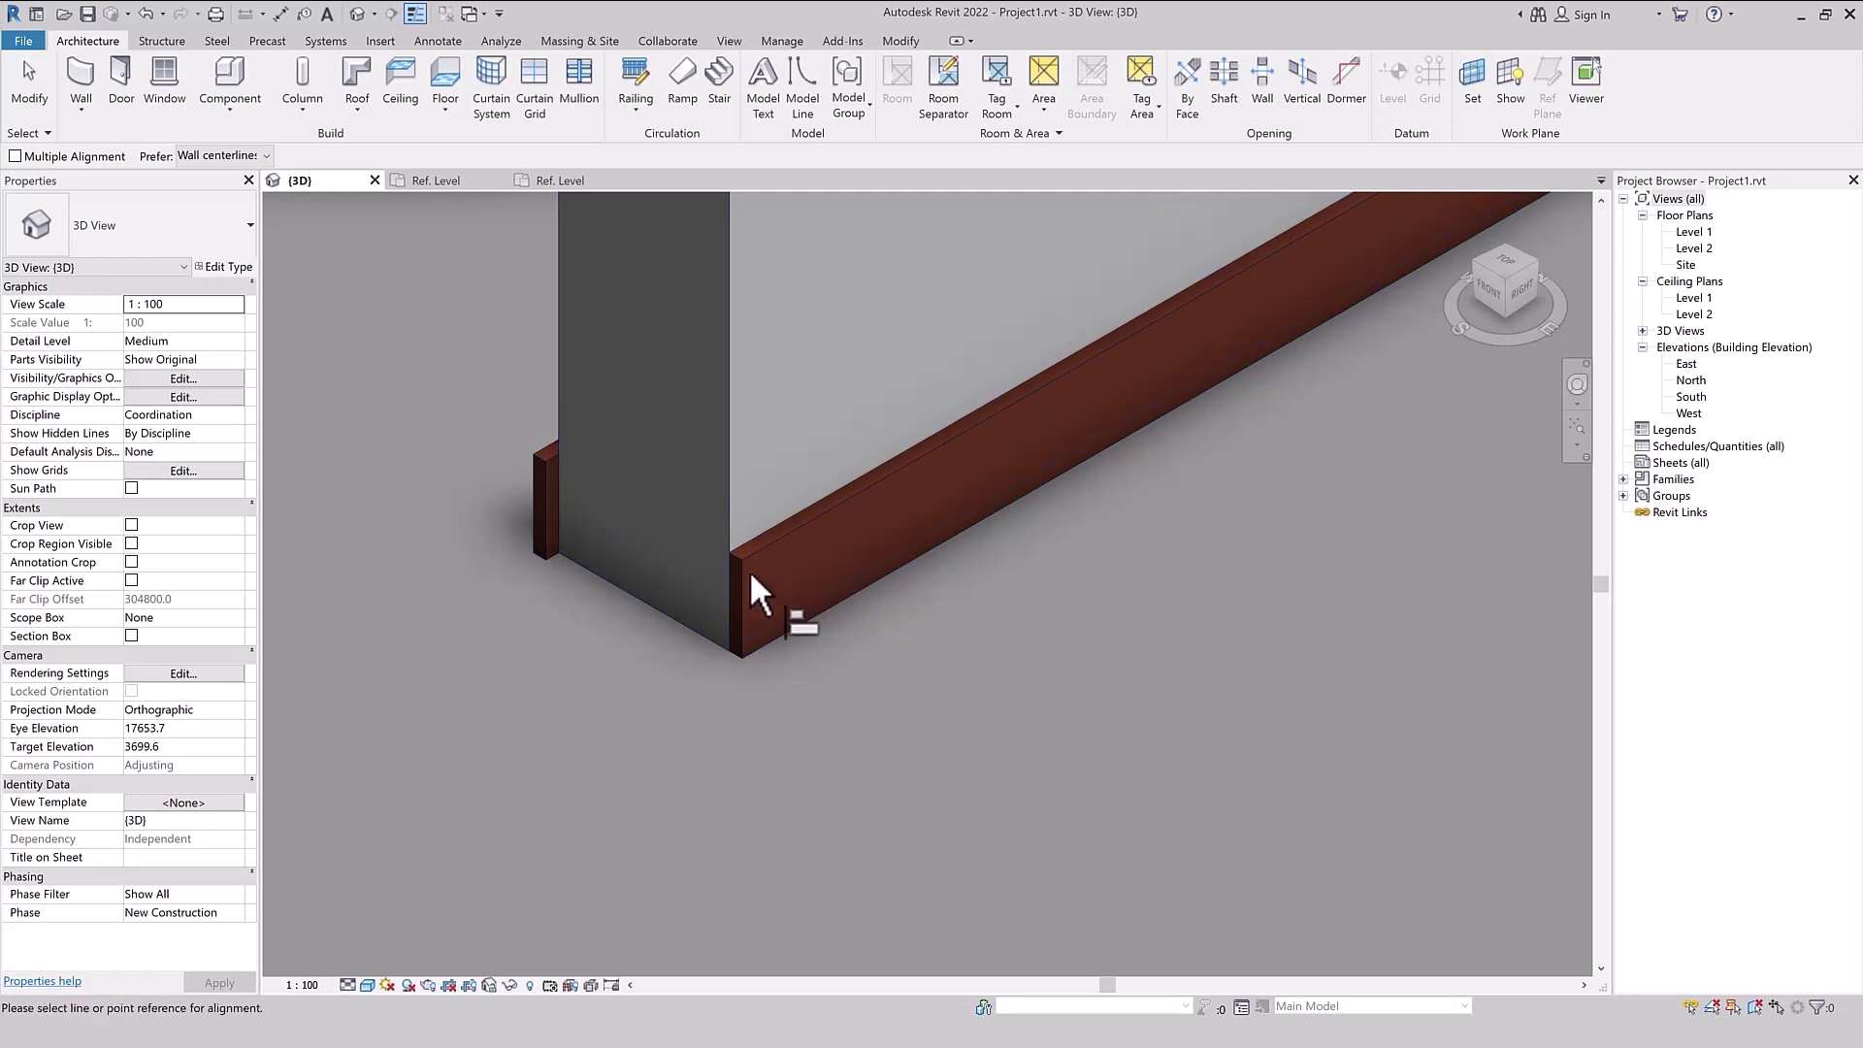
left_click(749, 597)
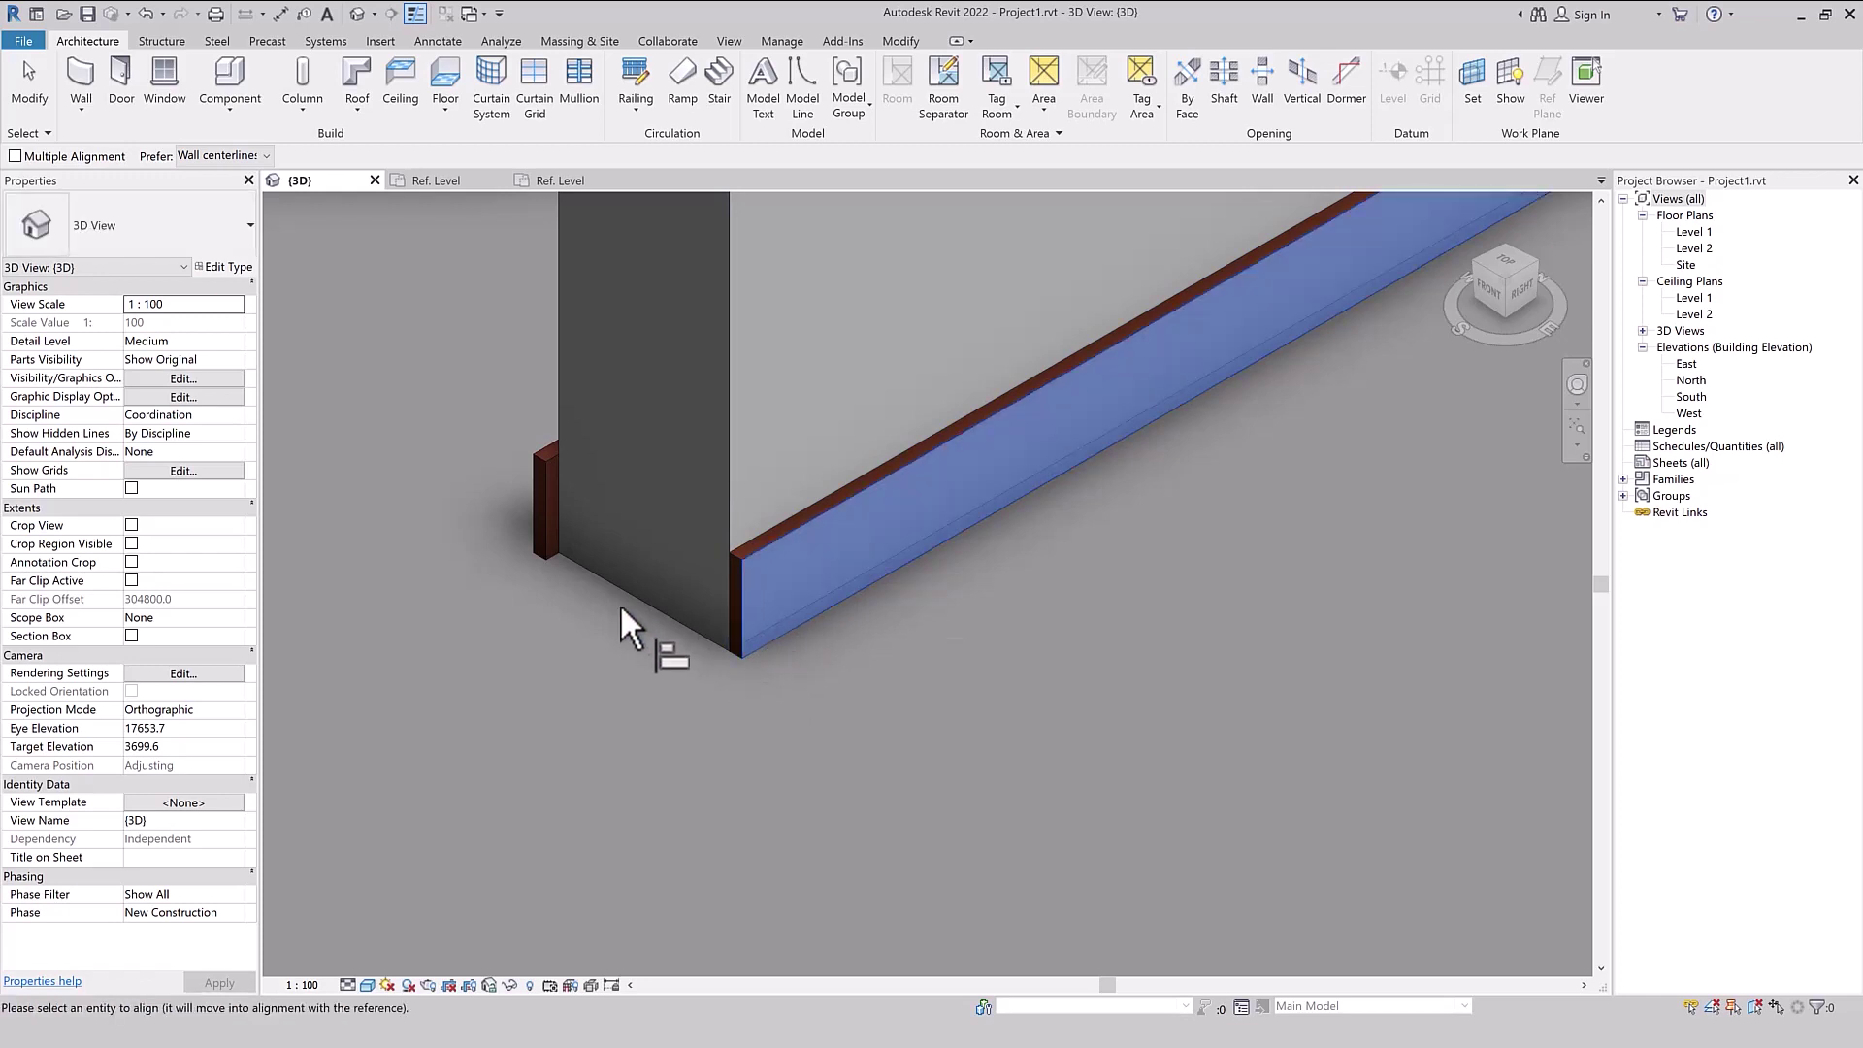
left_click(559, 589)
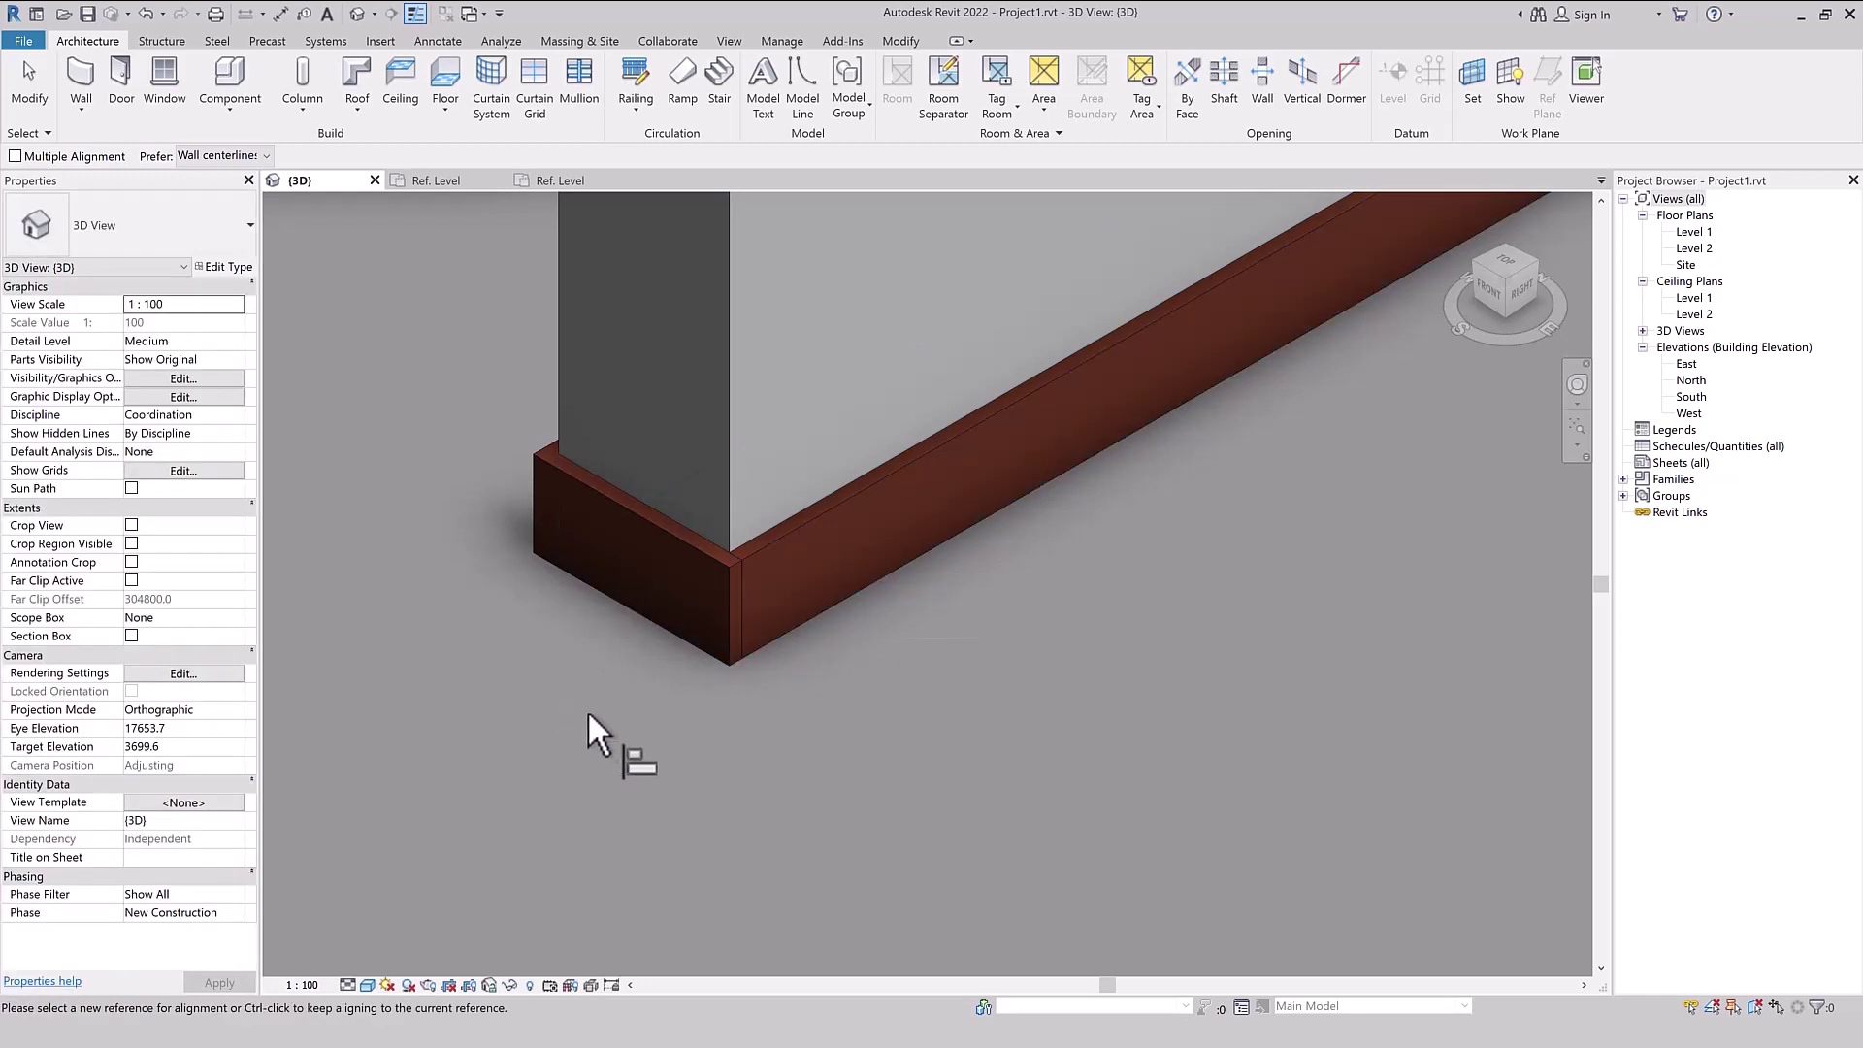
key("Escape")
key("Escape")
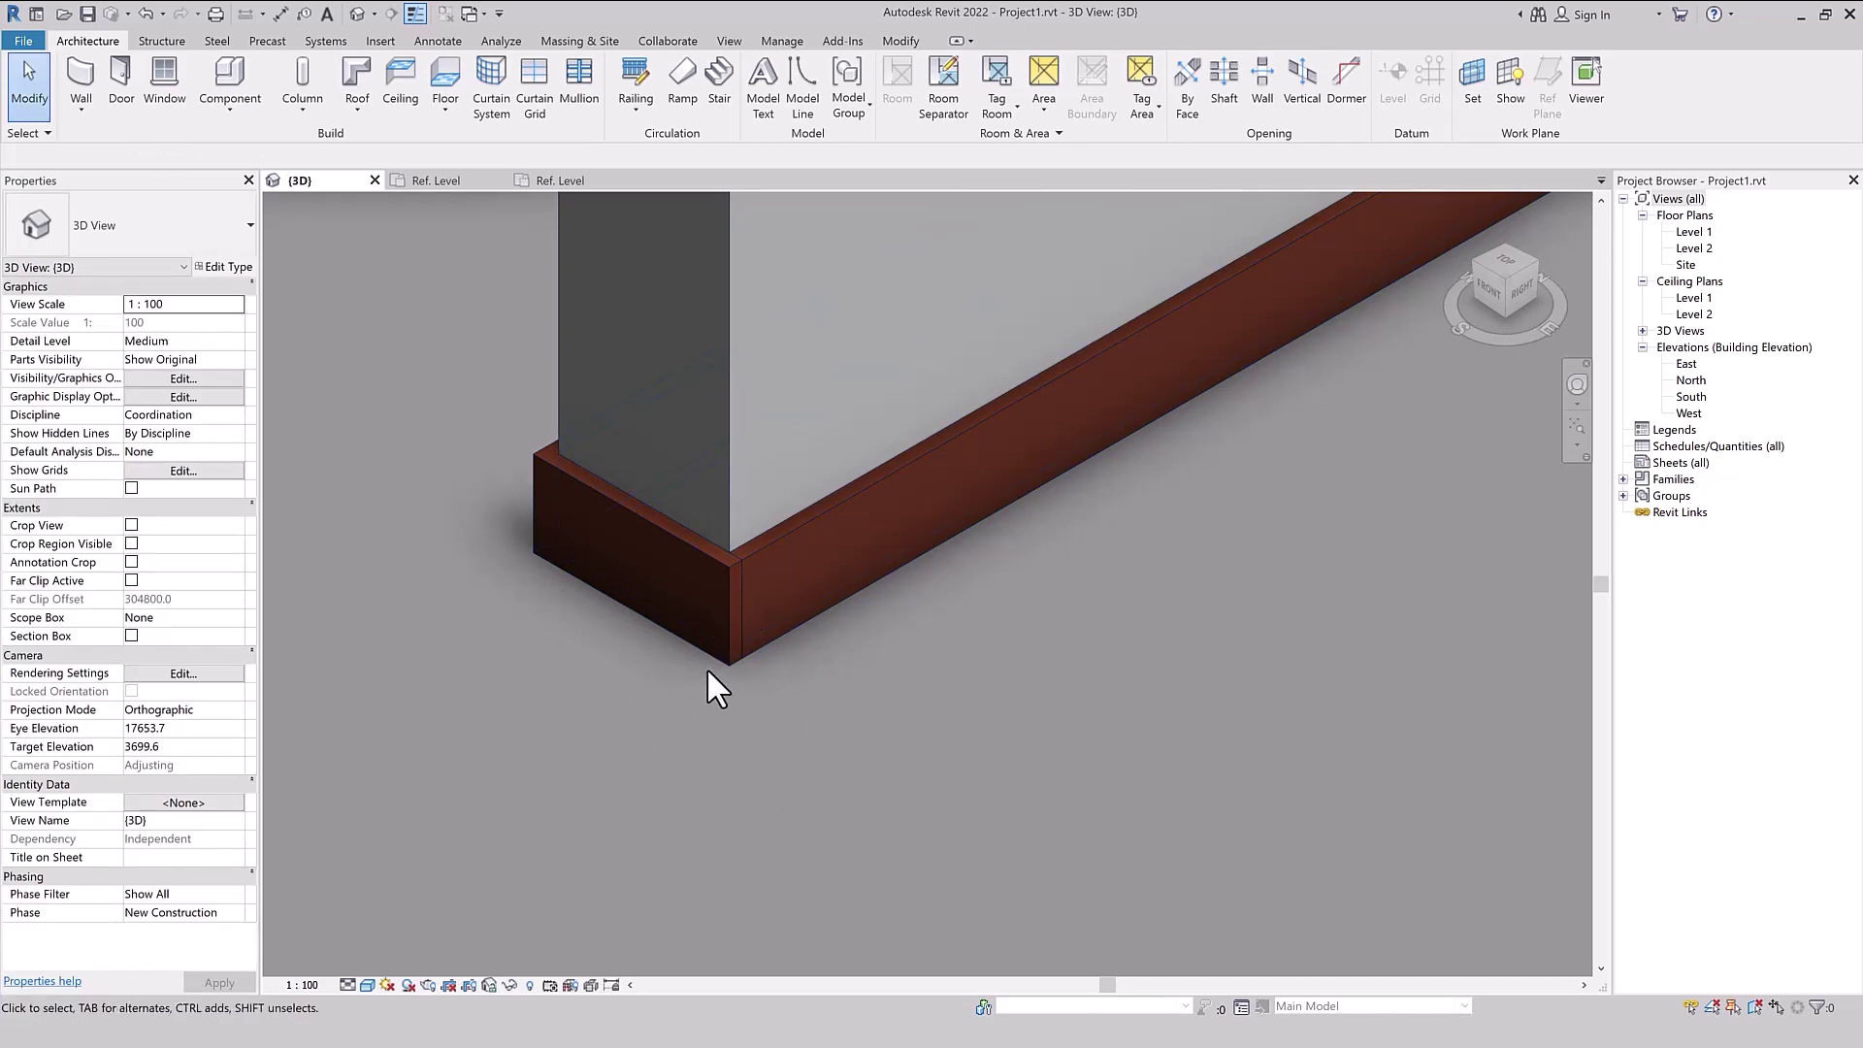
left_click(901, 47)
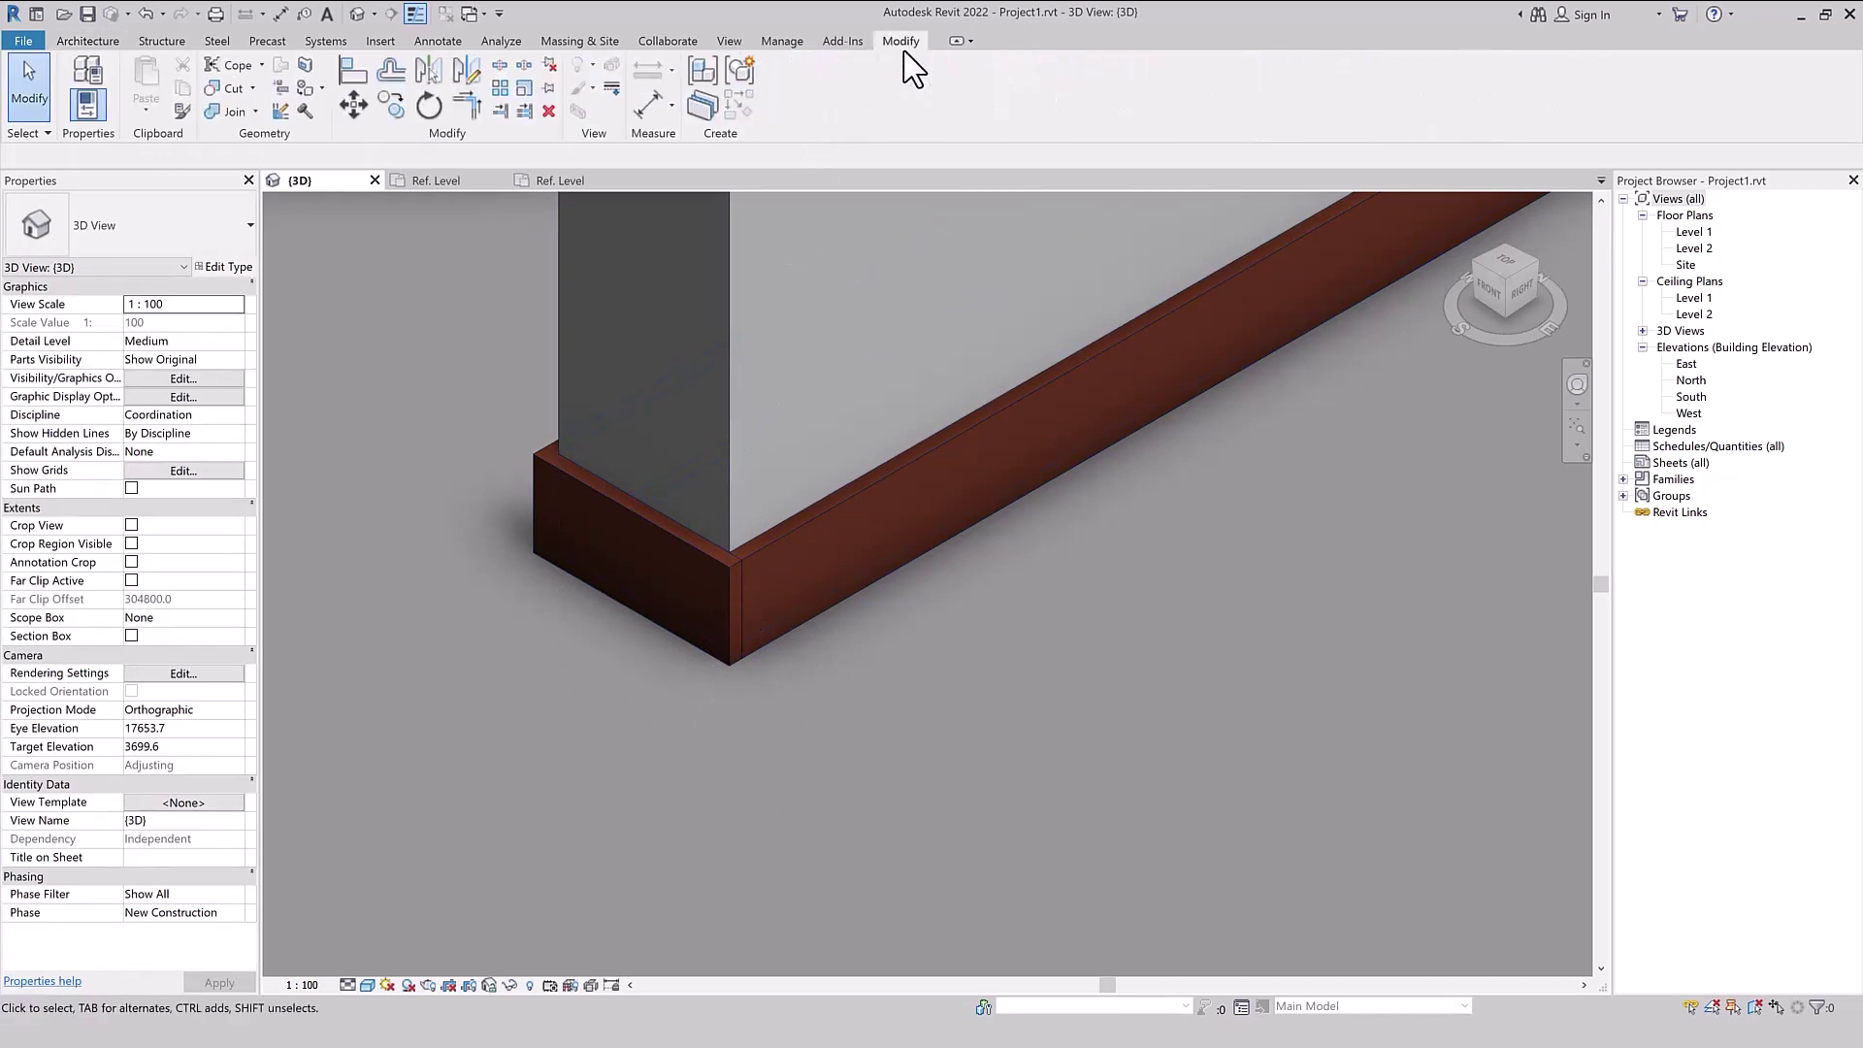
- Apply <Invisible lines> linework to the skirting joint edges at the wall corner
left_click(612, 89)
left_click(873, 97)
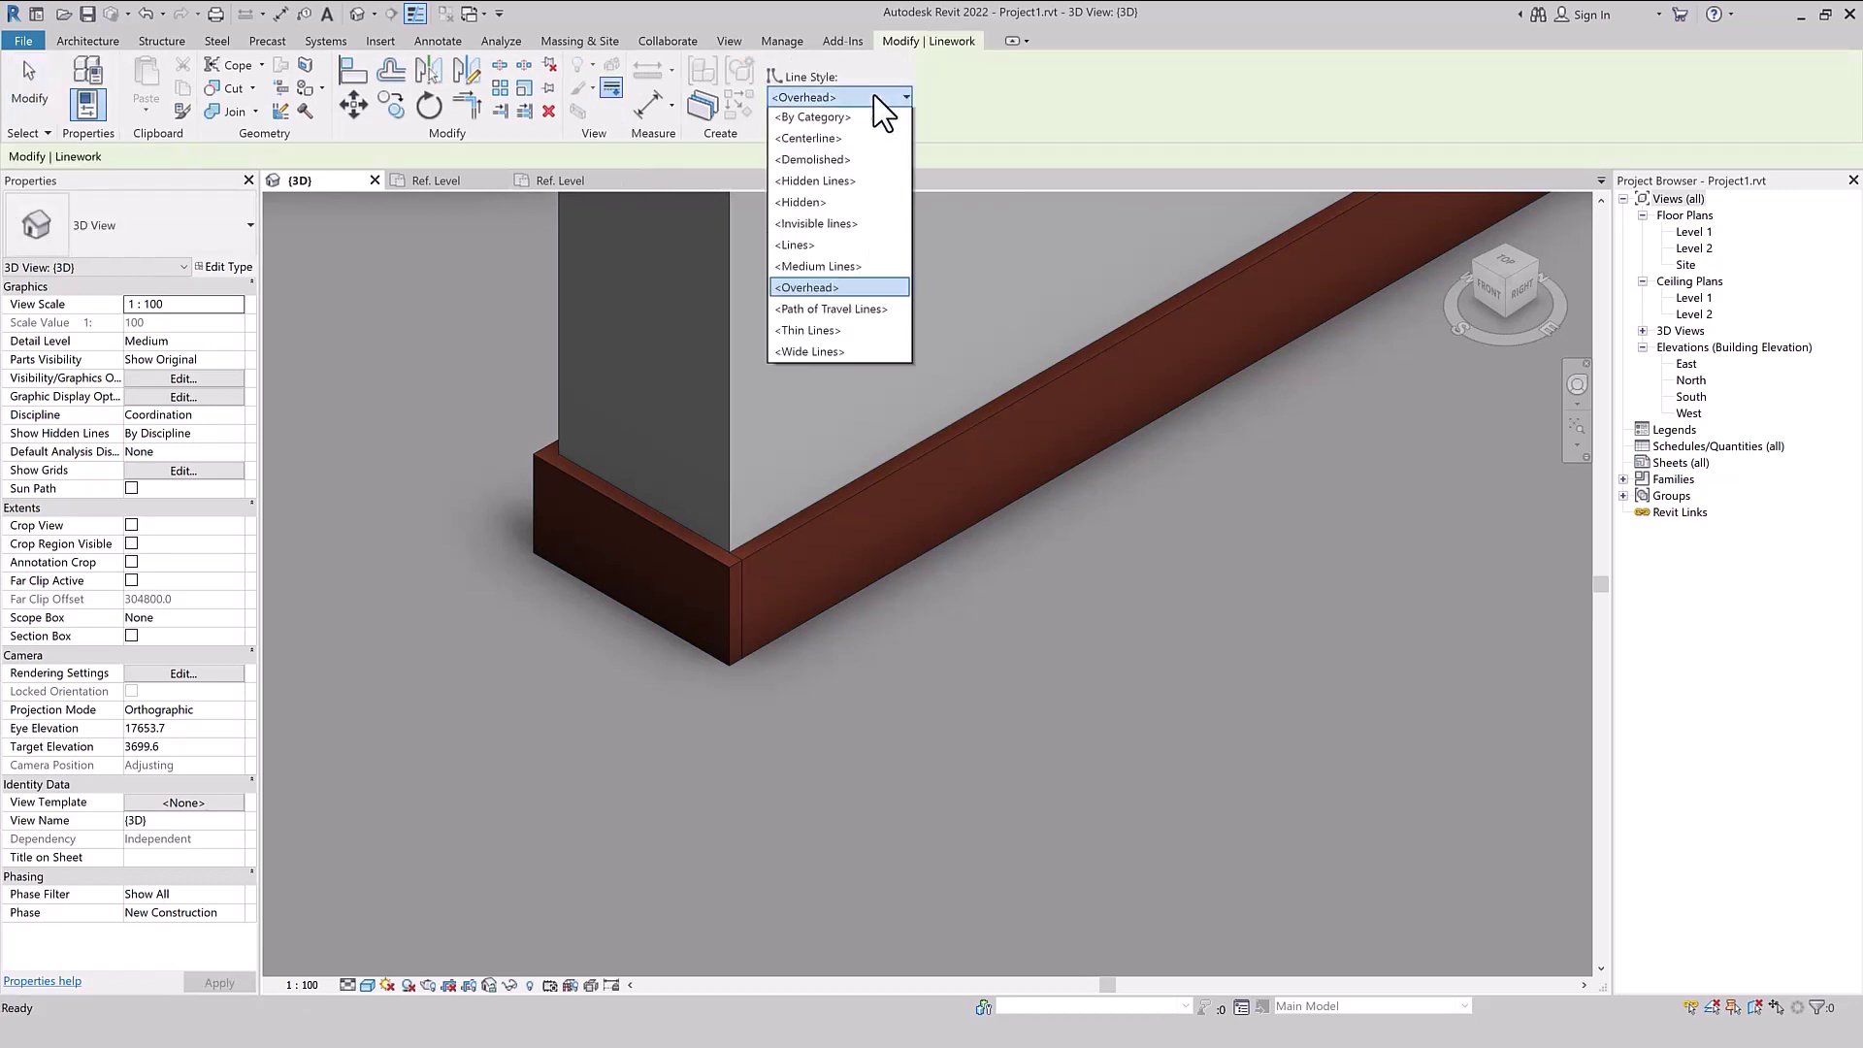
left_click(835, 250)
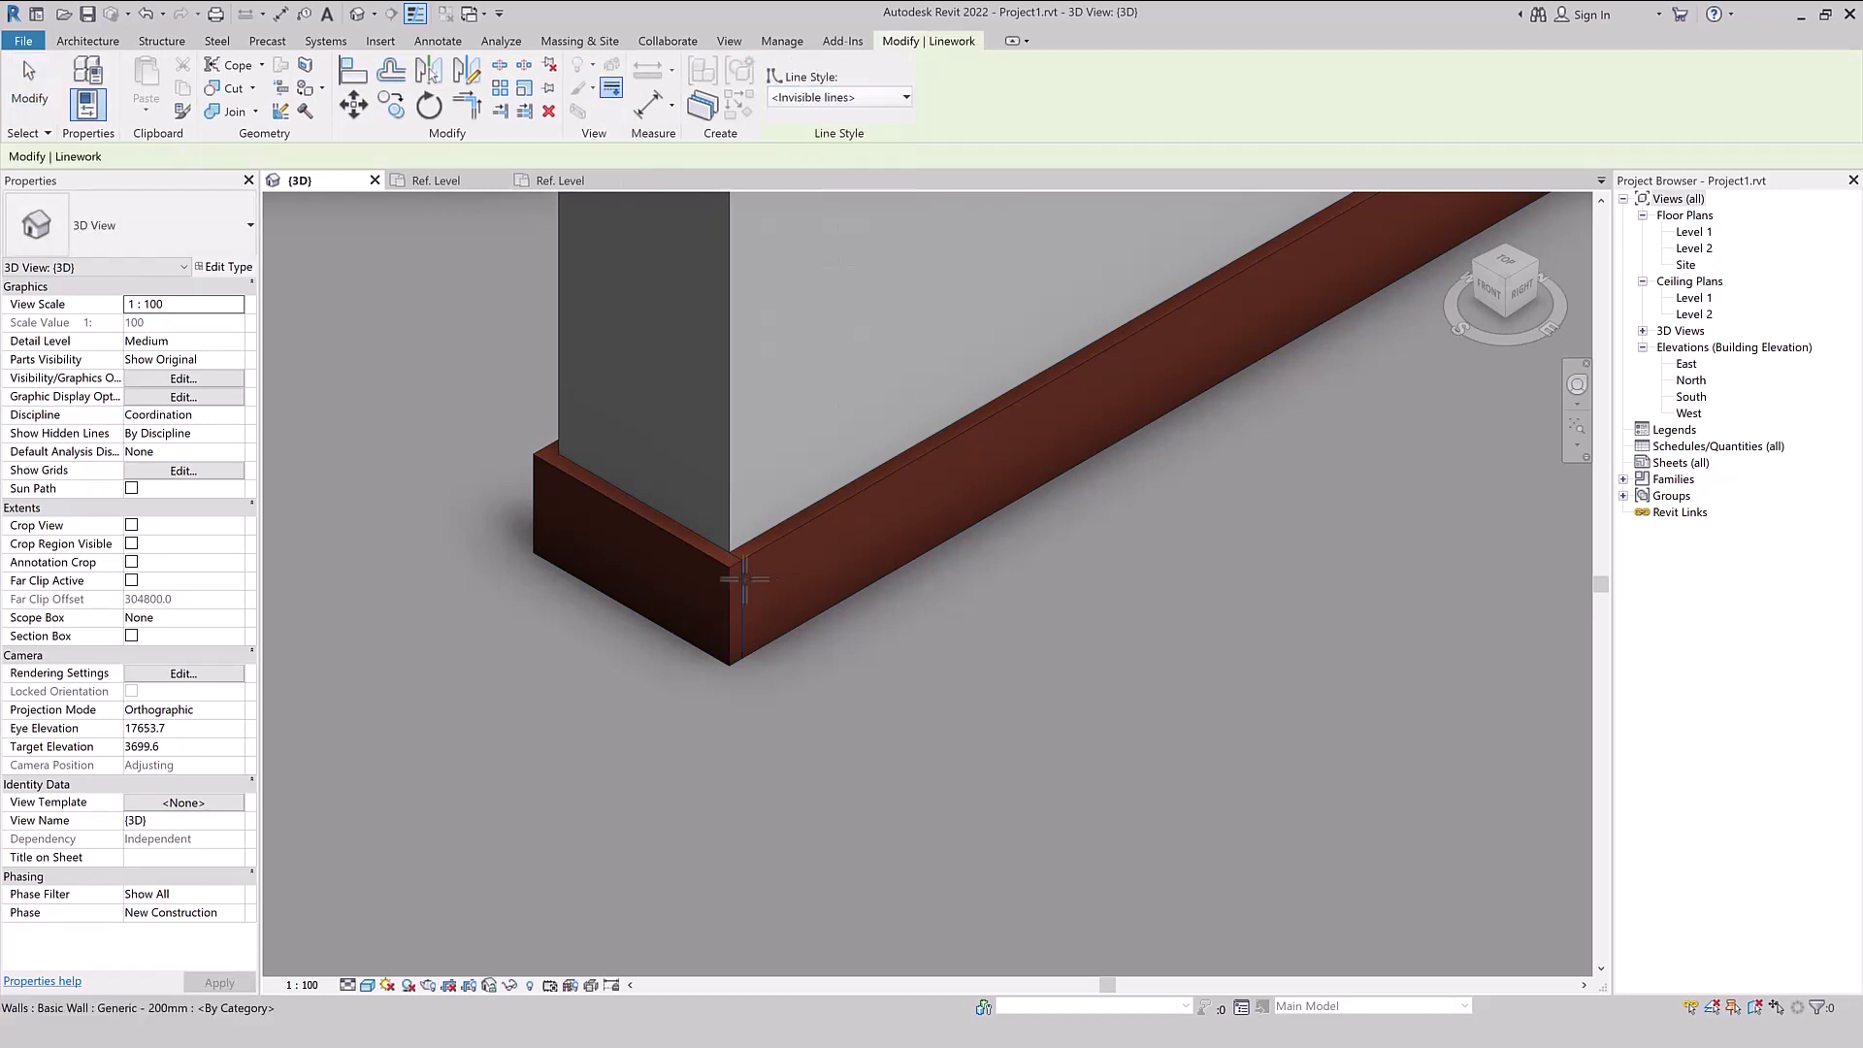
key("Escape")
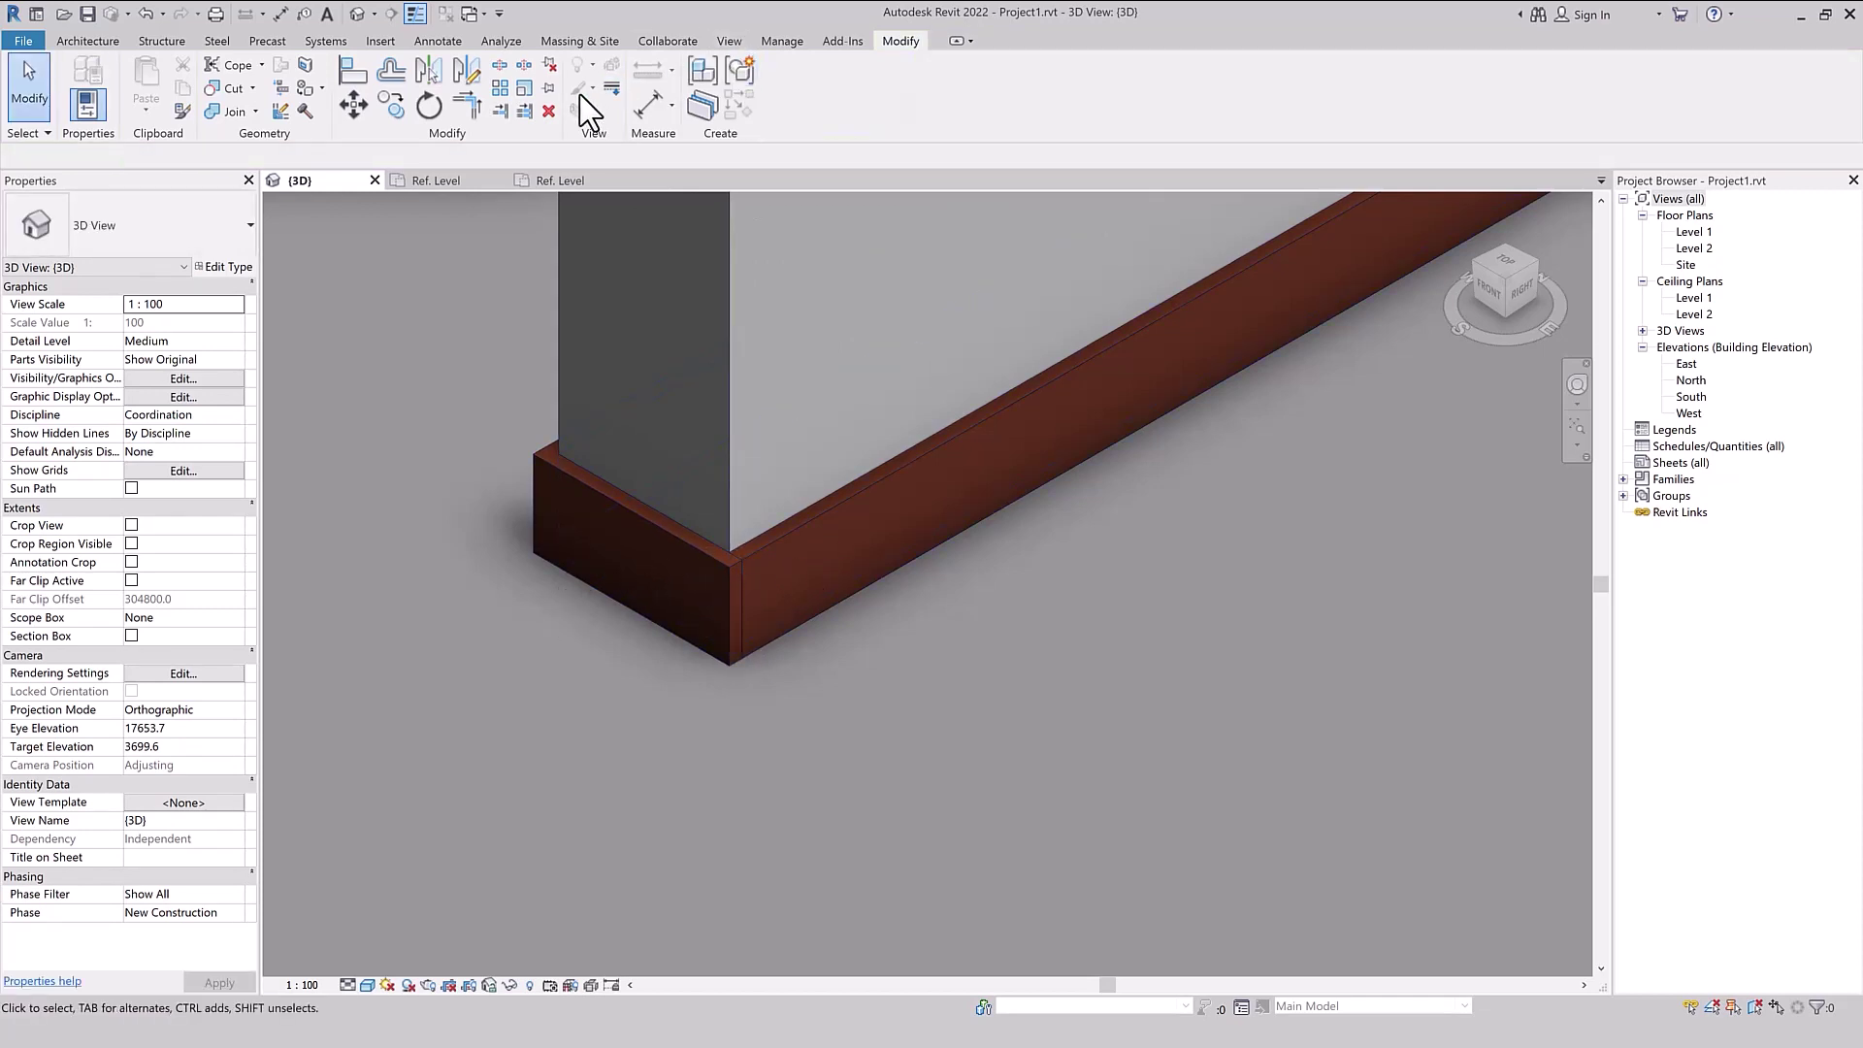
- Hide the remaining corner joint edges with linework and orbit to inspect the skirting corner
left_click(612, 88)
scroll(725, 553, "up", 1)
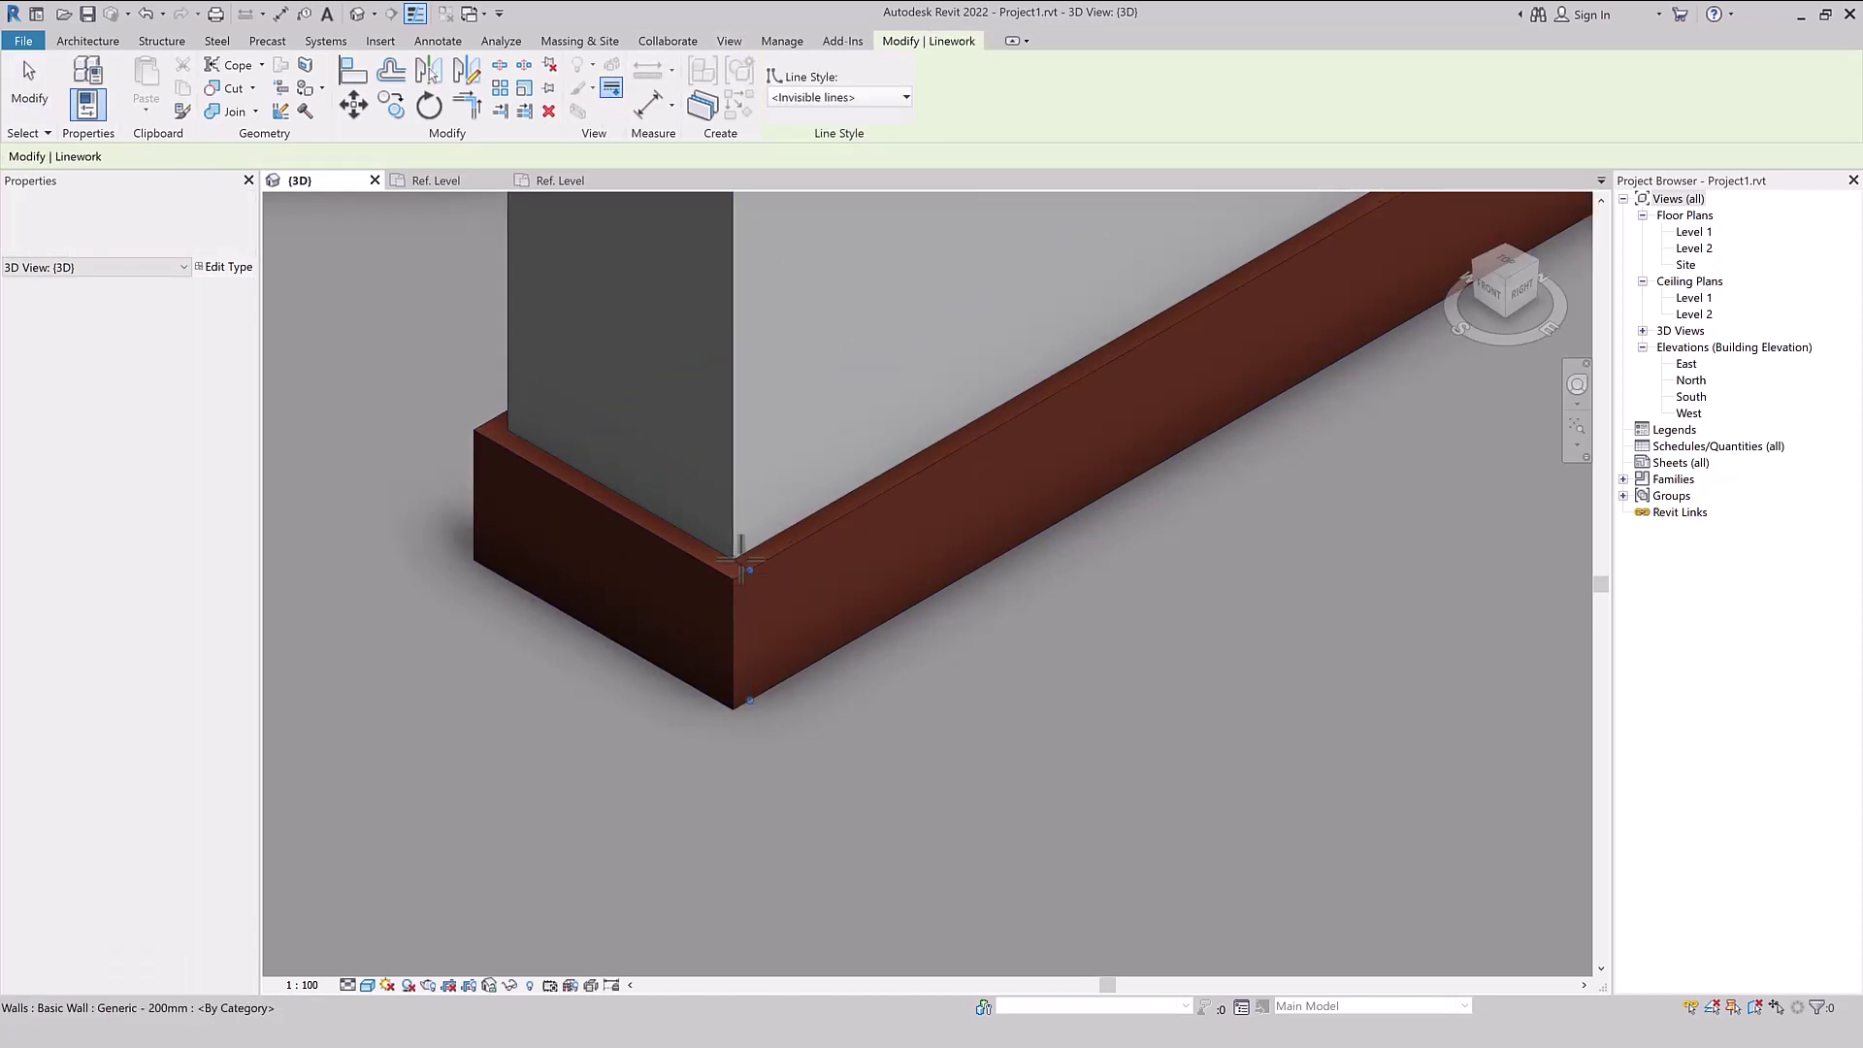
key("Escape")
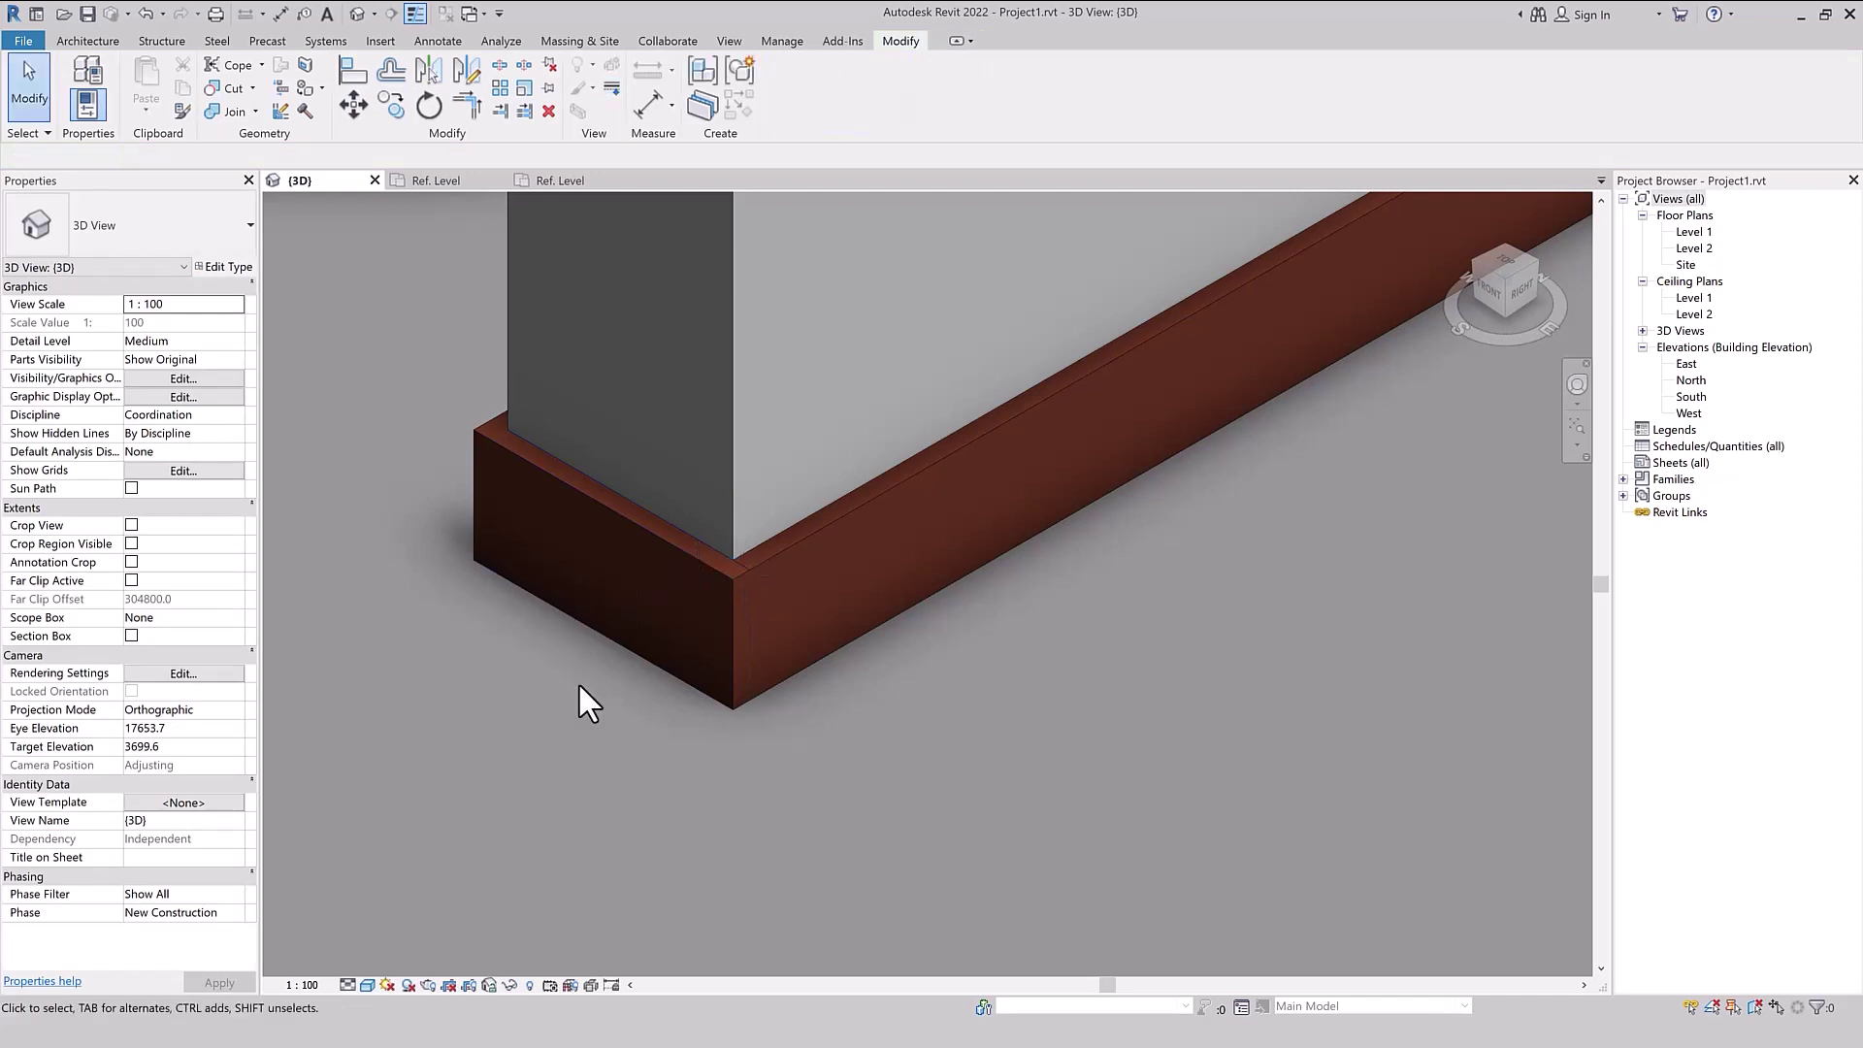
left_click(611, 88)
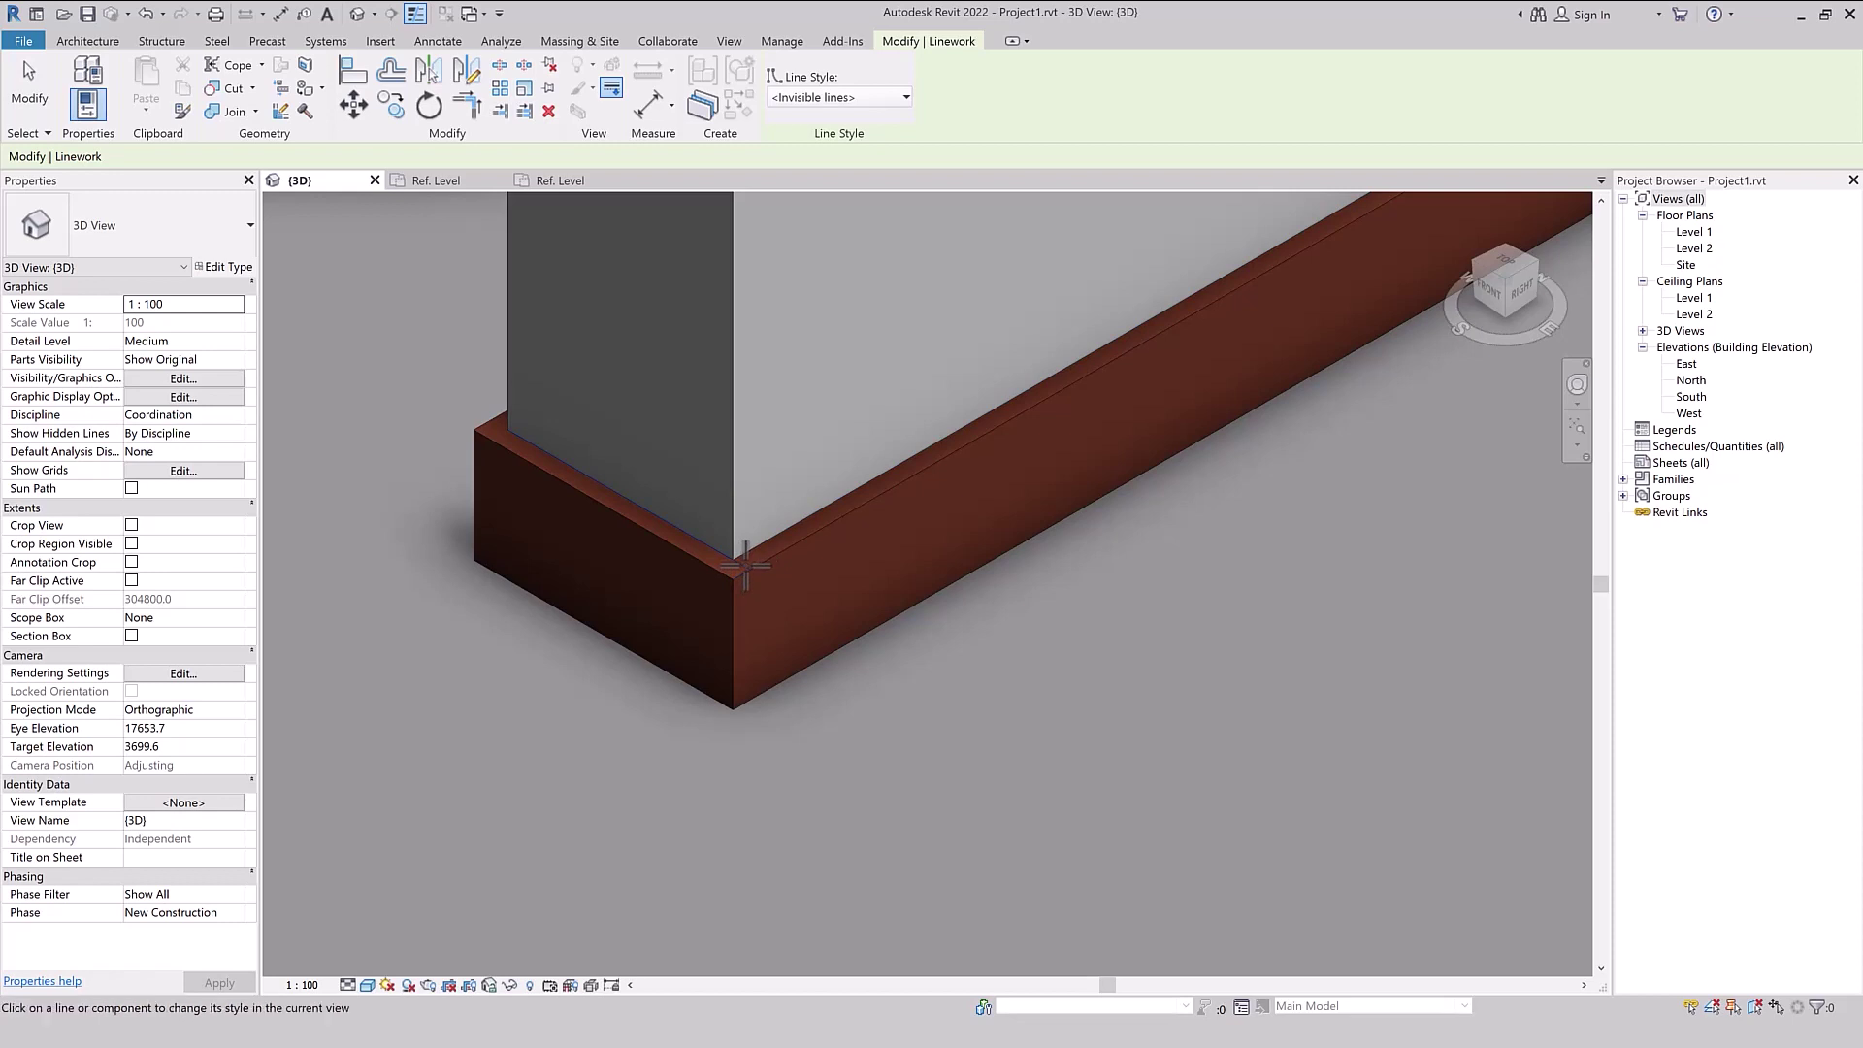
key("Escape")
middle_click_drag(620, 702, 710, 741, "shift")
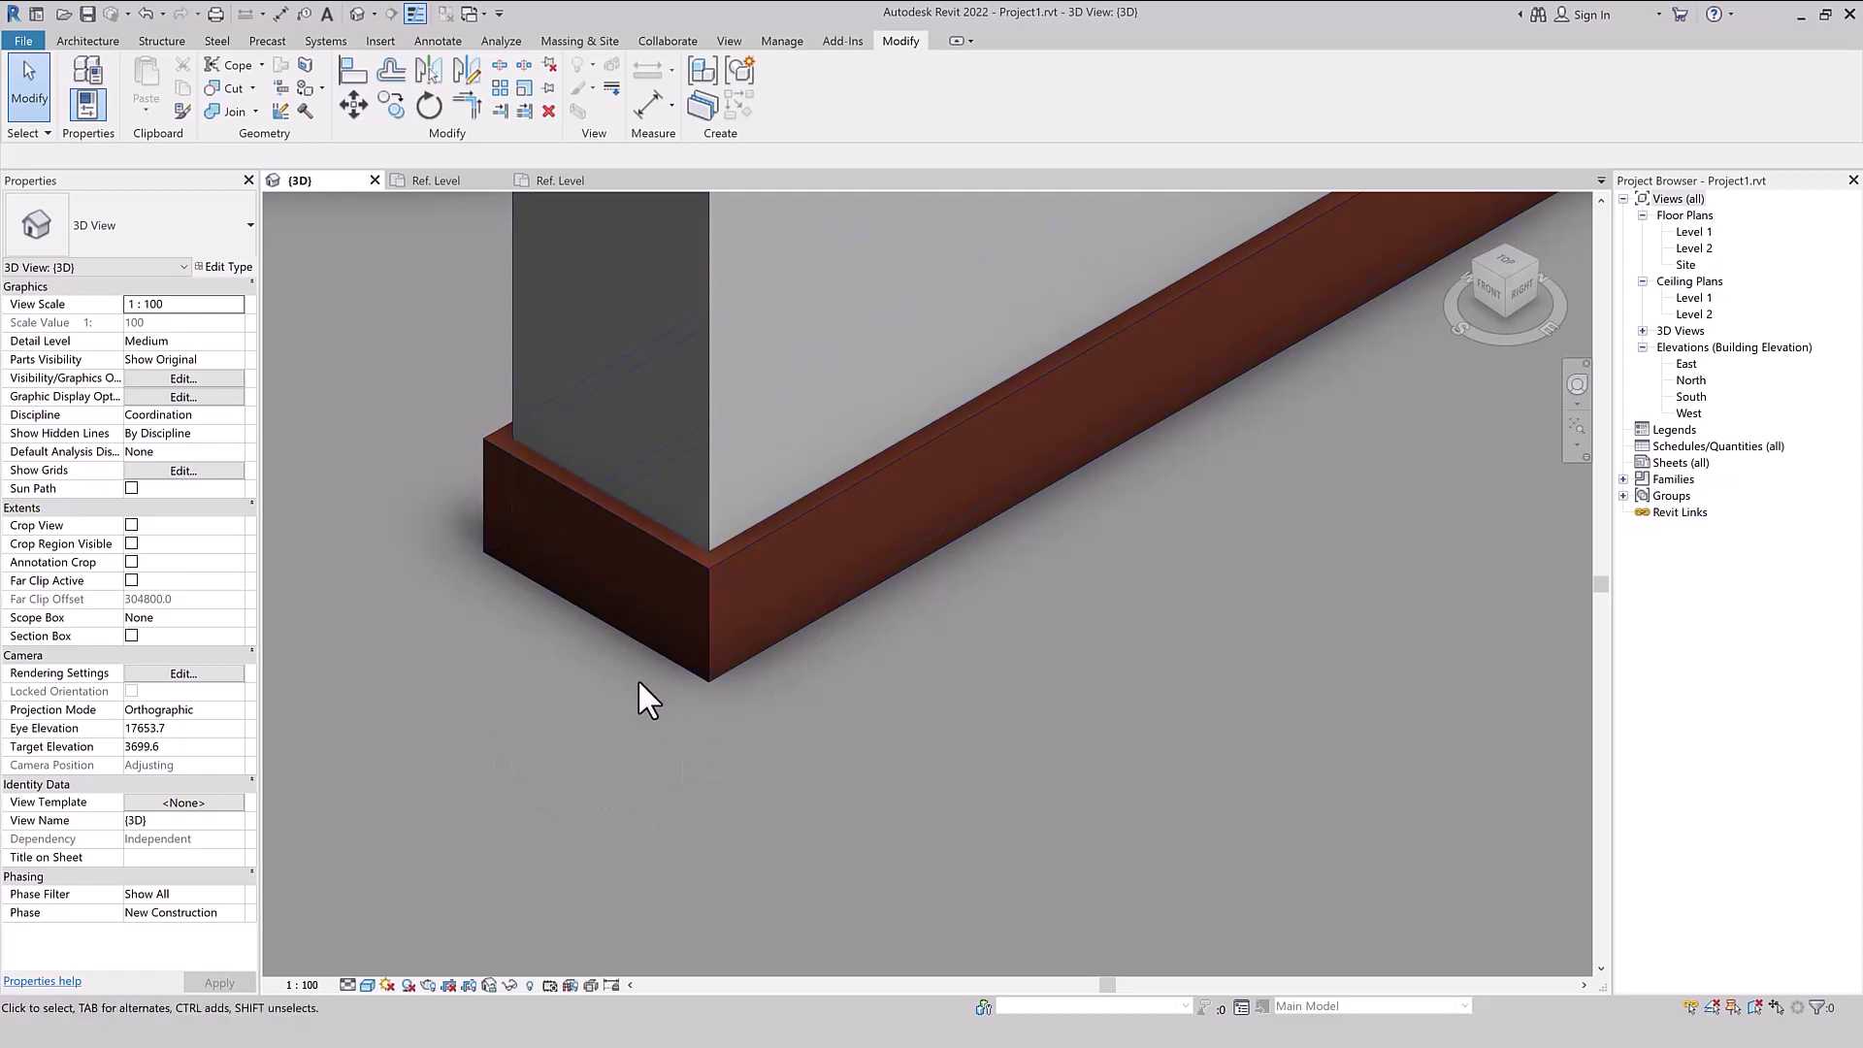
mouse_move(632, 685)
middle_mouse_down("shift")
mouse_move(613, 672)
mouse_move(637, 561)
mouse_move(678, 603)
mouse_move(512, 808)
middle_mouse_up("shift")
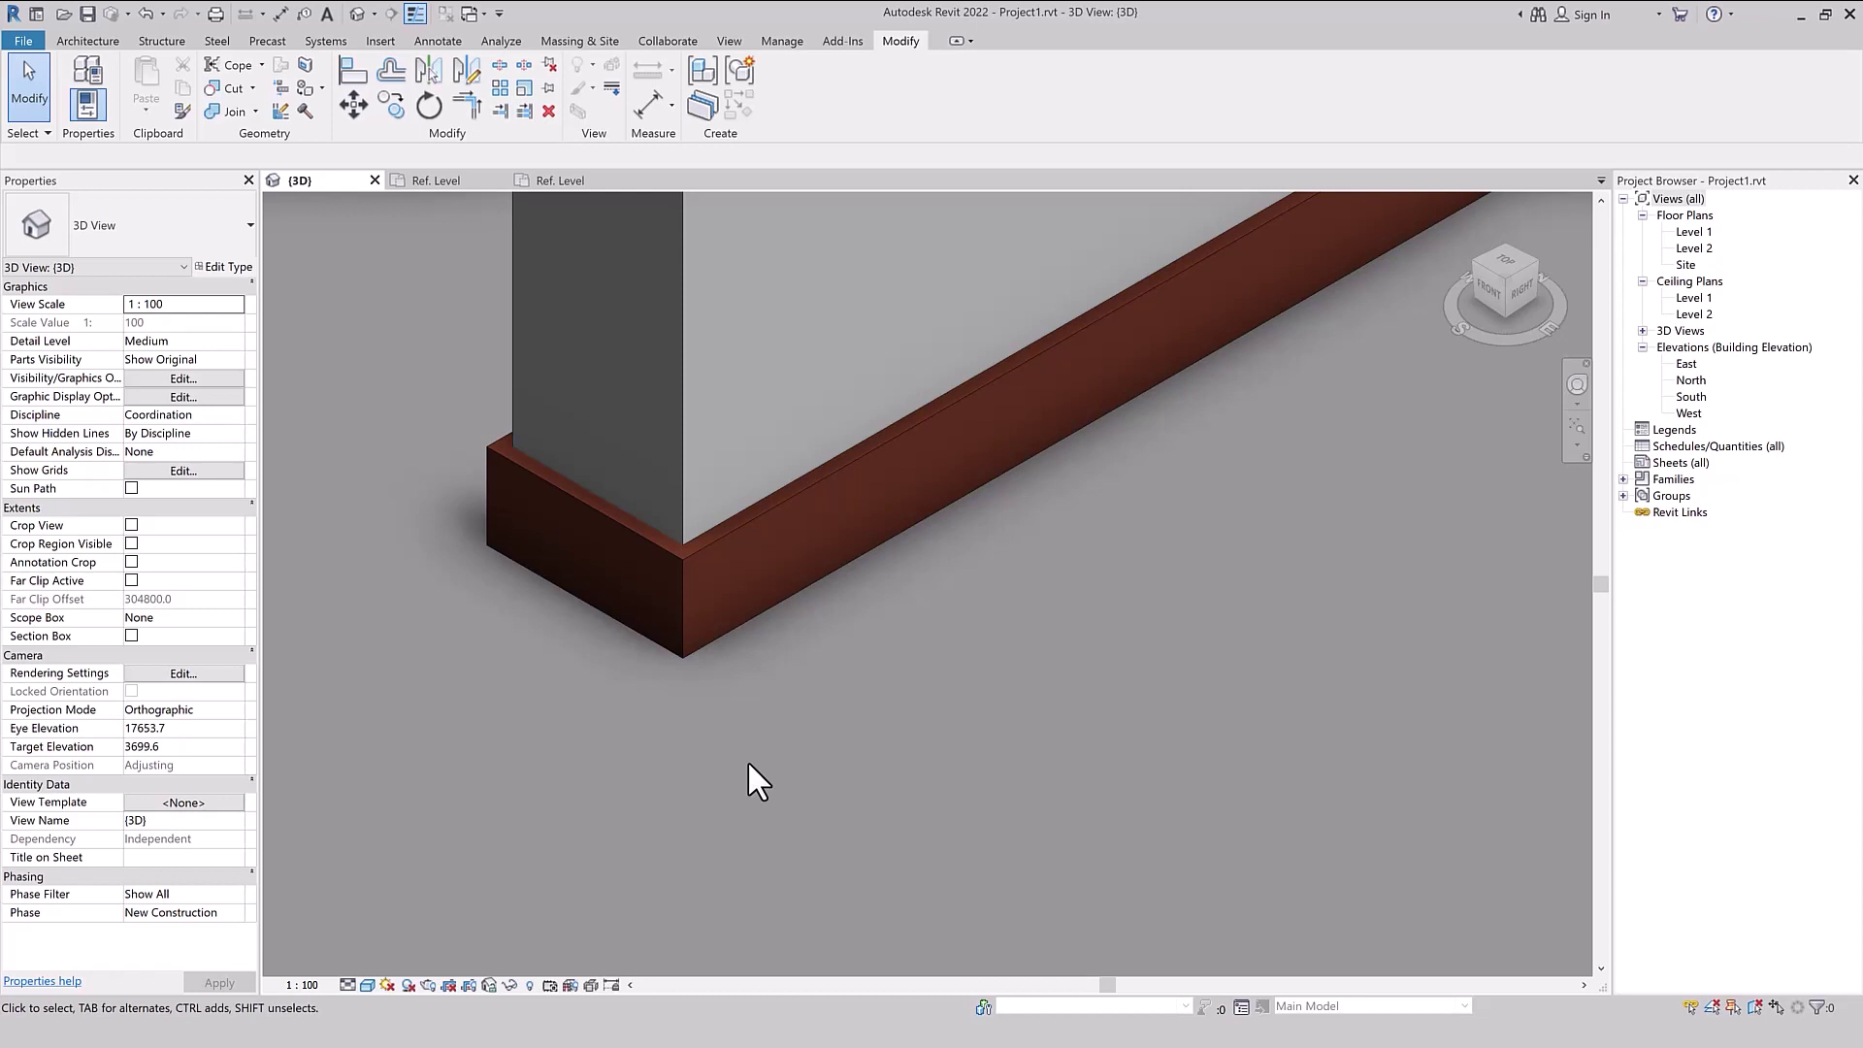
left_click(551, 179)
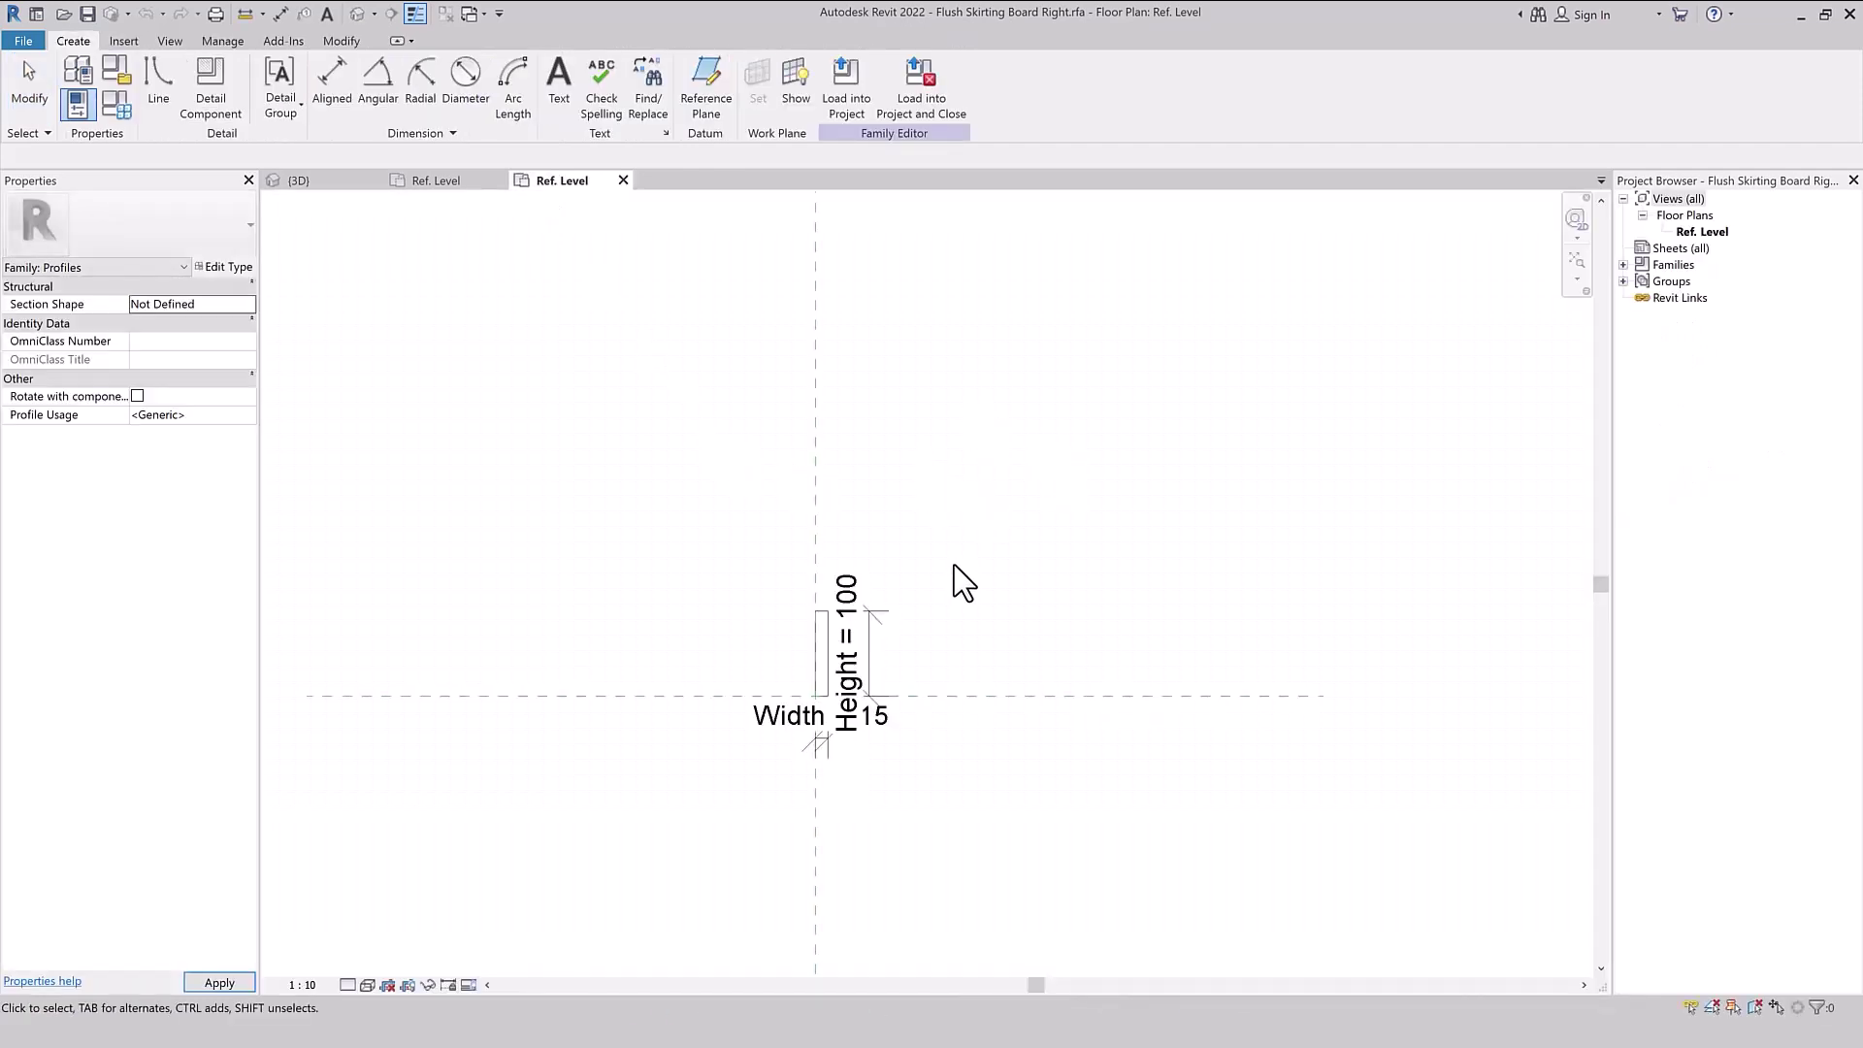
left_click(334, 180)
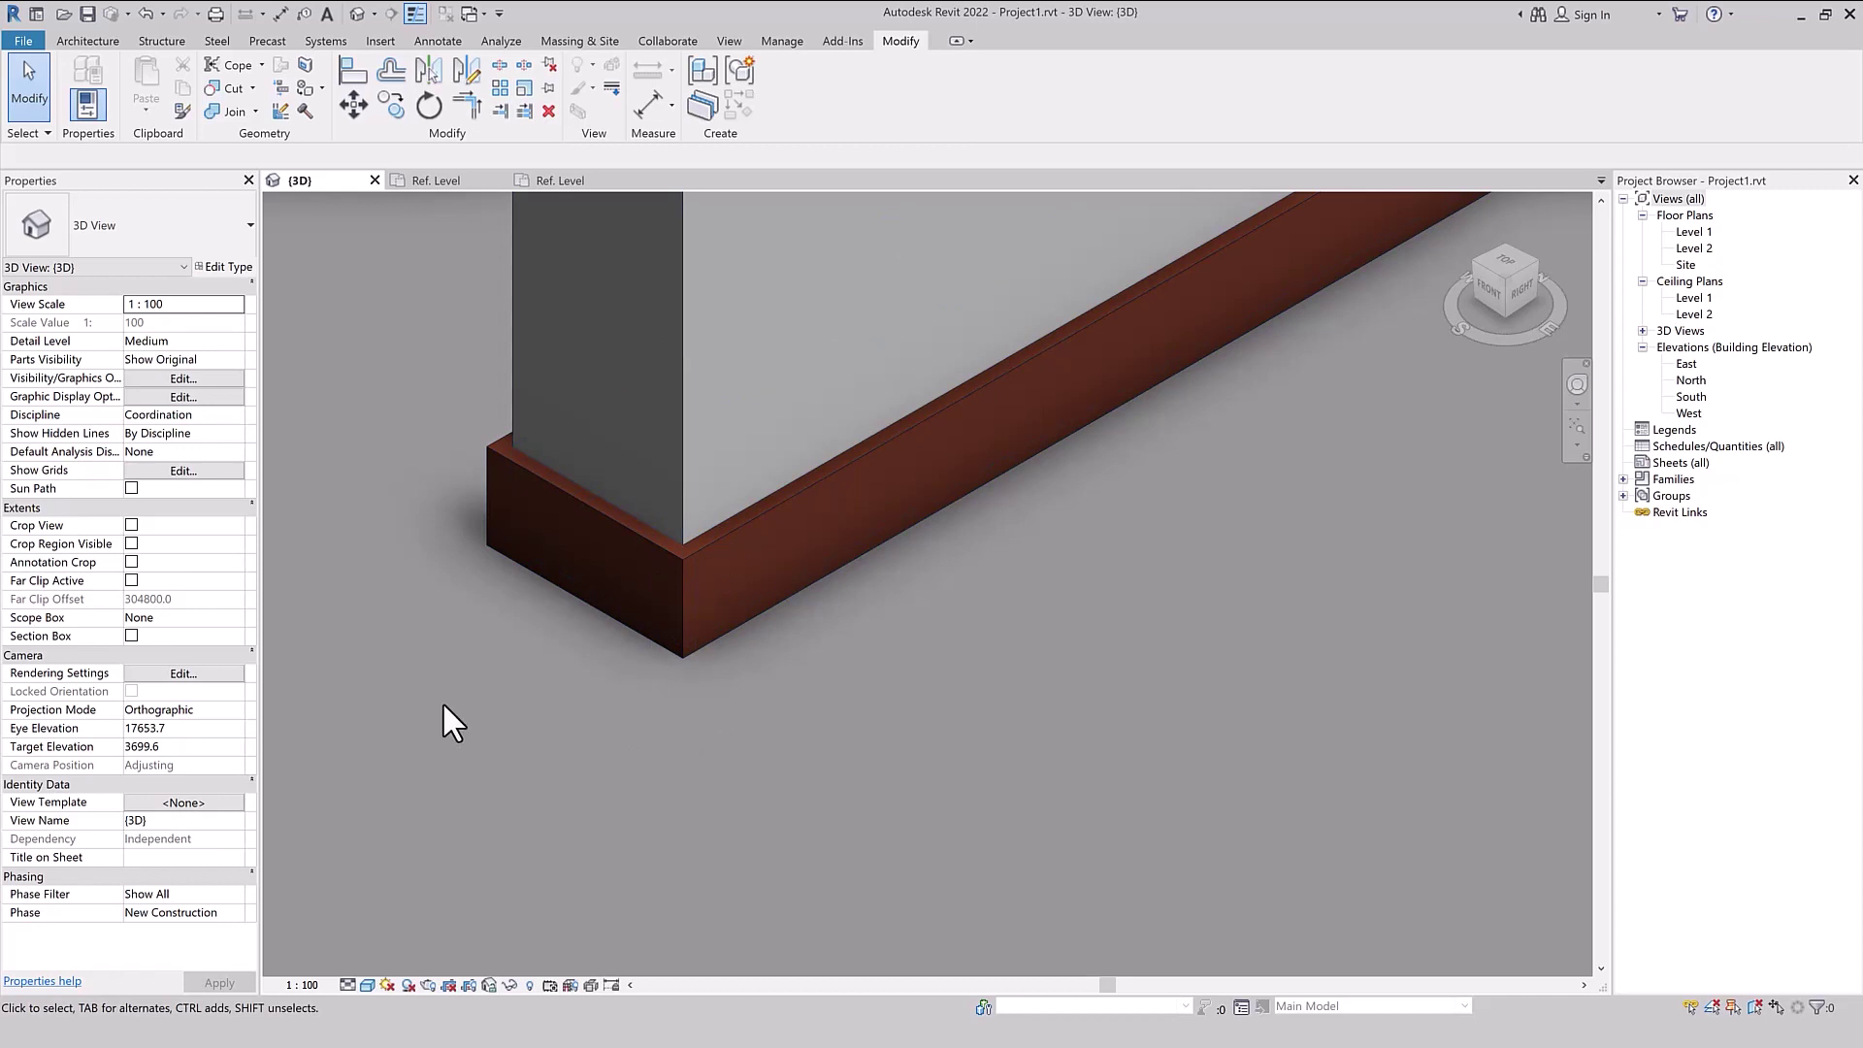
scroll(445, 721, "down", 3)
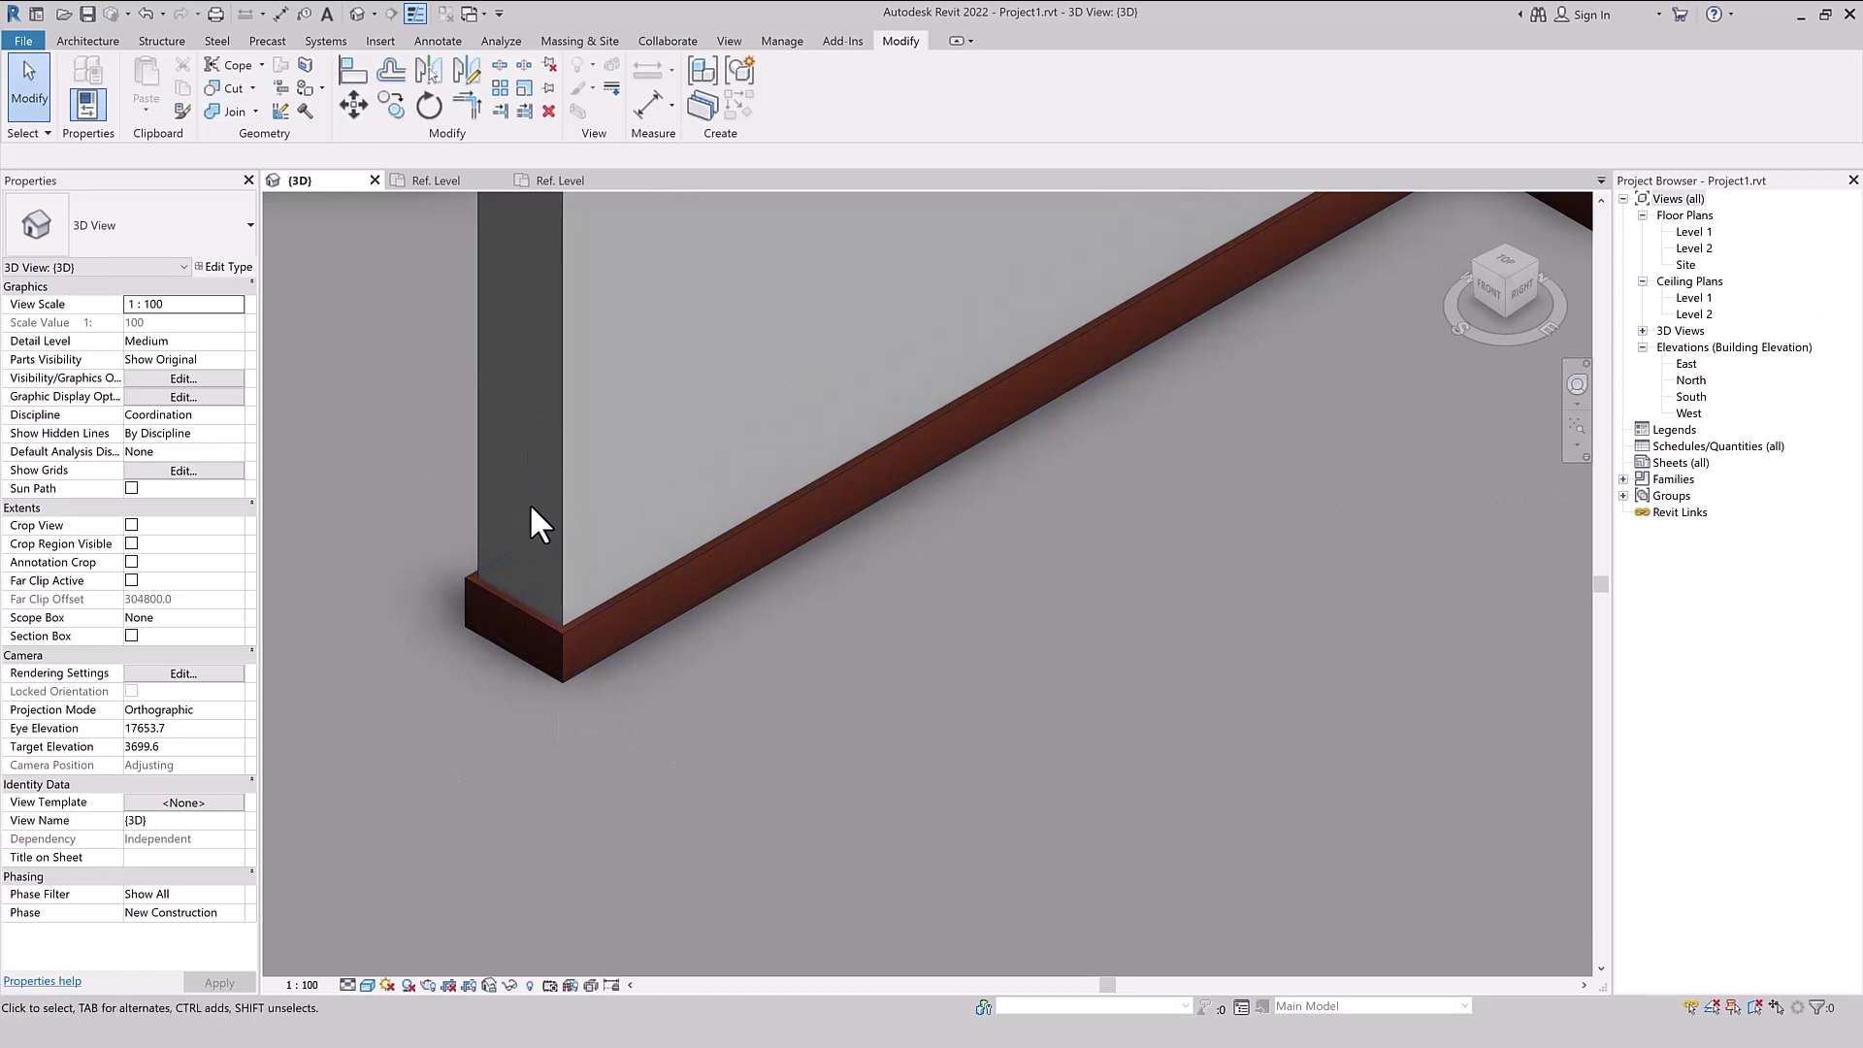
scroll(508, 621, "down", 1)
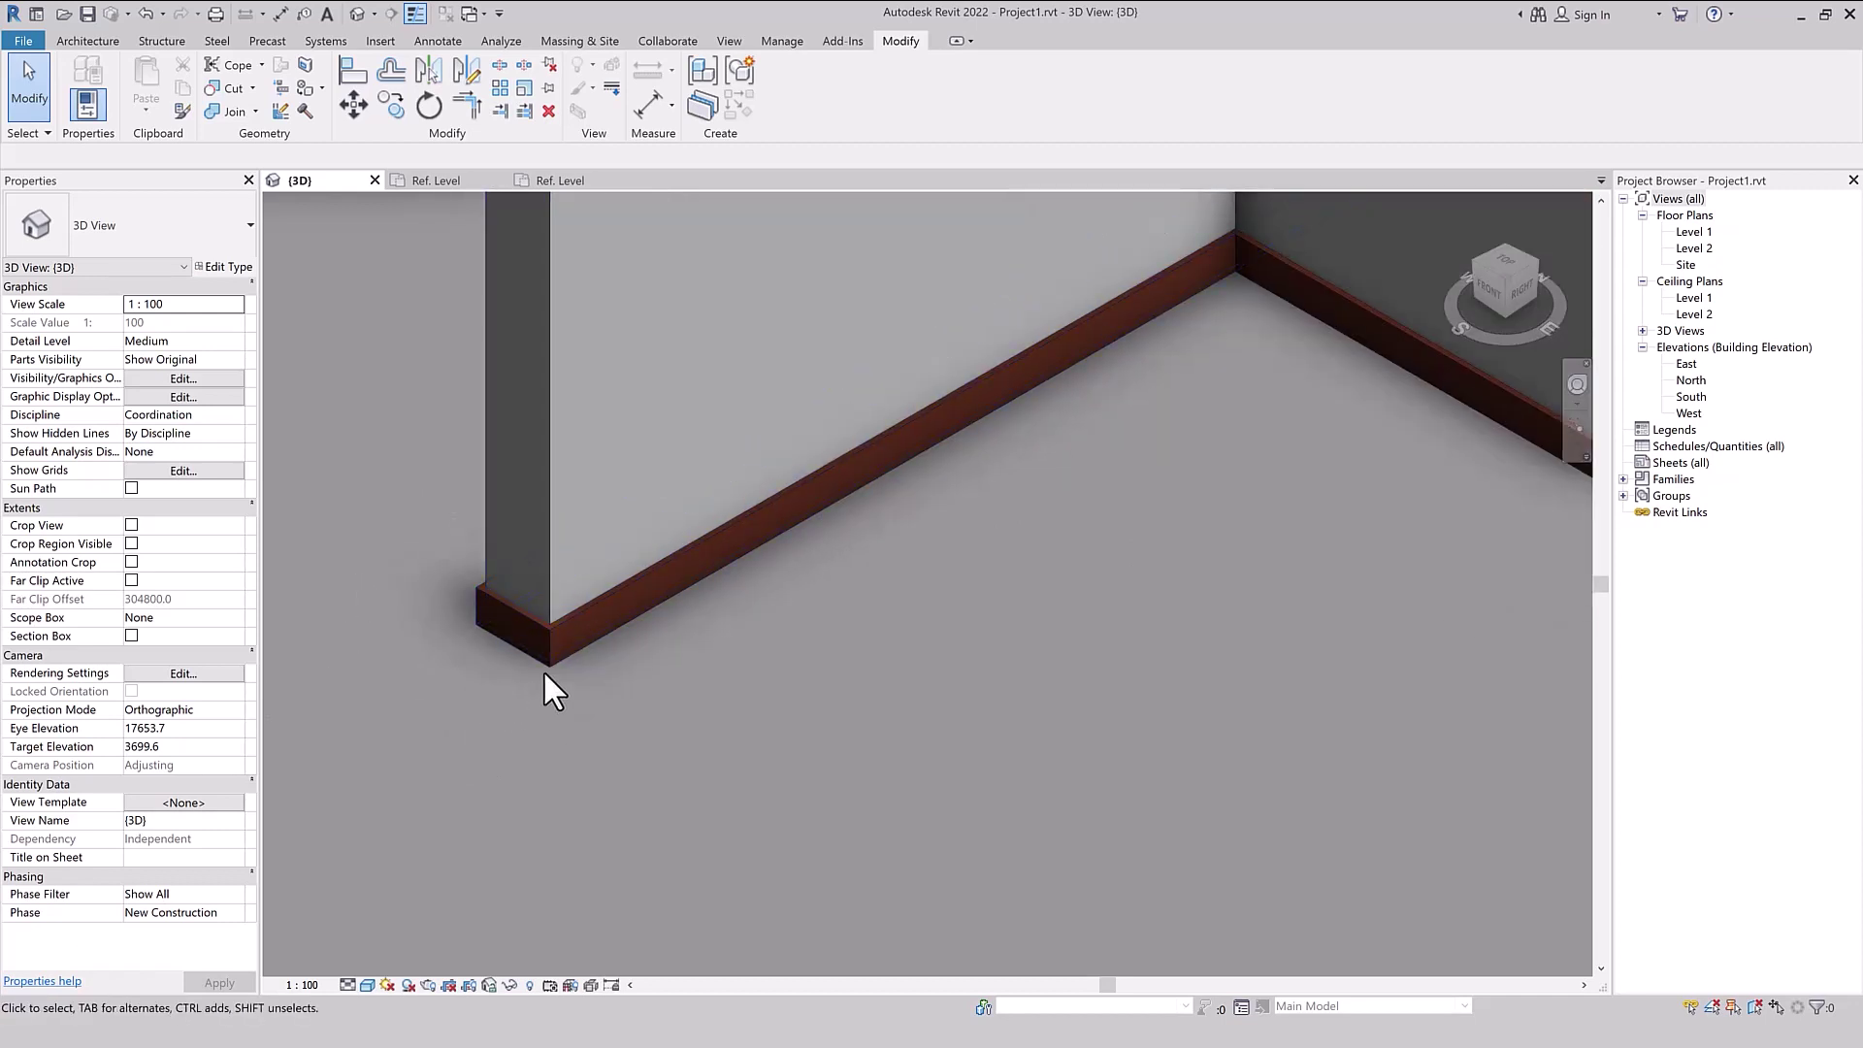
left_click(546, 664)
- Give the interior and exterior skirting sweeps an offset of -15.0 in the wall type's Wall Sweeps
left_click(243, 268)
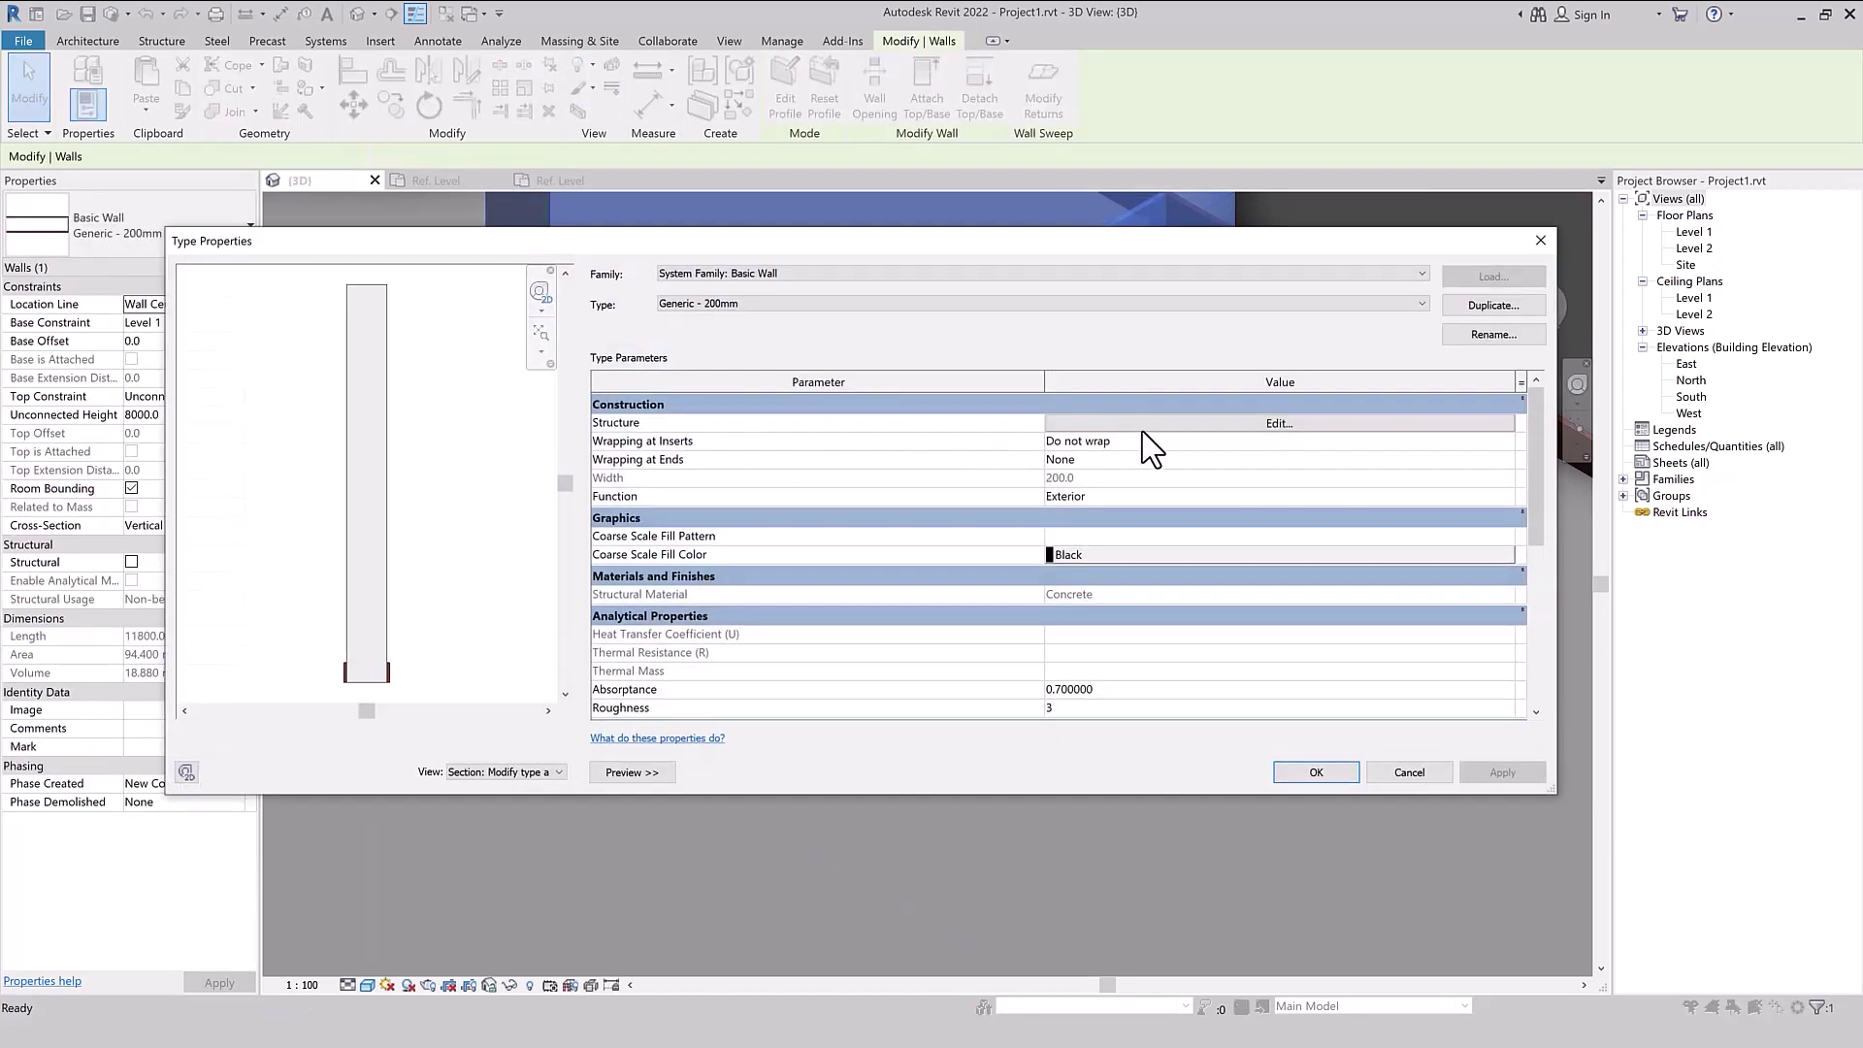
left_click(1145, 427)
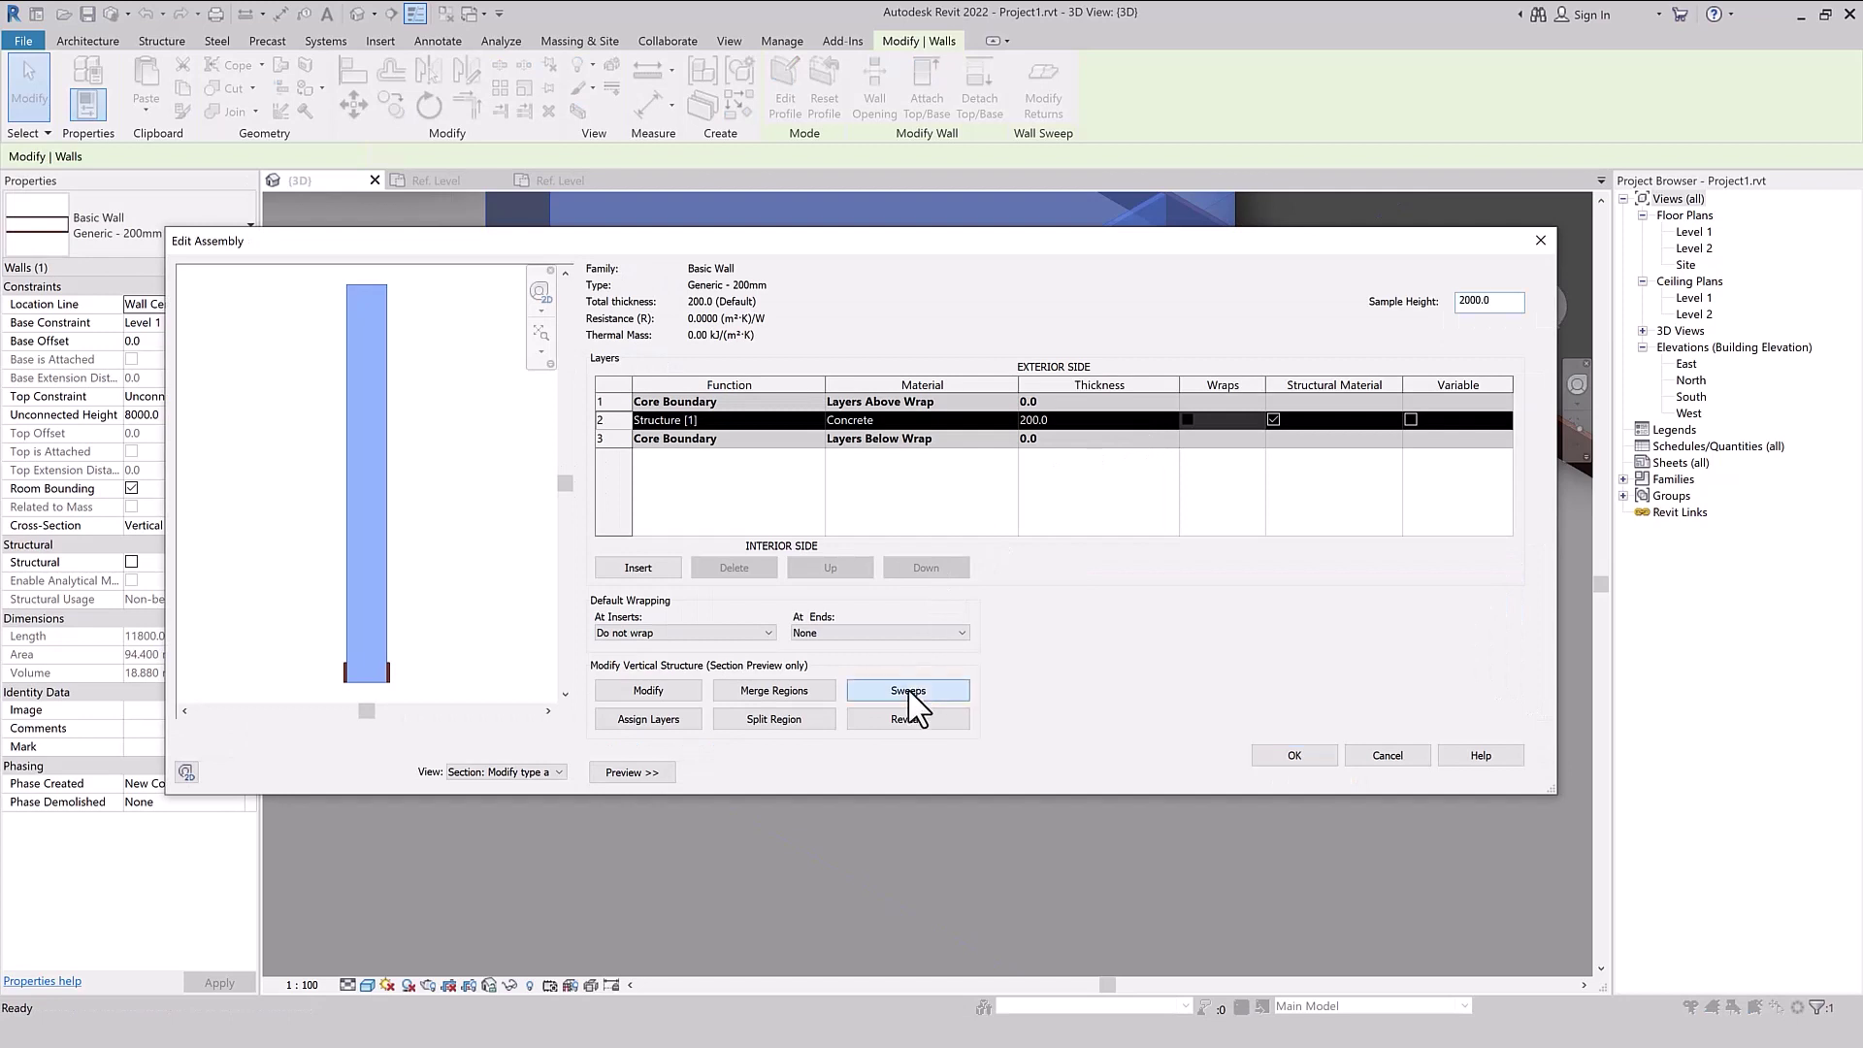
left_click(908, 691)
left_click(999, 334)
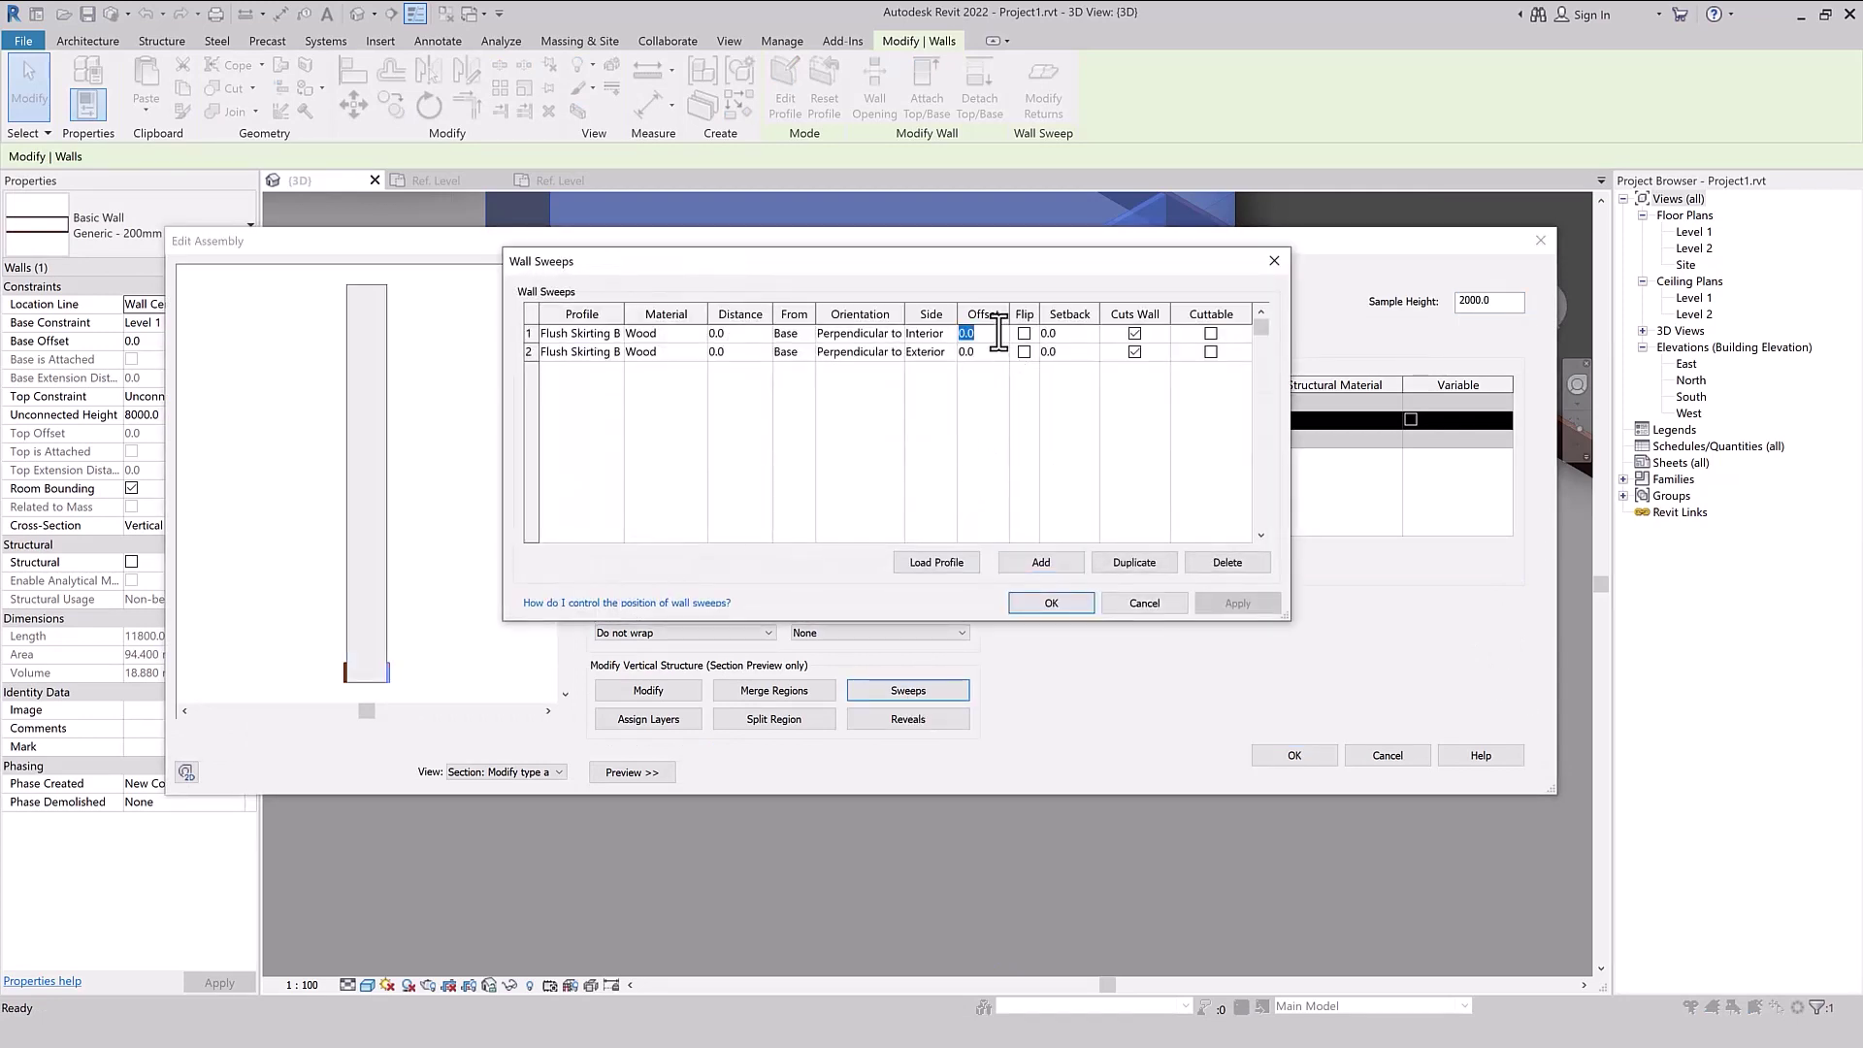
type("-15")
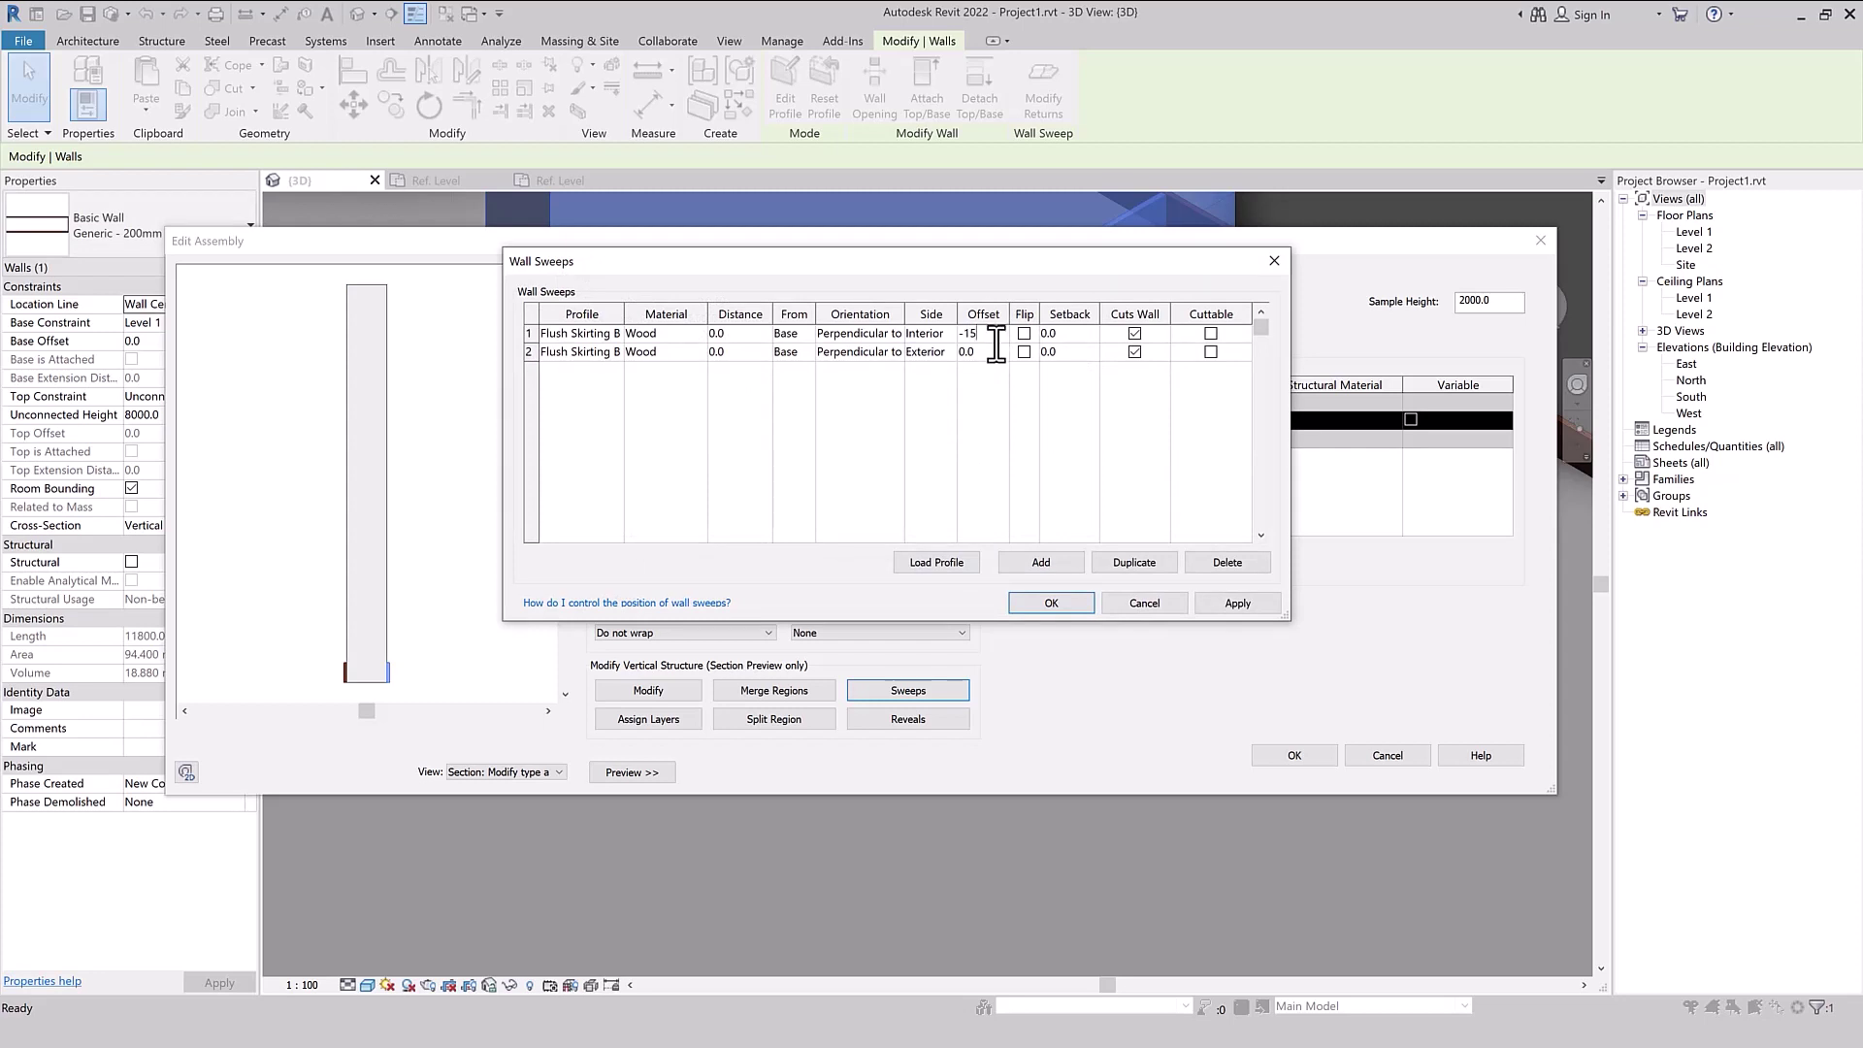
left_click(996, 355)
type("-15")
left_click(1237, 603)
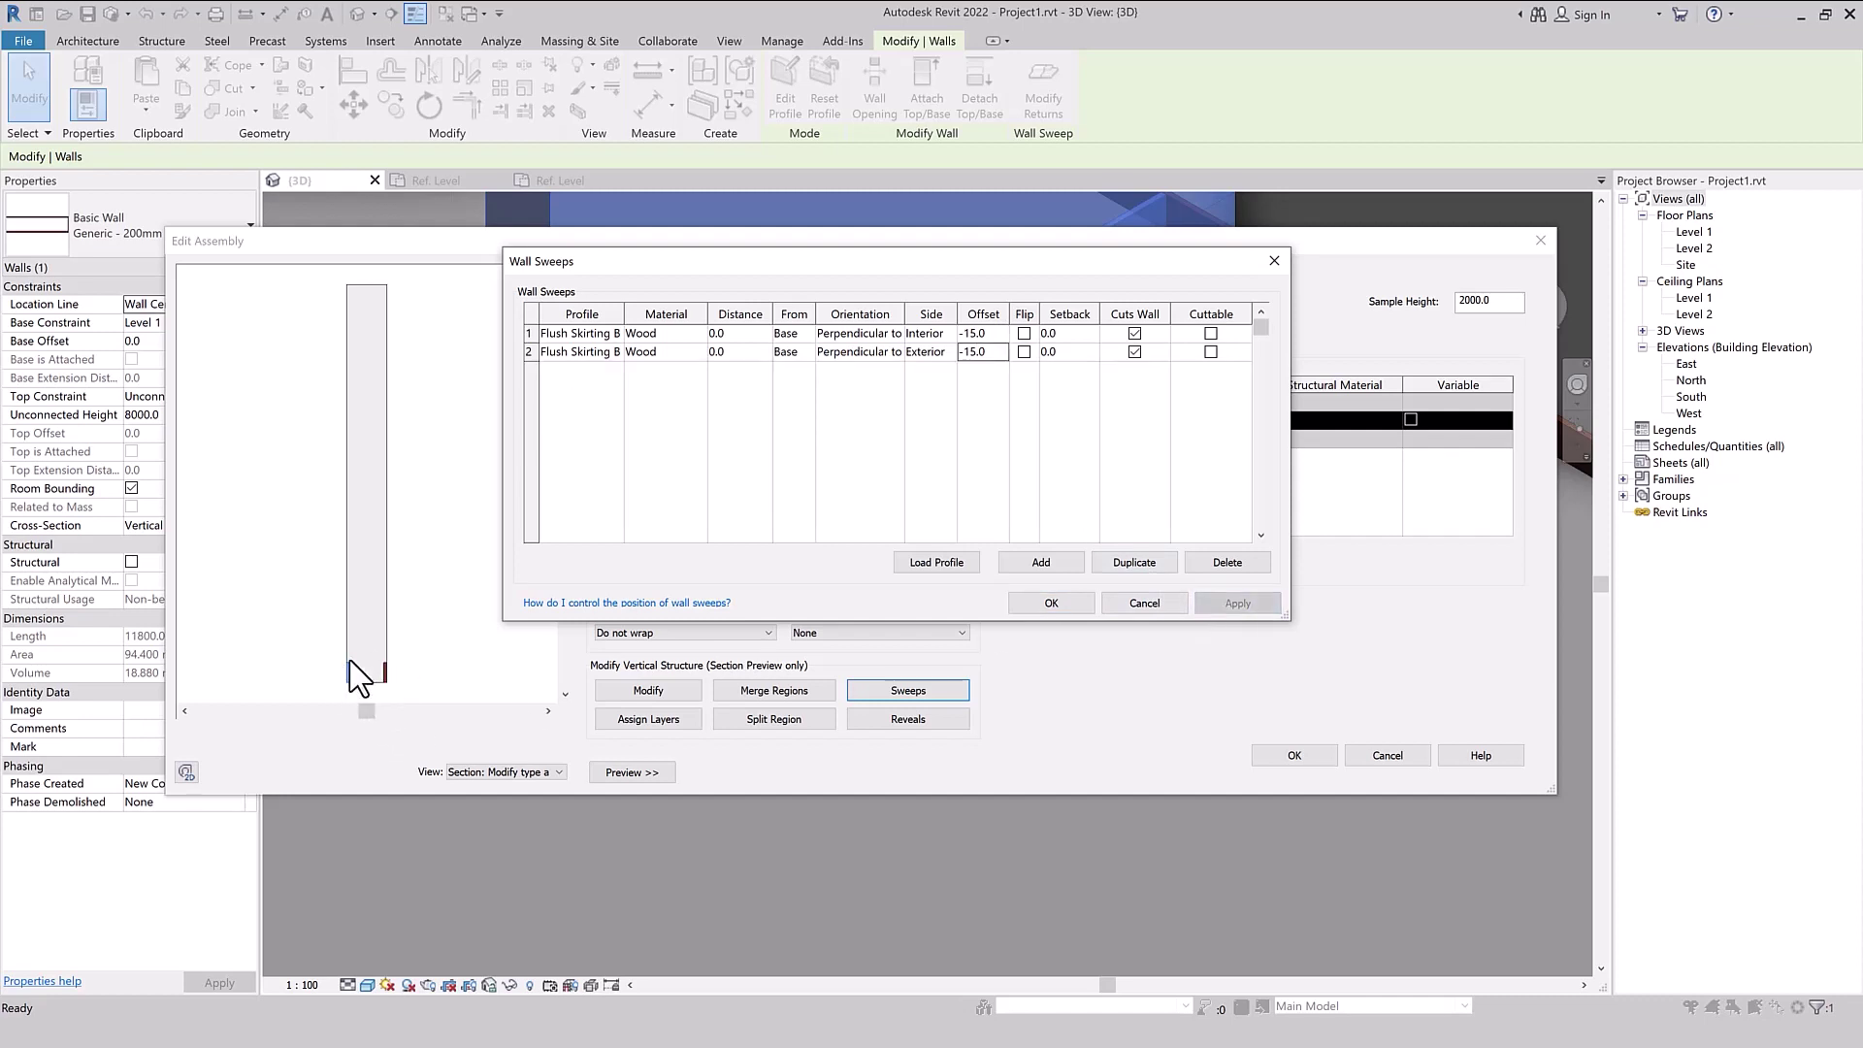
left_click(1051, 603)
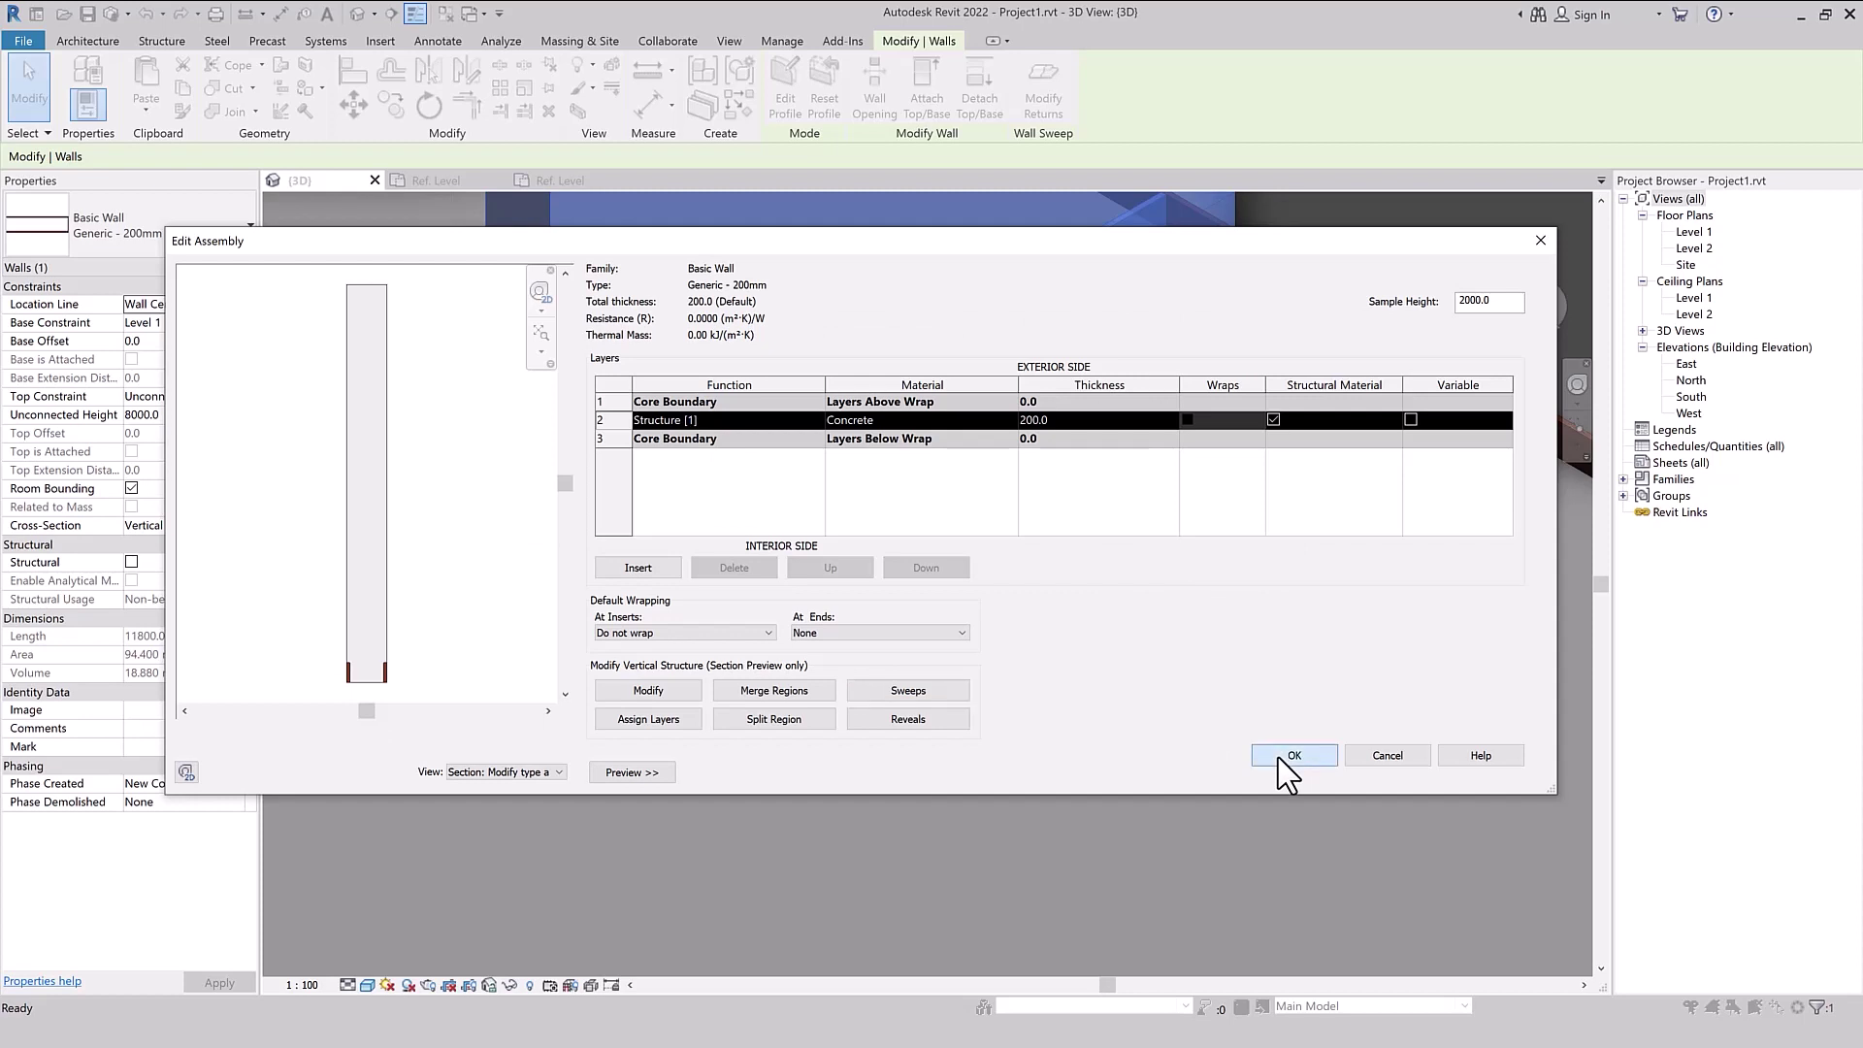
left_click(1290, 761)
left_click(1296, 770)
left_click(581, 766)
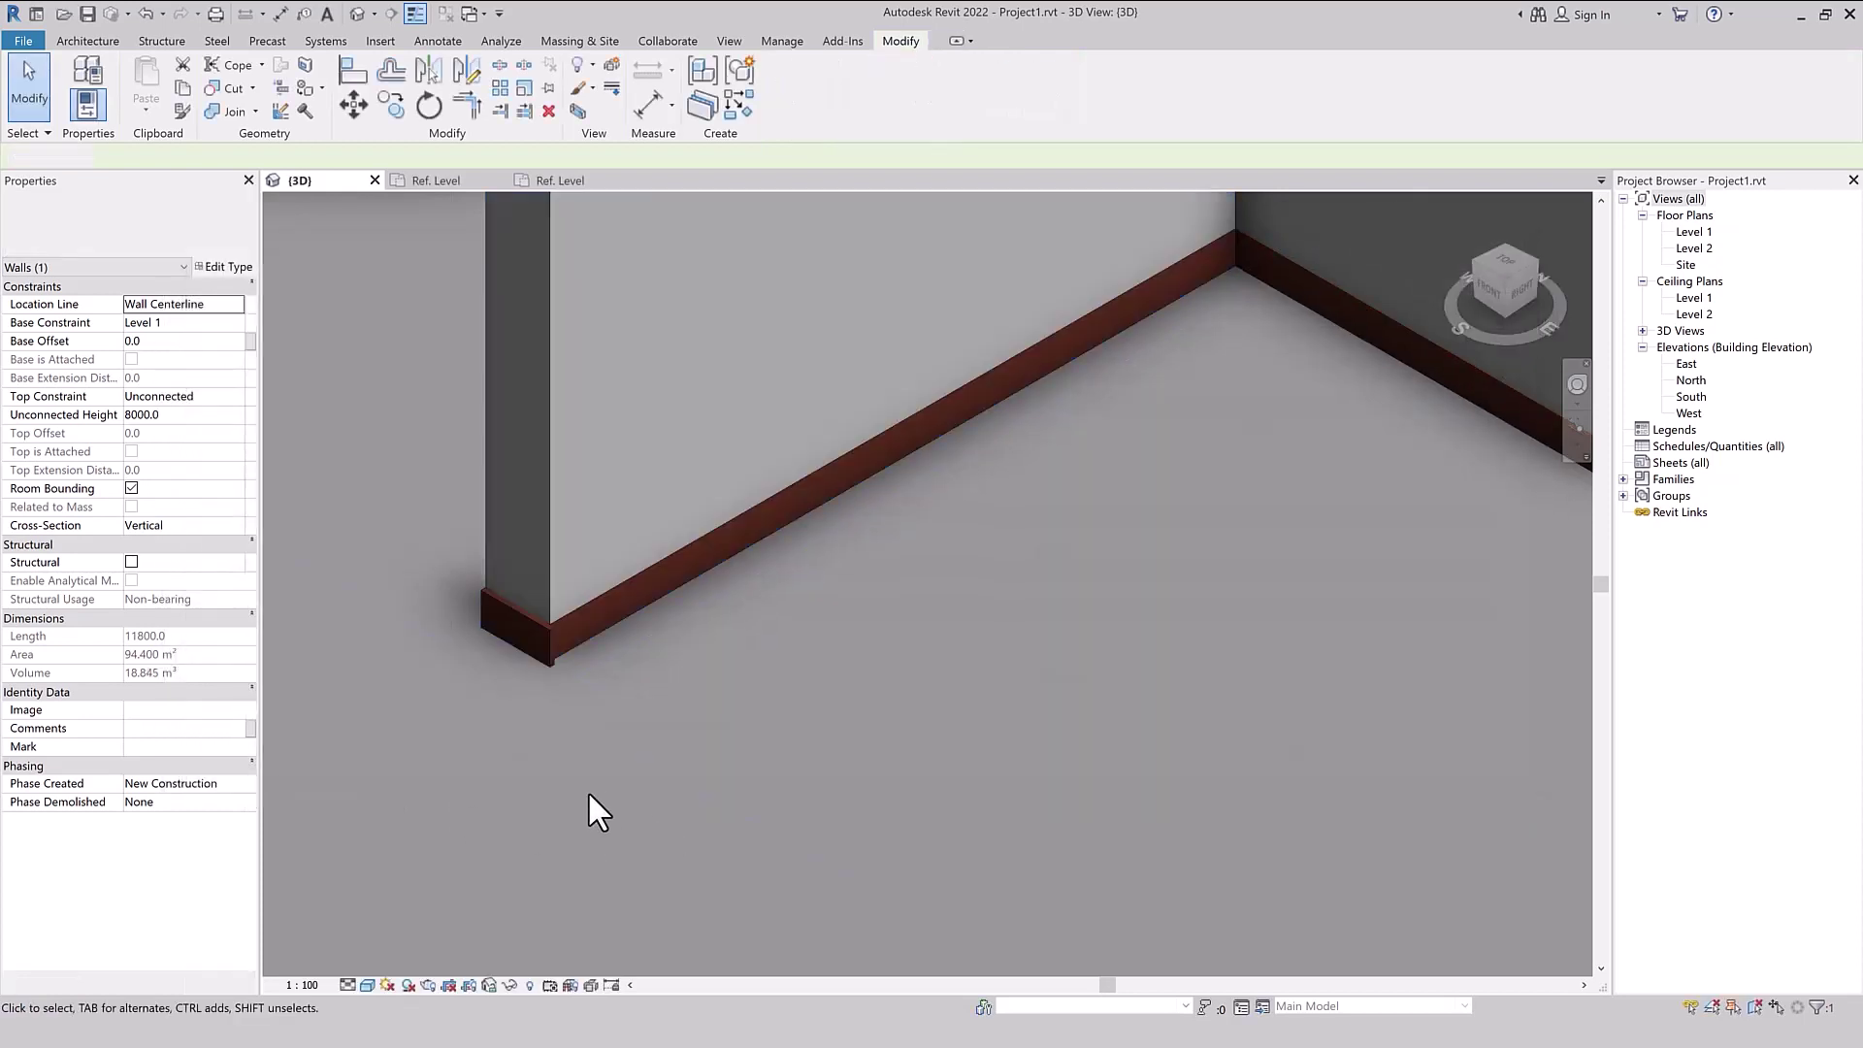
scroll(567, 690, "up", 2)
scroll(456, 490, "up", 2)
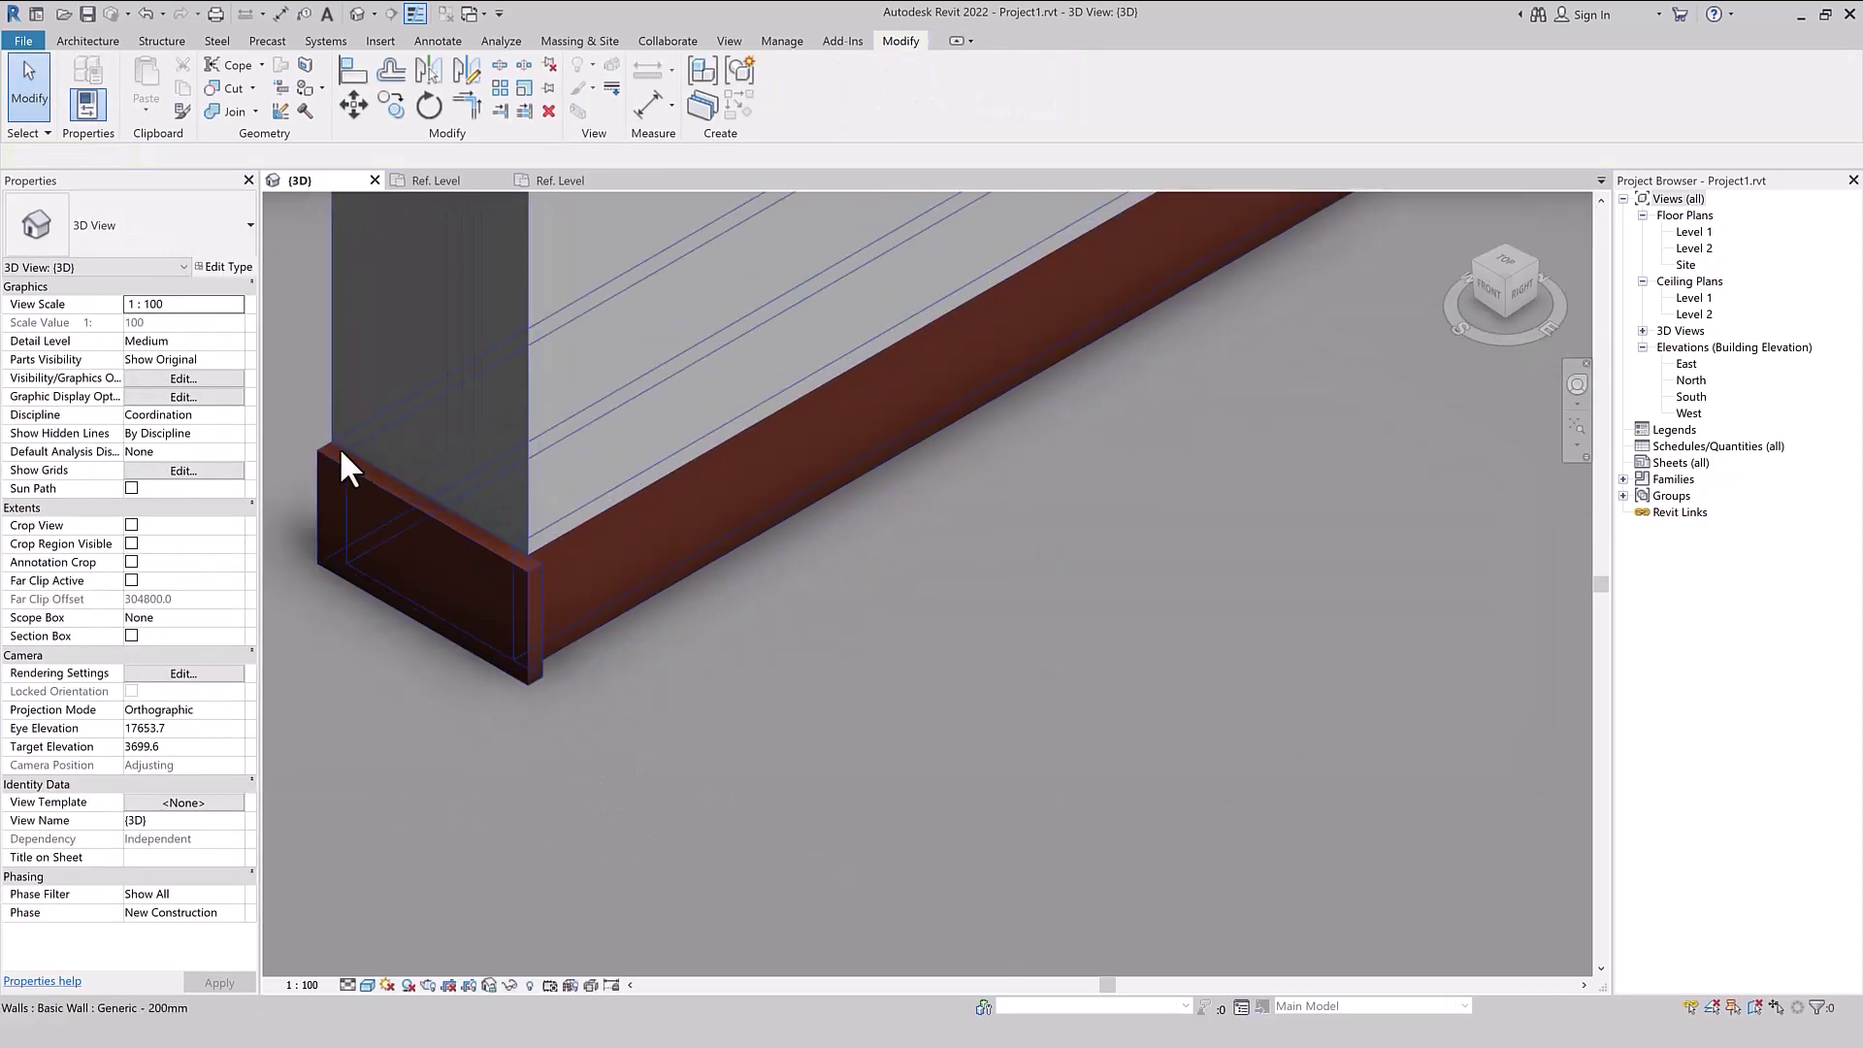
scroll(374, 560, "down", 2)
scroll(450, 719, "down", 1)
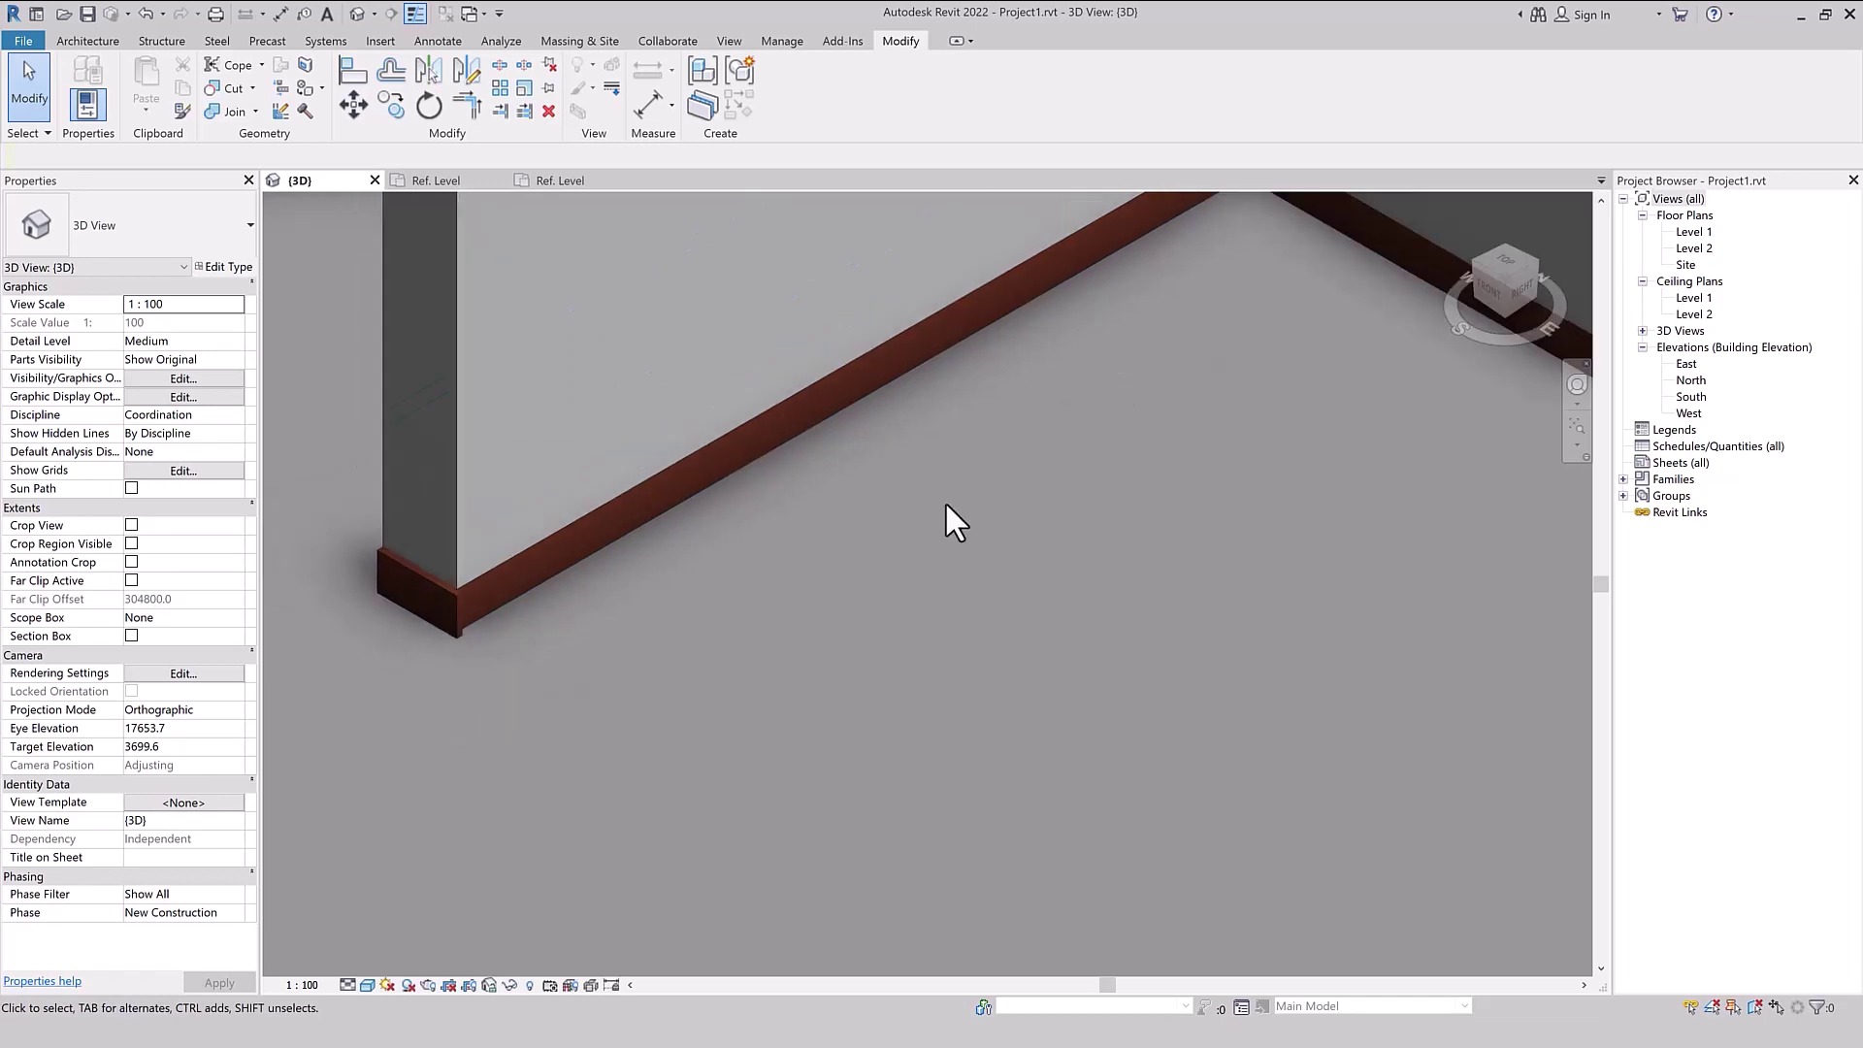
scroll(449, 638, "down", 2)
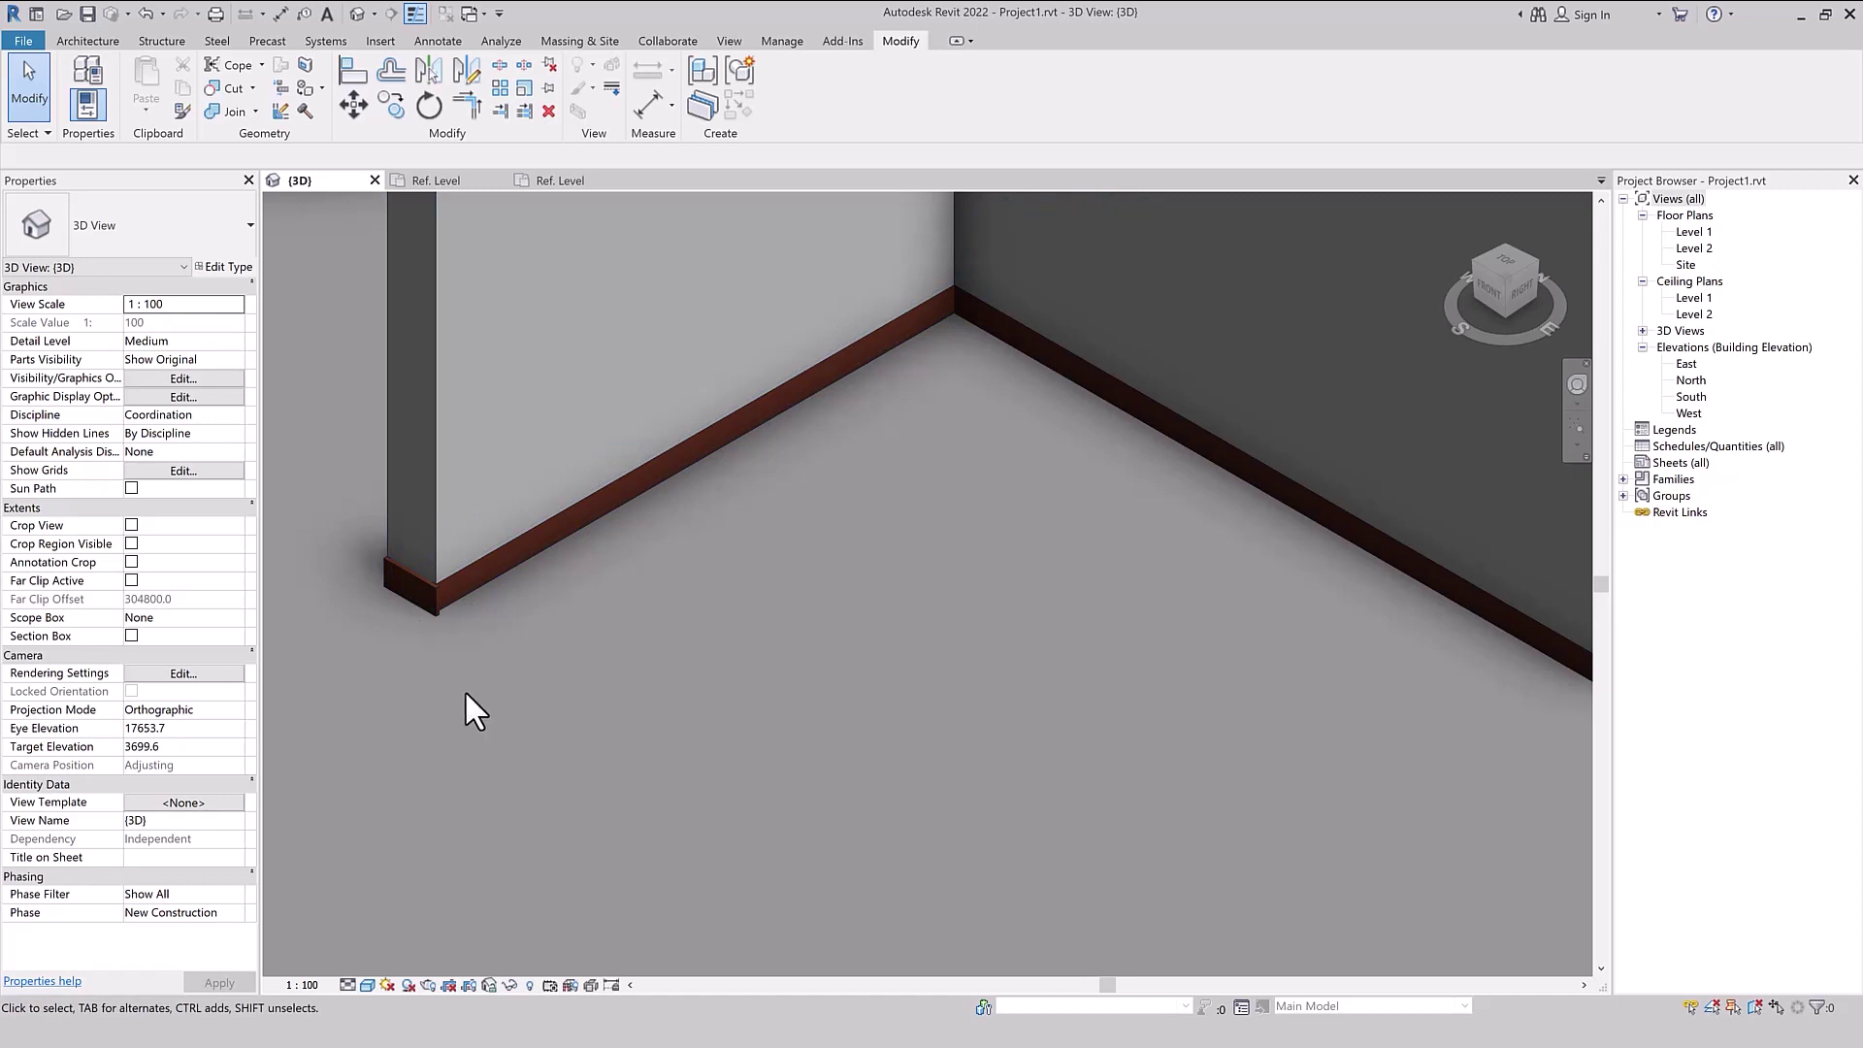
- Load the edited Flush Skirting Board Left profile into Project1.rvt and reselect the wall
left_click(454, 184)
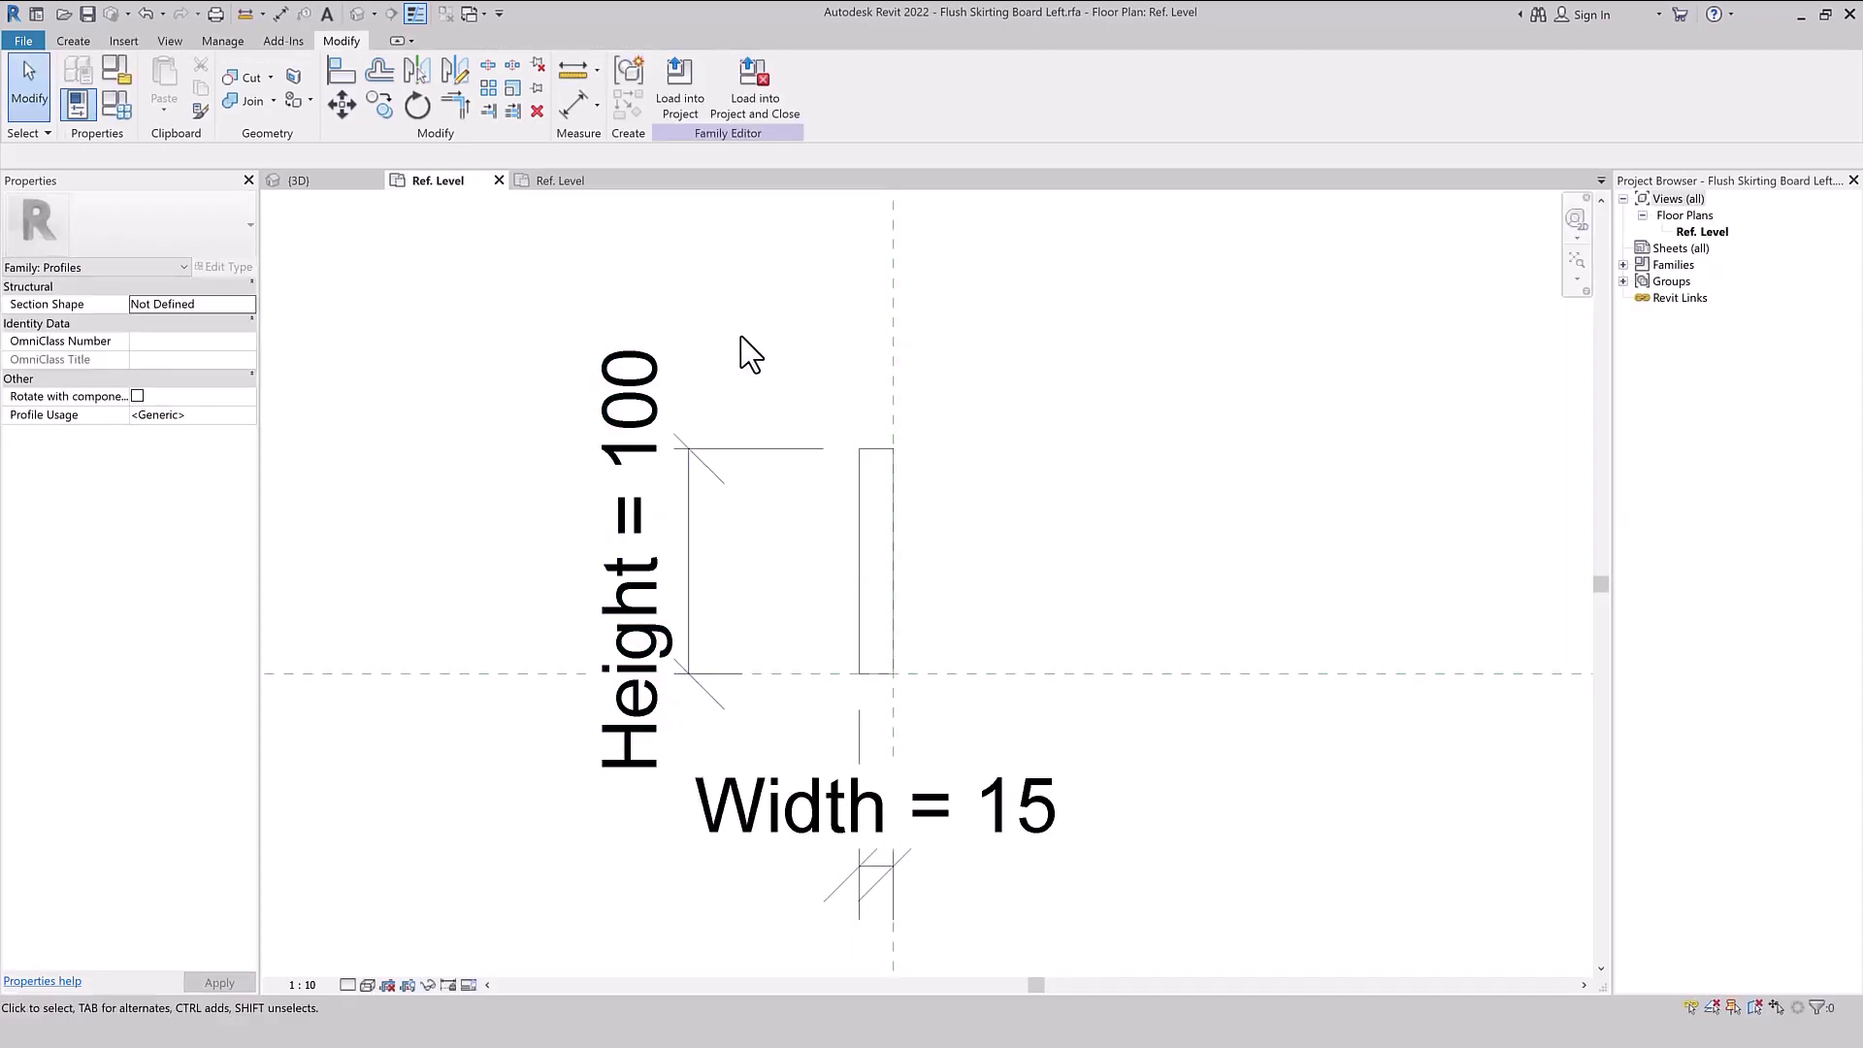
left_click(687, 99)
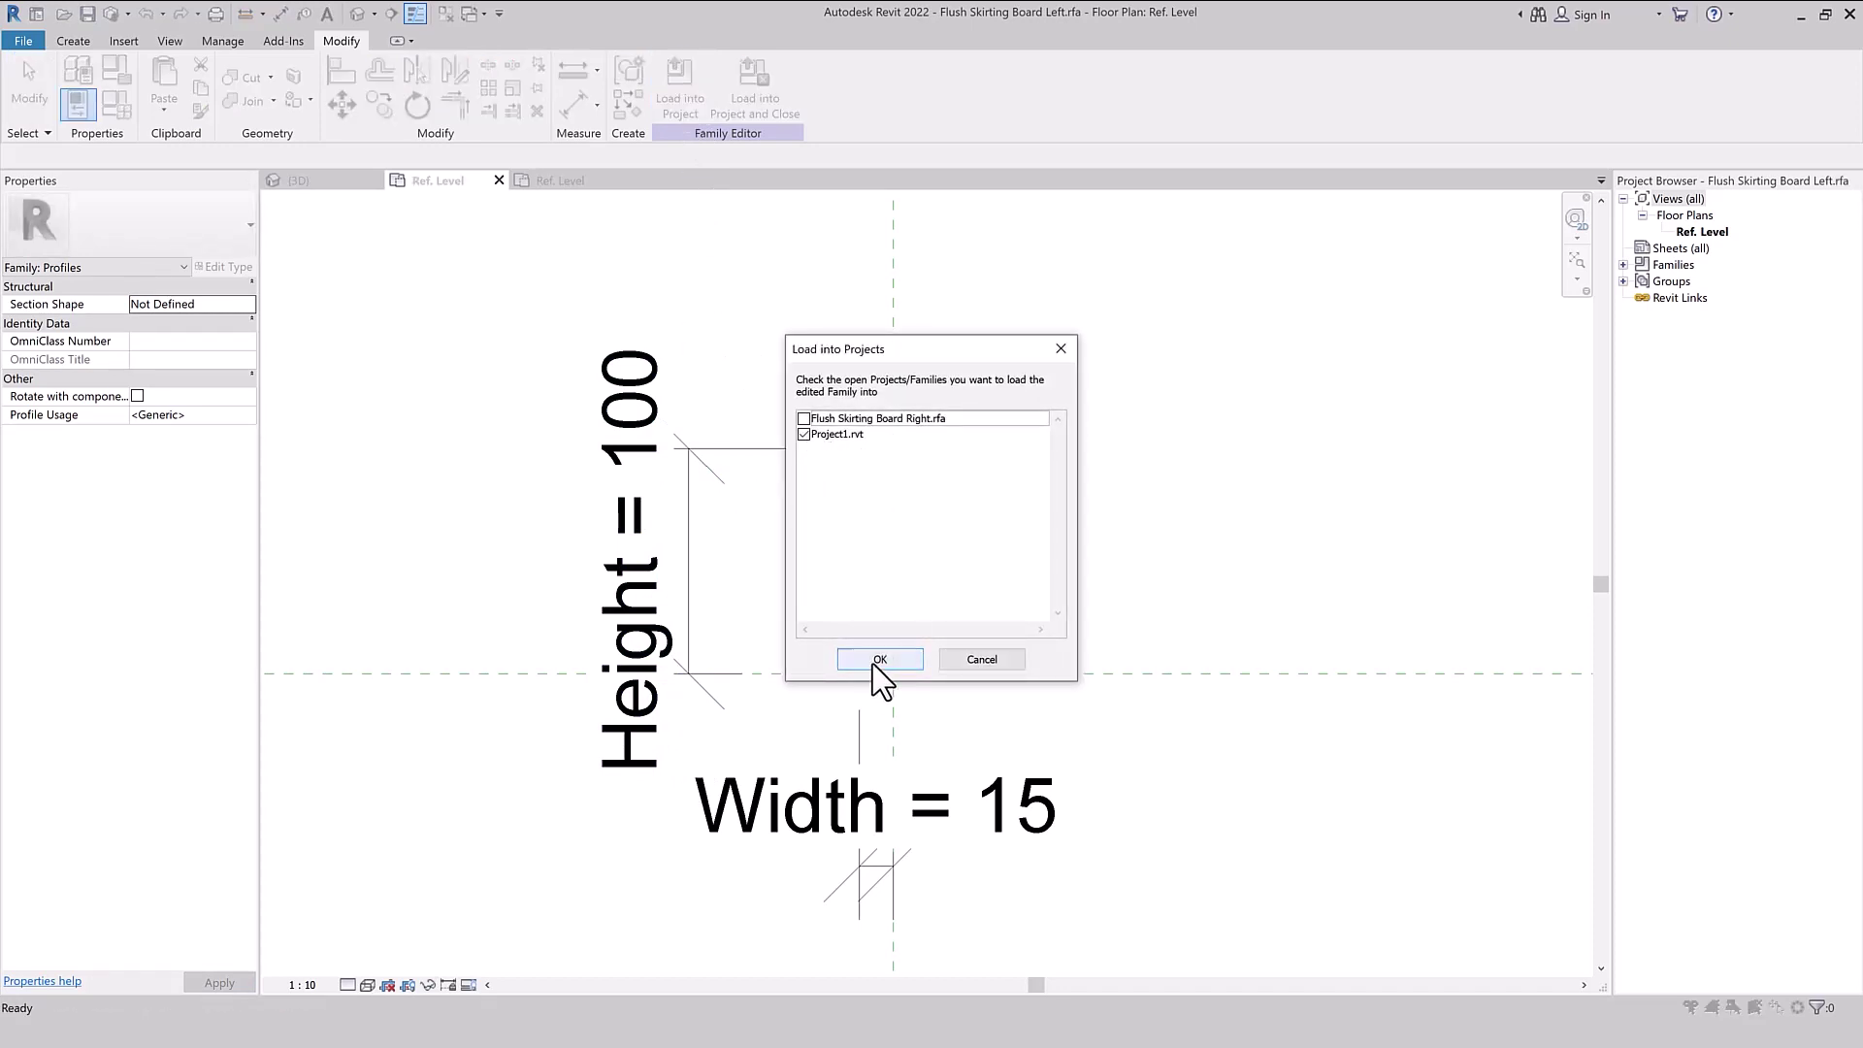
left_click(879, 660)
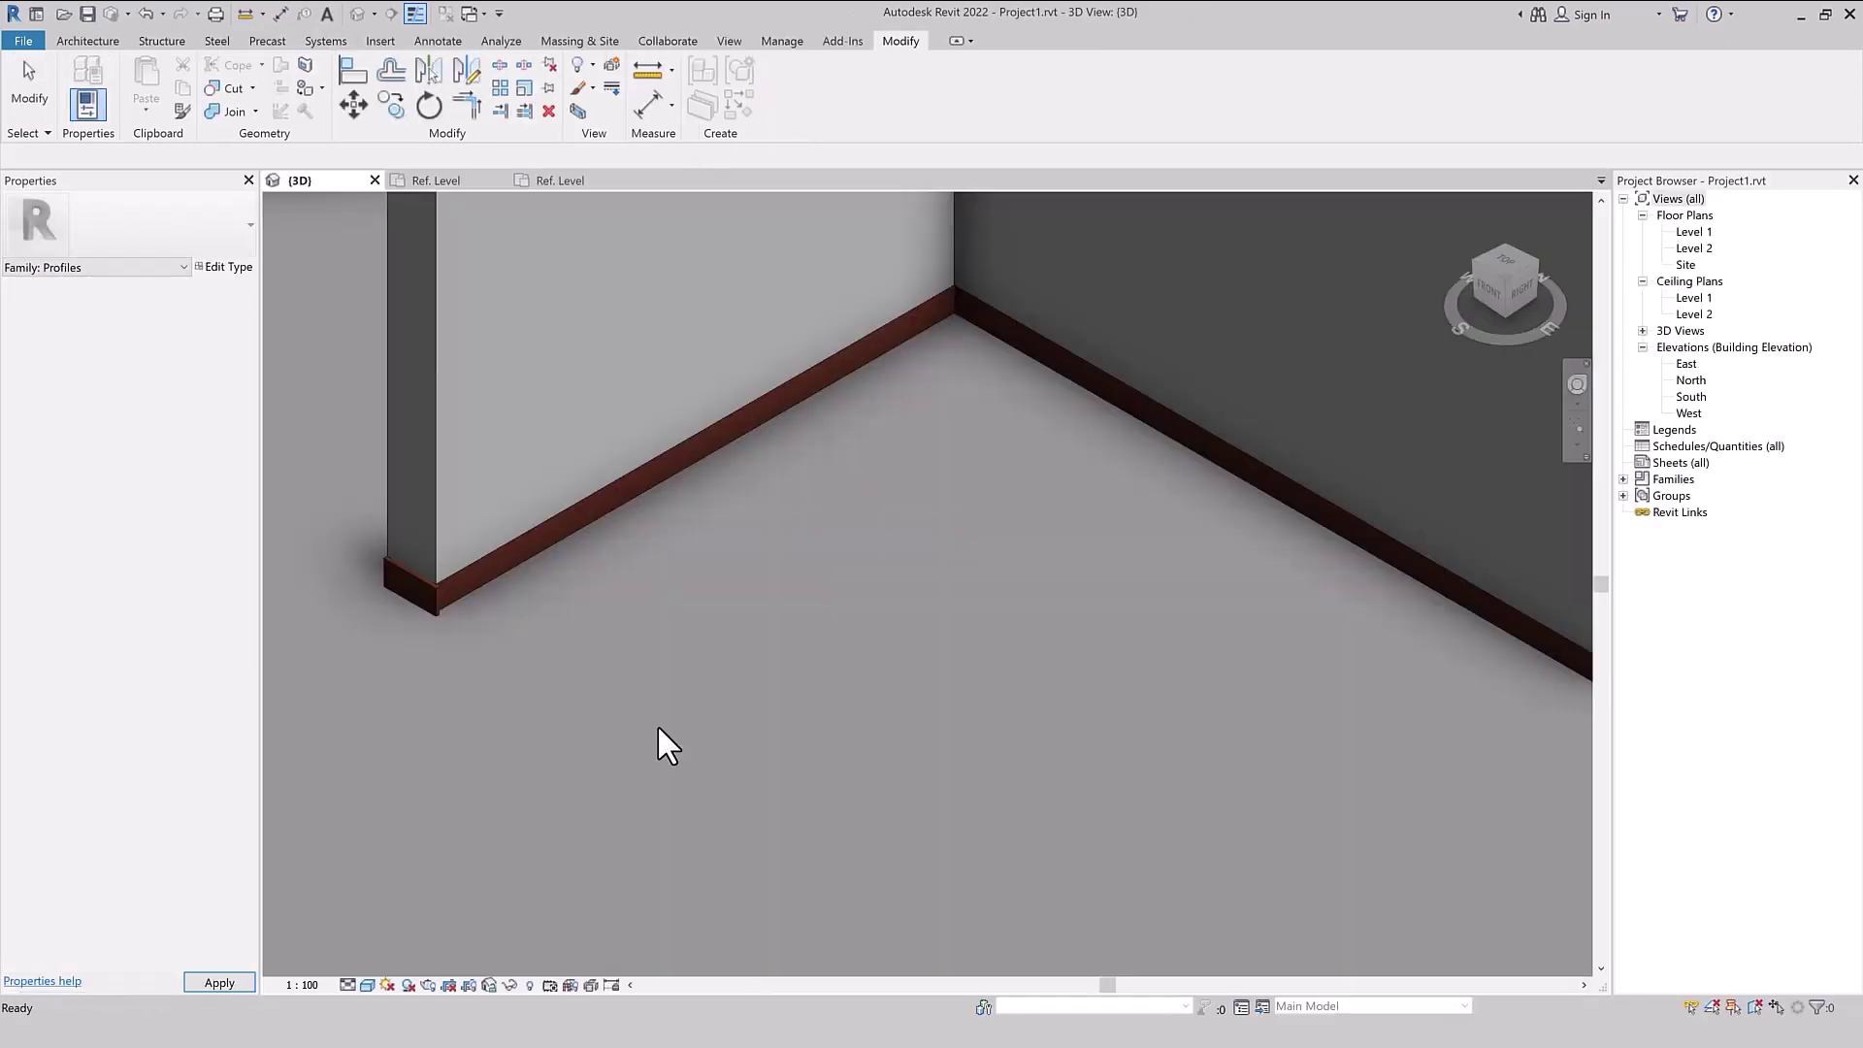
left_click(433, 591)
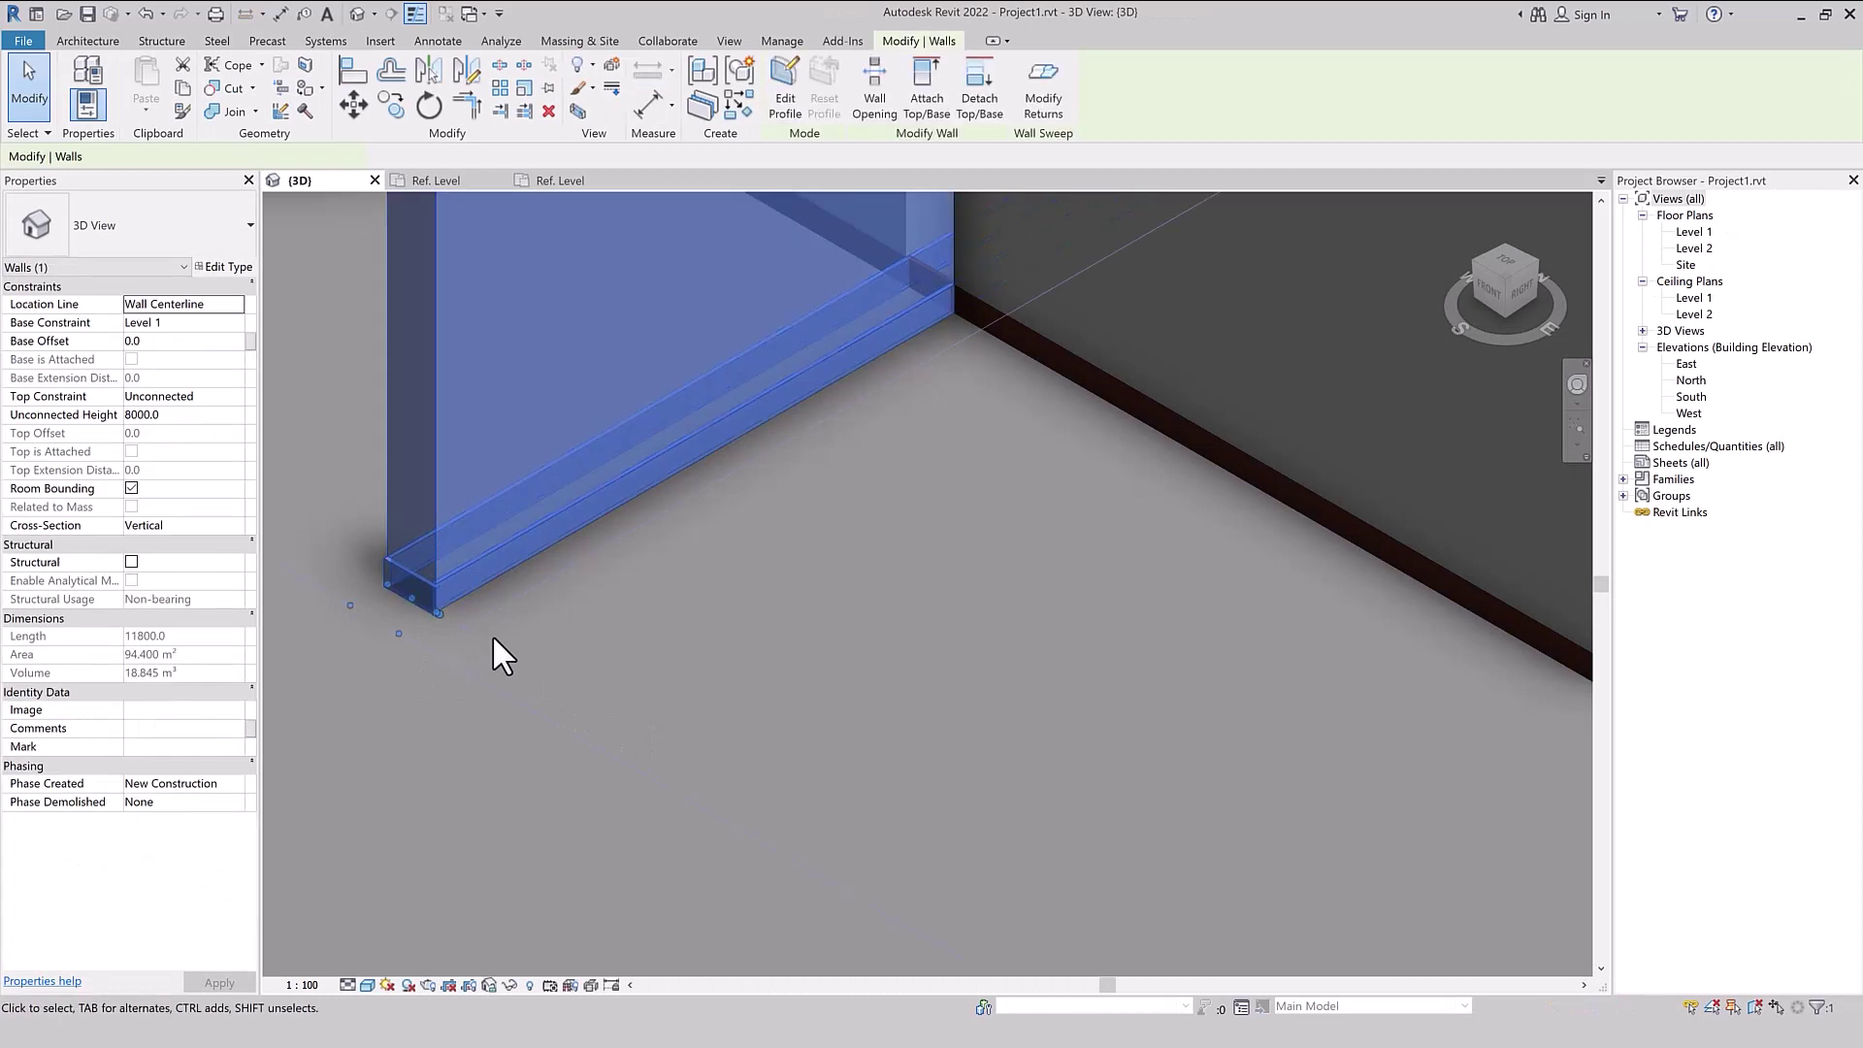
- Assign Flush Skirting Board Right to the interior sweep and Flush Skirting Board Left to the exterior sweep
left_click(236, 269)
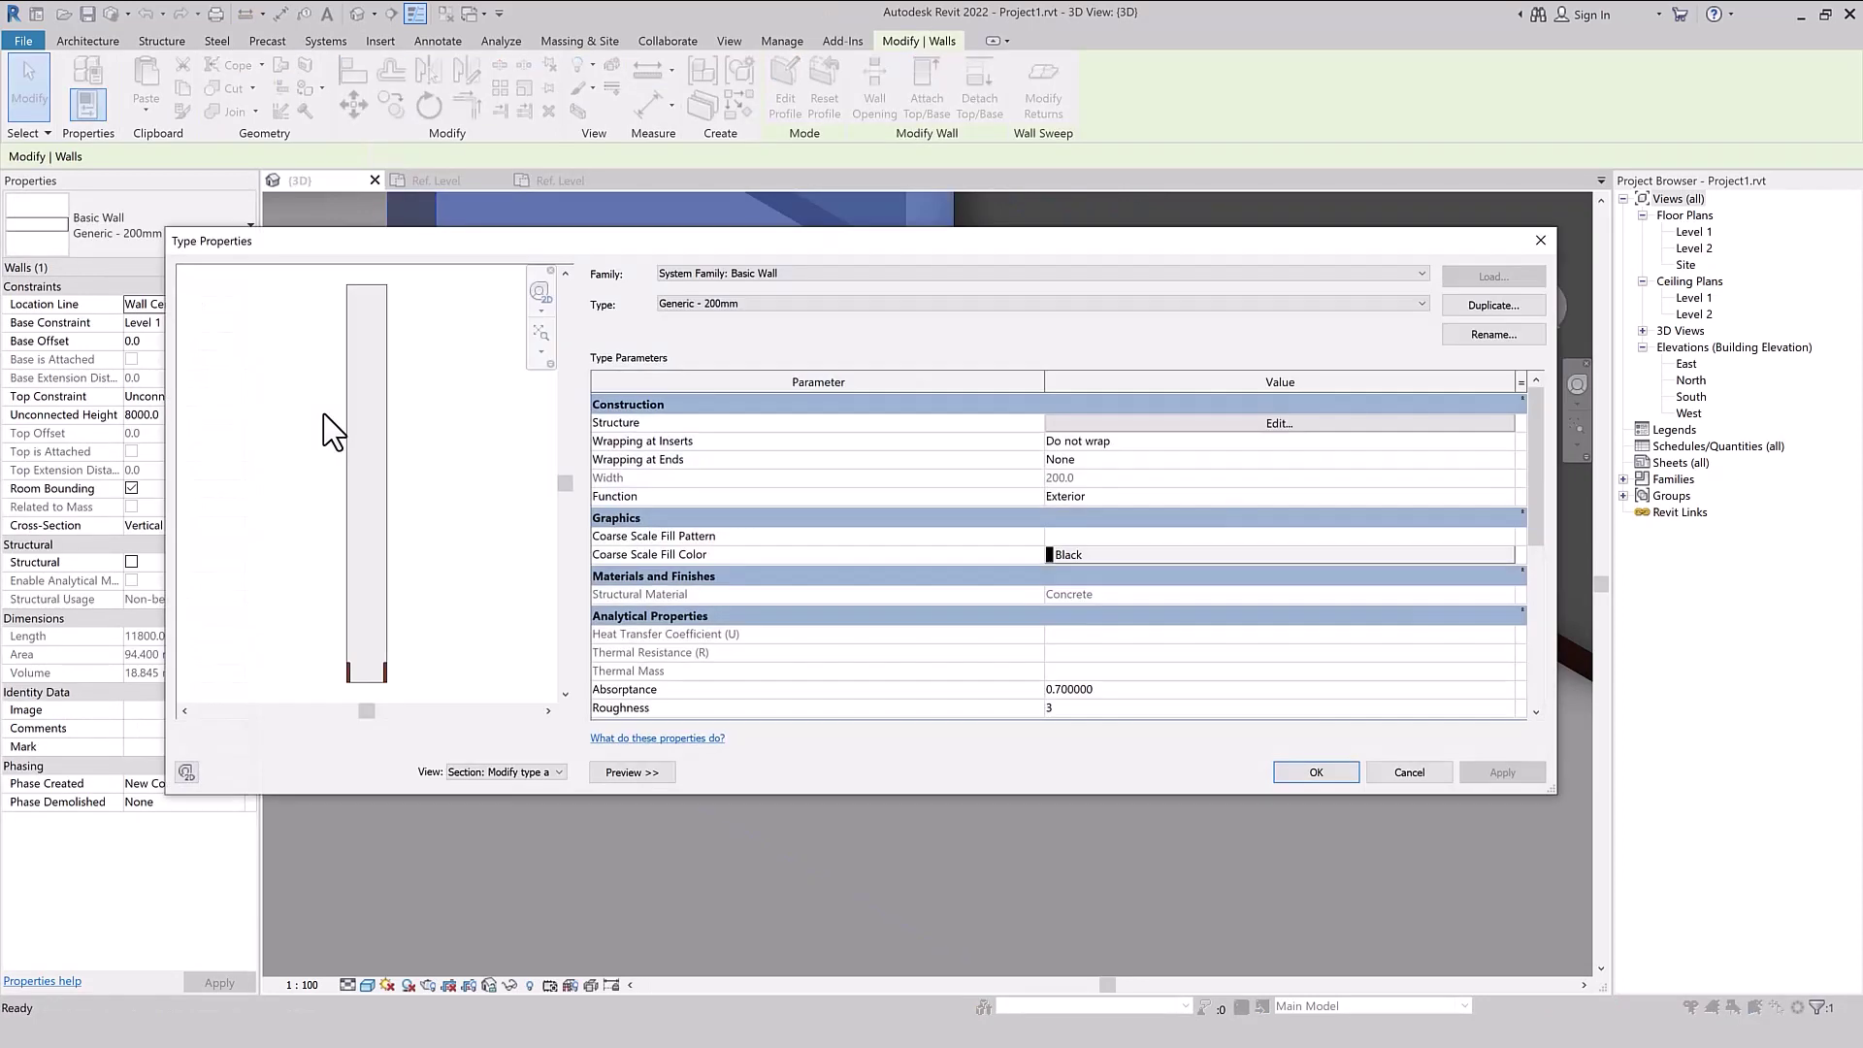
left_click(1221, 424)
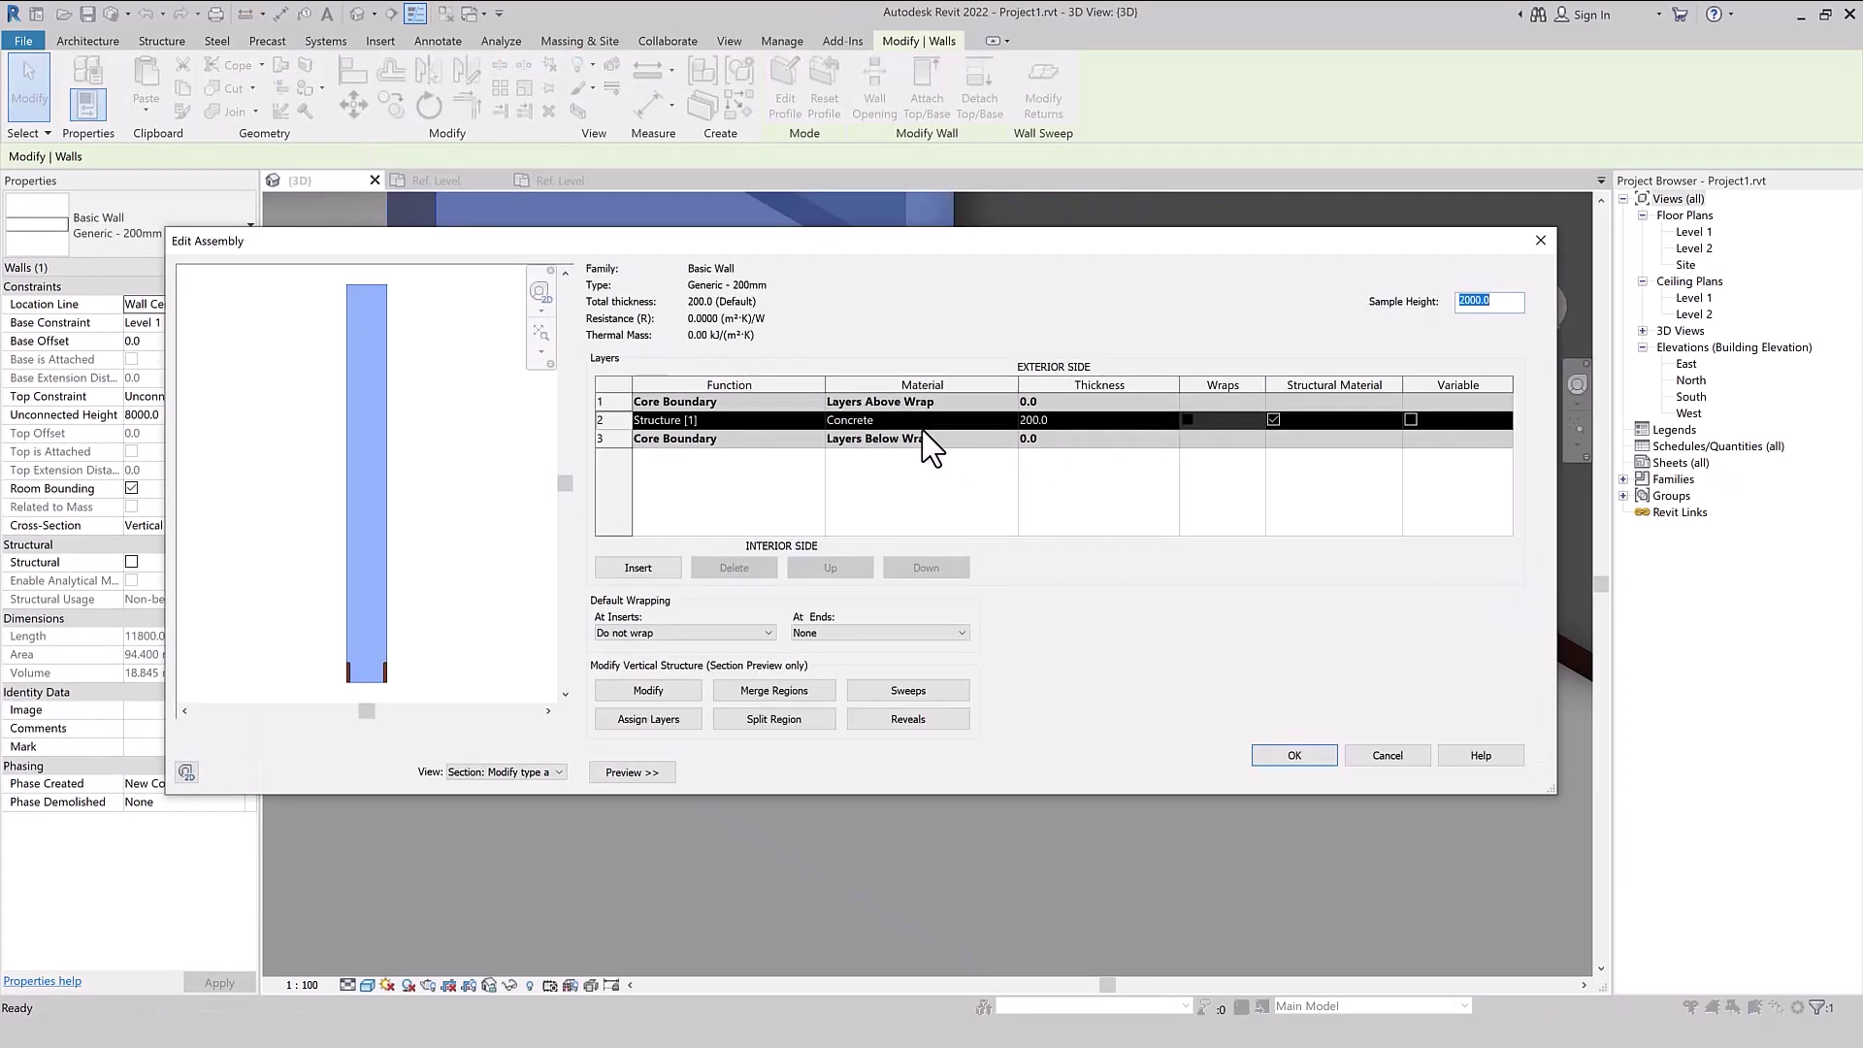
left_click(903, 693)
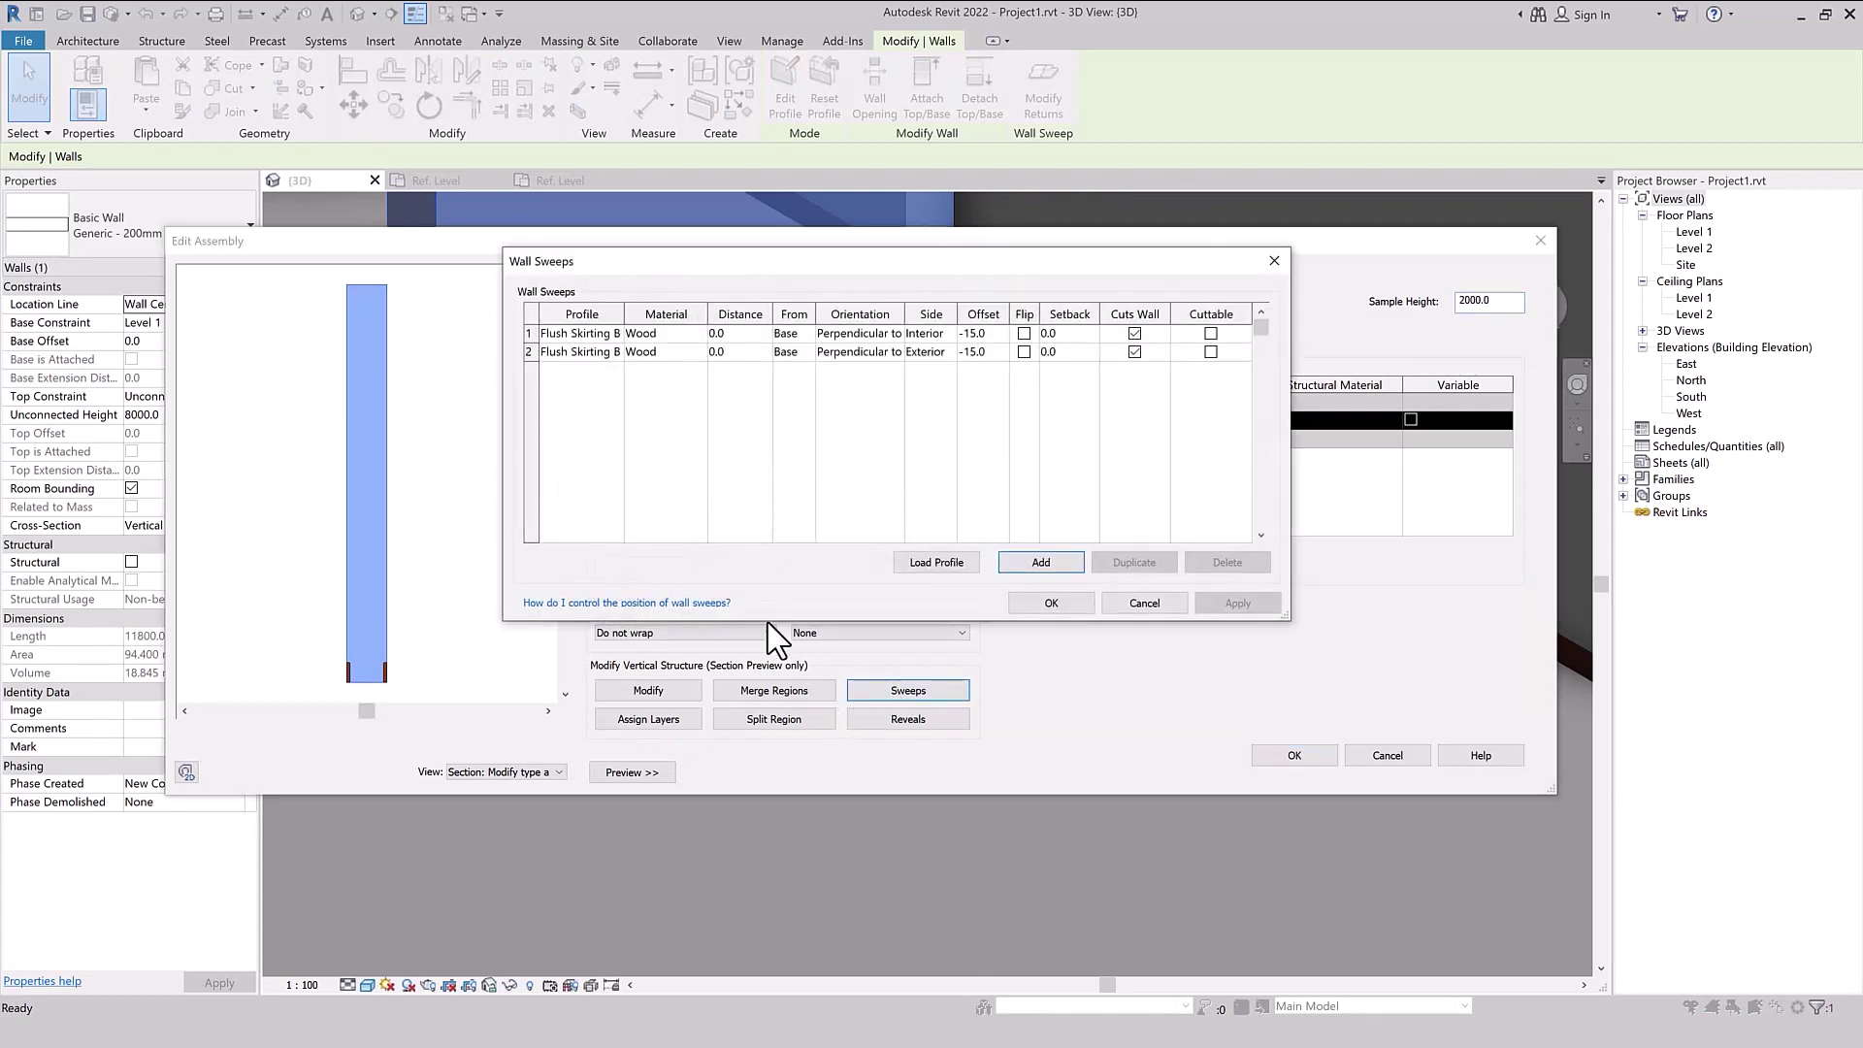
left_click(615, 333)
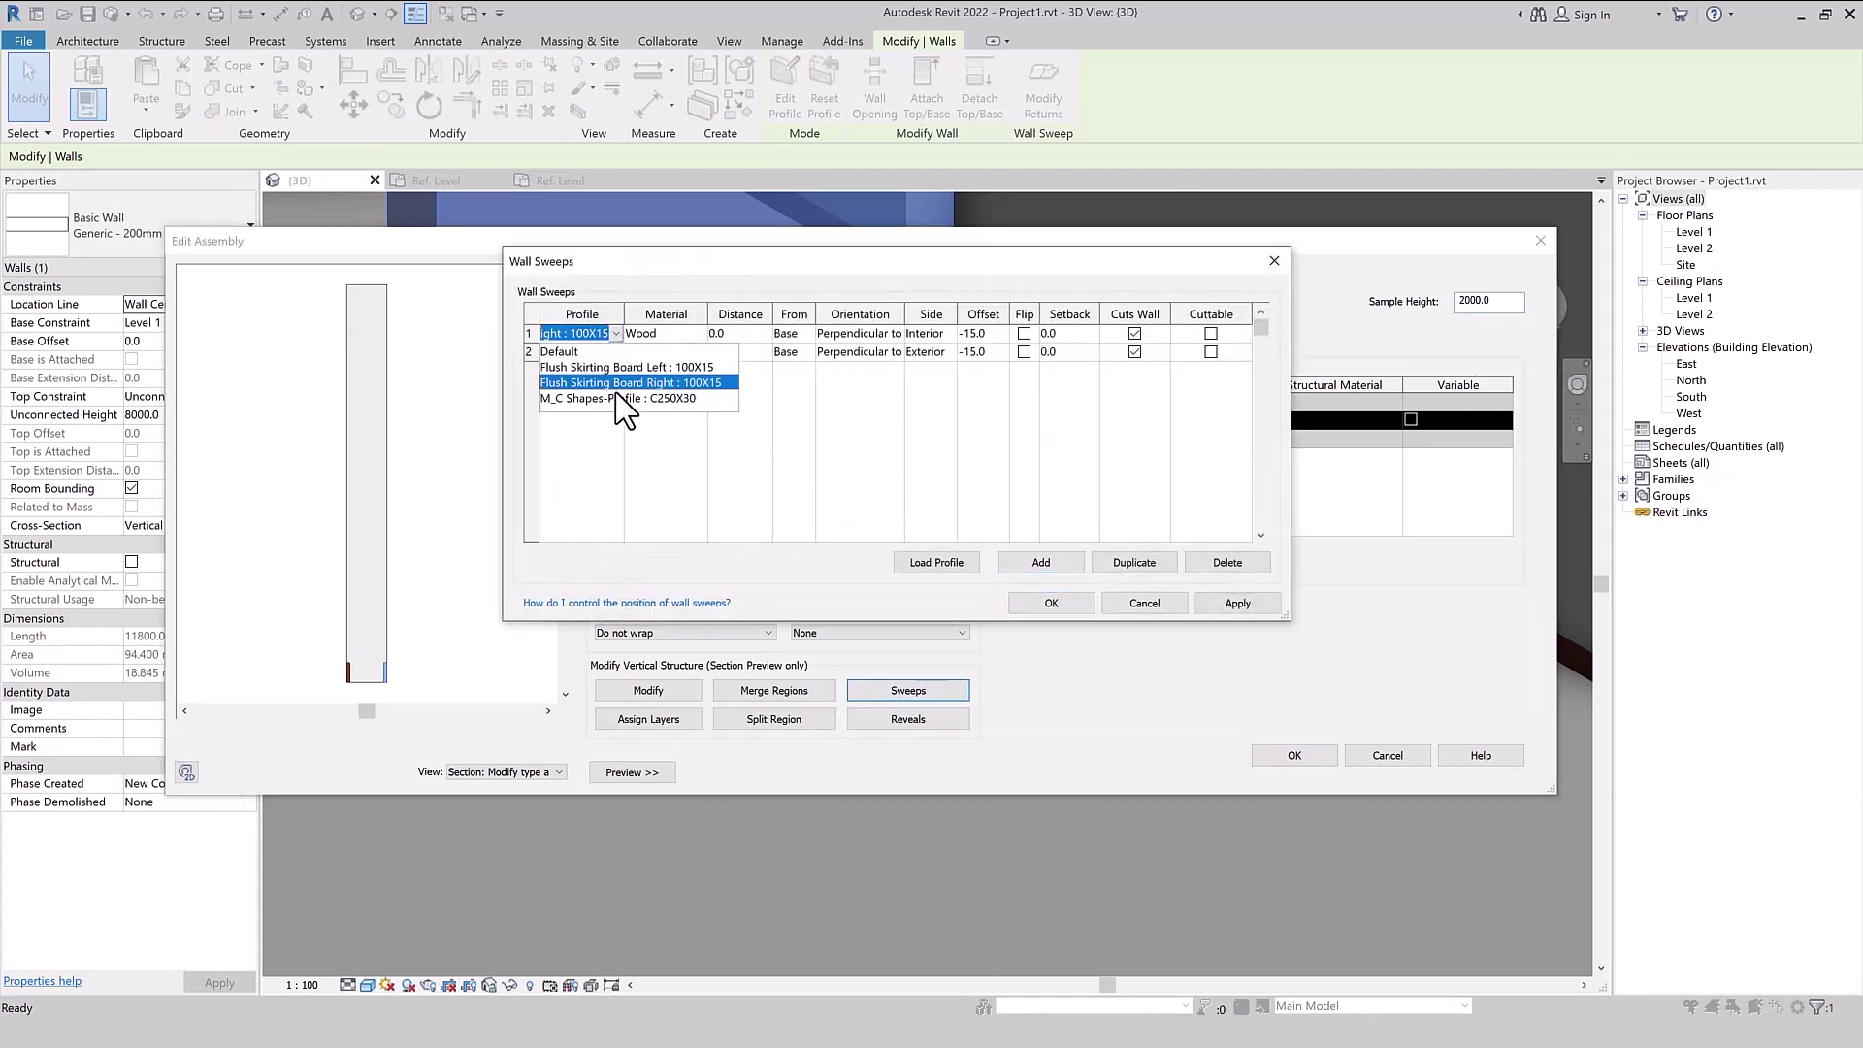
left_click(636, 378)
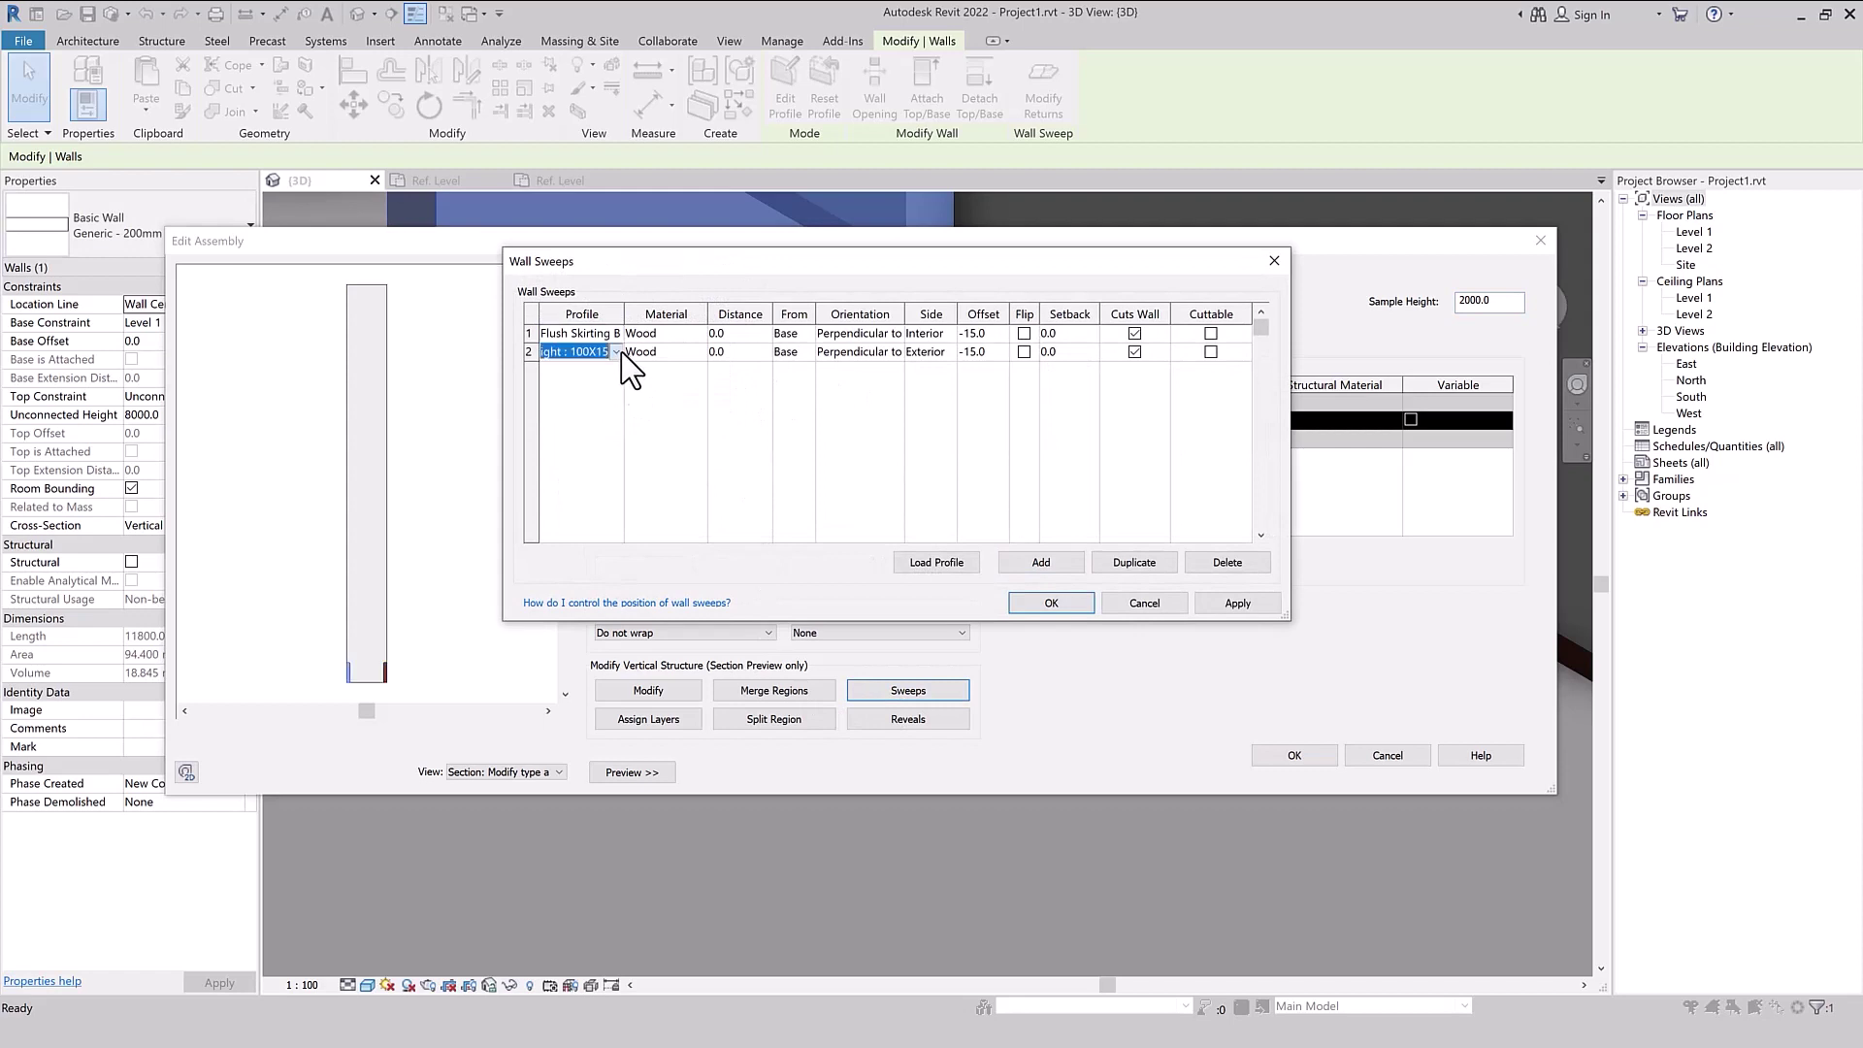
left_click(615, 351)
left_click(625, 404)
- Reset both sweep offsets to 0.0 and confirm the wall type changes
left_click(995, 334)
left_click(984, 354)
type("0.0")
left_click(1237, 603)
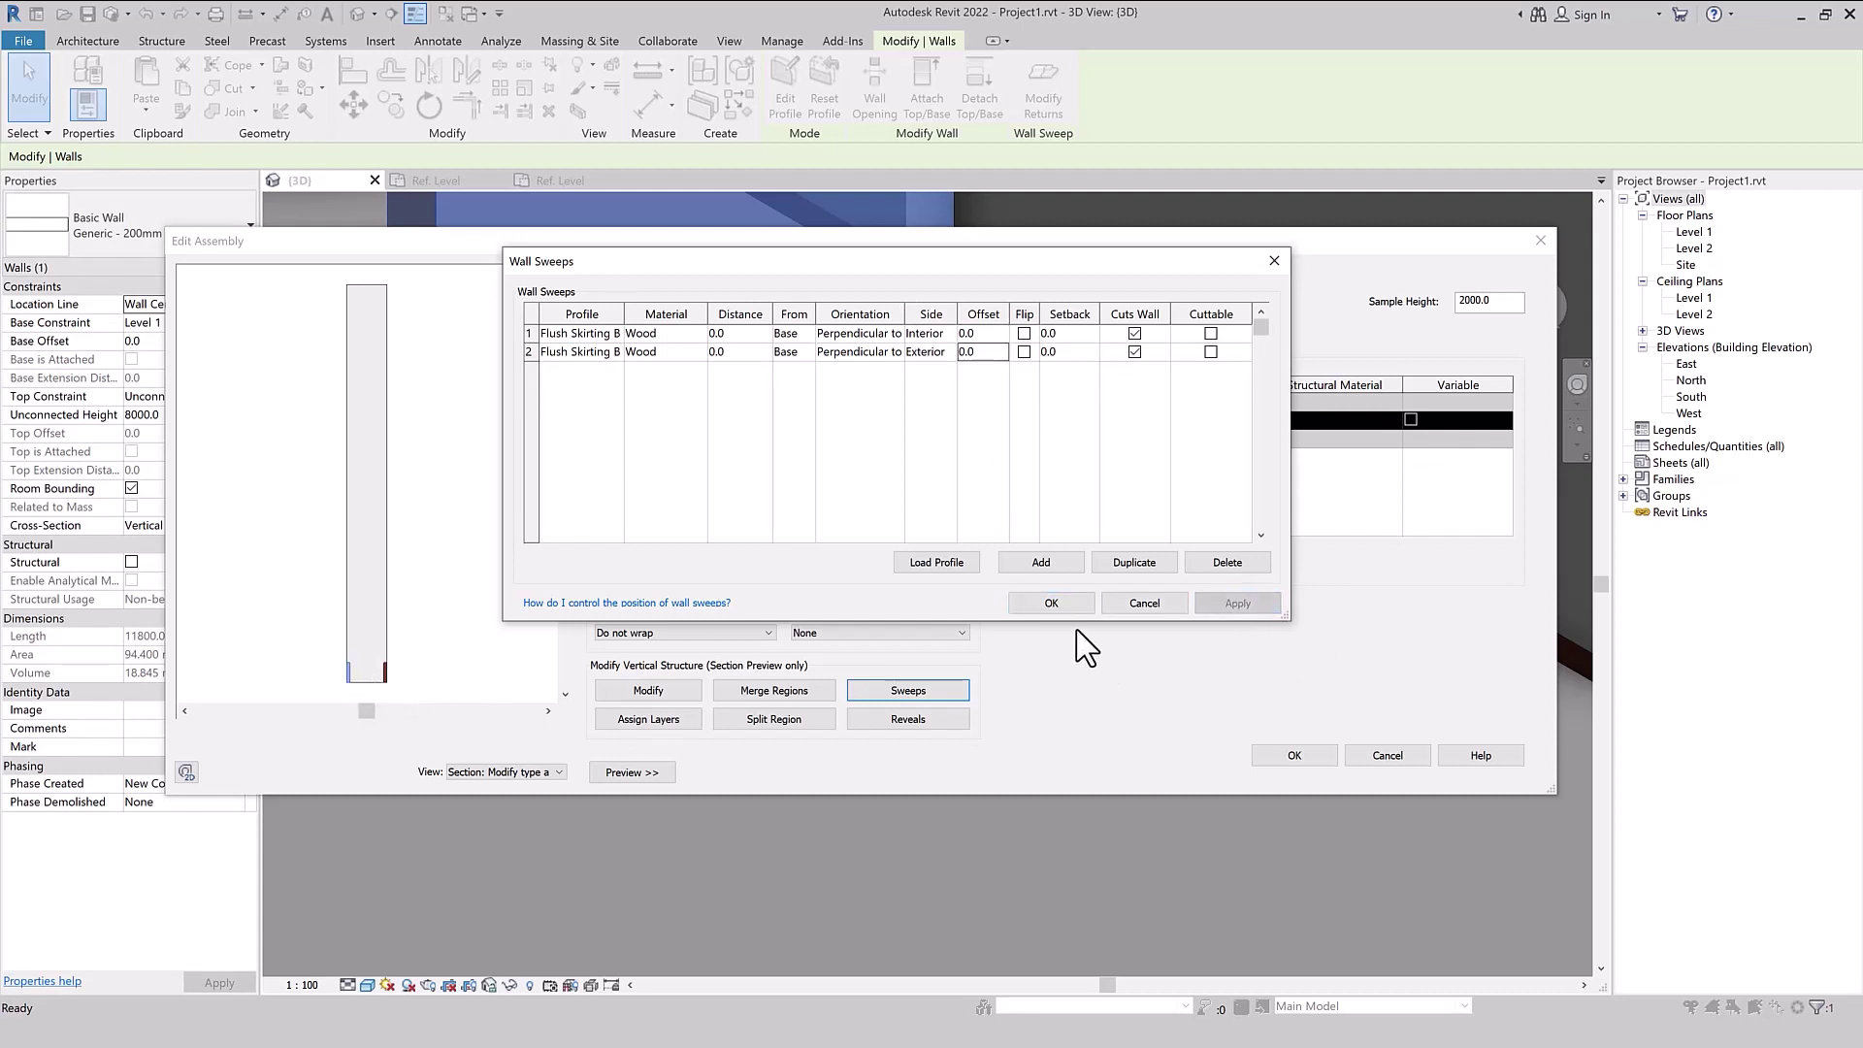
left_click(1057, 604)
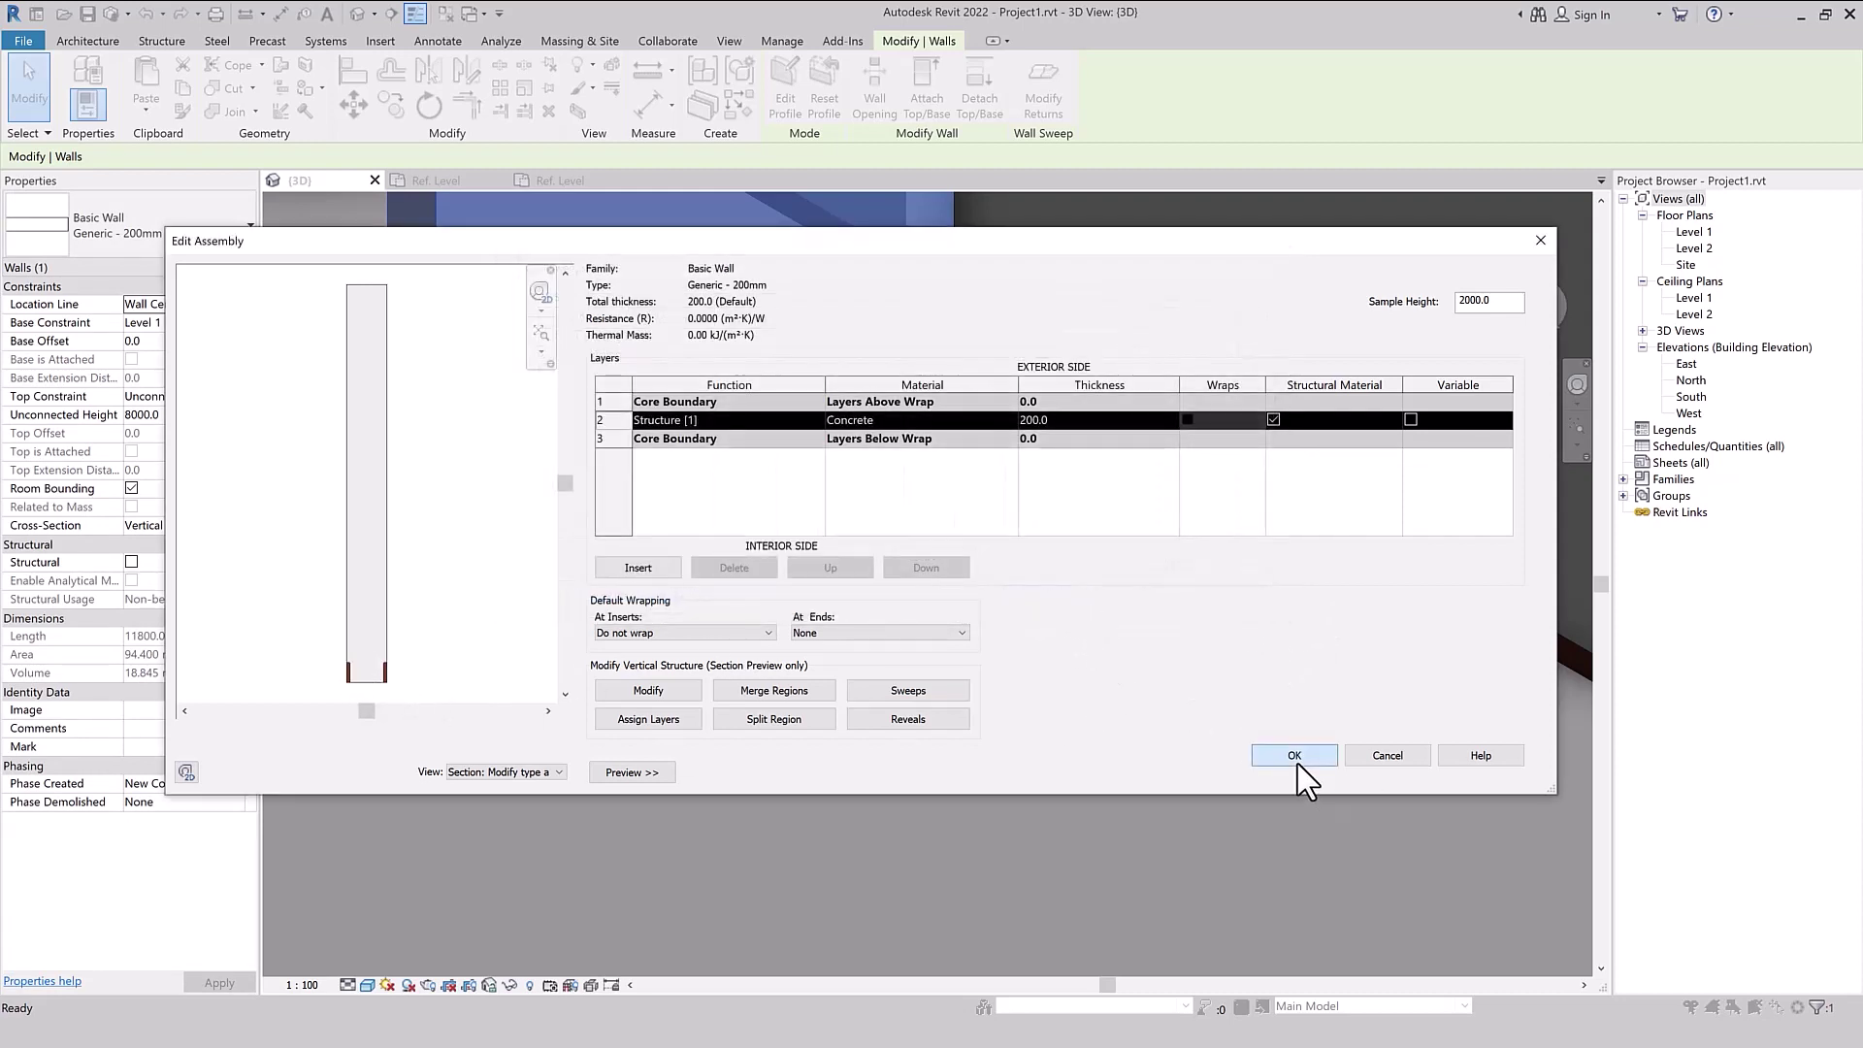
left_click(1296, 764)
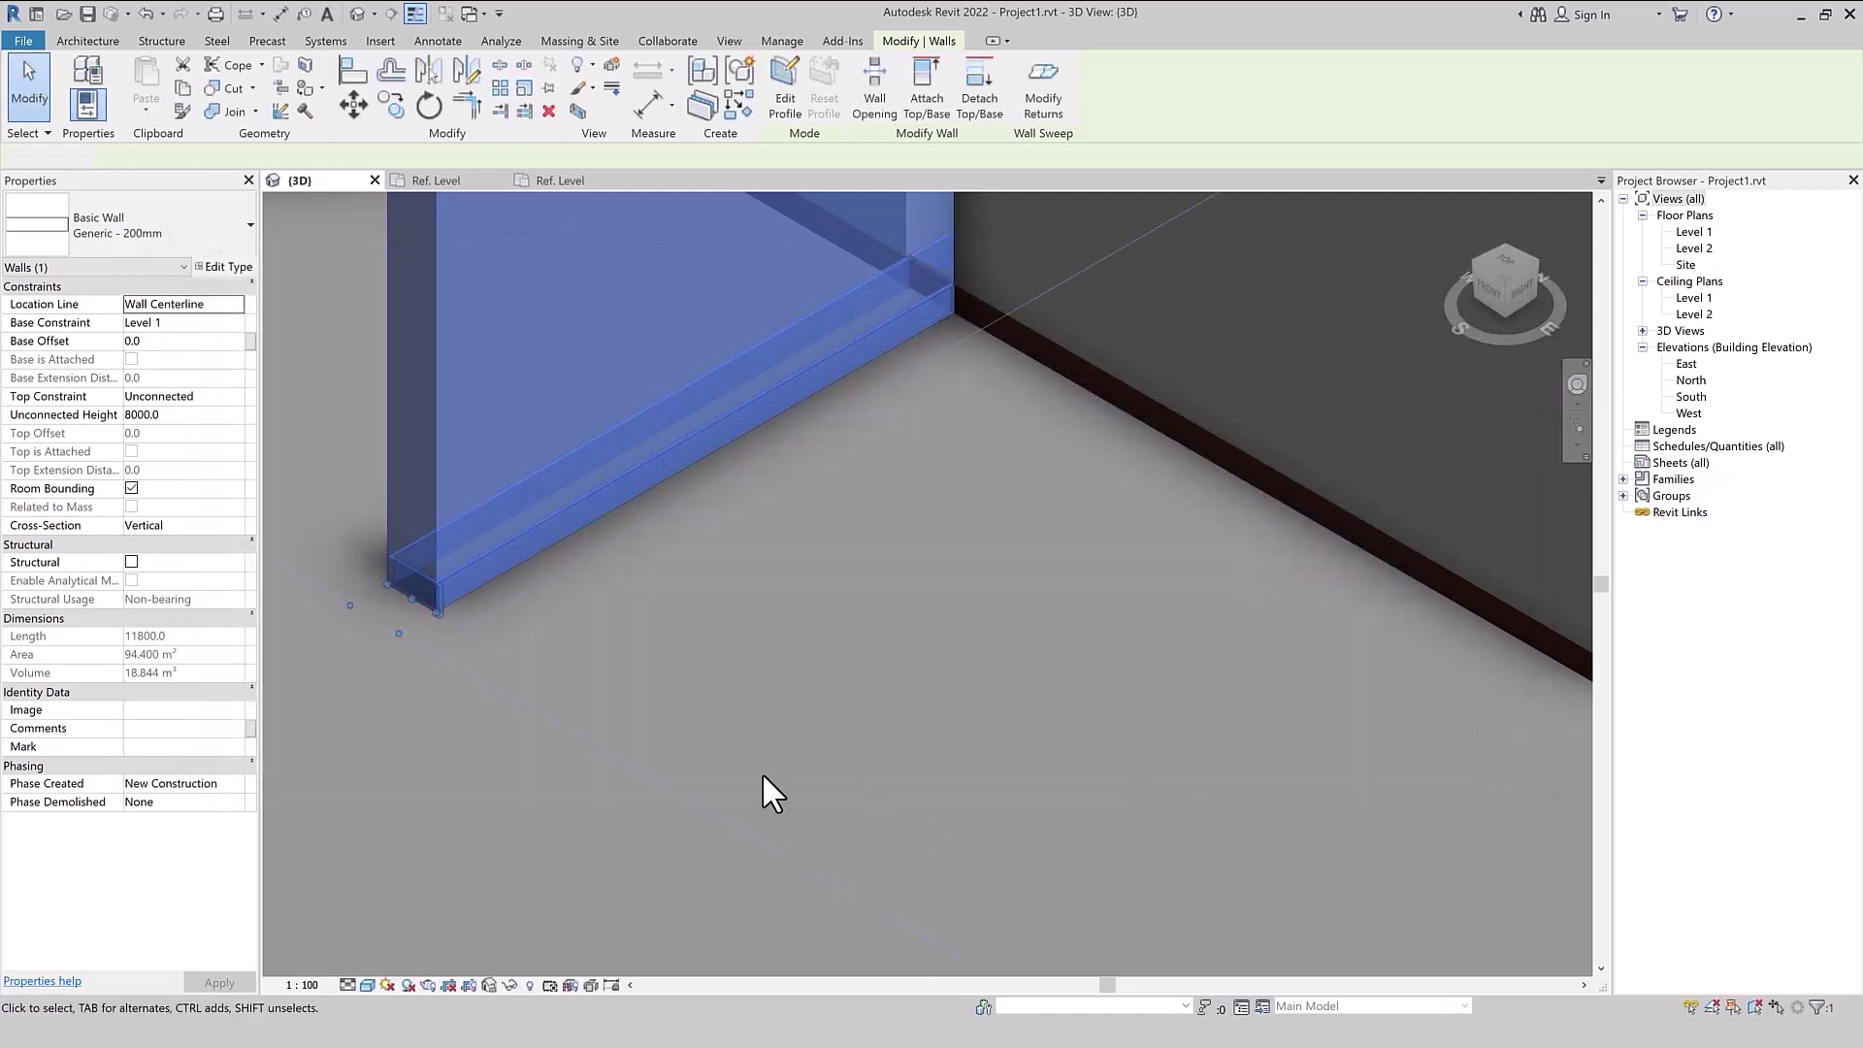
- Deselect the wall and zoom in on the wall's end corner
left_click(434, 655)
scroll(388, 584, "up", 2)
scroll(373, 505, "up", 2)
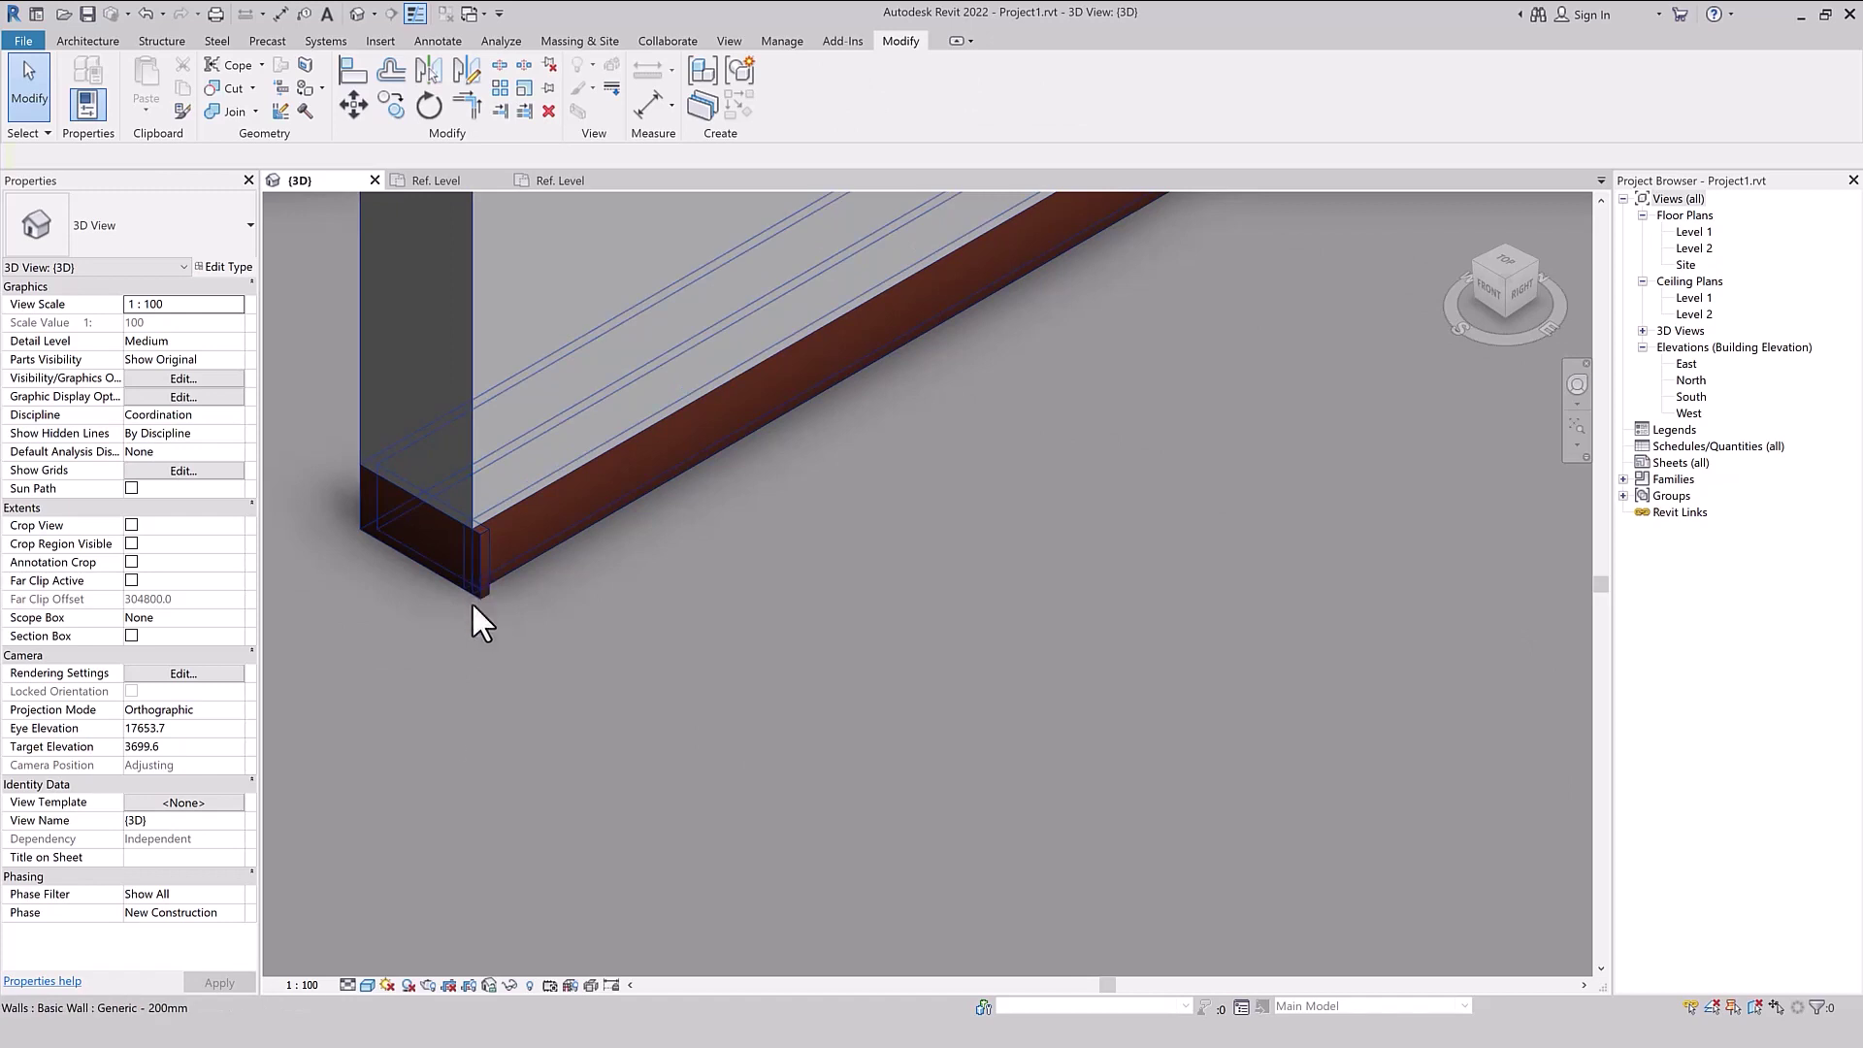
scroll(480, 621, "down", 2)
mouse_move(1184, 354)
middle_mouse_down()
mouse_move(1164, 229)
mouse_move(1185, 353)
middle_mouse_up()
scroll(1165, 229, "up", 3)
scroll(1162, 211, "down", 1)
scroll(1143, 486, "down", 2)
scroll(559, 691, "up", 3)
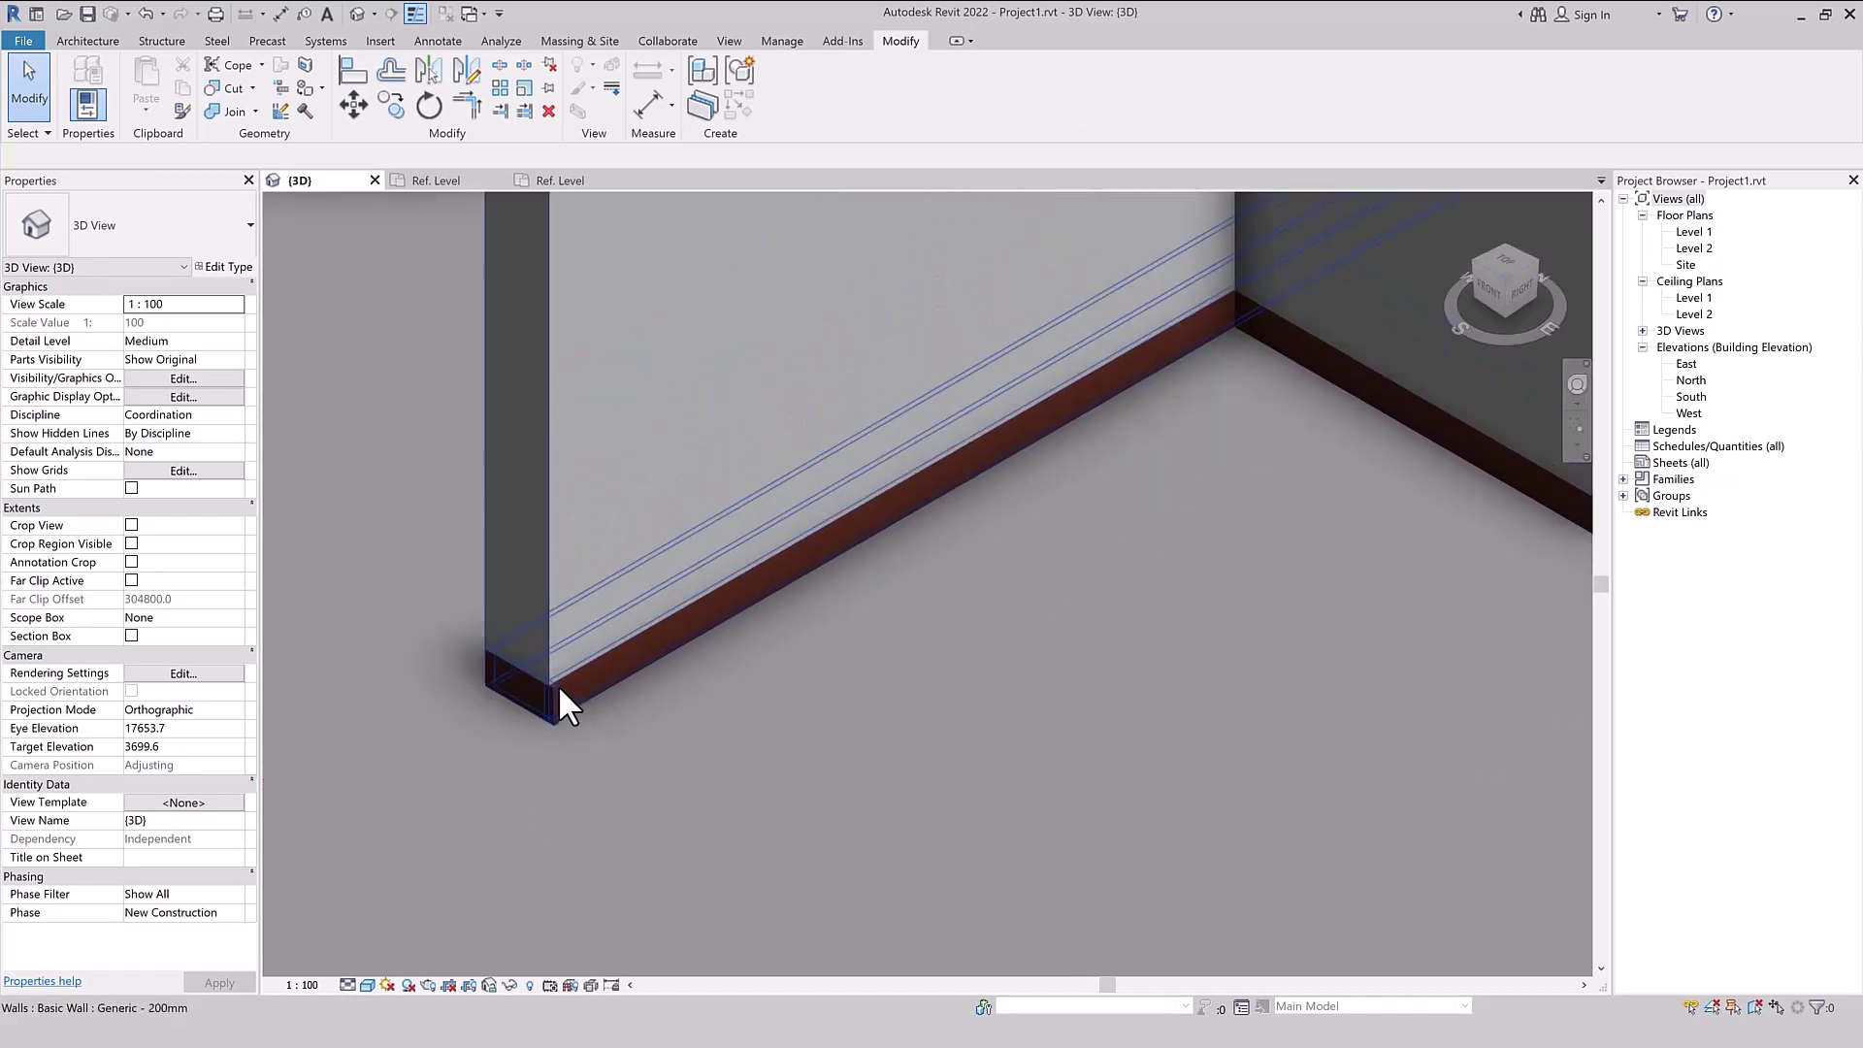
scroll(474, 817, "up", 2)
scroll(474, 806, "up", 2)
- Align the front skirting sweep end flush with the wall's end face
key("a")
key("l")
scroll(543, 677, "up", 1)
left_click(580, 677)
left_click(598, 701)
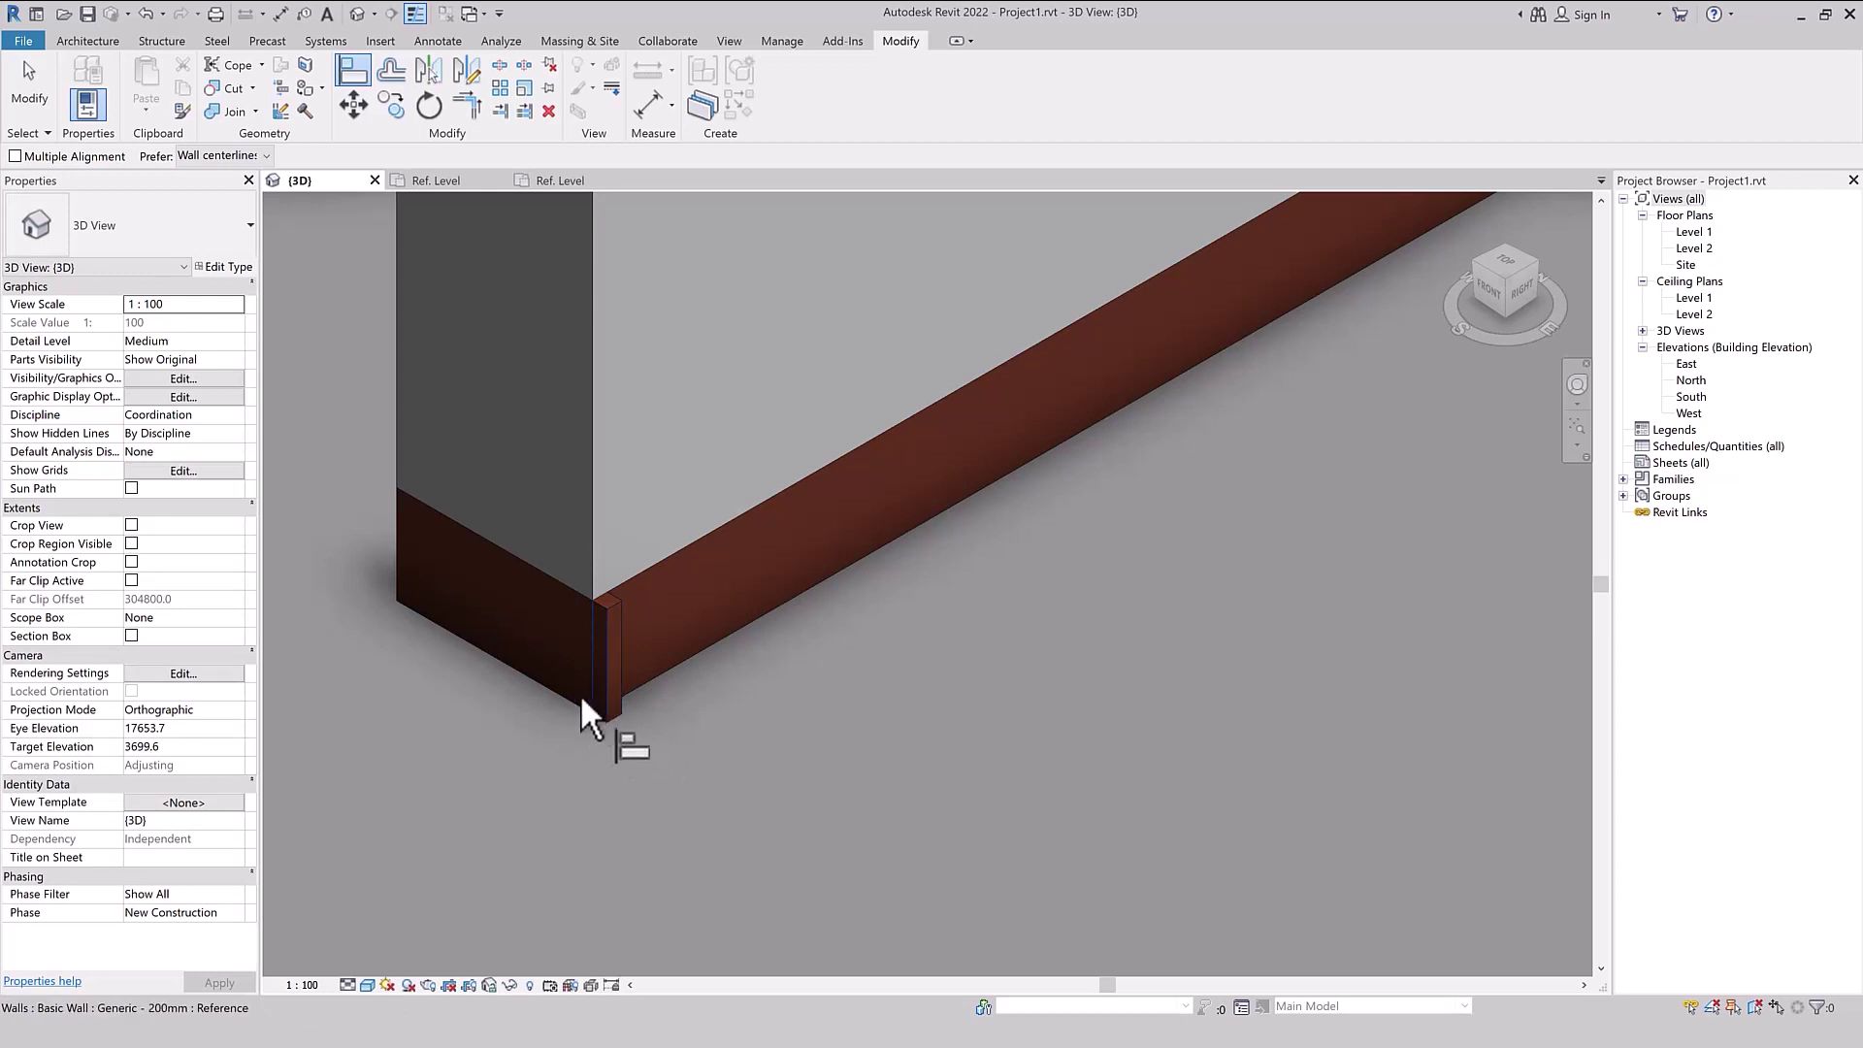
key("Escape")
key("Escape")
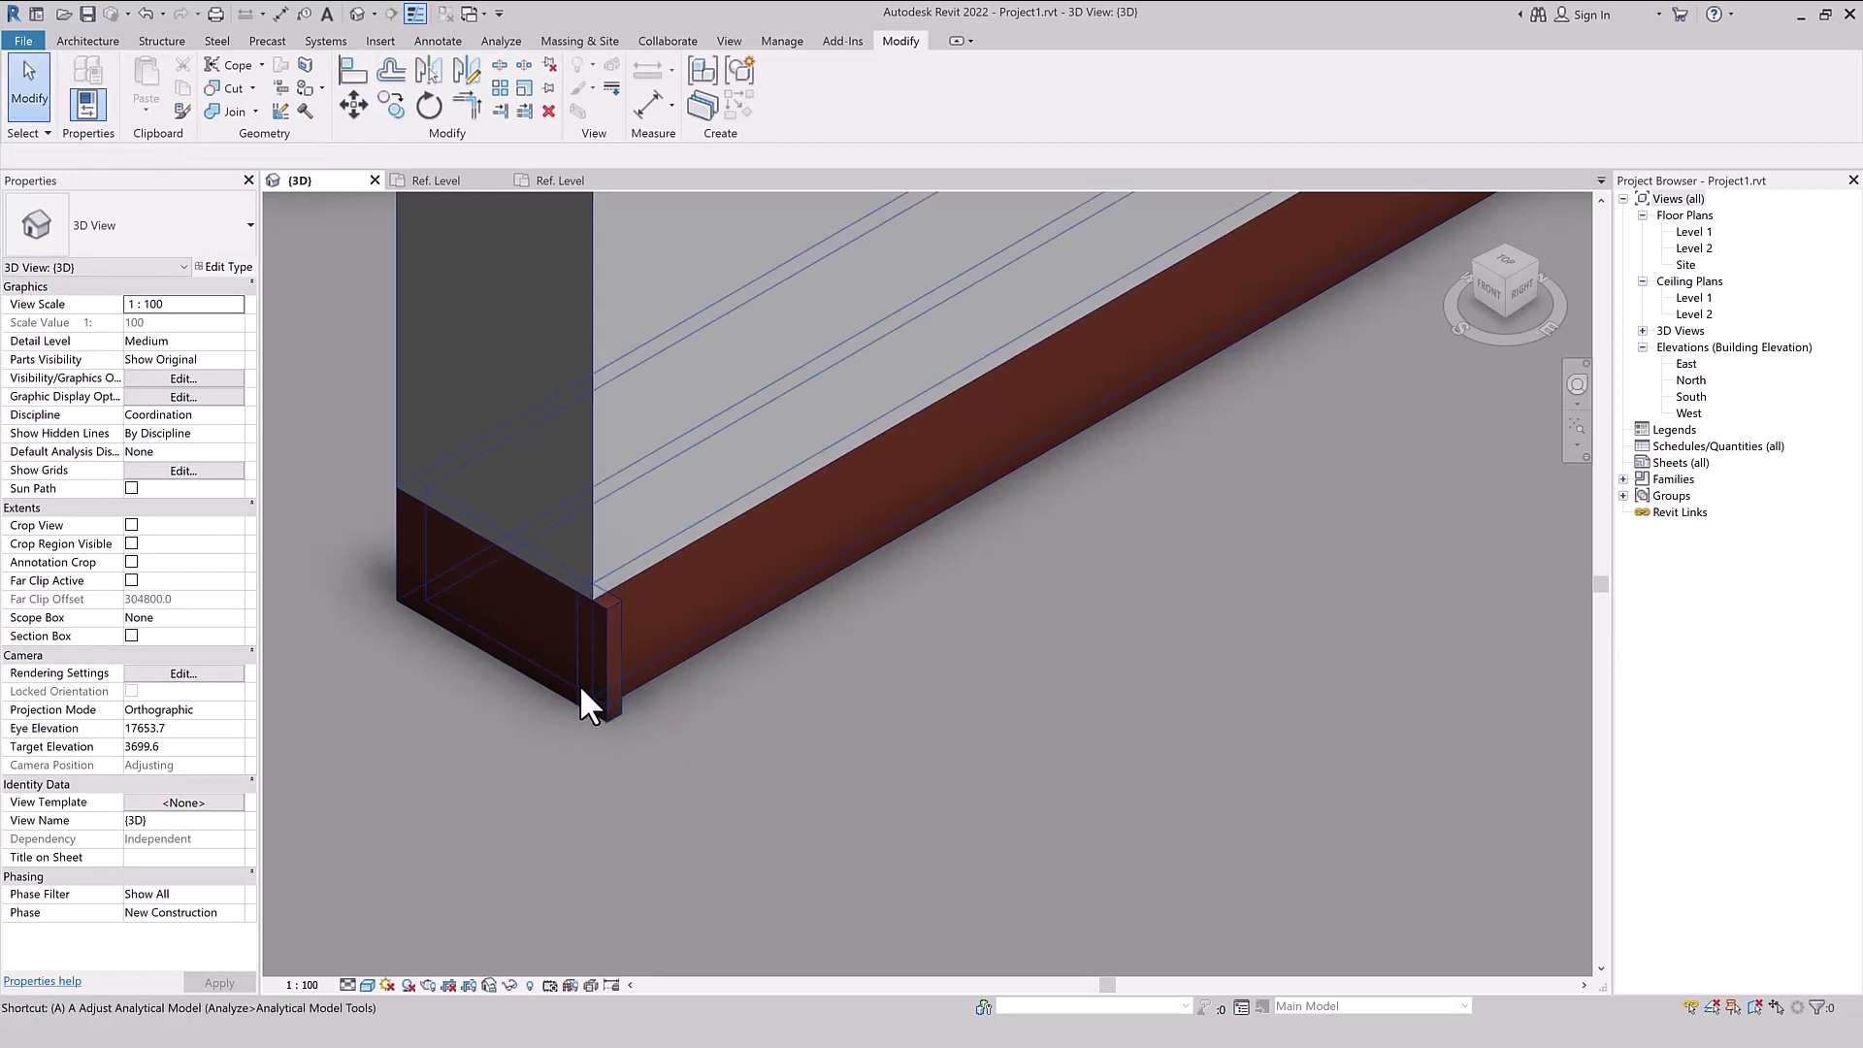
- Align the protruding skirting sweep end flush with the wall's end face
key("l")
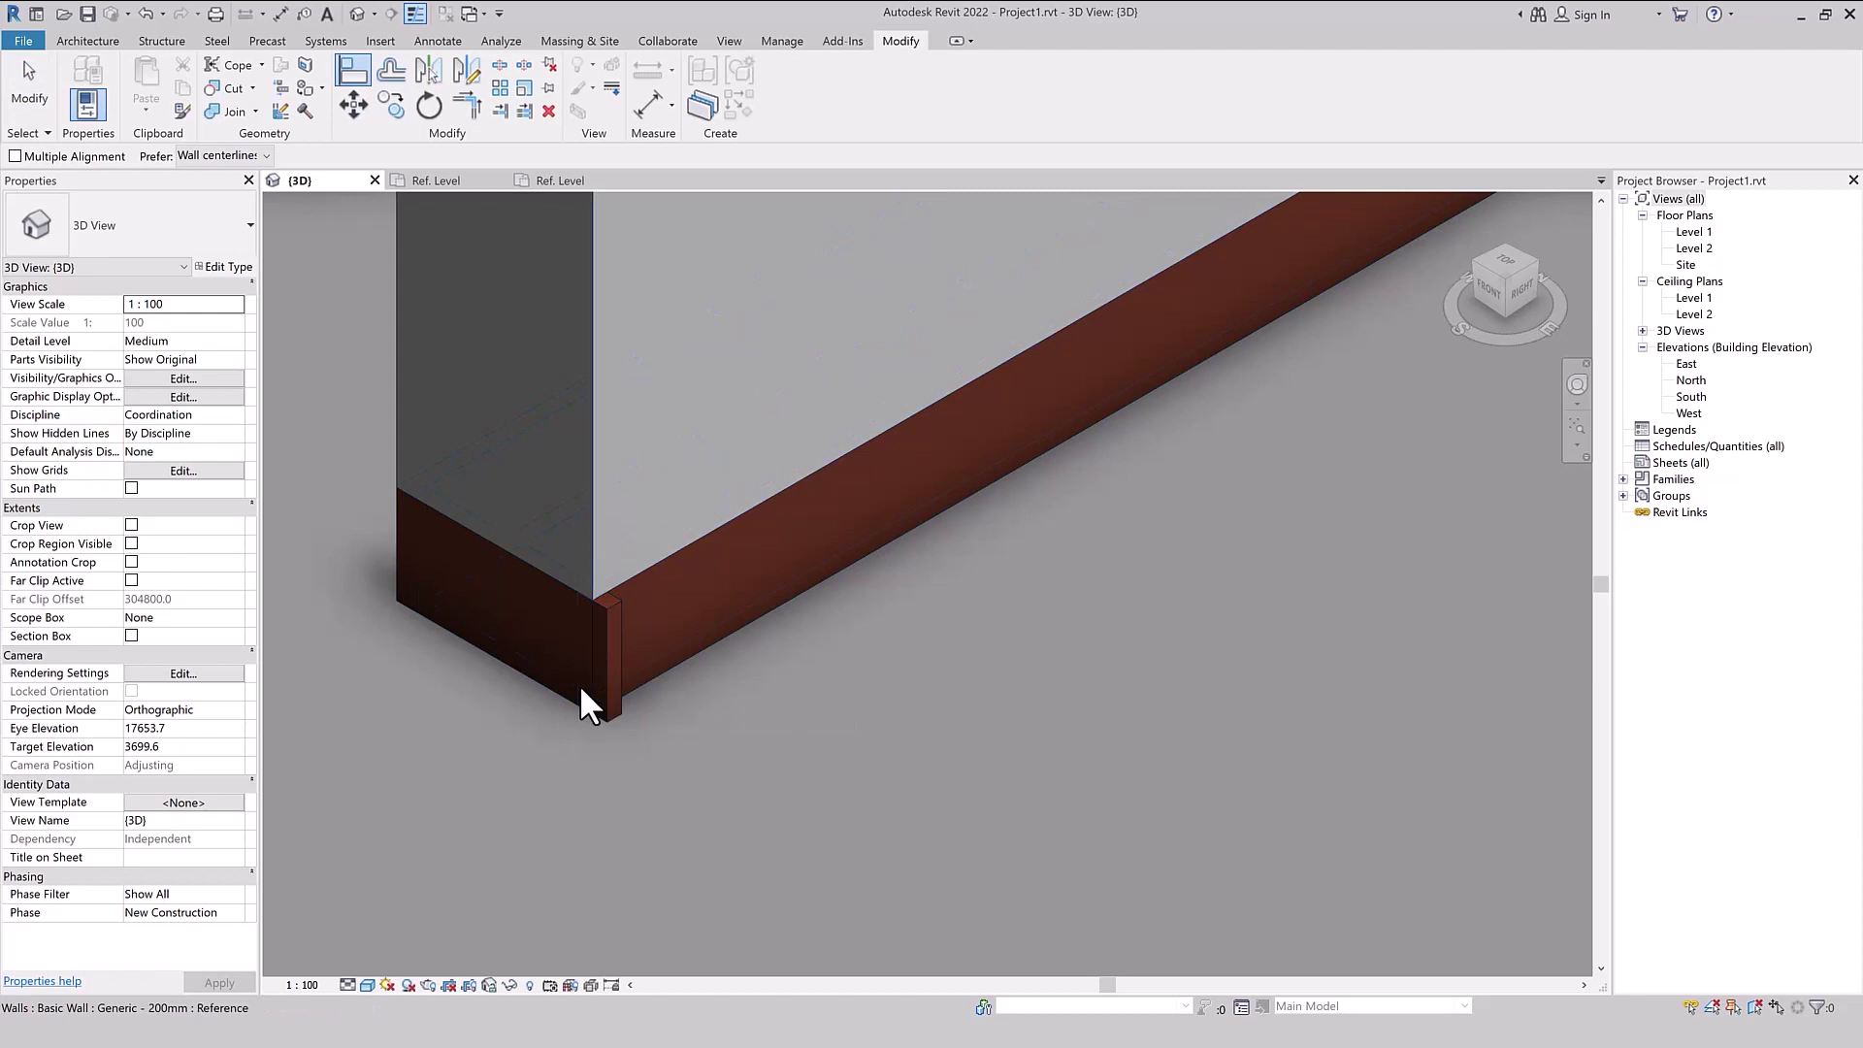
left_click(580, 683)
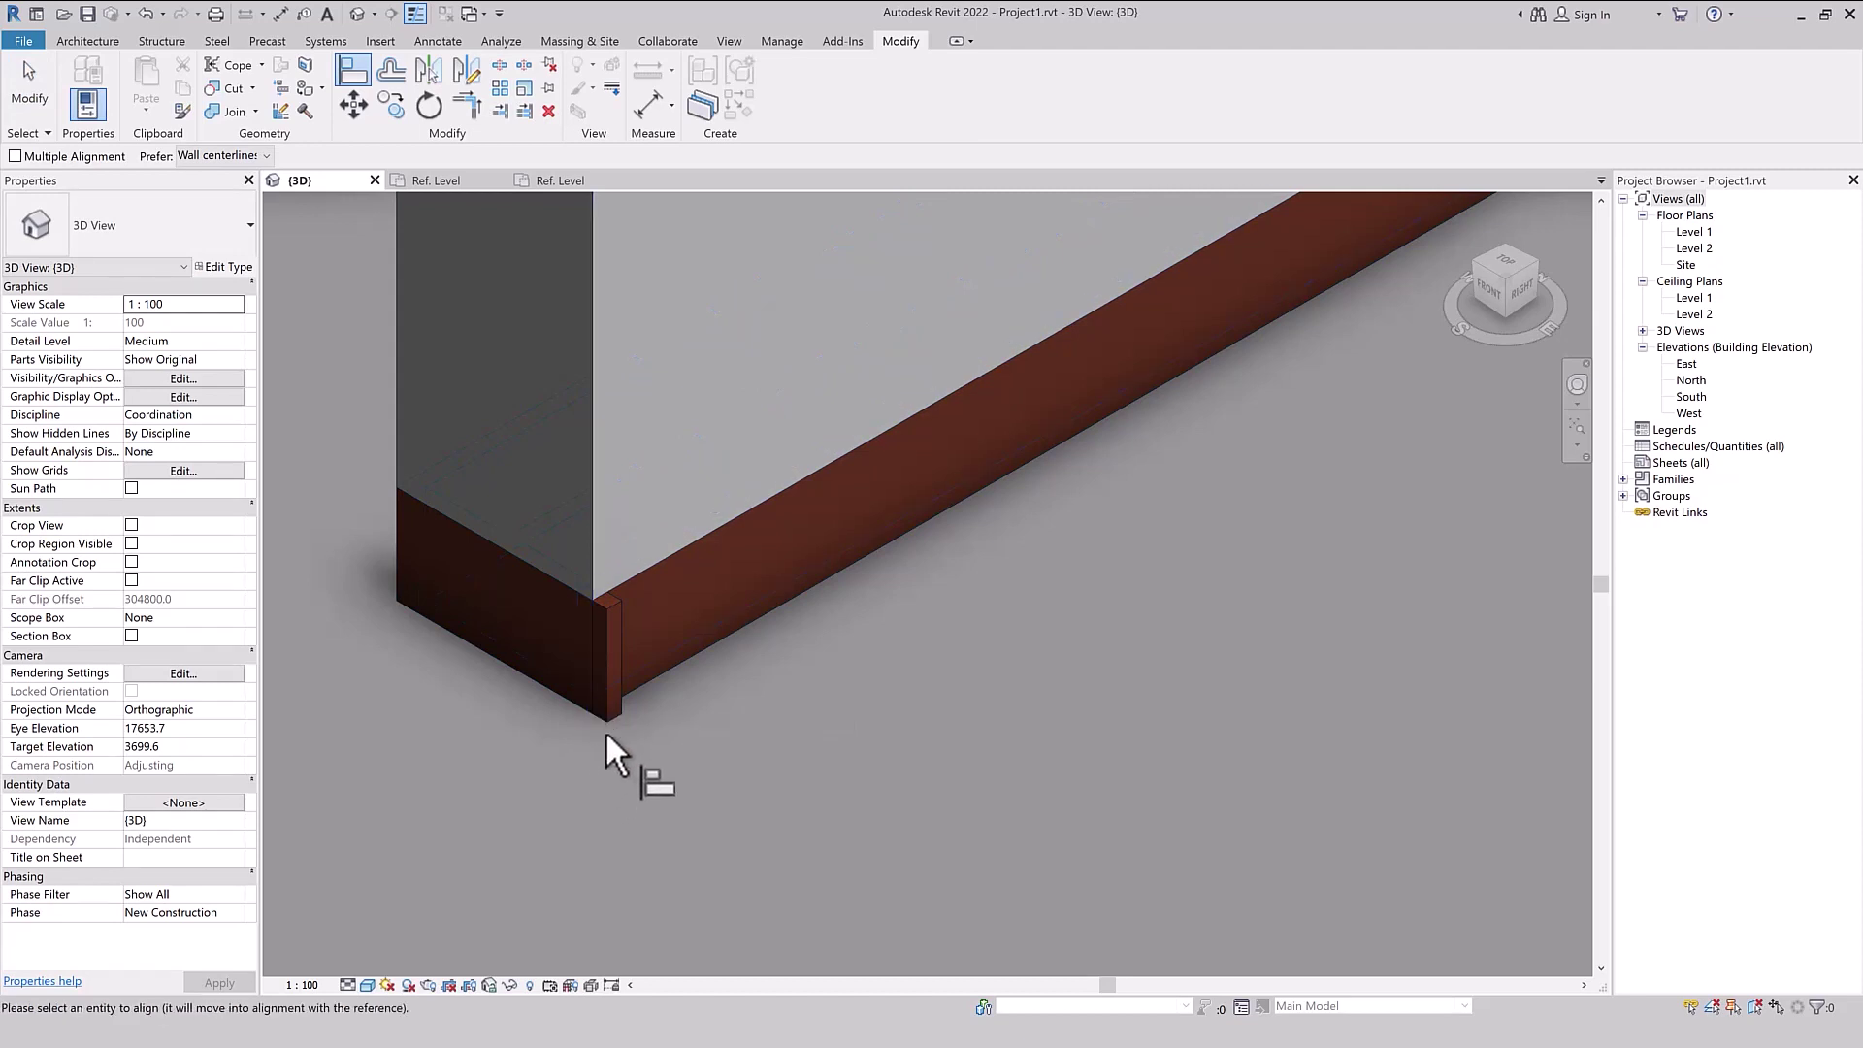
left_click(609, 704)
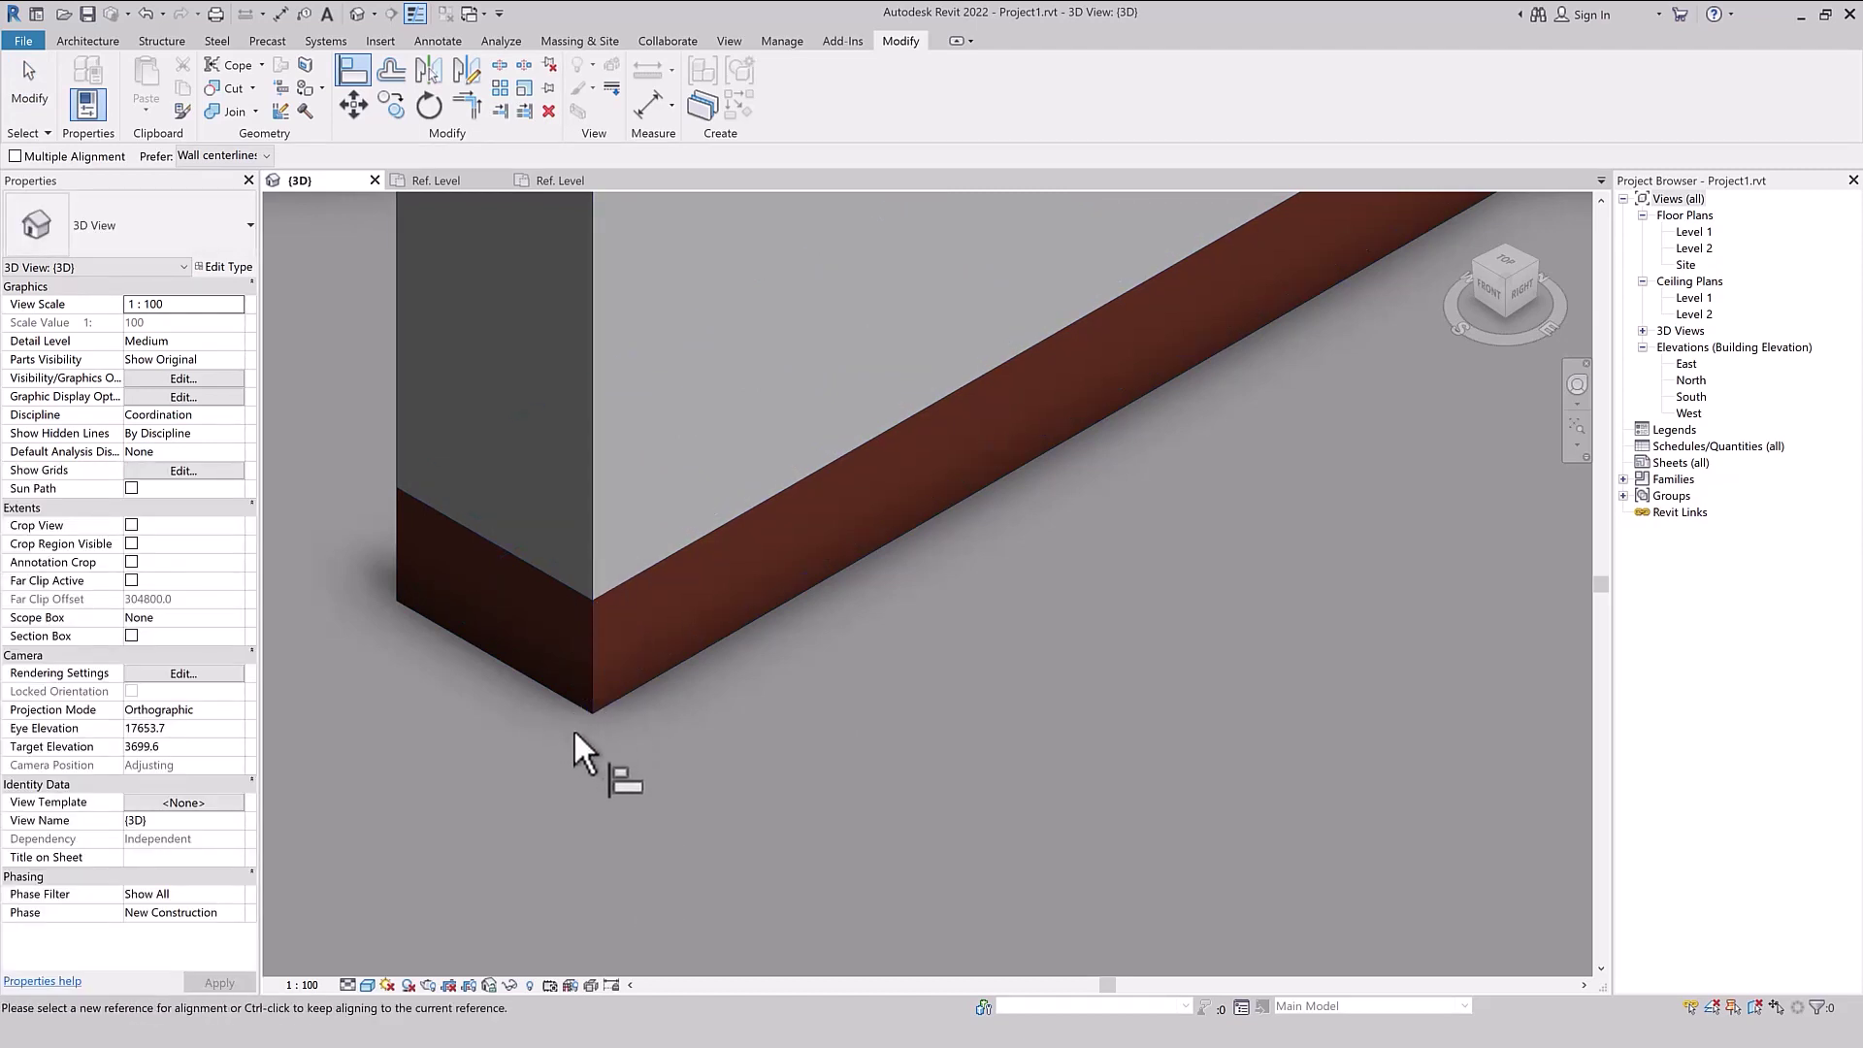
key("Escape")
key("Escape")
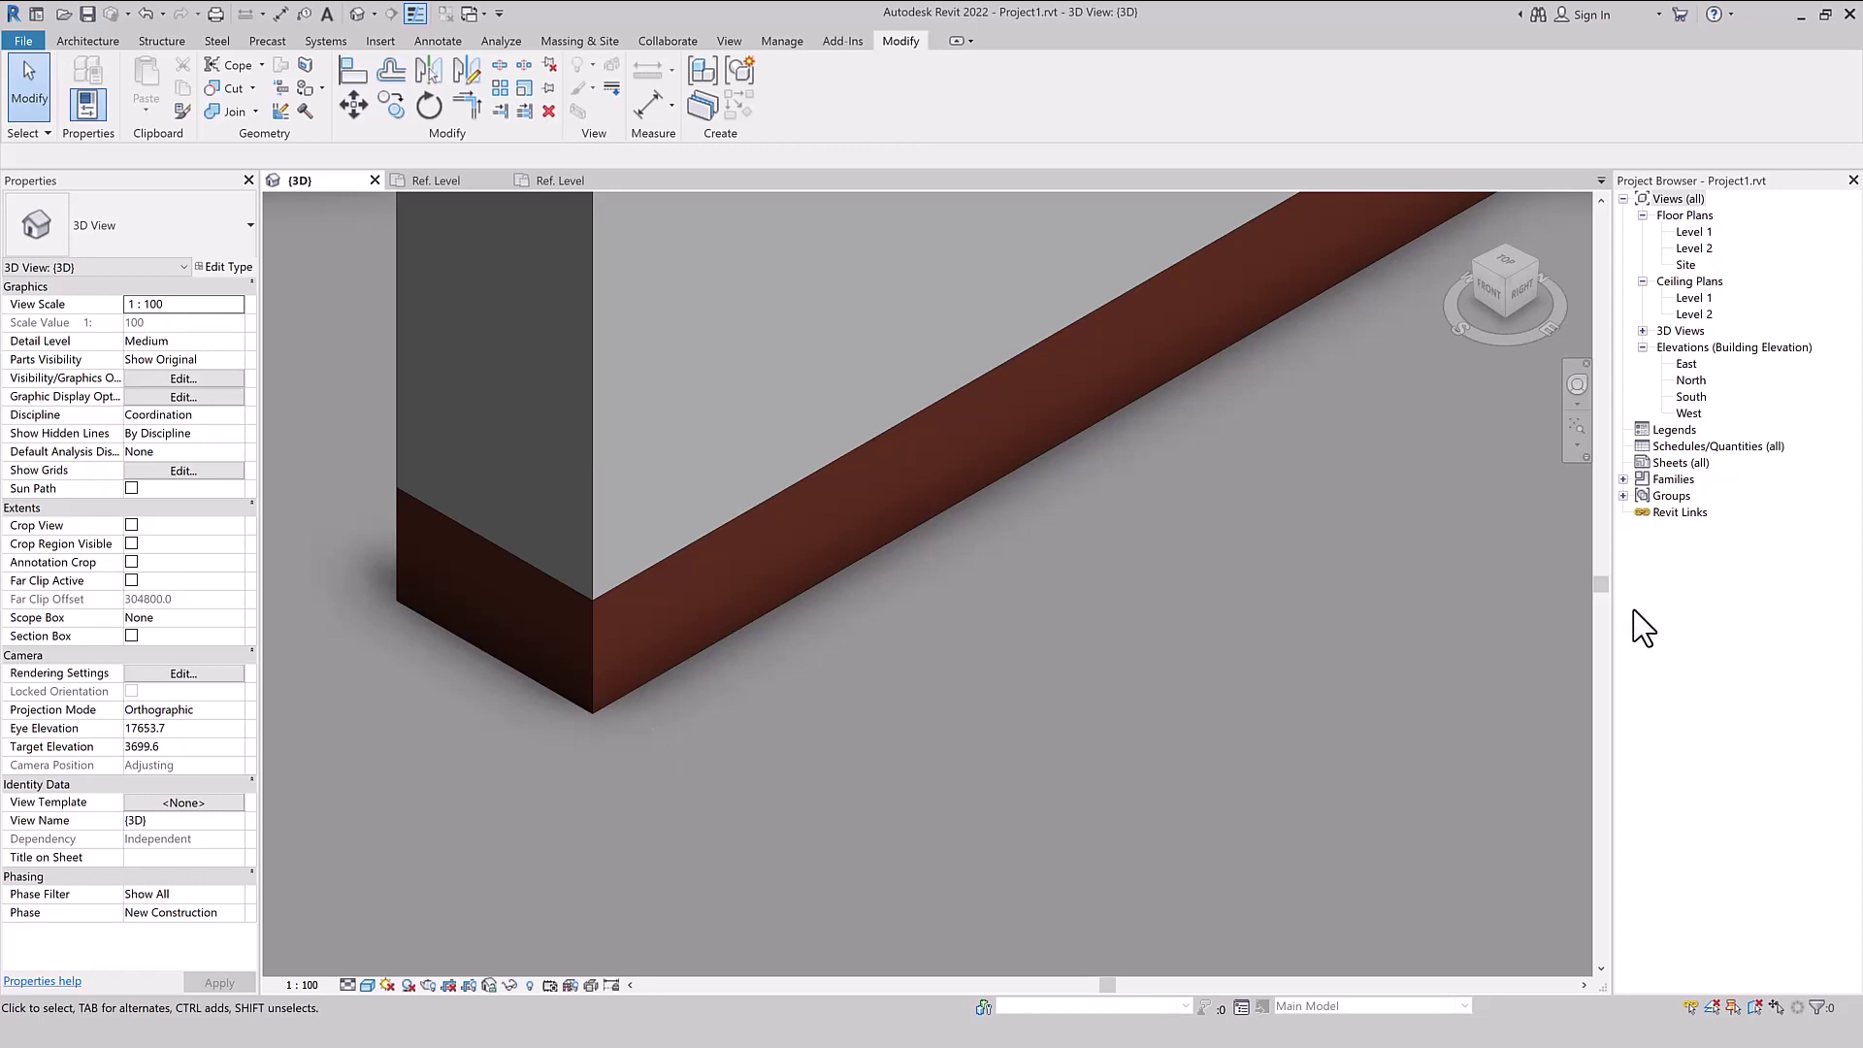
left_click(1623, 479)
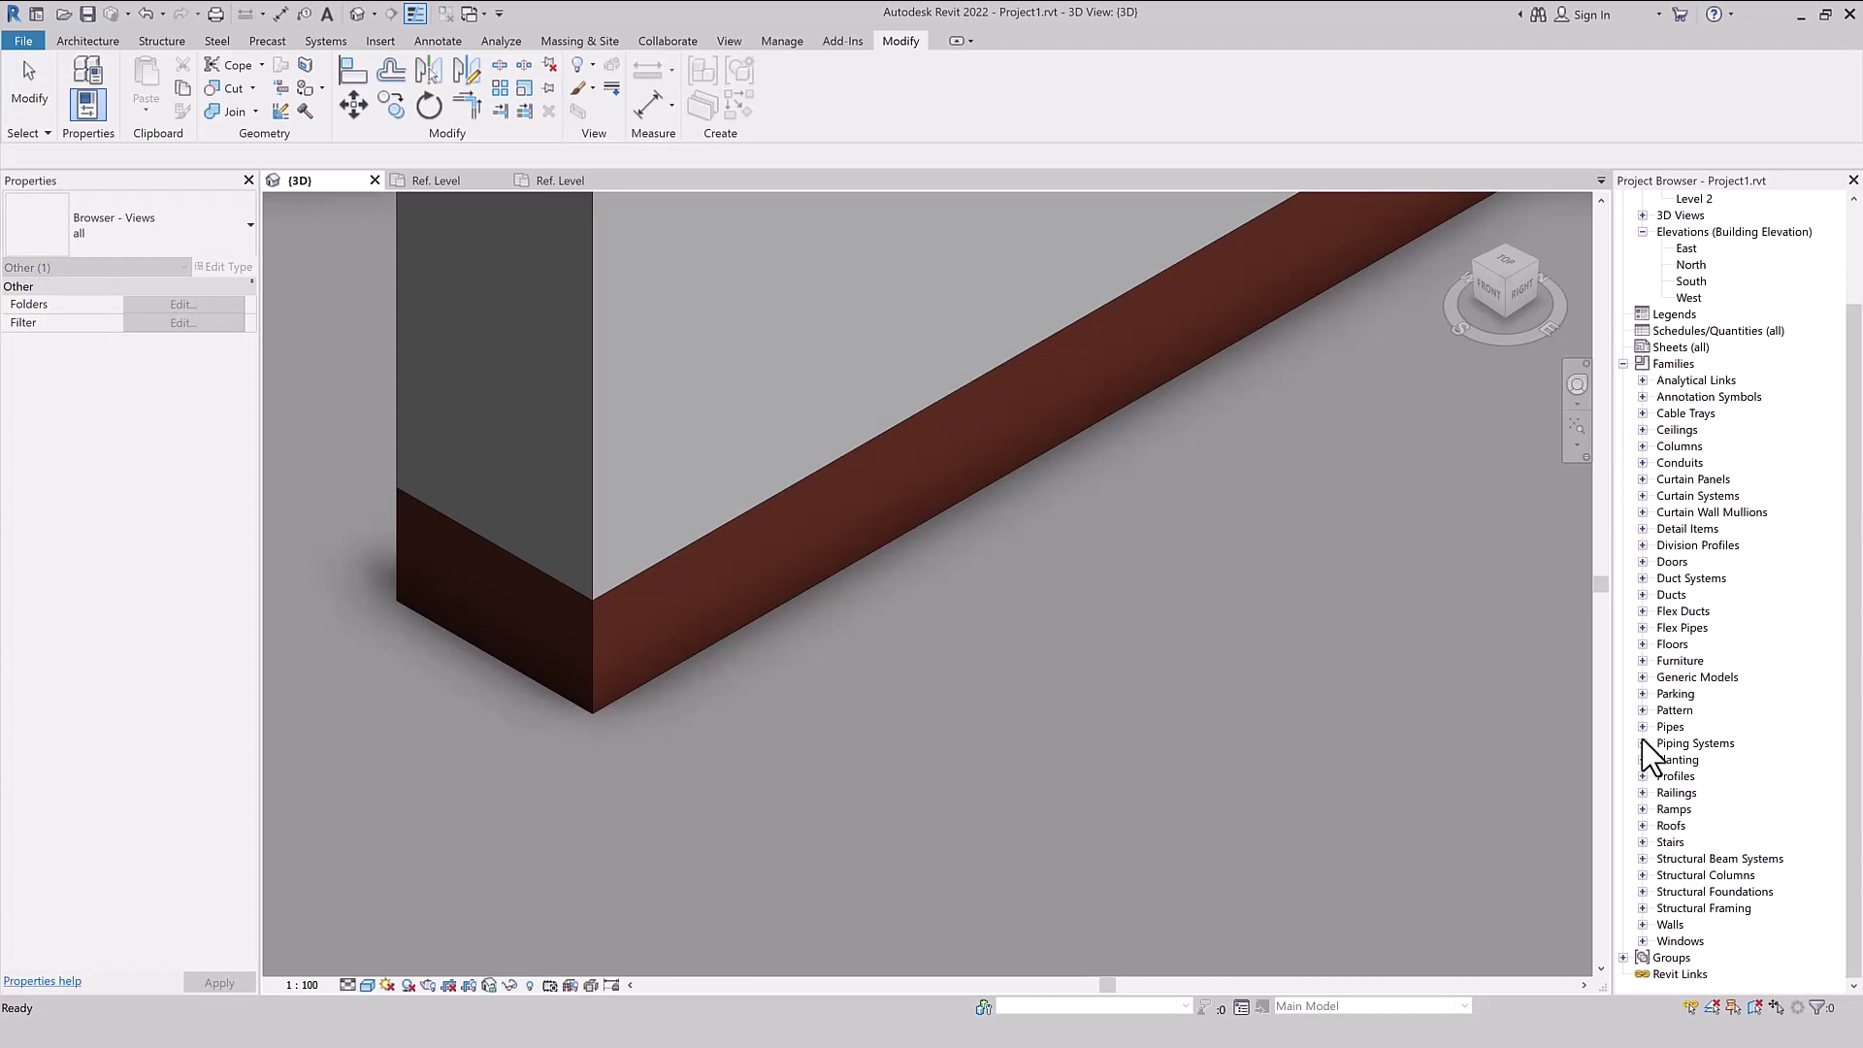
- Duplicate the Flush Skirting Board Right 100X15 profile type as 10X10
left_click(1643, 776)
scroll(1673, 698, "down", 2)
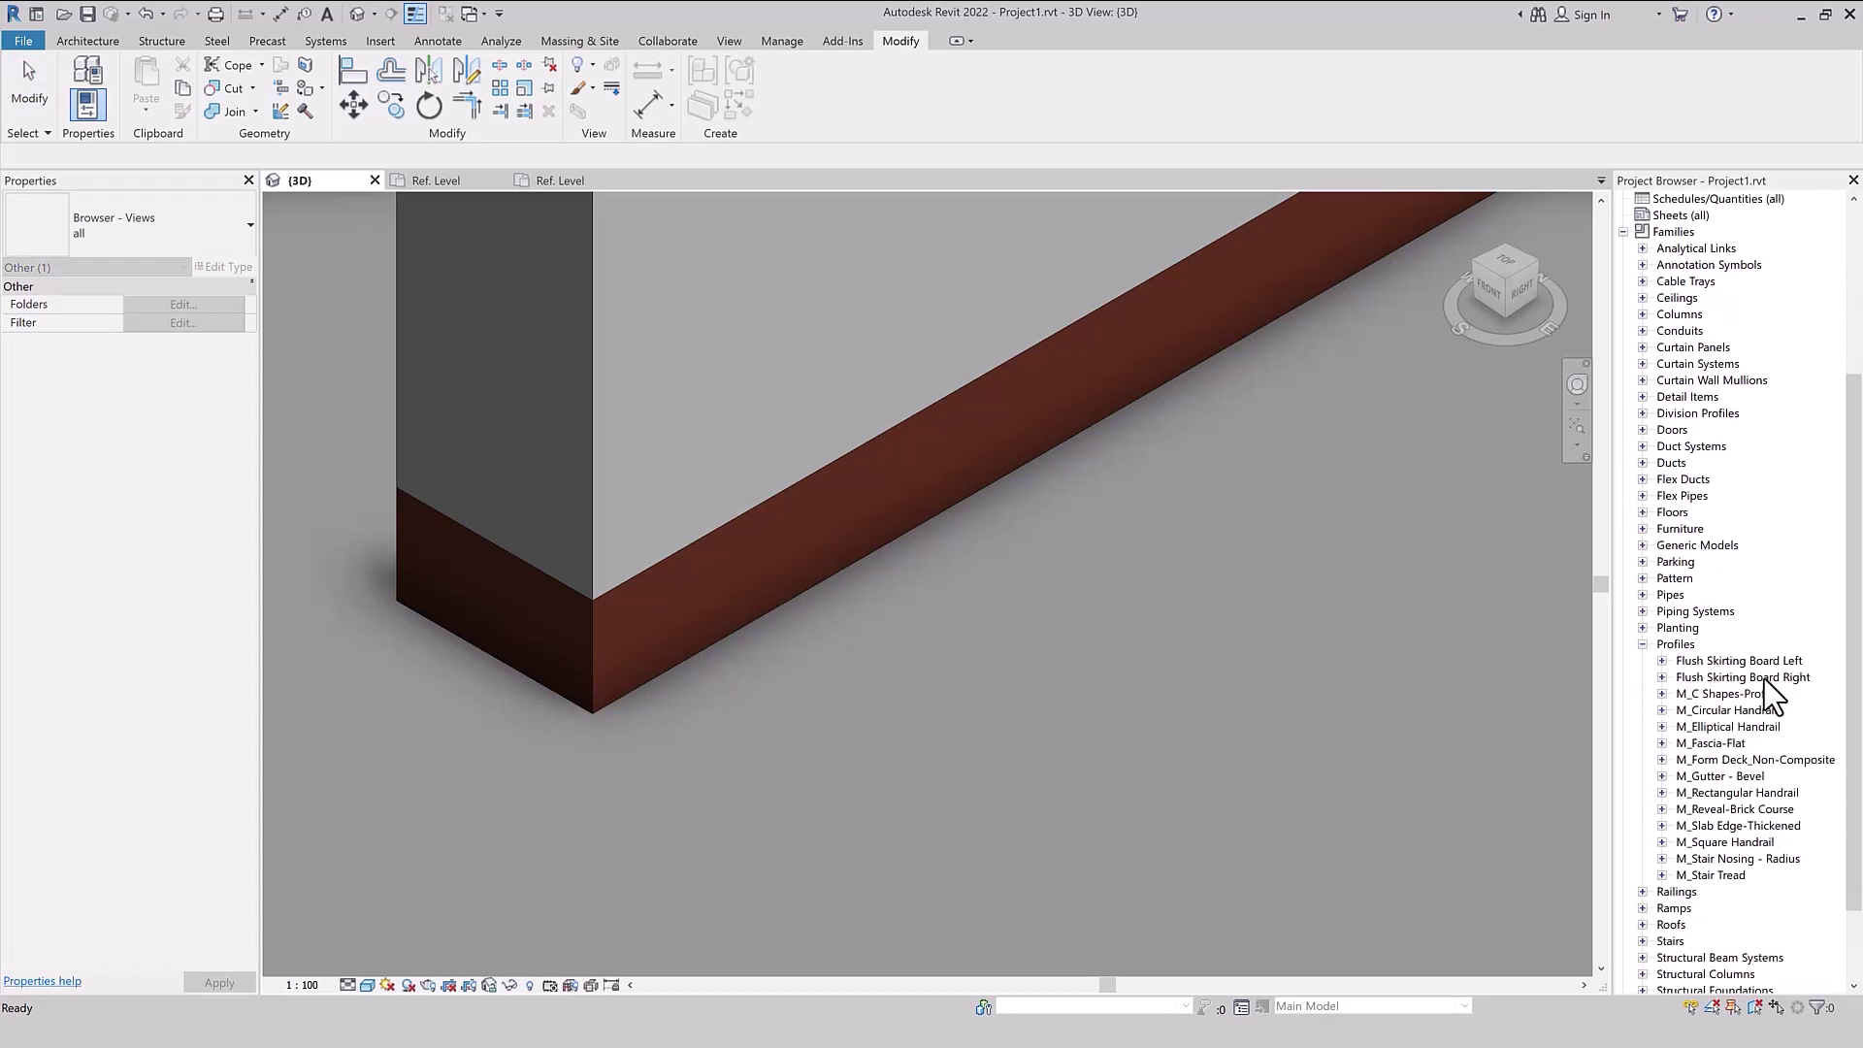
left_click(1683, 661)
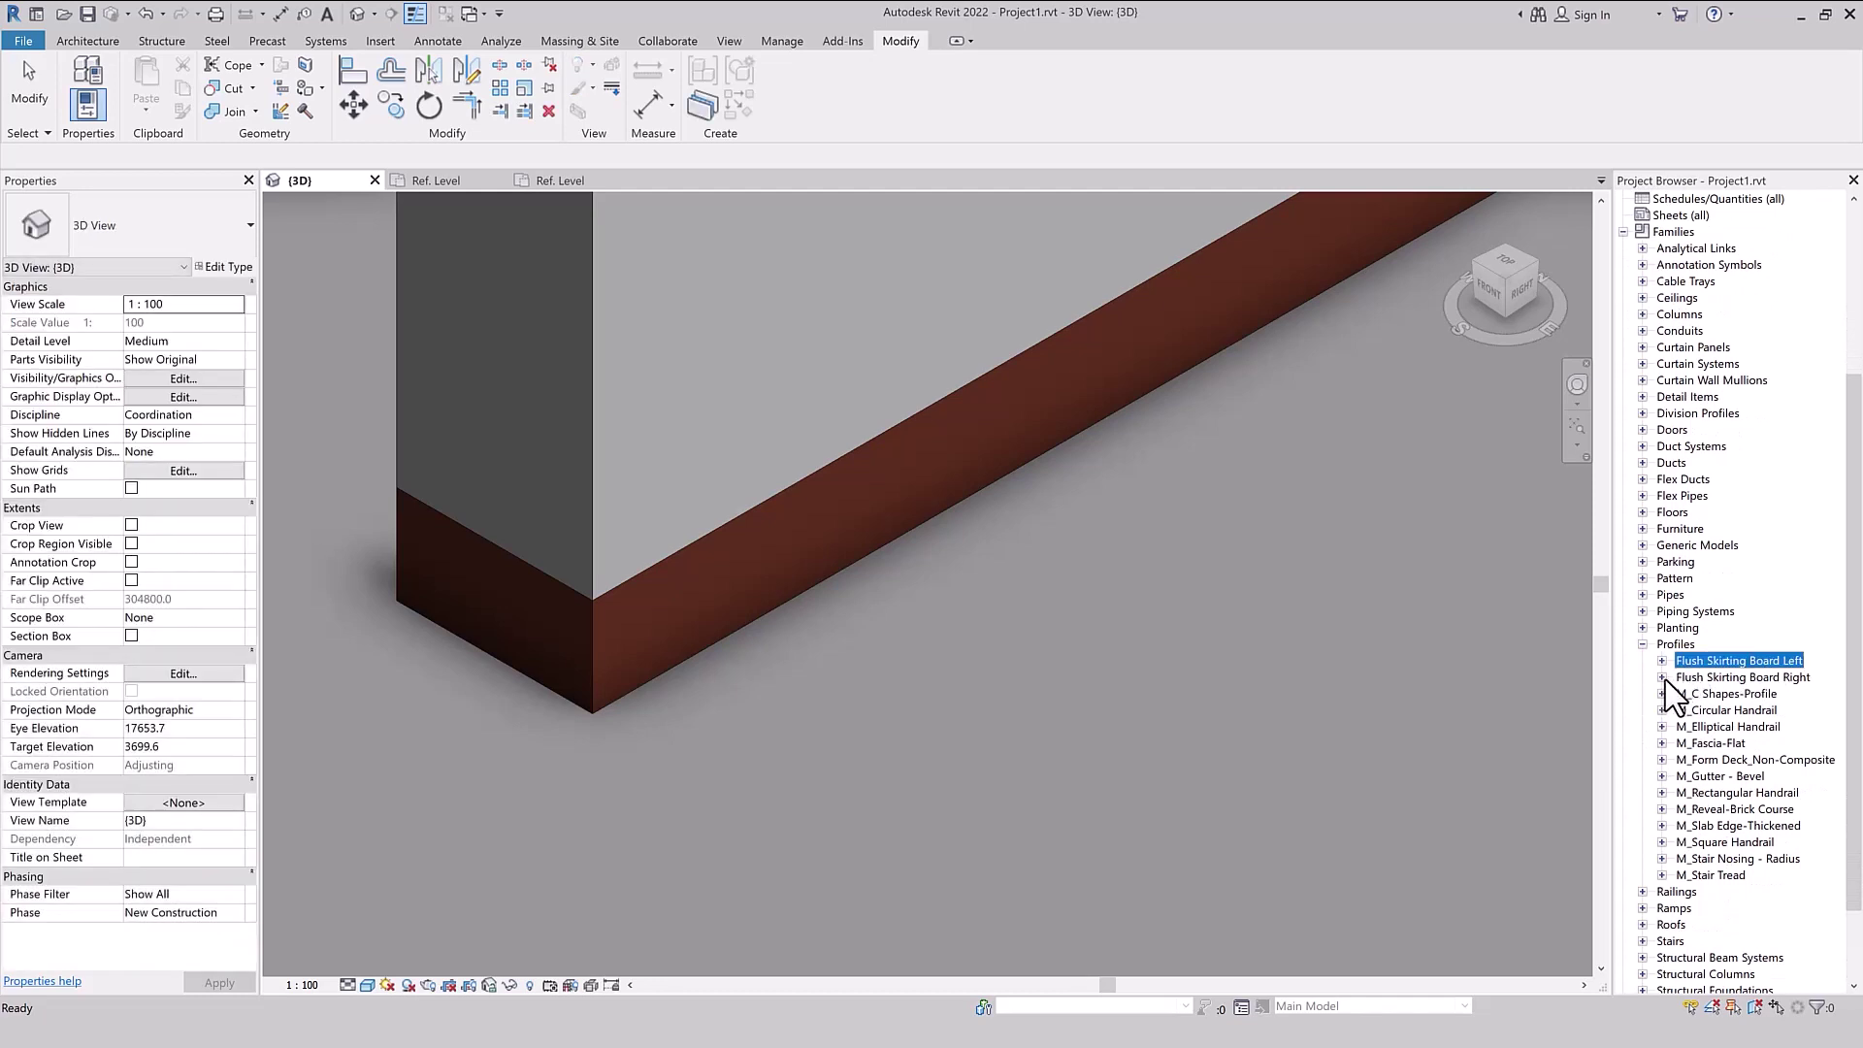
left_click(1662, 678)
left_click(1715, 694)
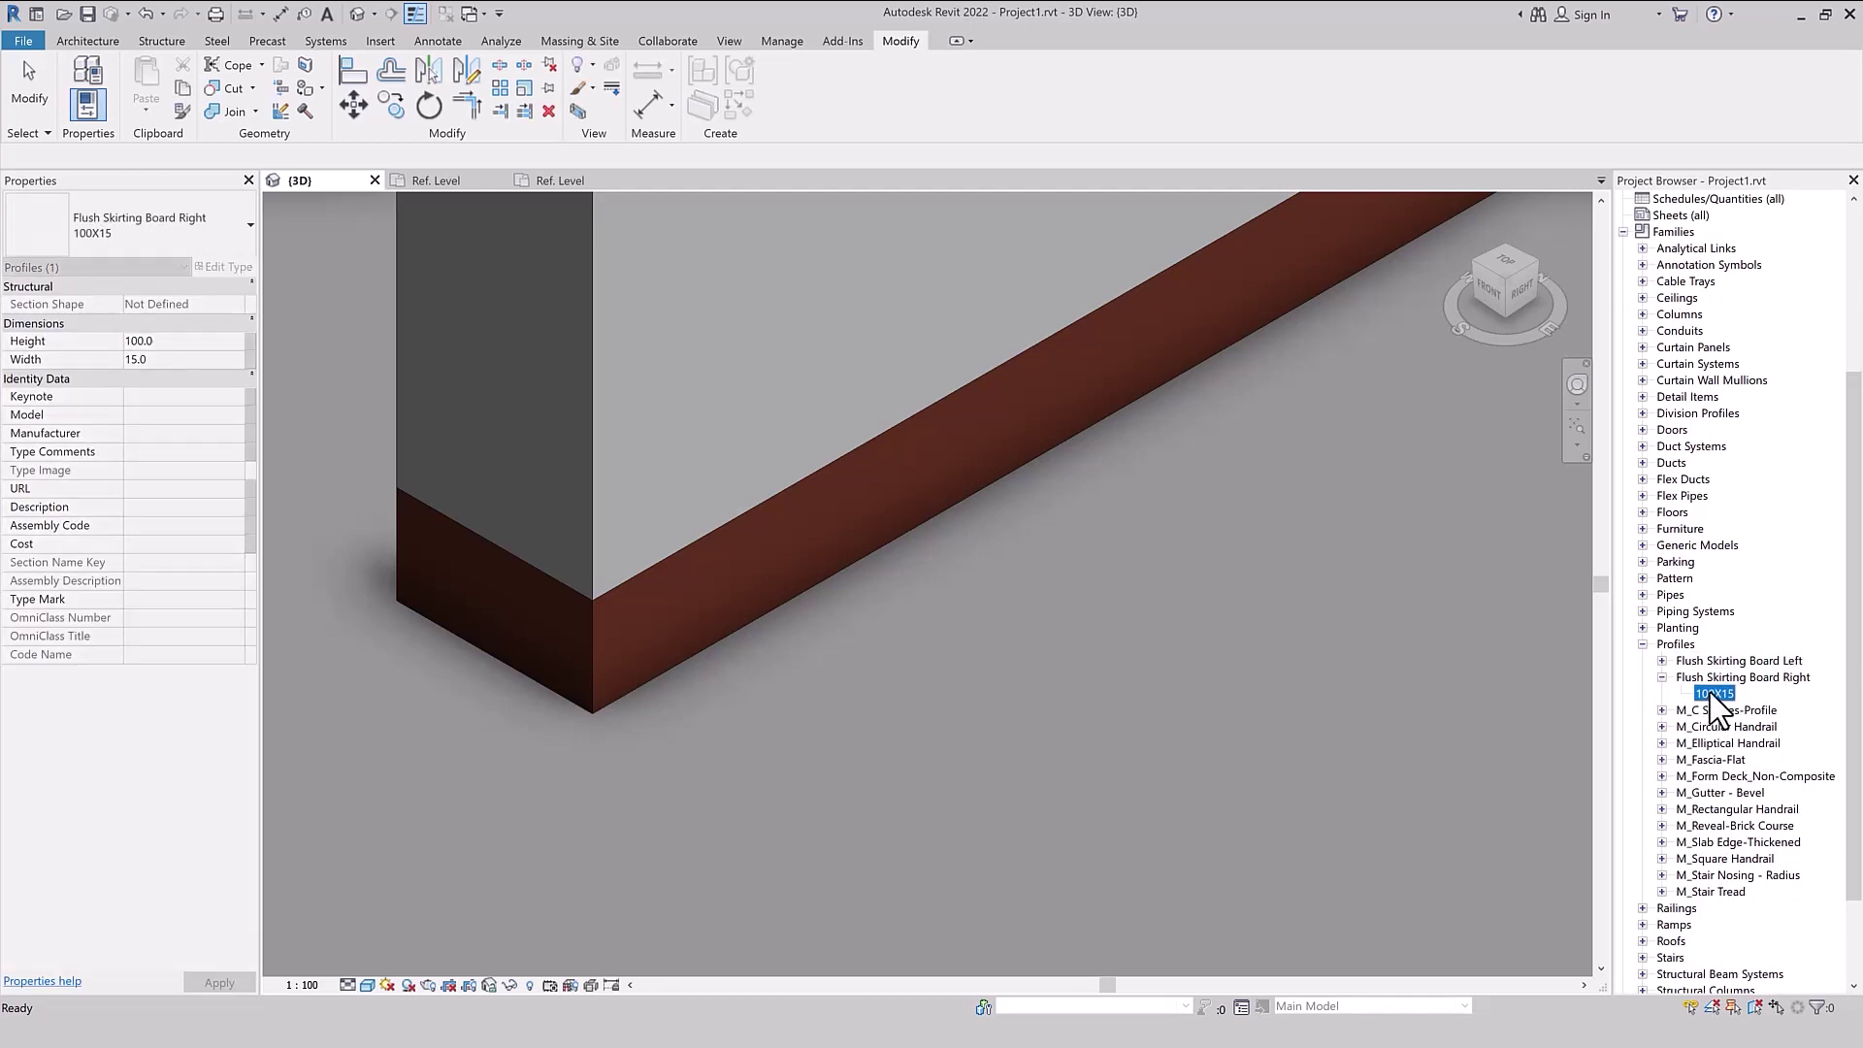
right_click(1715, 695)
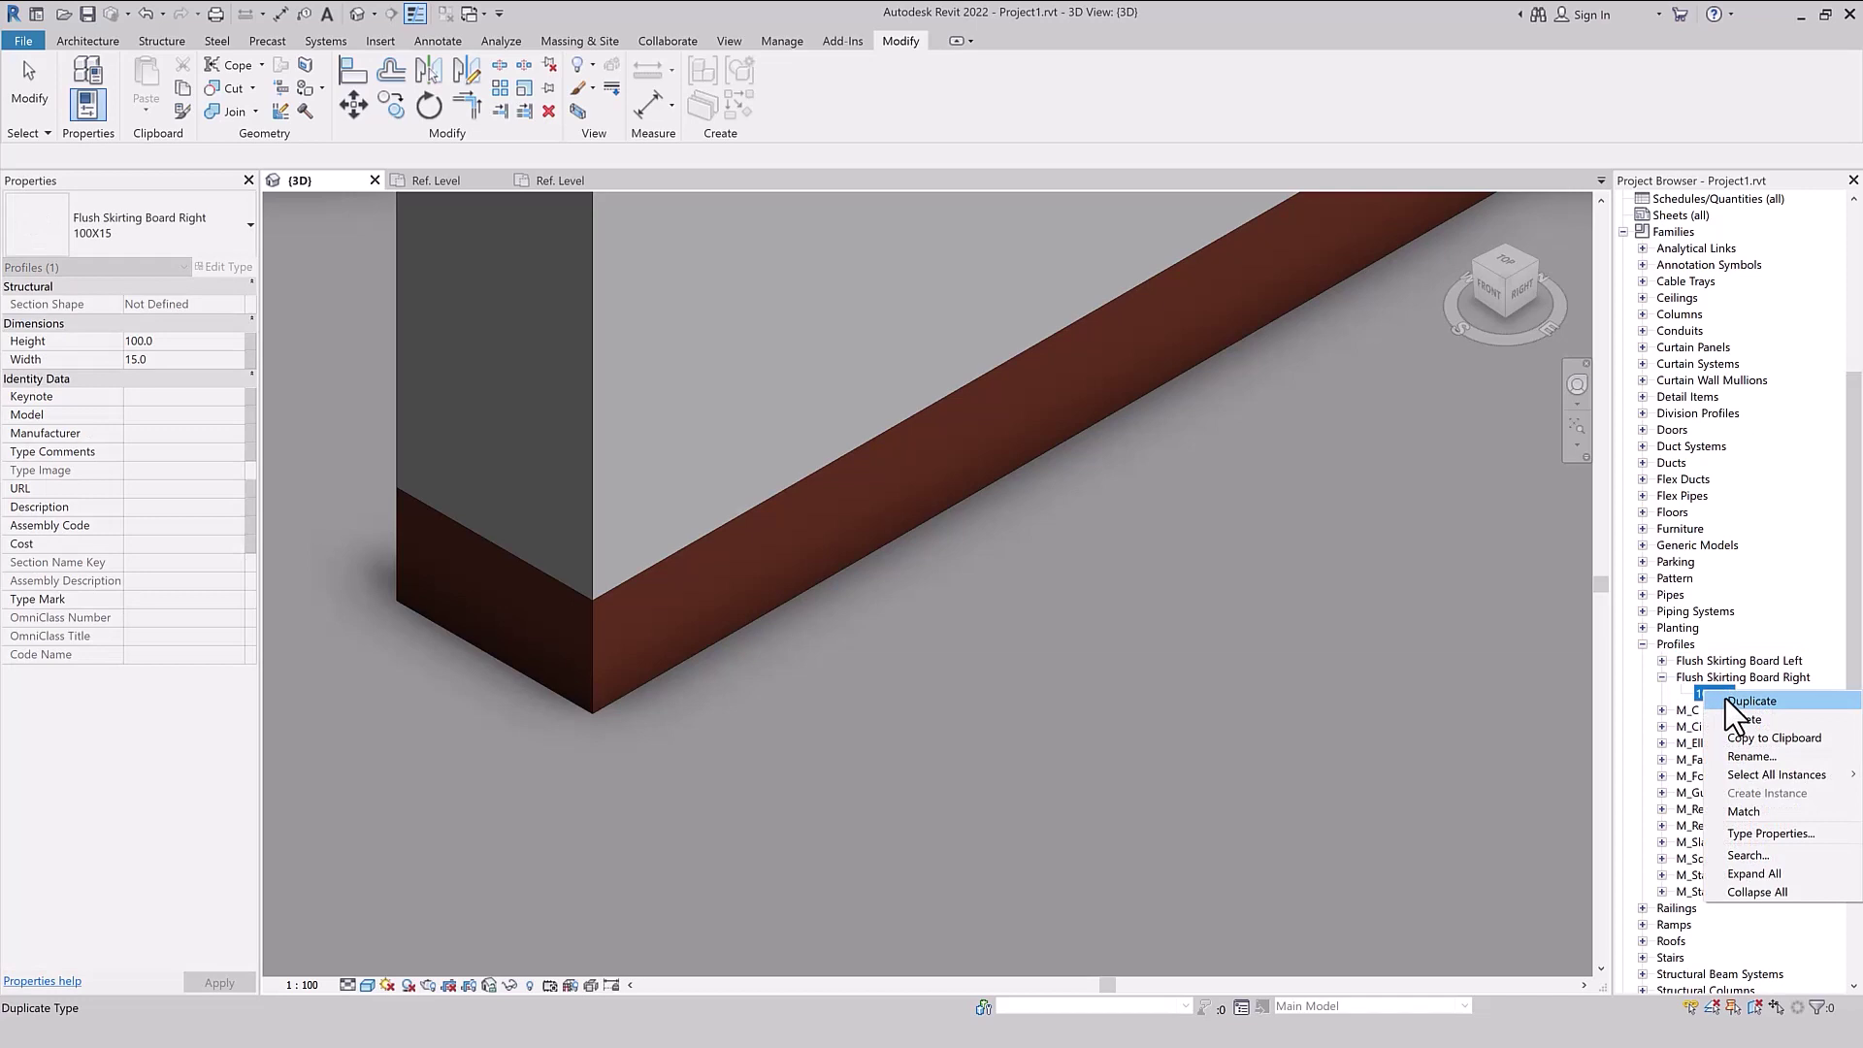
left_click(1725, 699)
left_click_drag(1723, 710, 1746, 709)
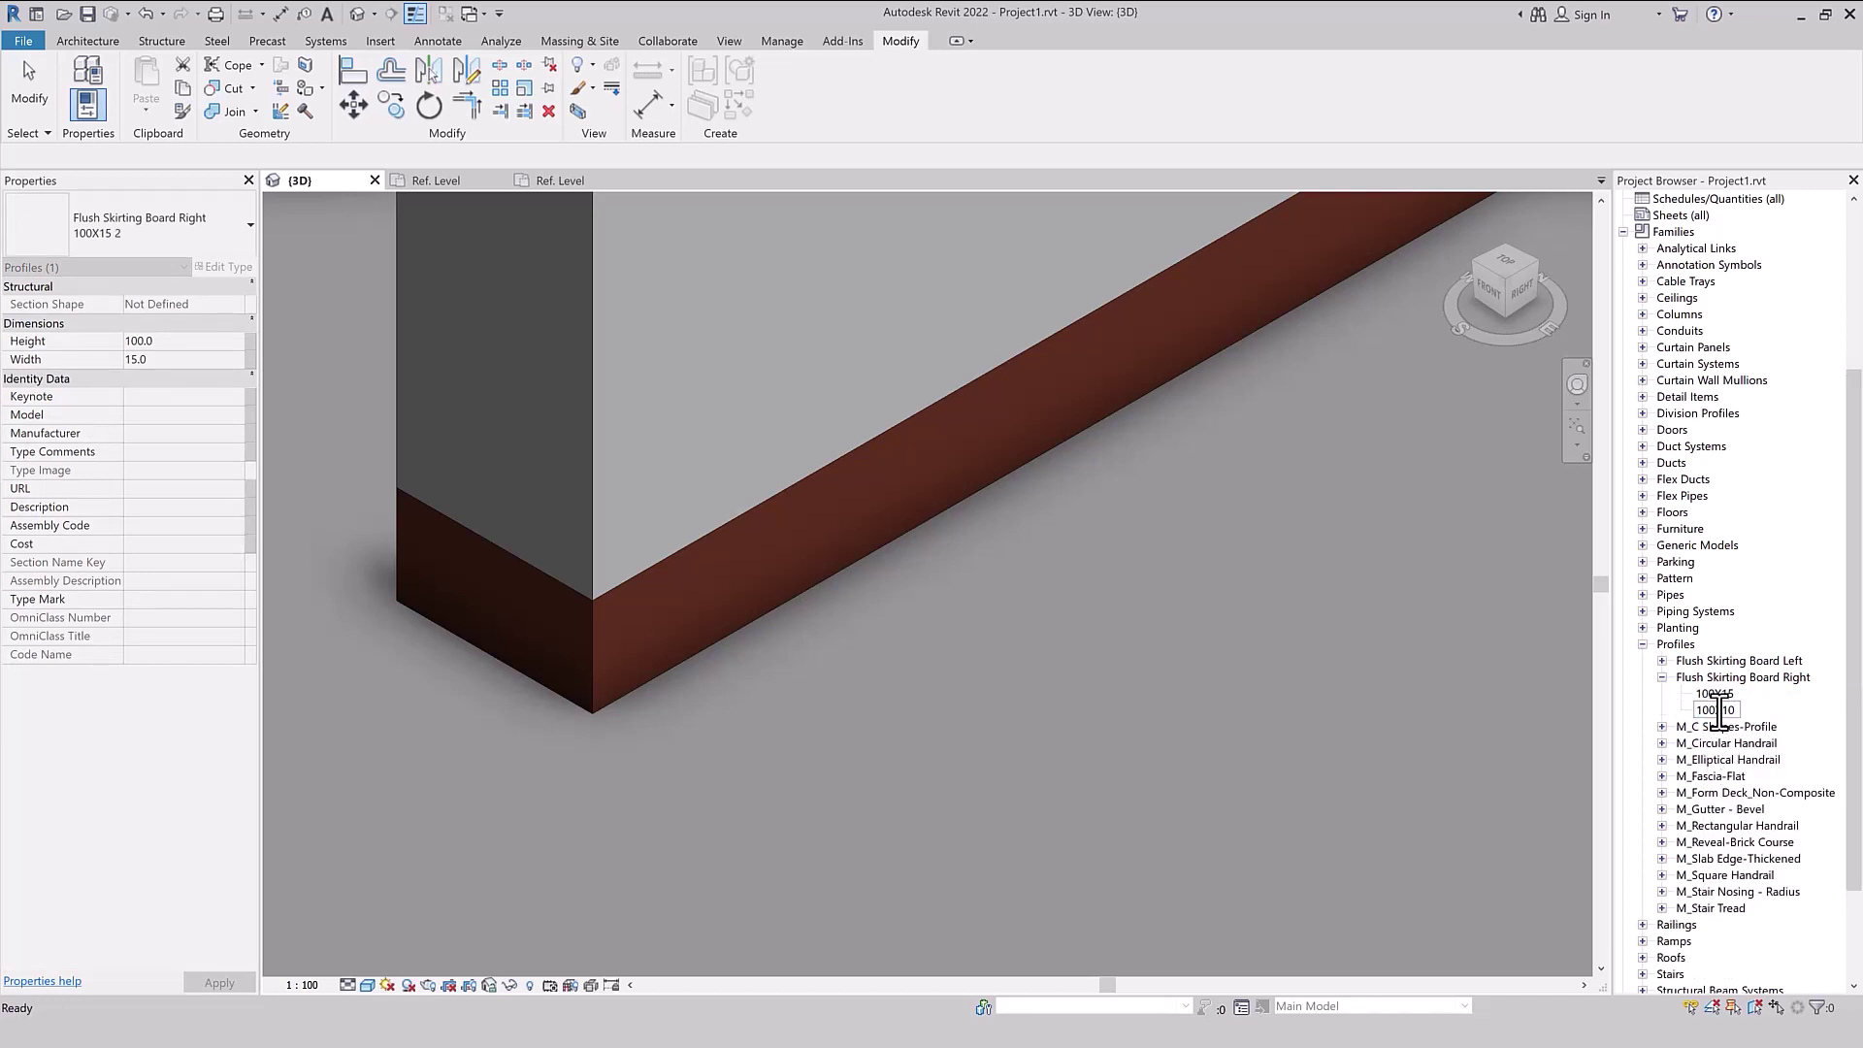
key("Return")
- Set the 10X10 profile type's Height and Width to 10
double_click(1713, 694)
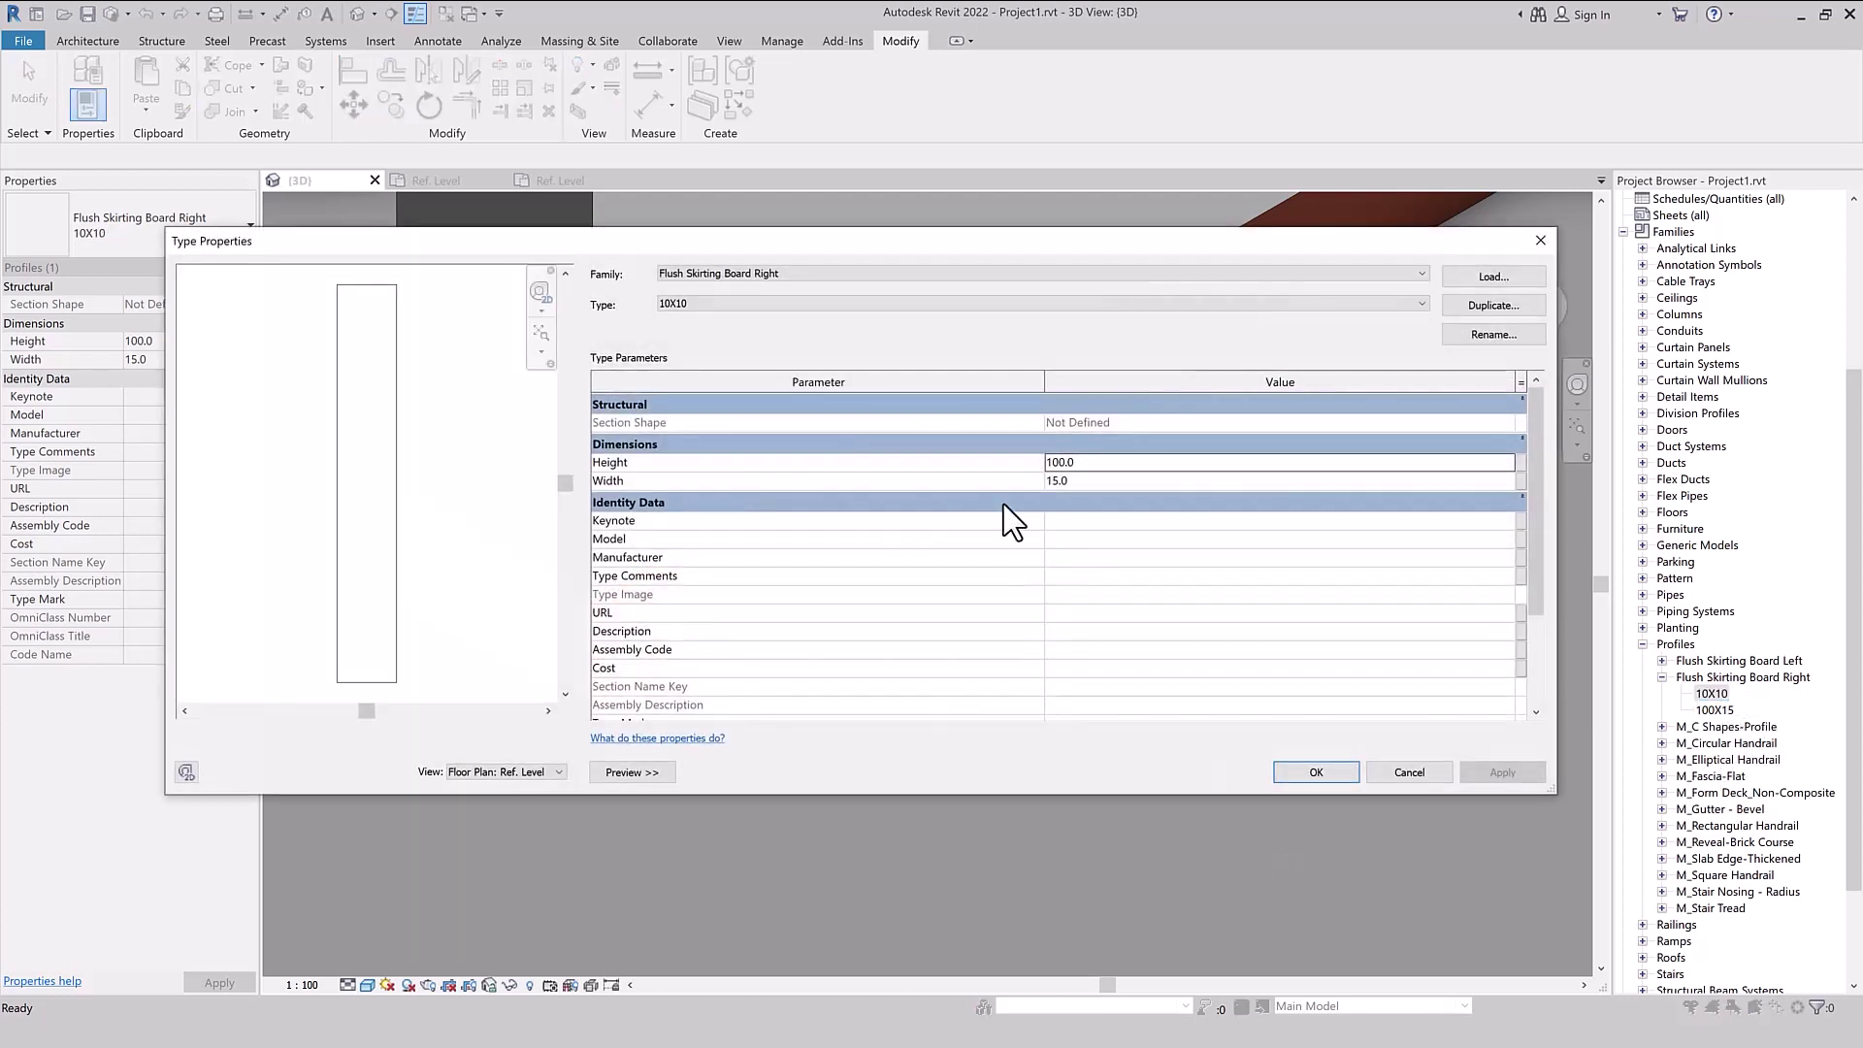
left_click(1165, 463)
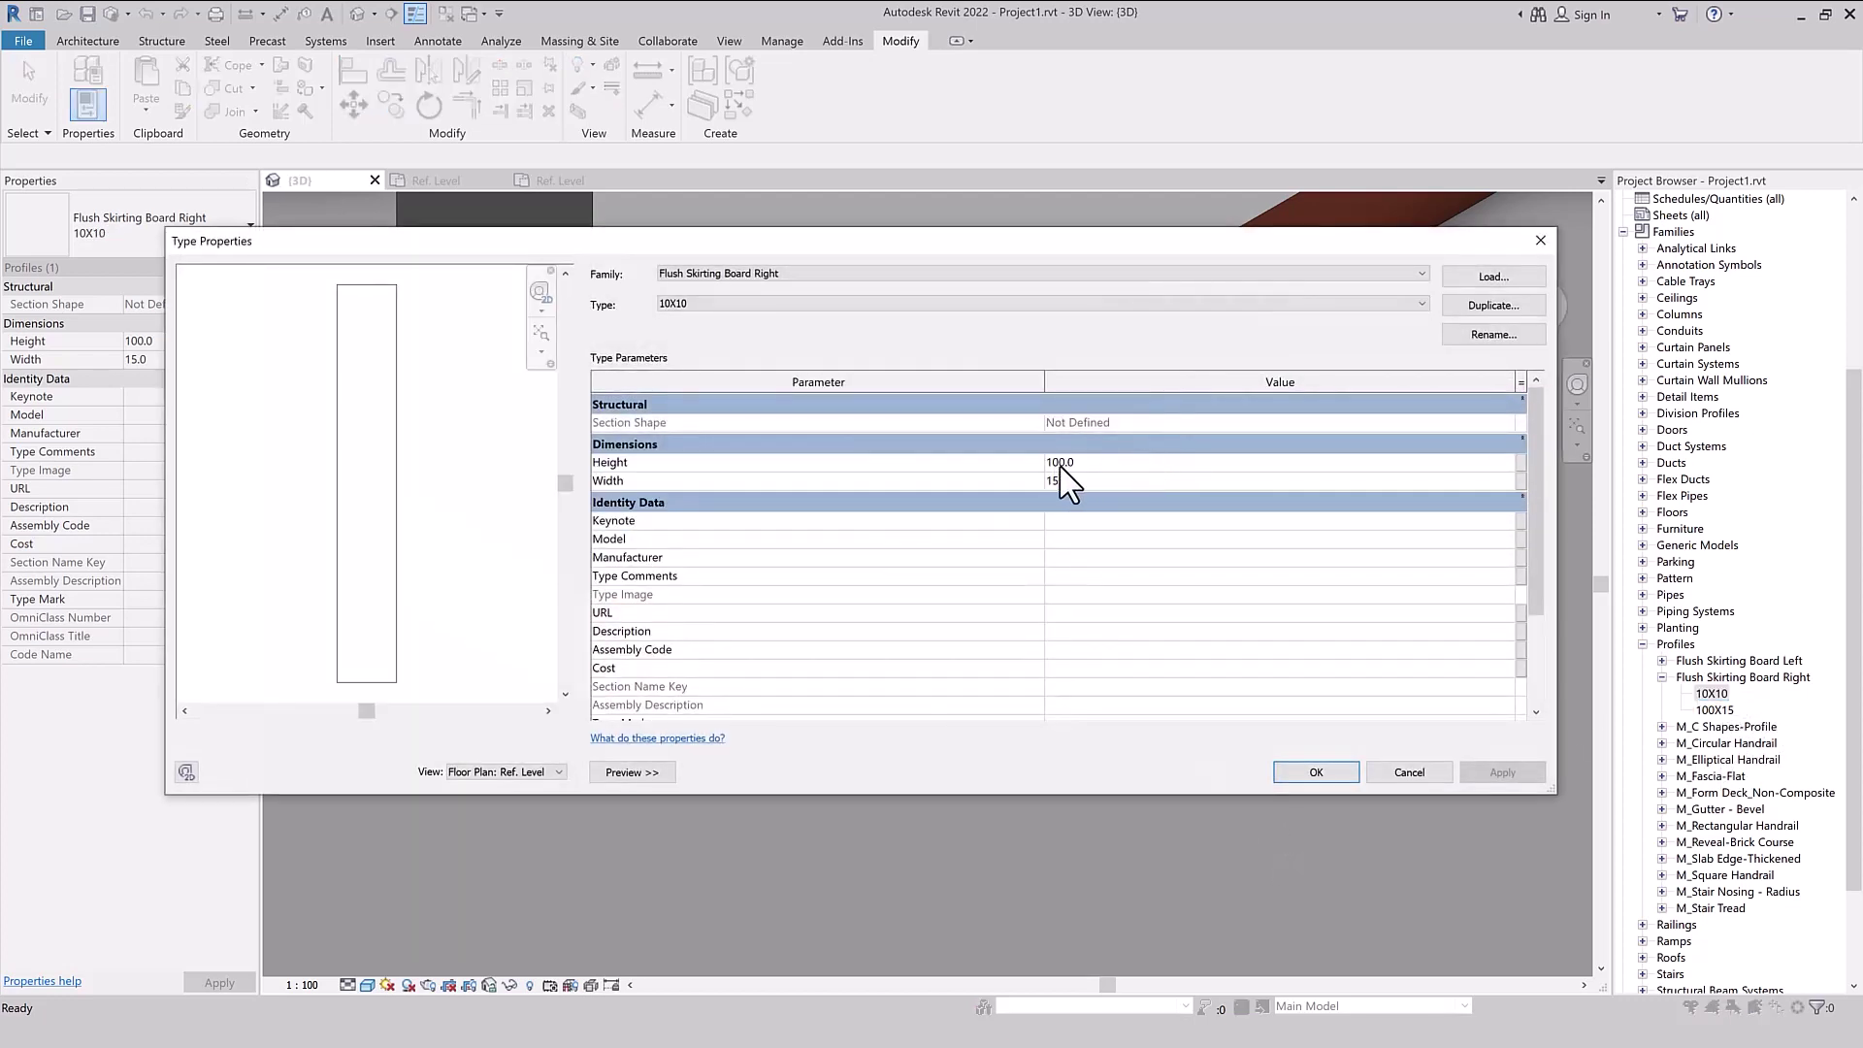
type("10")
left_click(1085, 481)
left_click(1316, 773)
left_click(1067, 757)
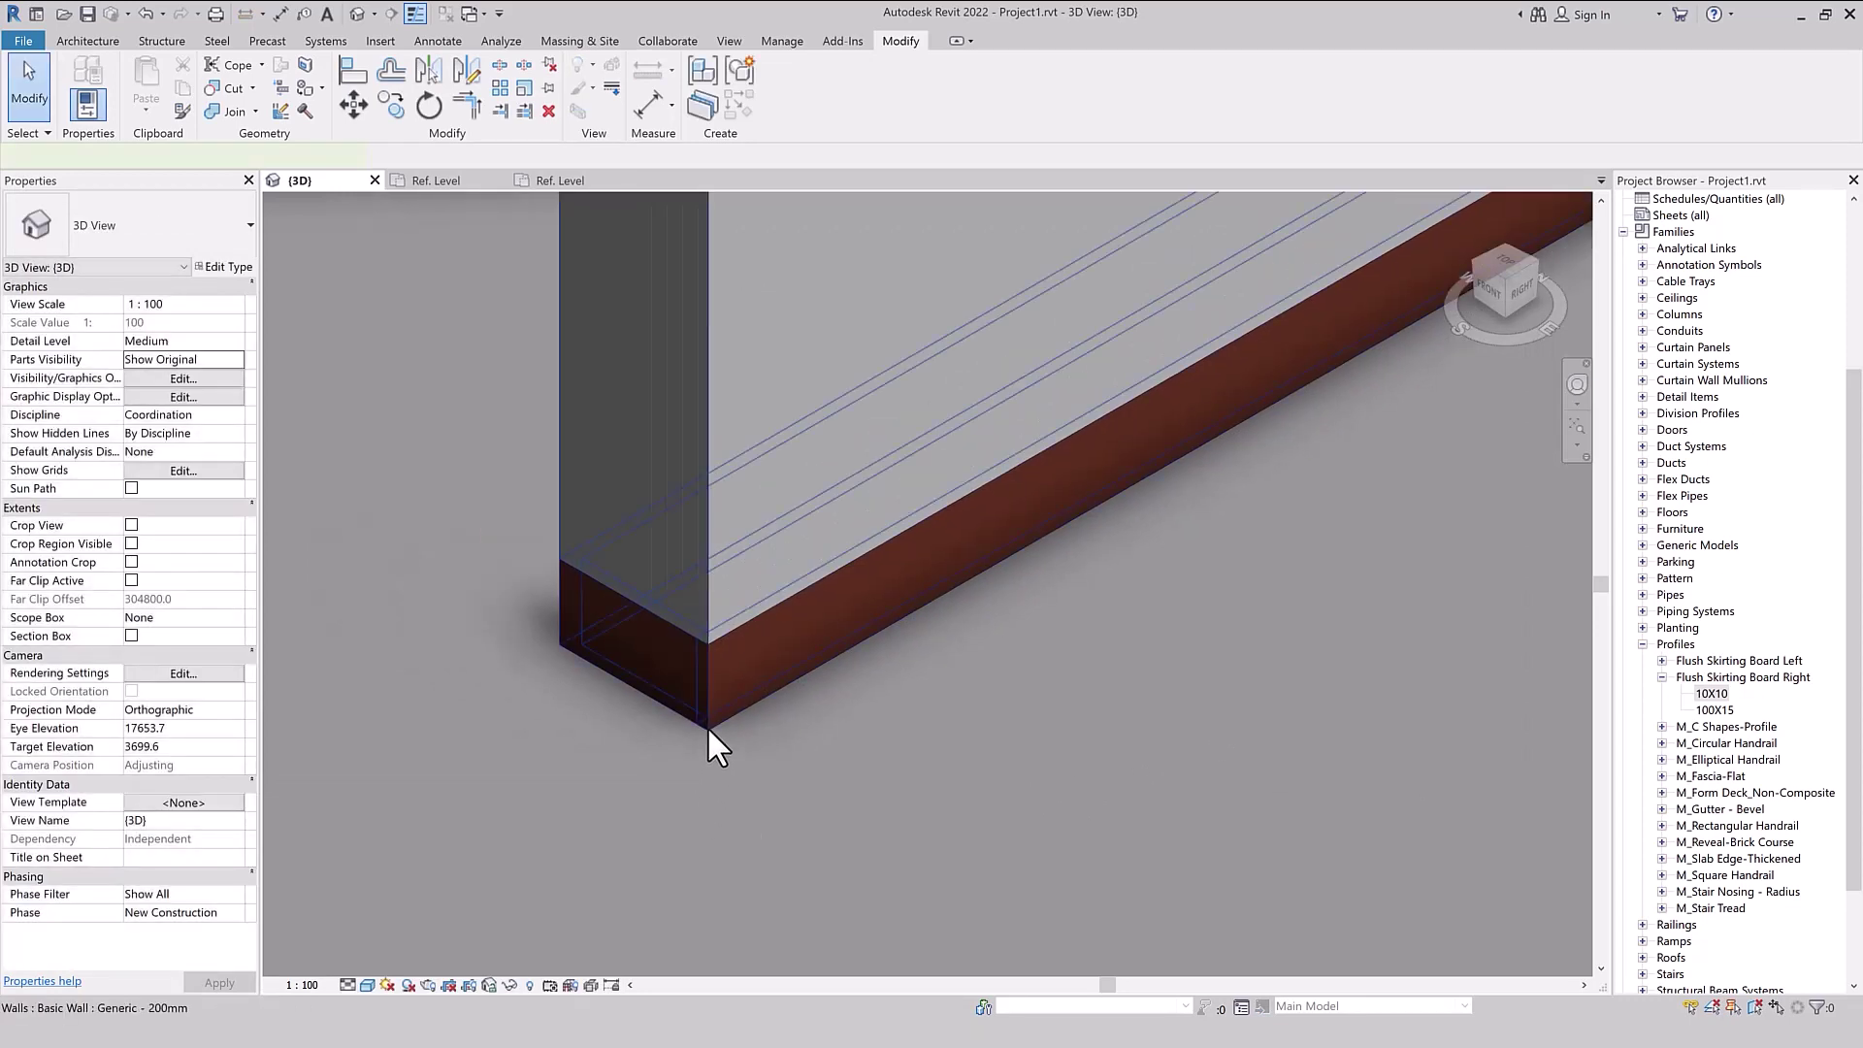
- Add two reveal rows to the wall type's structure
left_click(707, 725)
left_click(231, 268)
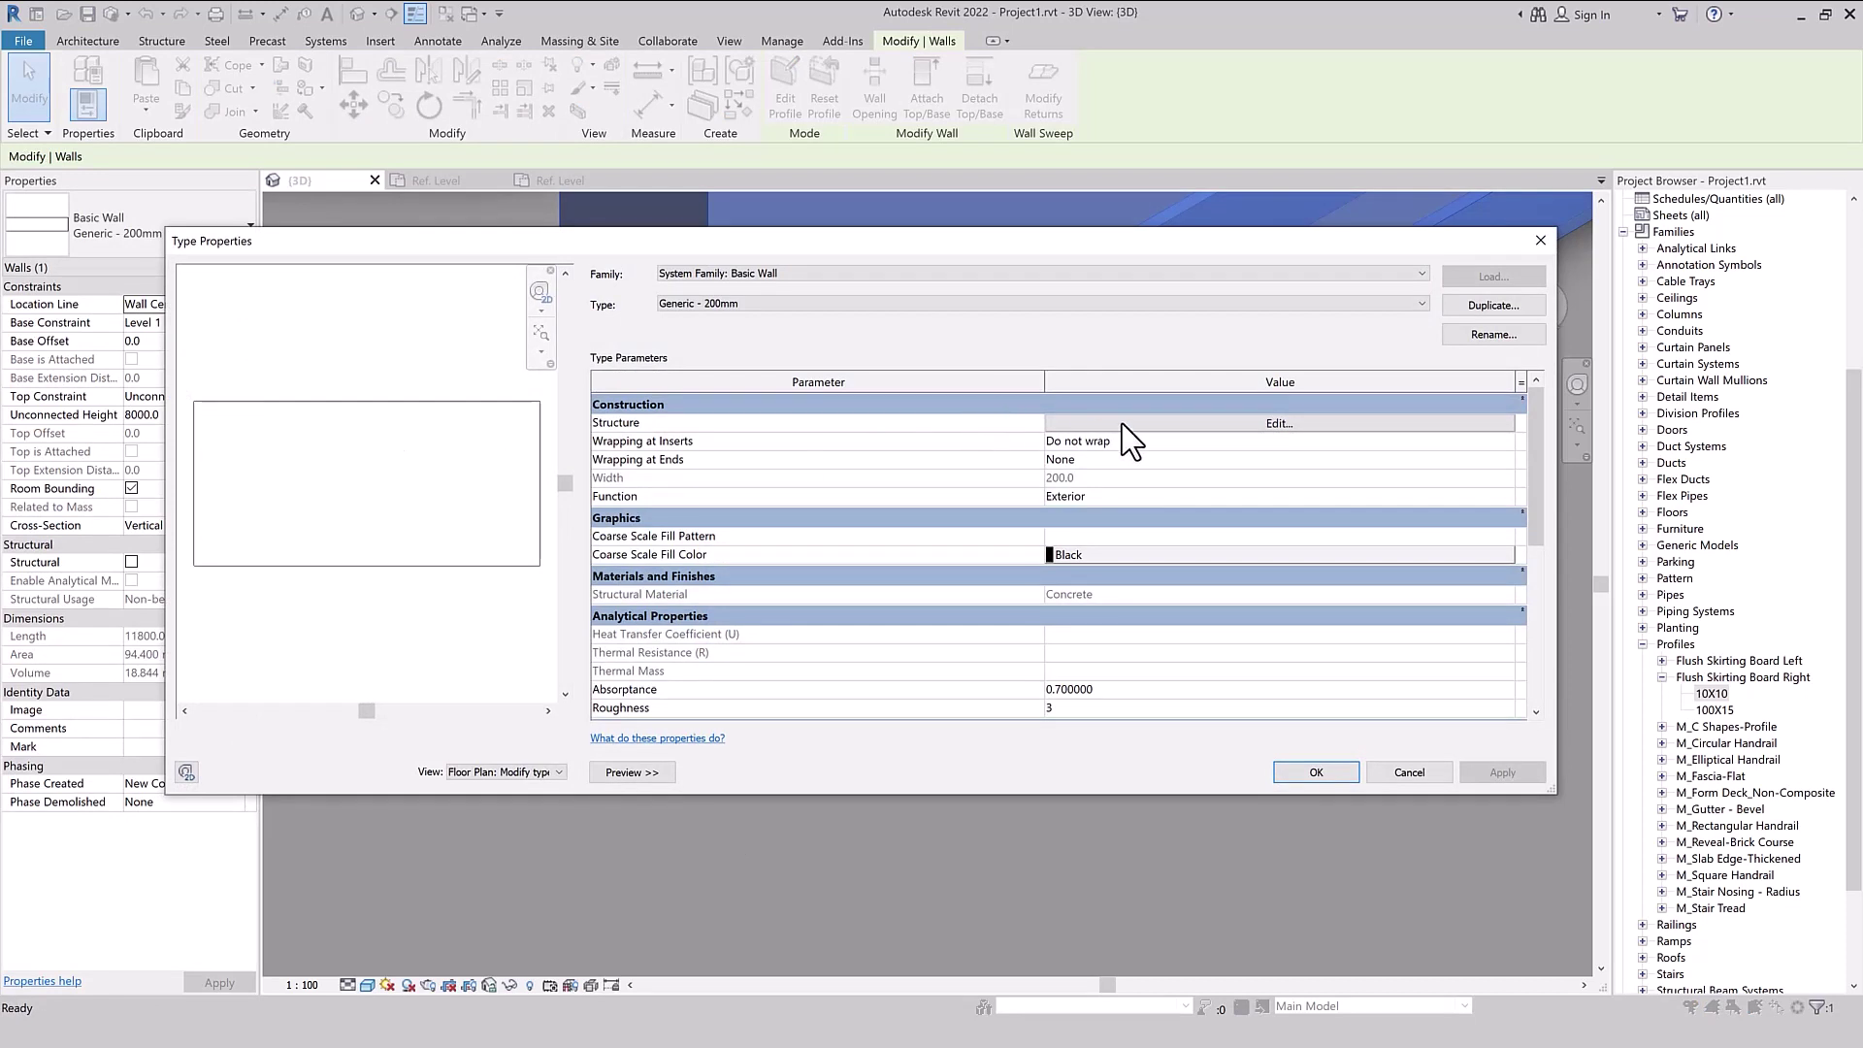
left_click(1120, 425)
left_click(556, 772)
left_click(920, 718)
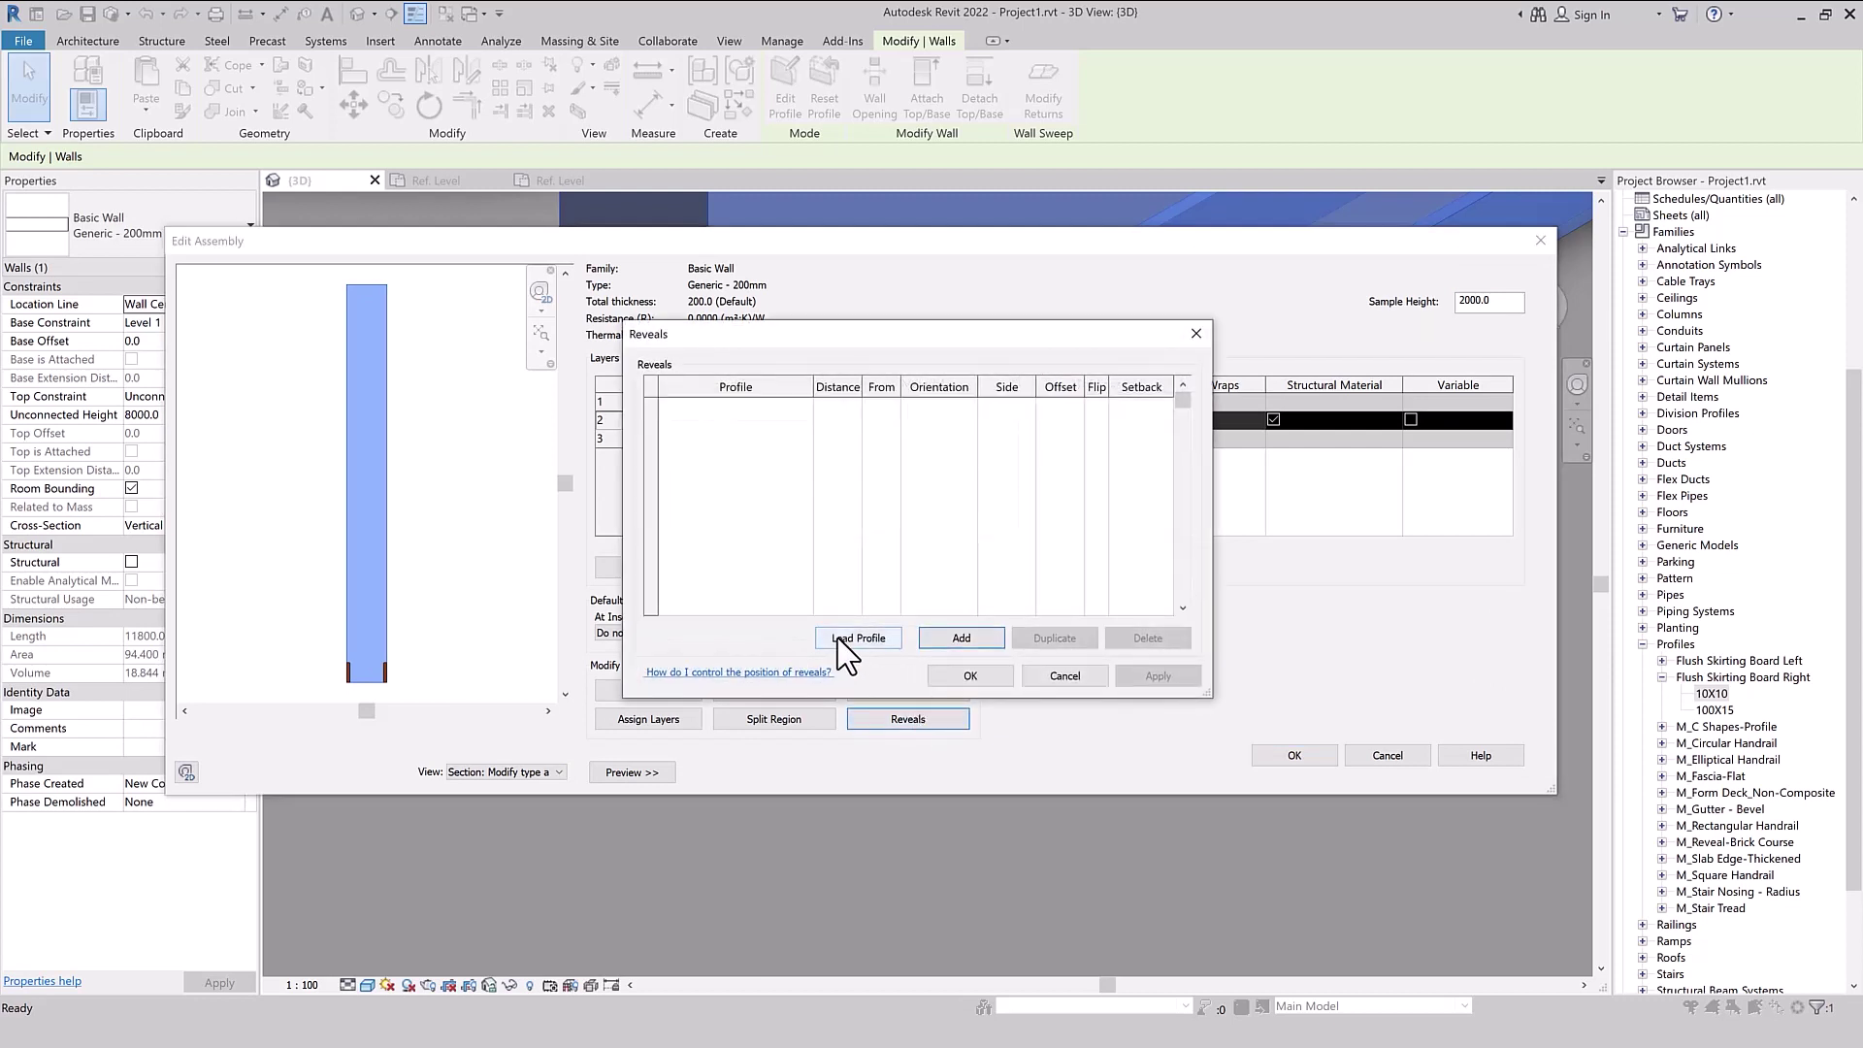
left_click(969, 636)
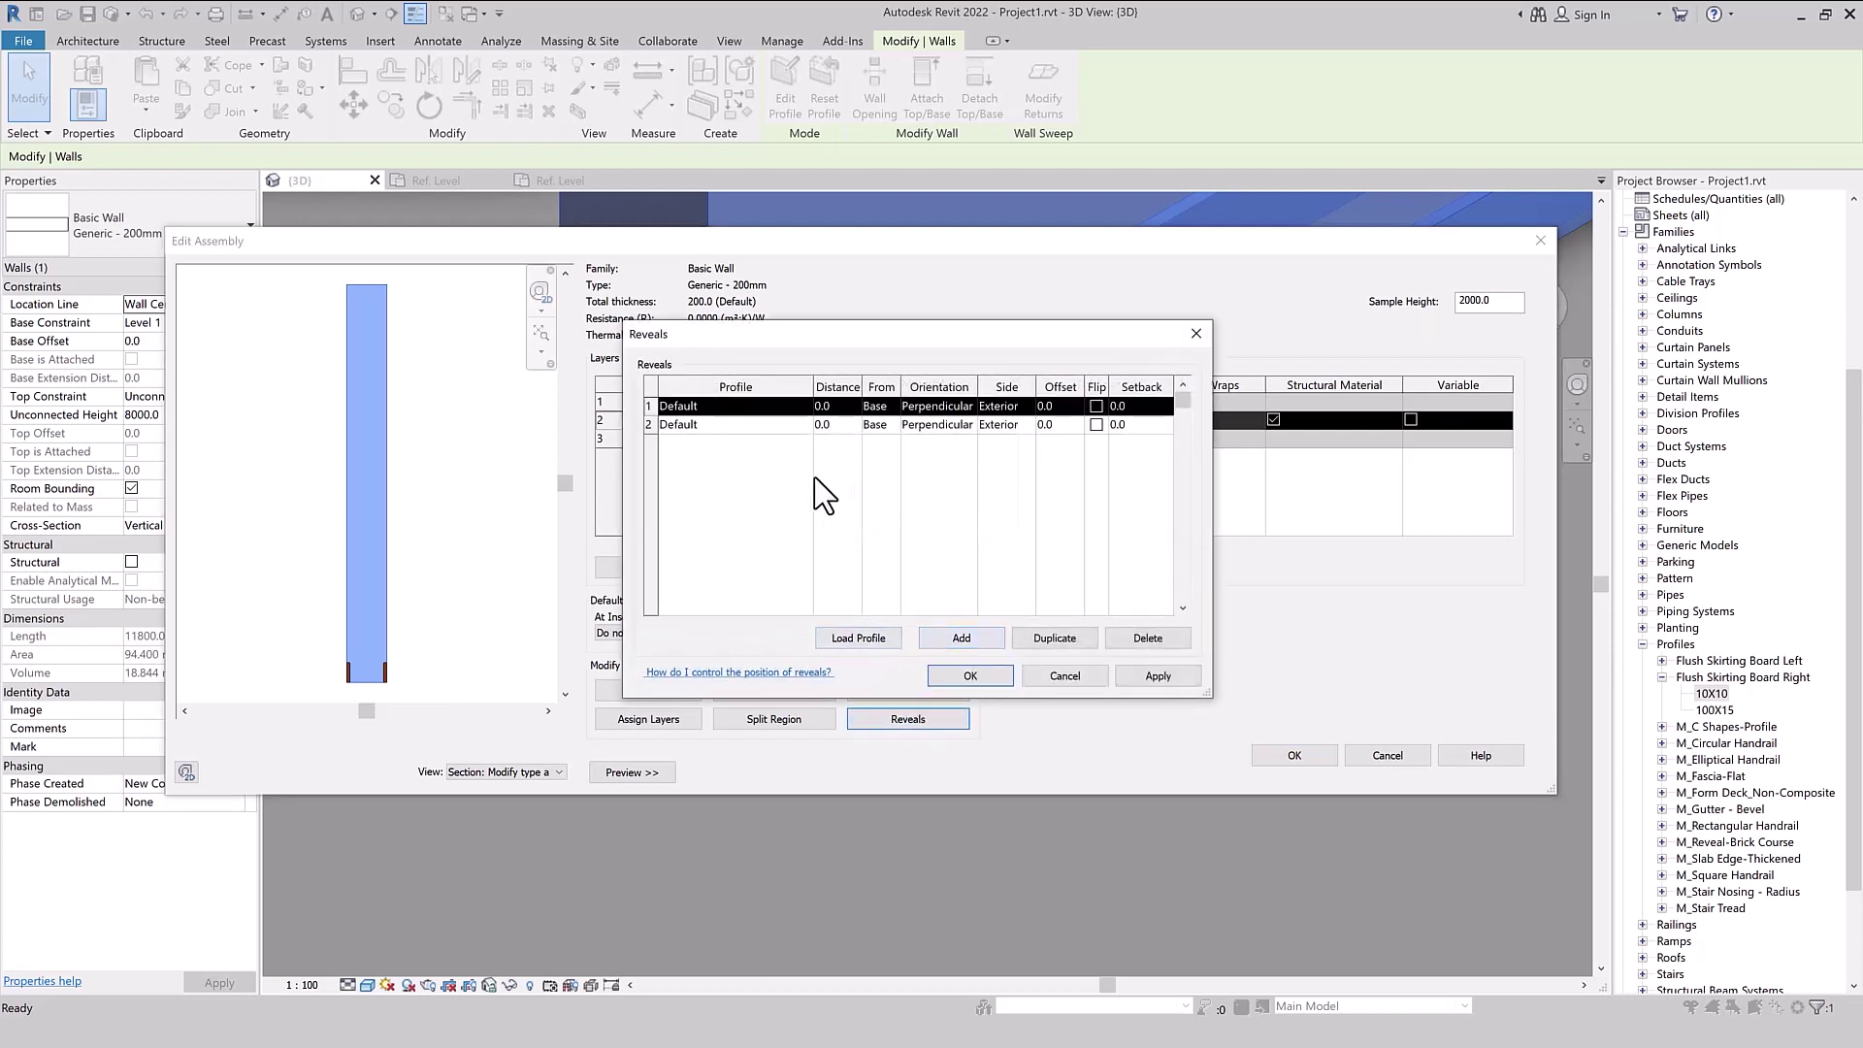
left_click(805, 408)
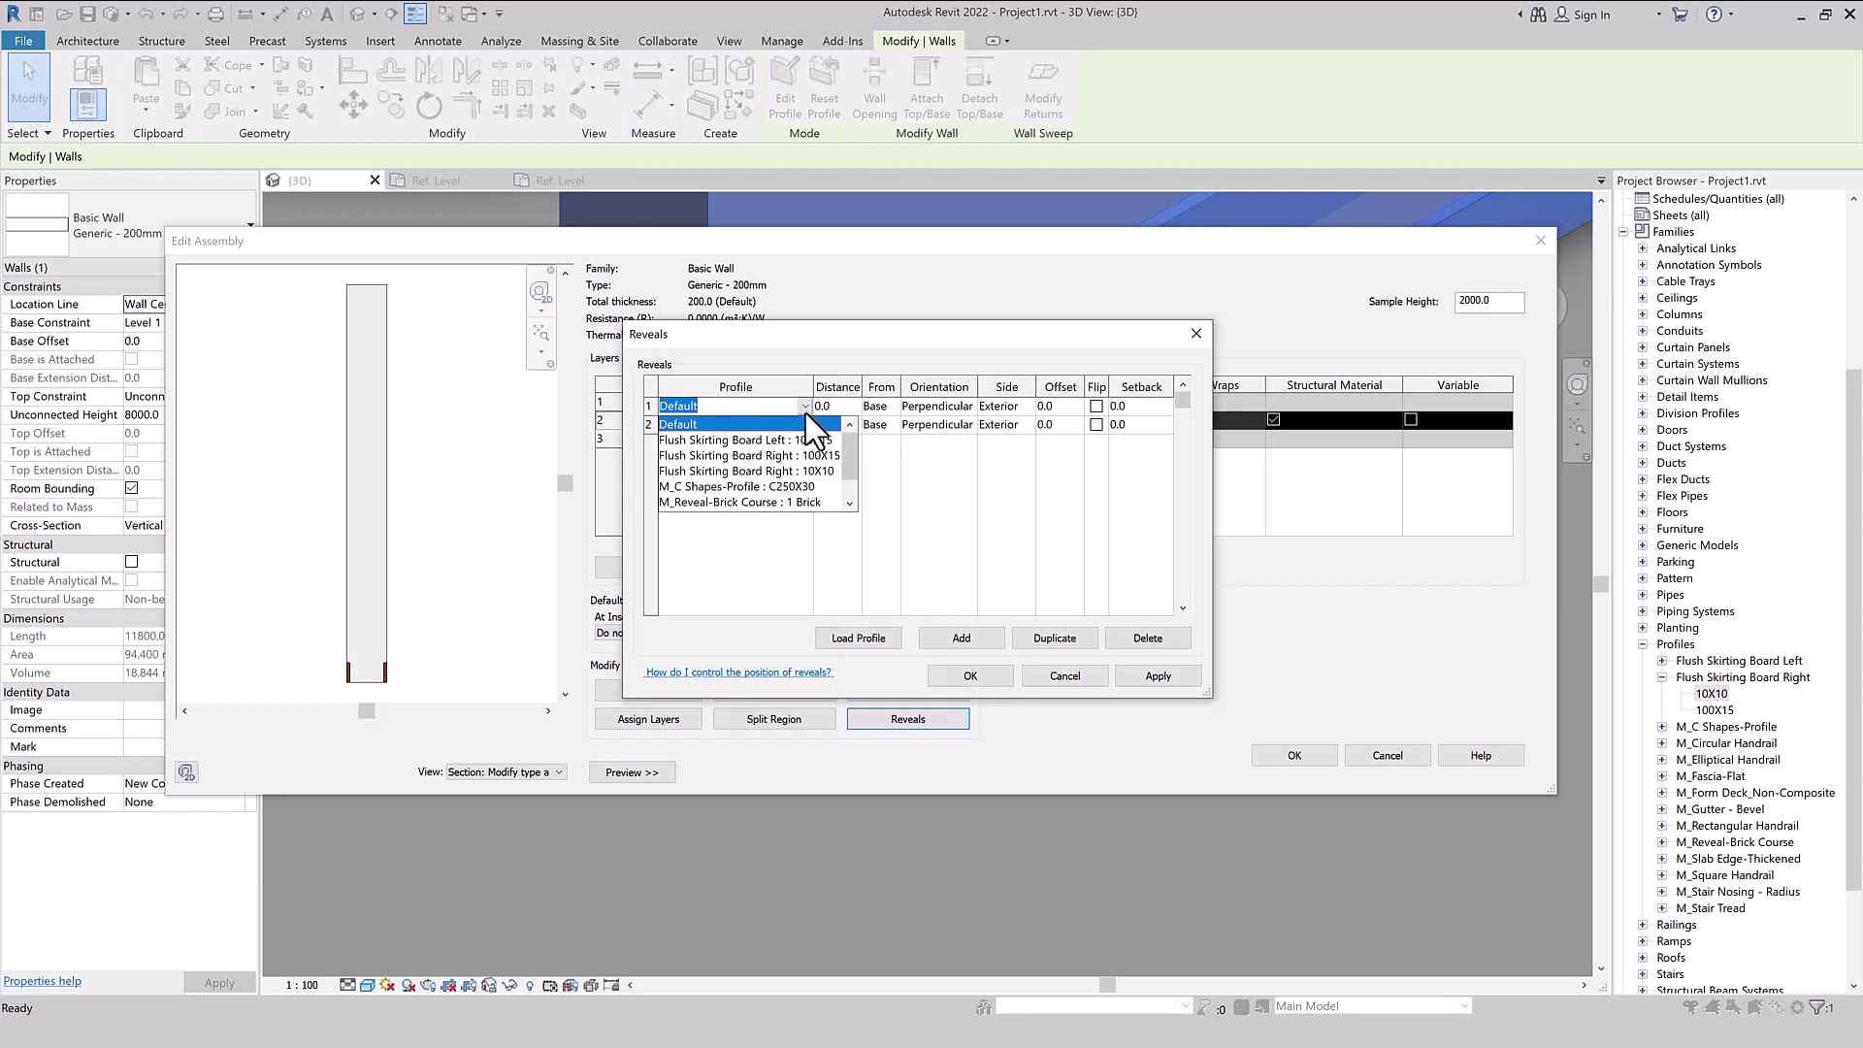
- Set both reveals to the Flush Skirting Board Right 10X10 profile, one on the Interior side
left_click(801, 471)
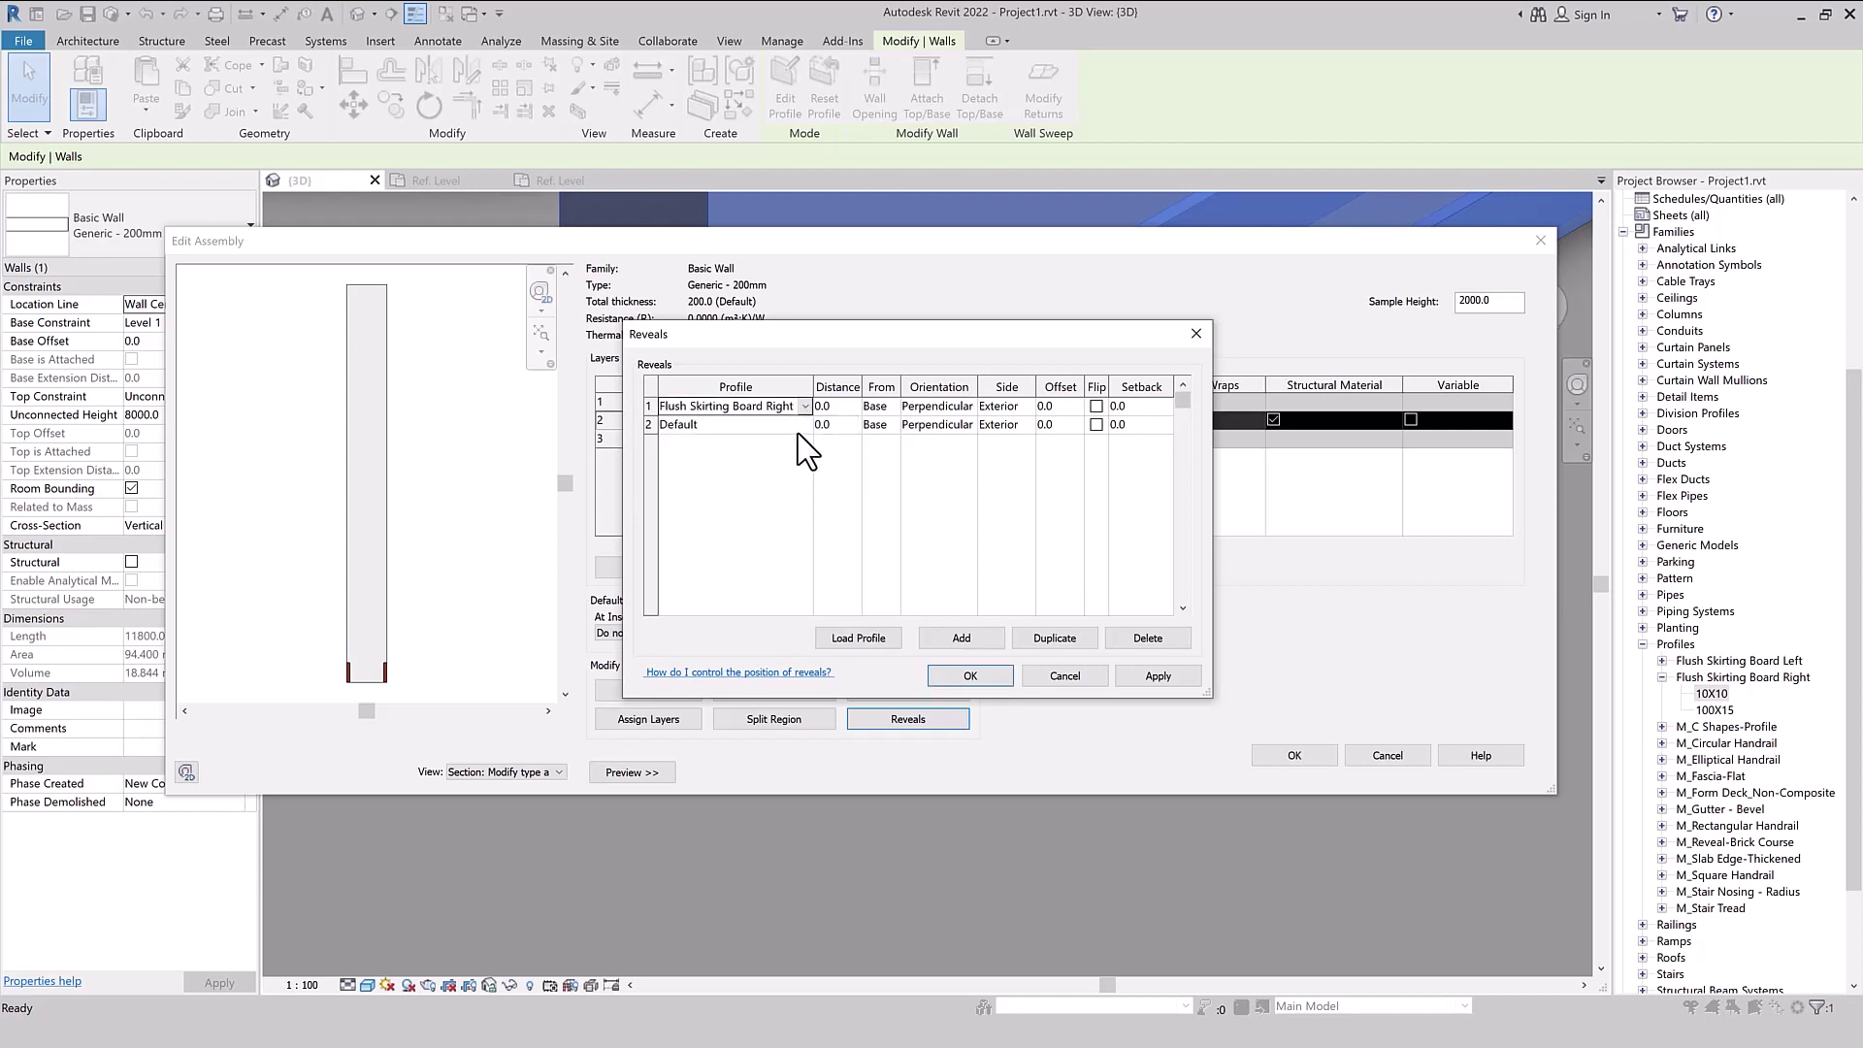
left_click(804, 424)
left_click(794, 489)
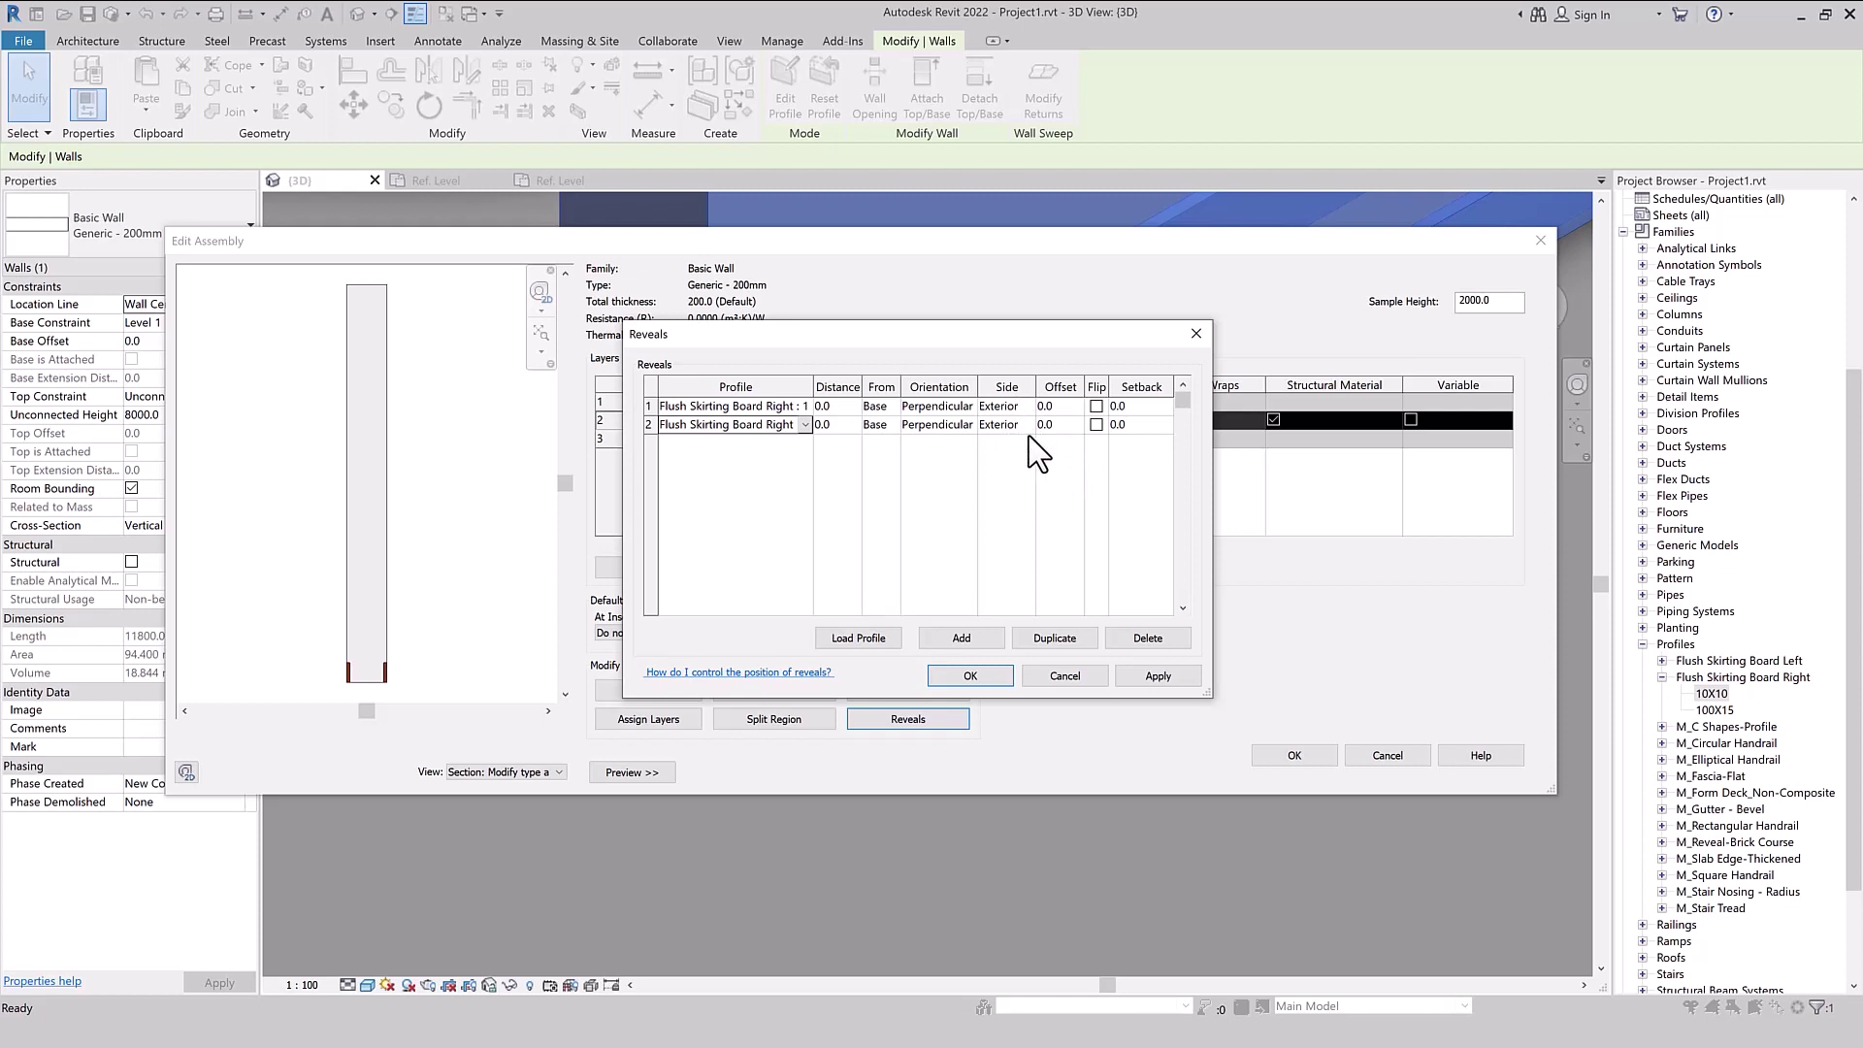
left_click(1026, 426)
left_click(999, 459)
left_click(1155, 677)
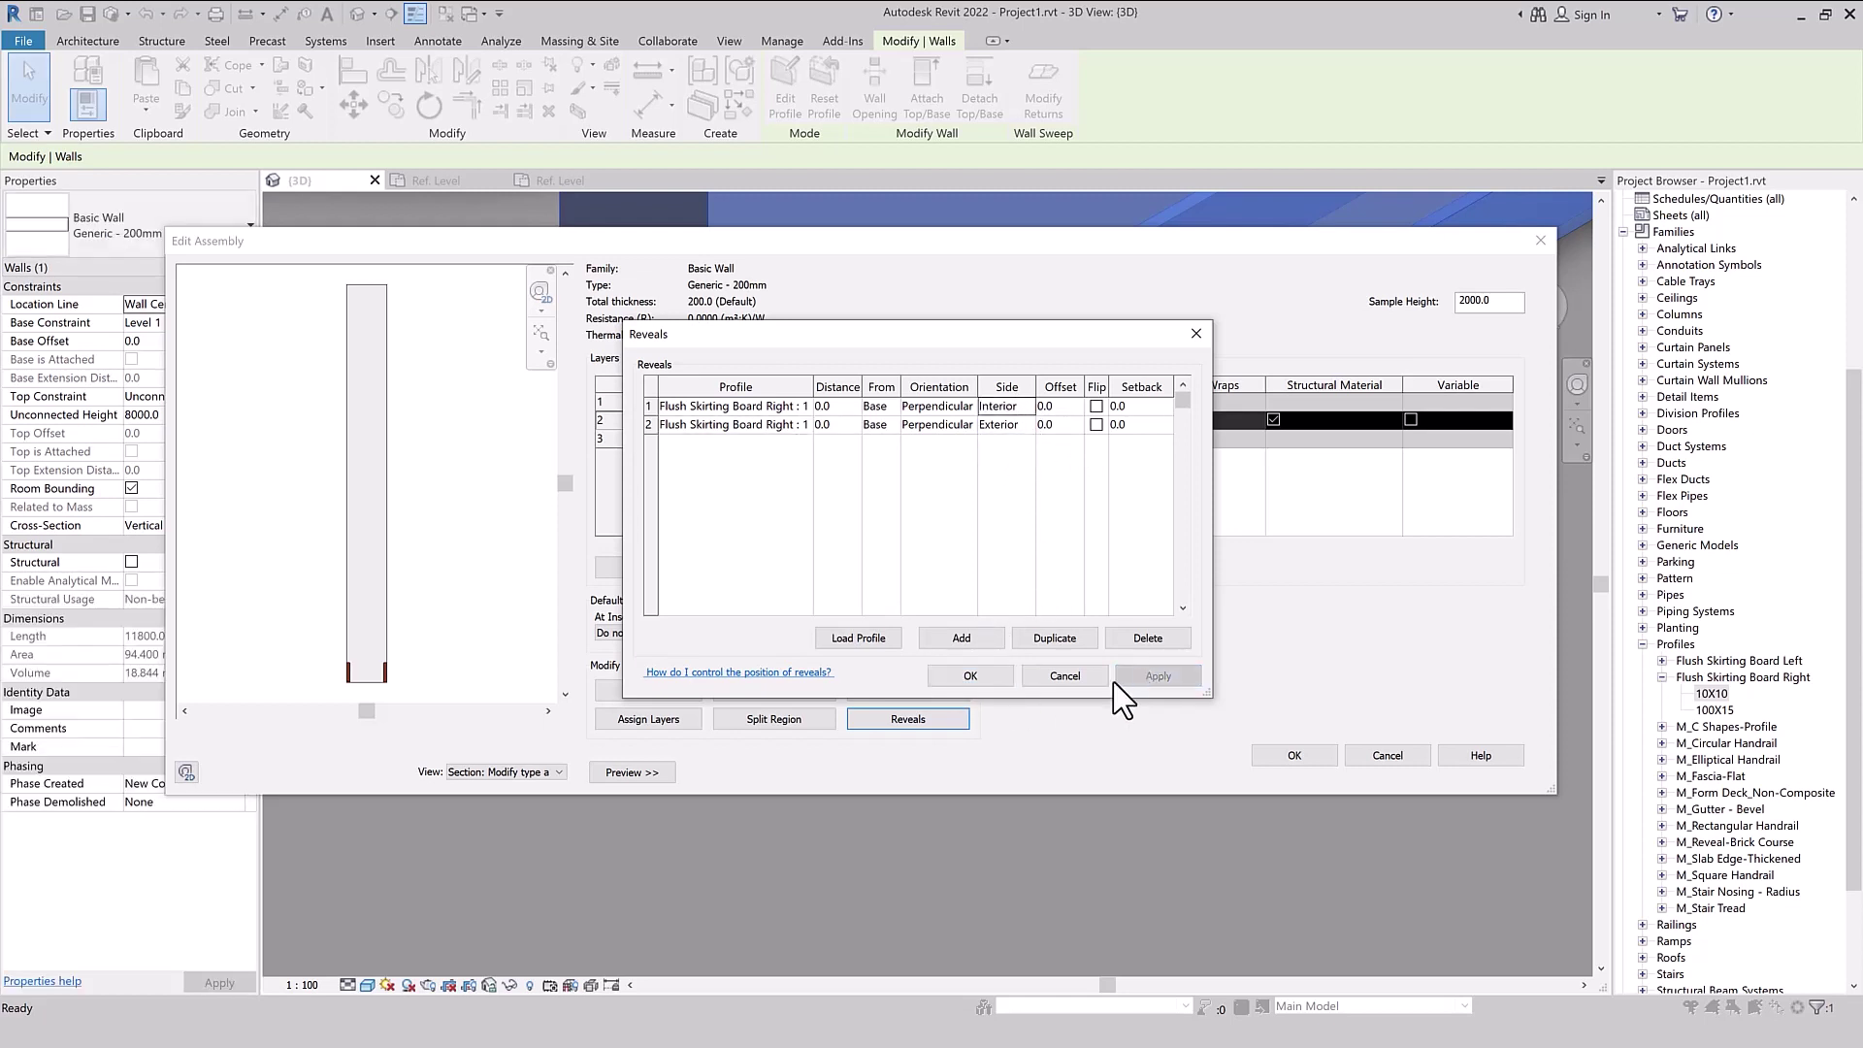
left_click(971, 675)
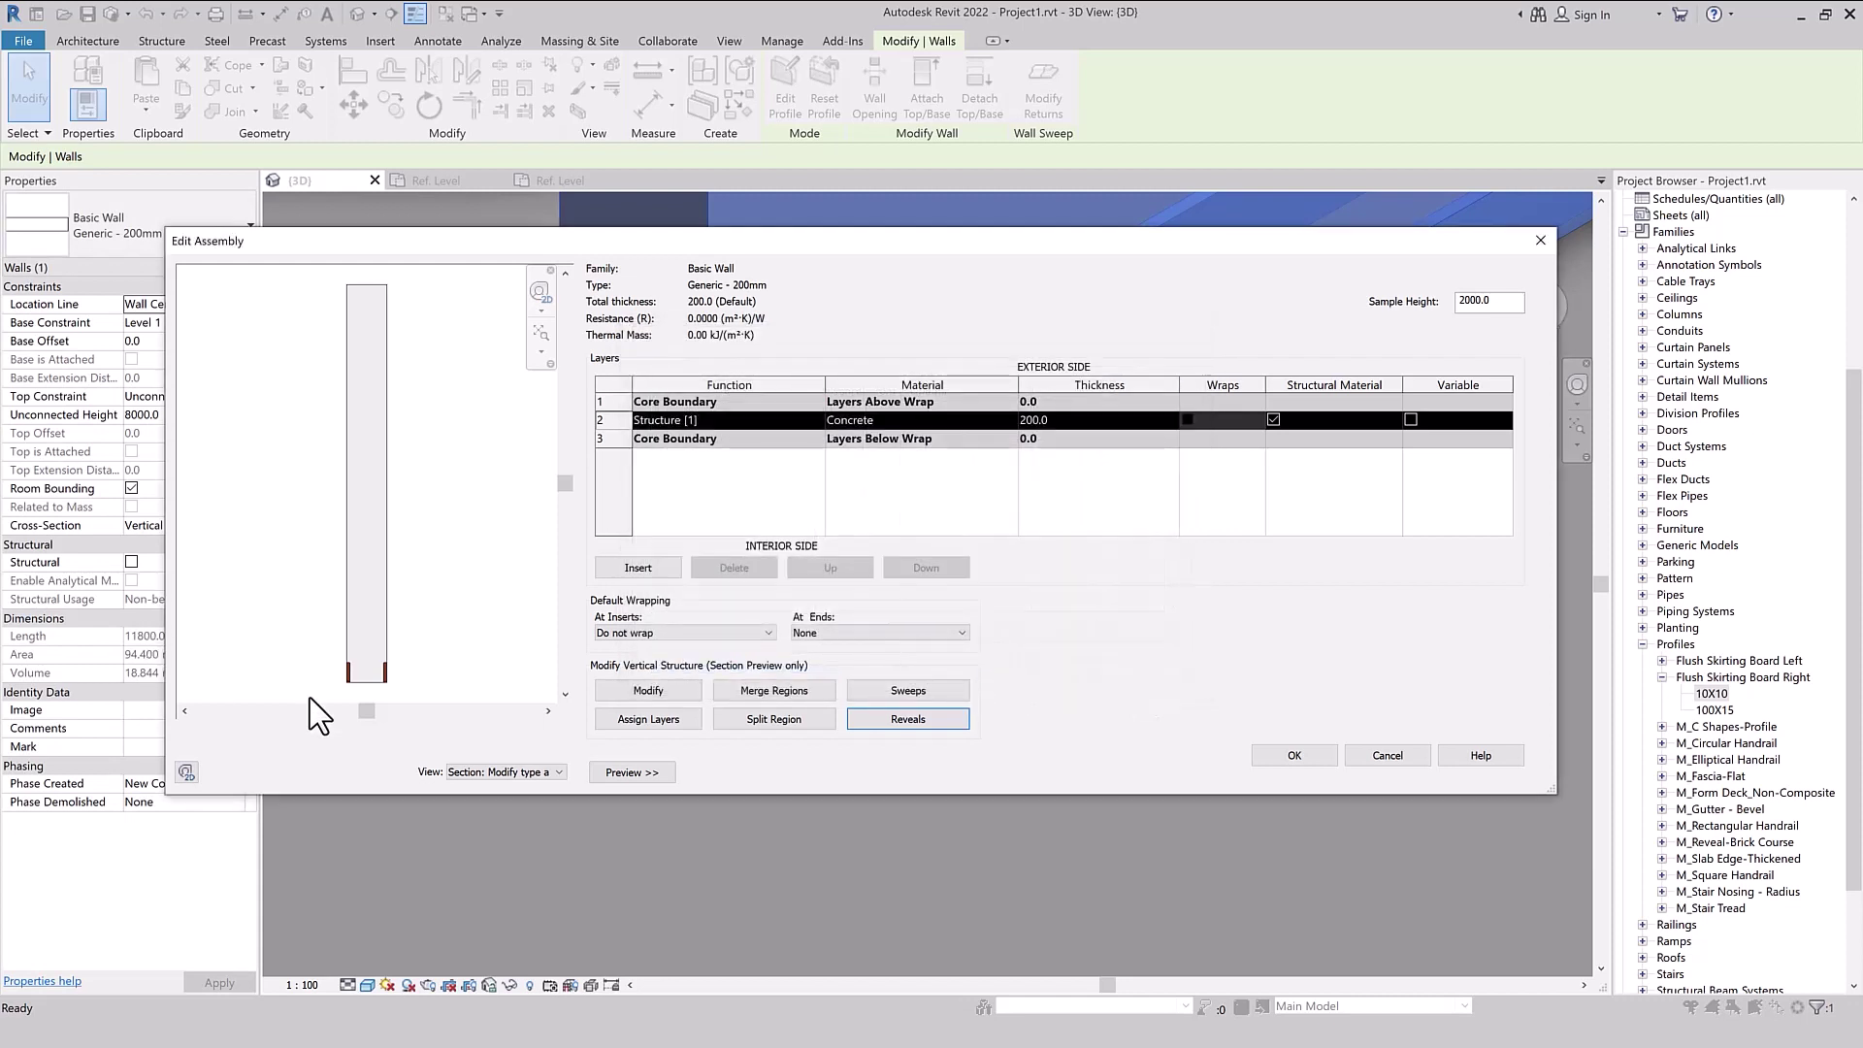
left_click(1294, 755)
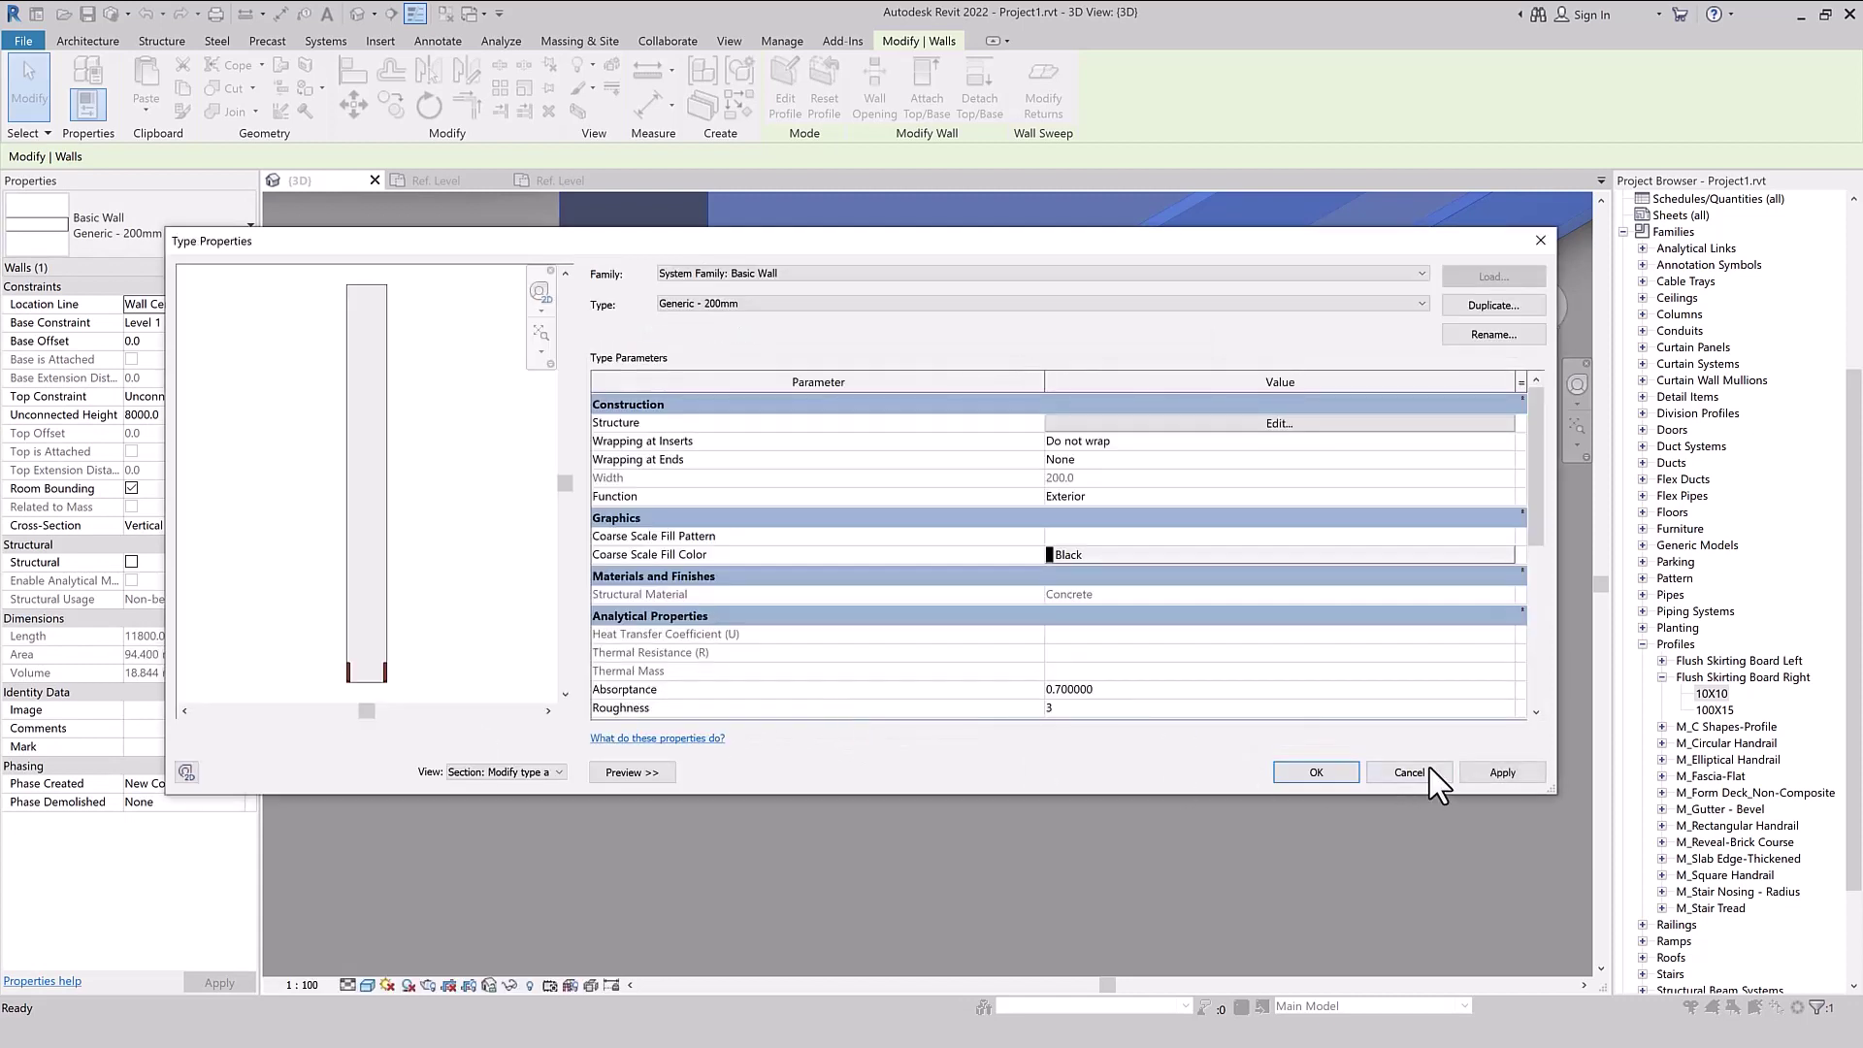
left_click(1316, 771)
left_click(953, 805)
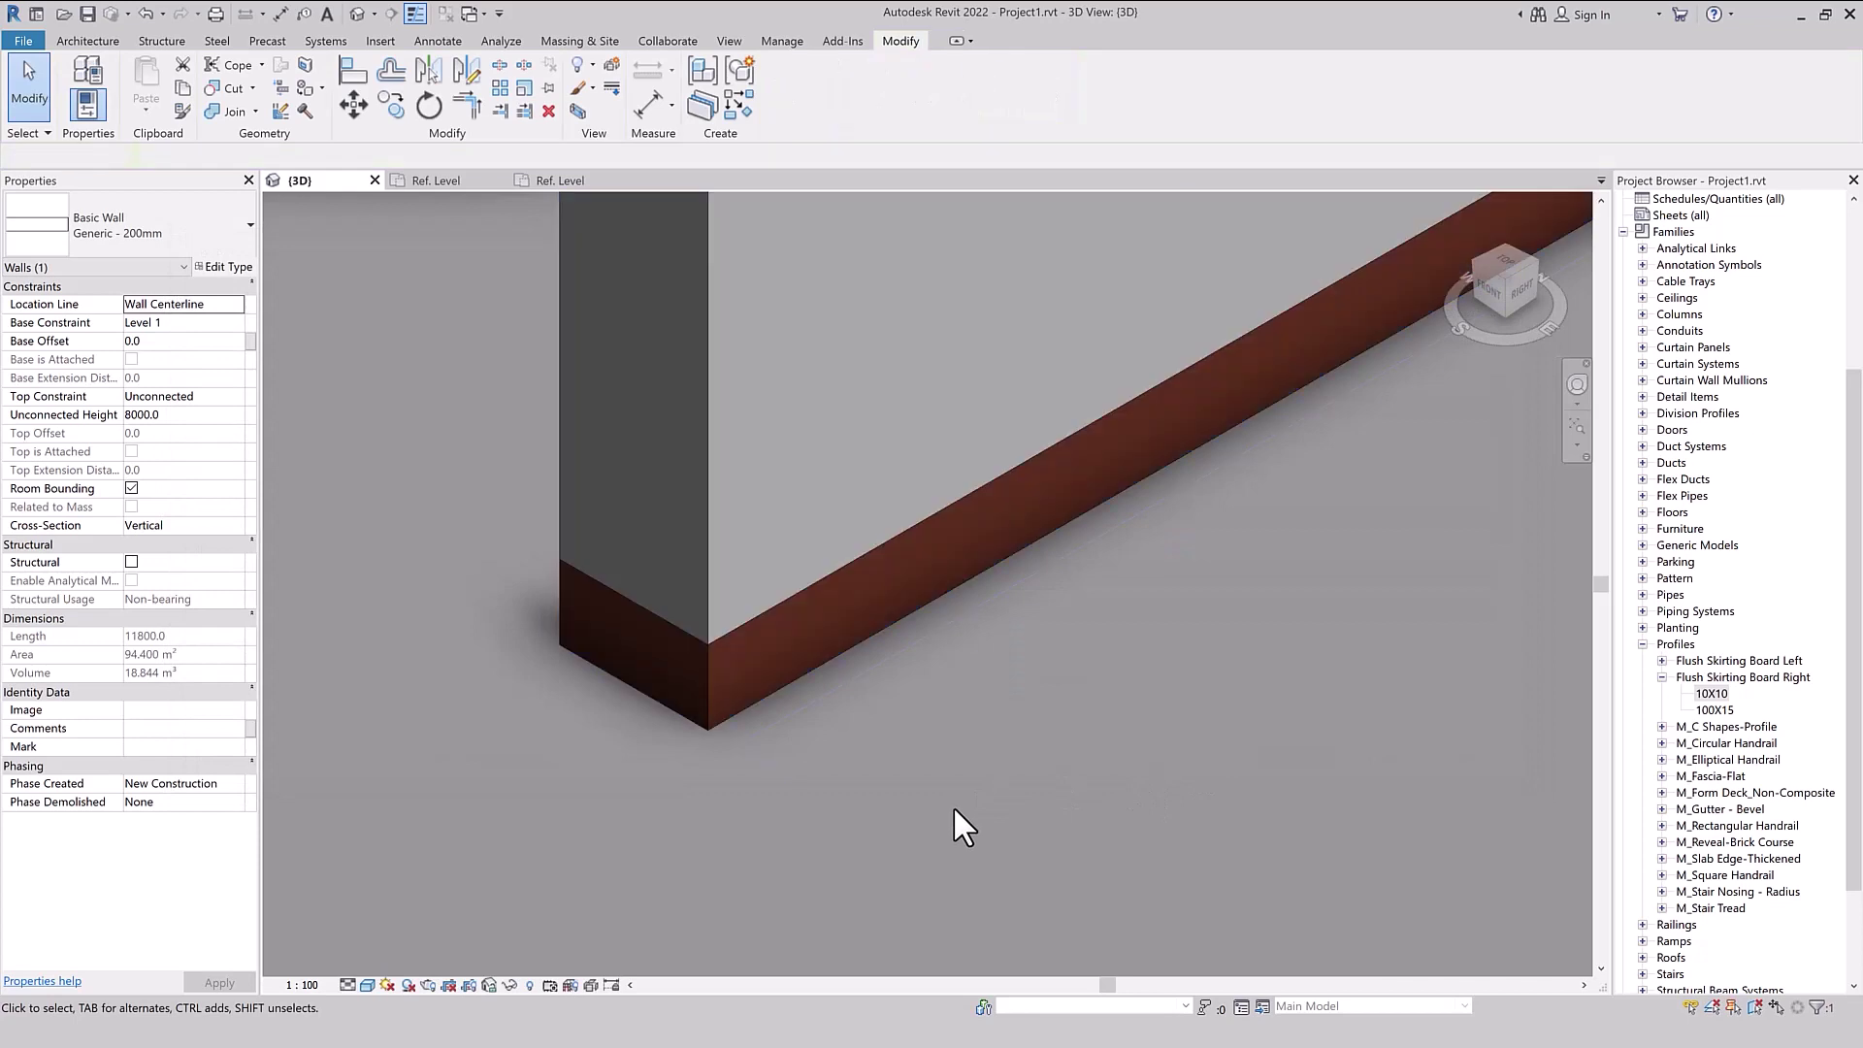
- Change both wall reveals' Distance value to 100 and confirm the Generic - 200mm type
left_click(704, 700)
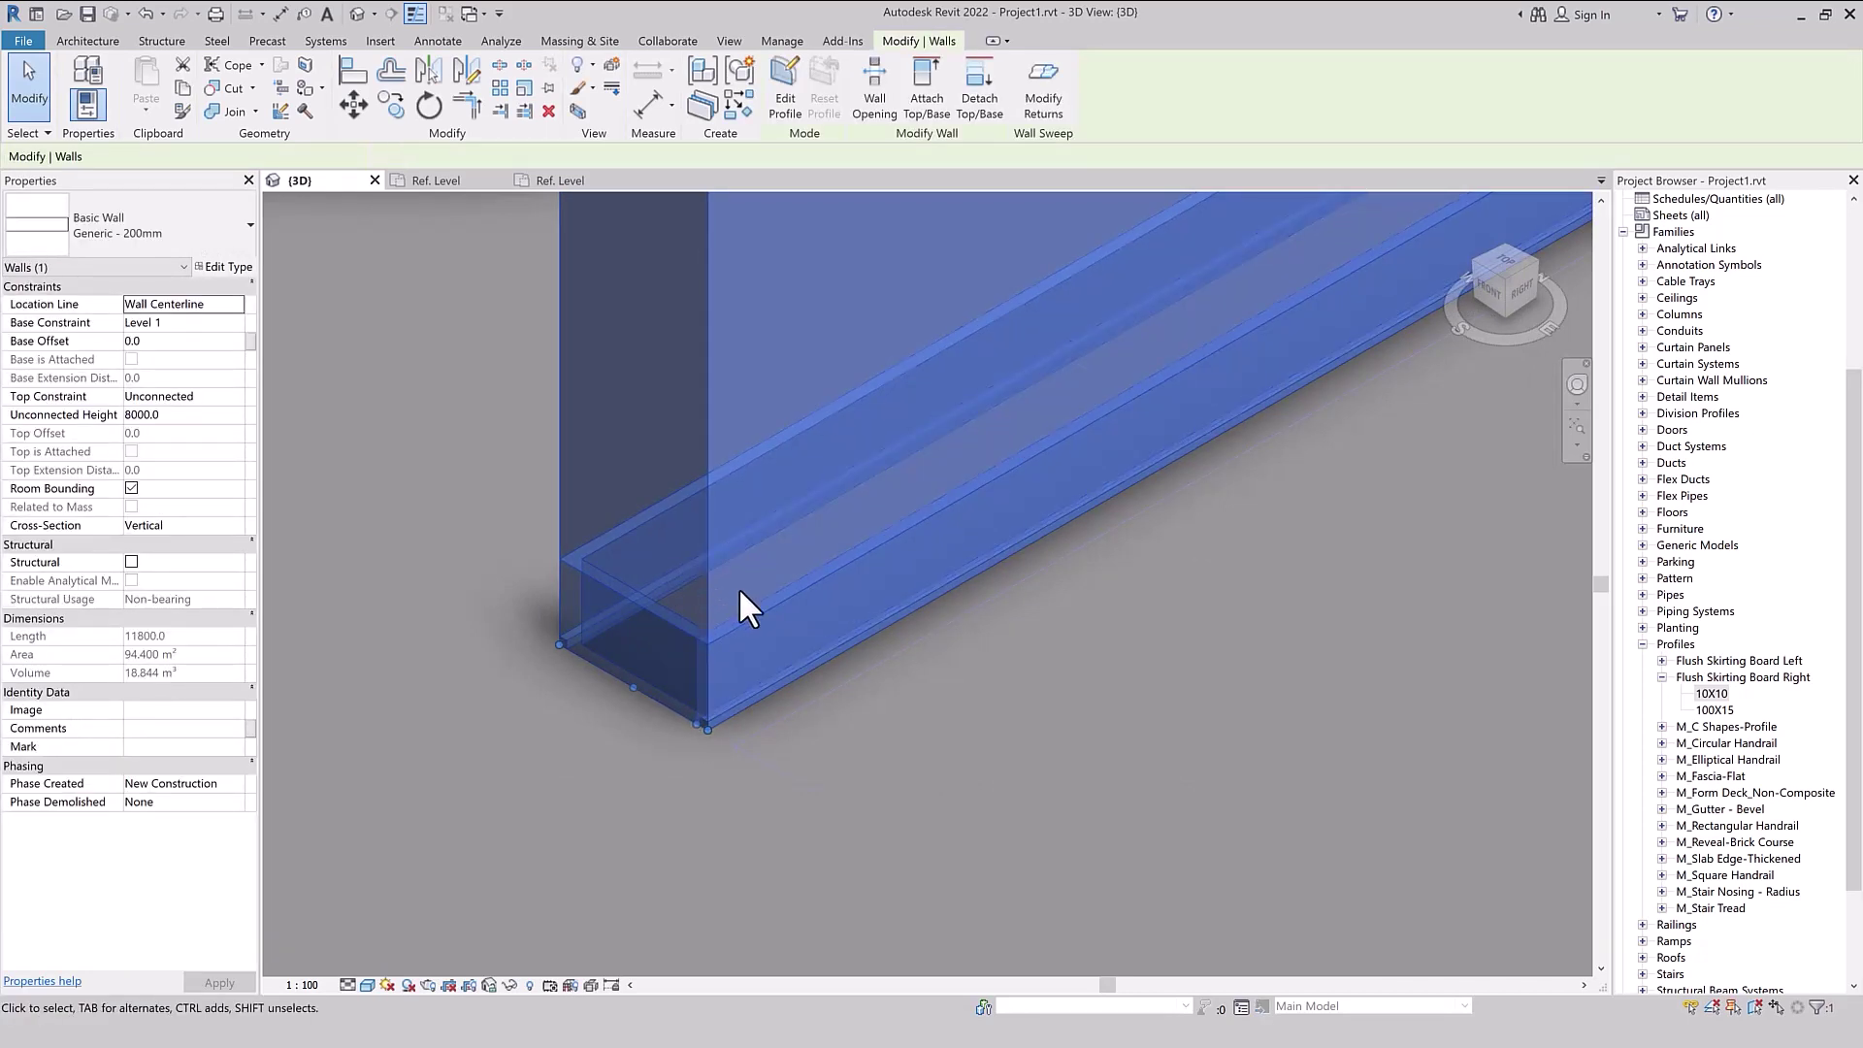
left_click(224, 266)
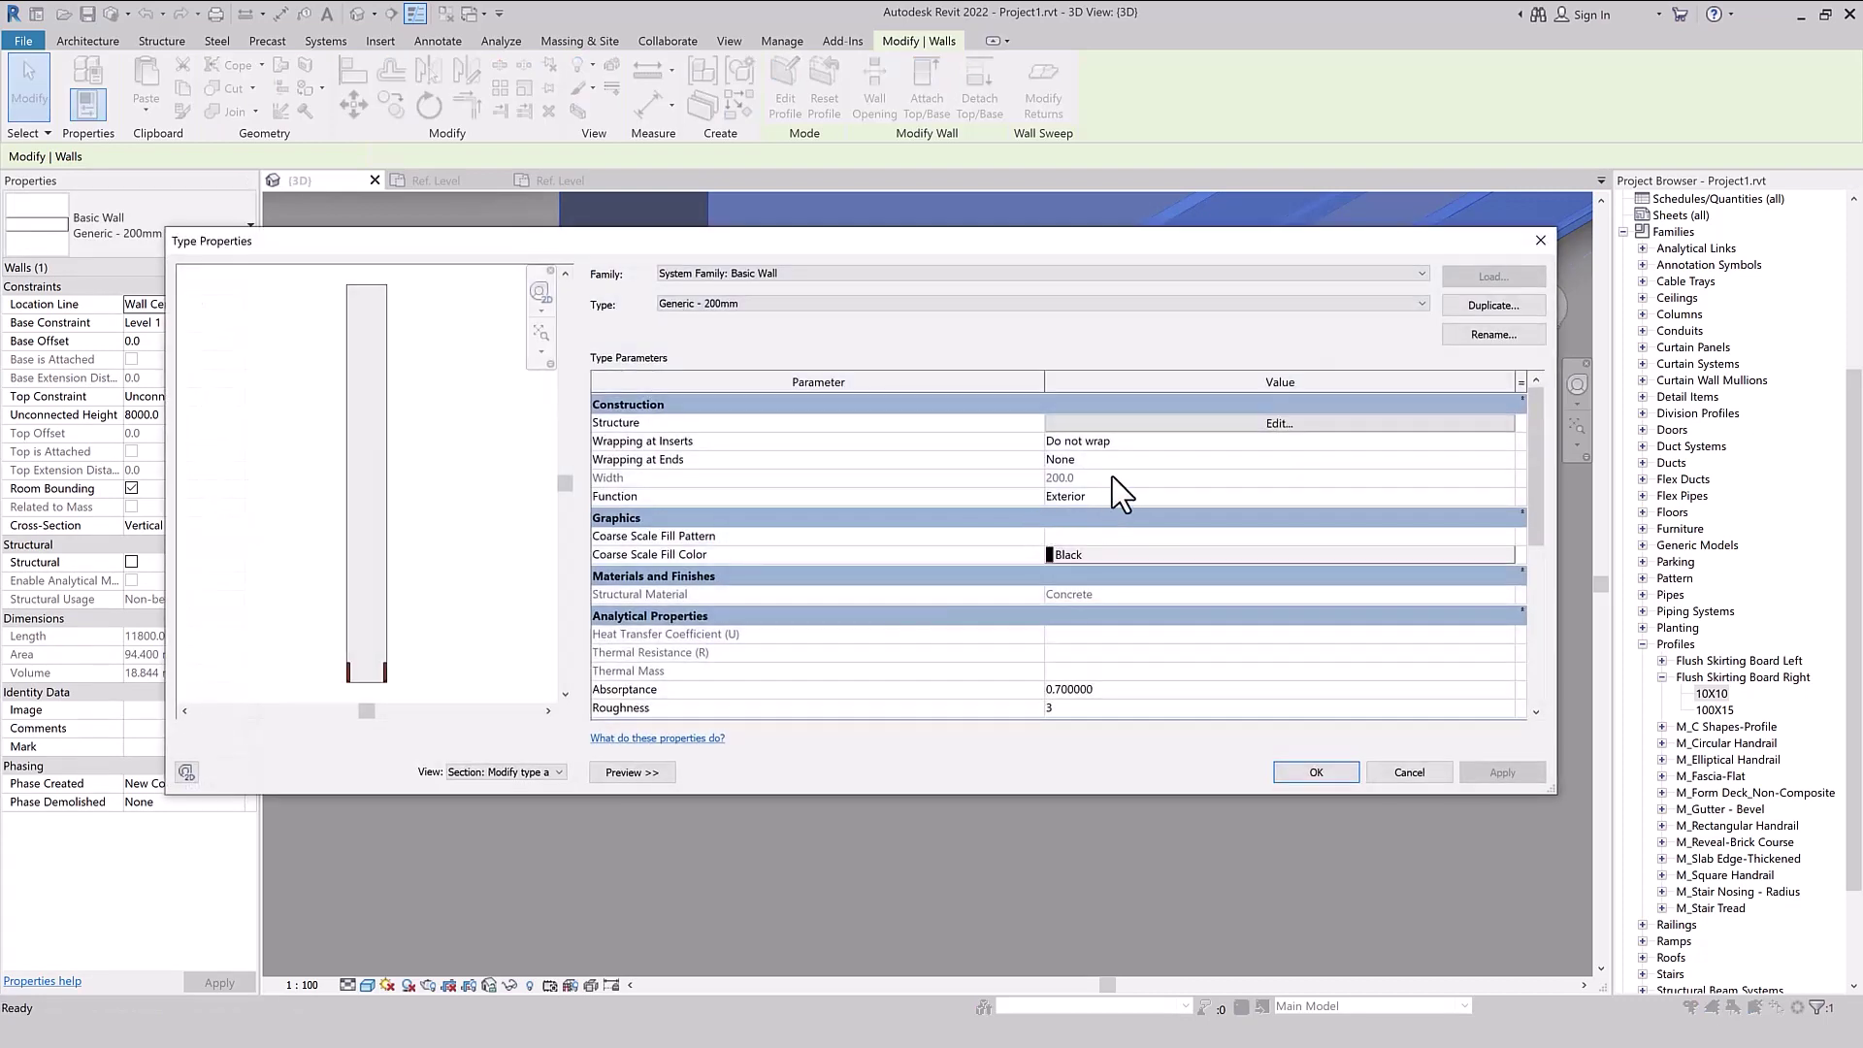
left_click(1131, 427)
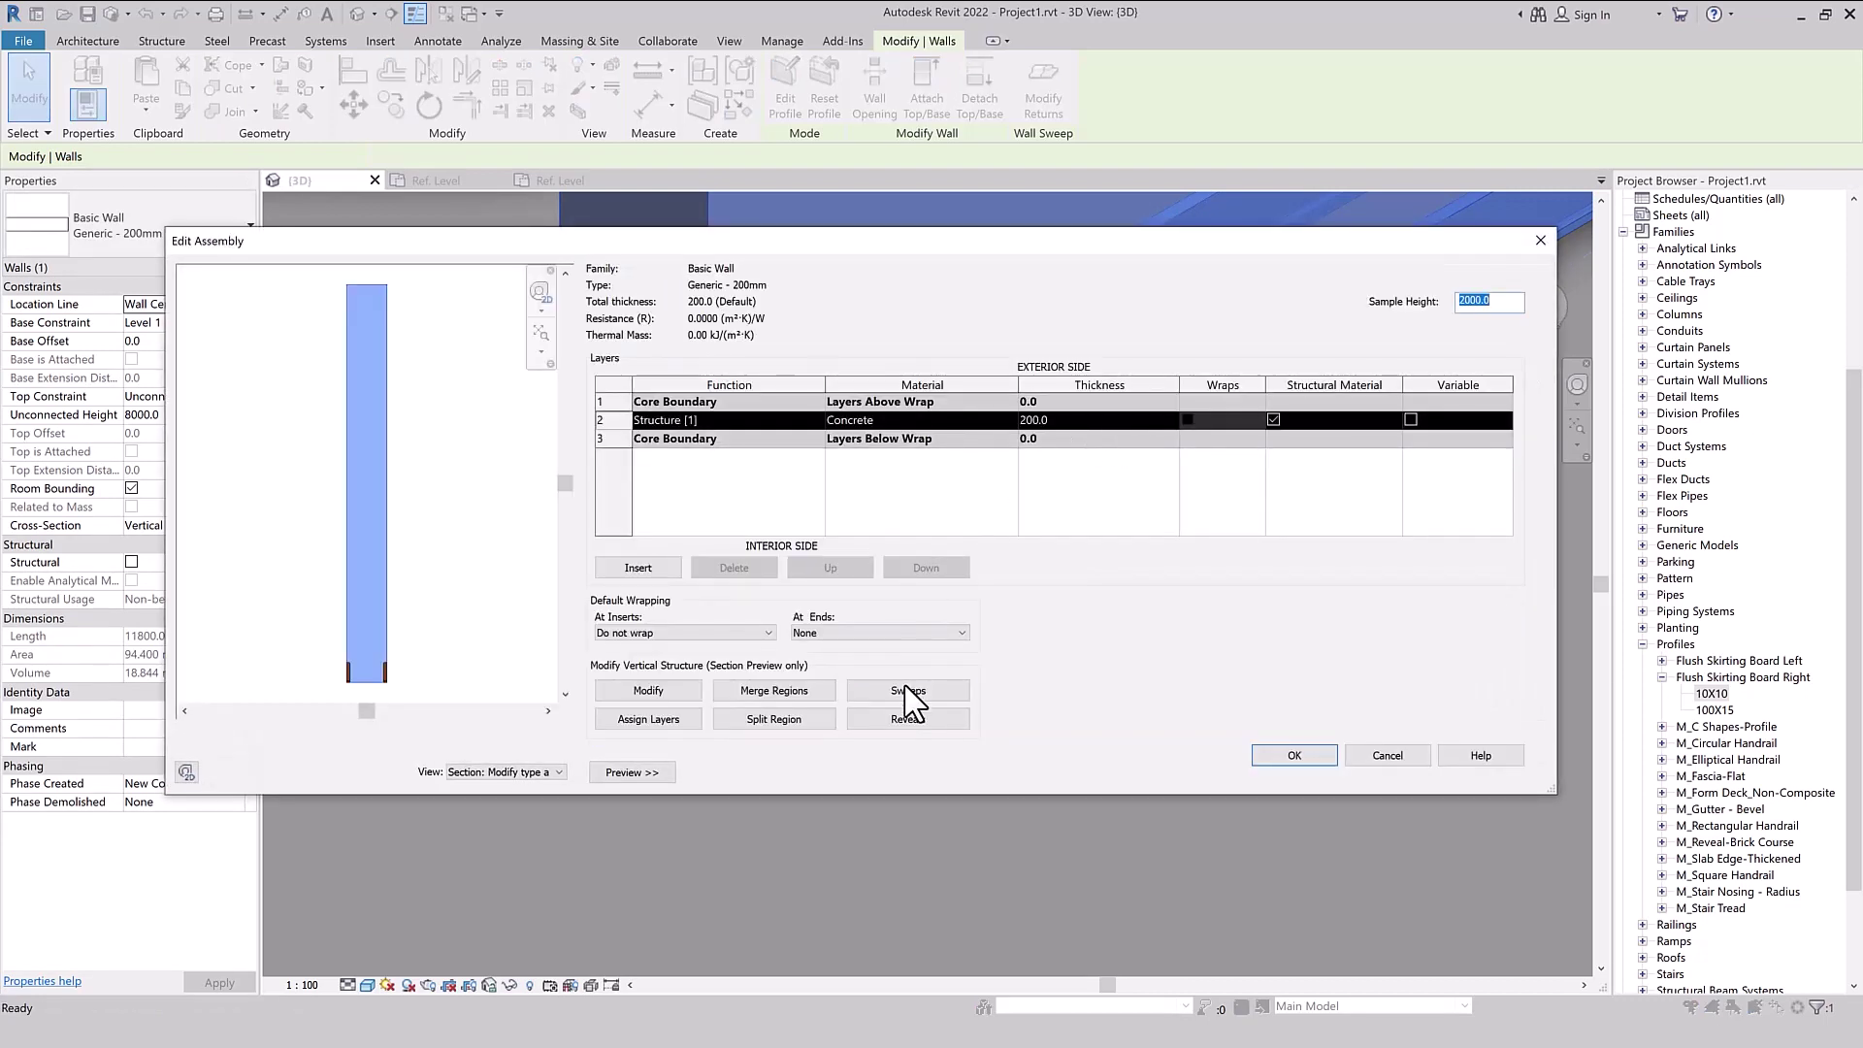
left_click(902, 722)
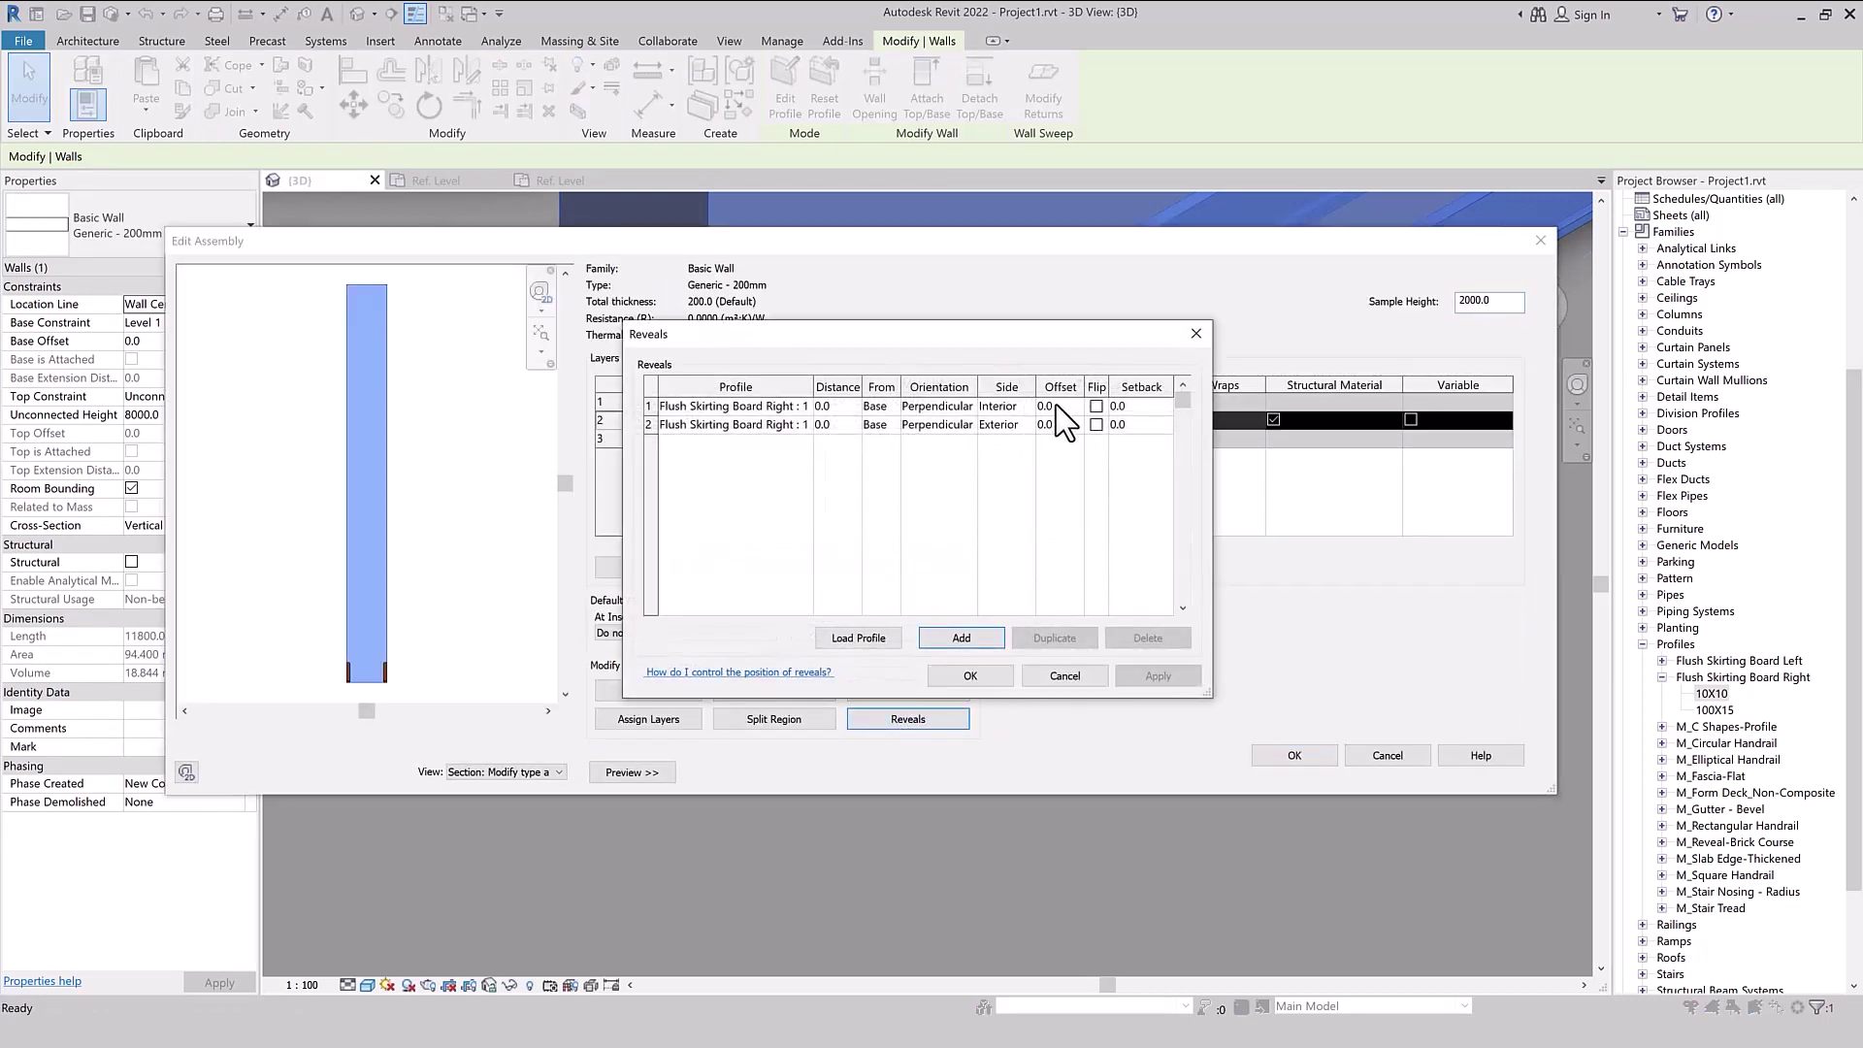
left_click(834, 406)
type("100")
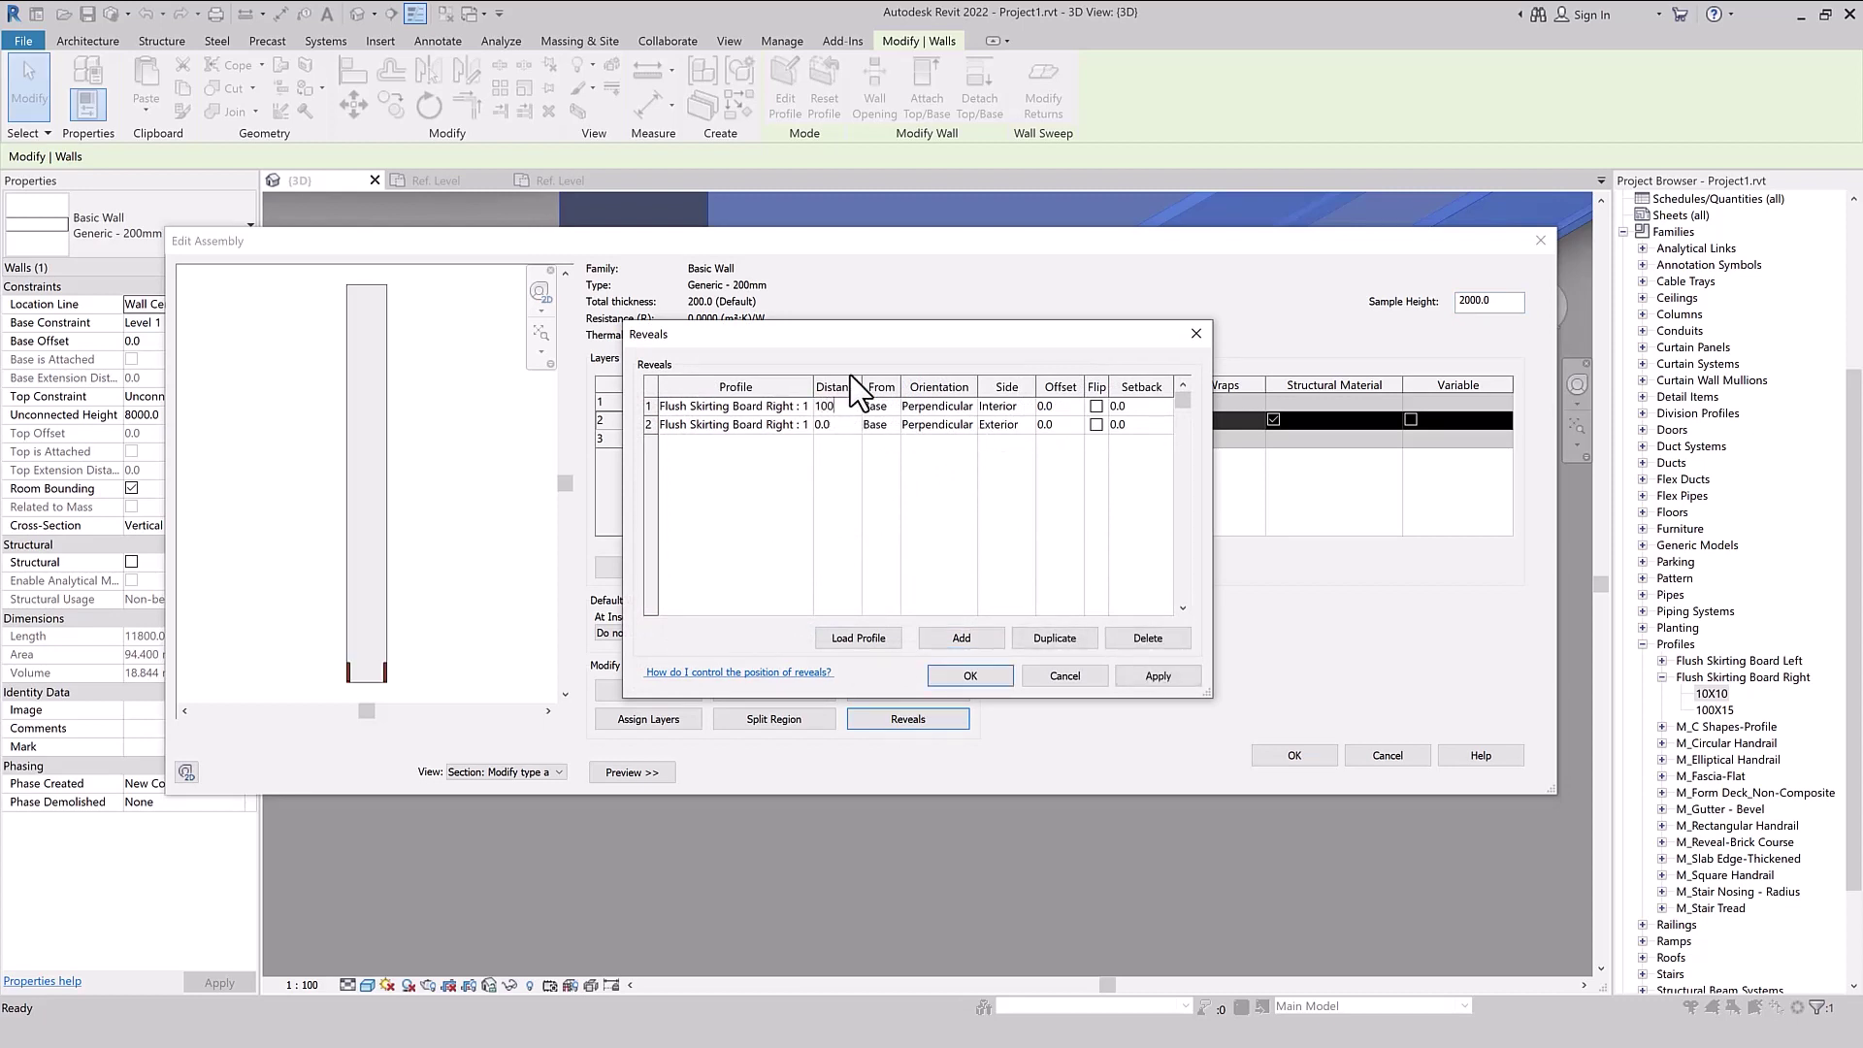
left_click(851, 427)
type("100")
left_click(1159, 677)
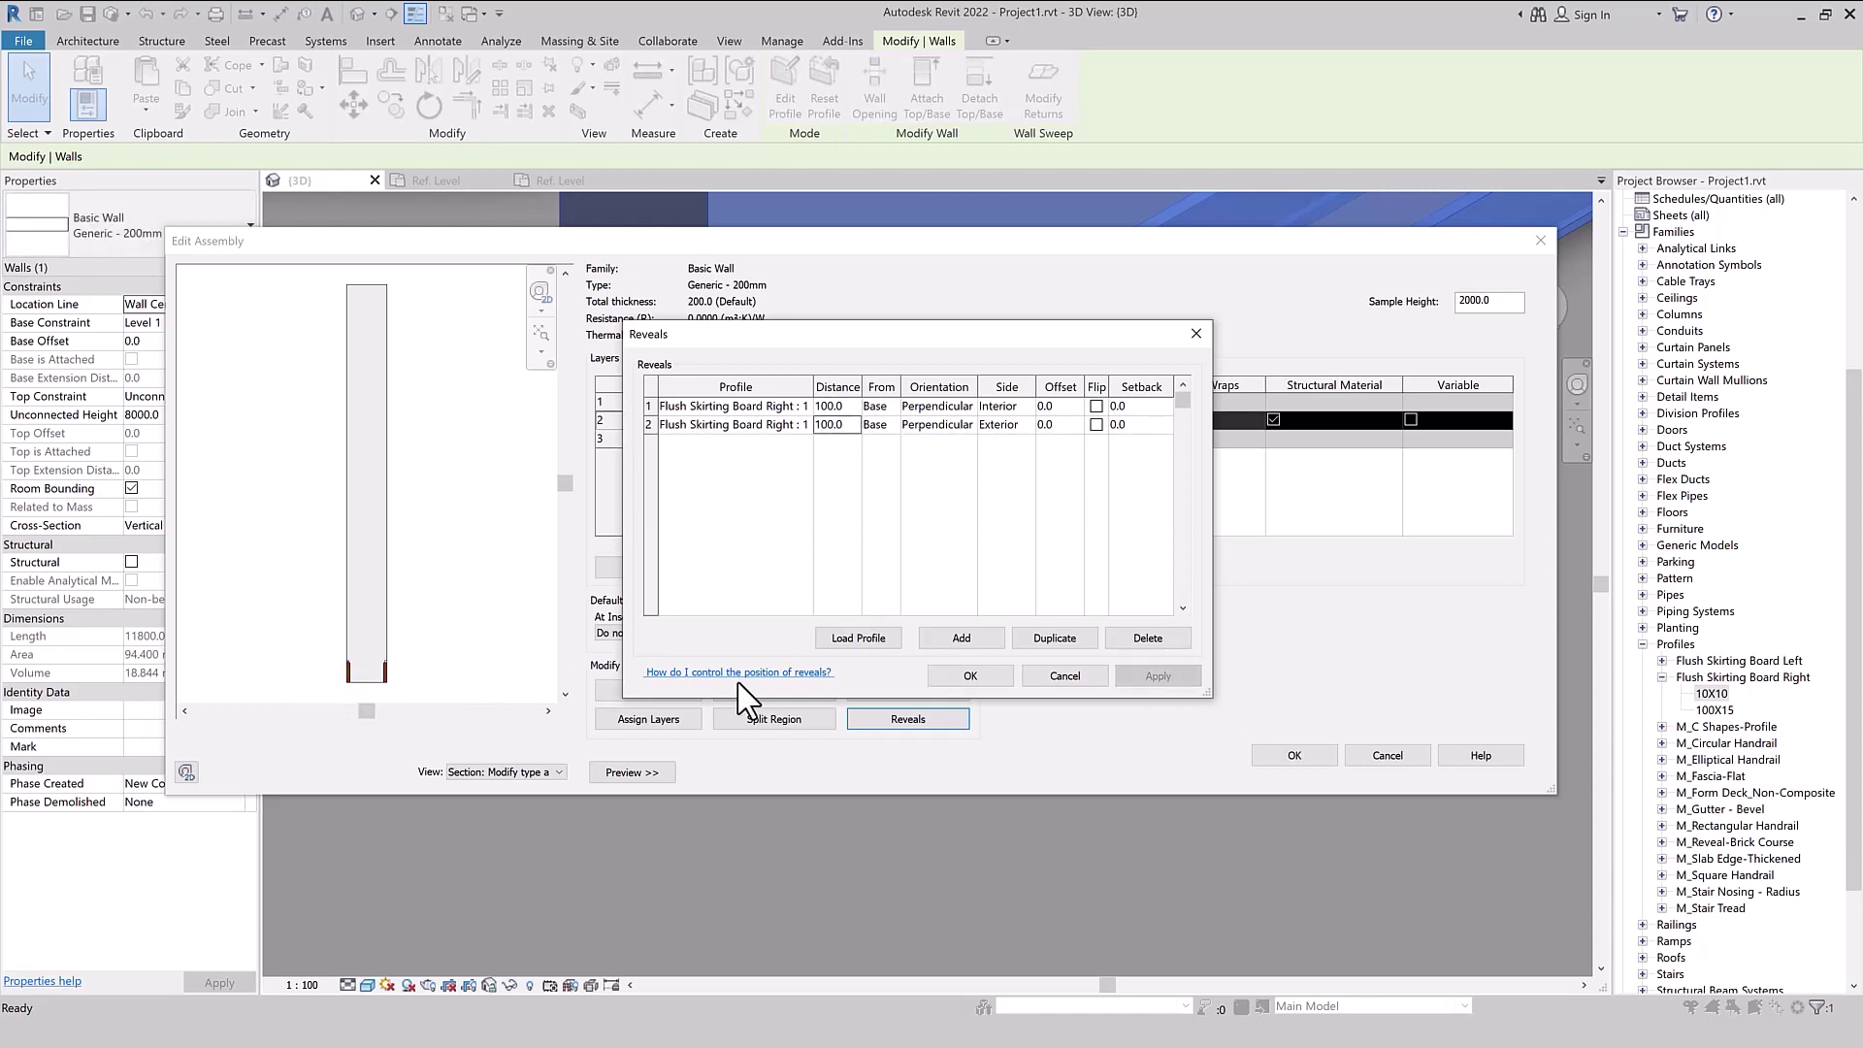
left_click(970, 676)
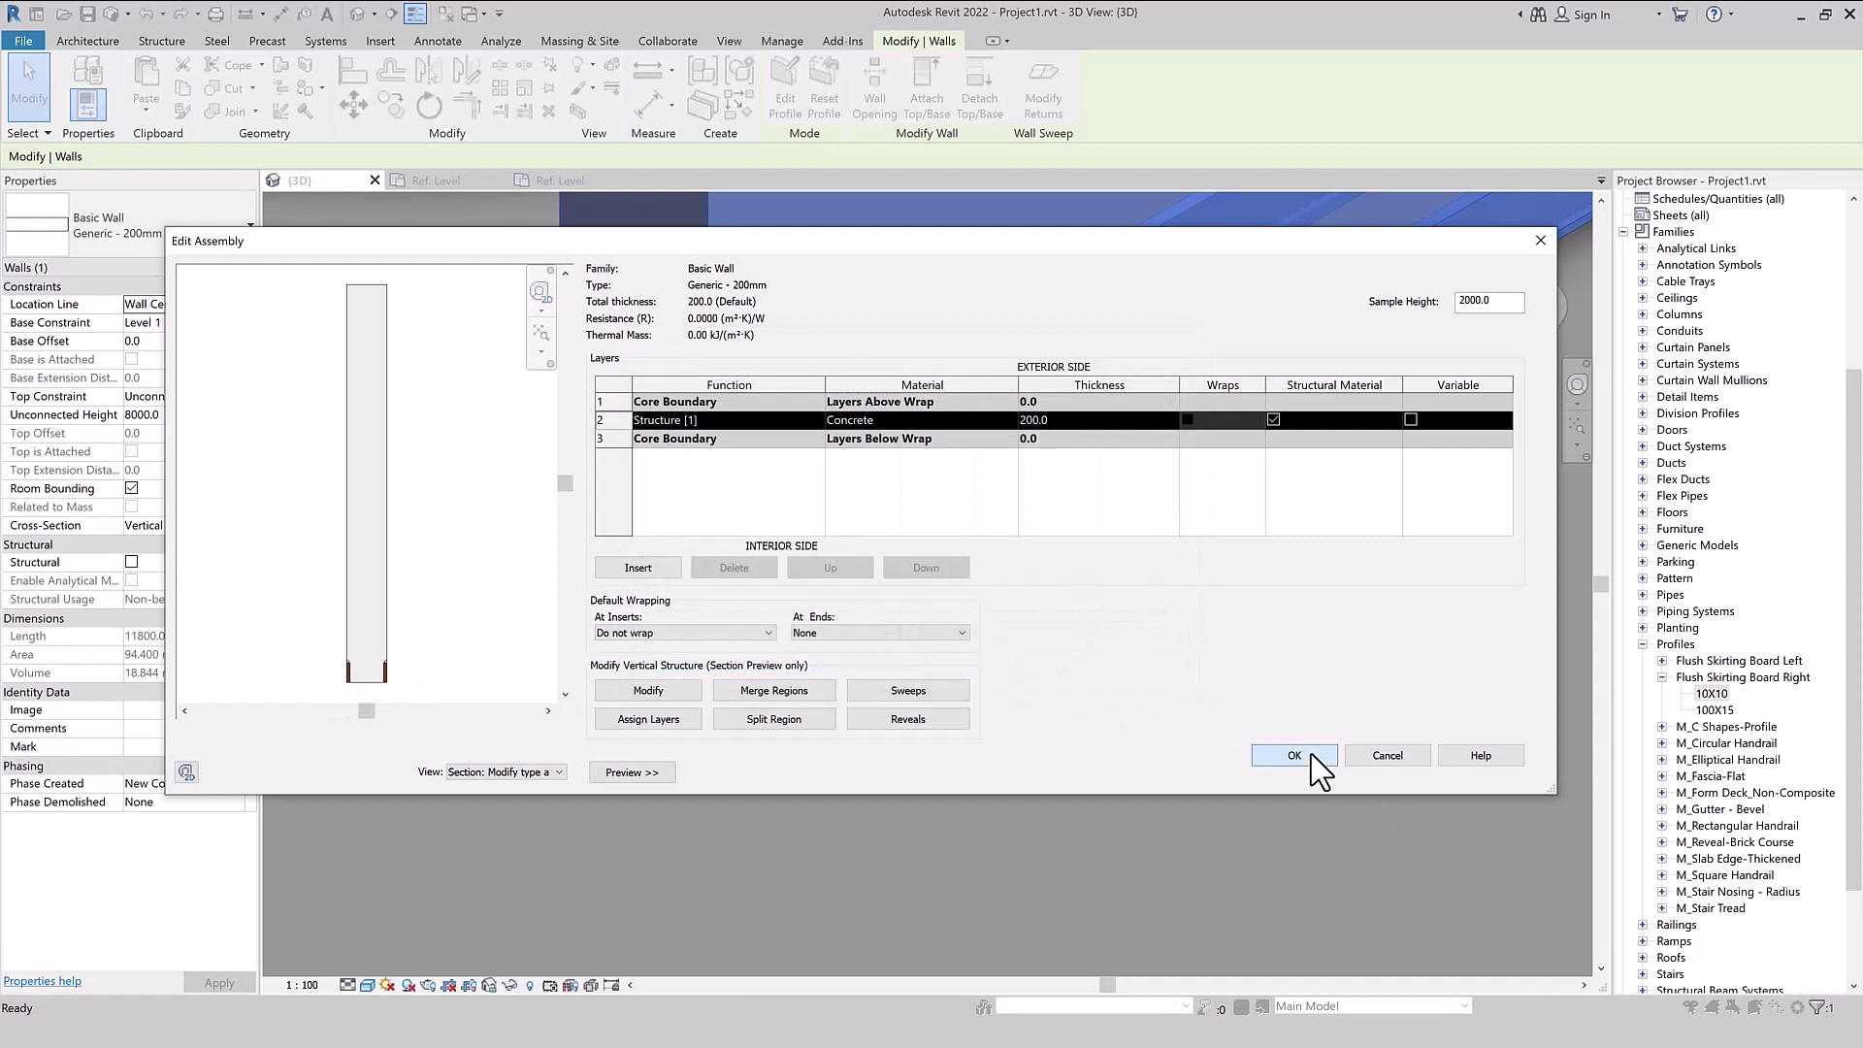
left_click(1311, 754)
left_click(1275, 776)
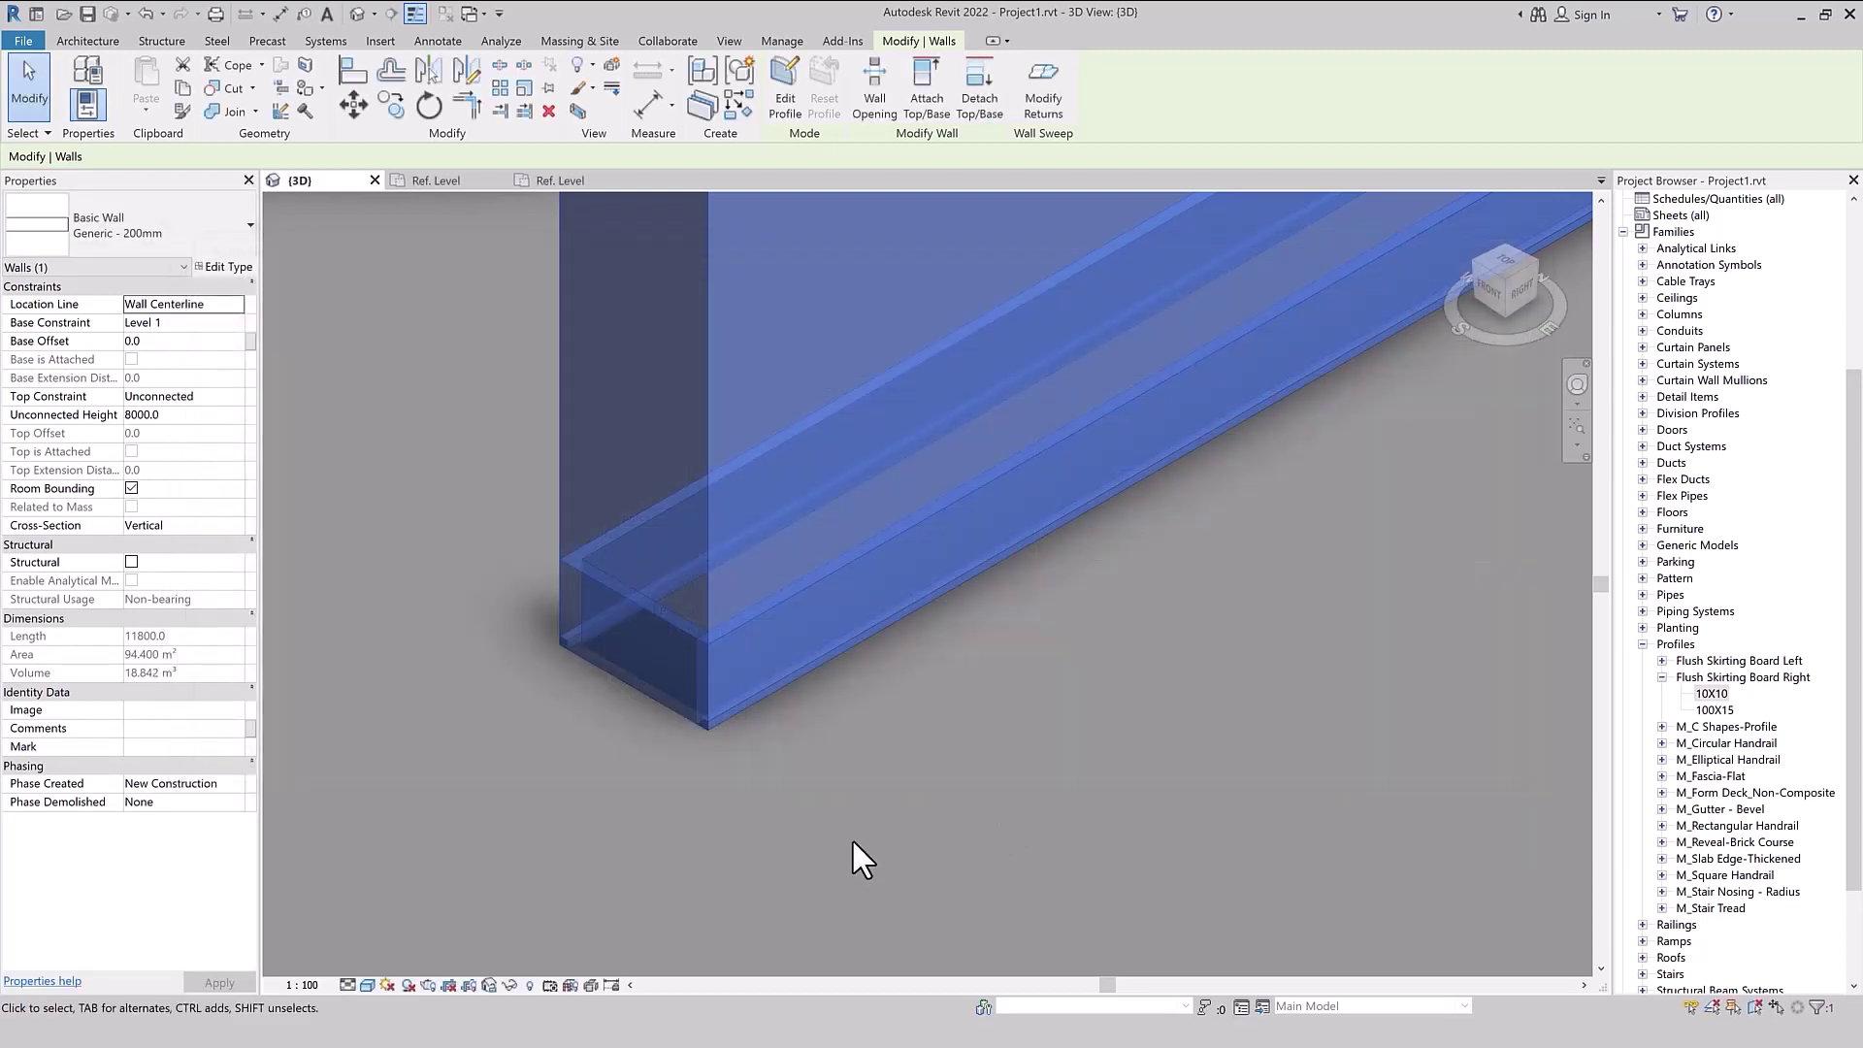
left_click(852, 838)
scroll(755, 673, "up", 2)
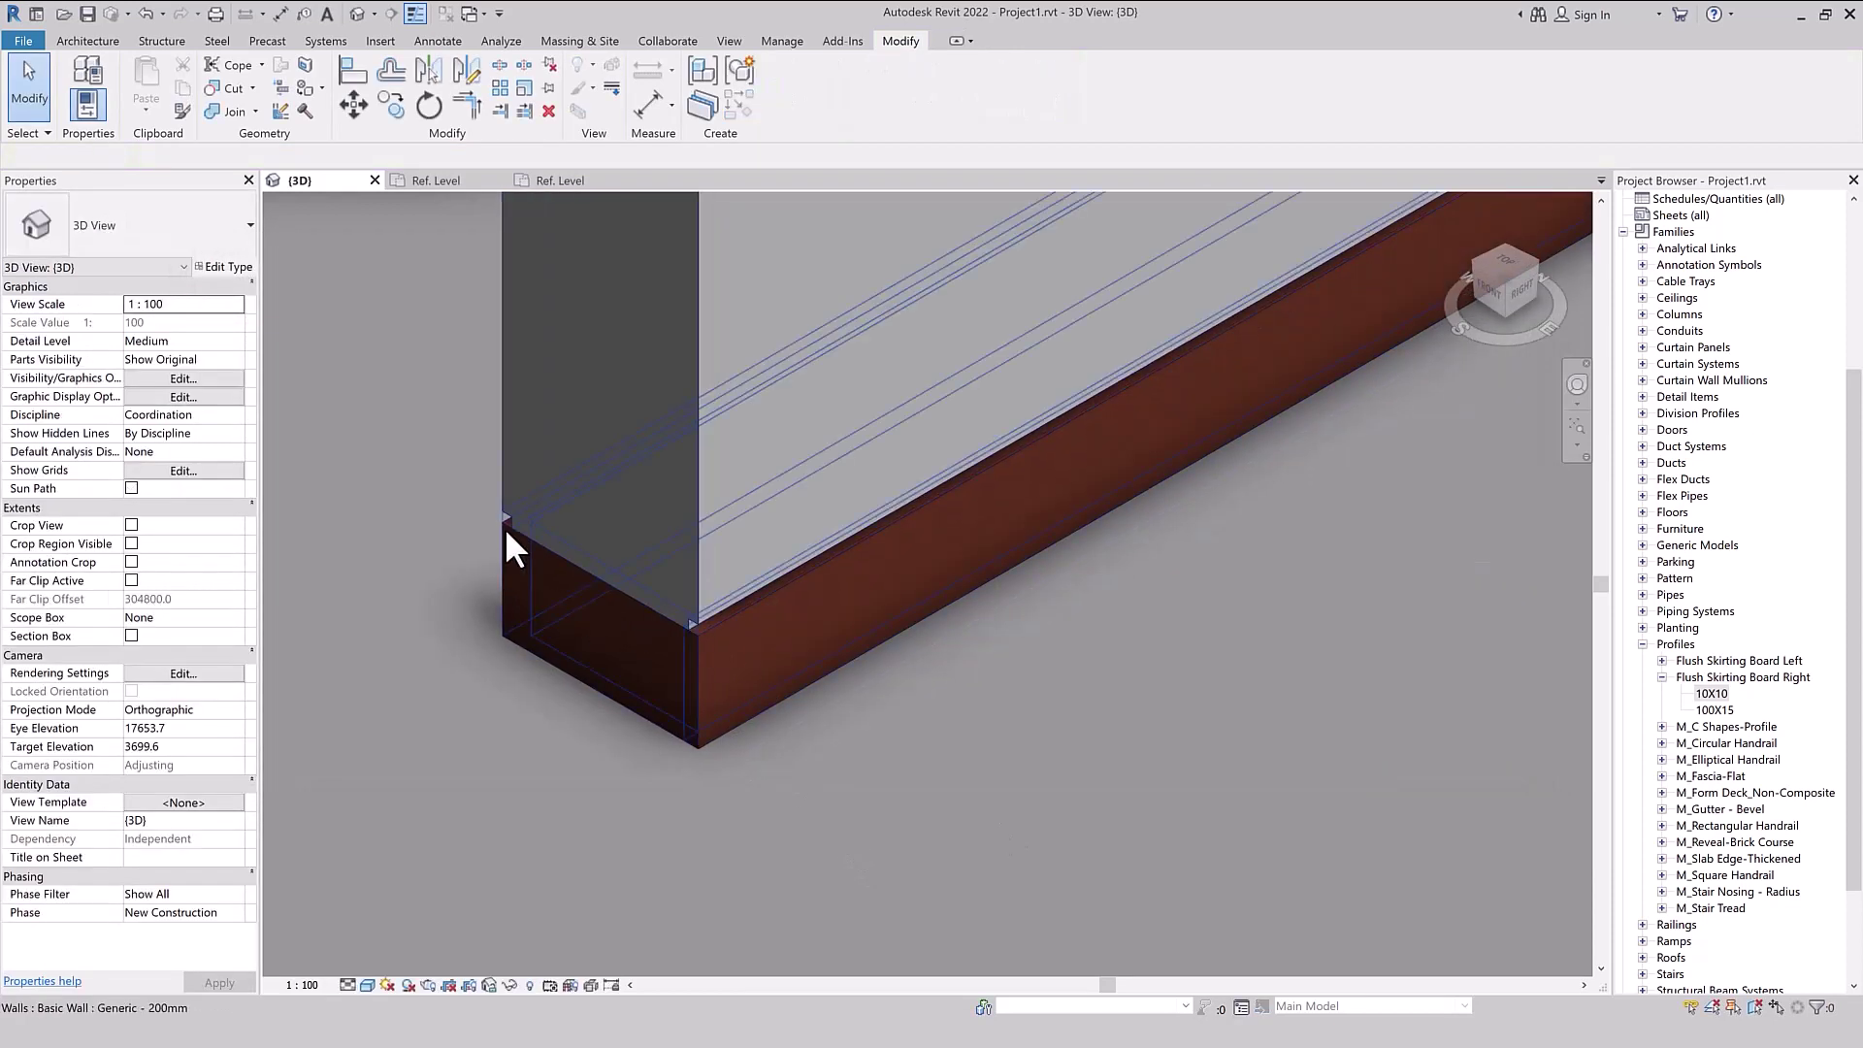
scroll(520, 640, "down", 2)
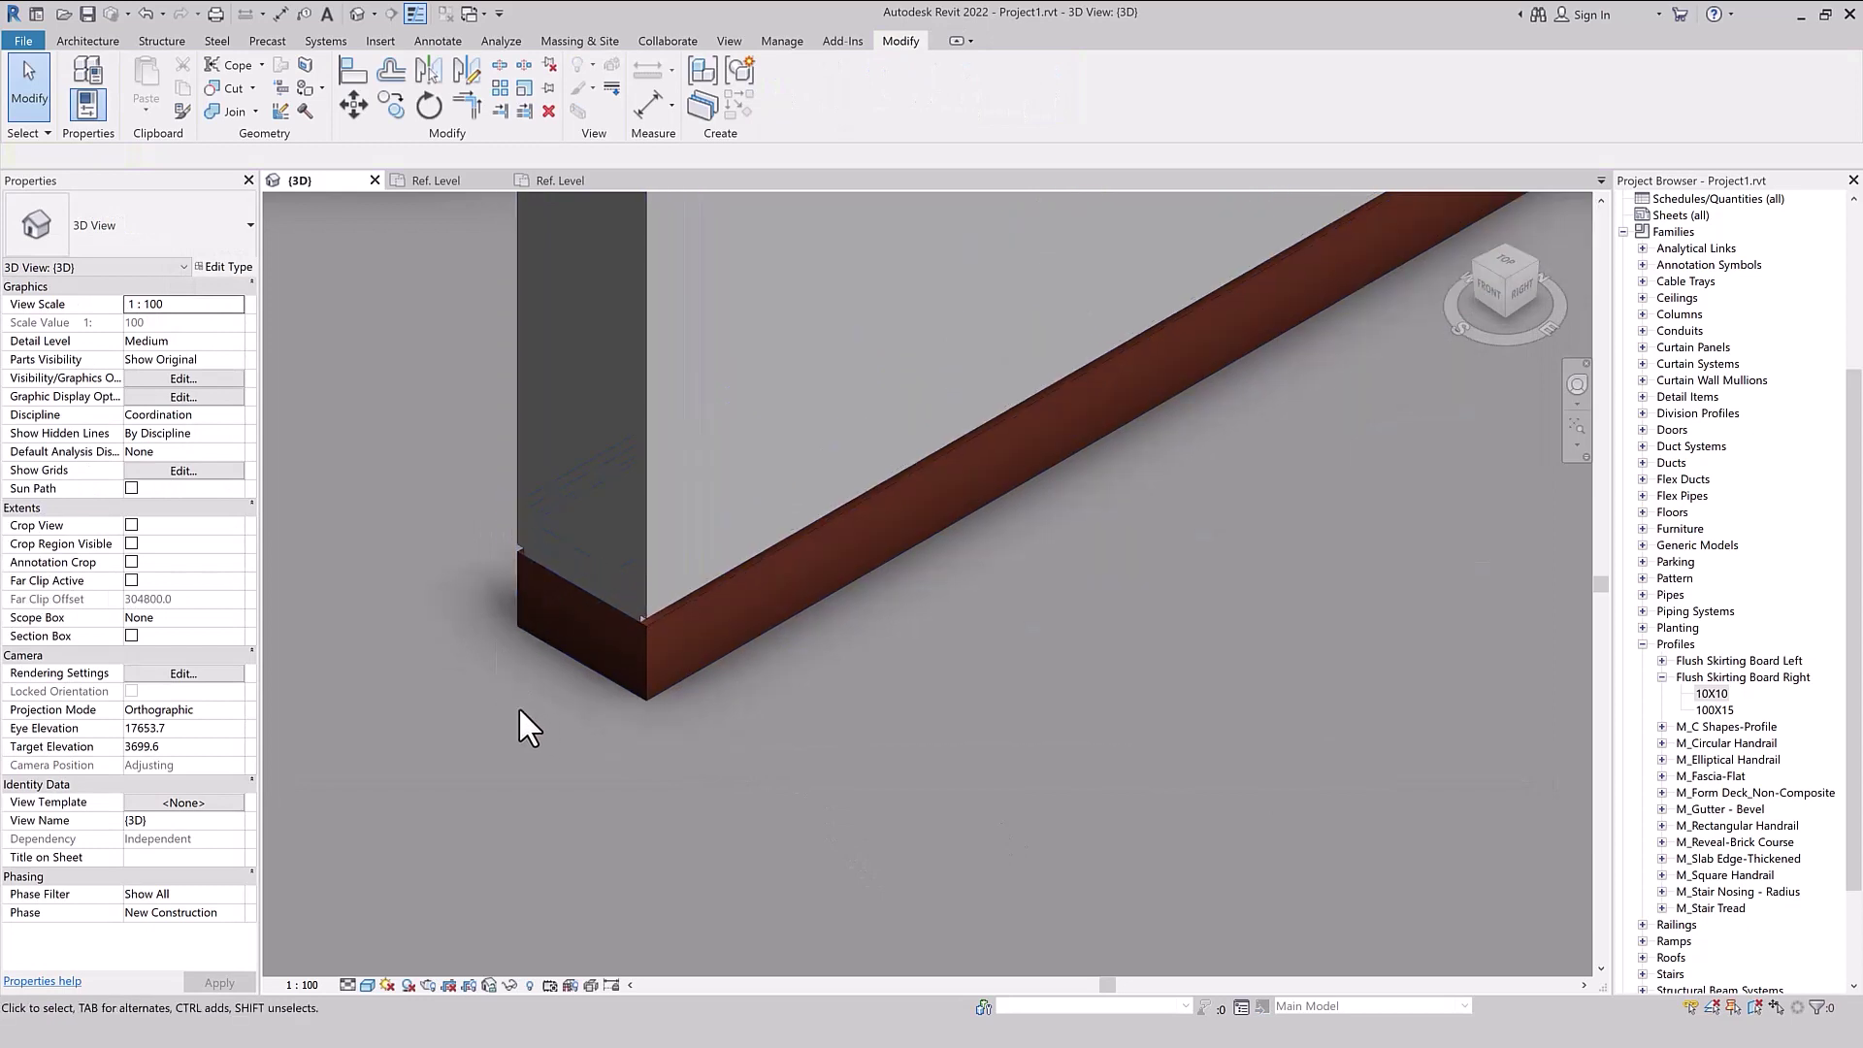
scroll(416, 662, "down", 2)
scroll(1237, 246, "up", 1)
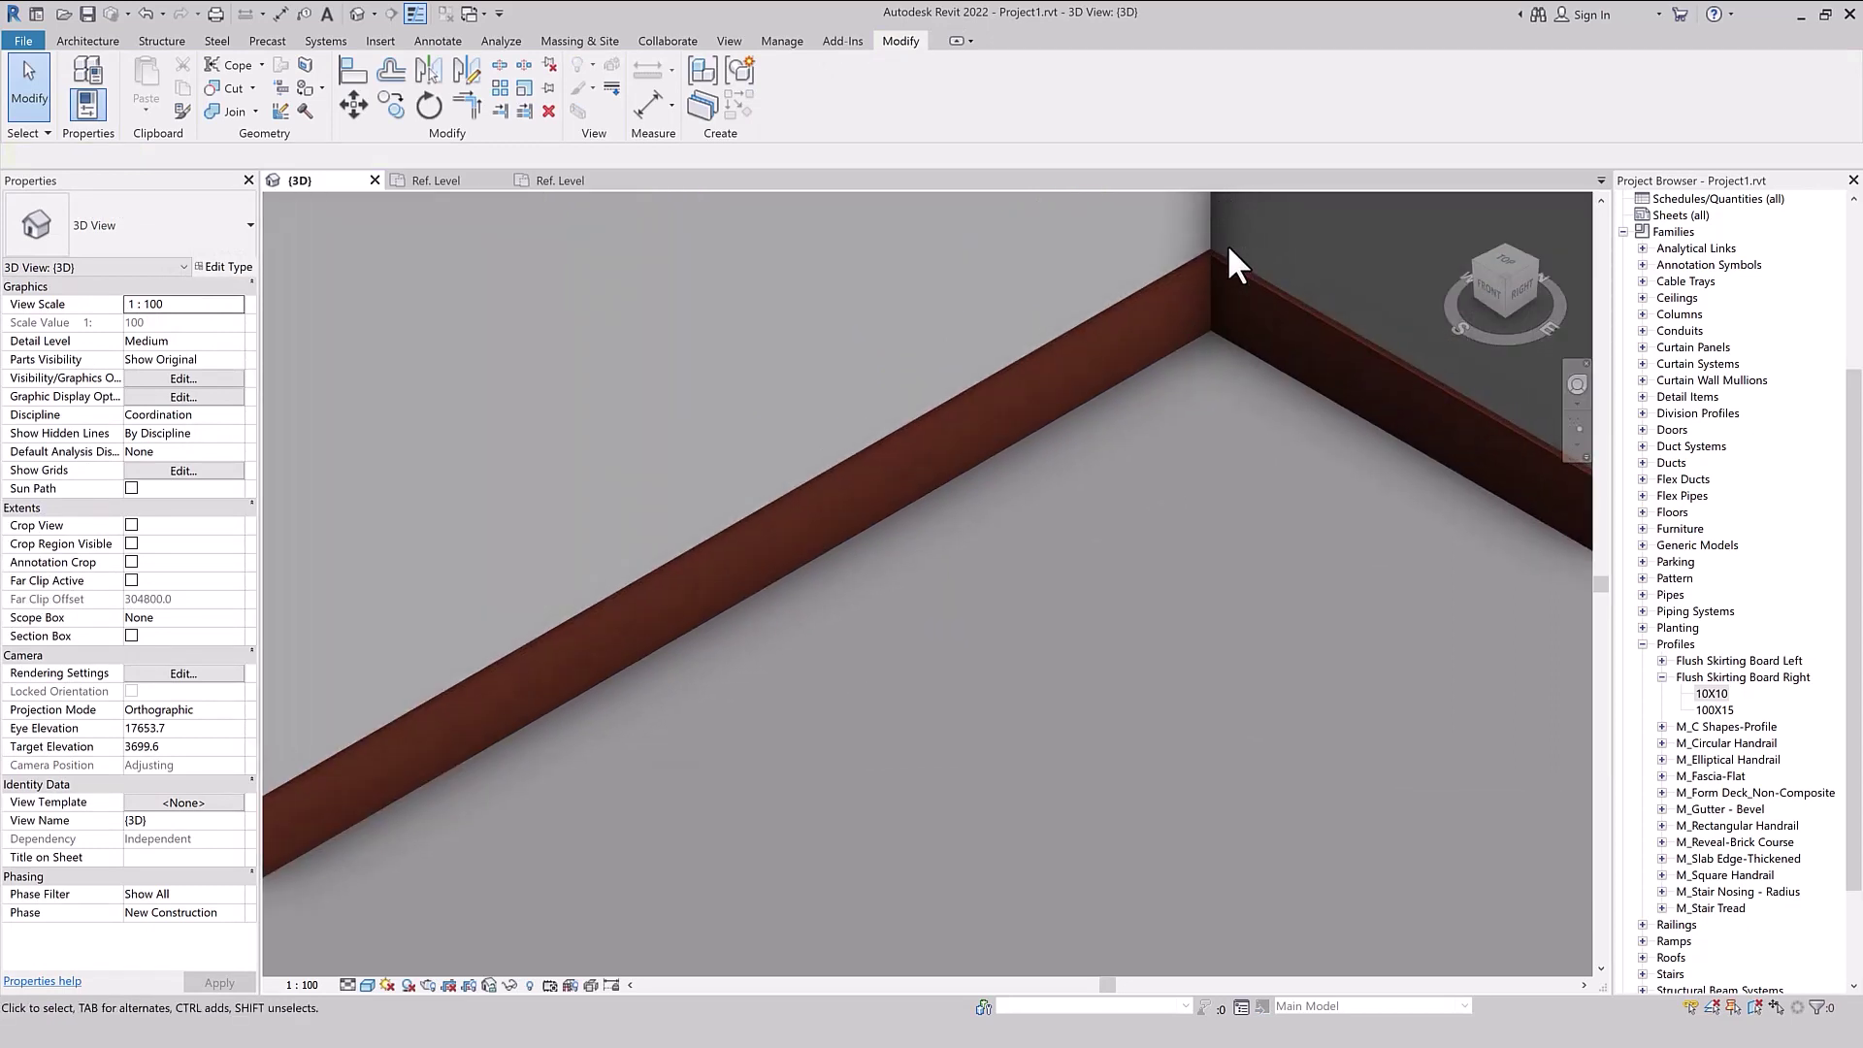
scroll(1203, 242, "up", 1)
scroll(1181, 272, "up", 1)
scroll(1172, 359, "up", 1)
scroll(1166, 381, "down", 3)
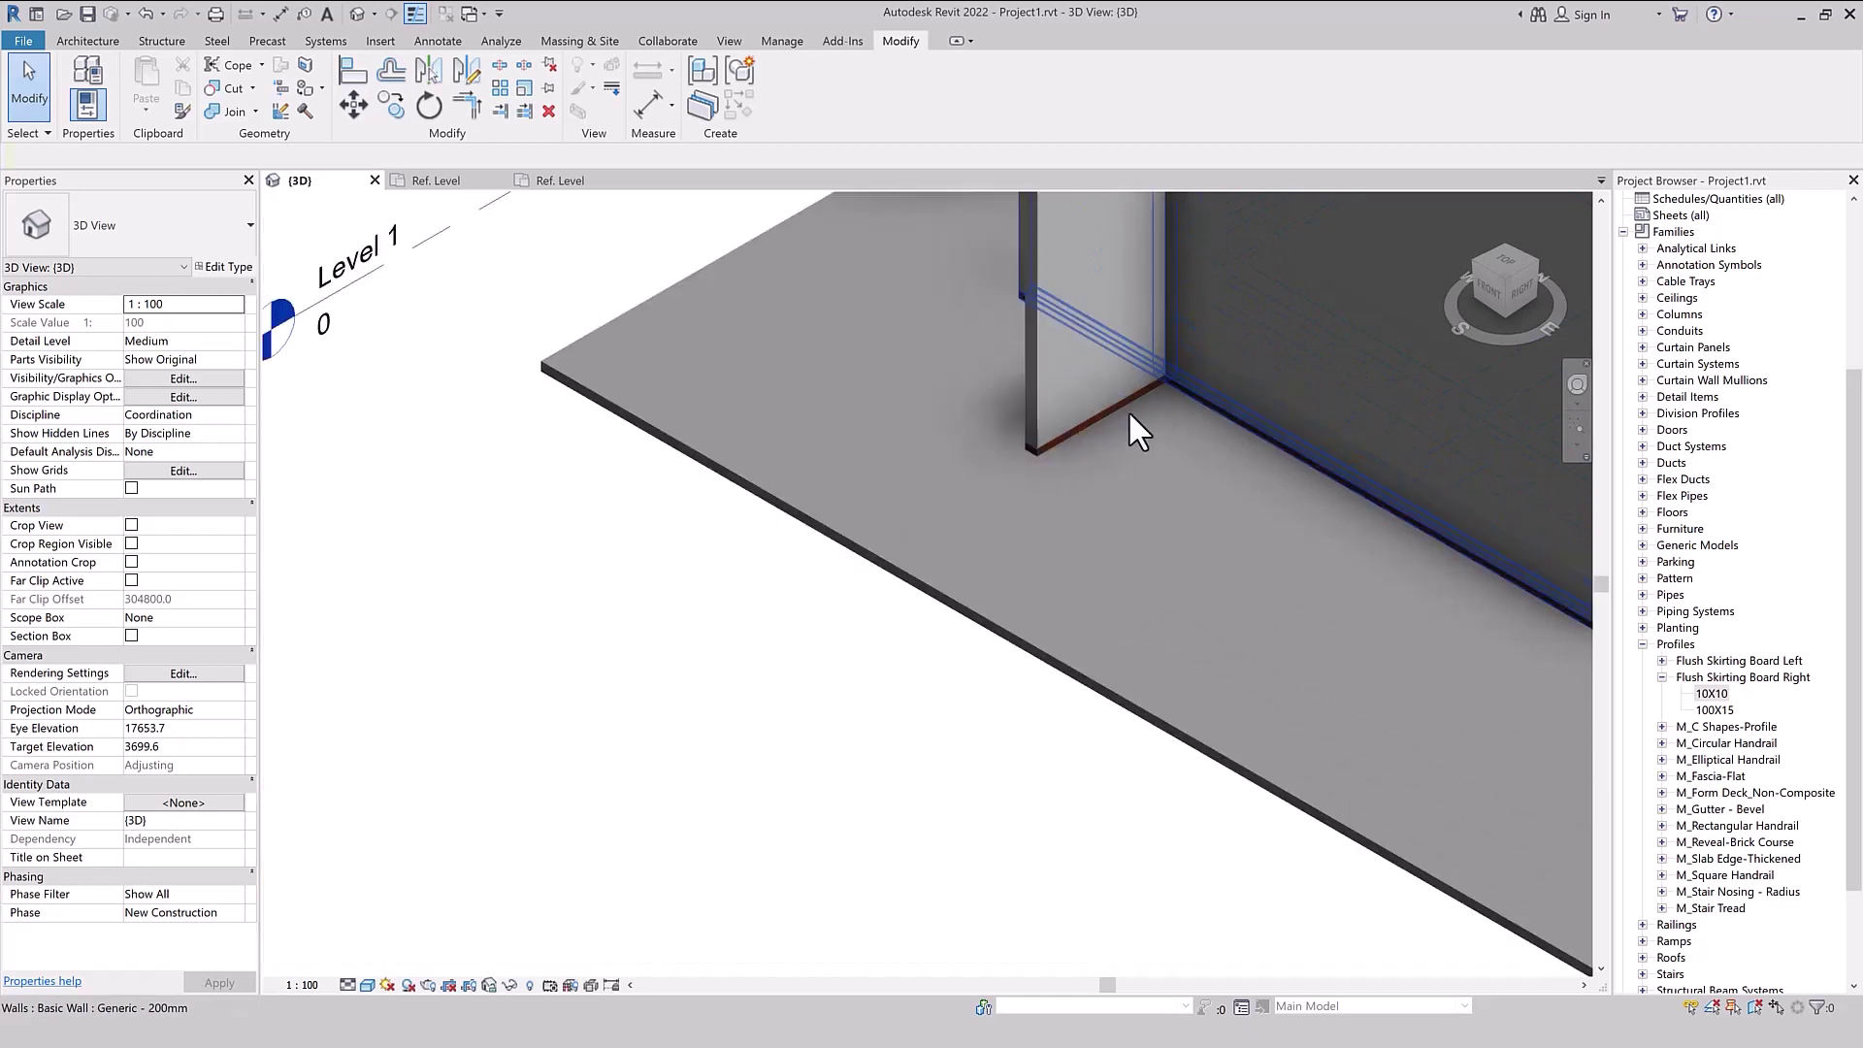
scroll(1108, 427, "up", 1)
scroll(1034, 411, "up", 2)
scroll(905, 495, "up", 1)
scroll(905, 493, "up", 1)
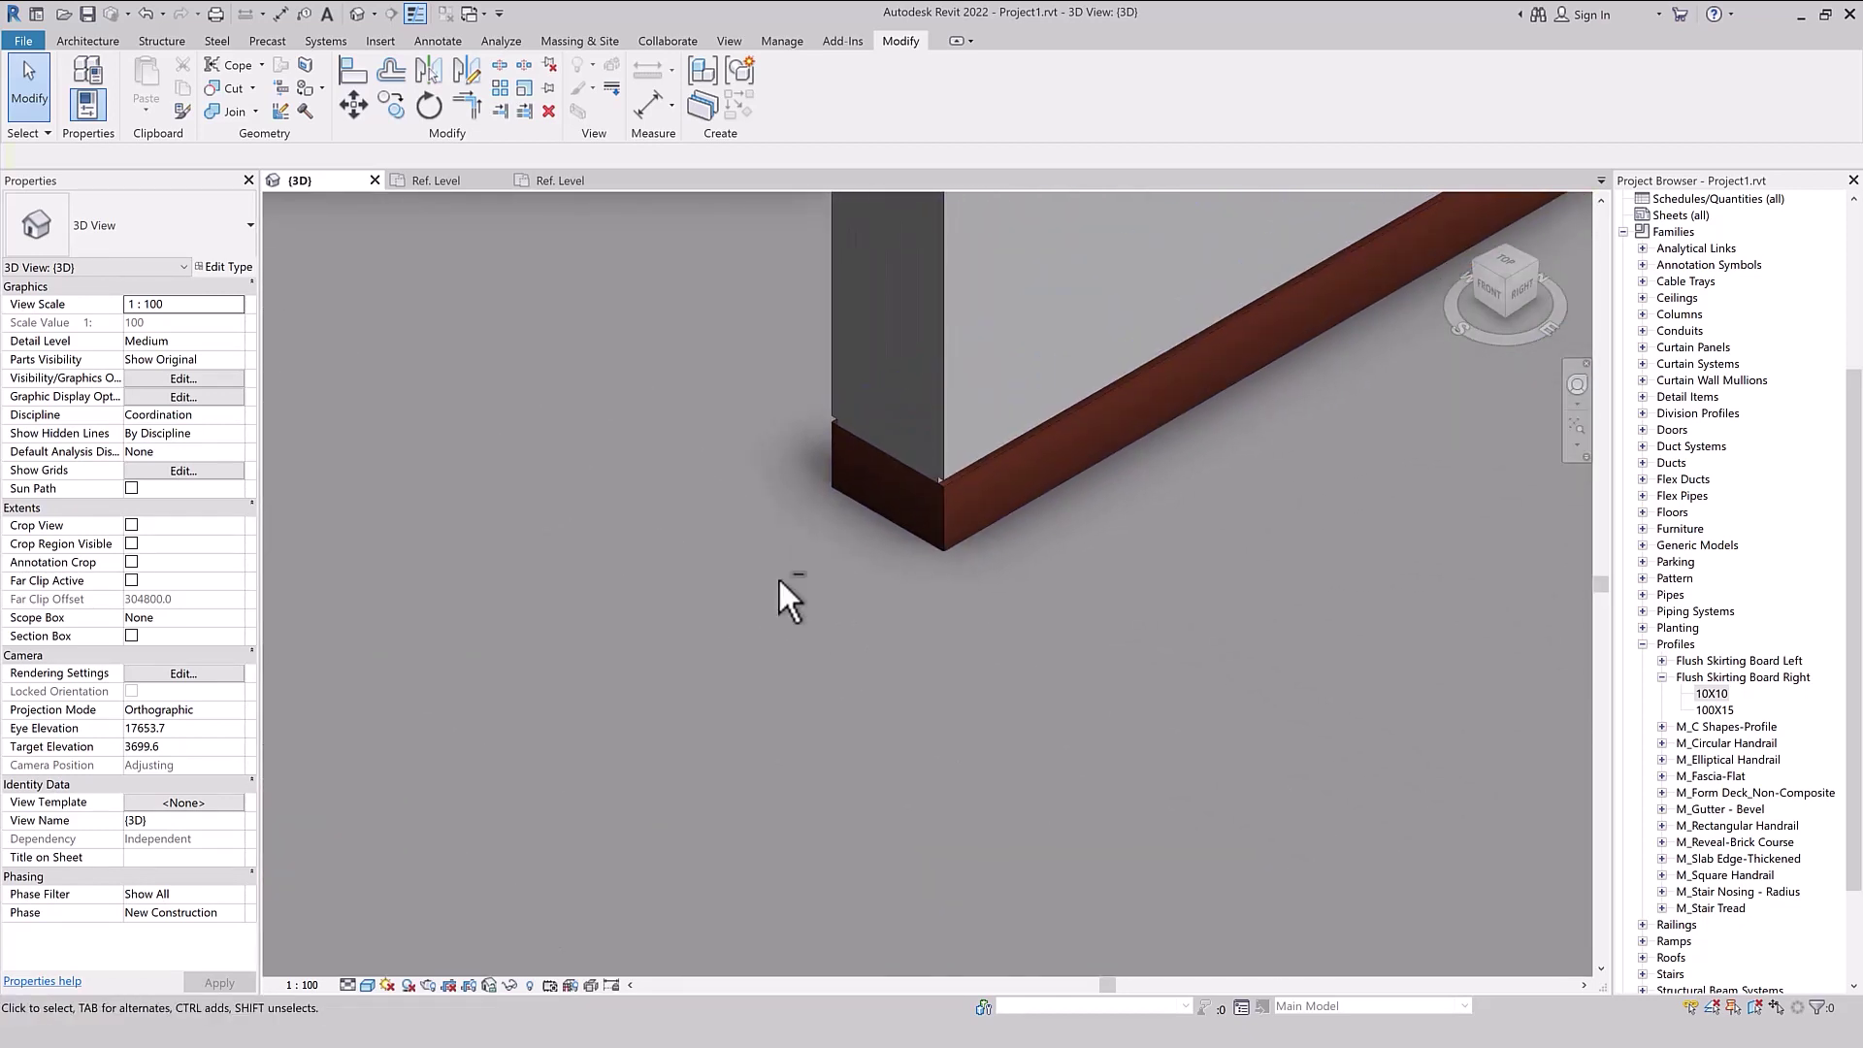
middle_click_drag(790, 573, 891, 595, "shift")
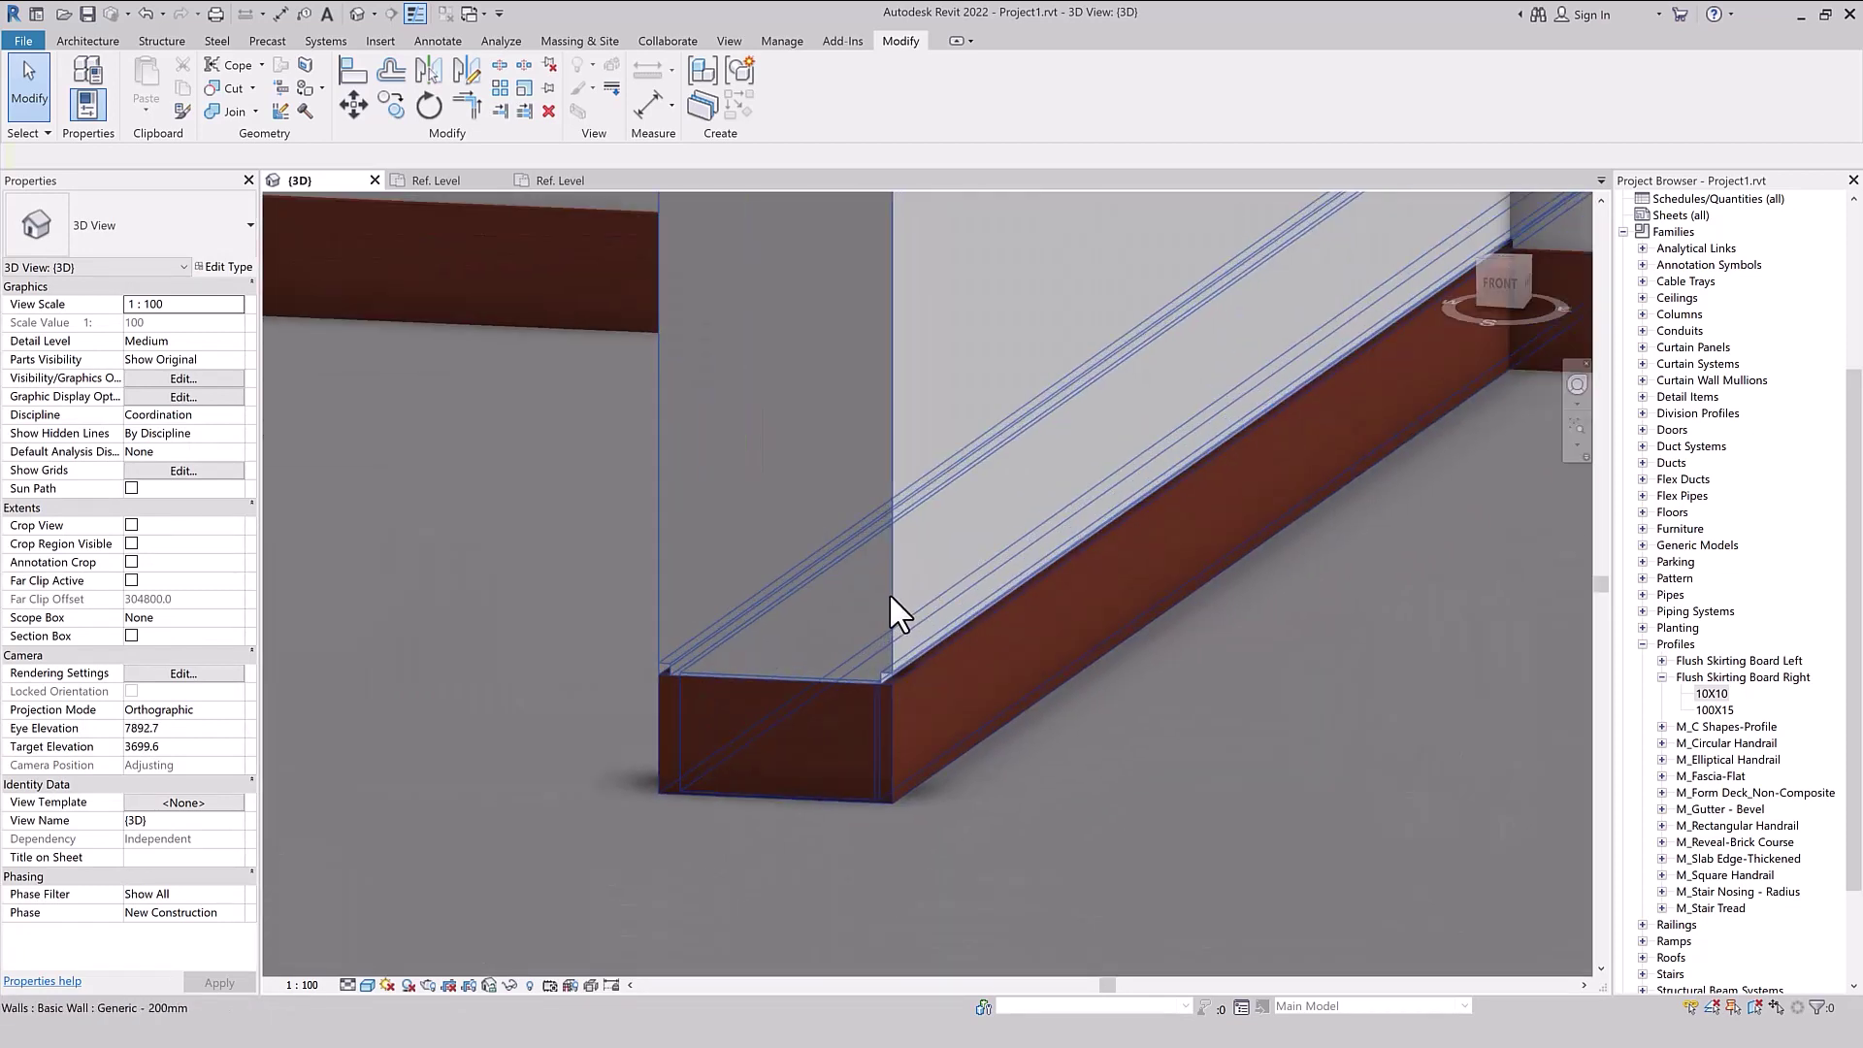
left_click(888, 592)
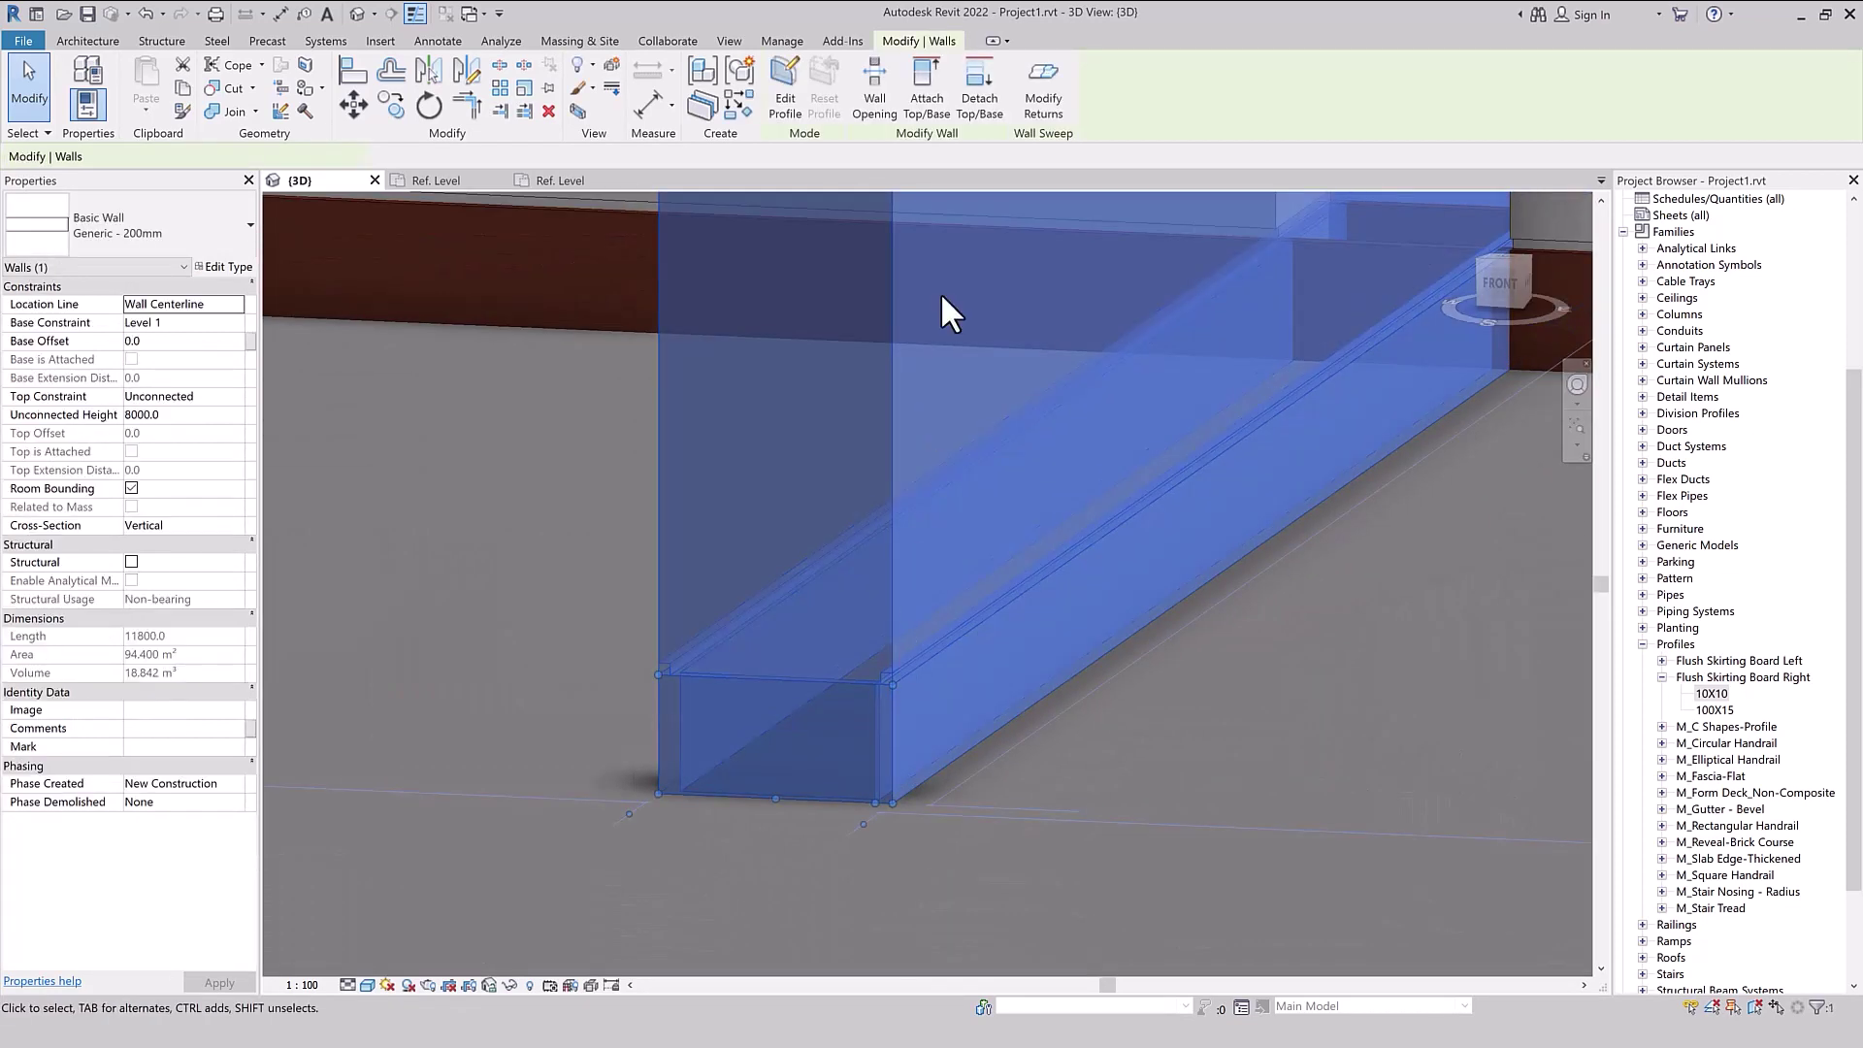
- Turn the skirting sweep's square end into a return at the wall corner
left_click(1044, 108)
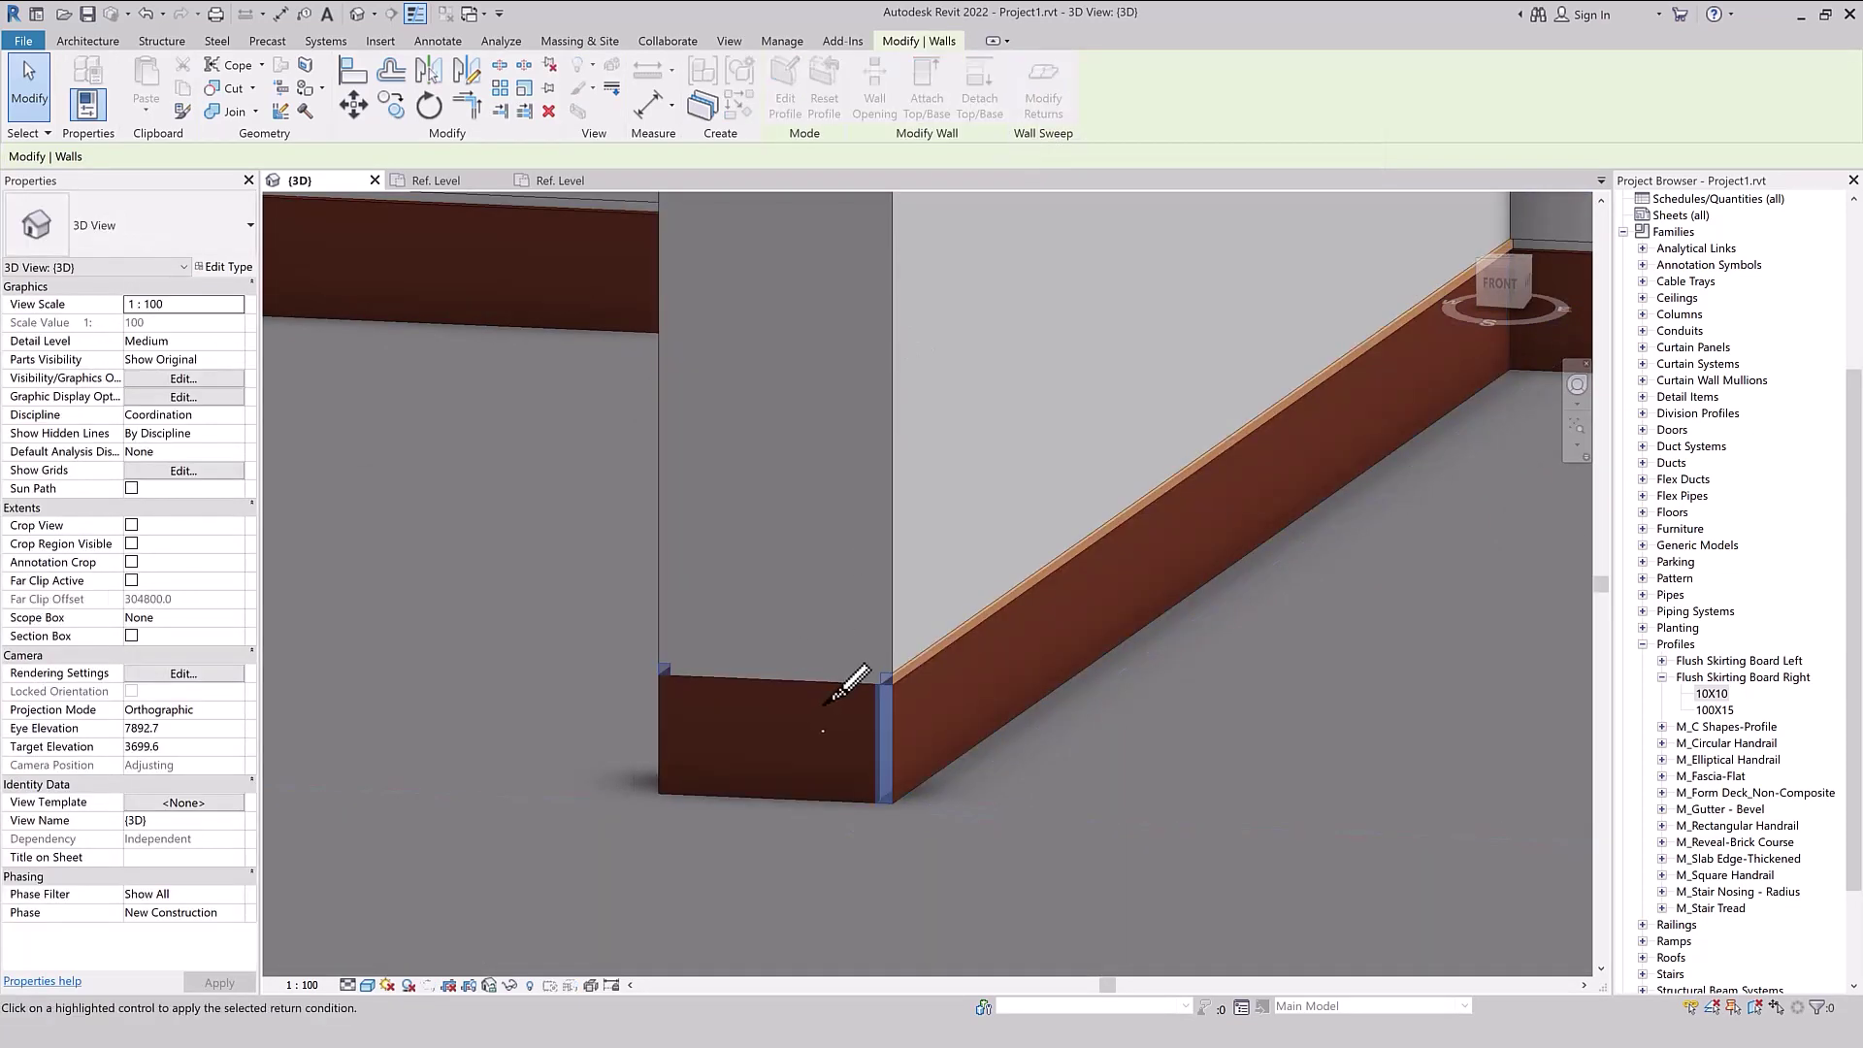
left_click(953, 650)
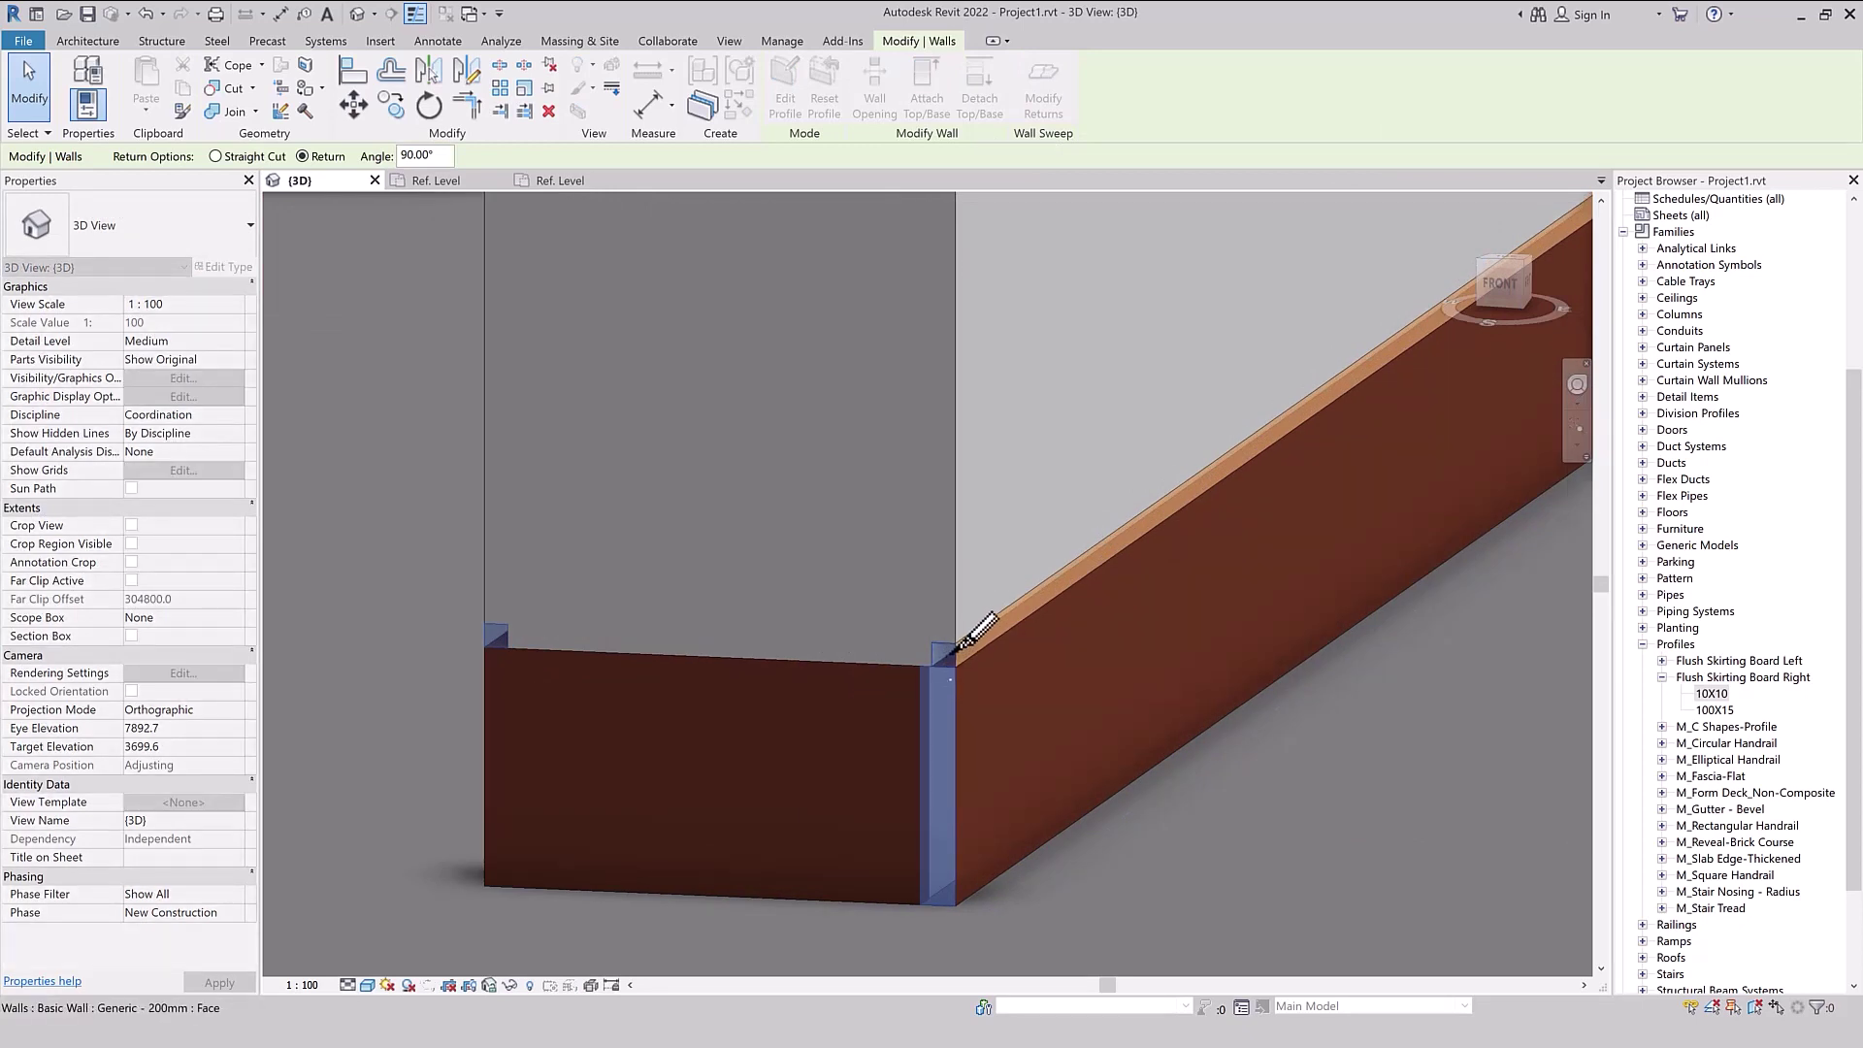
key("Escape")
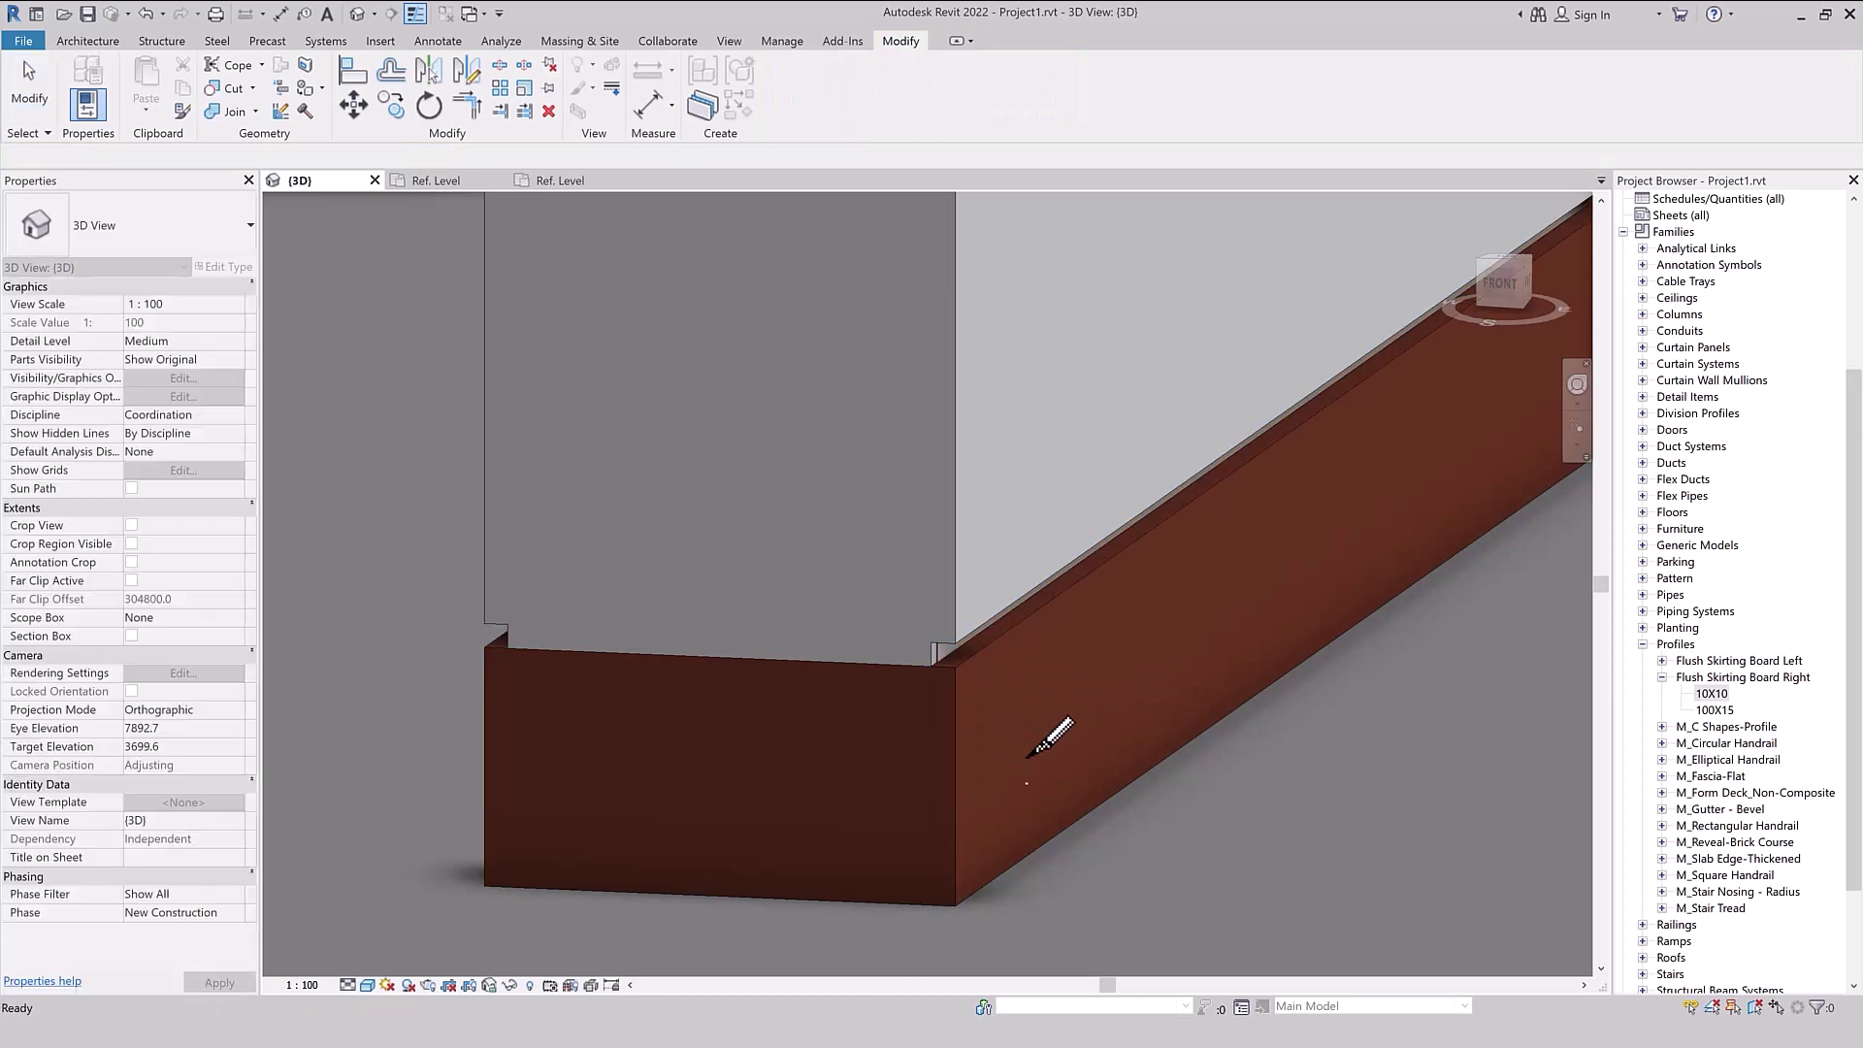
- Zoom in on the wall corner and start the Align (AL) tool
scroll(929, 660, "up", 2)
scroll(946, 698, "up", 2)
scroll(949, 646, "up", 1)
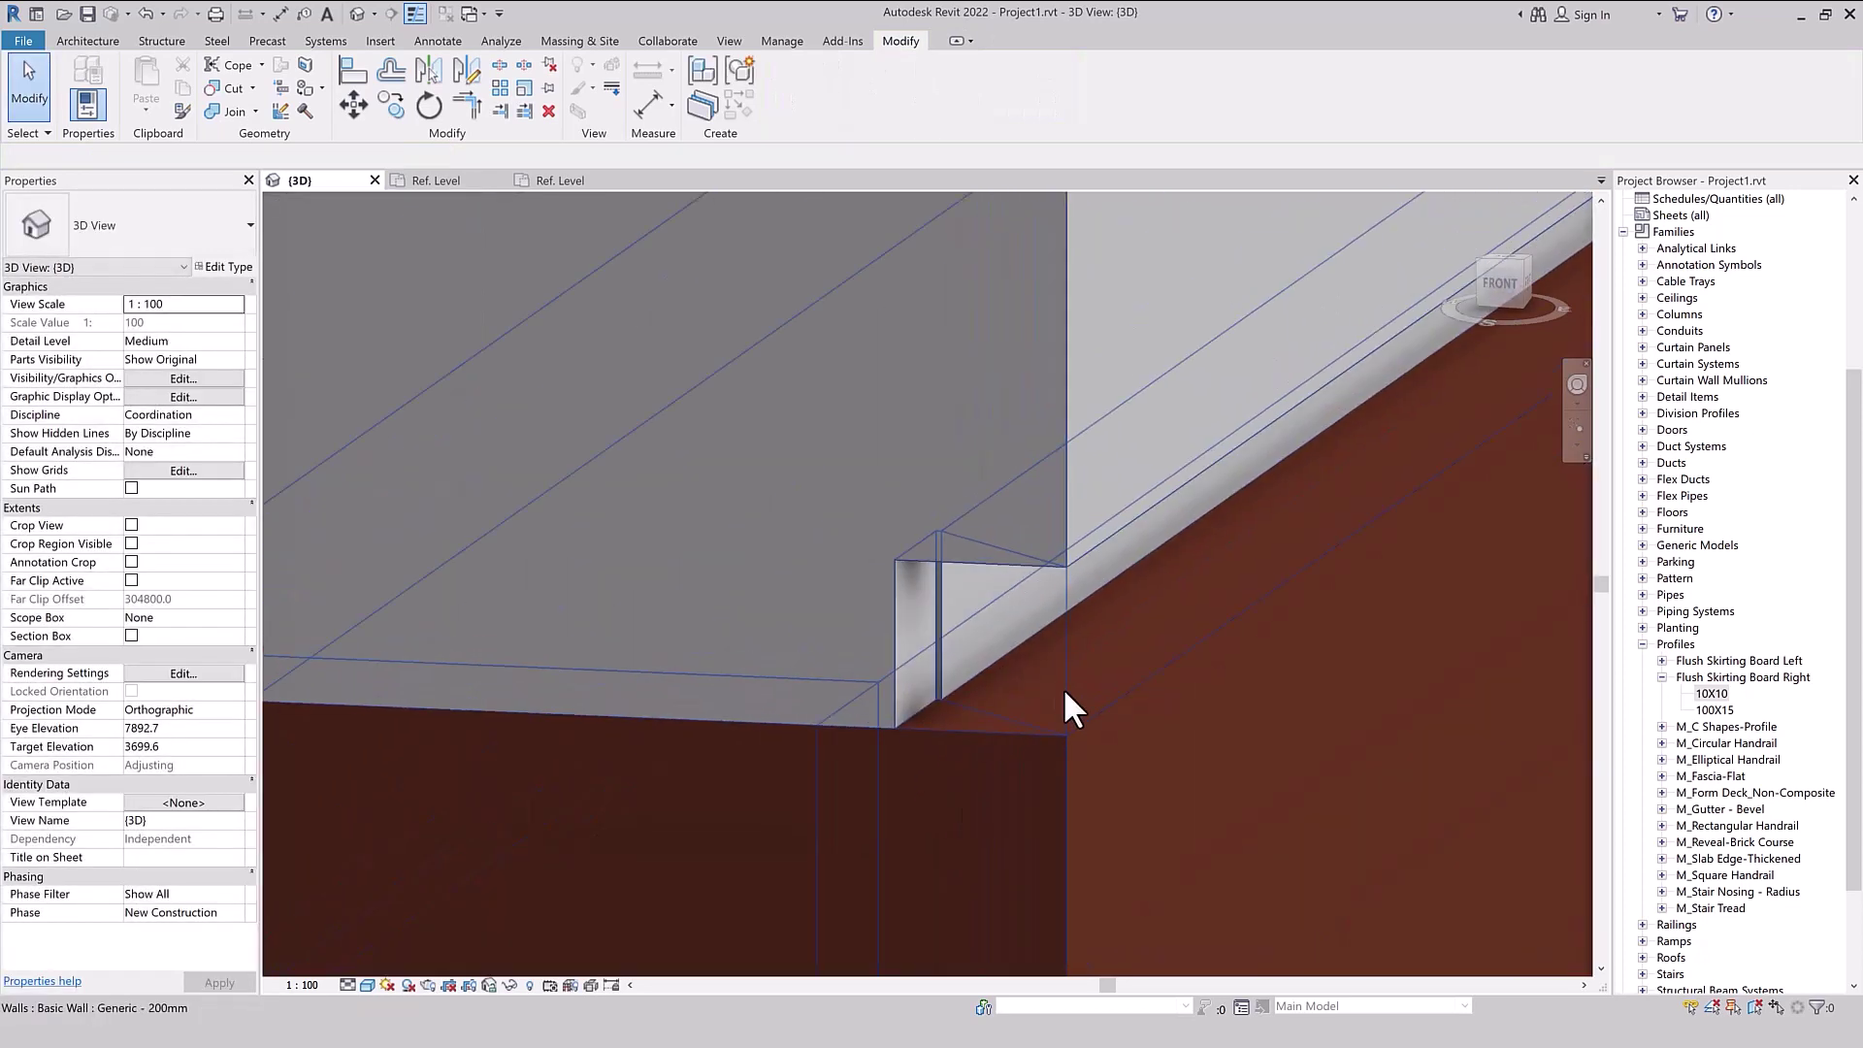
key("a")
key("l")
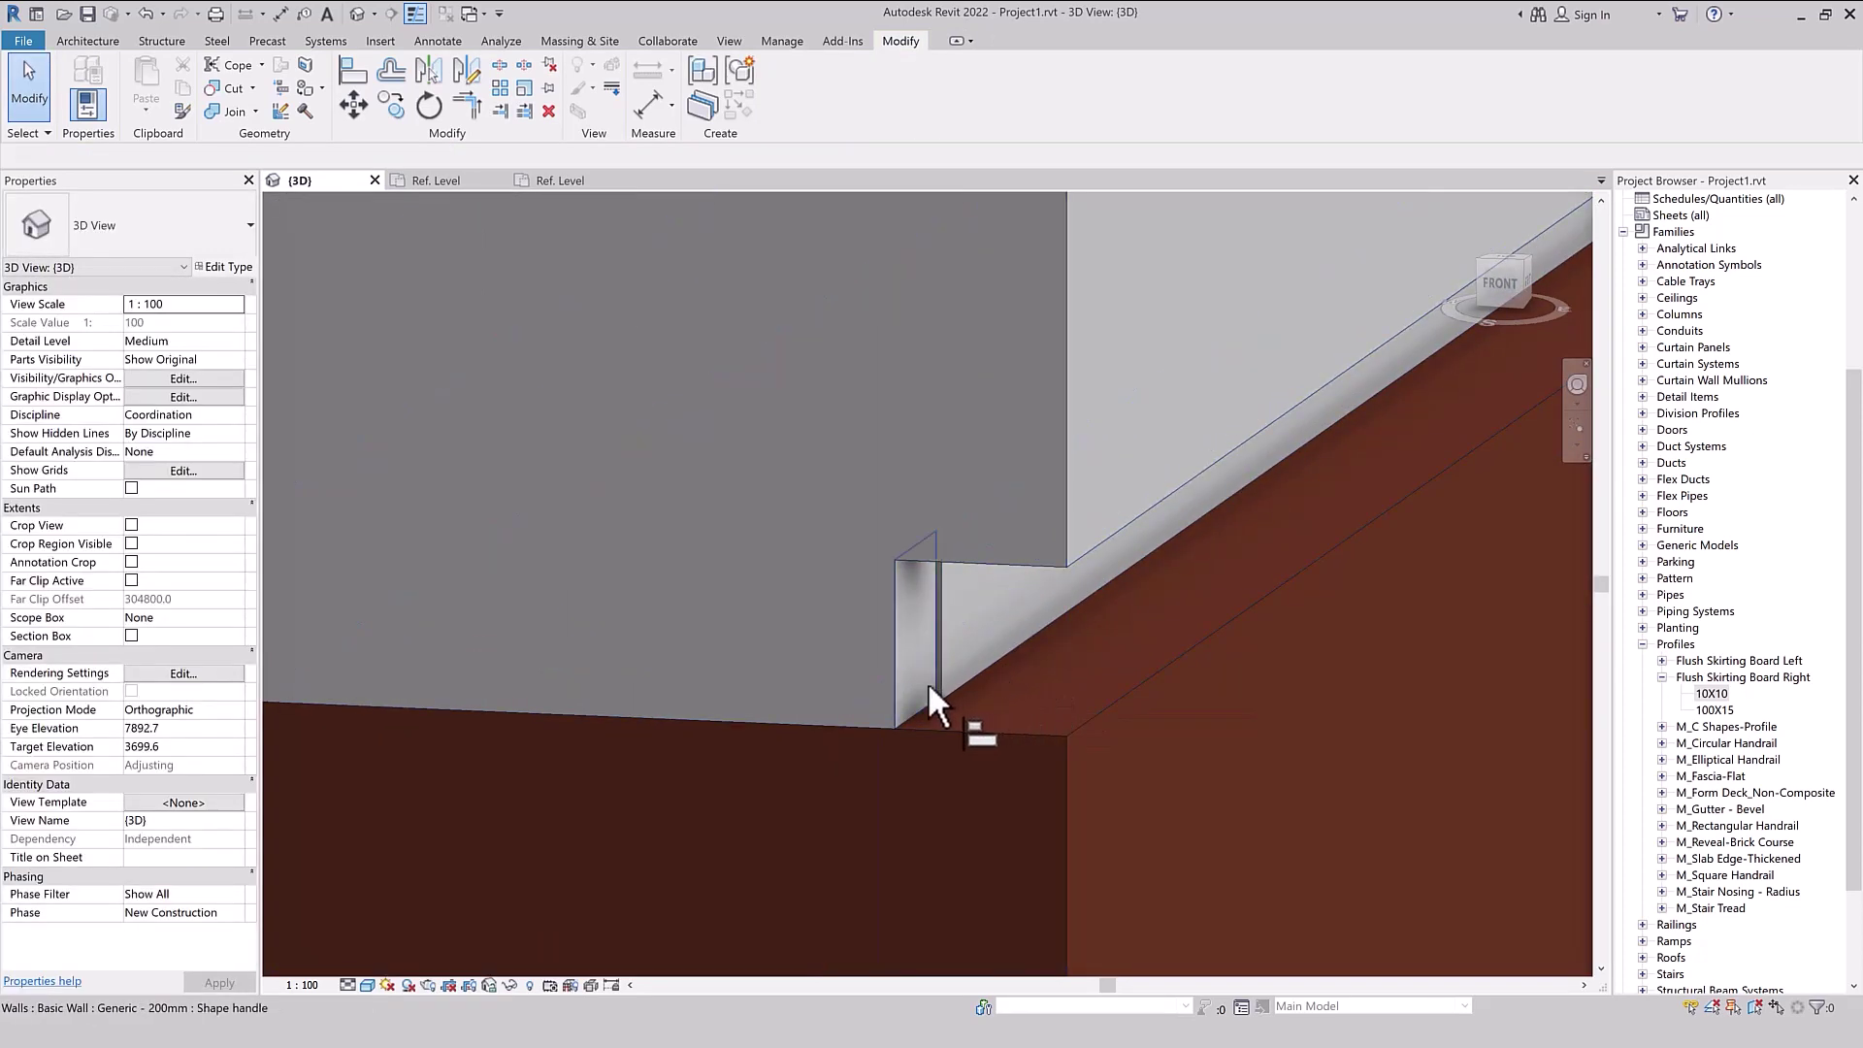
left_click(918, 708)
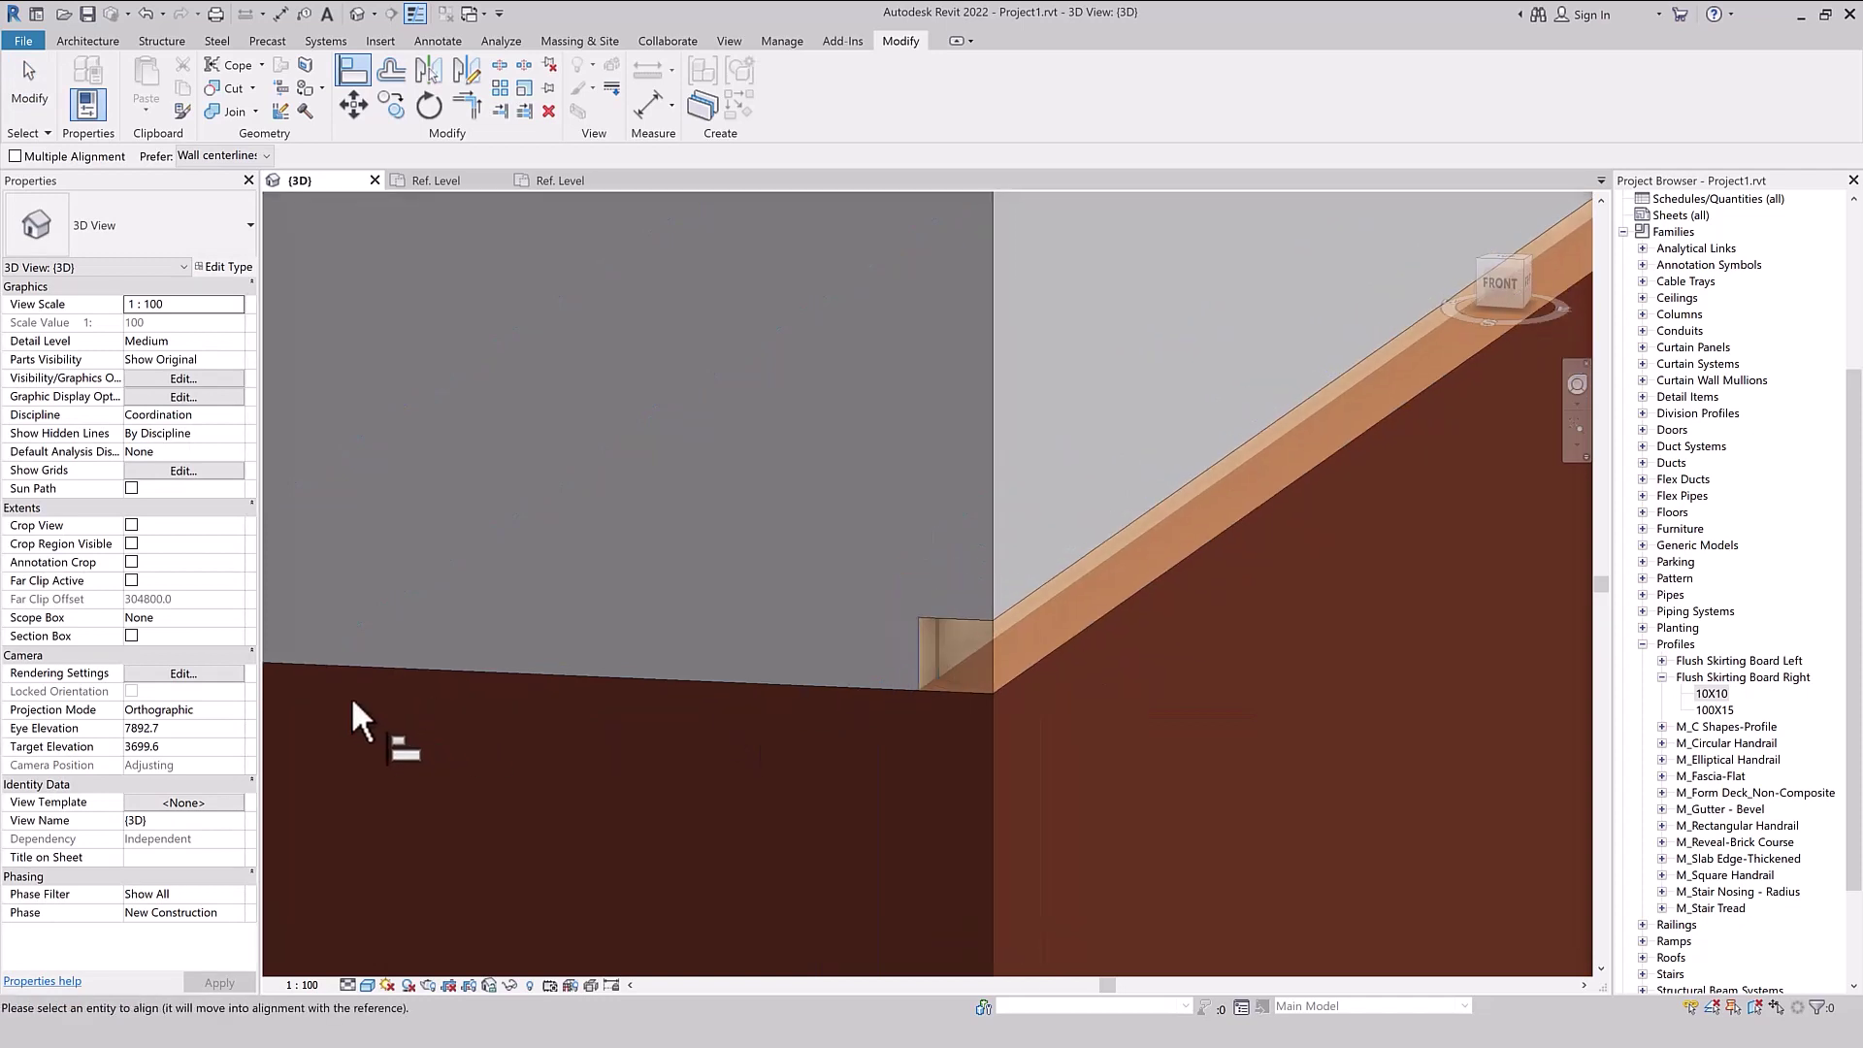
scroll(361, 675, "up", 1)
scroll(381, 630, "up", 2)
scroll(386, 617, "down", 1)
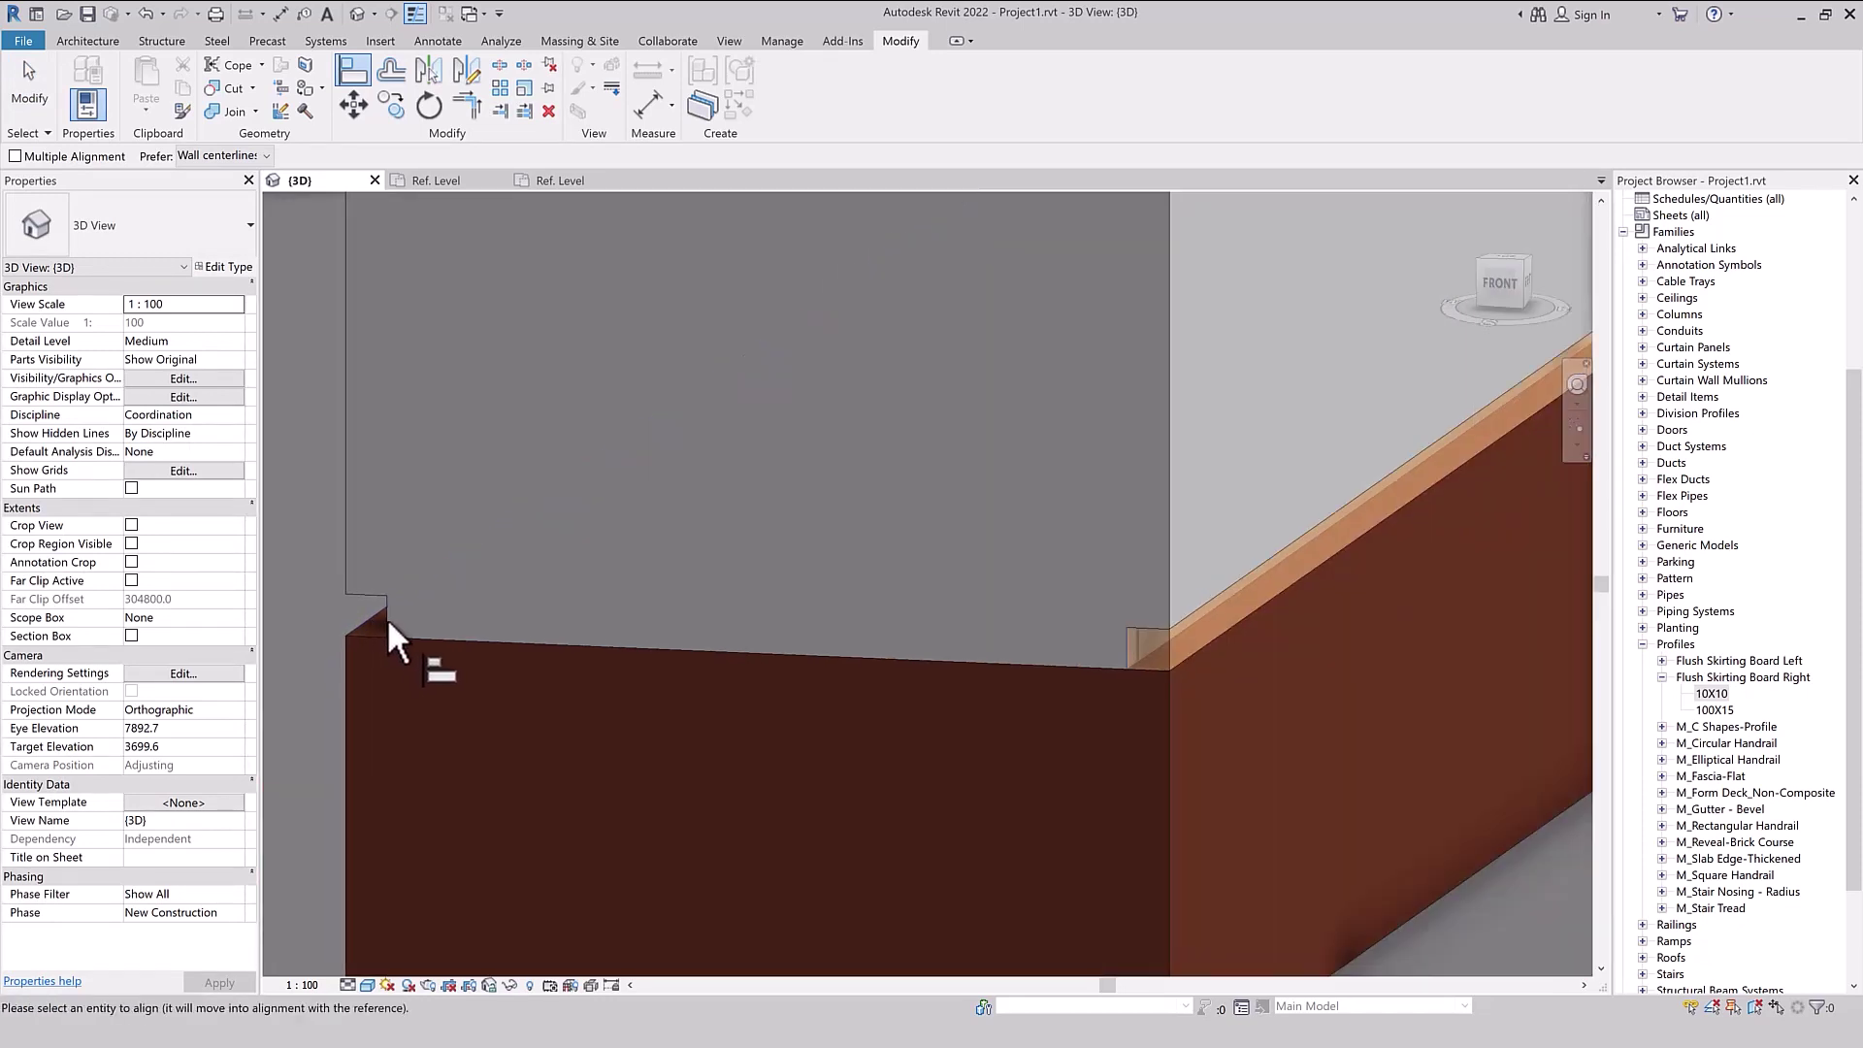
scroll(387, 617, "down", 2)
scroll(447, 671, "up", 3)
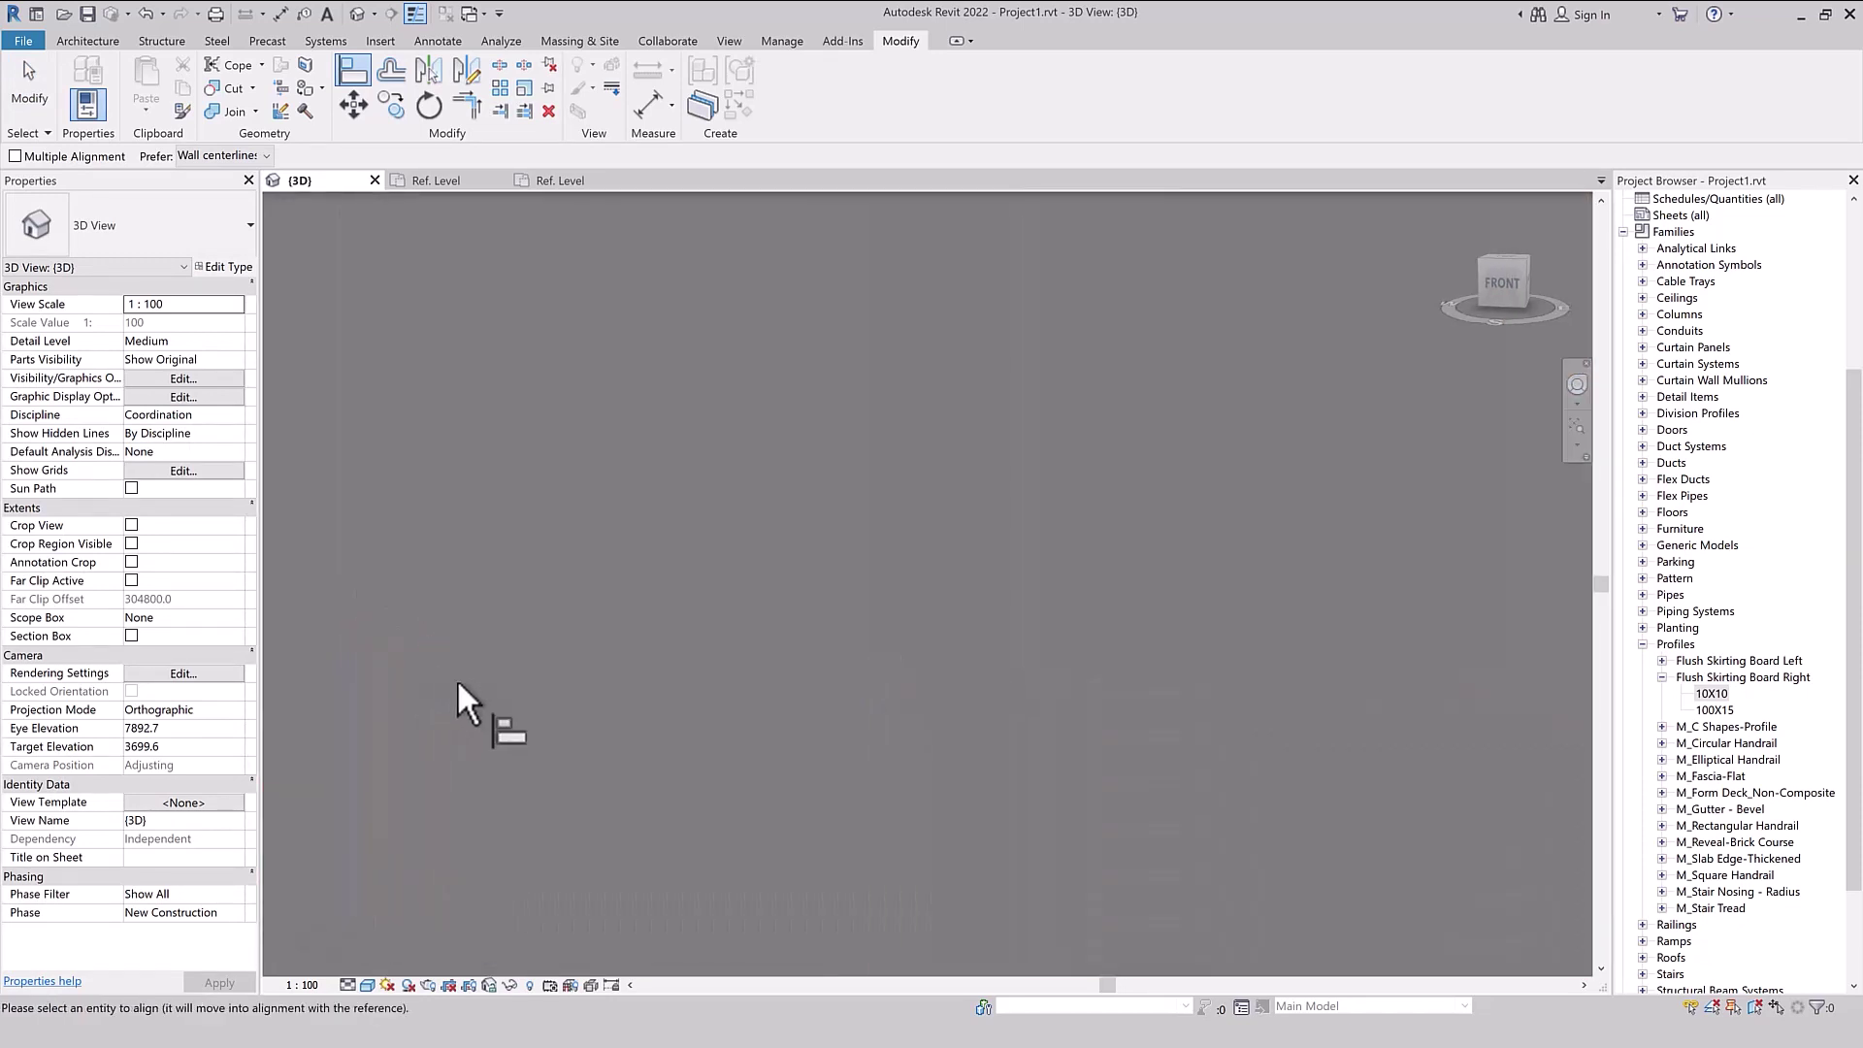
scroll(413, 627, "down", 2)
left_click(741, 660)
left_click(522, 685)
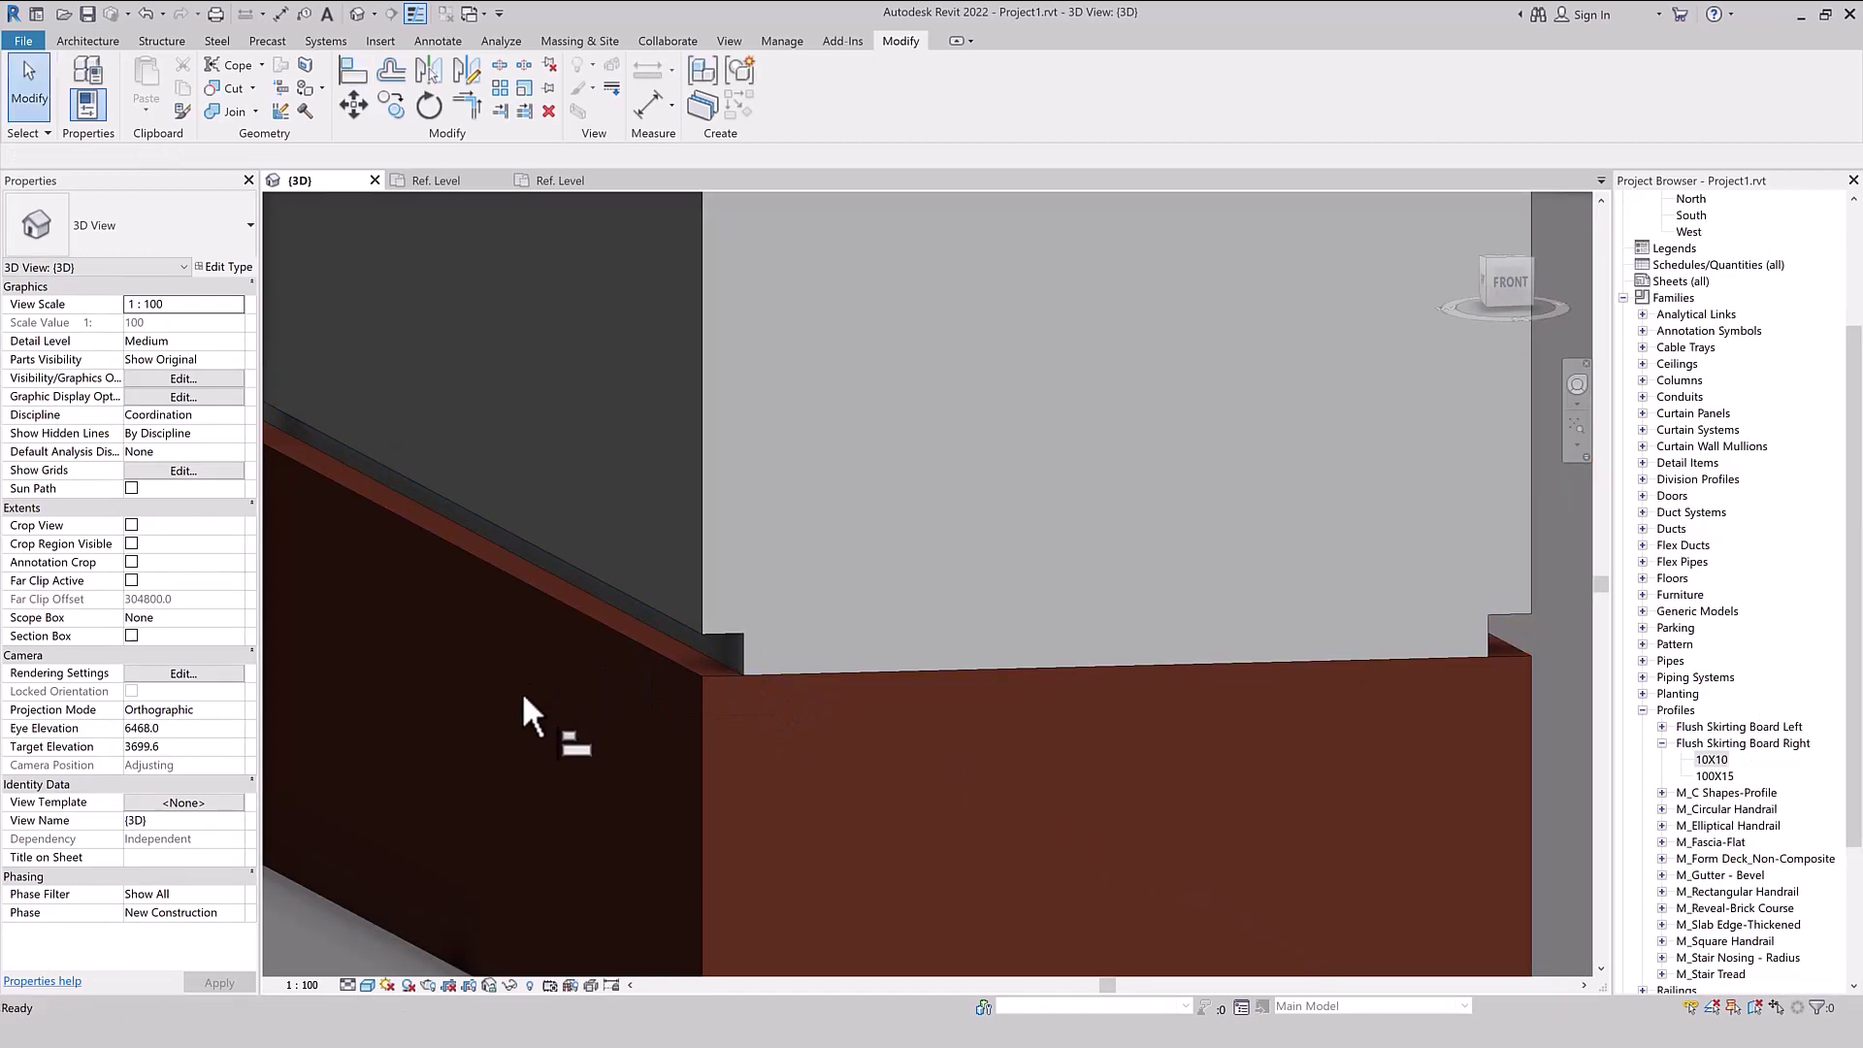
left_click(742, 652)
scroll(611, 649, "down", 3)
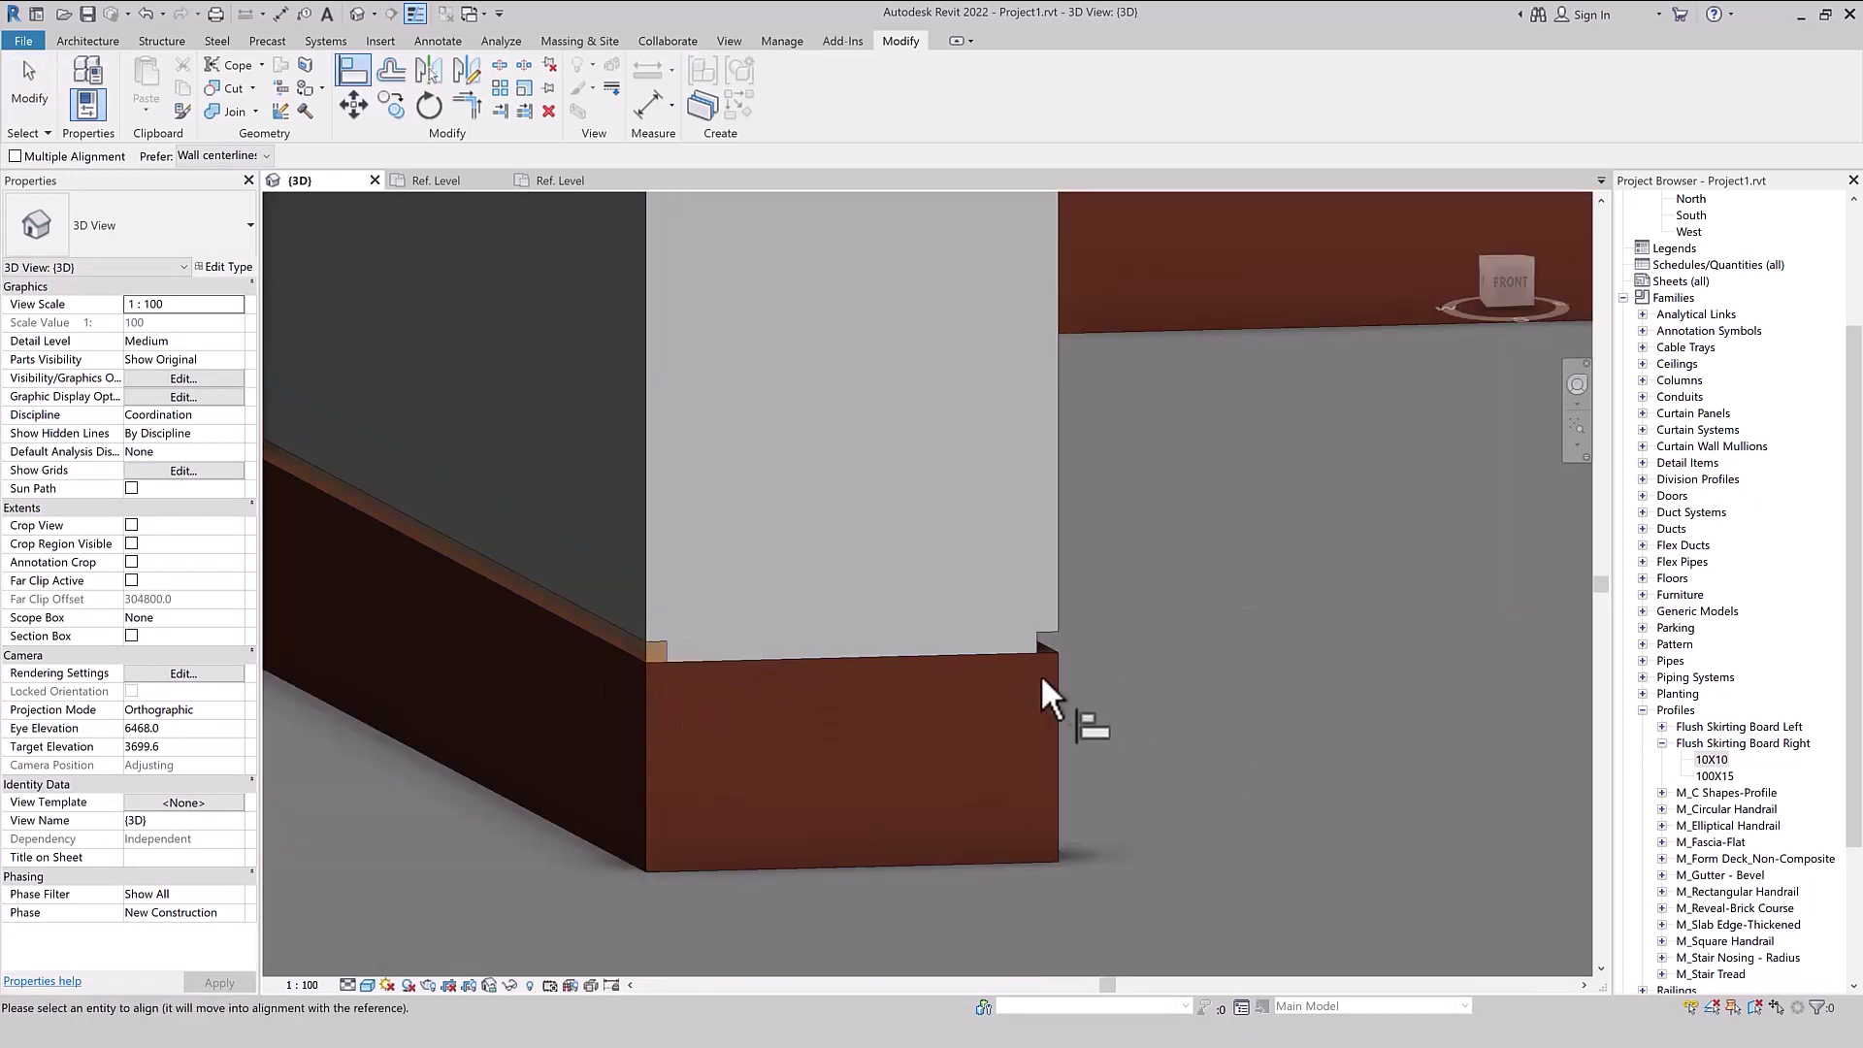
mouse_move(1001, 679)
middle_mouse_down("shift")
mouse_move(984, 719)
mouse_move(1124, 694)
mouse_move(715, 673)
mouse_move(819, 666)
mouse_move(898, 788)
middle_mouse_up("shift")
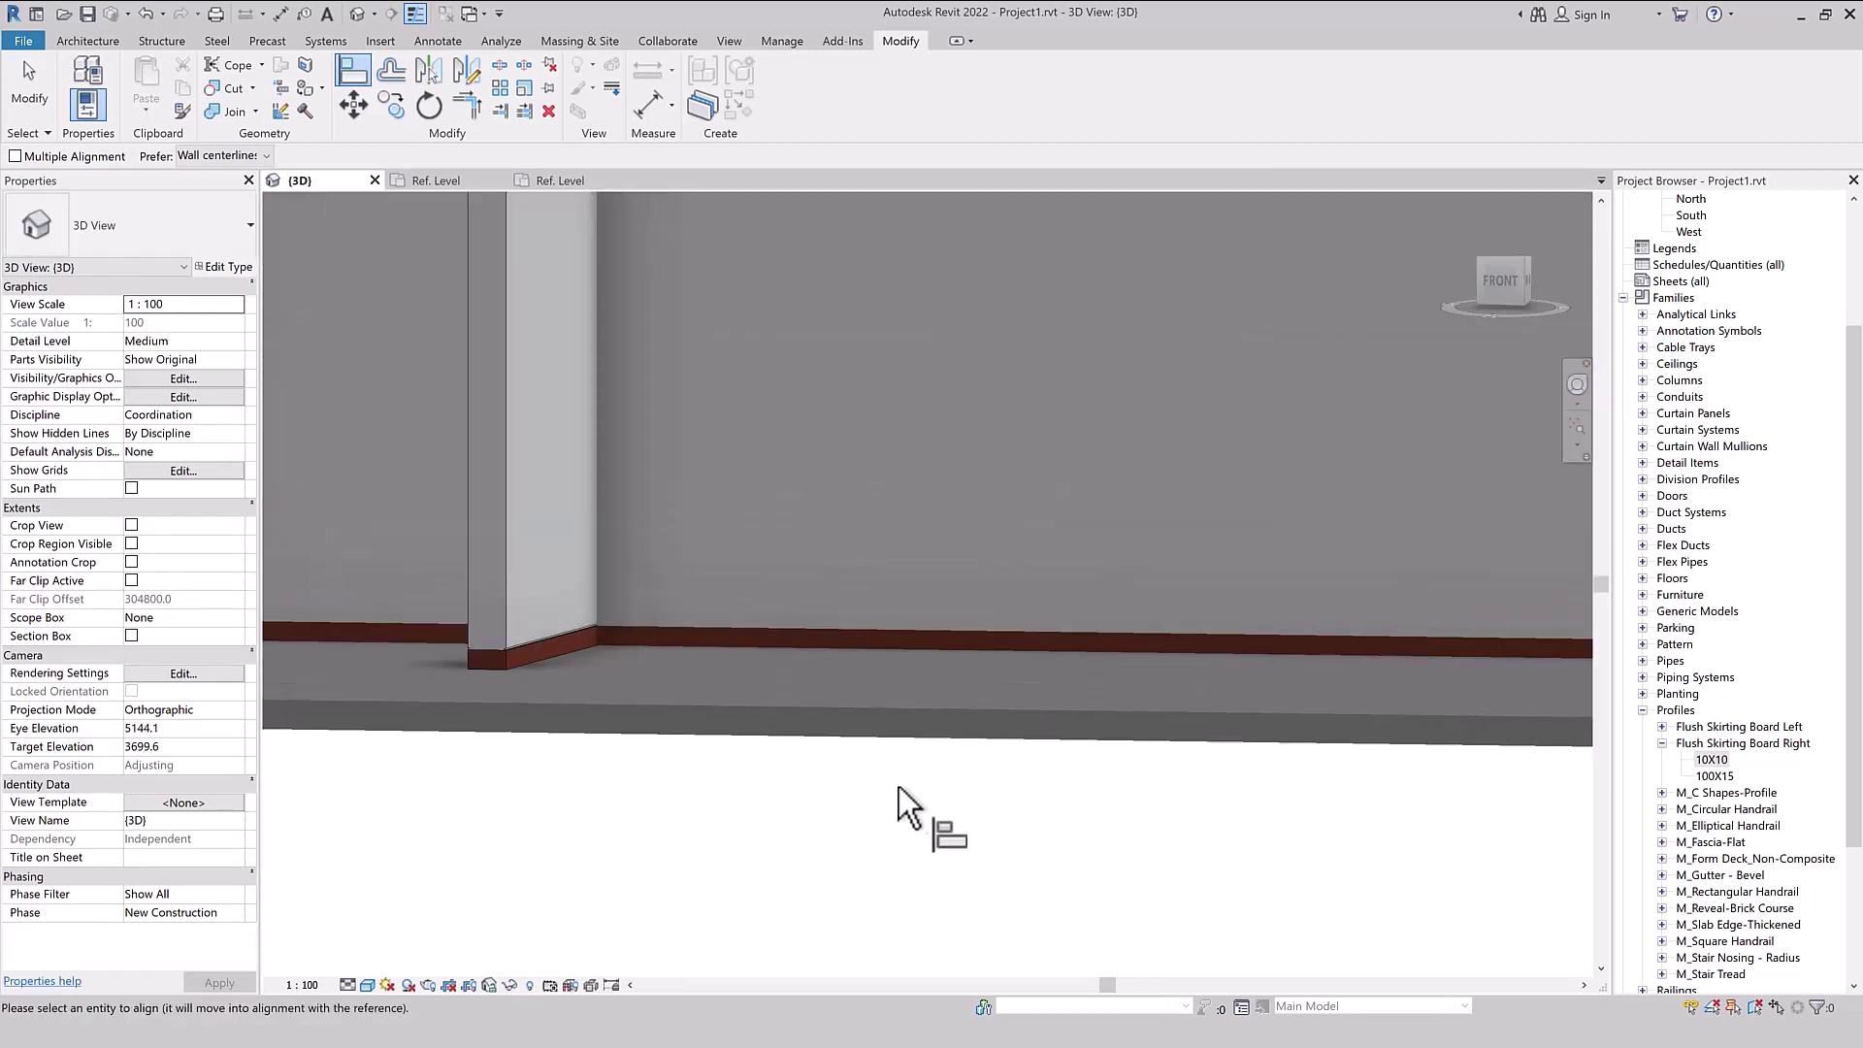
scroll(516, 696, "up", 2)
scroll(675, 697, "up", 4)
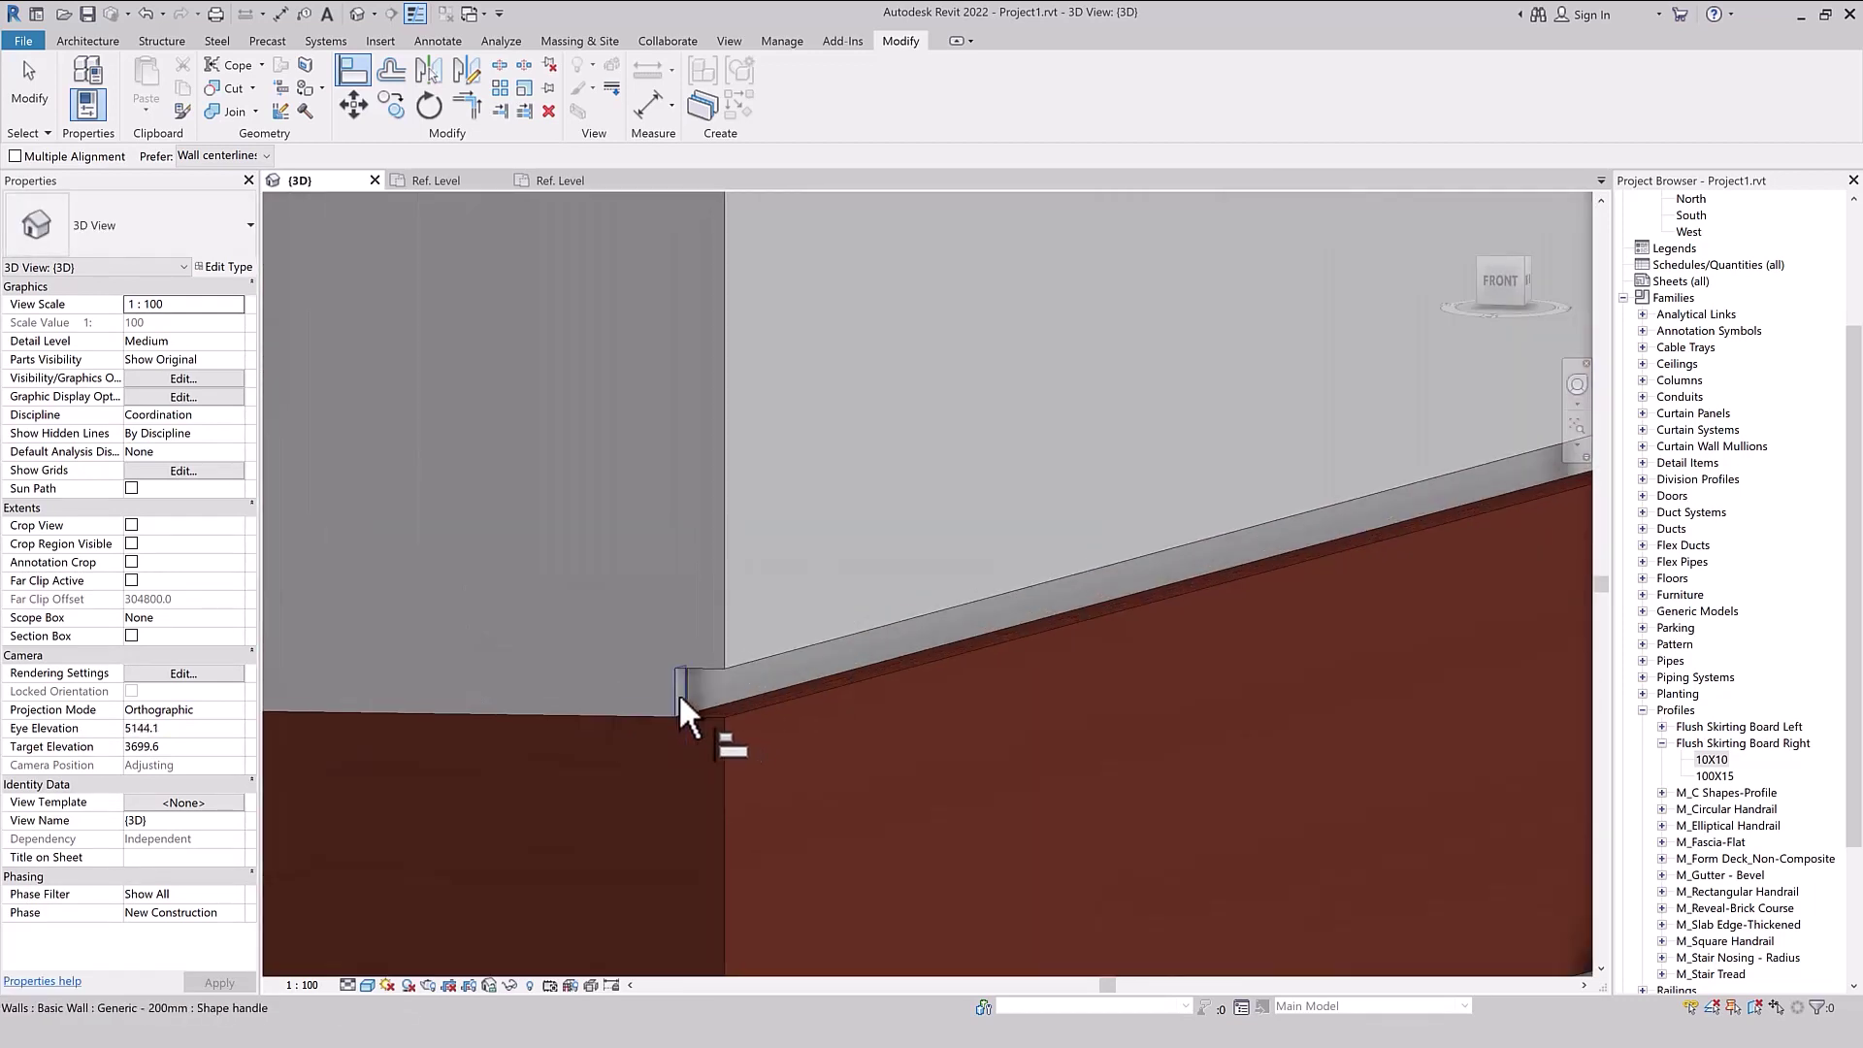
mouse_move(679, 692)
middle_mouse_down("shift")
mouse_move(725, 714)
mouse_move(723, 770)
mouse_move(753, 811)
mouse_move(758, 772)
mouse_move(796, 749)
middle_mouse_up("shift")
key("Escape")
key("Escape")
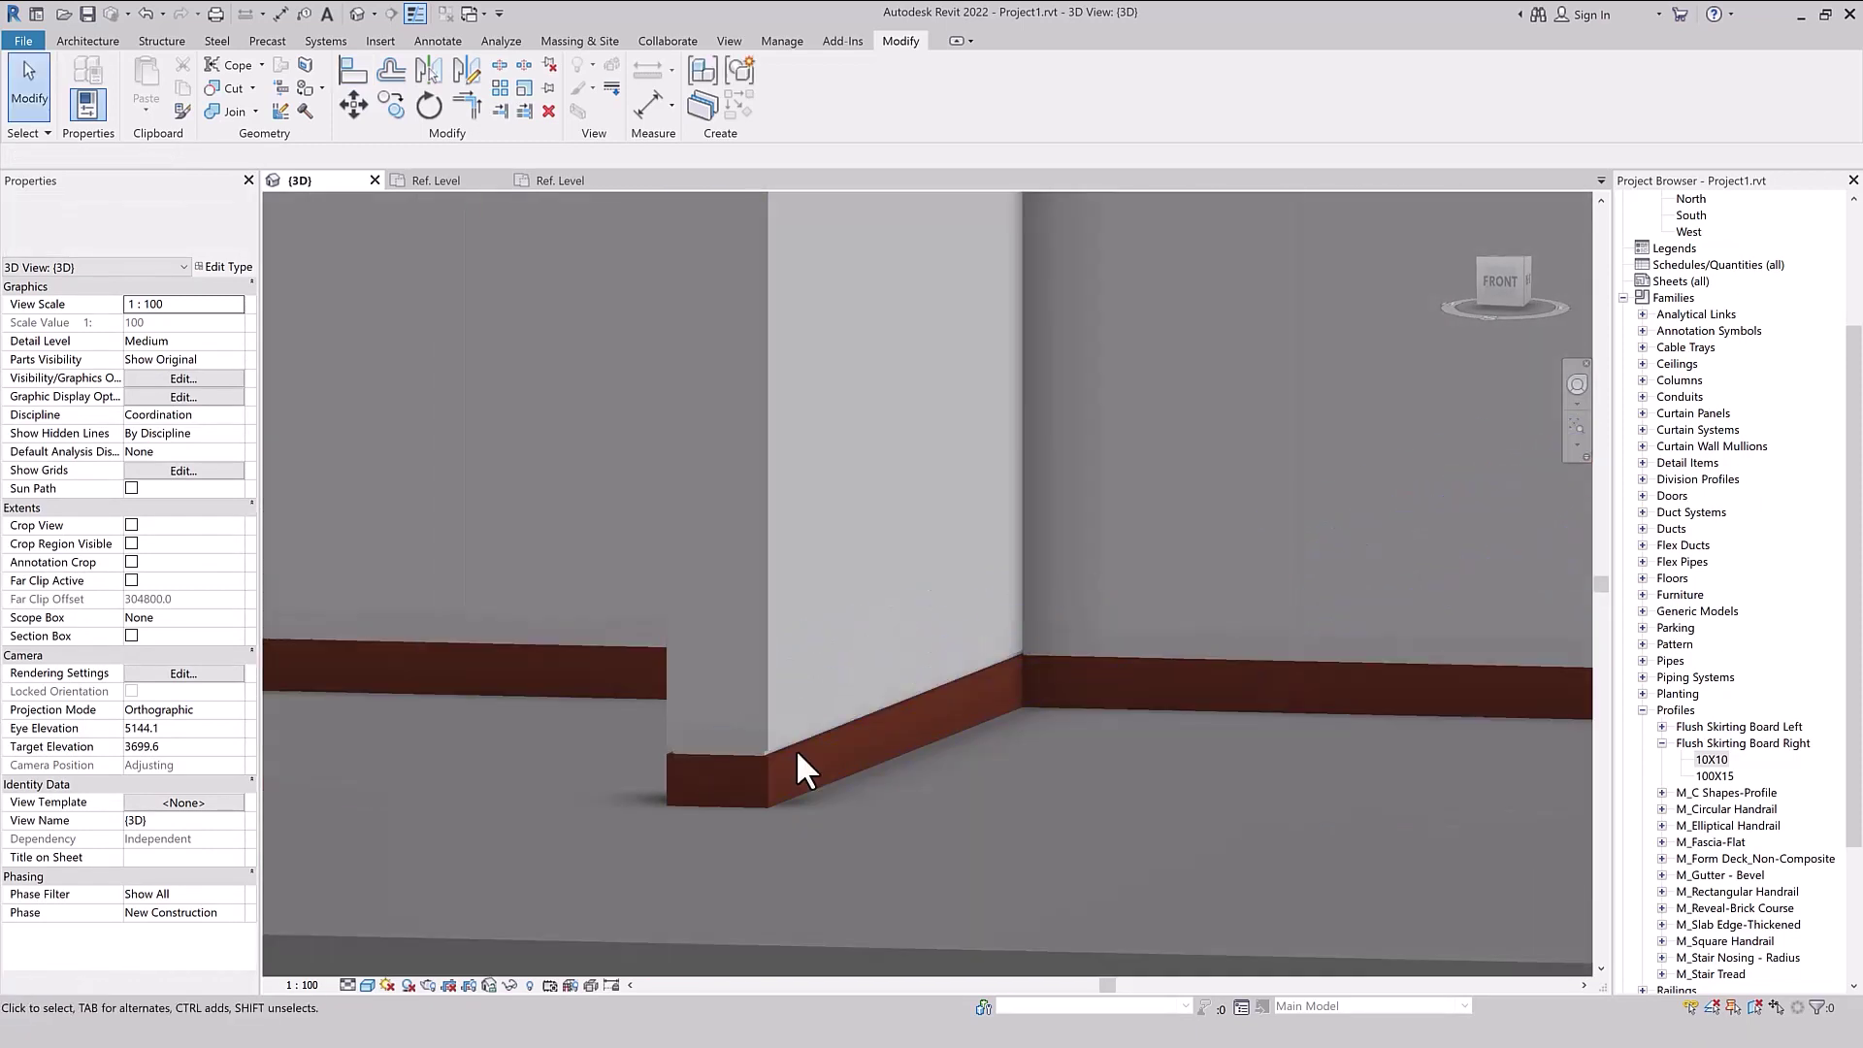
mouse_move(747, 806)
middle_mouse_down("shift")
mouse_move(770, 851)
mouse_move(697, 848)
middle_mouse_up("shift")
scroll(737, 806, "up", 3)
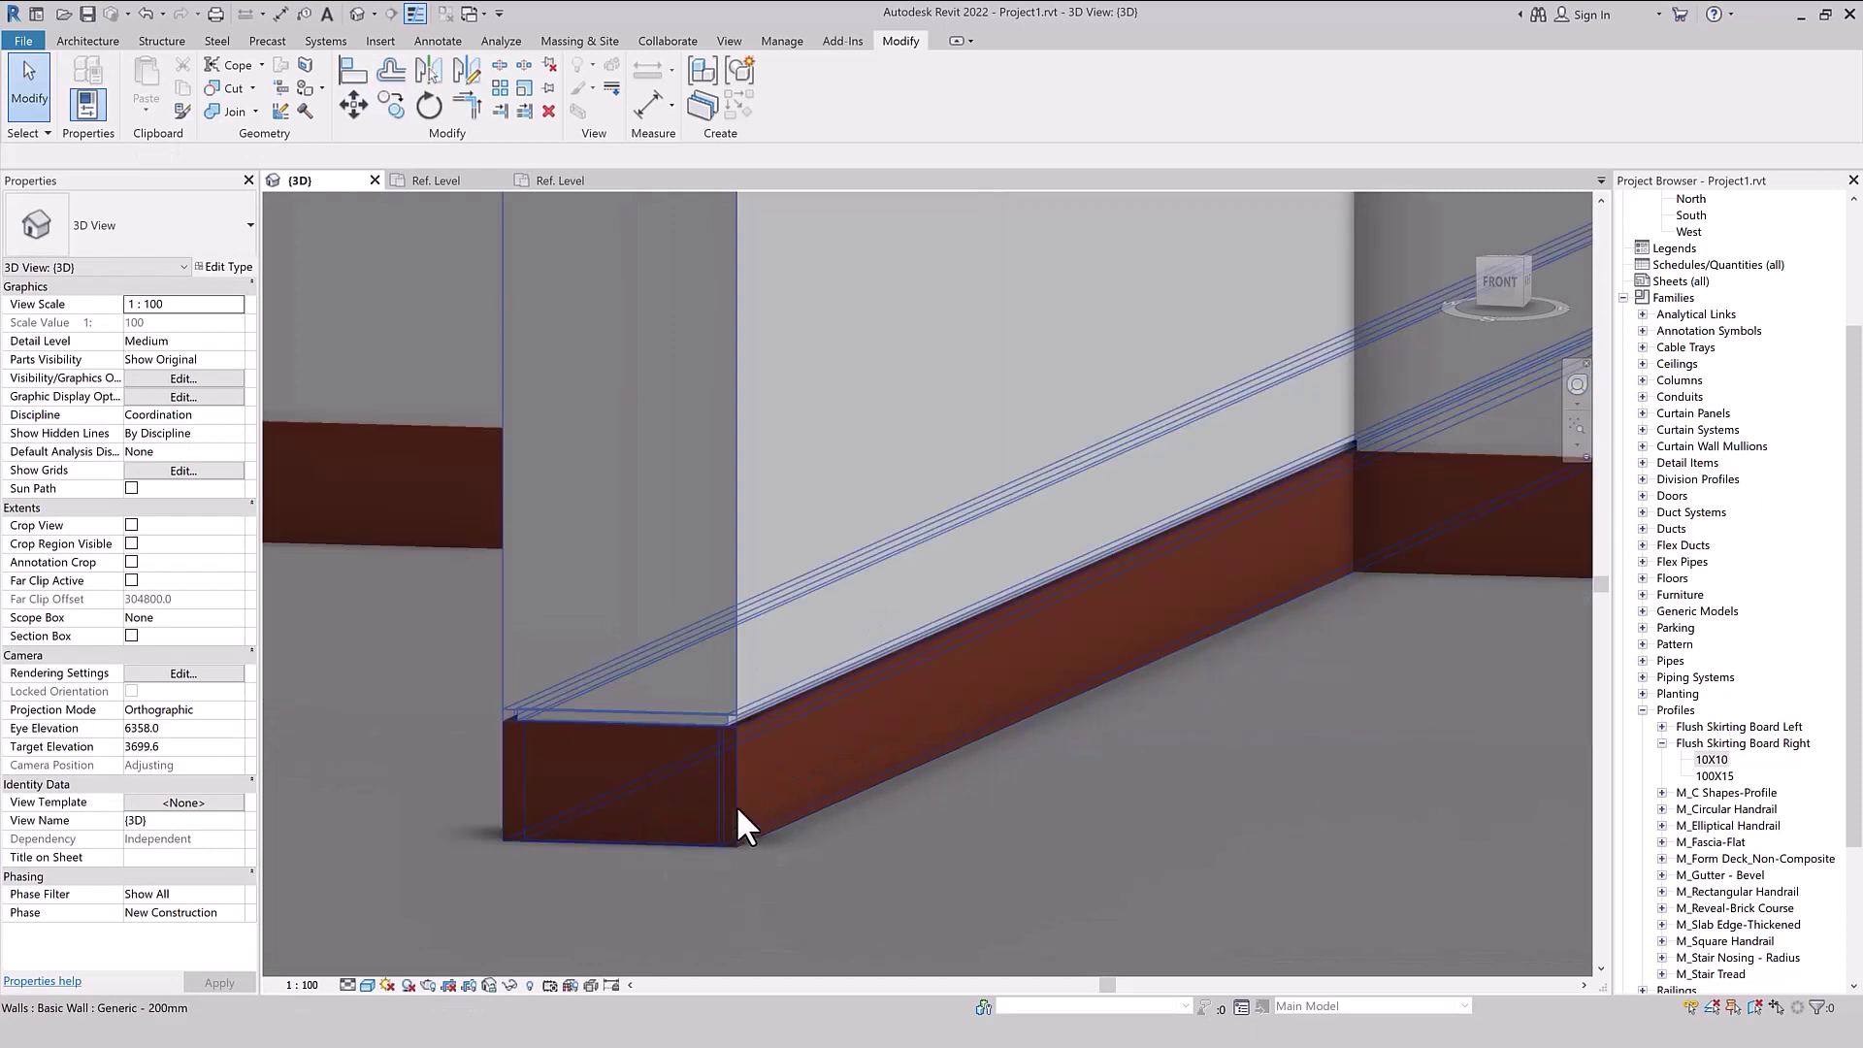
scroll(736, 718, "up", 2)
mouse_move(737, 718)
middle_mouse_down("shift")
mouse_move(708, 765)
mouse_move(689, 711)
mouse_move(690, 748)
mouse_move(760, 777)
mouse_move(823, 667)
middle_mouse_up("shift")
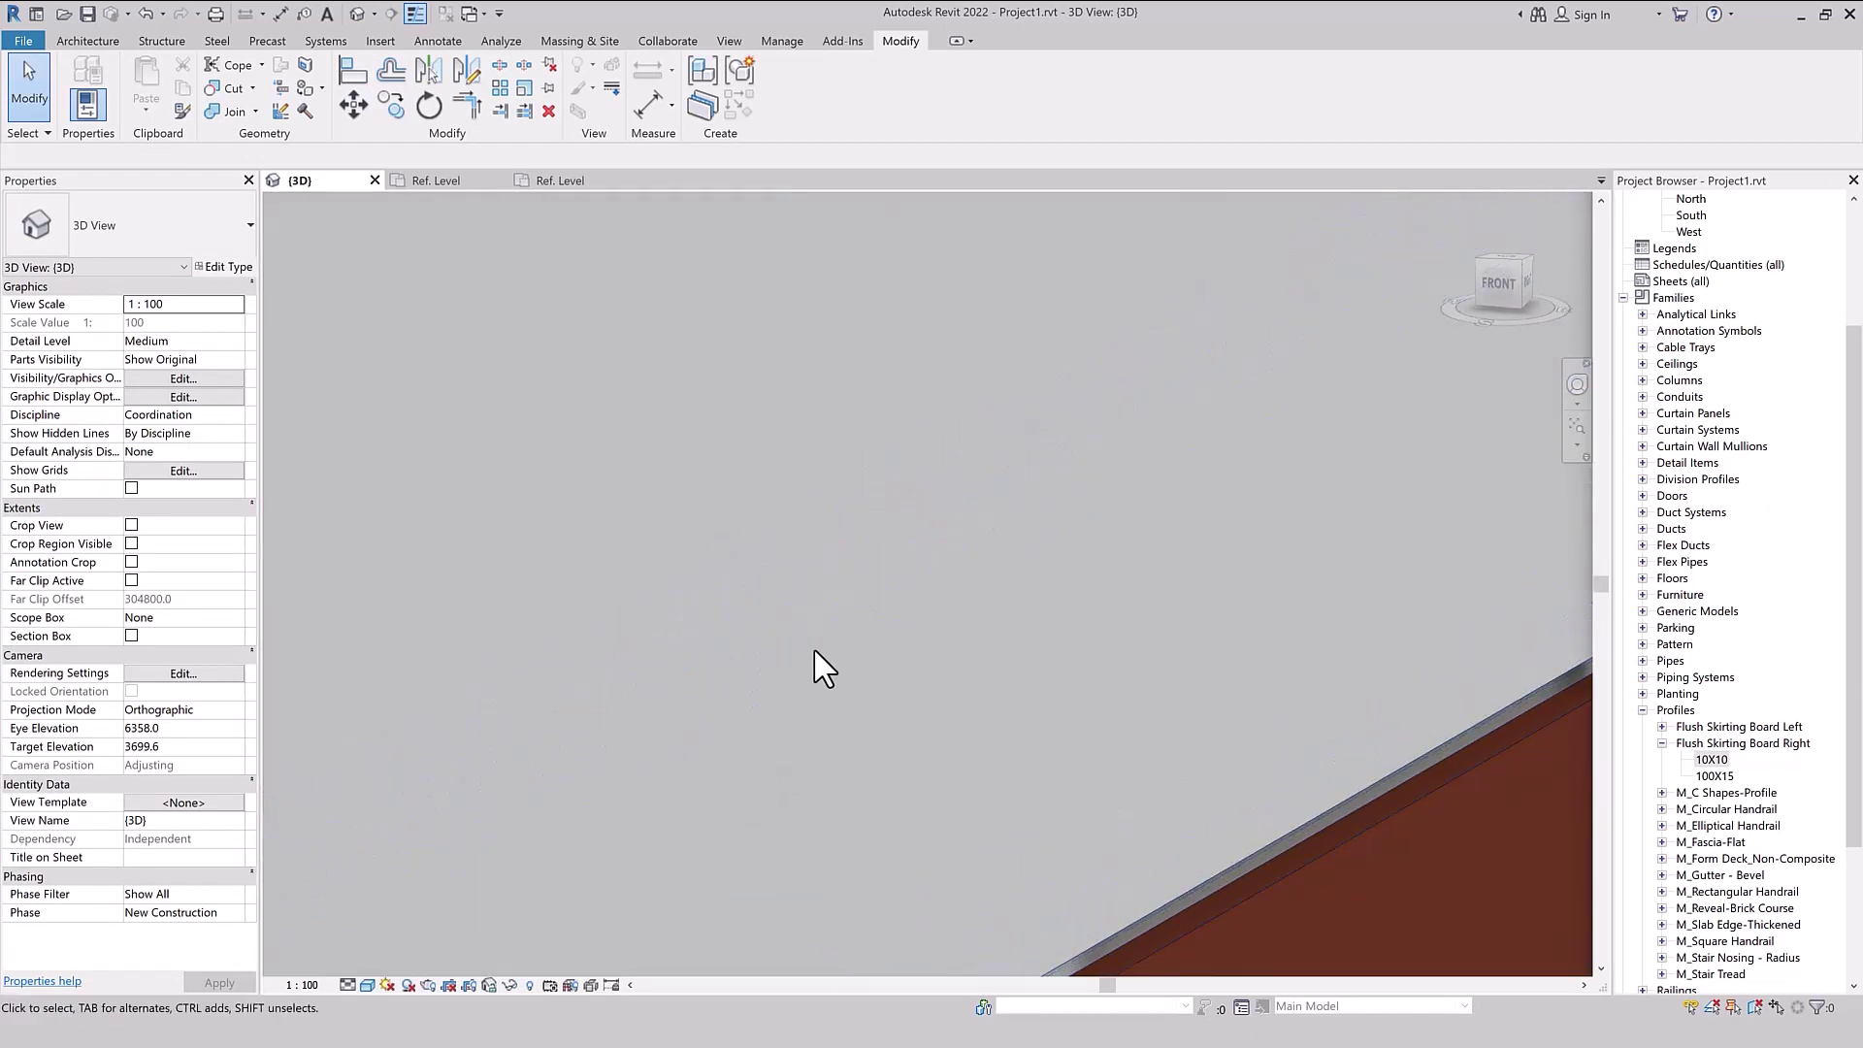
scroll(927, 572, "down", 5)
scroll(691, 695, "up", 2)
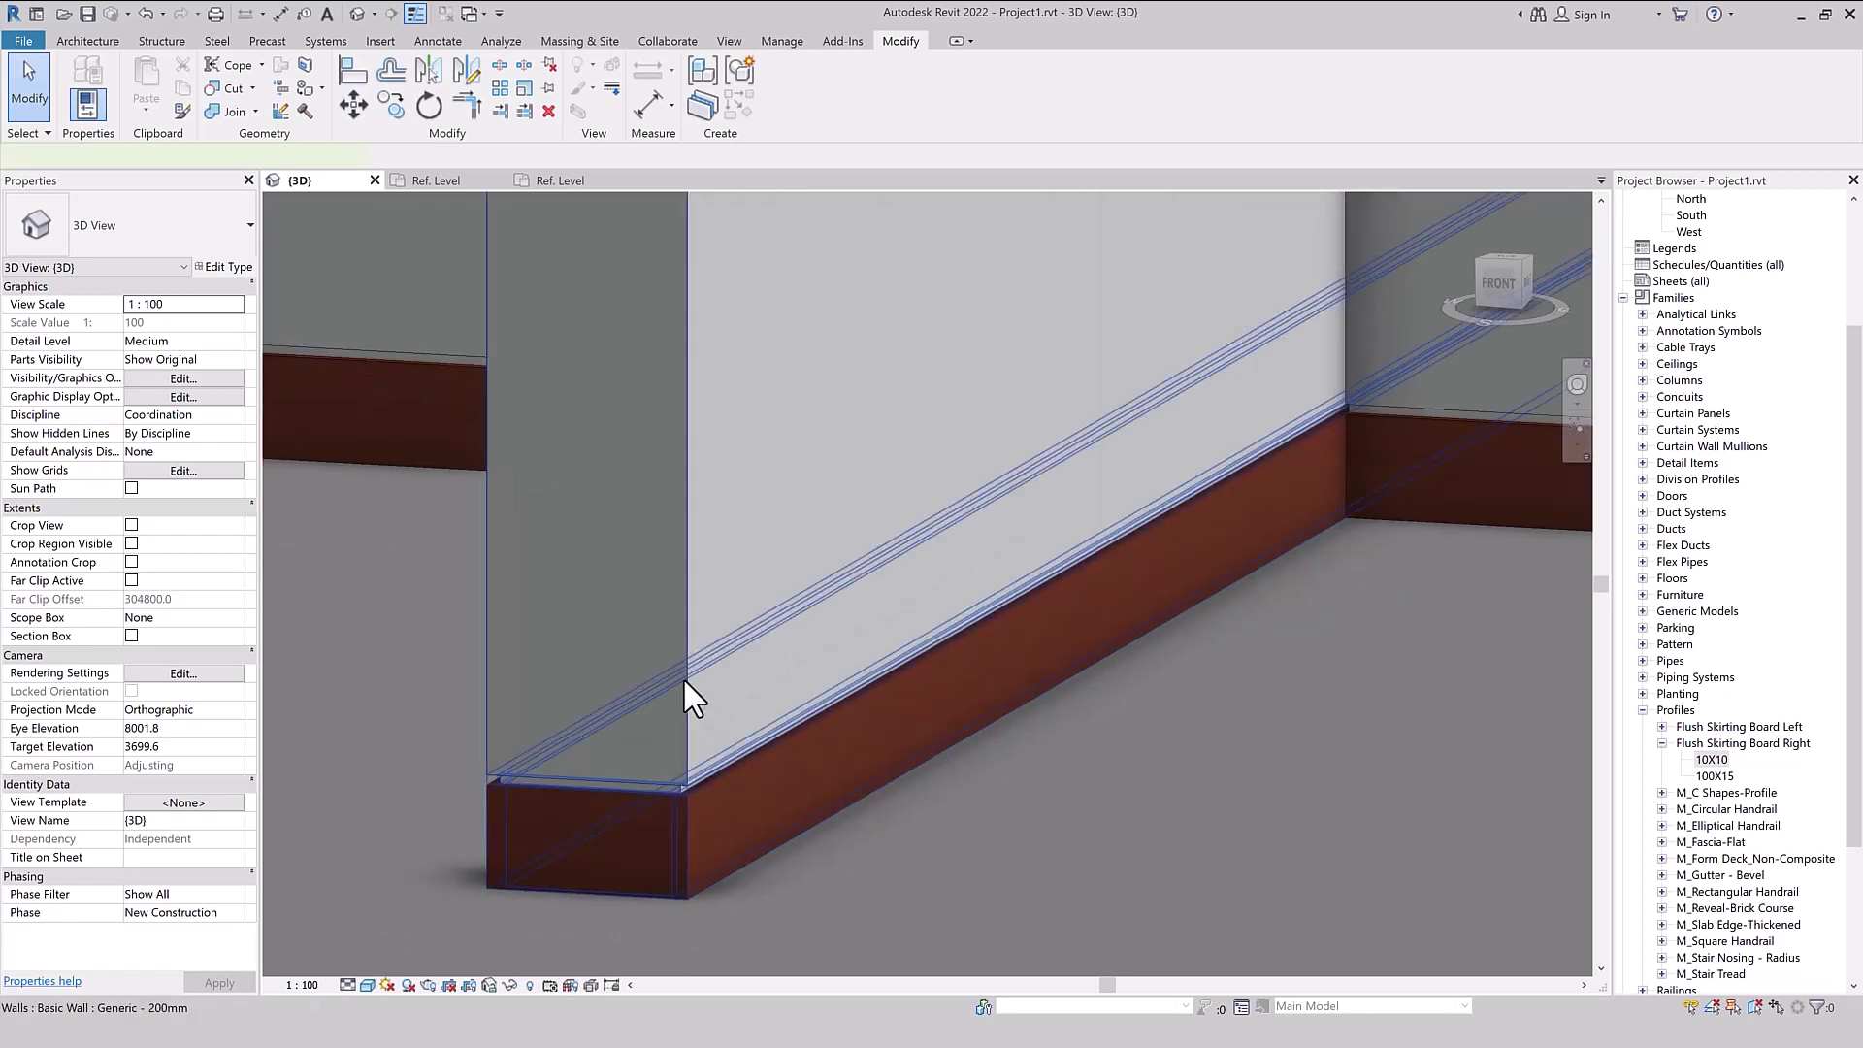
left_click(683, 679)
scroll(610, 820, "up", 2)
mouse_move(609, 821)
middle_mouse_down()
mouse_move(636, 866)
mouse_move(752, 791)
mouse_move(715, 764)
mouse_move(732, 807)
mouse_move(1064, 686)
mouse_move(624, 753)
middle_mouse_up()
scroll(623, 761, "up", 2)
scroll(527, 819, "up", 3)
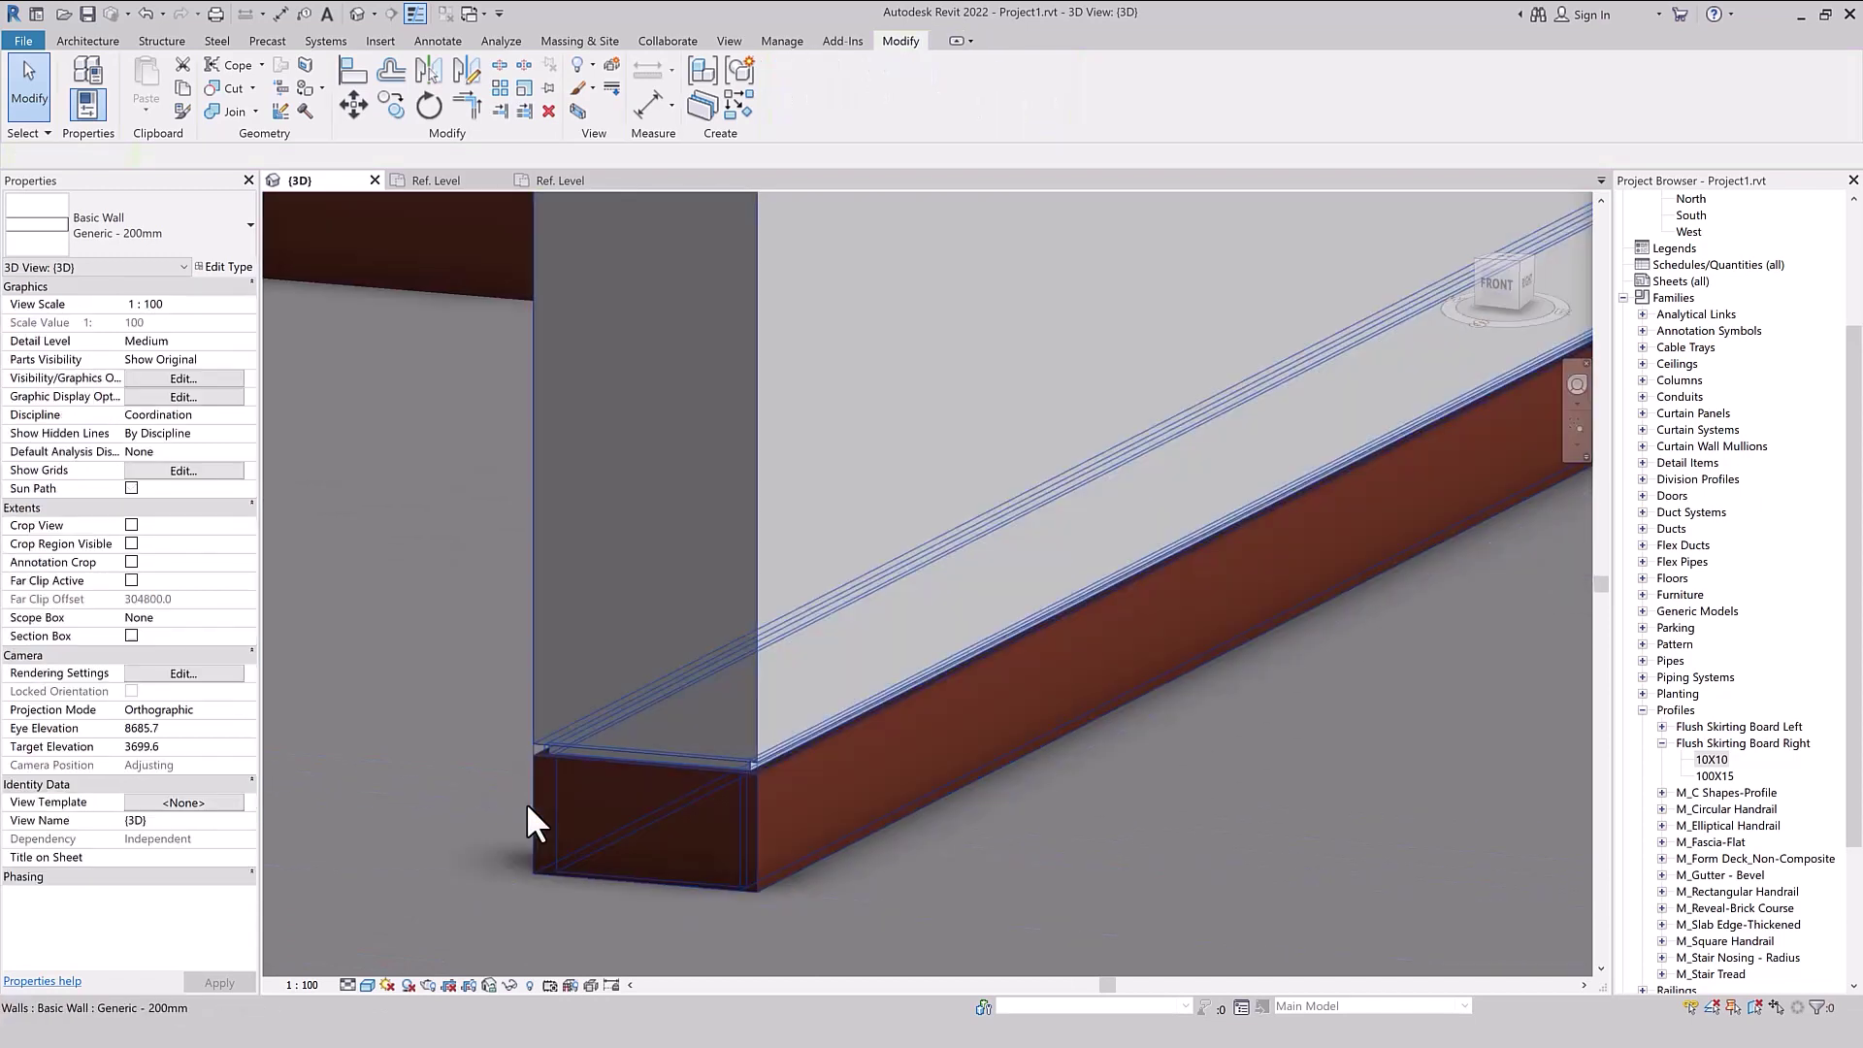
left_click(525, 801)
mouse_move(620, 864)
middle_mouse_down("shift")
mouse_move(864, 764)
mouse_move(676, 832)
middle_mouse_up("shift")
scroll(676, 833, "up", 2)
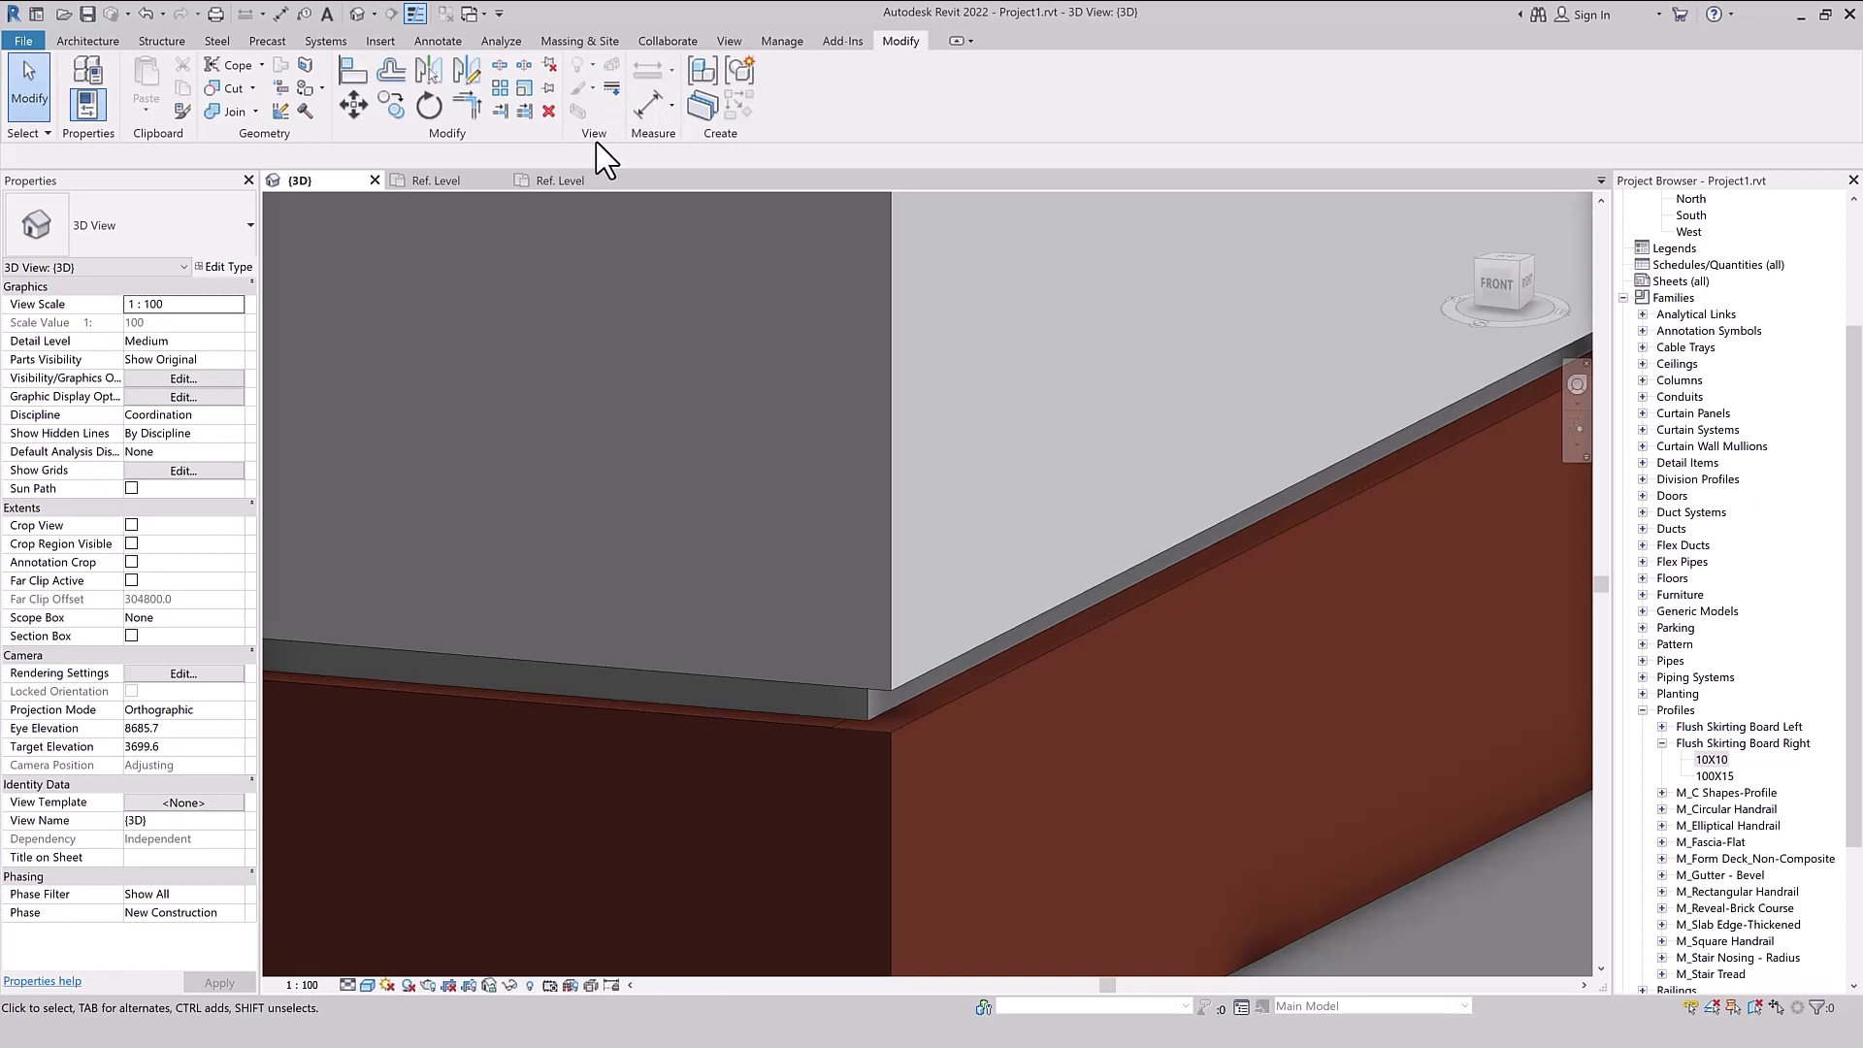
- Start Linework with the <Invisible lines> style on the joint edges, then exit
left_click(611, 89)
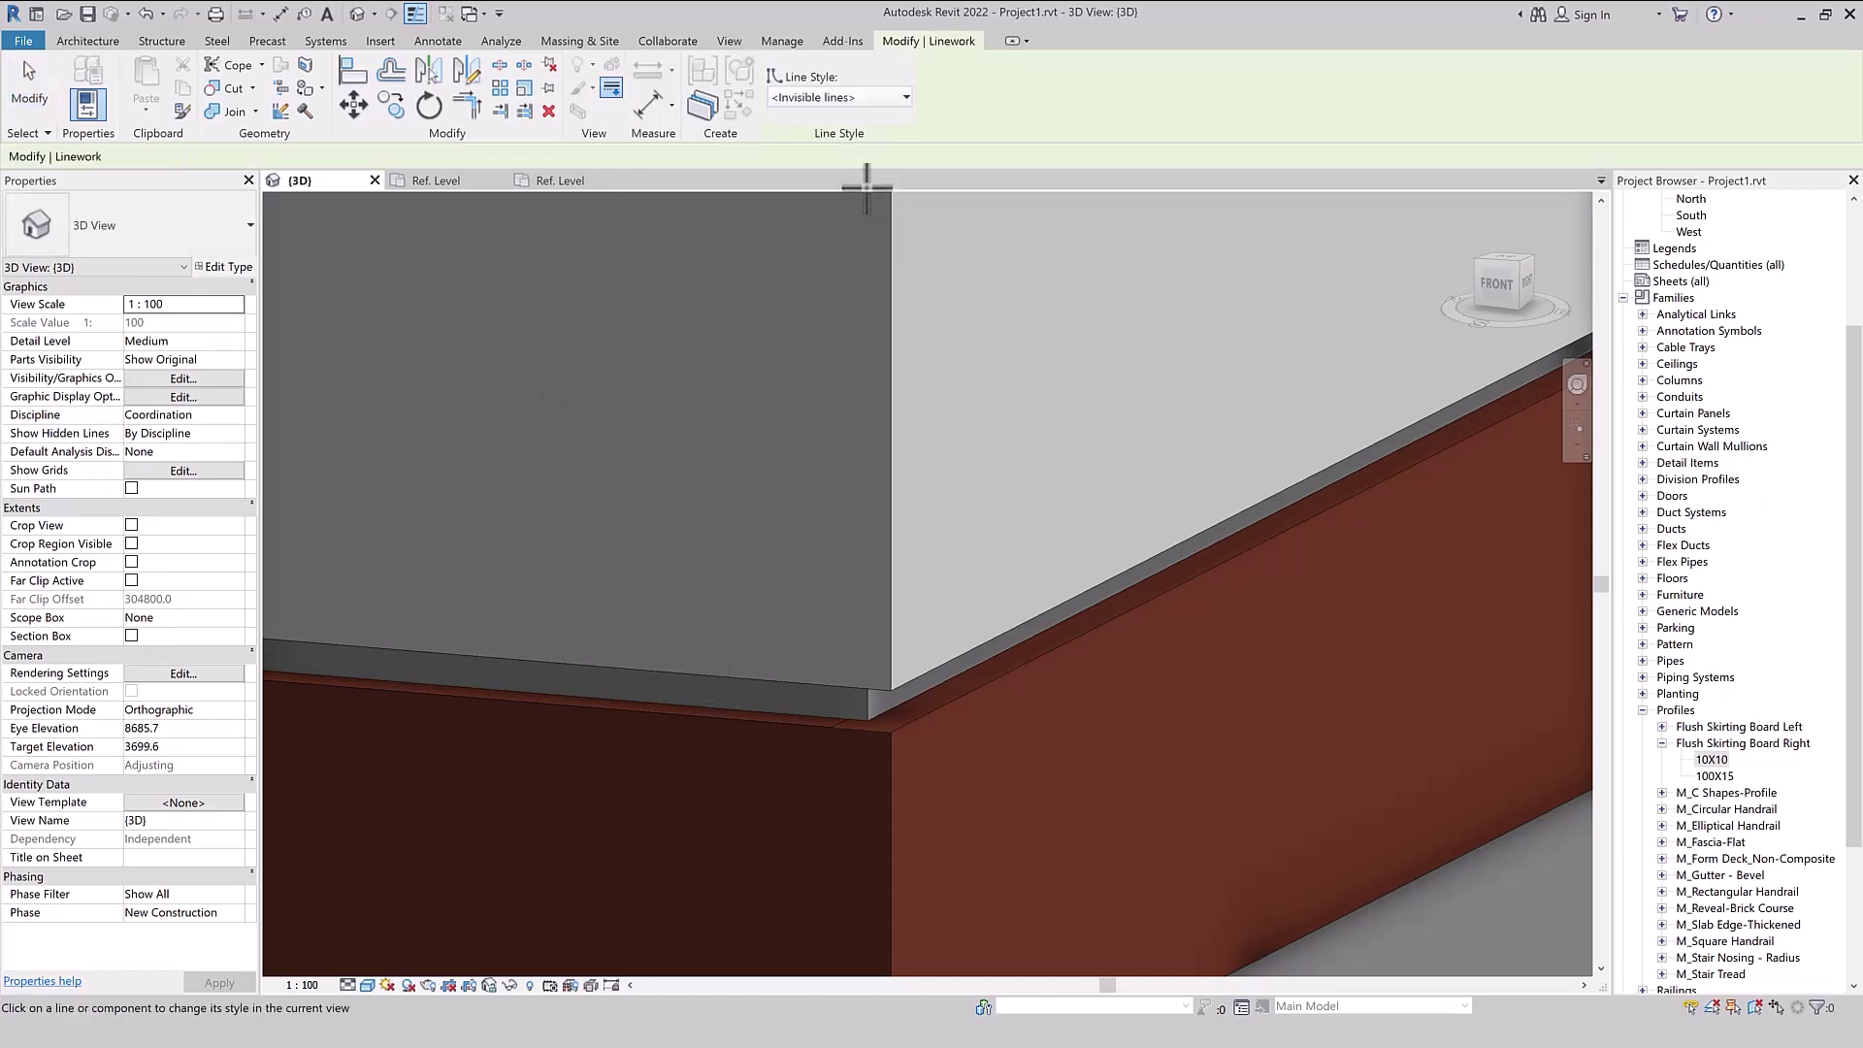
left_click(870, 107)
left_click(854, 247)
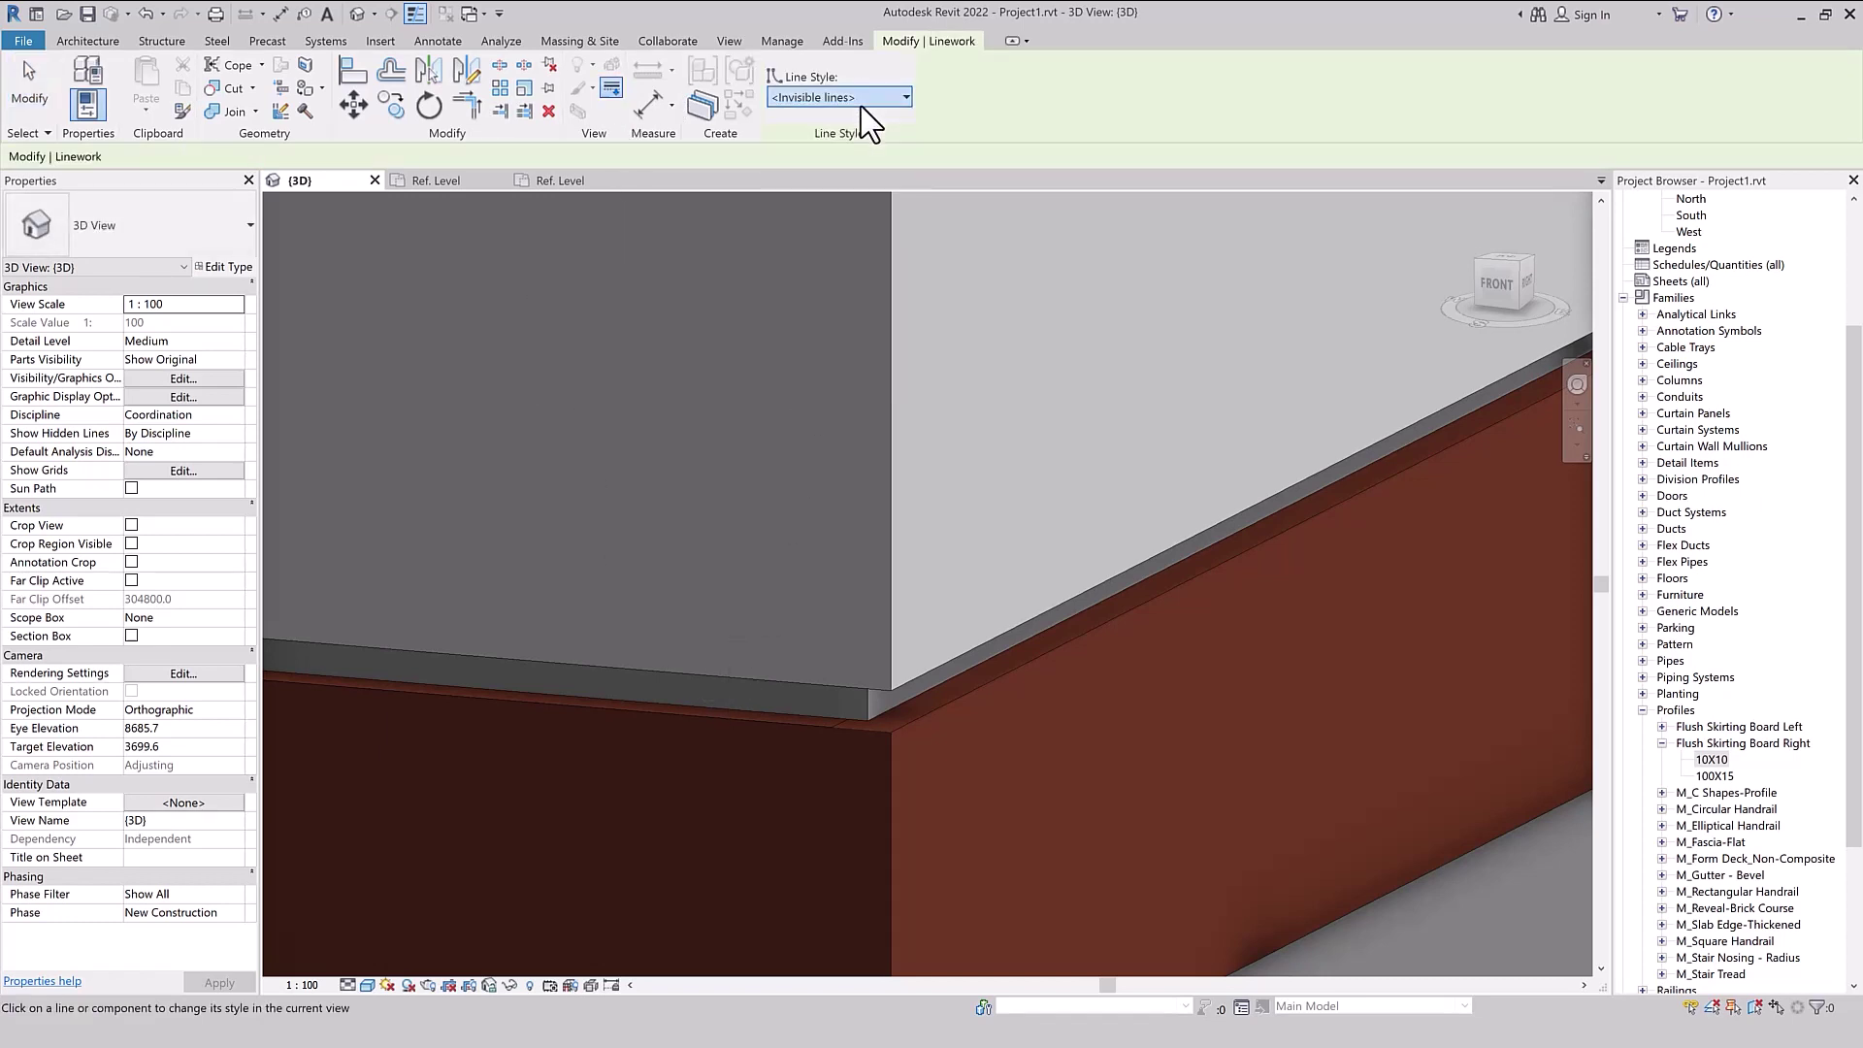
scroll(781, 718, "up", 2)
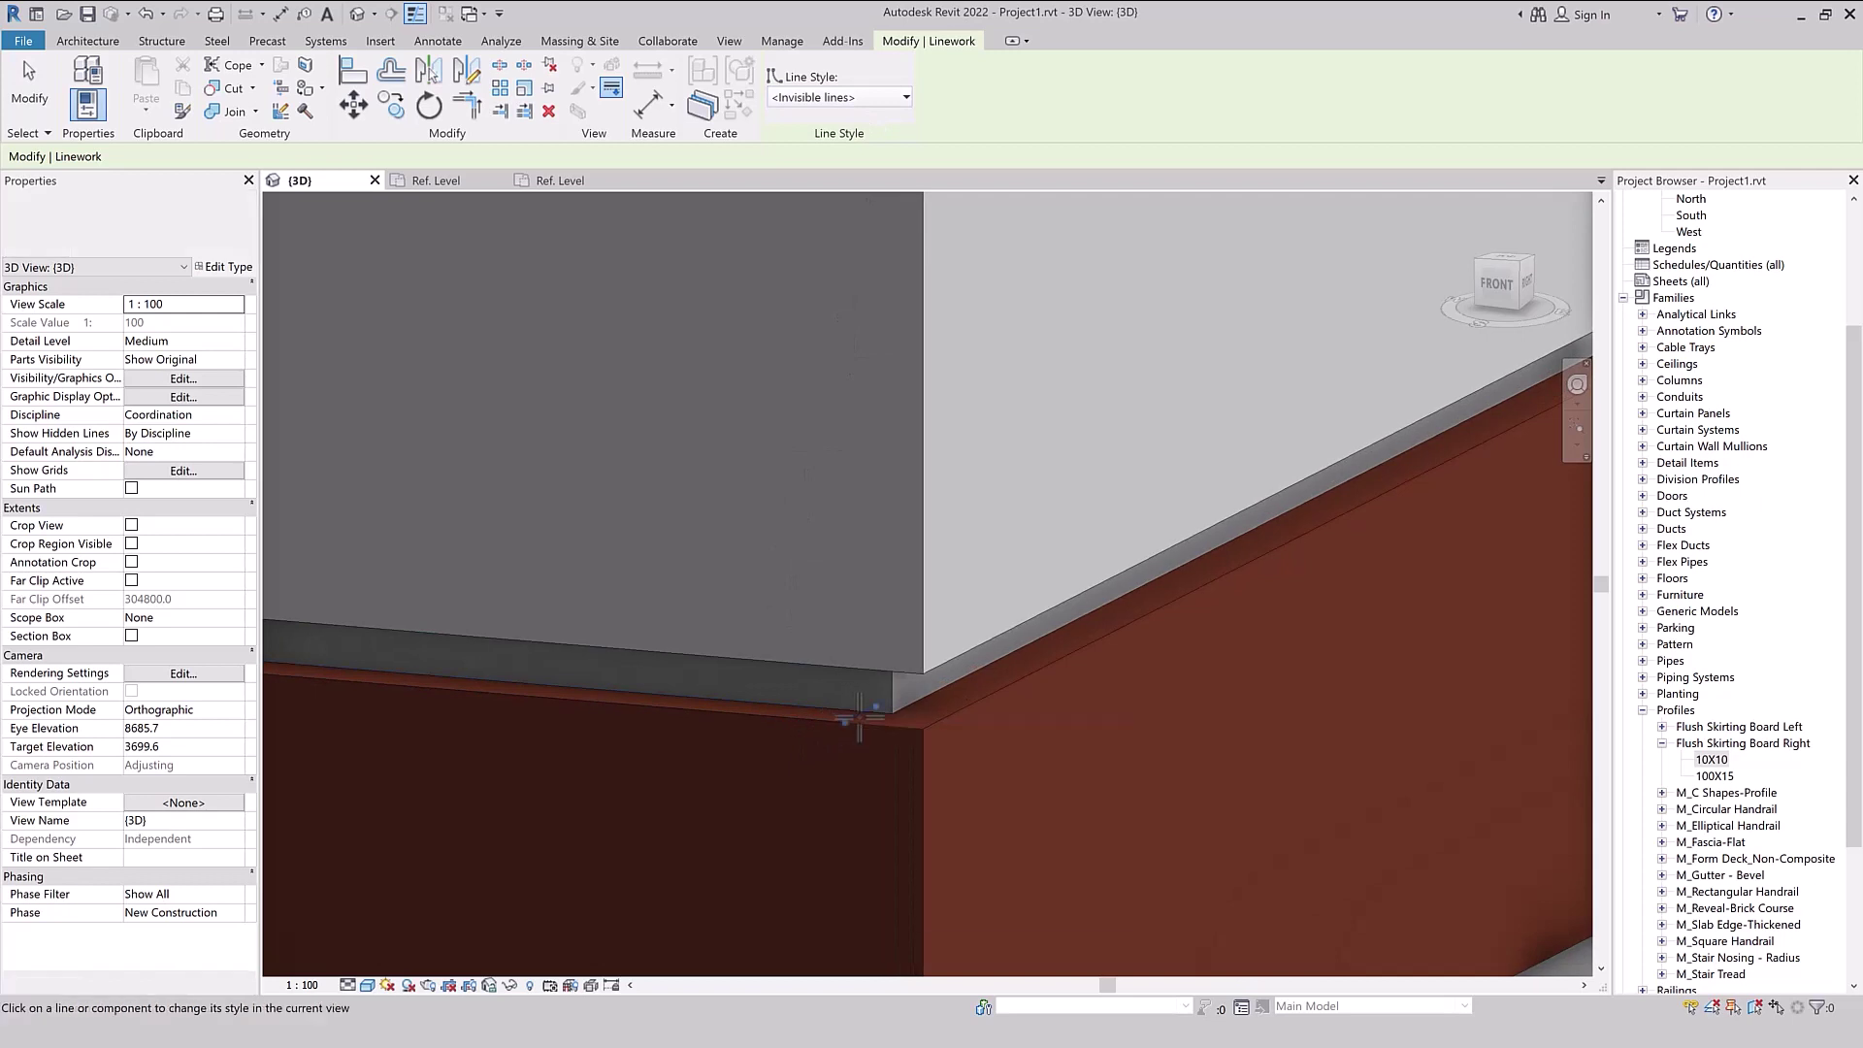
key("Escape")
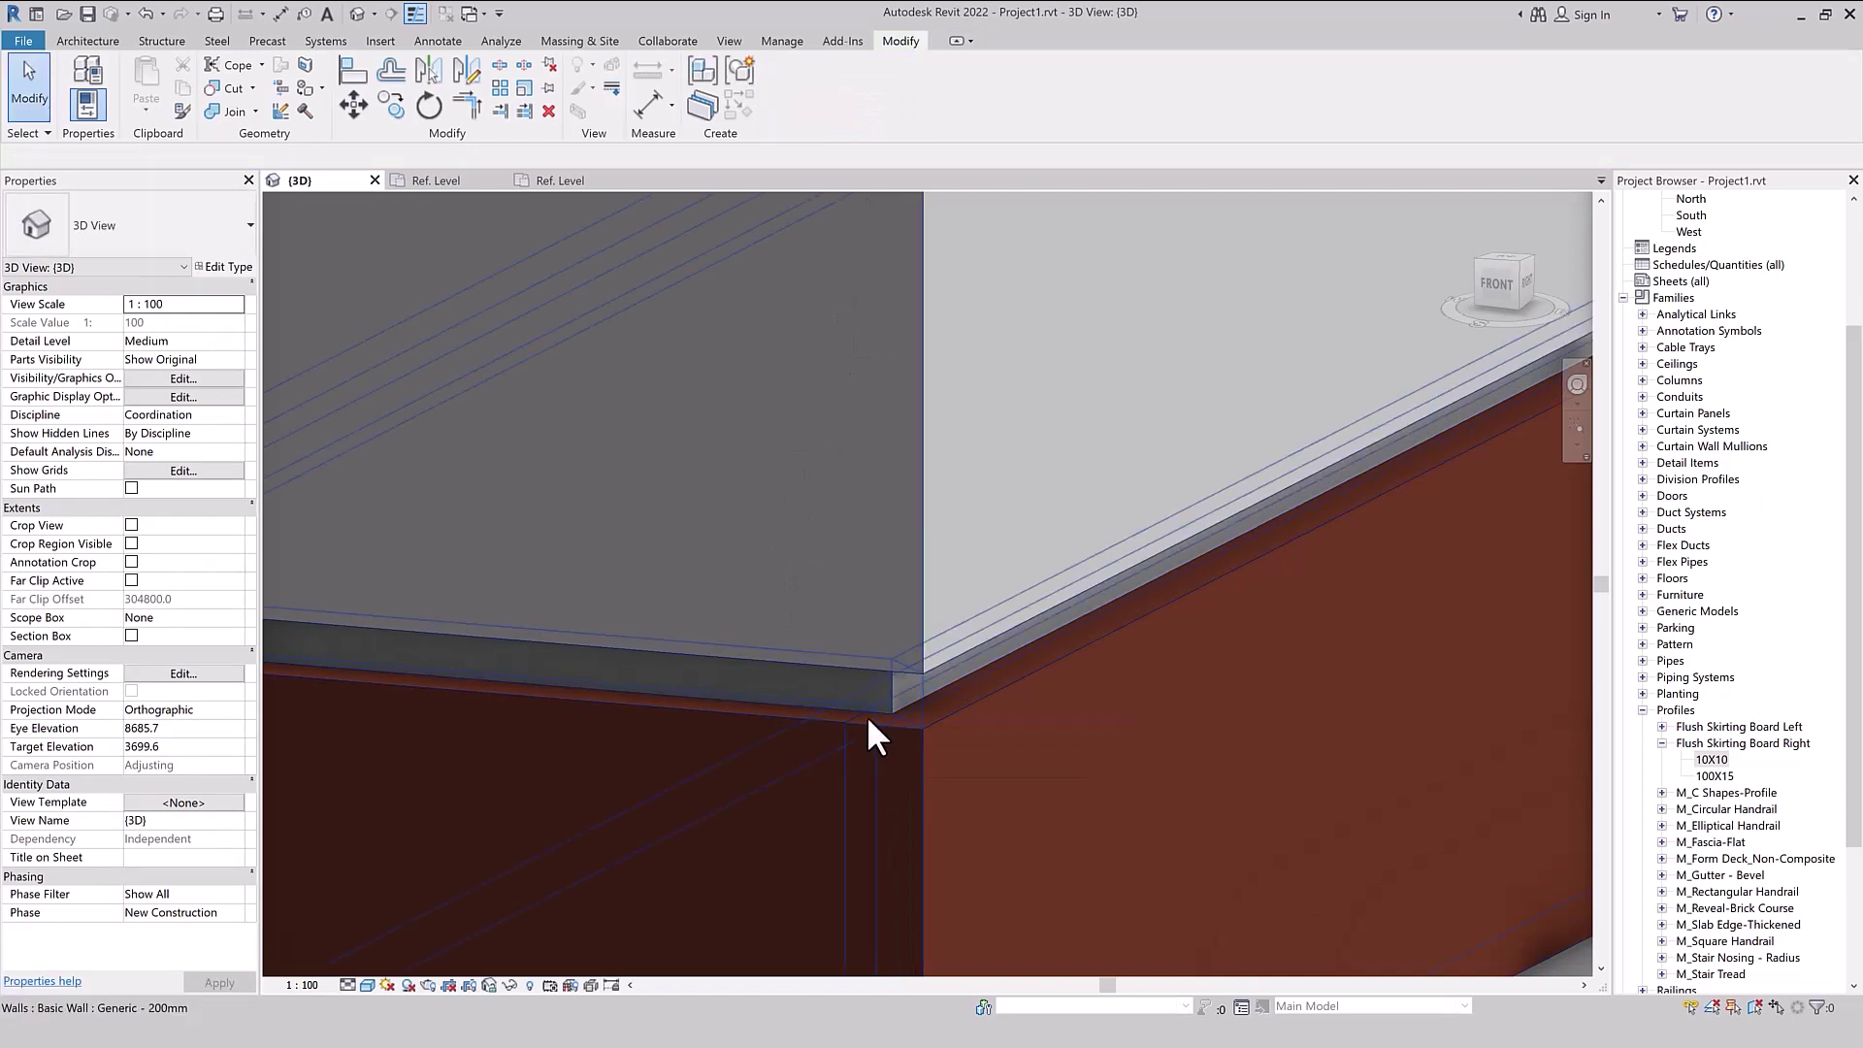
scroll(863, 712, "up", 1)
- Restart Linework, then cancel it from the view's right-click menu
left_click(578, 89)
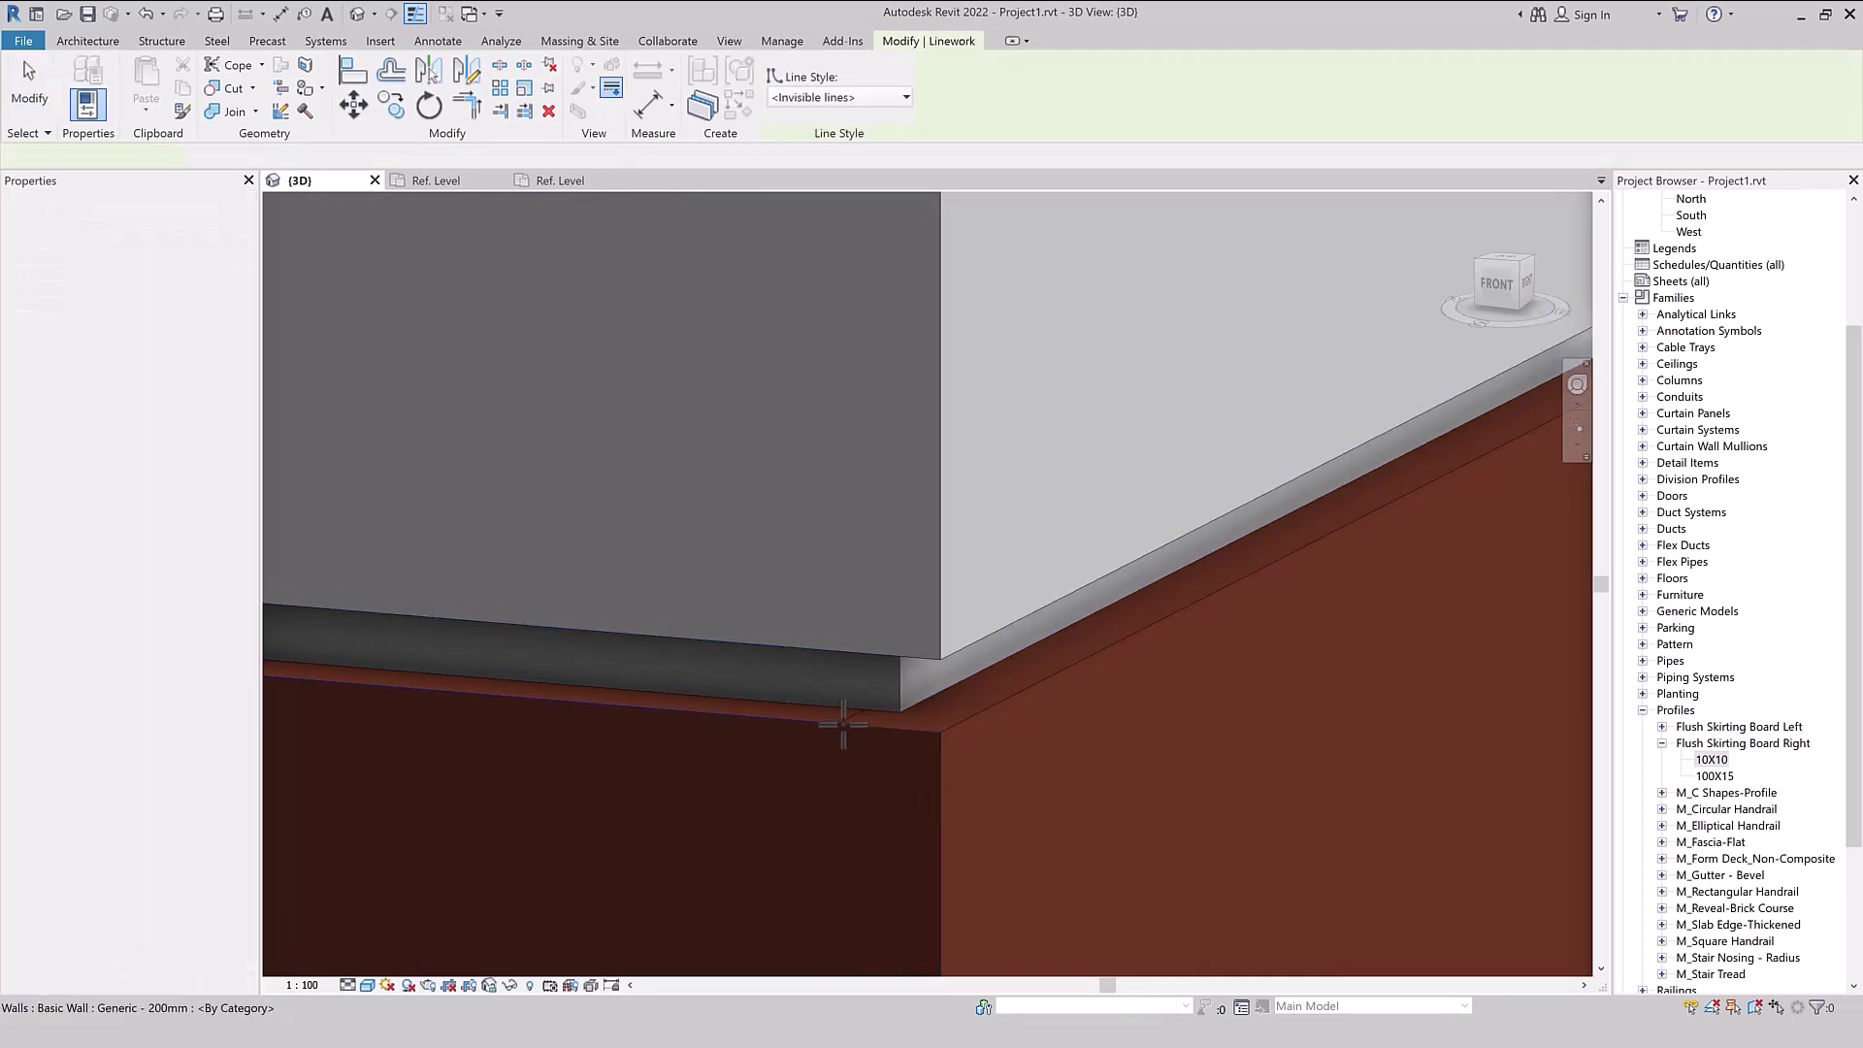
scroll(878, 676, "down", 1)
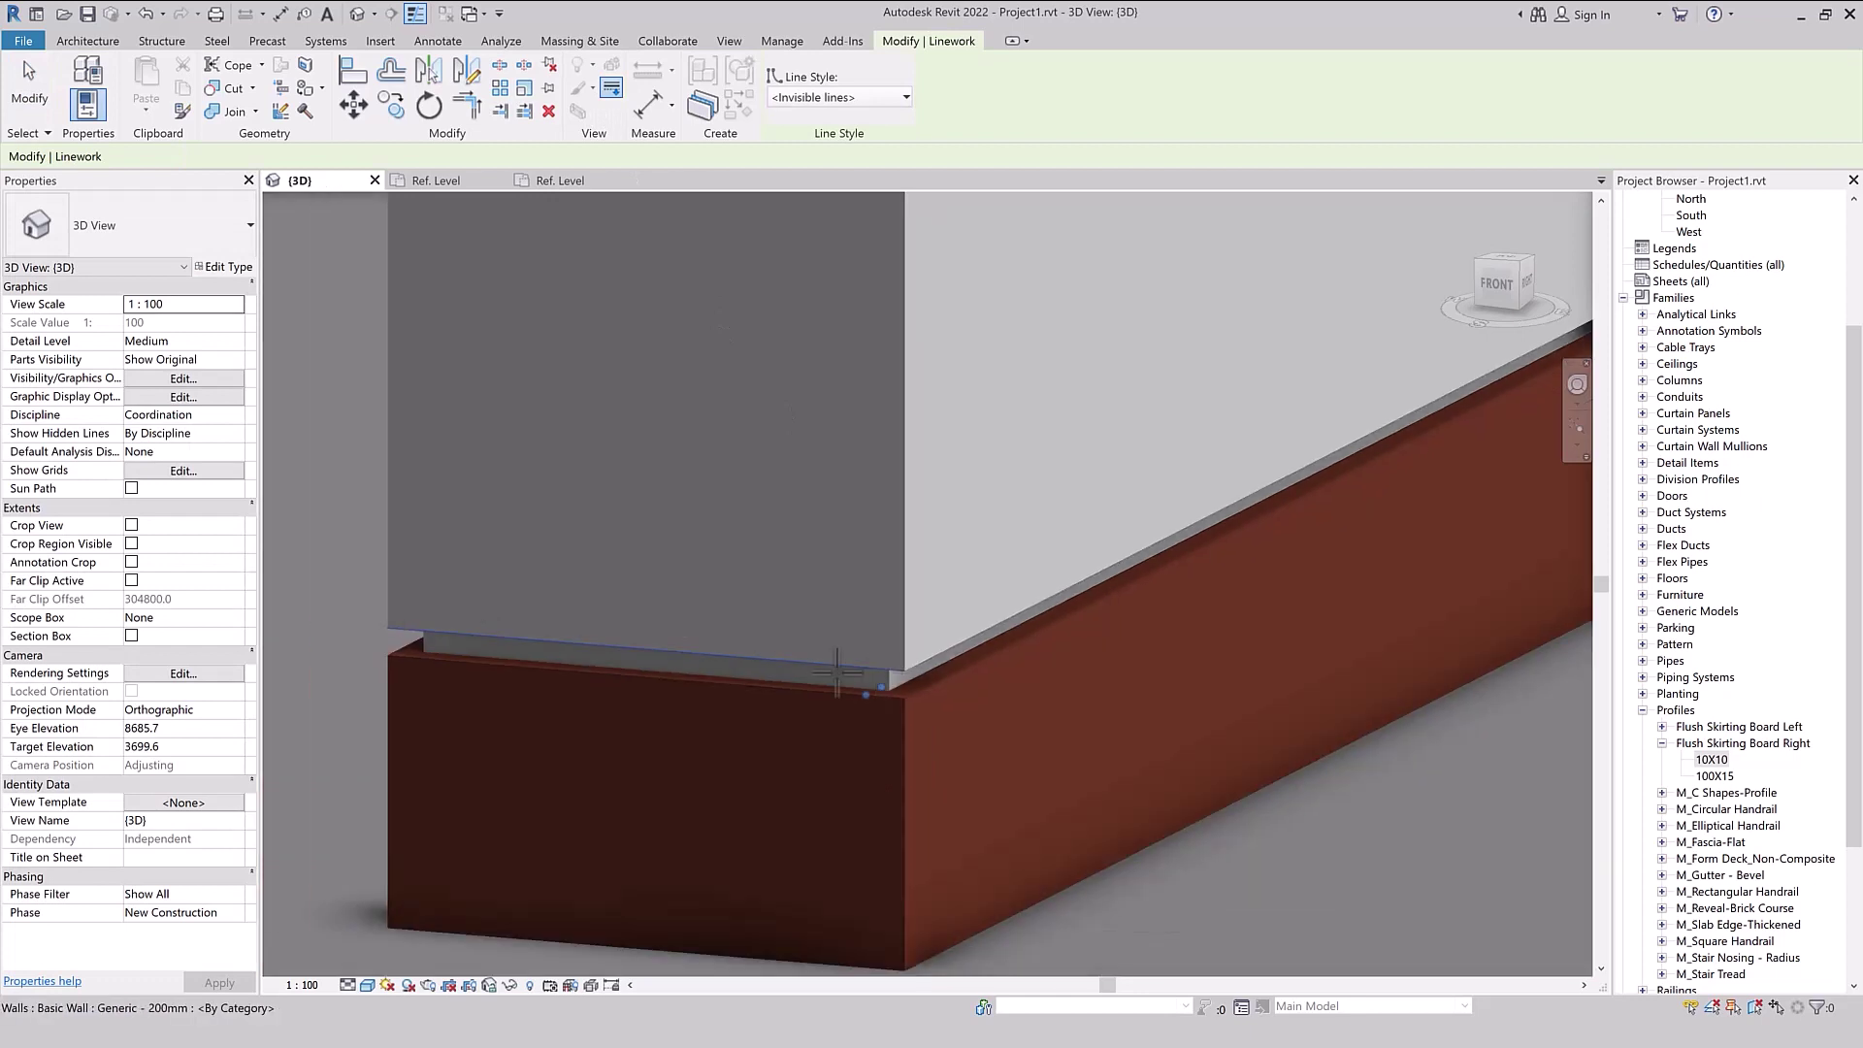
right_click(370, 561)
left_click(398, 570)
scroll(850, 703, "up", 1)
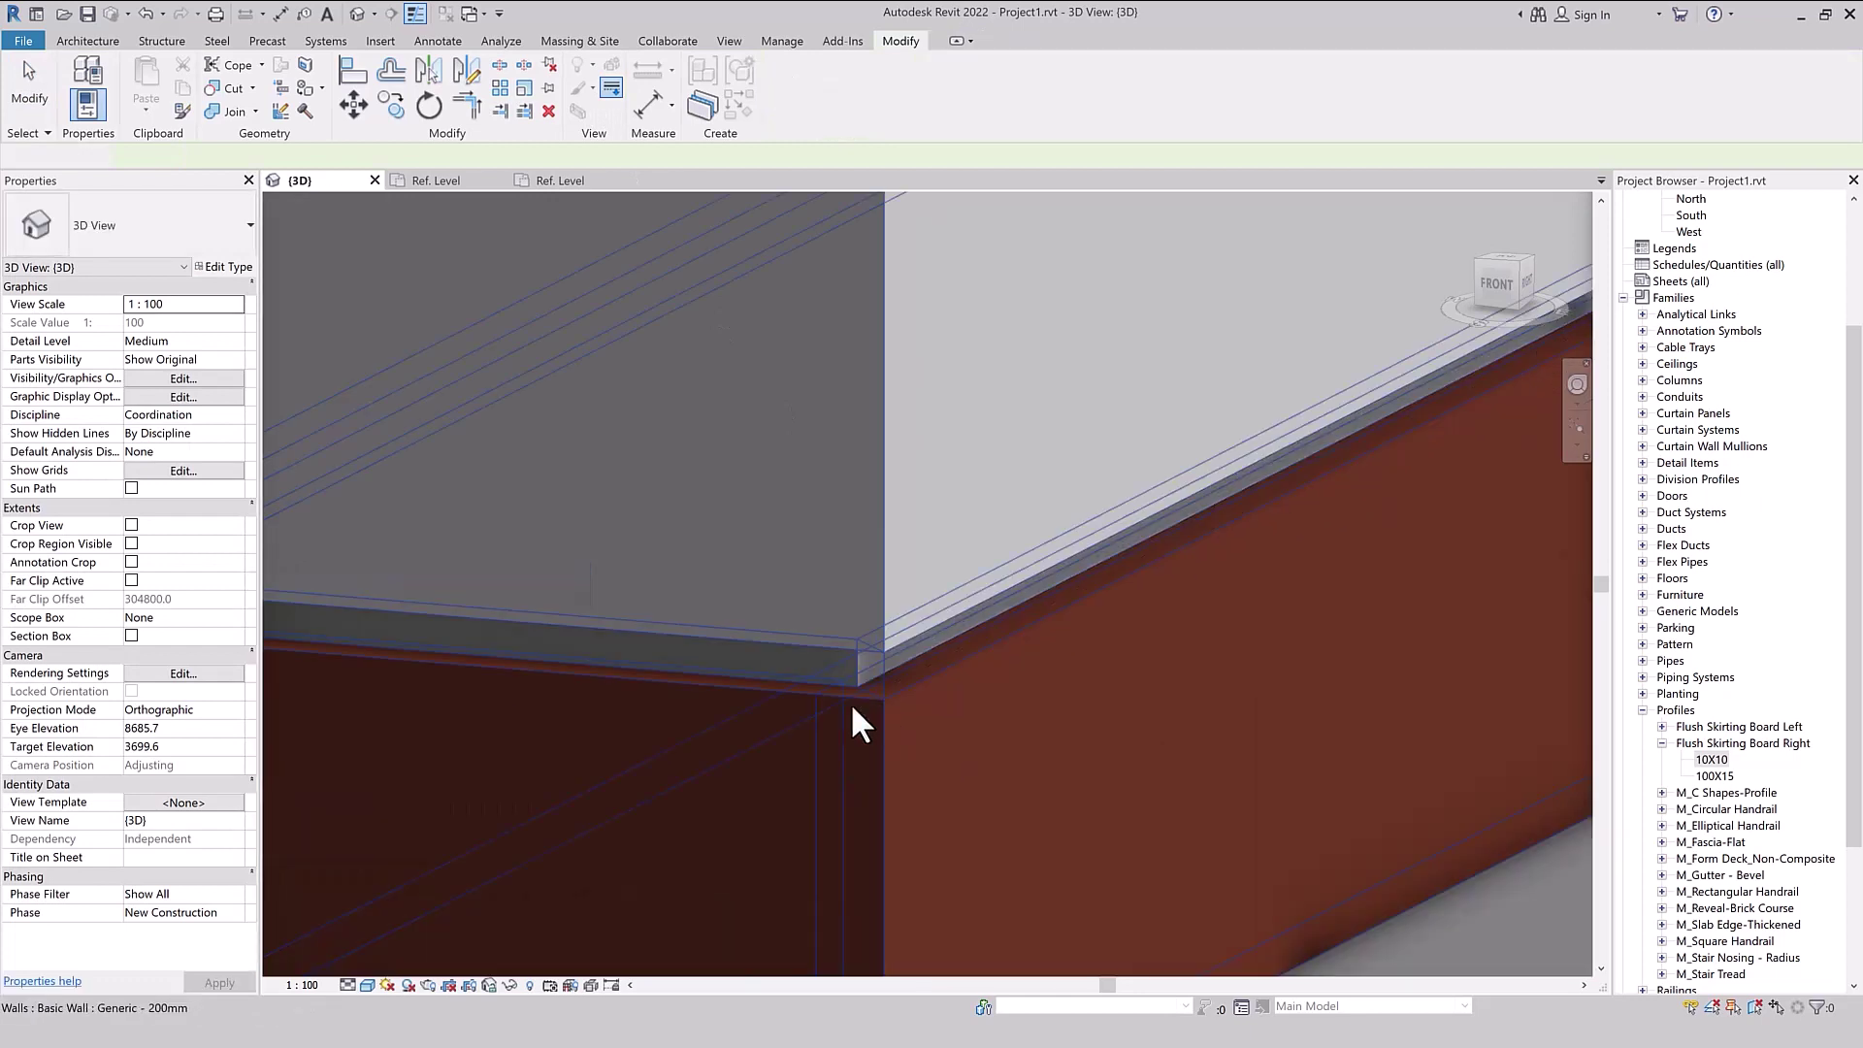
- Orbit and zoom the 3D view onto the wall corner with the skirting
middle_click_drag(986, 644, 1003, 701, "shift")
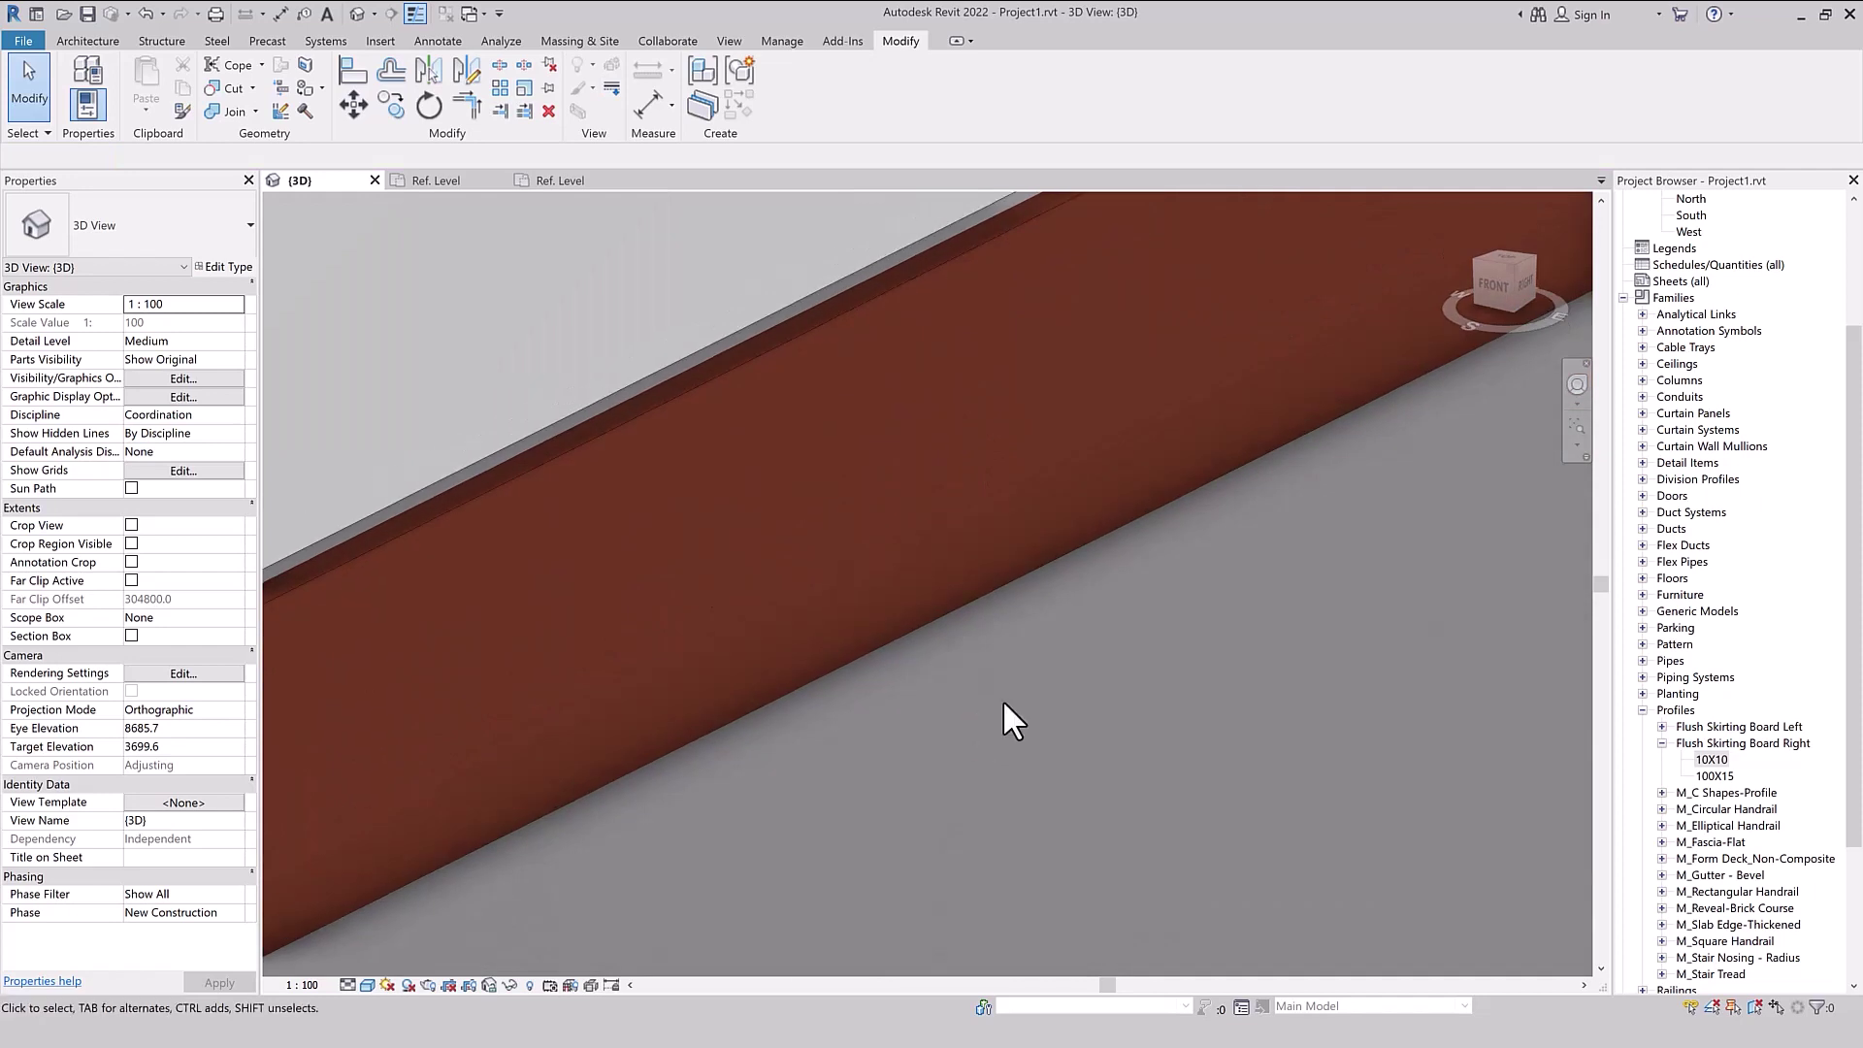
scroll(1190, 675, "down", 2)
middle_click_drag(1170, 718, 1353, 504, "shift")
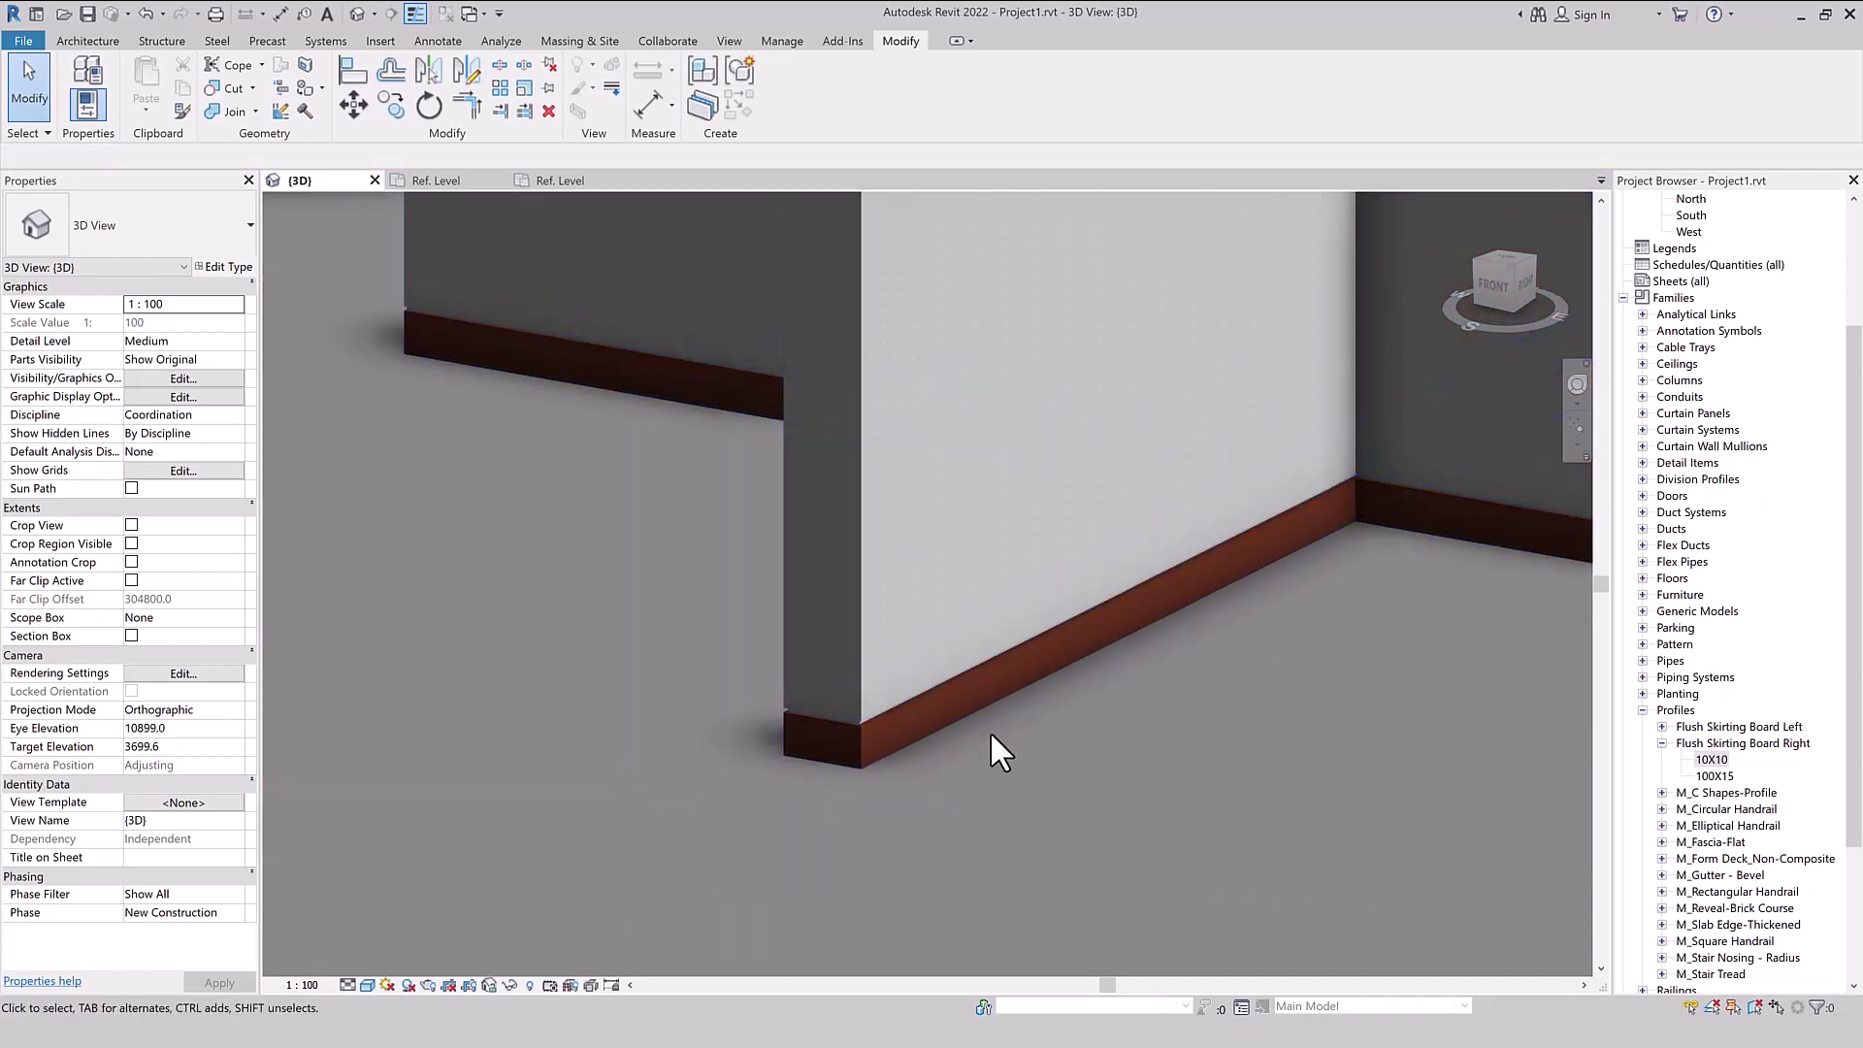
scroll(989, 730, "up", 2)
scroll(601, 726, "up", 1)
scroll(644, 729, "up", 1)
scroll(638, 720, "up", 1)
scroll(685, 714, "up", 1)
middle_click_drag(685, 715, 706, 761, "shift")
scroll(769, 727, "down", 3)
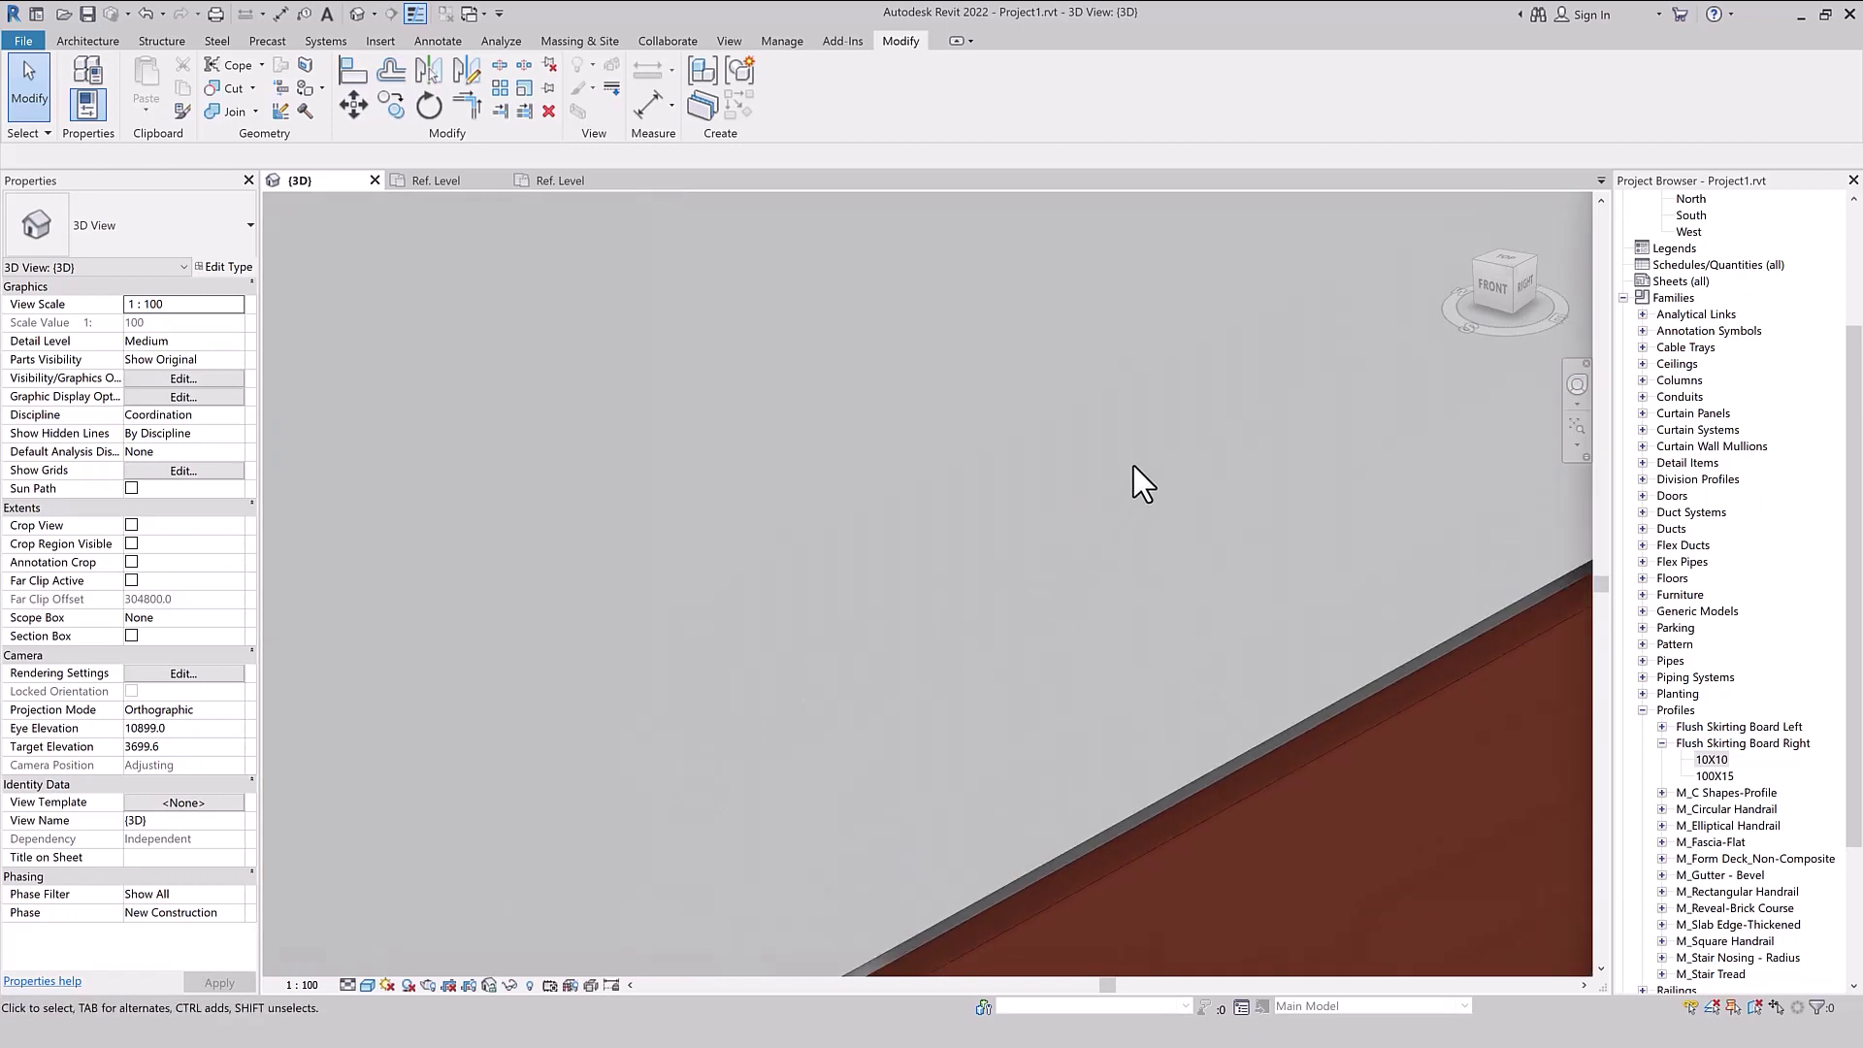
middle_click_drag(1135, 478, 1145, 464, "shift")
scroll(843, 735, "up", 1)
scroll(842, 735, "up", 1)
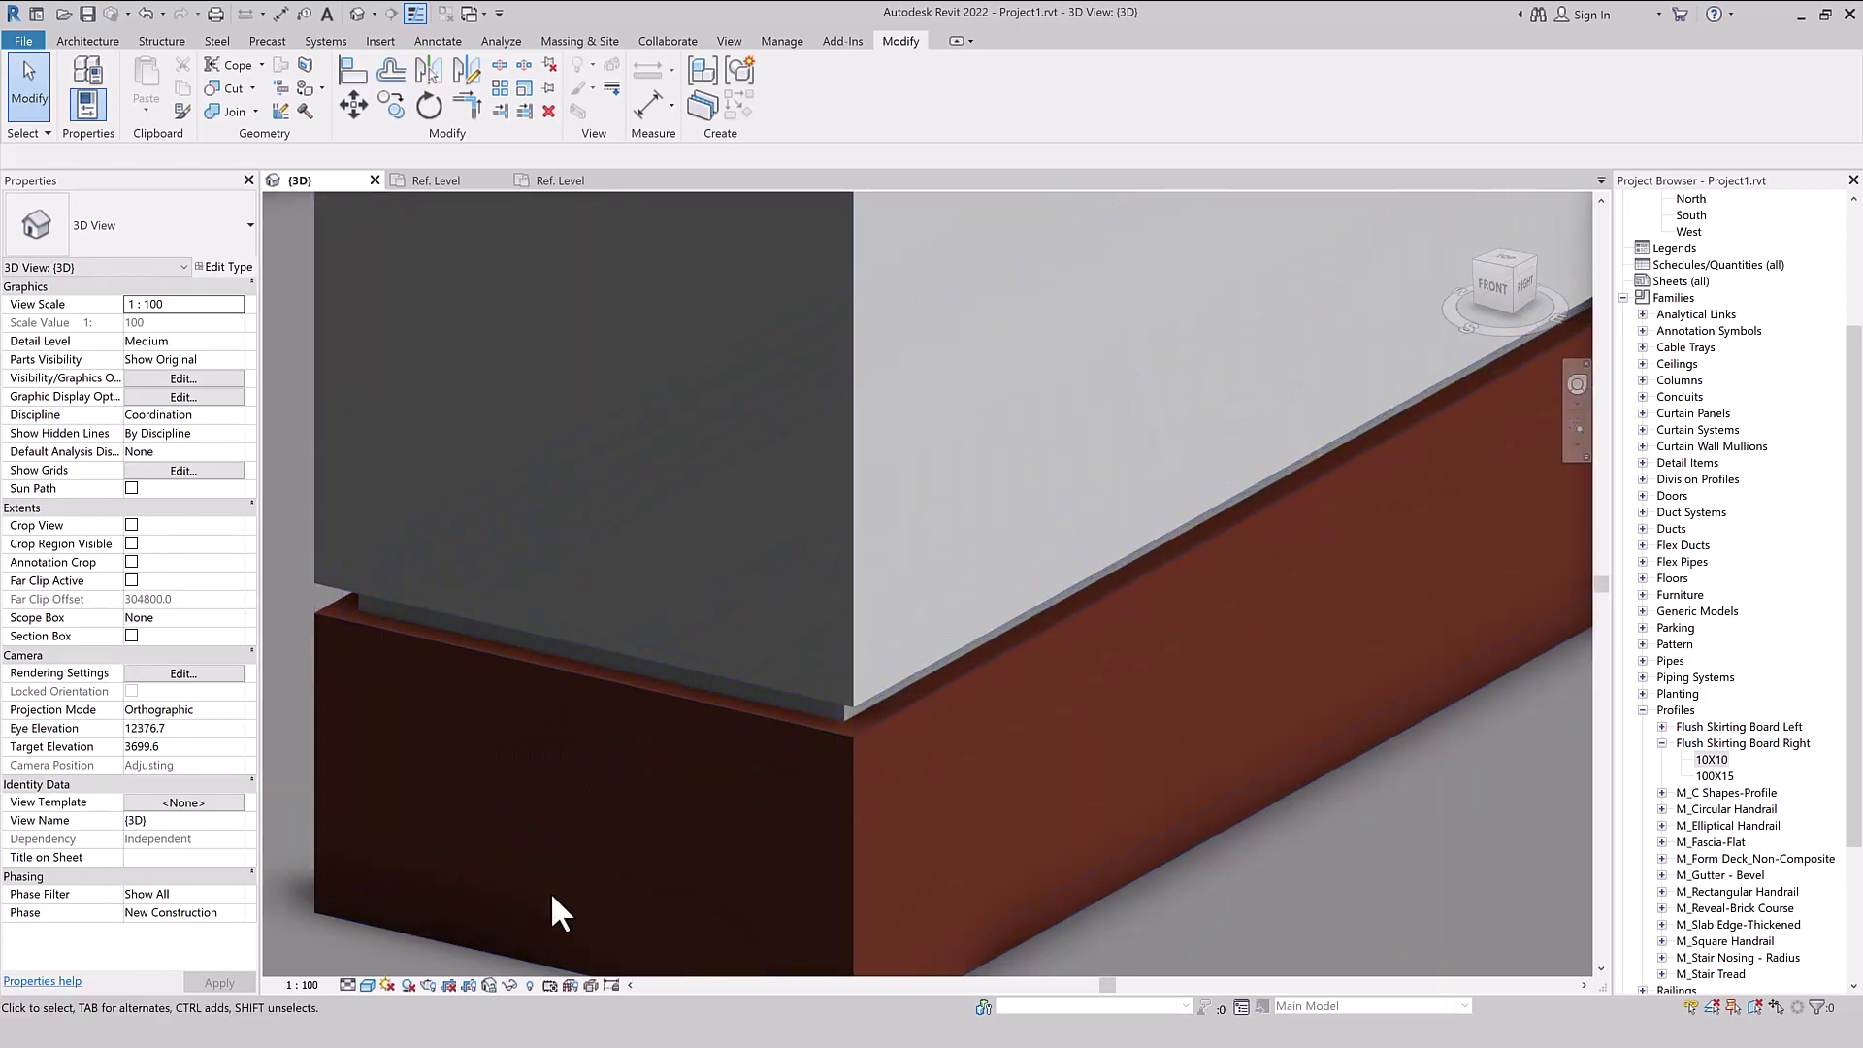
- Restyle the skirting corner edge with Medium Lines linework
left_click(608, 87)
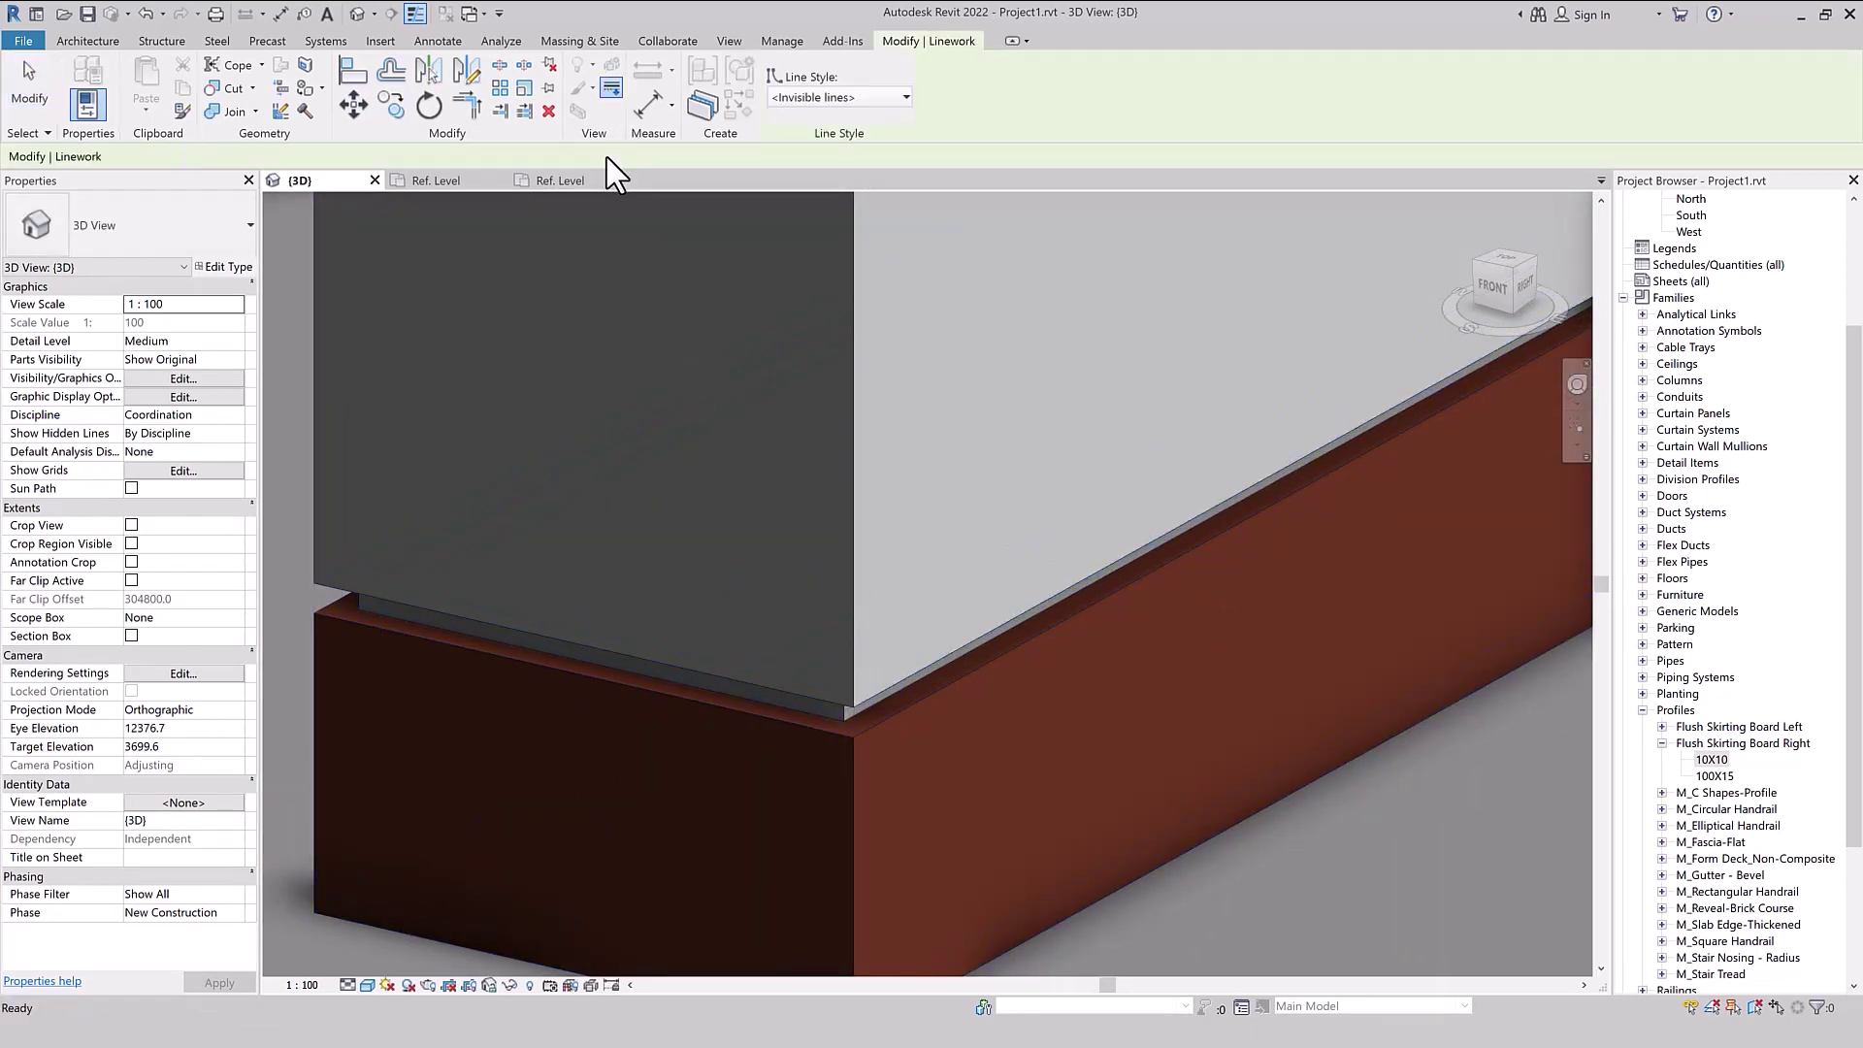
left_click(839, 97)
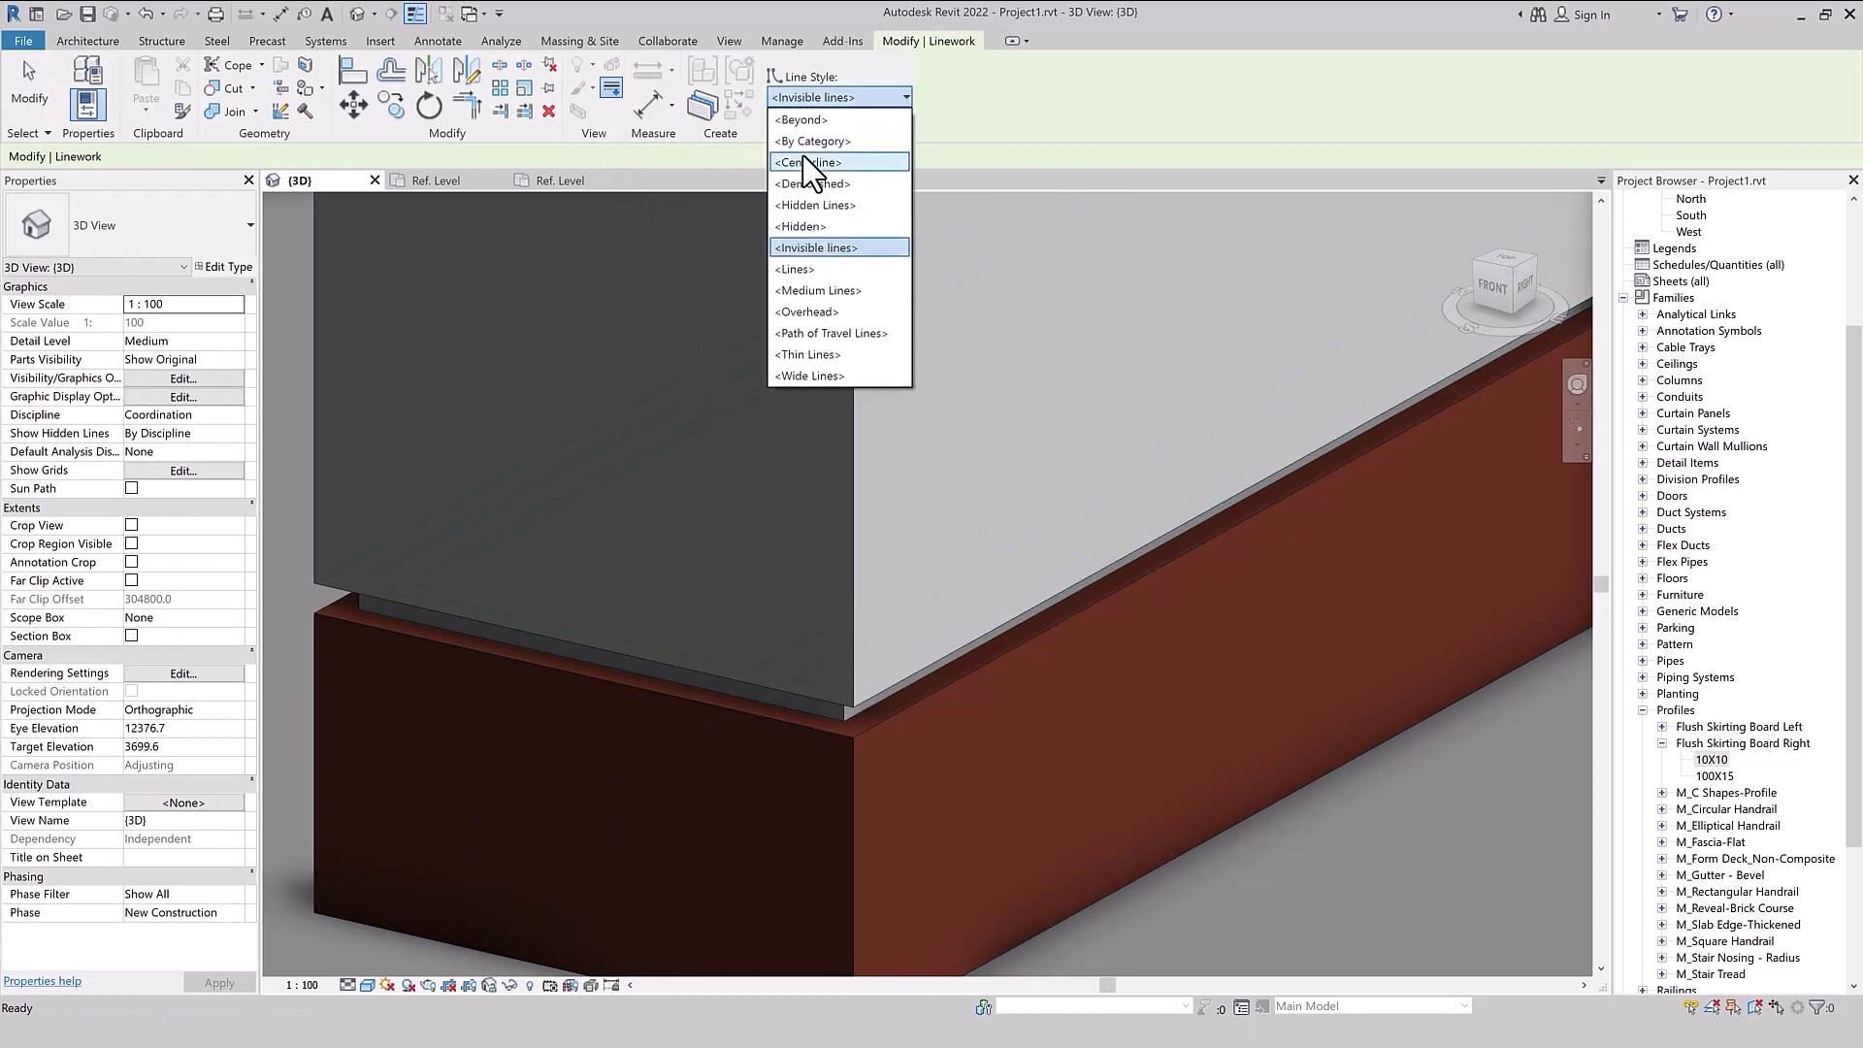
left_click(837, 291)
scroll(842, 747, "up", 2)
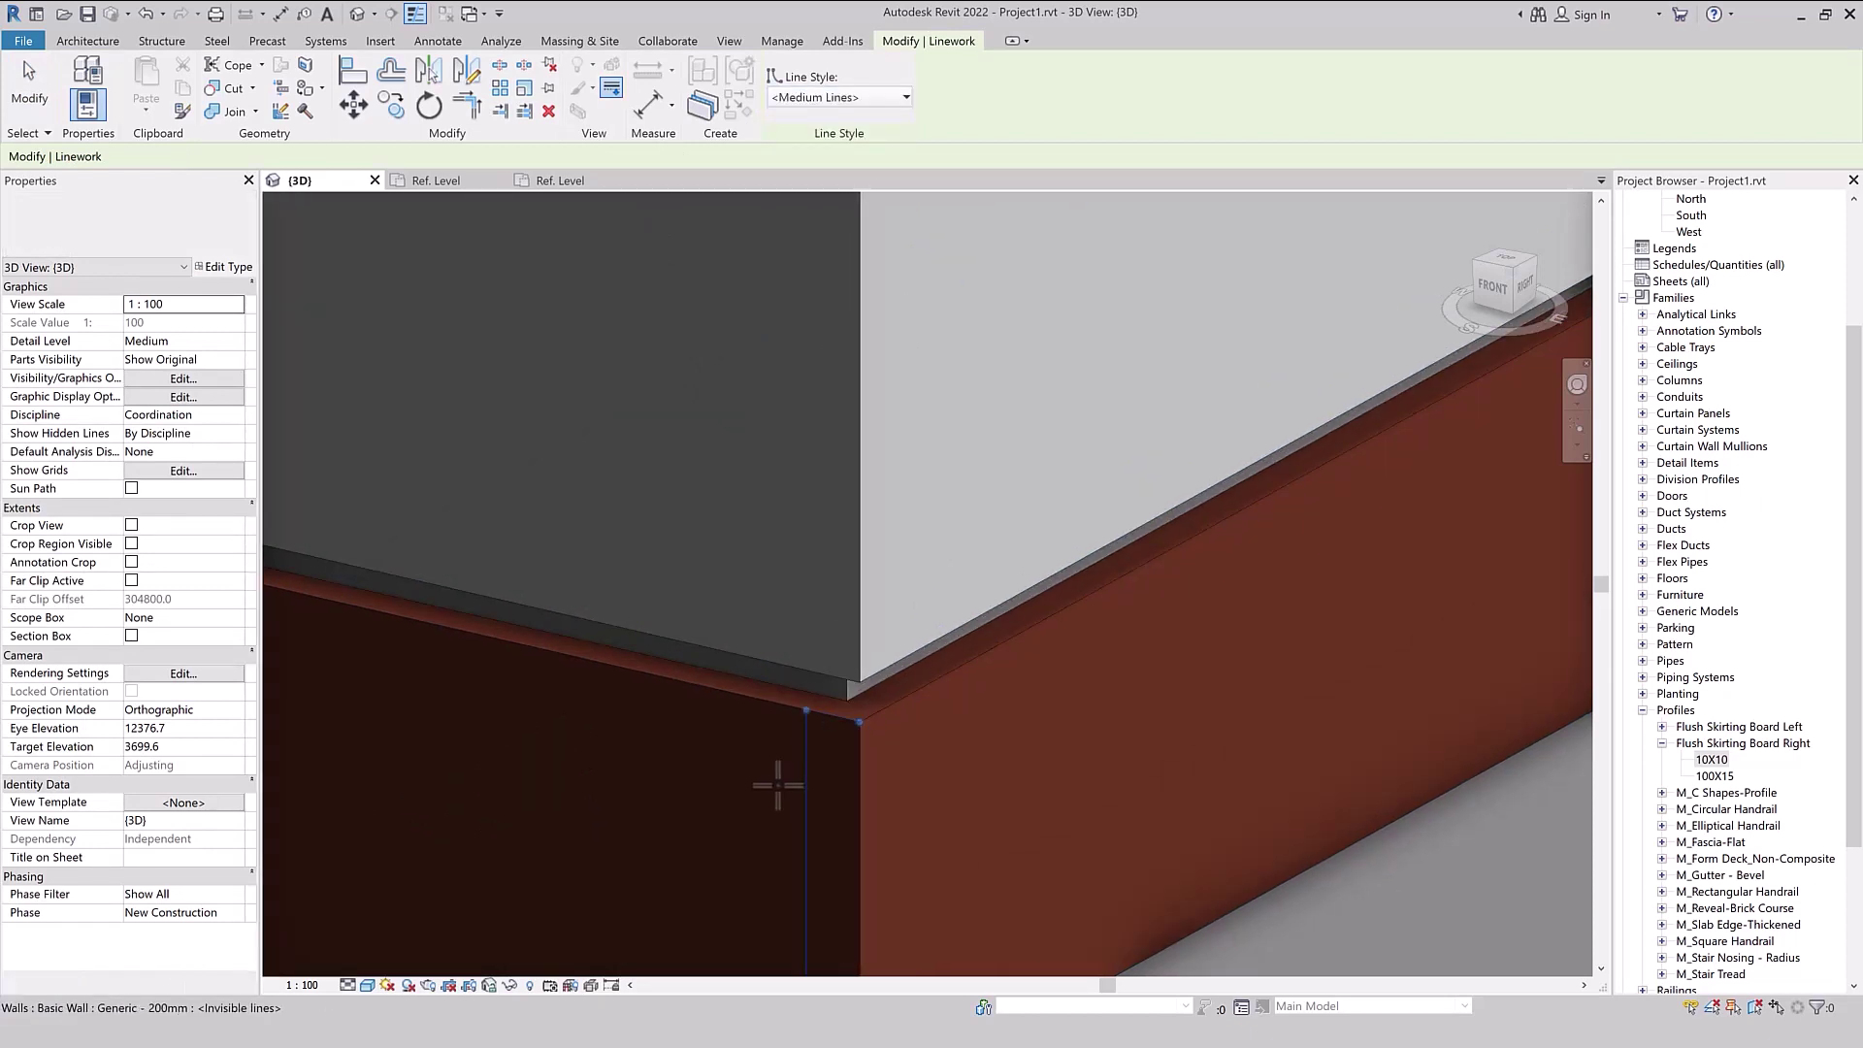
key("Escape")
scroll(819, 611, "down", 1)
scroll(811, 596, "down", 2)
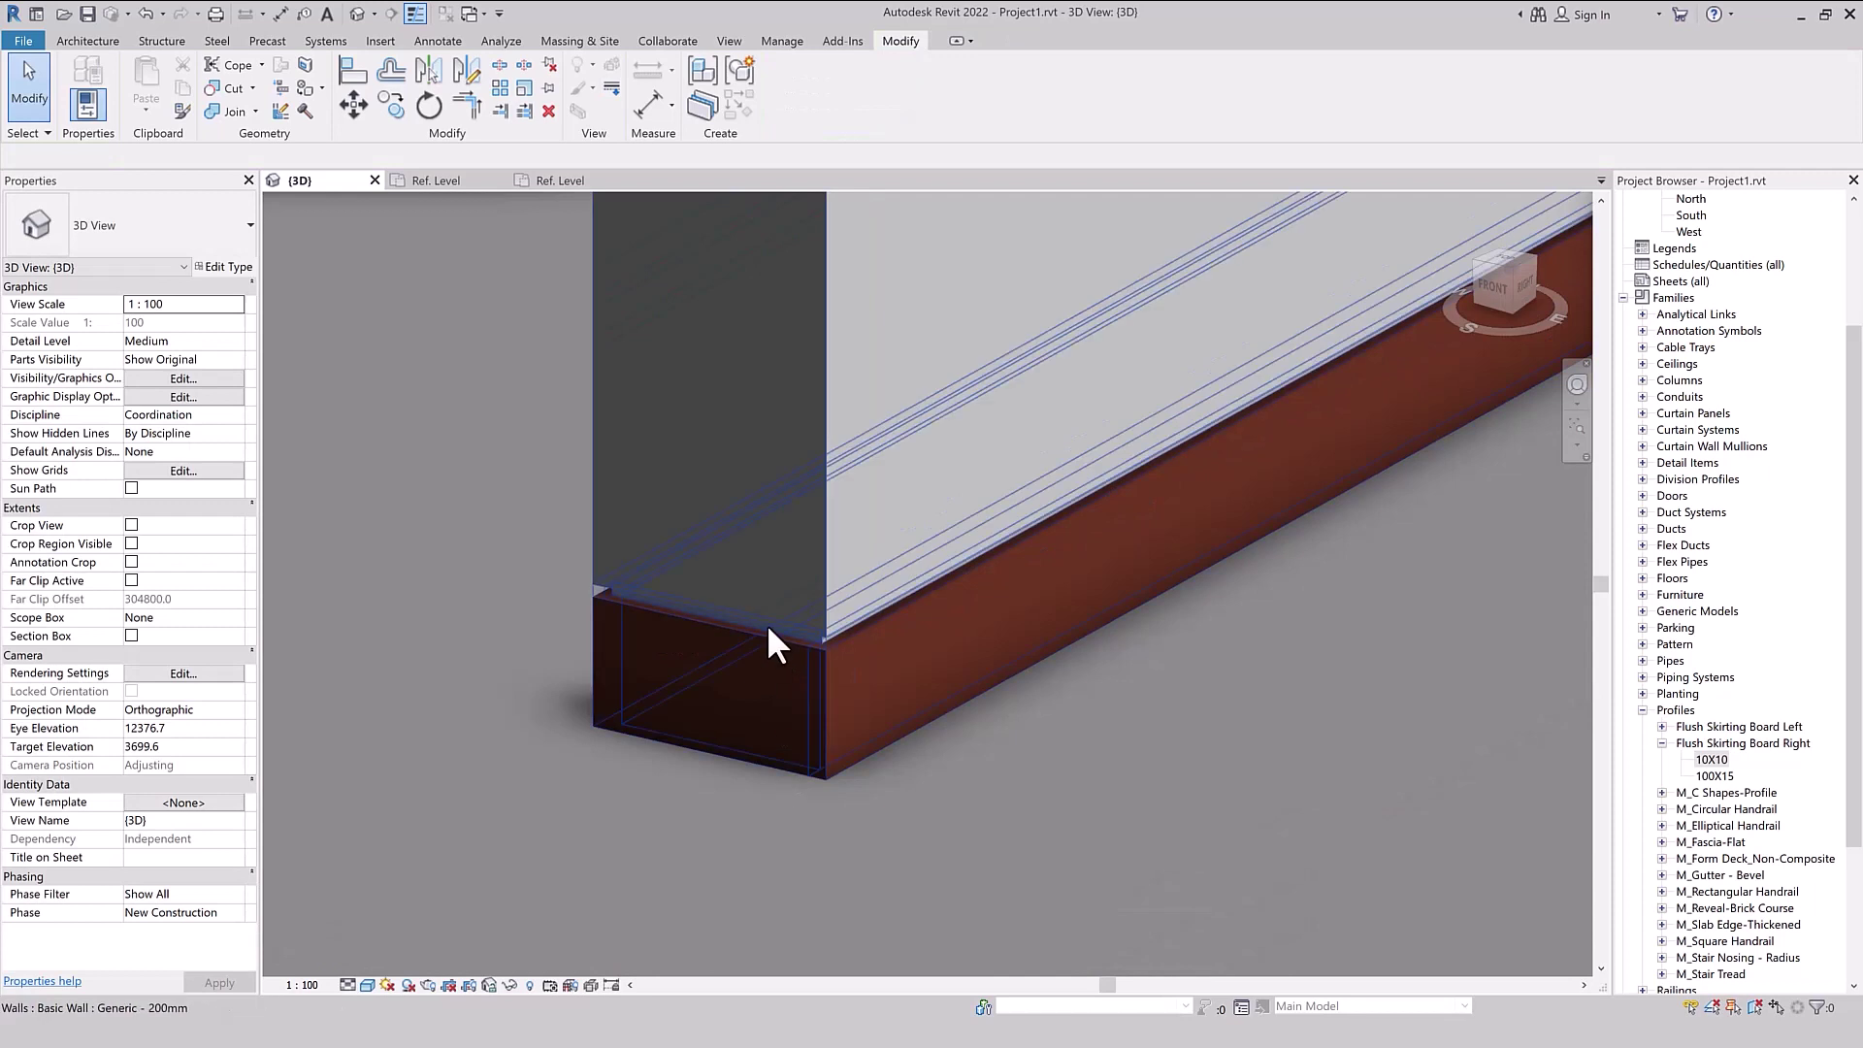
scroll(641, 854, "down", 1)
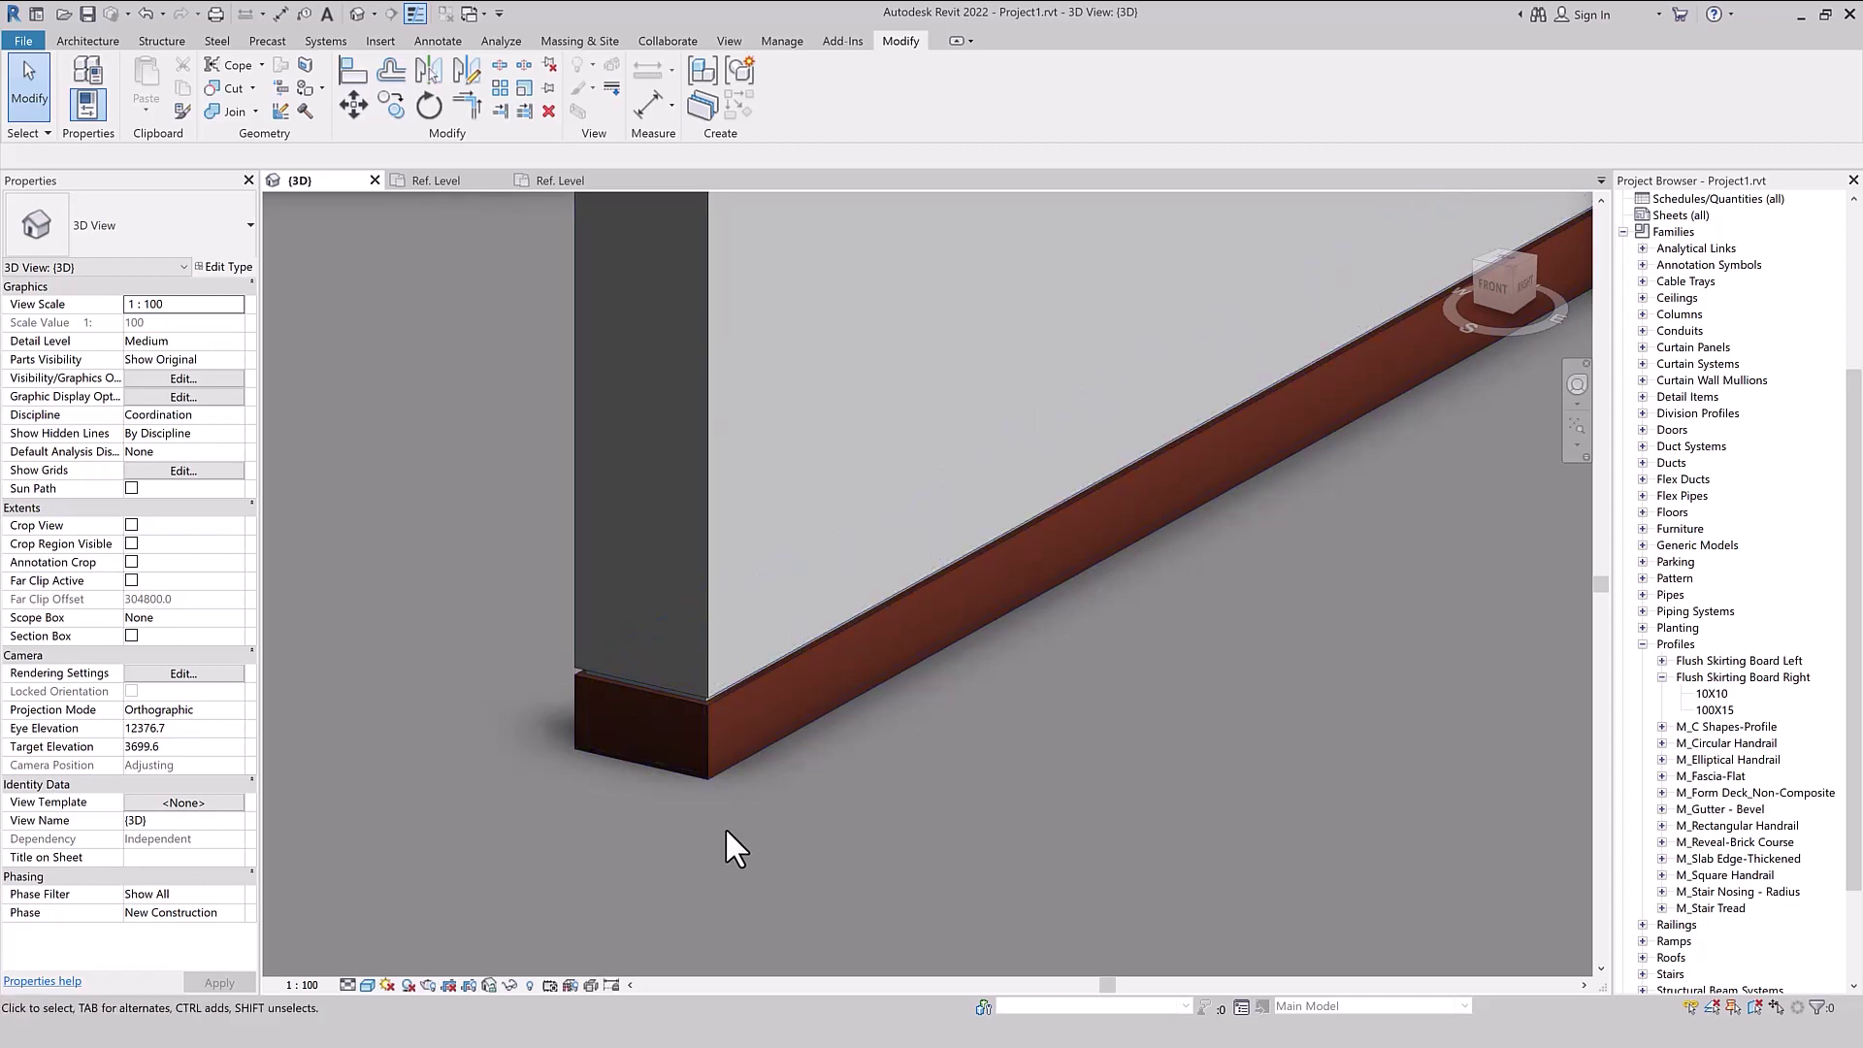
left_click(452, 184)
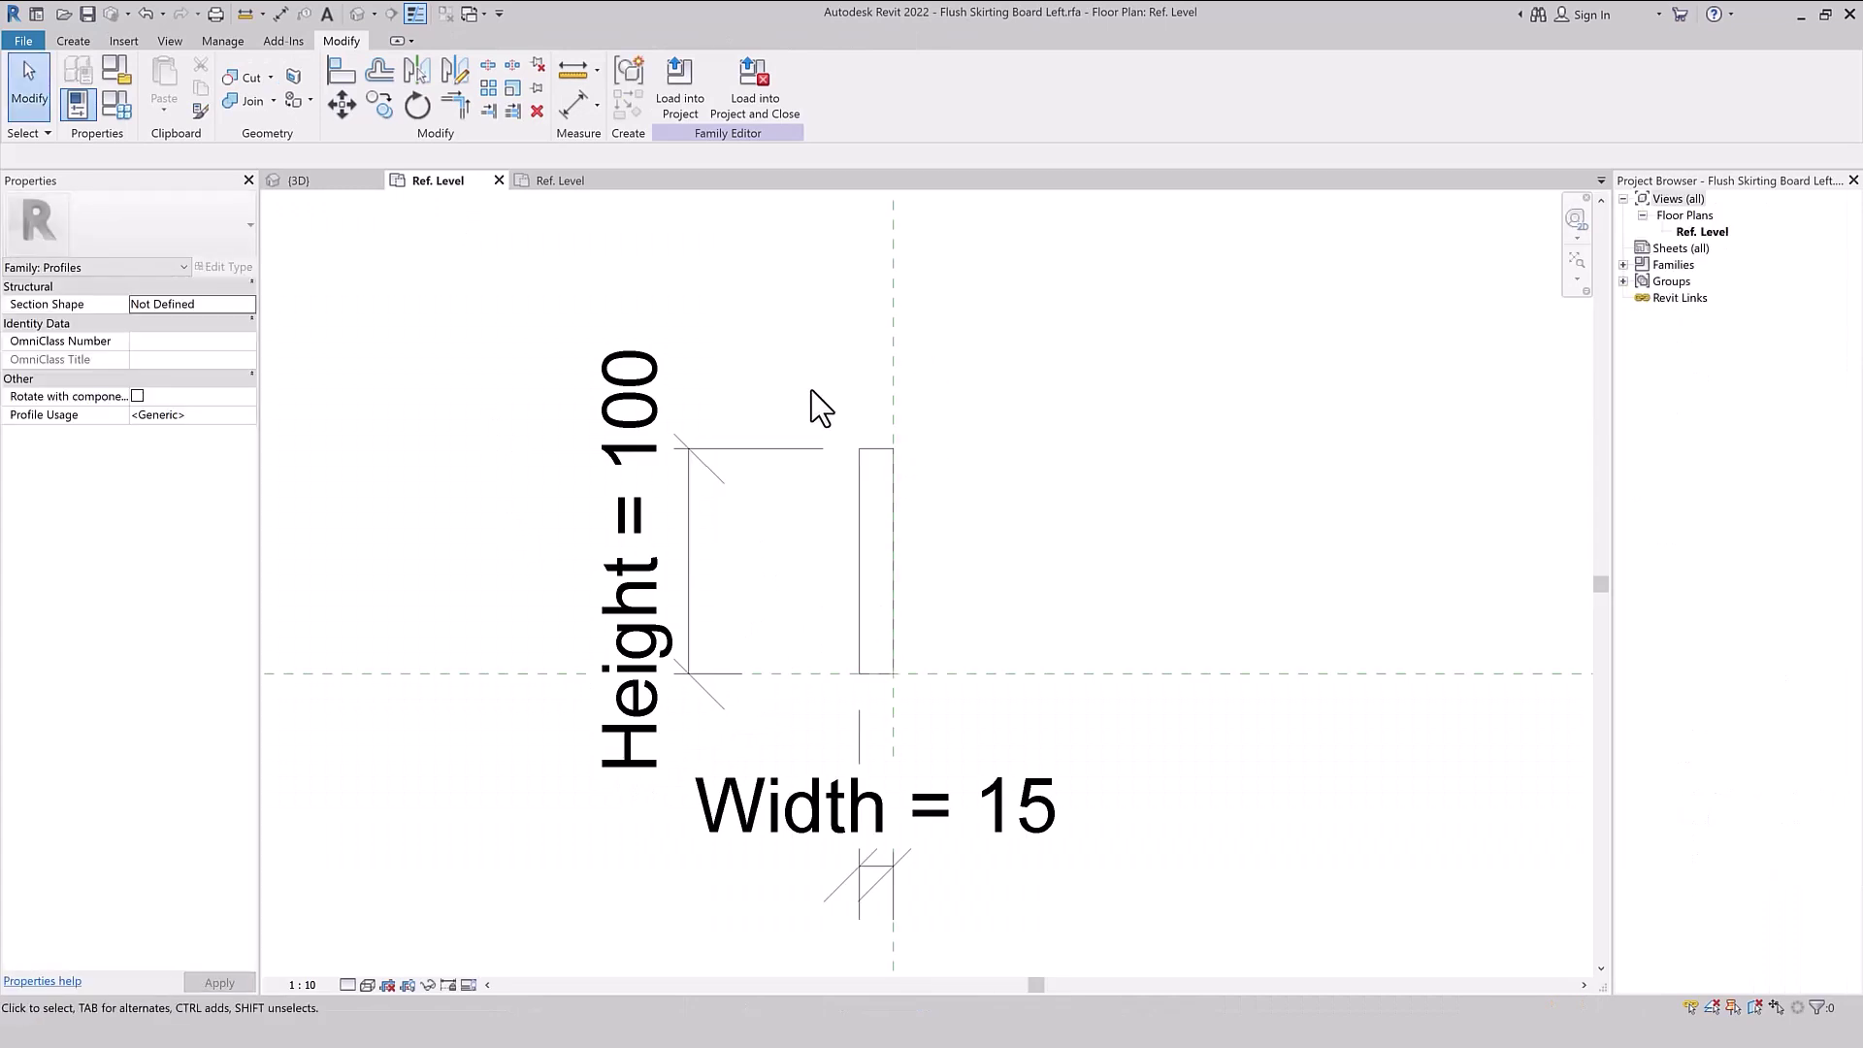
left_click(558, 182)
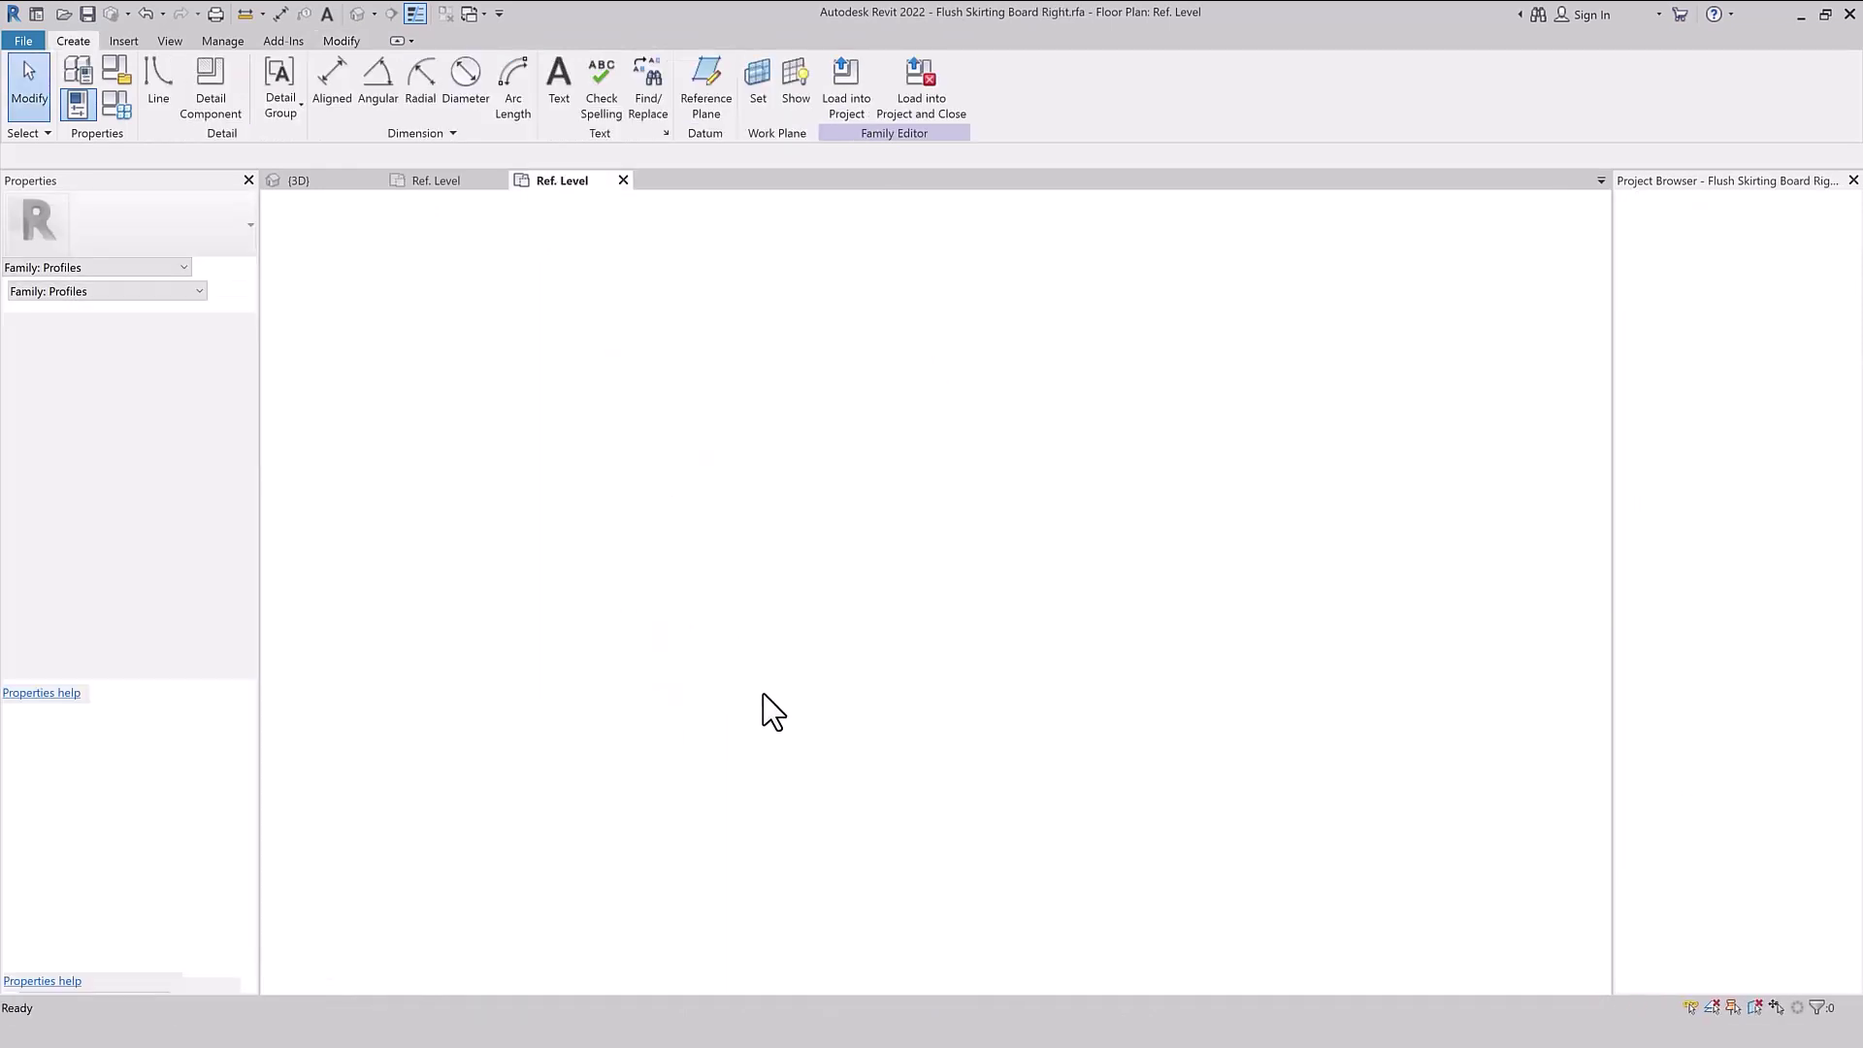
left_click(330, 182)
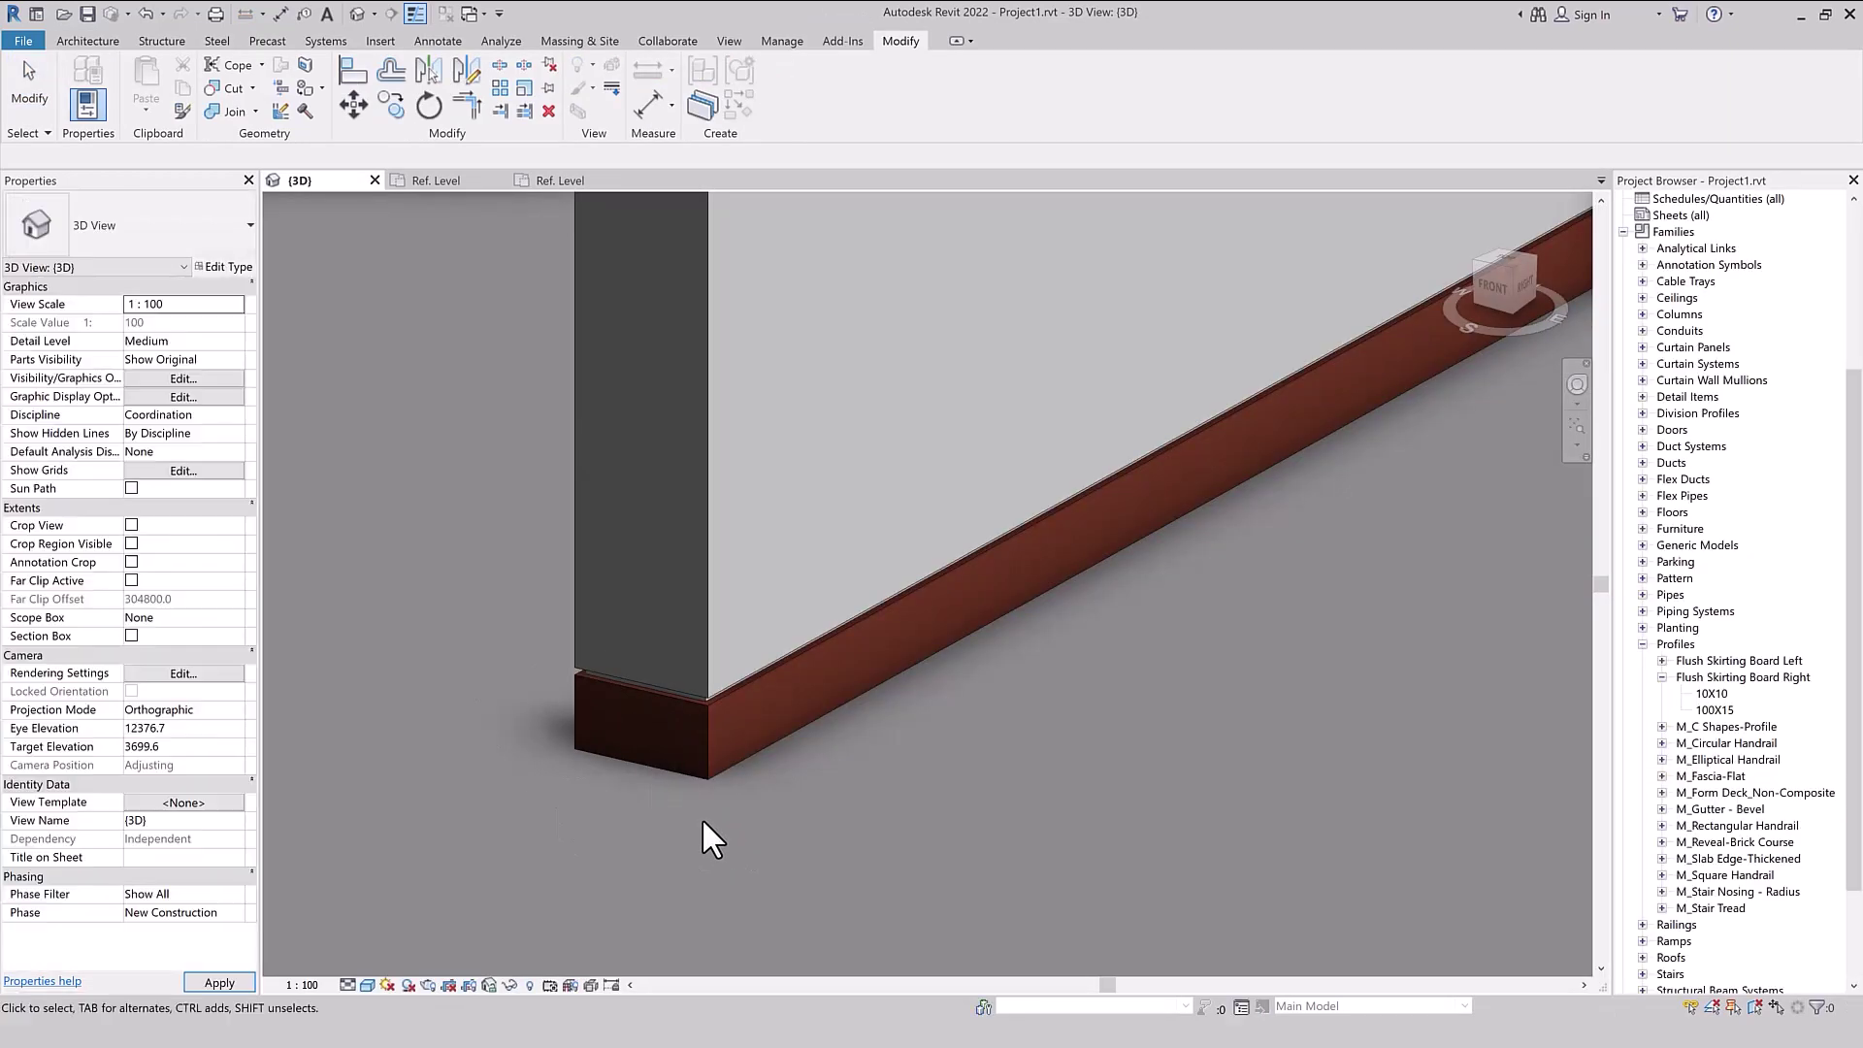
left_click(585, 184)
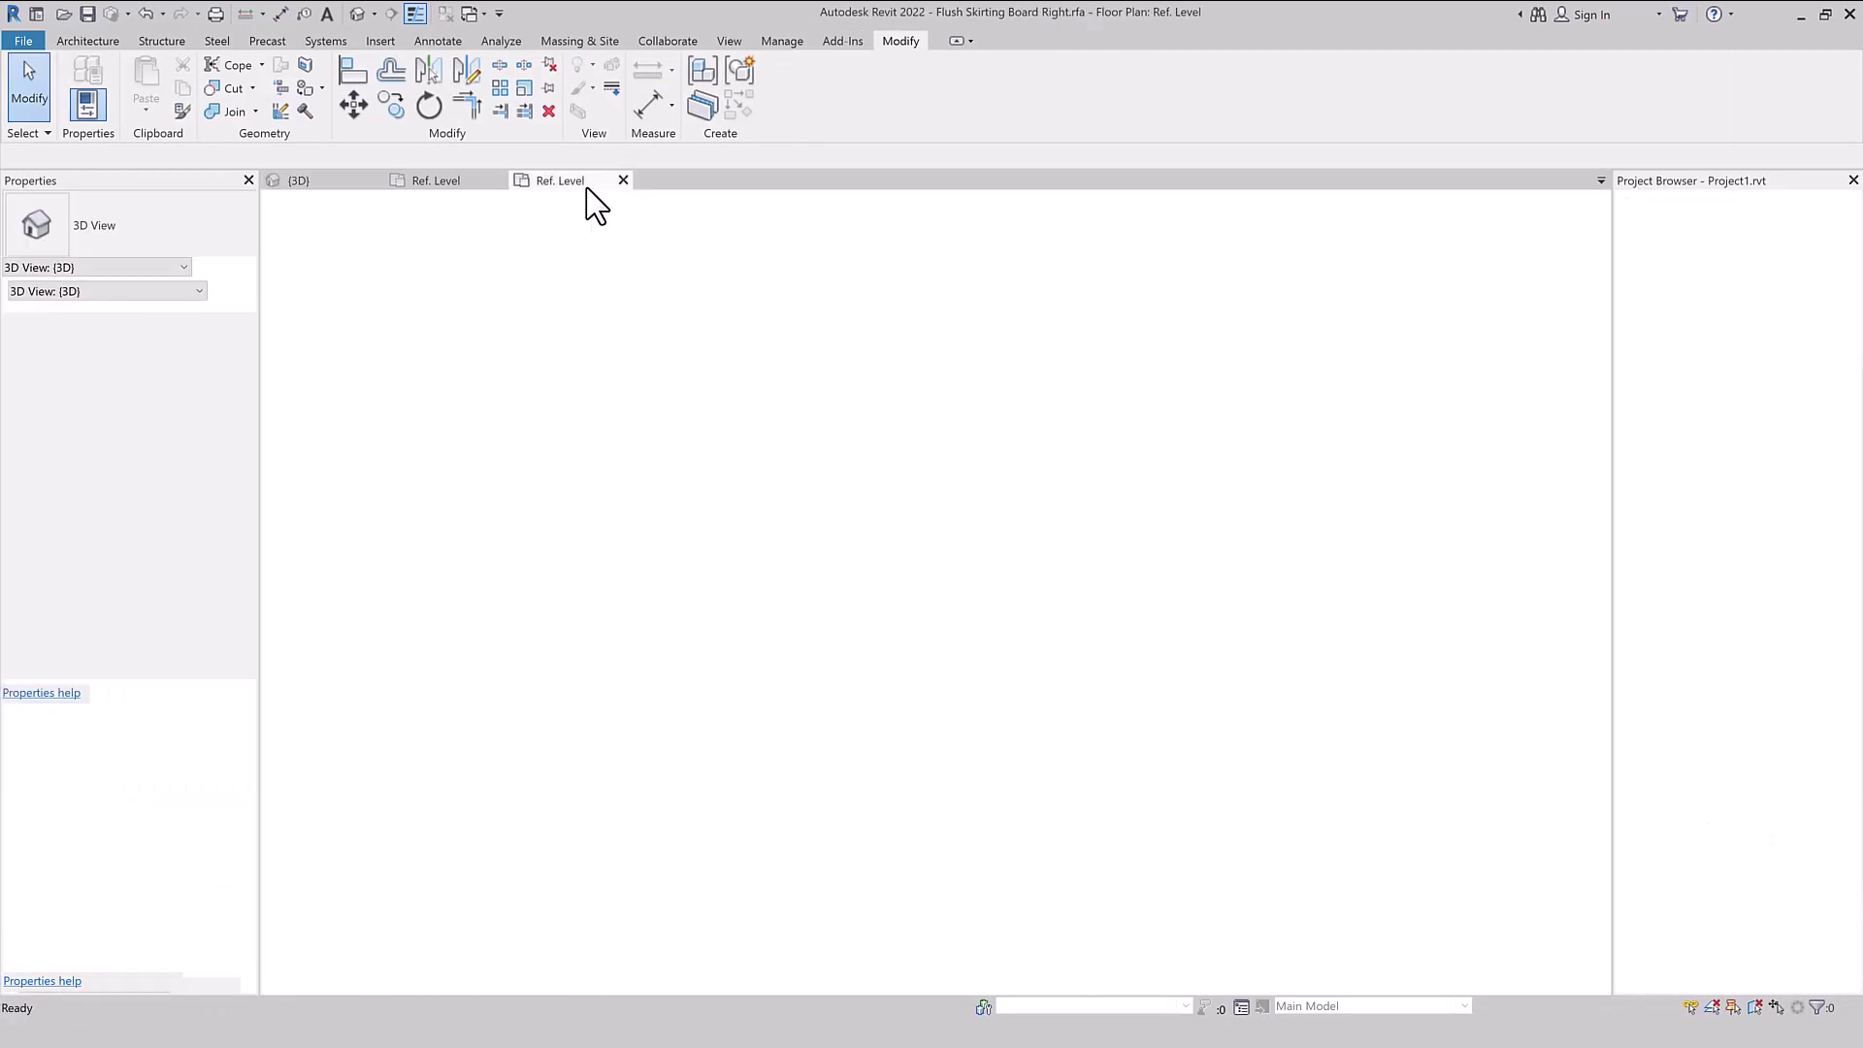
left_click(307, 181)
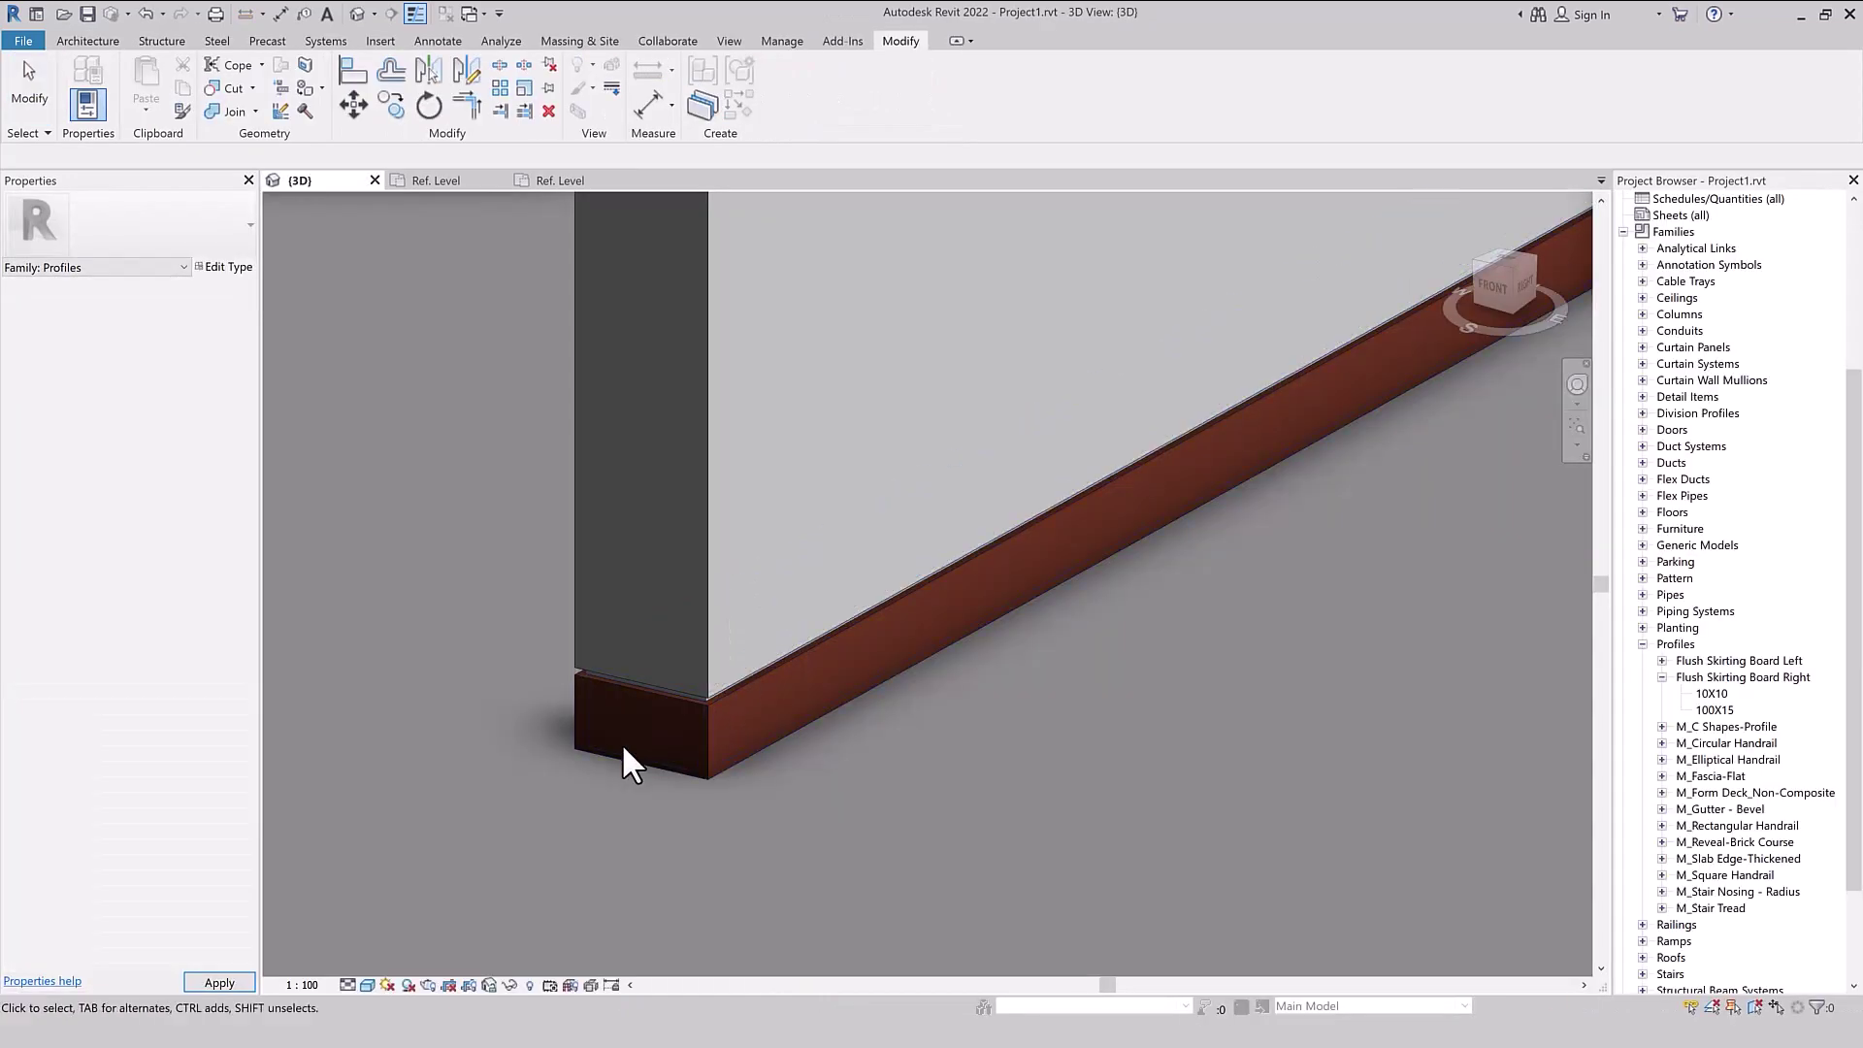
scroll(685, 724, "down", 2)
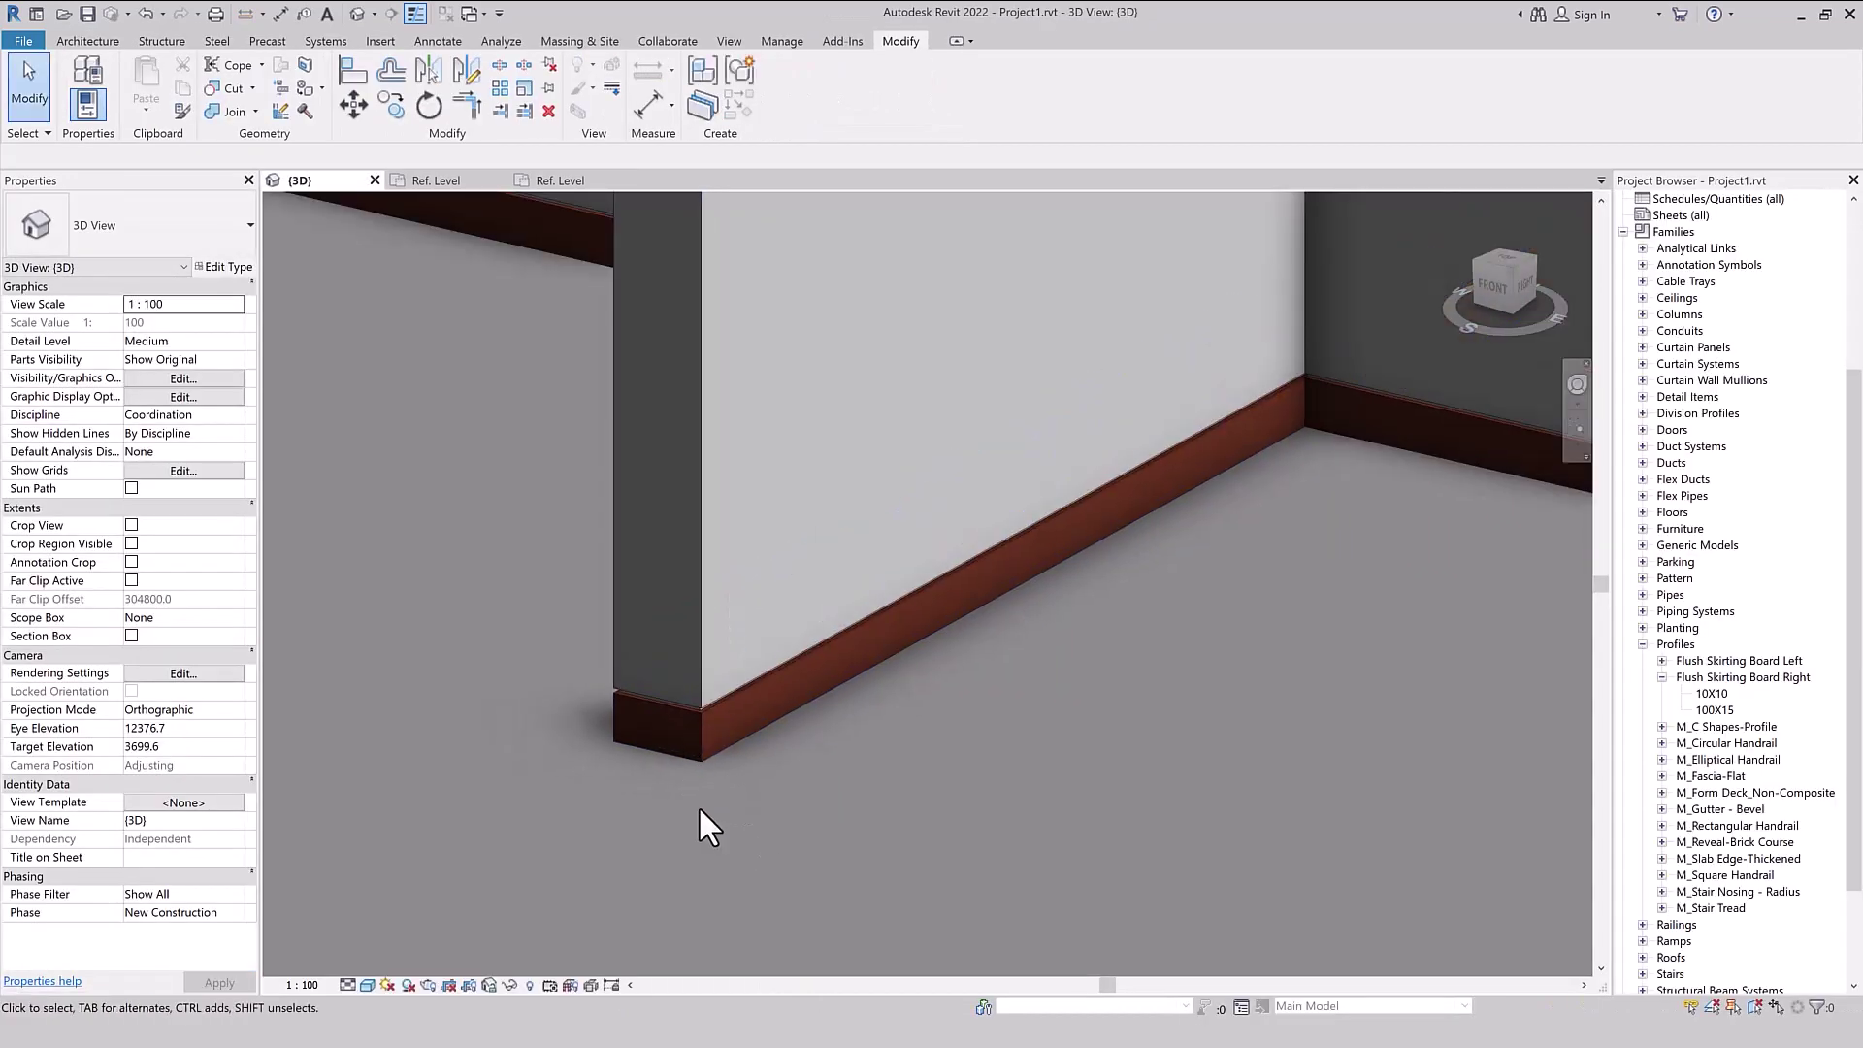